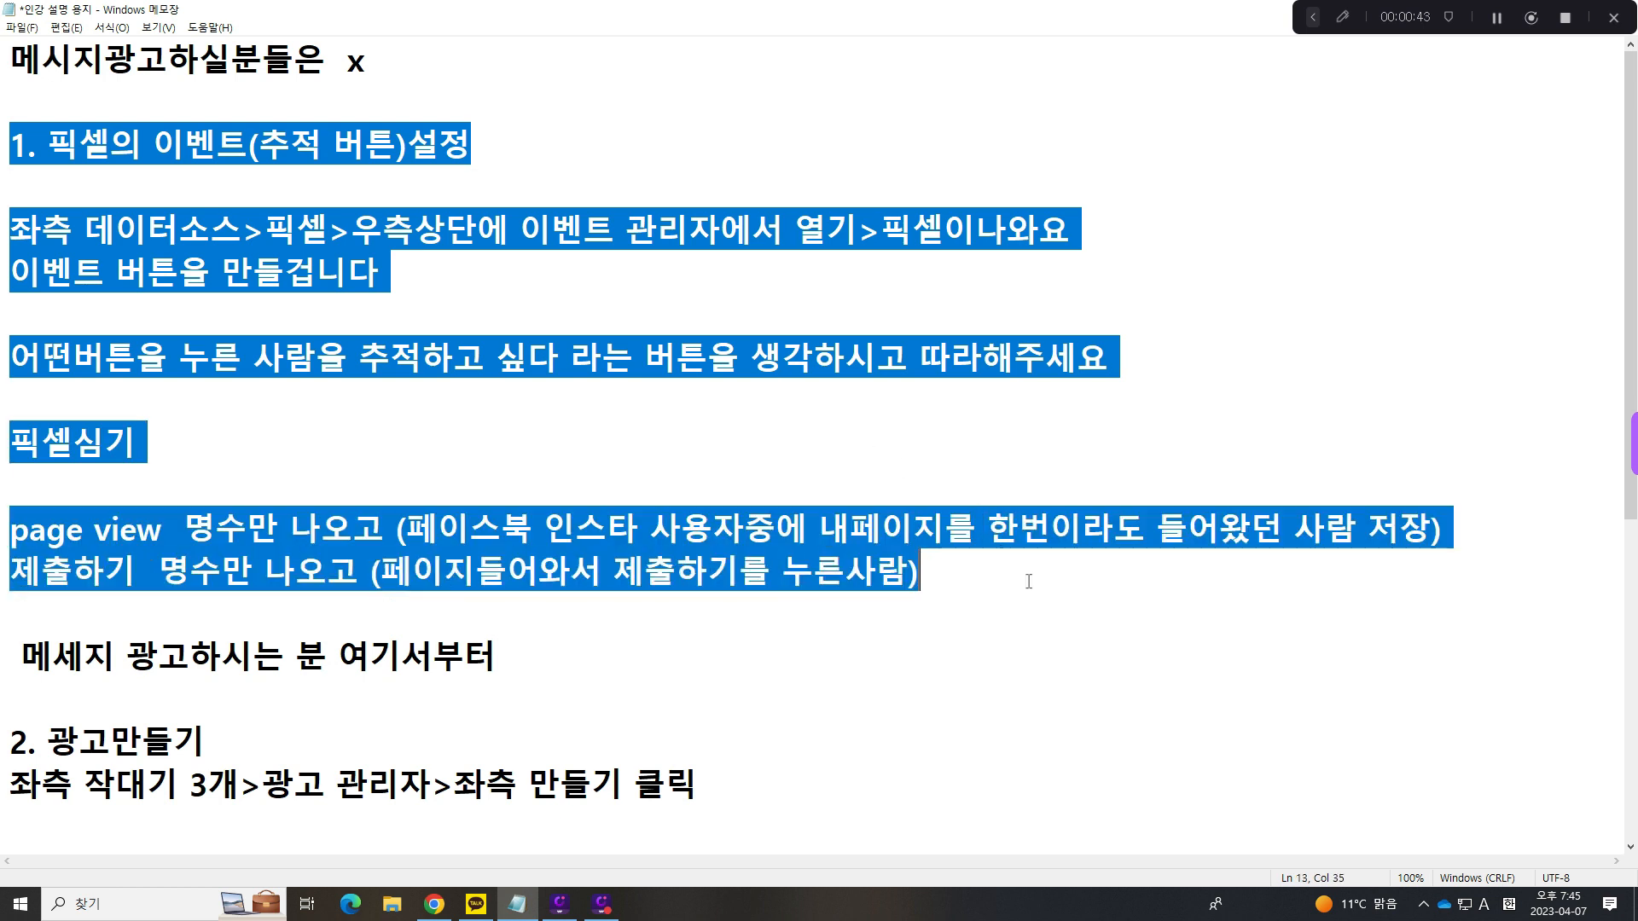
- Insert a blank line below the "2. 광고만들기" heading in the notes
click(830, 646)
click(239, 745)
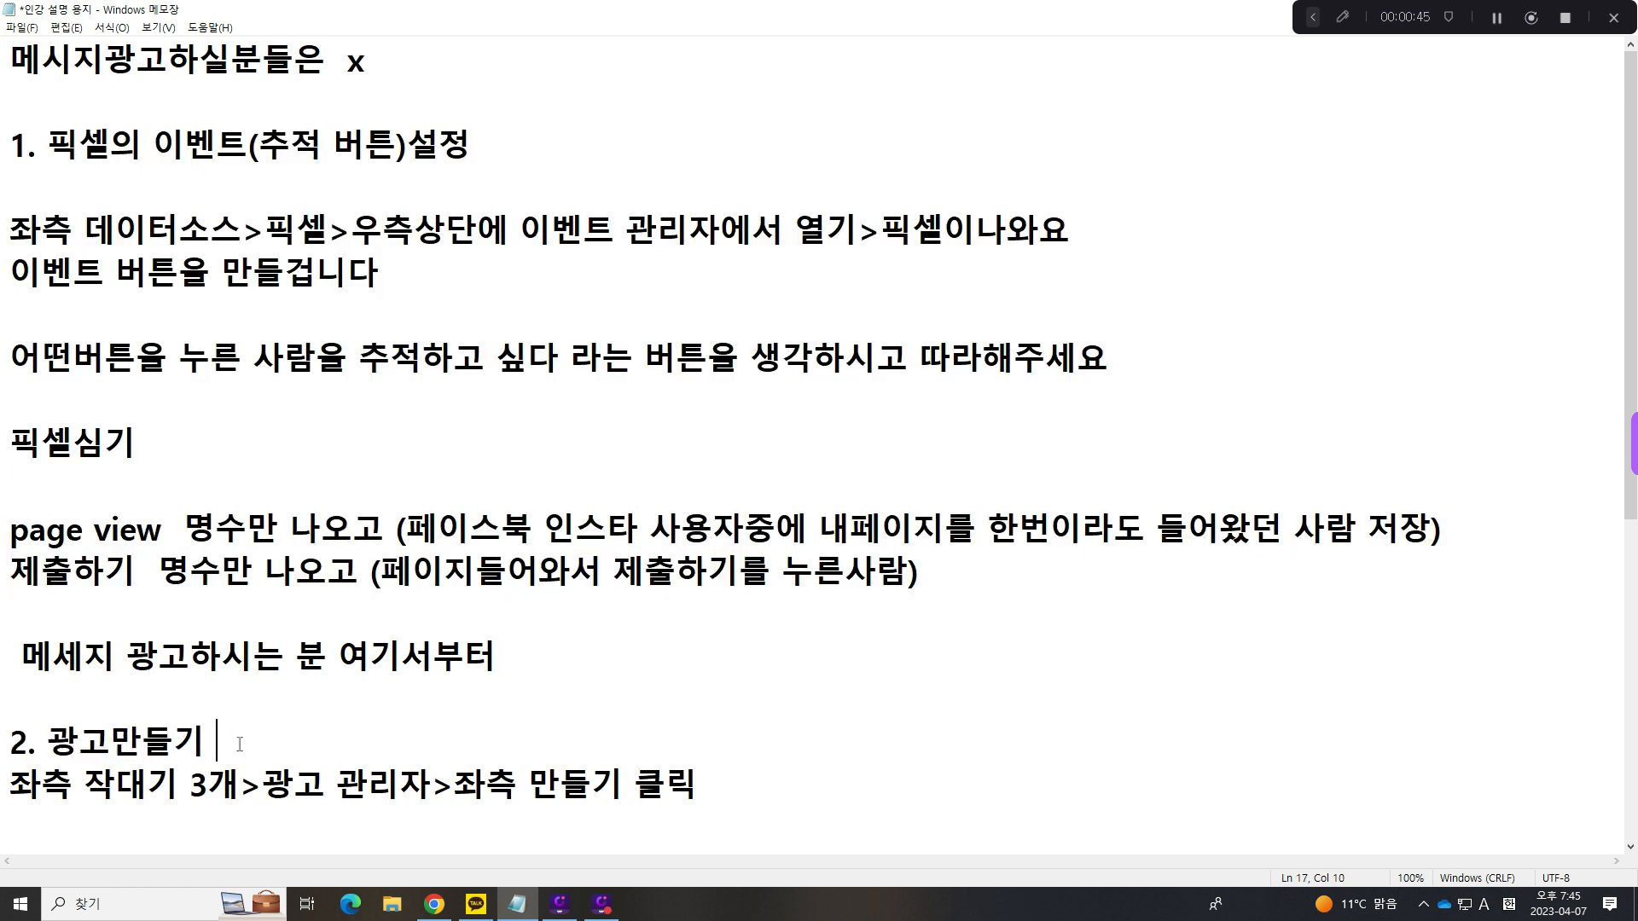
key(Return)
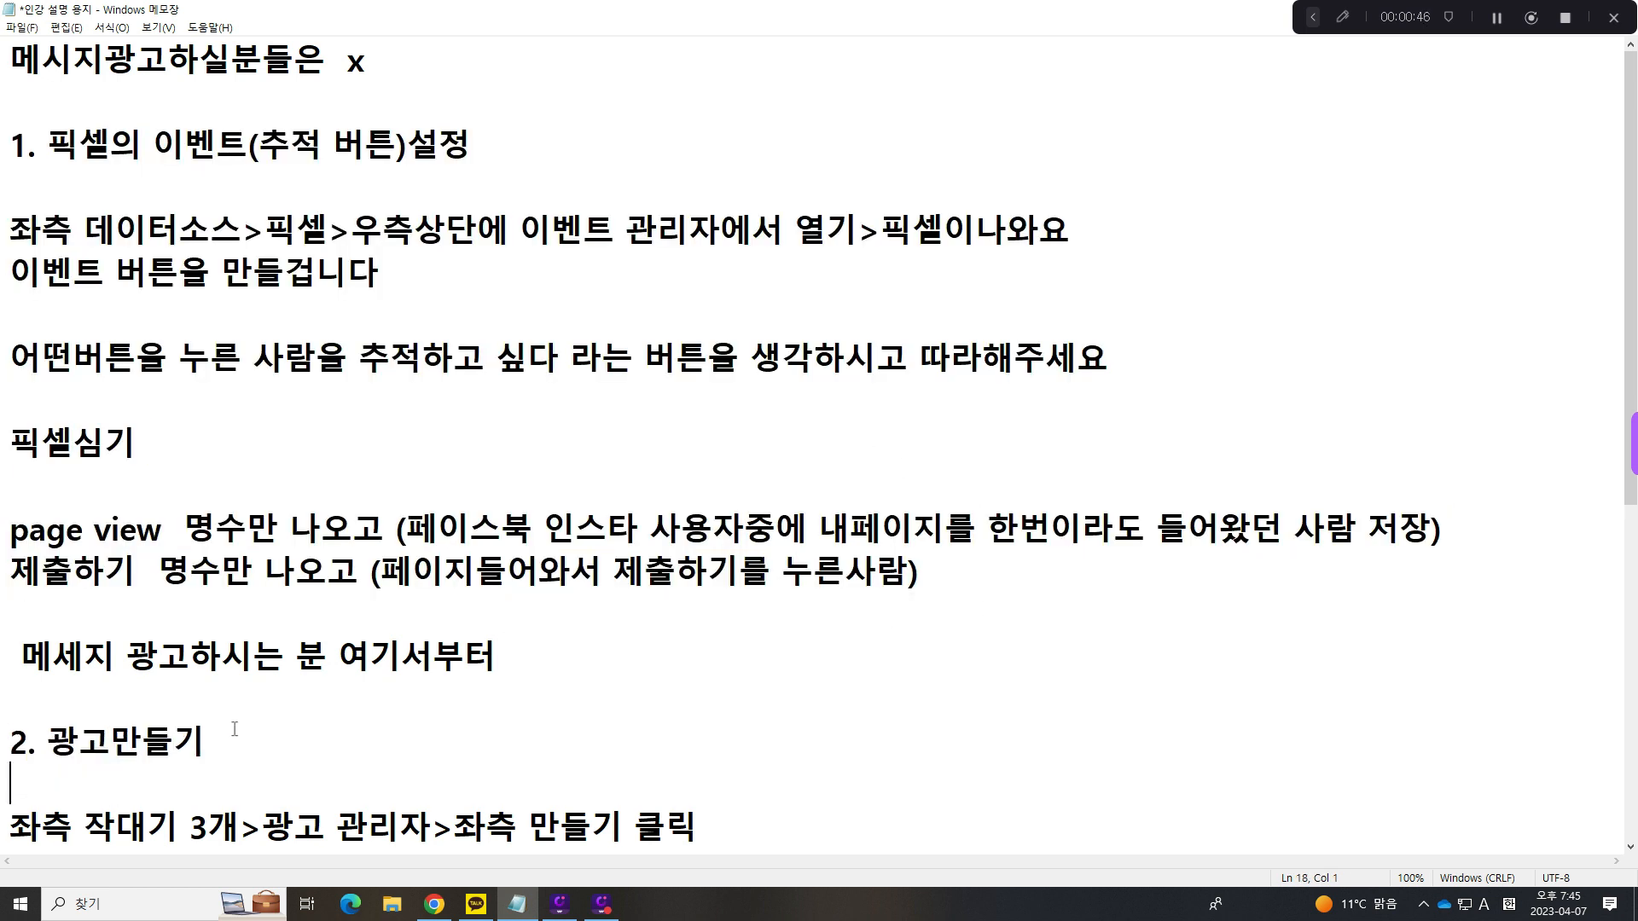
click(543, 669)
click(2, 659)
click(551, 660)
drag(3, 148, 474, 145)
click(475, 145)
click(368, 823)
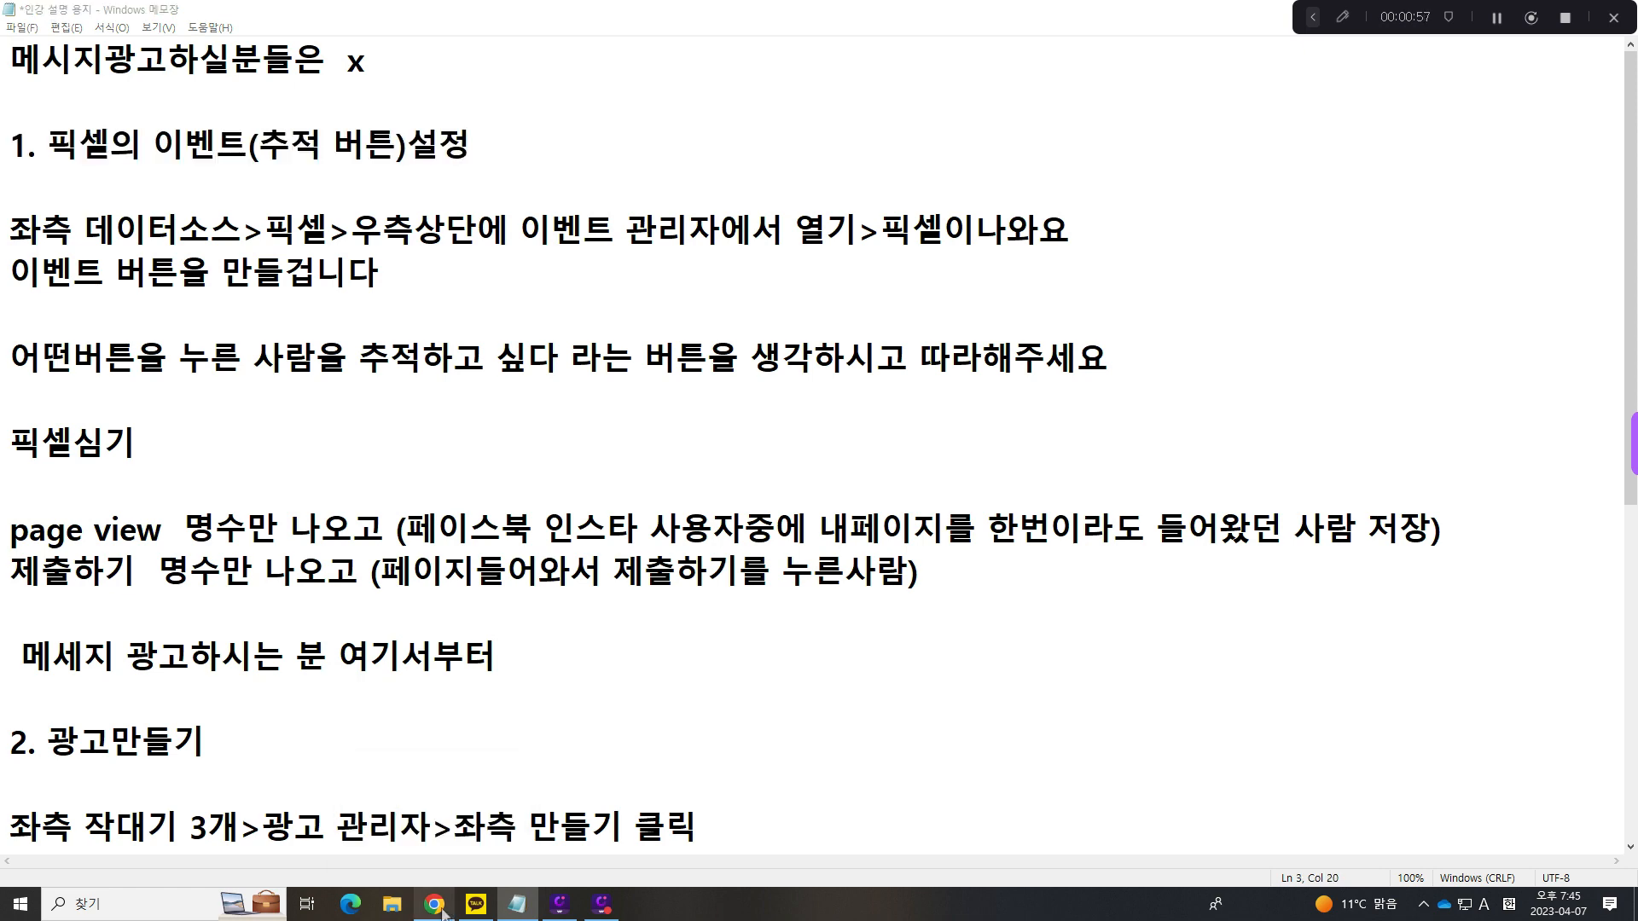
- Switch to Chrome and open the pixel list (픽셀) under data sources in Meta's business settings
click(256, 14)
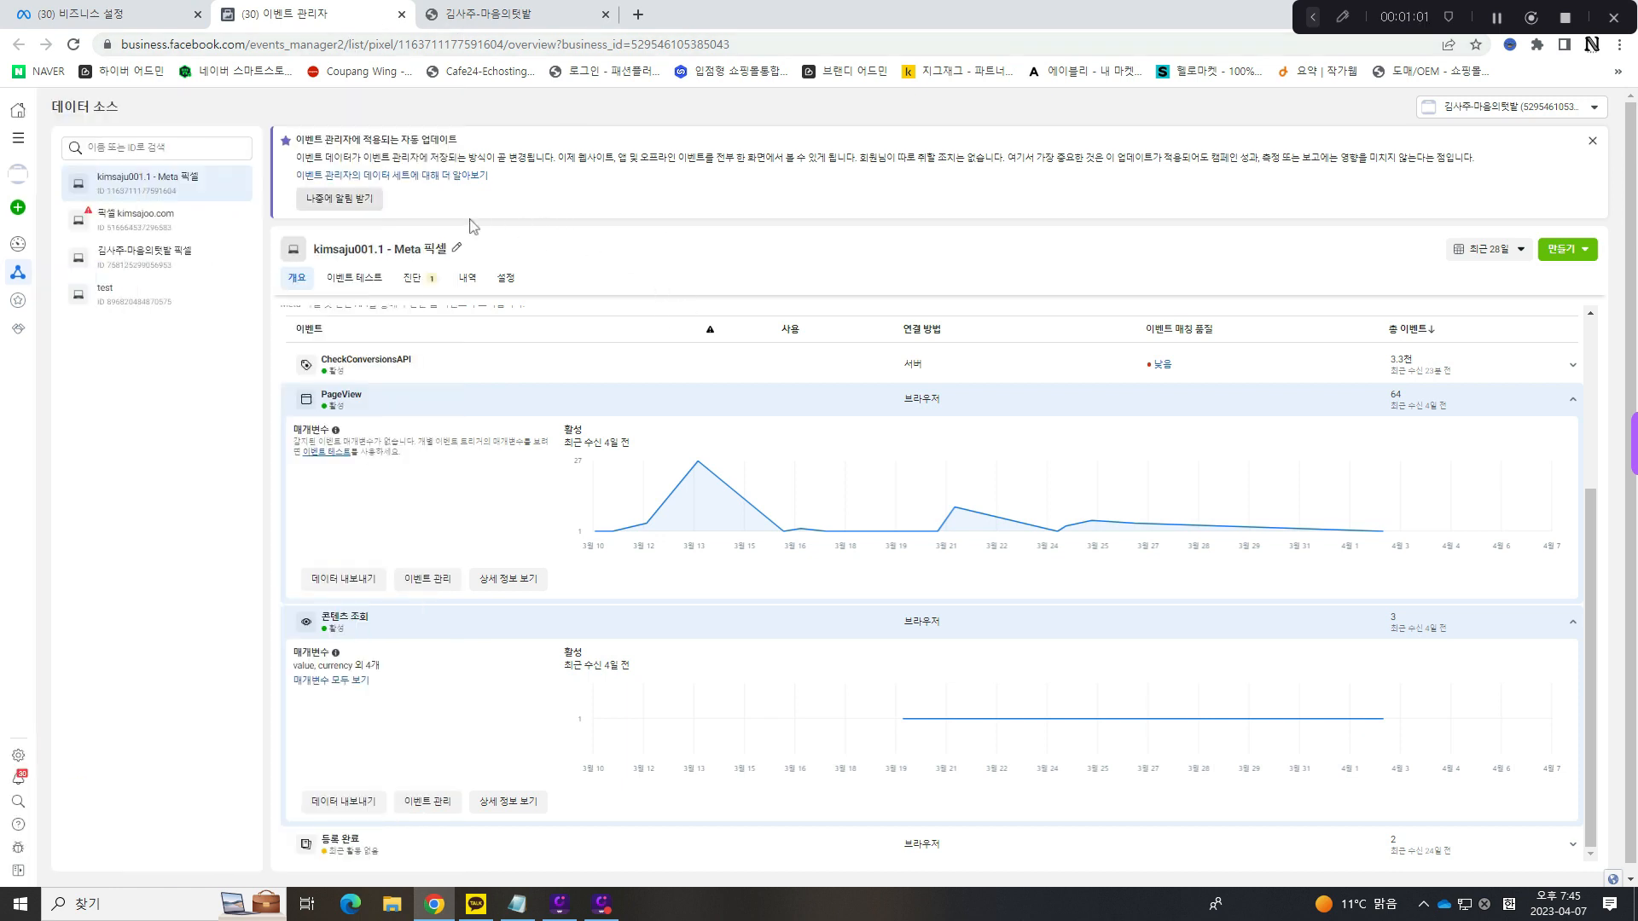
click(553, 240)
click(19, 149)
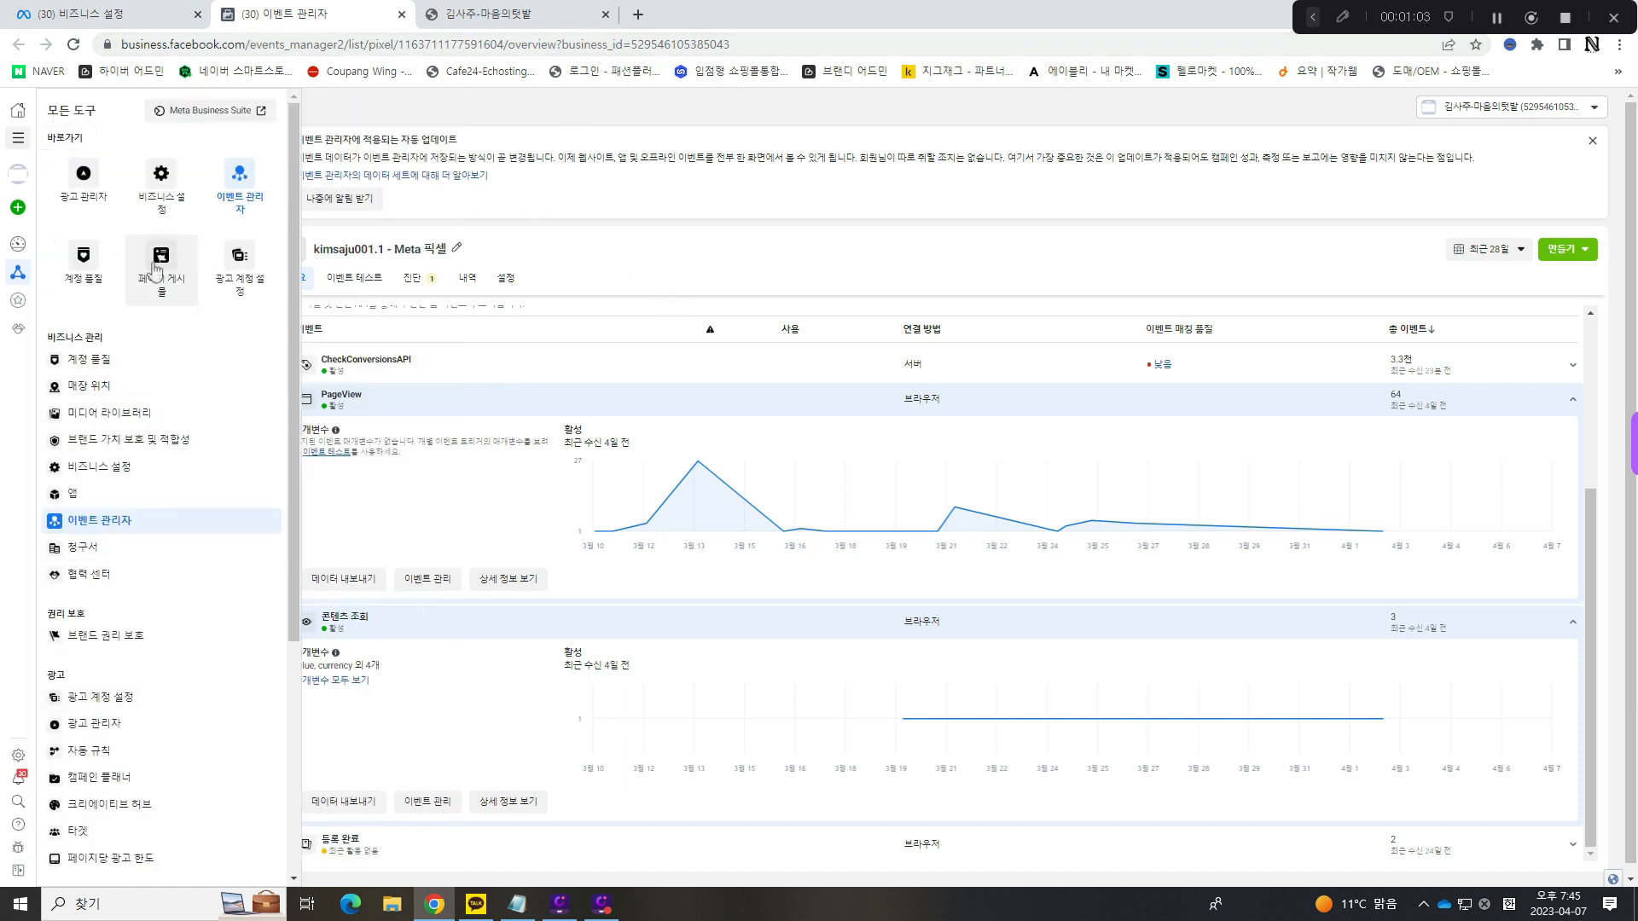
click(146, 175)
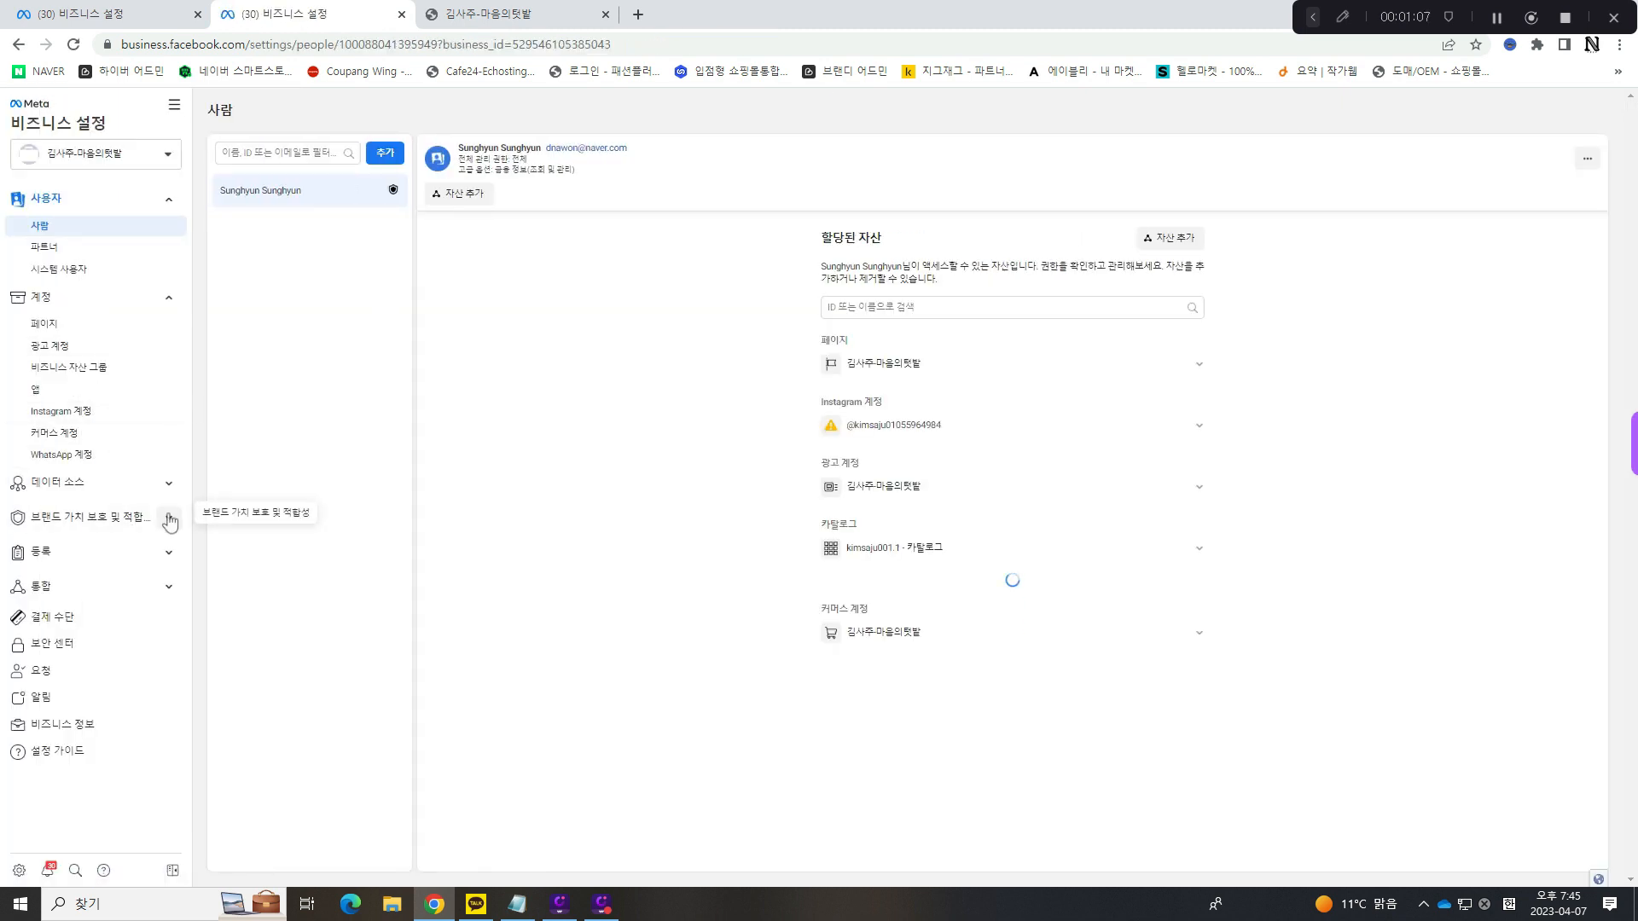
click(169, 519)
click(168, 483)
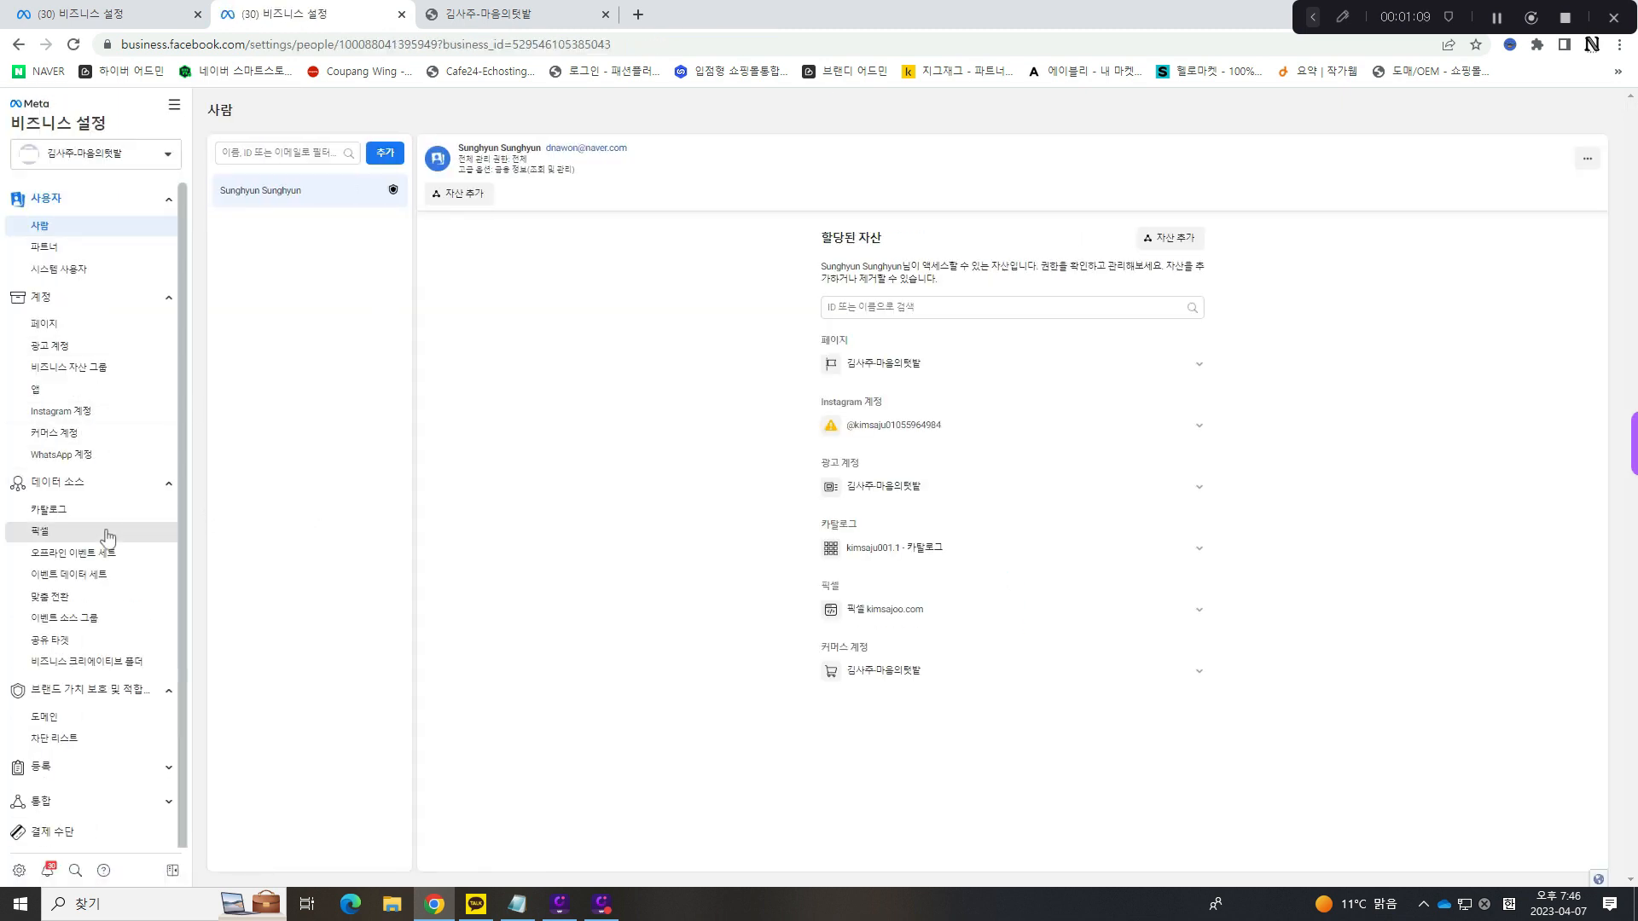
click(108, 534)
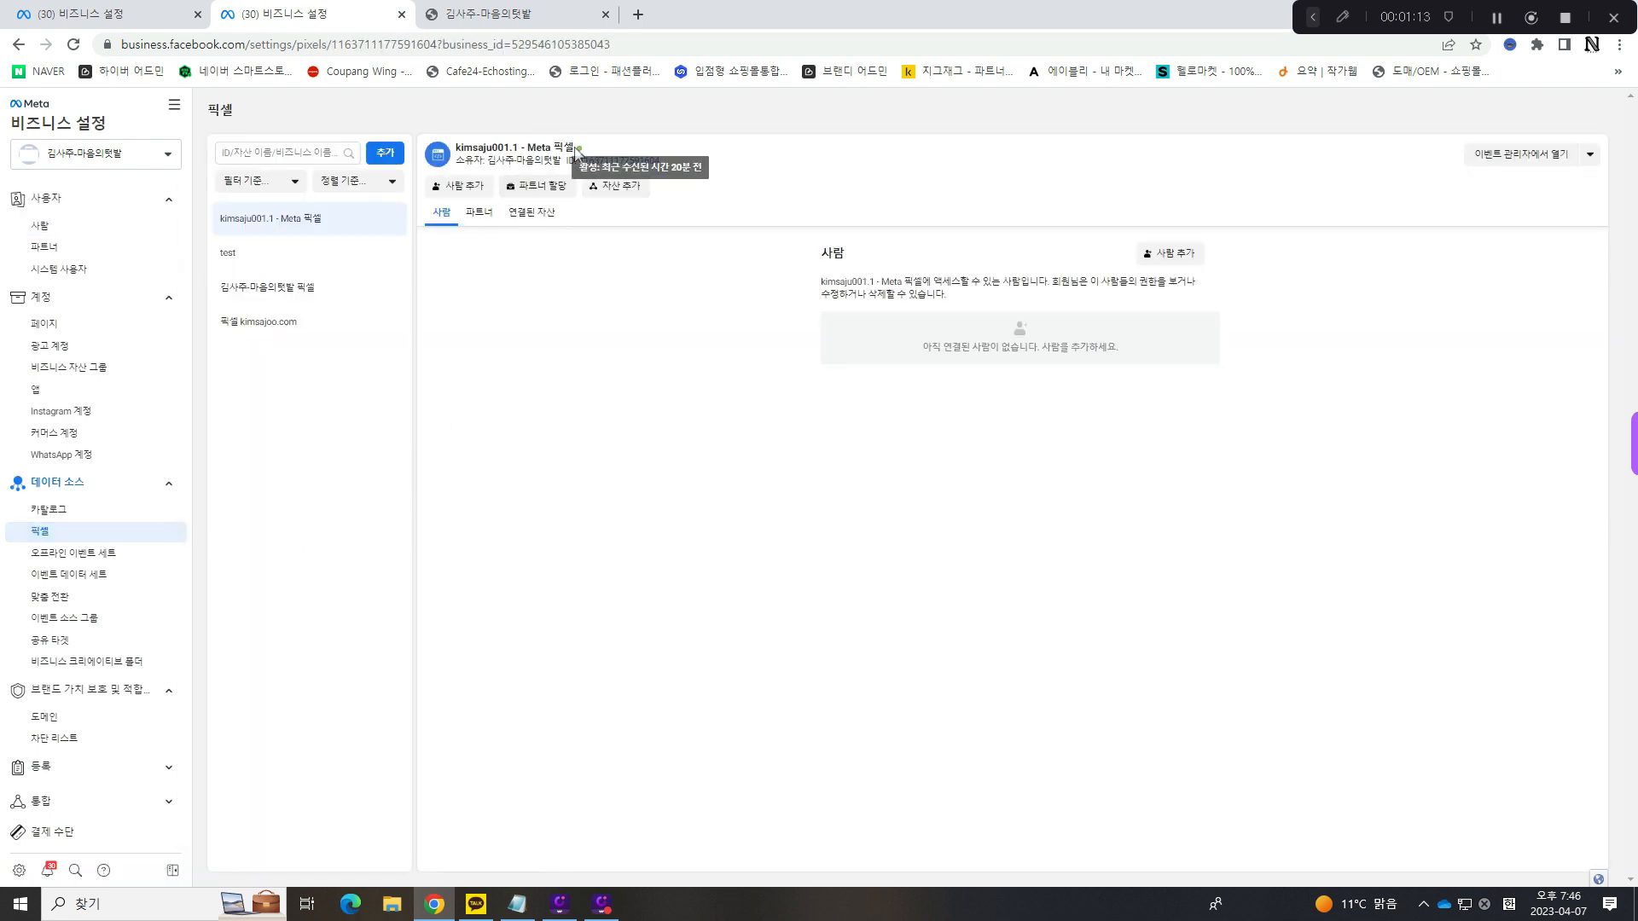
- Check the activity status of the kimsaju001.1 - Meta 픽셀 pixel and open it in Events Manager
drag(576, 147, 594, 148)
click(596, 148)
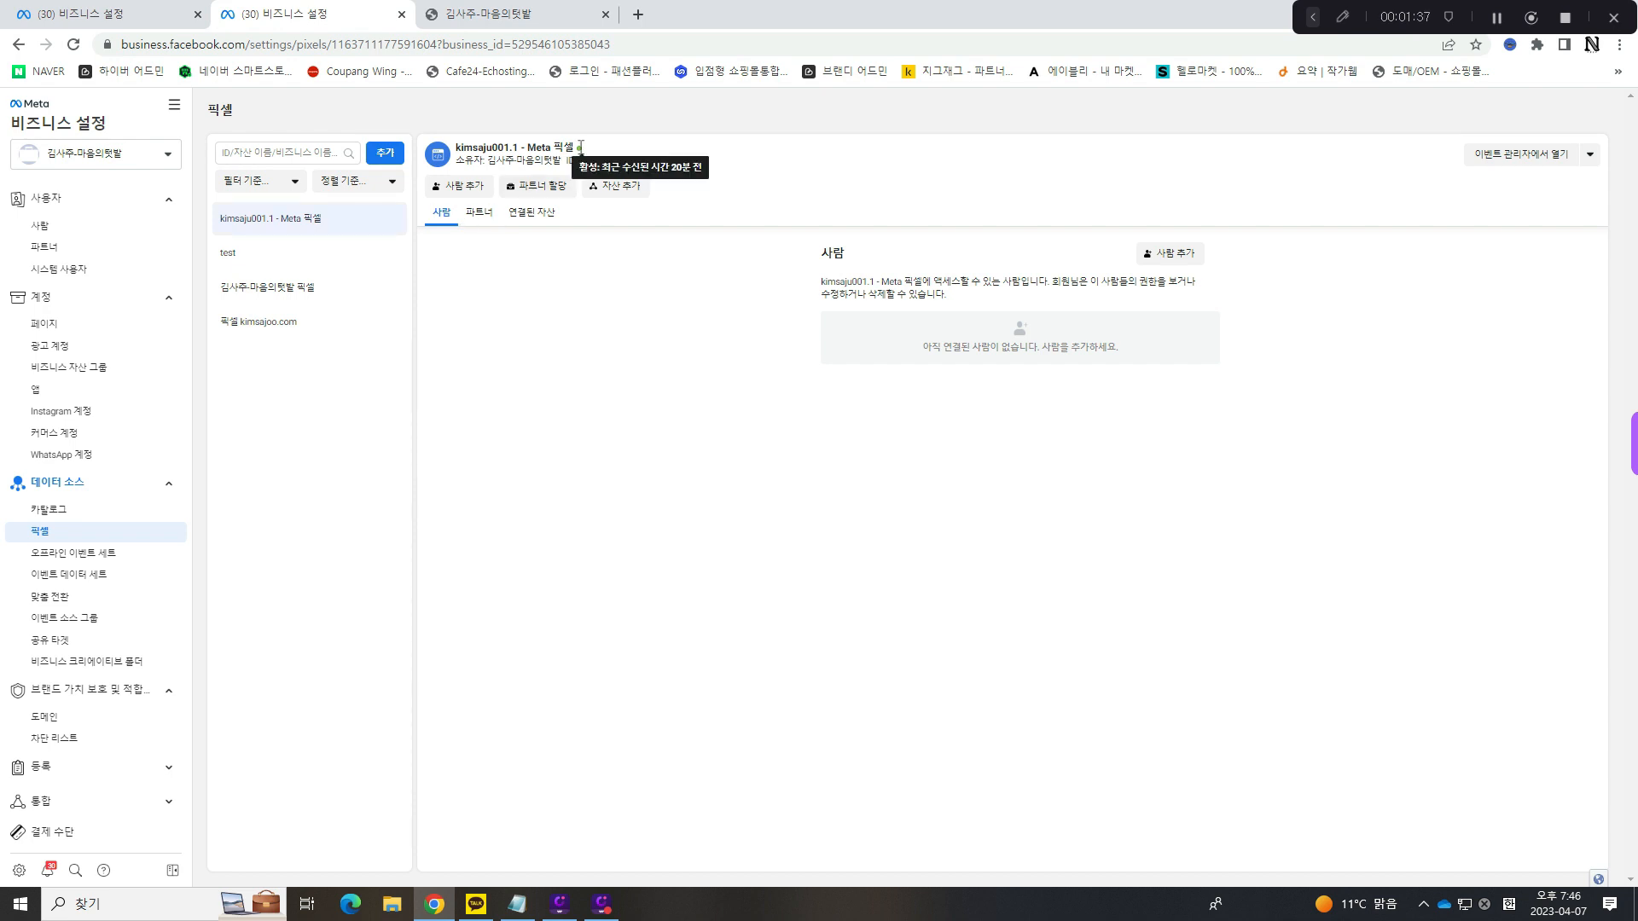
drag(577, 161, 753, 150)
click(754, 150)
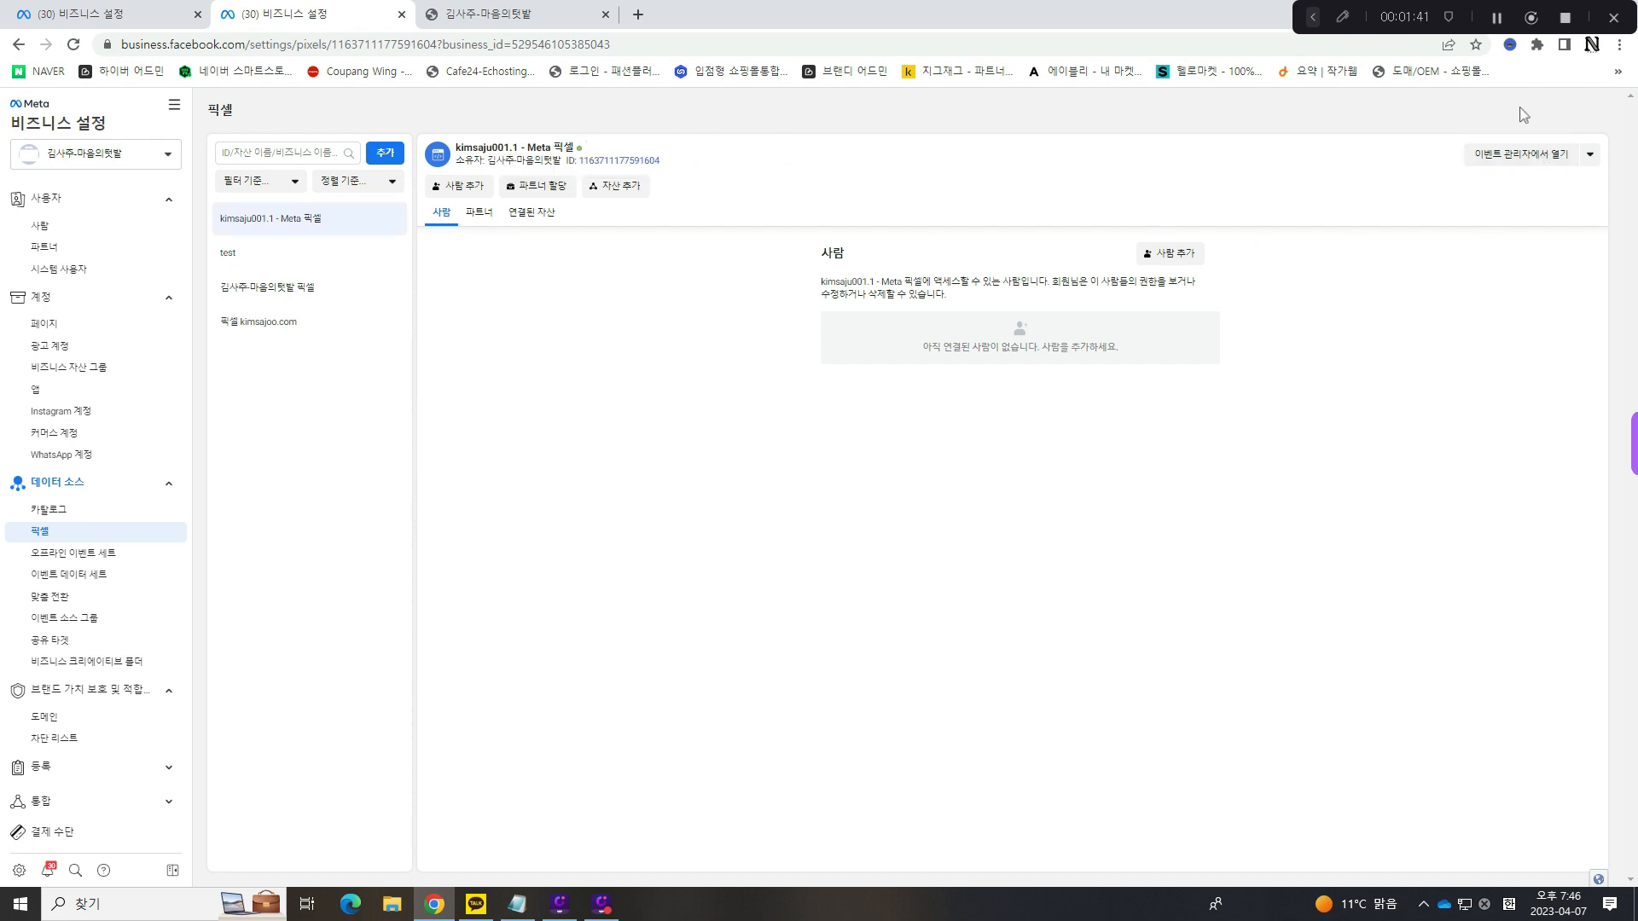
click(1512, 155)
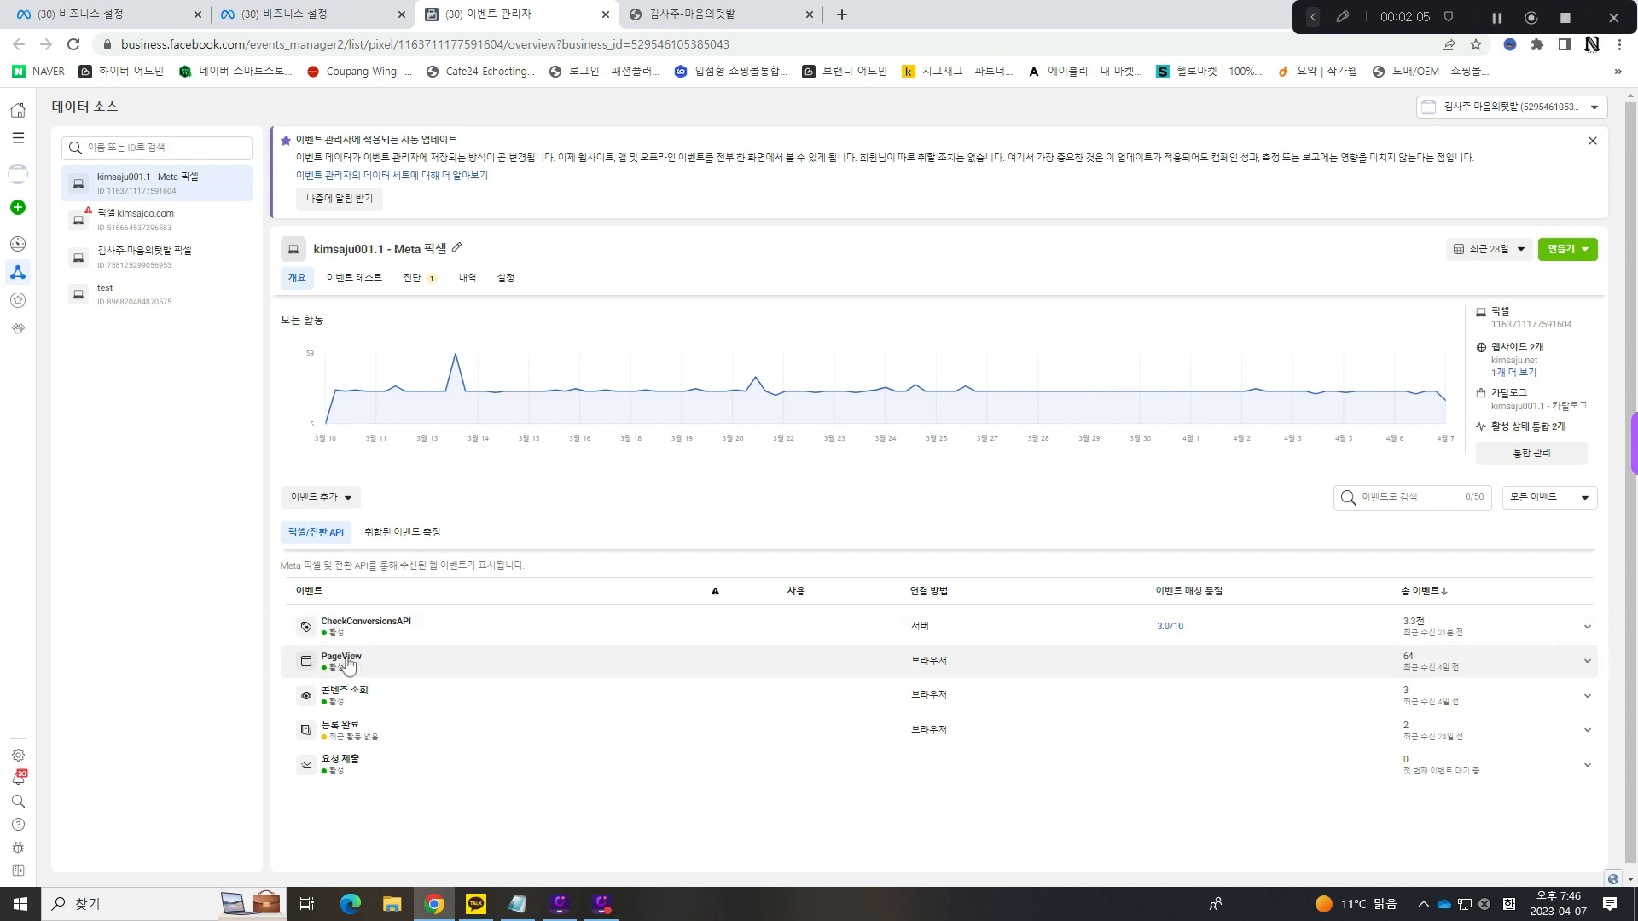
- Add an event from the pixel with the event setup tool, opening the website kimsaju.net
click(337, 500)
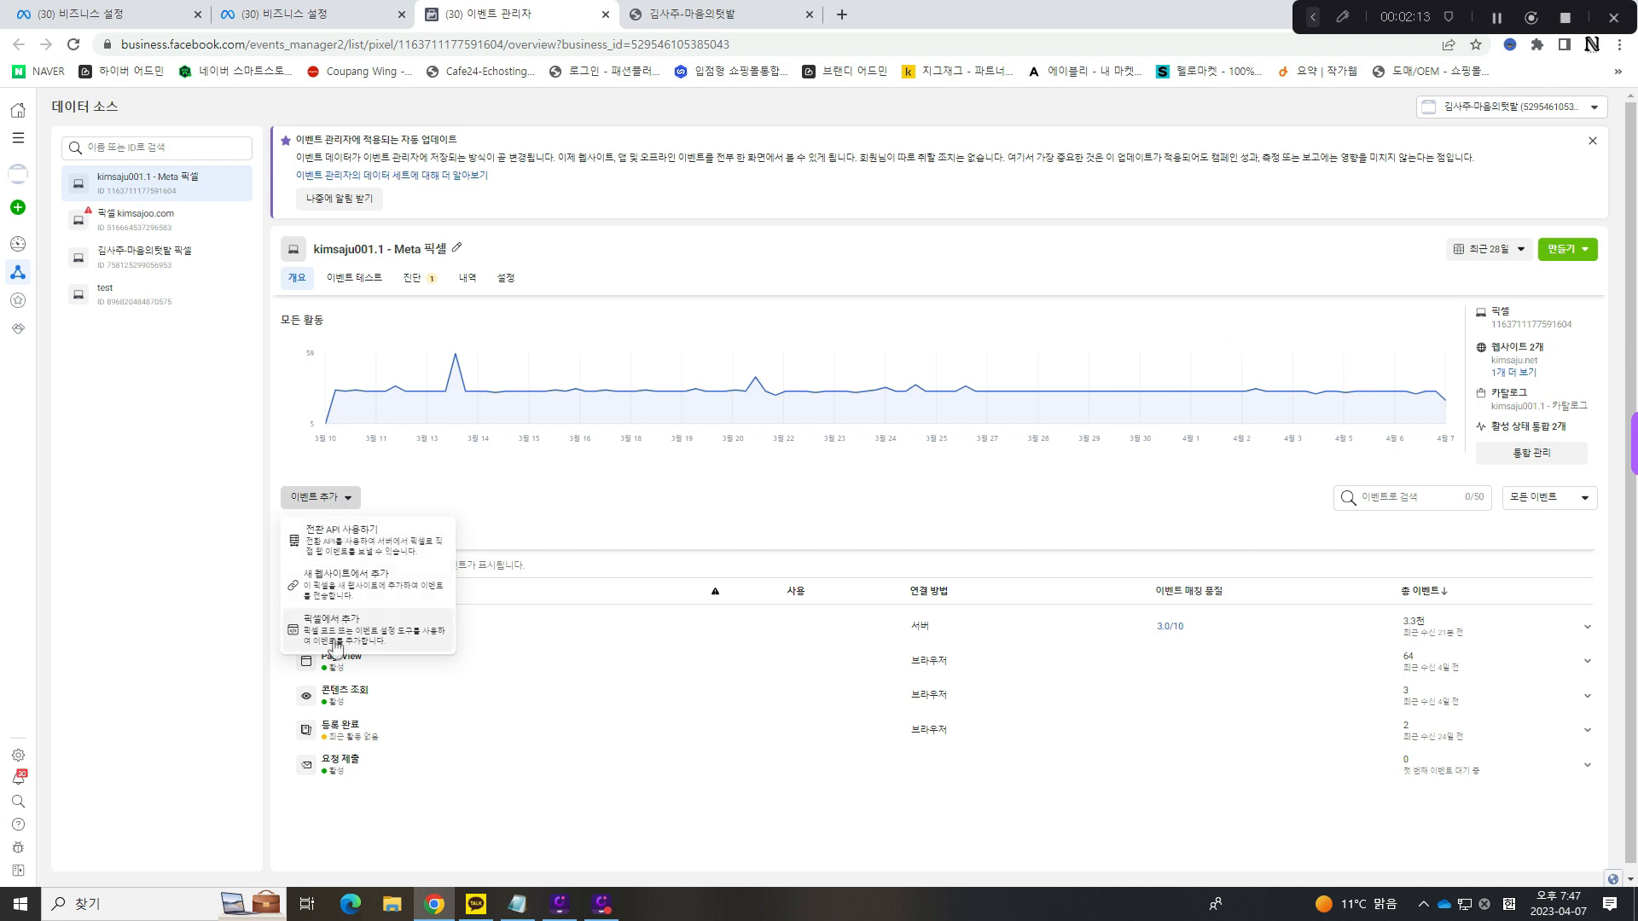
click(335, 647)
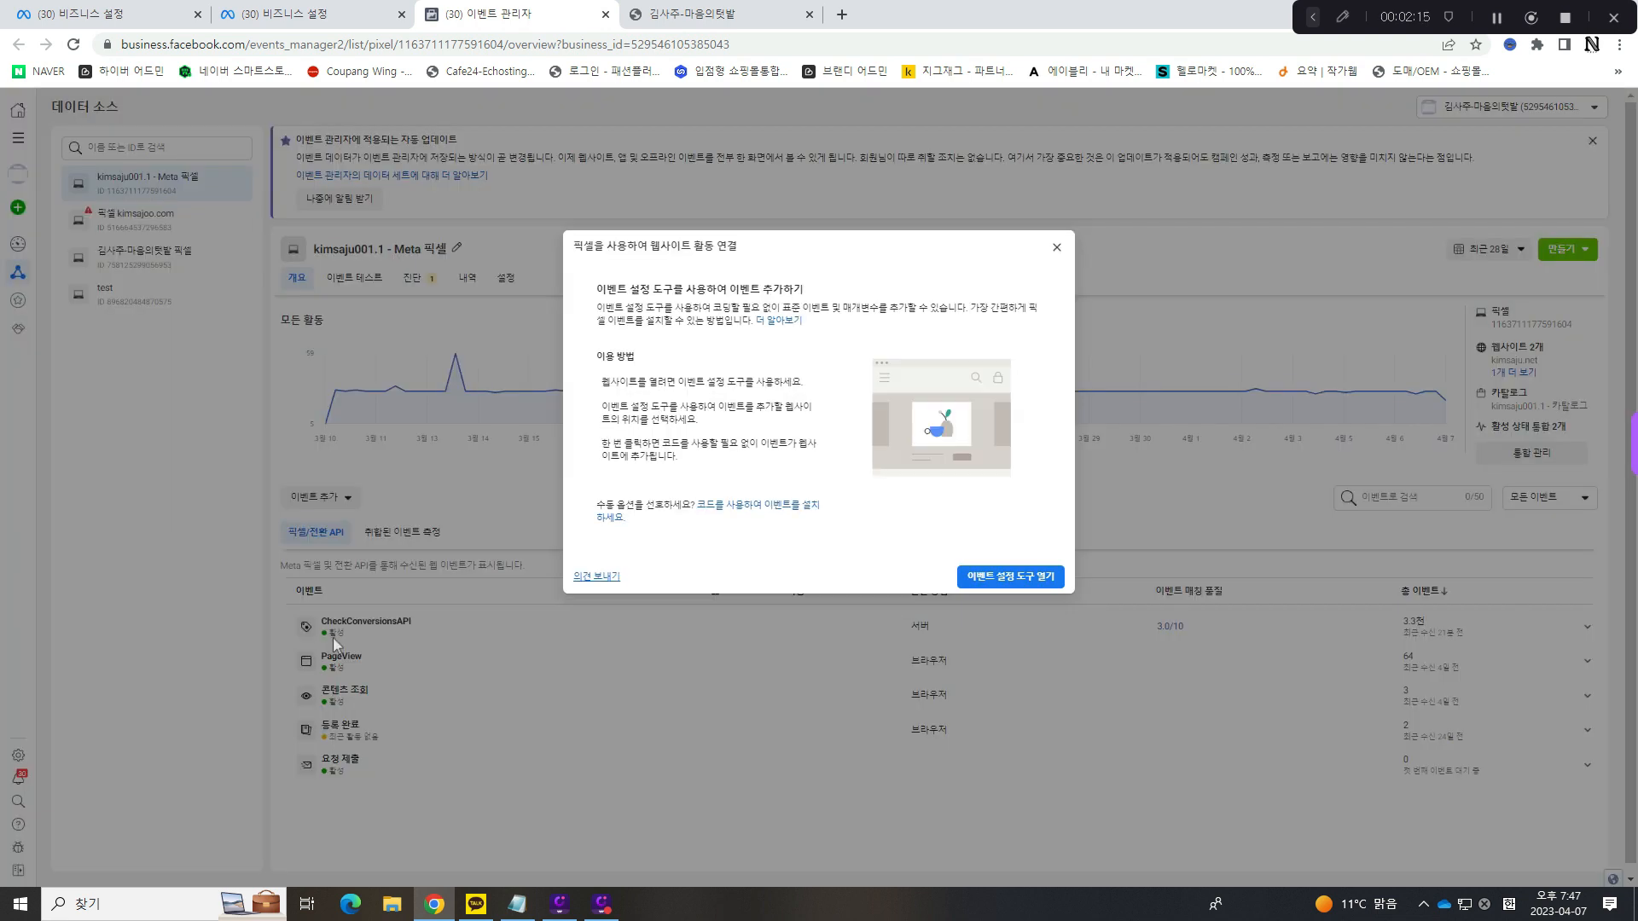
click(1029, 580)
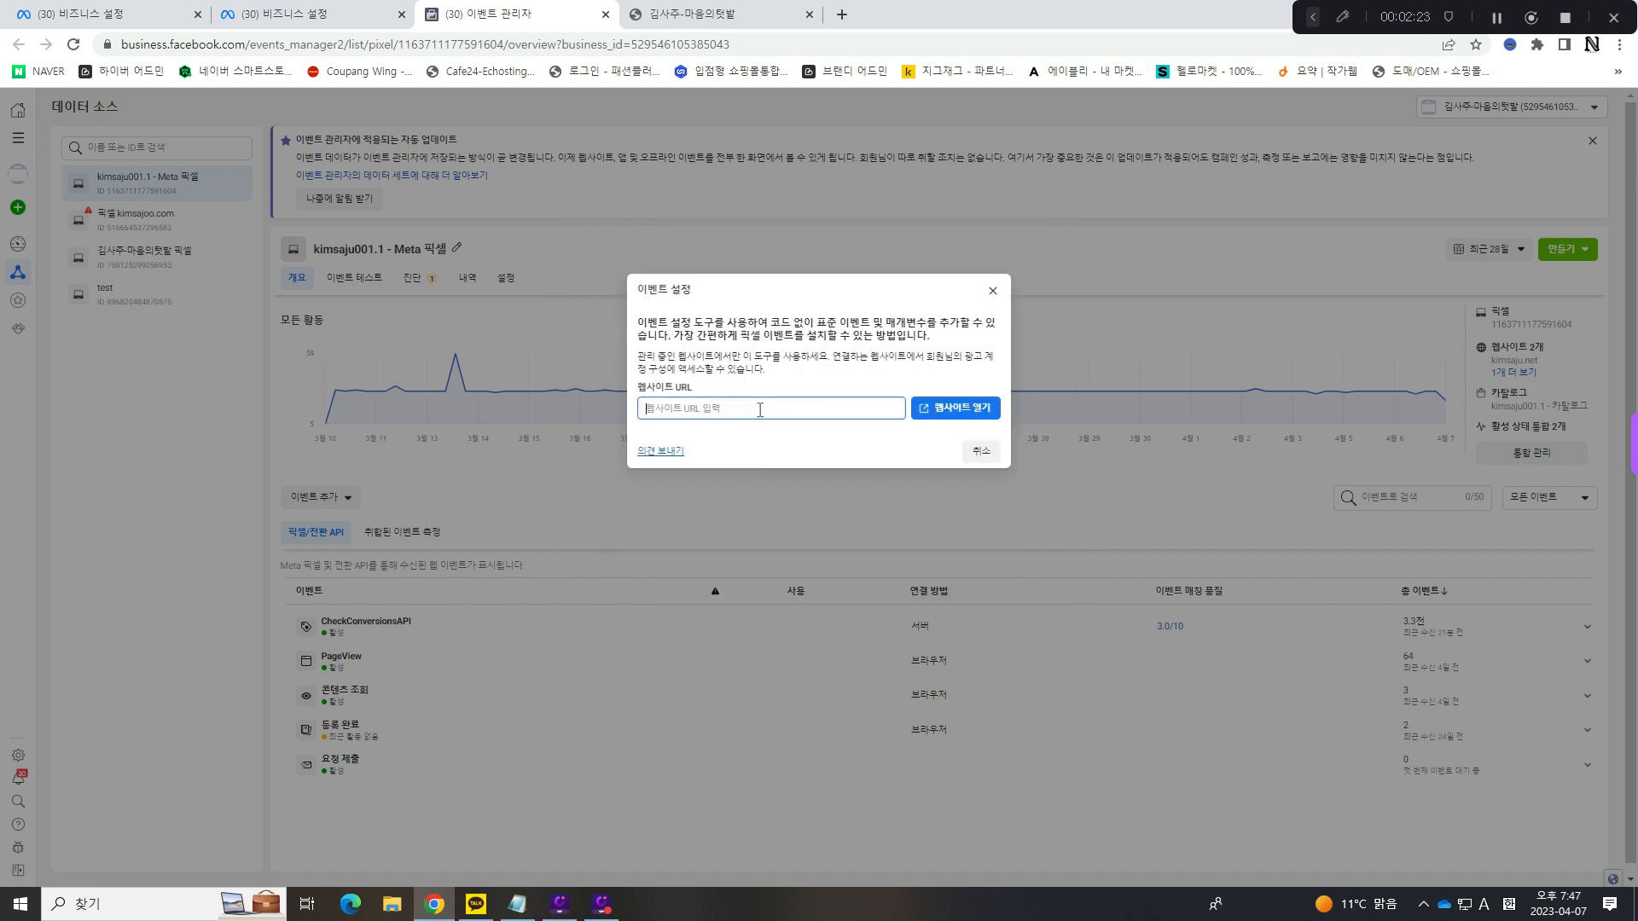
text(kic)
click(956, 410)
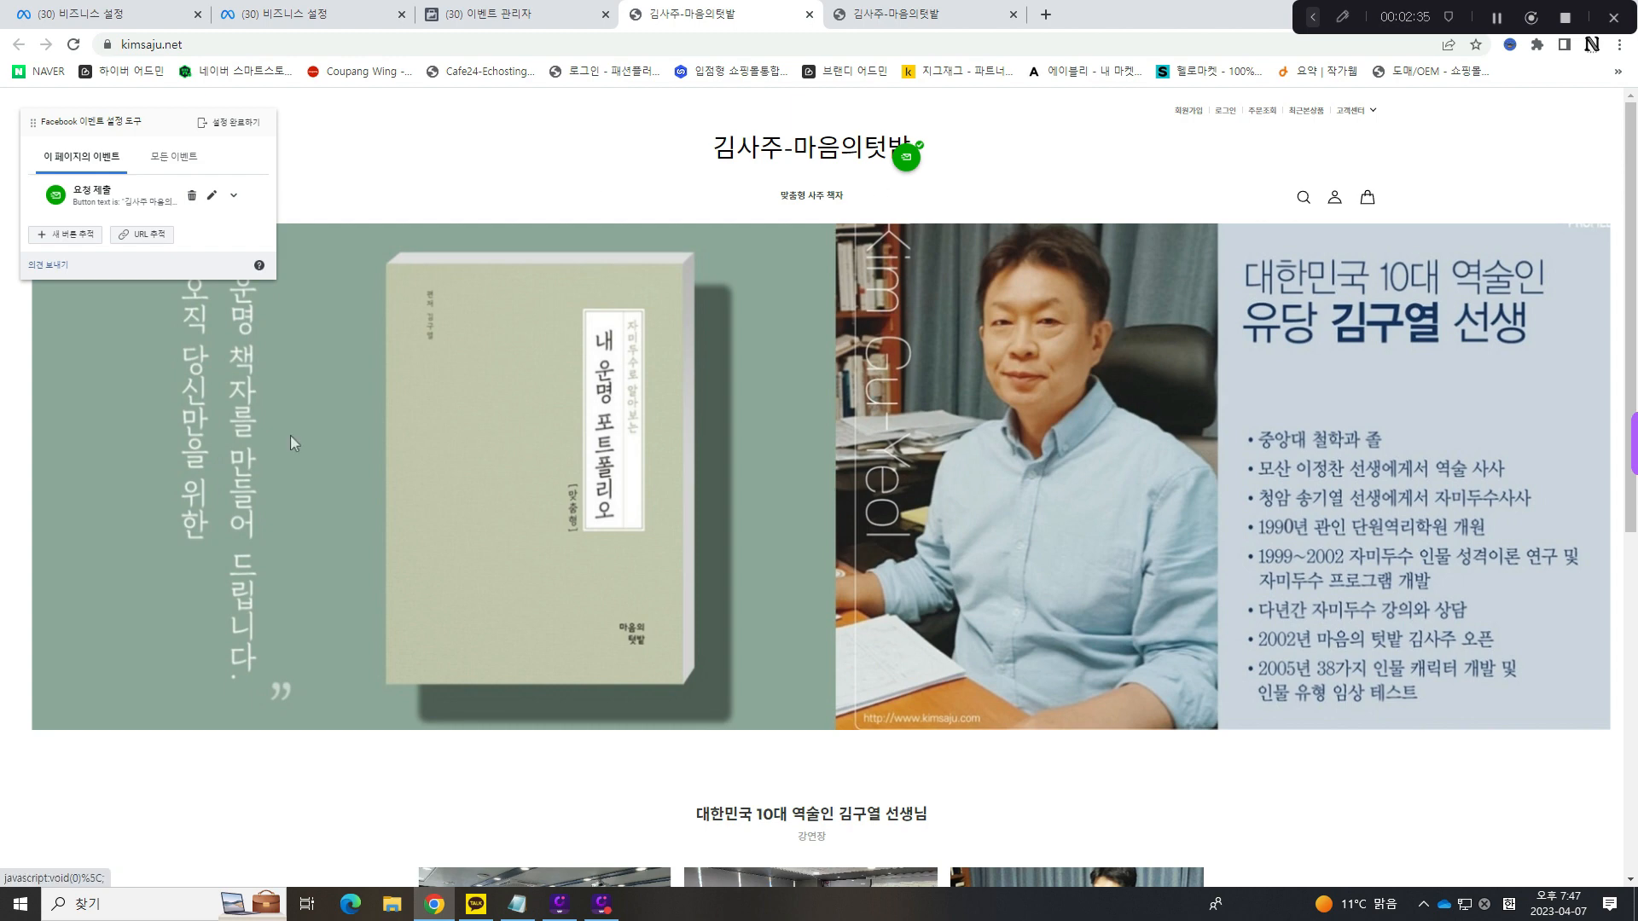
- Delete the existing 요청 제출 event from this page in the Facebook event setup tool
click(194, 197)
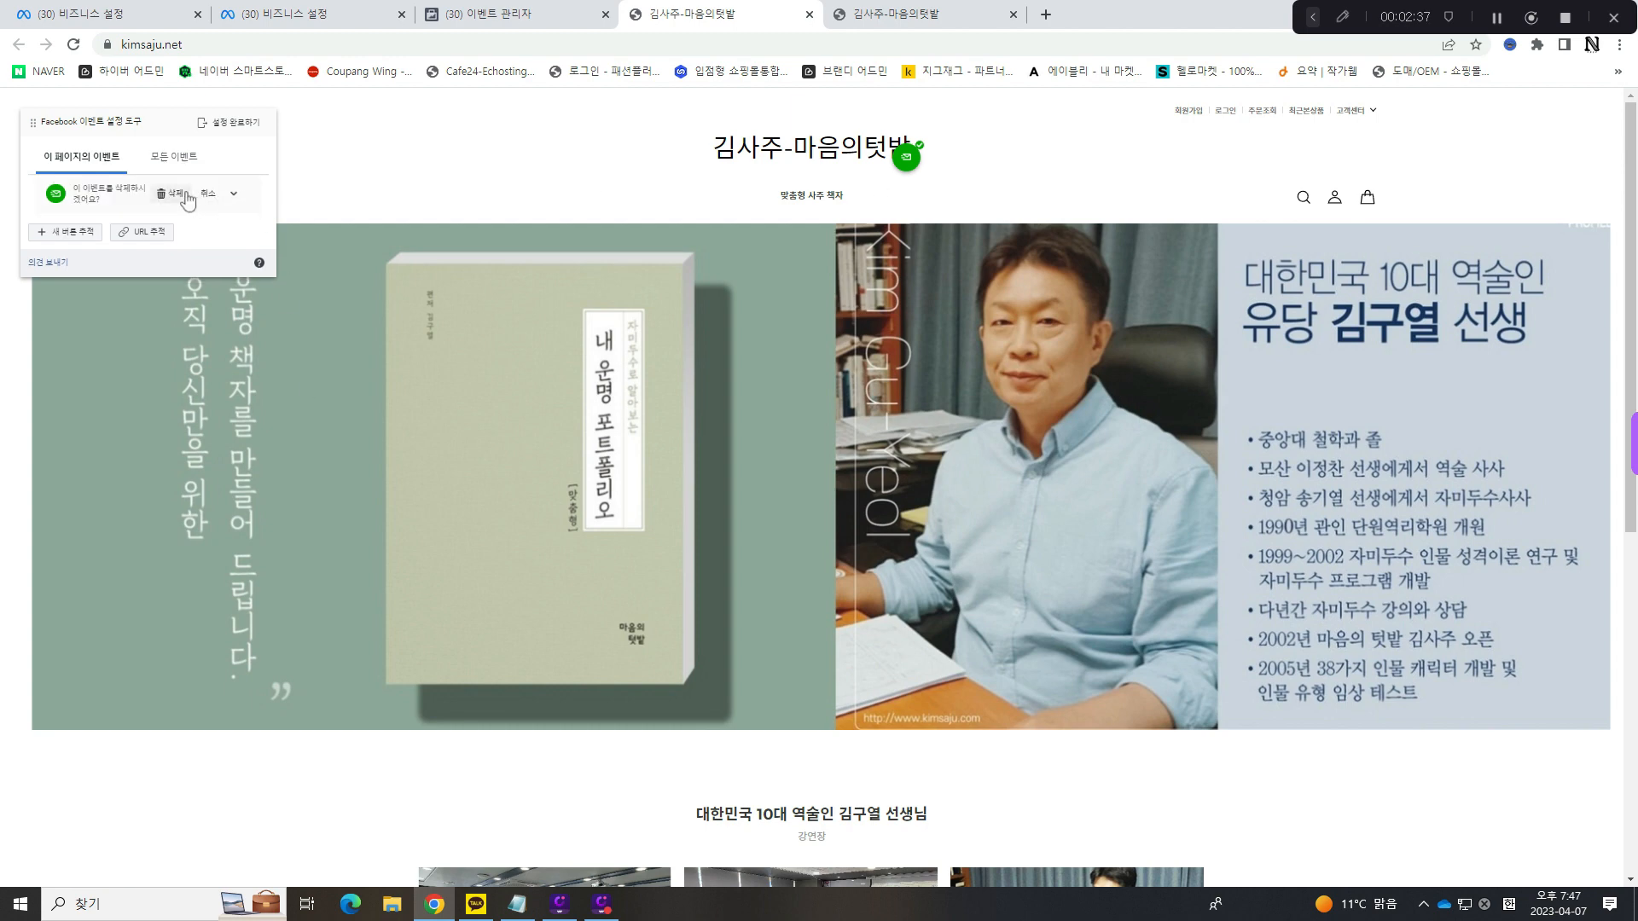
click(180, 197)
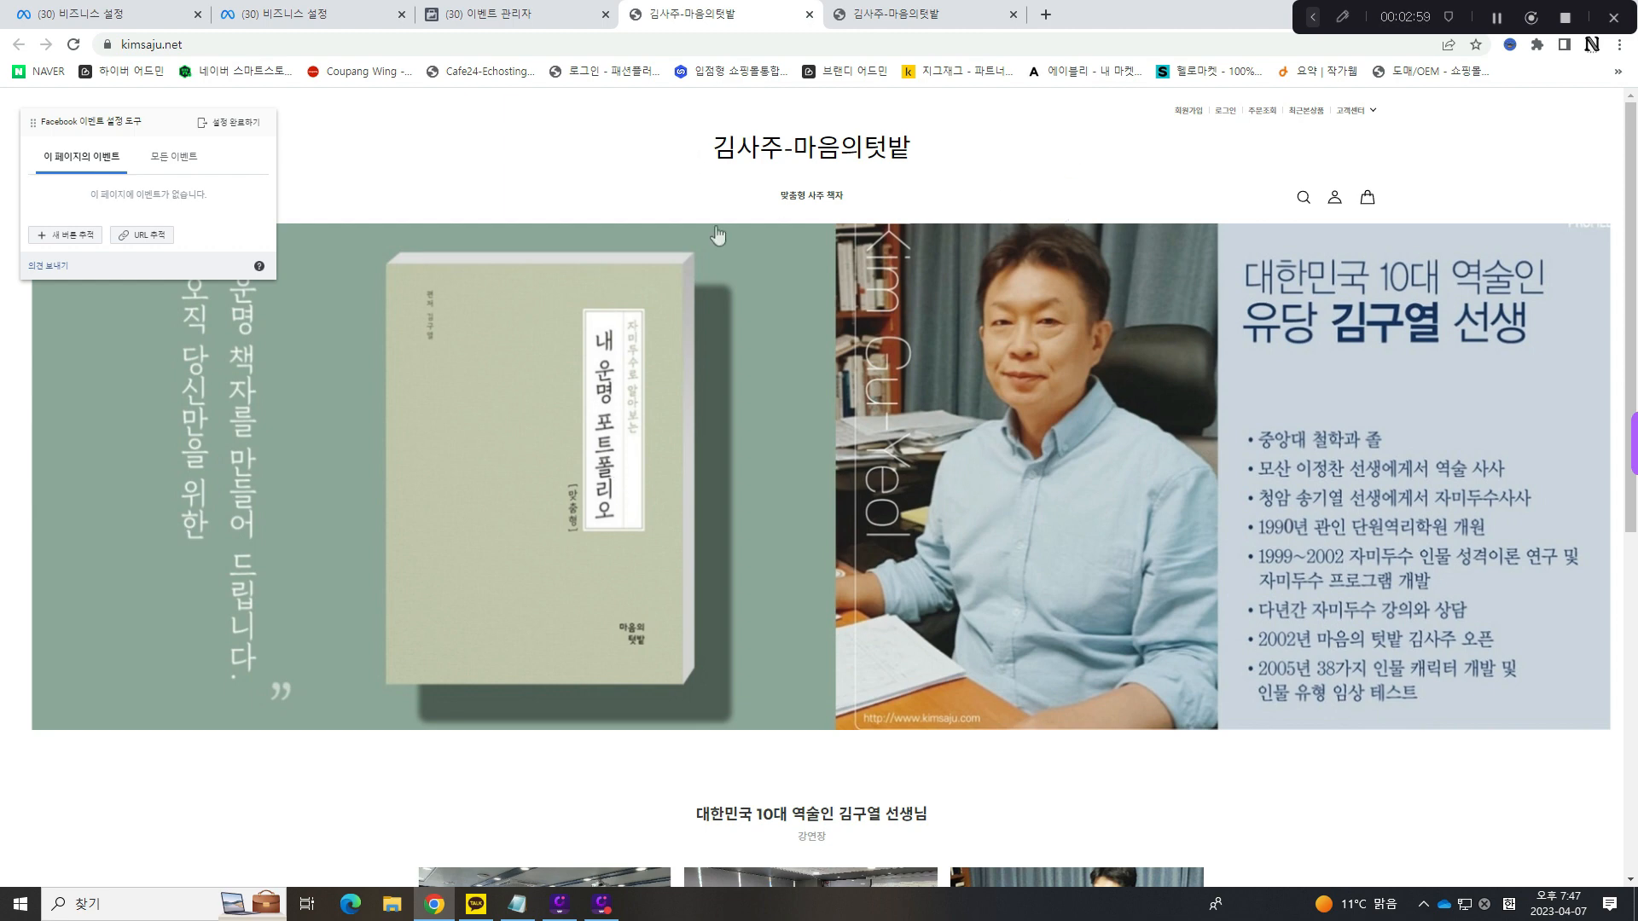
- Track the shop name in the page footer as a new button with the event type 요청 제출
scroll(912, 488, down, 3)
scroll(913, 490, down, 5)
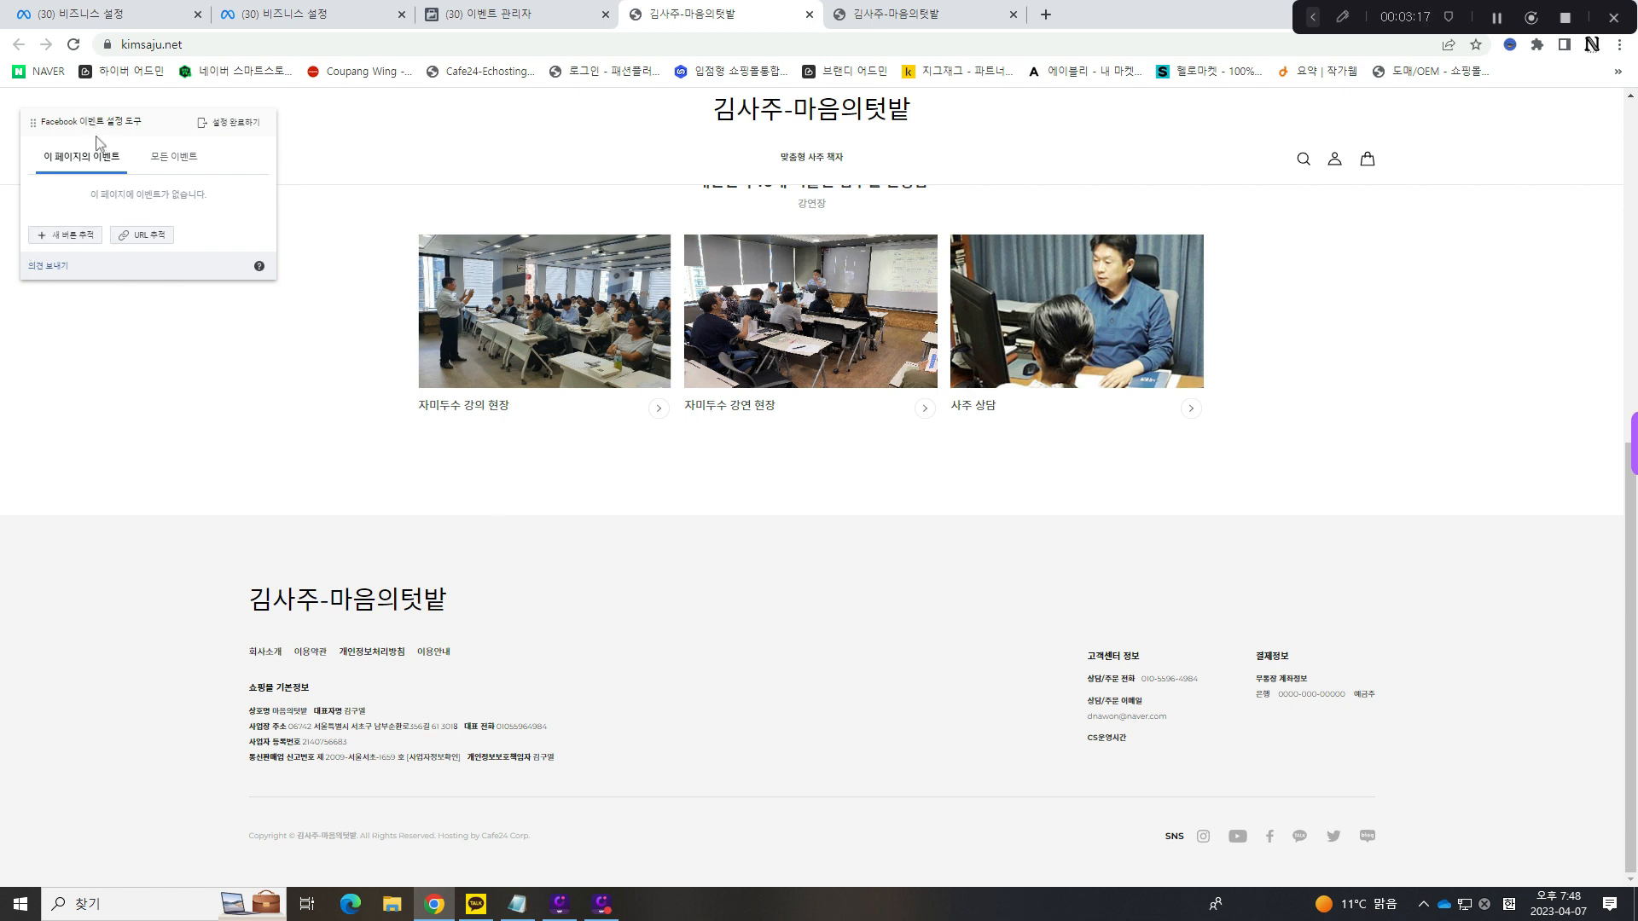
click(85, 243)
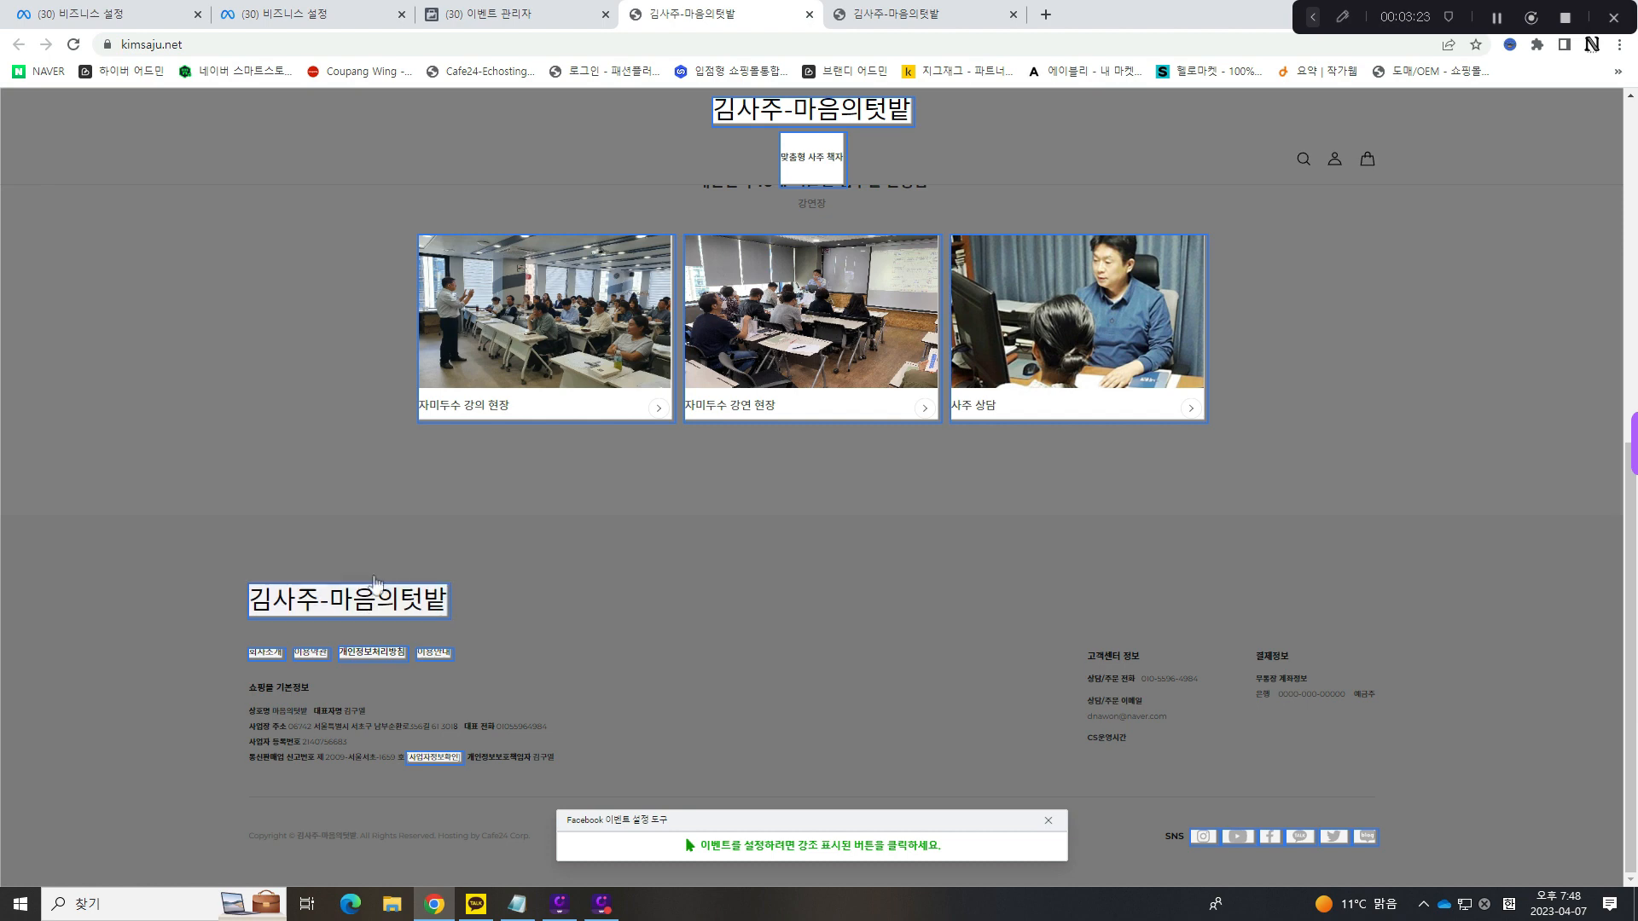
click(340, 607)
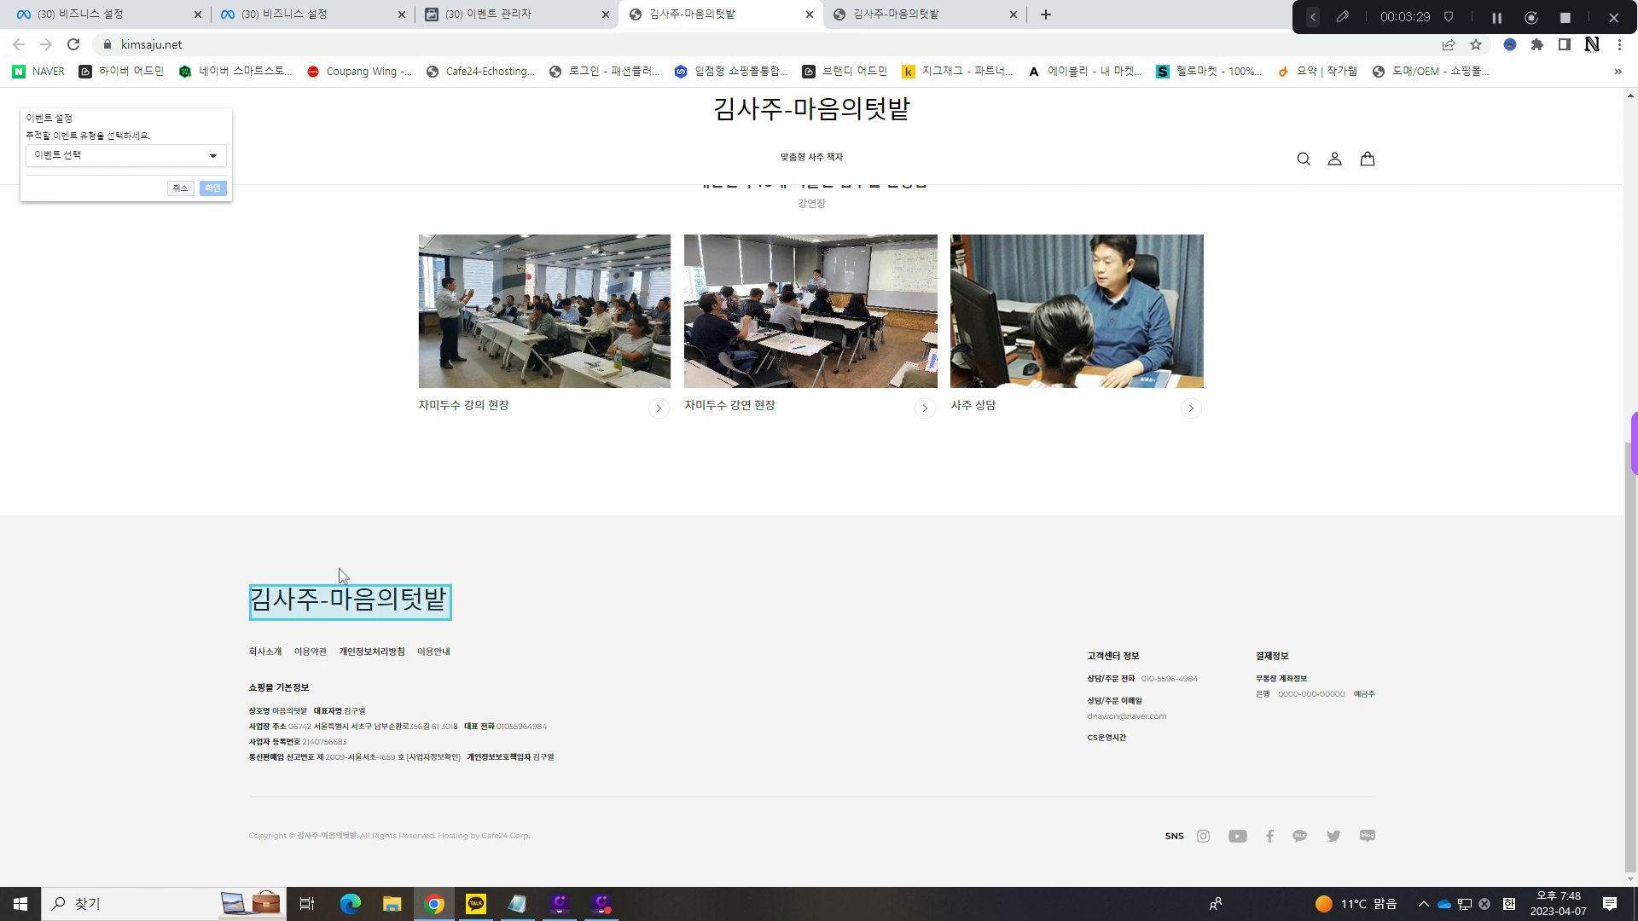
click(120, 161)
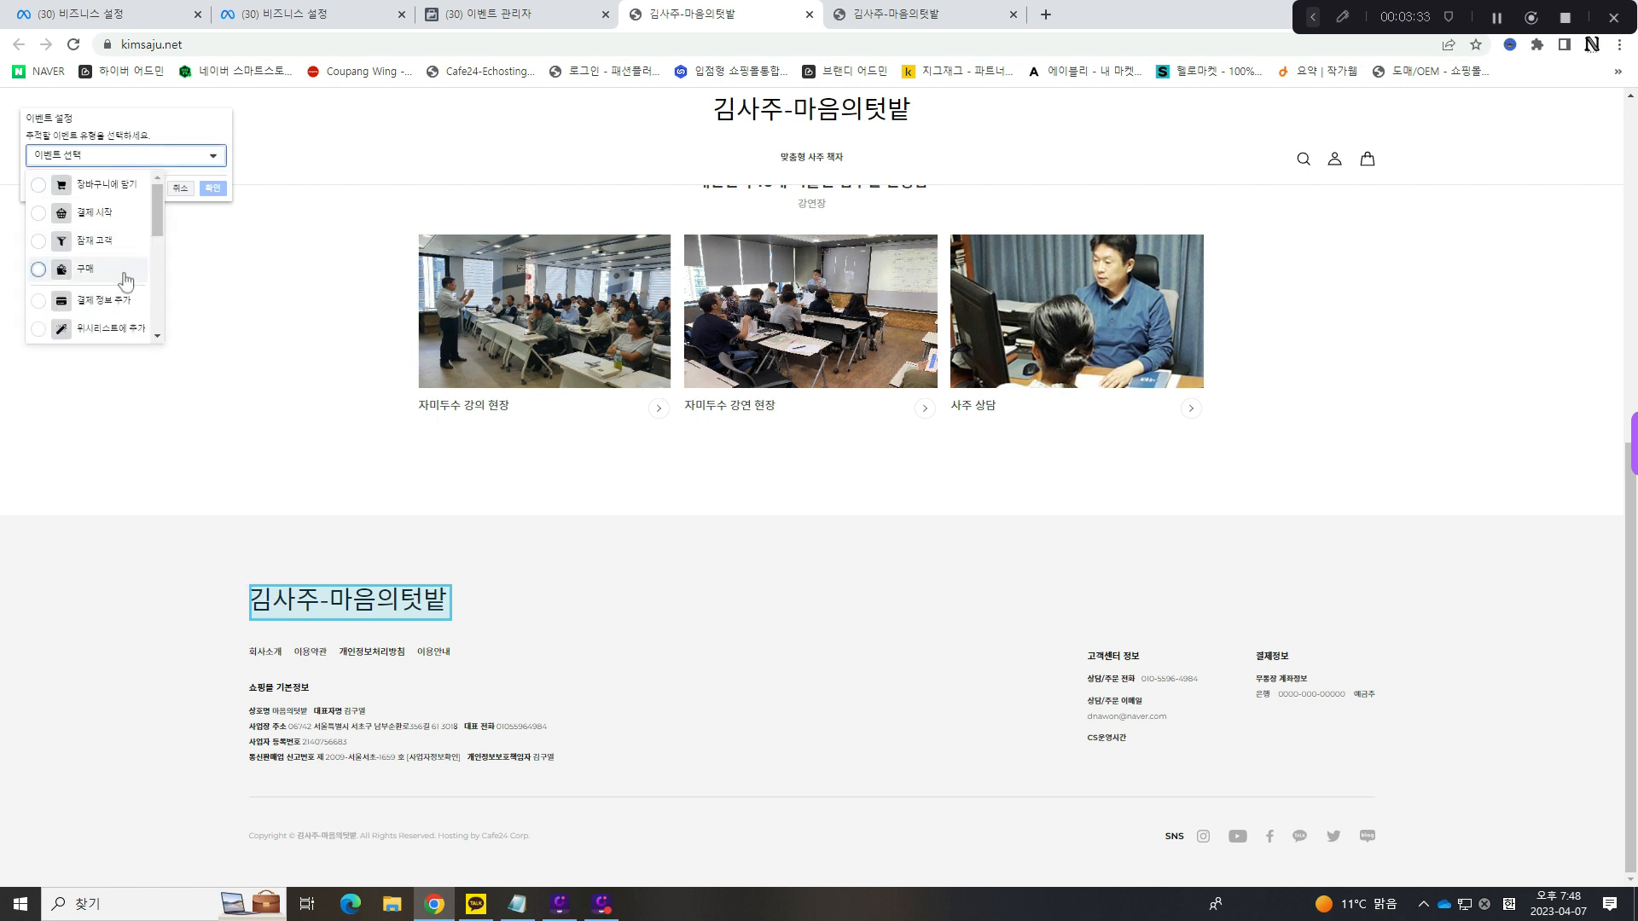
scroll(123, 256, down, 2)
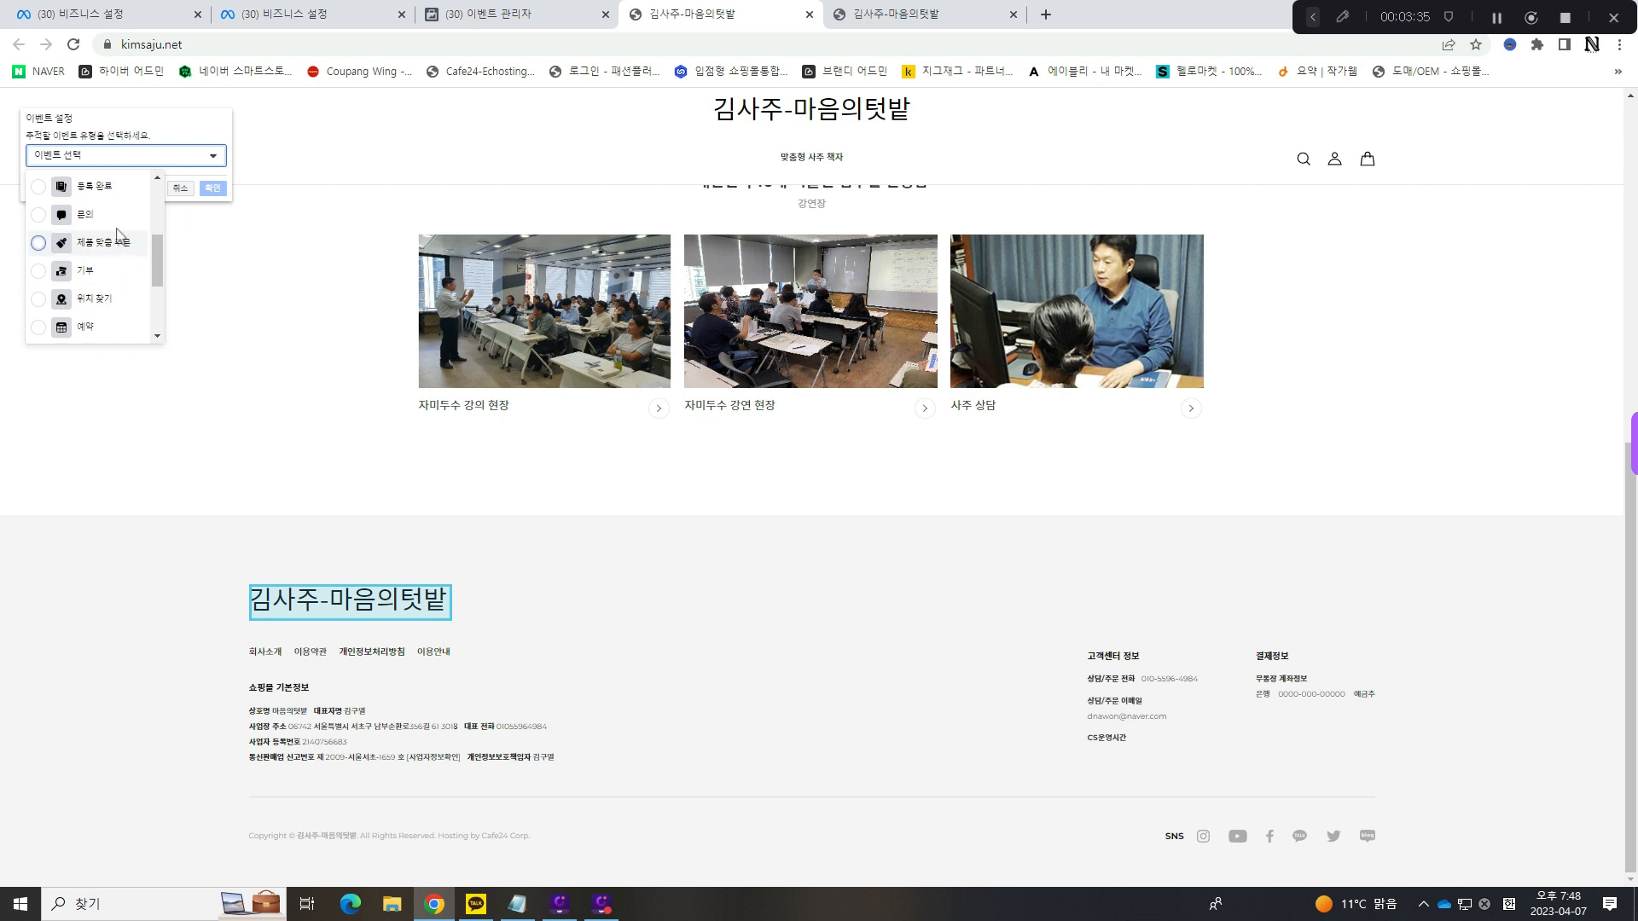
scroll(116, 246, up, 1)
scroll(113, 256, down, 3)
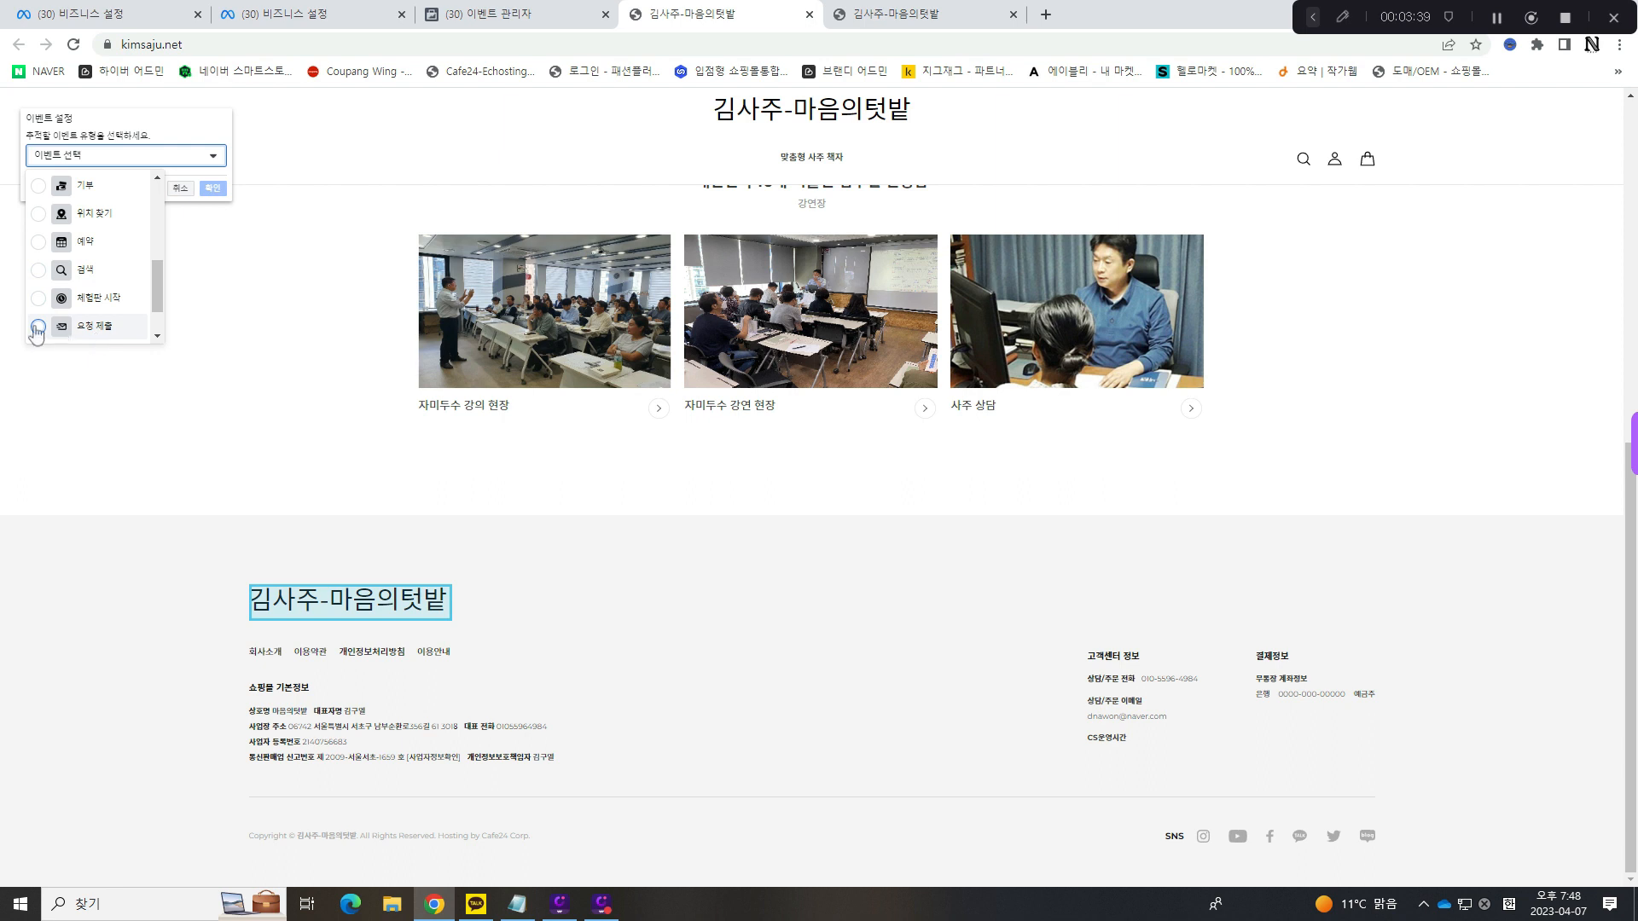
click(117, 337)
click(215, 193)
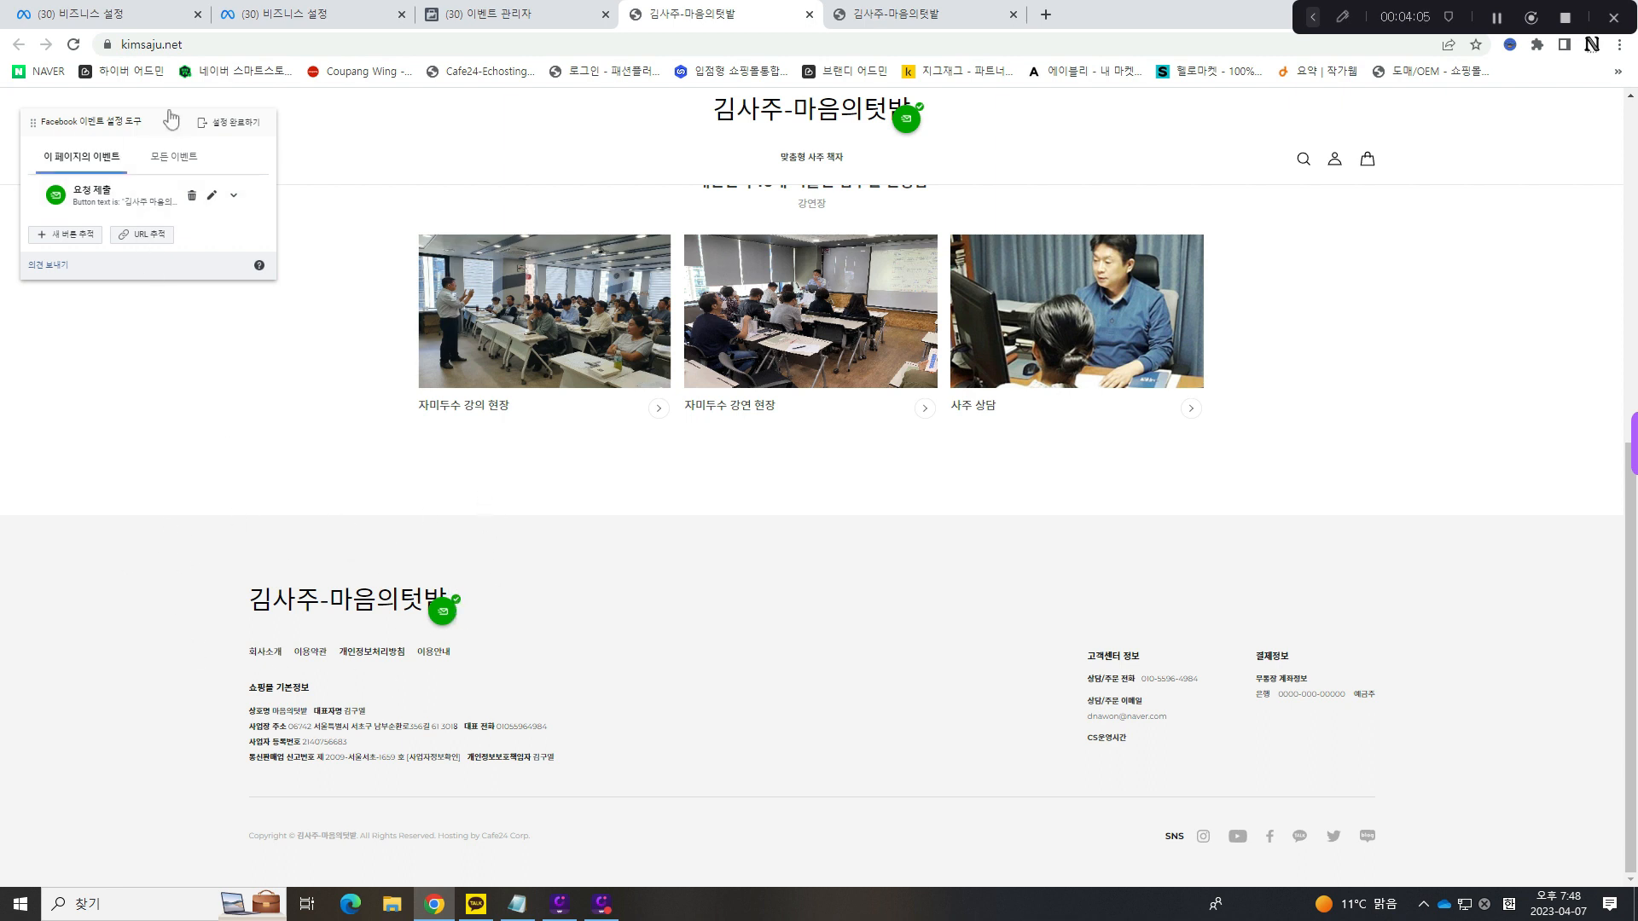
- Finish the event setup on the website and dismiss the website URL dialog in Events Manager
click(229, 122)
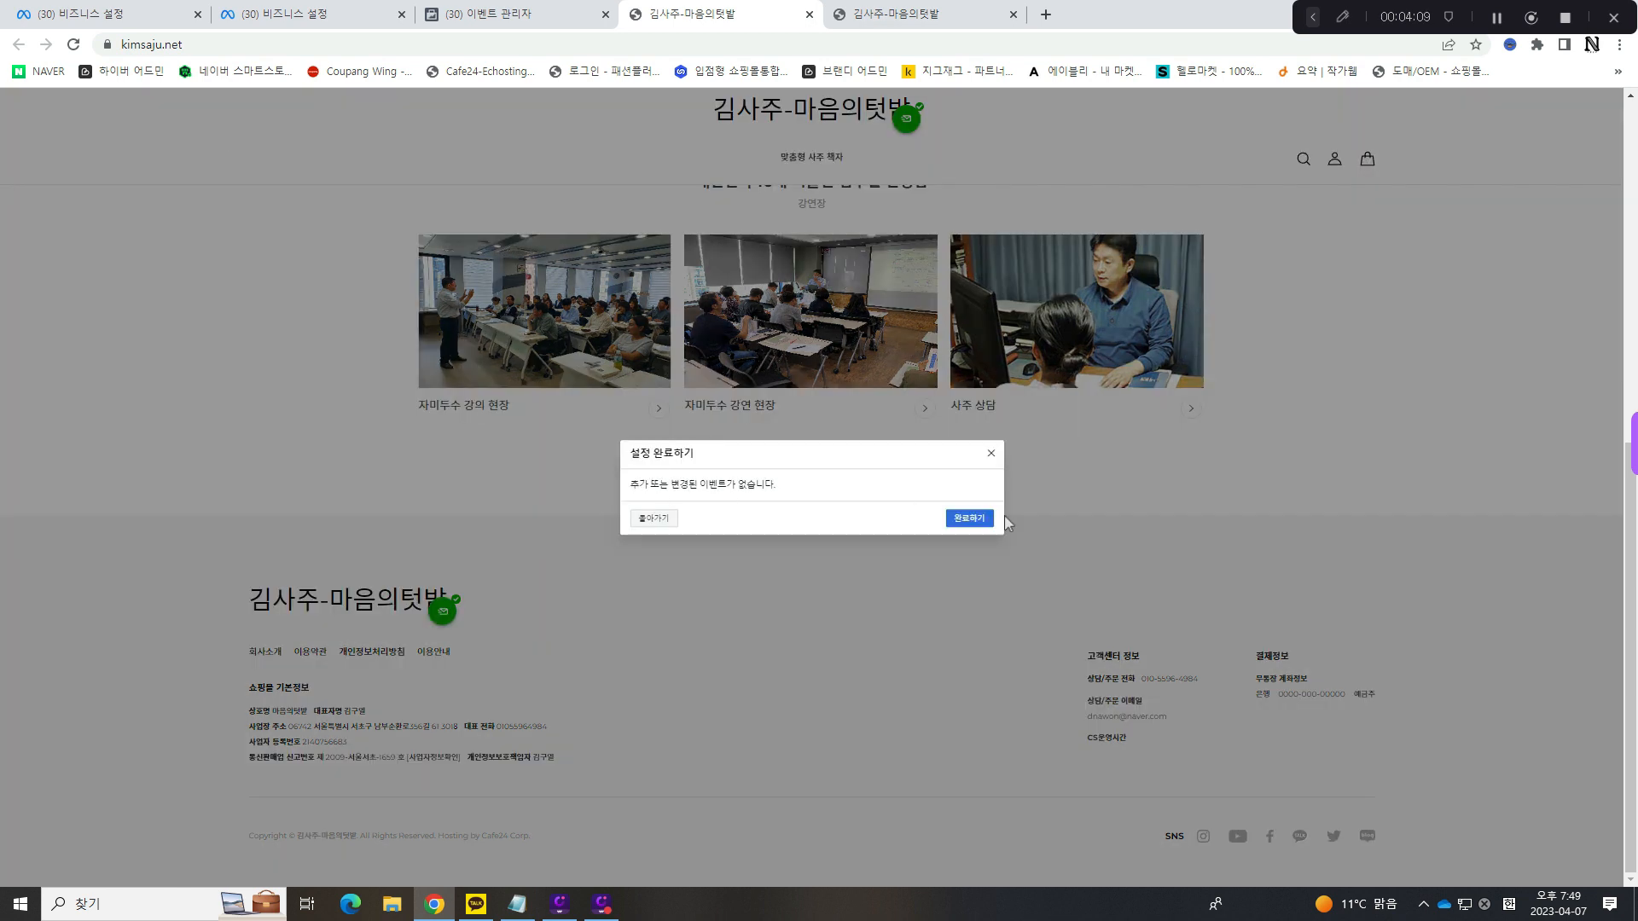
click(979, 522)
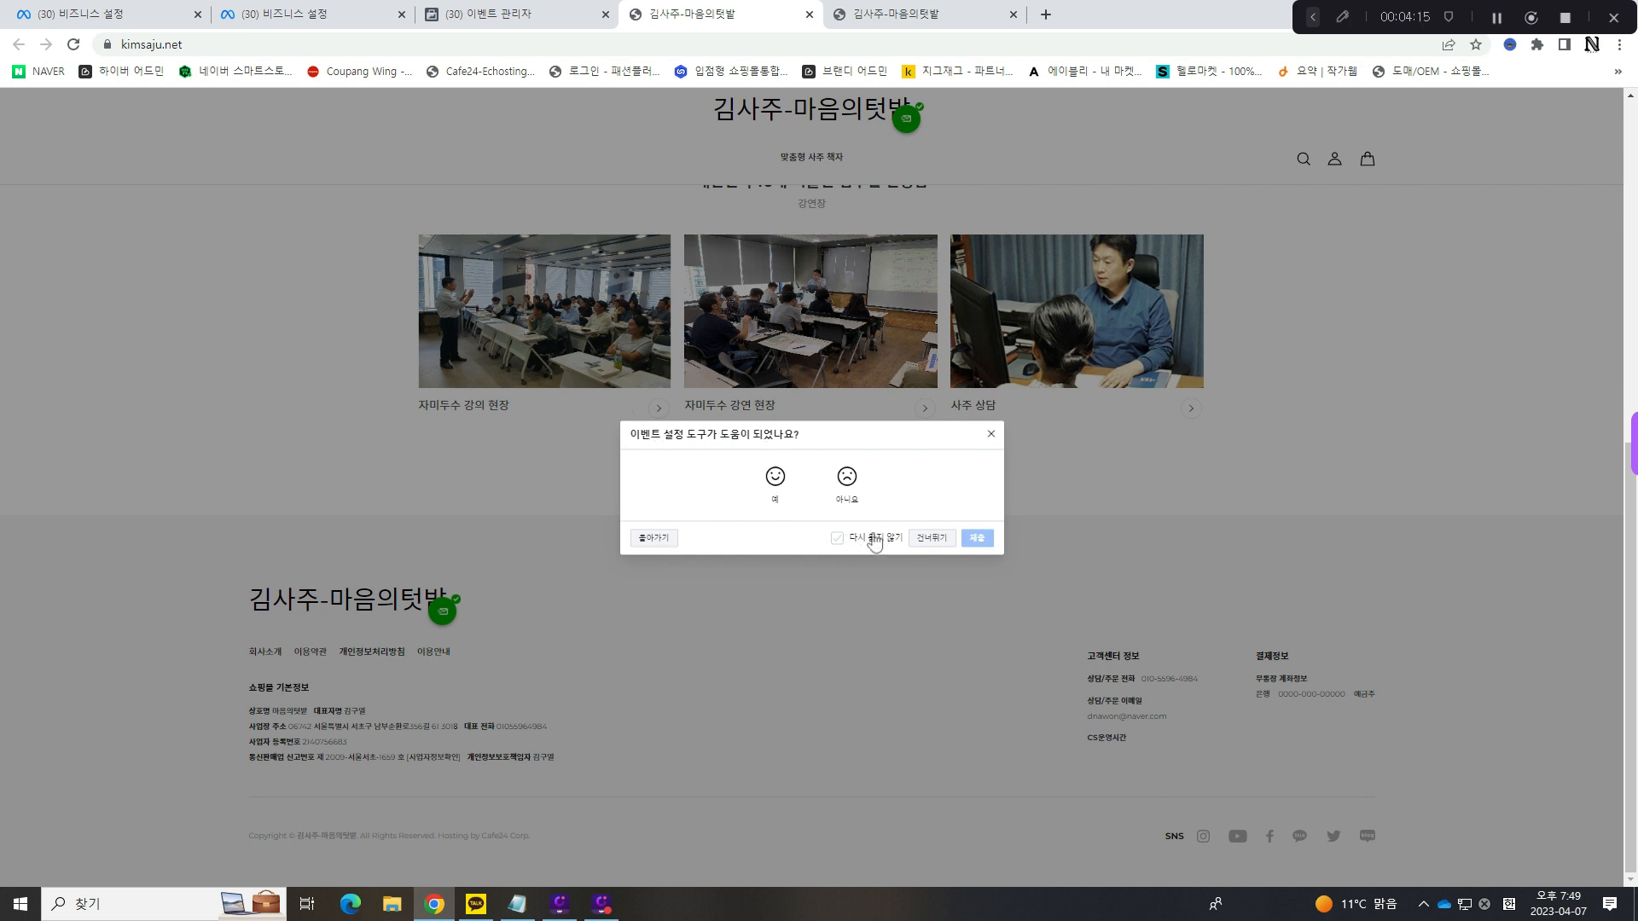
click(992, 434)
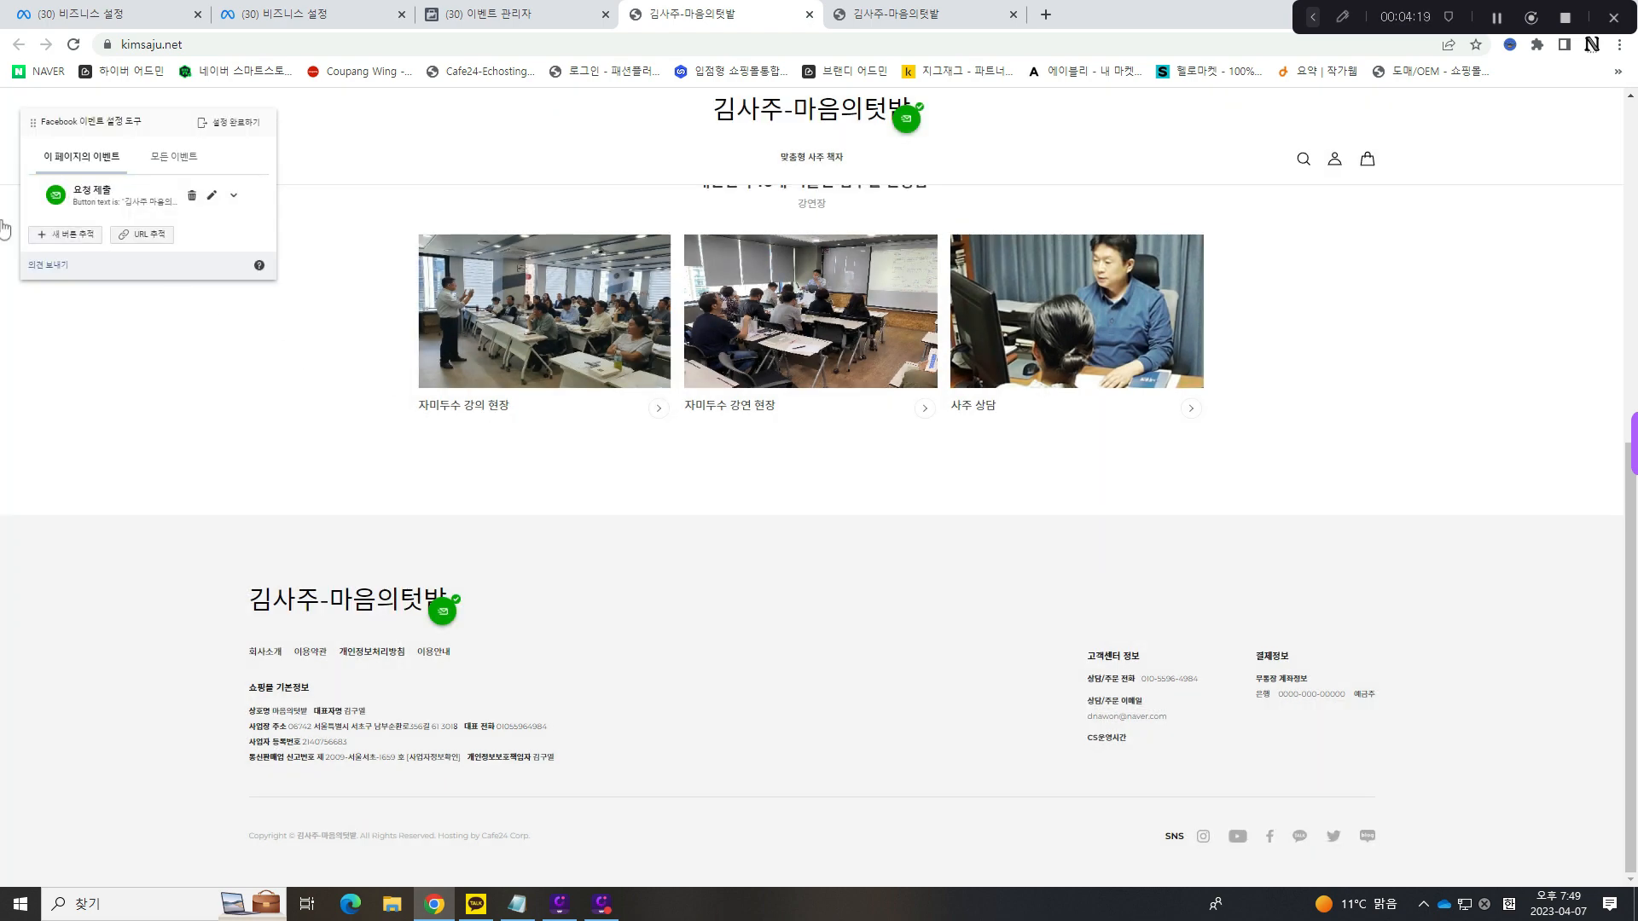
click(228, 122)
click(981, 521)
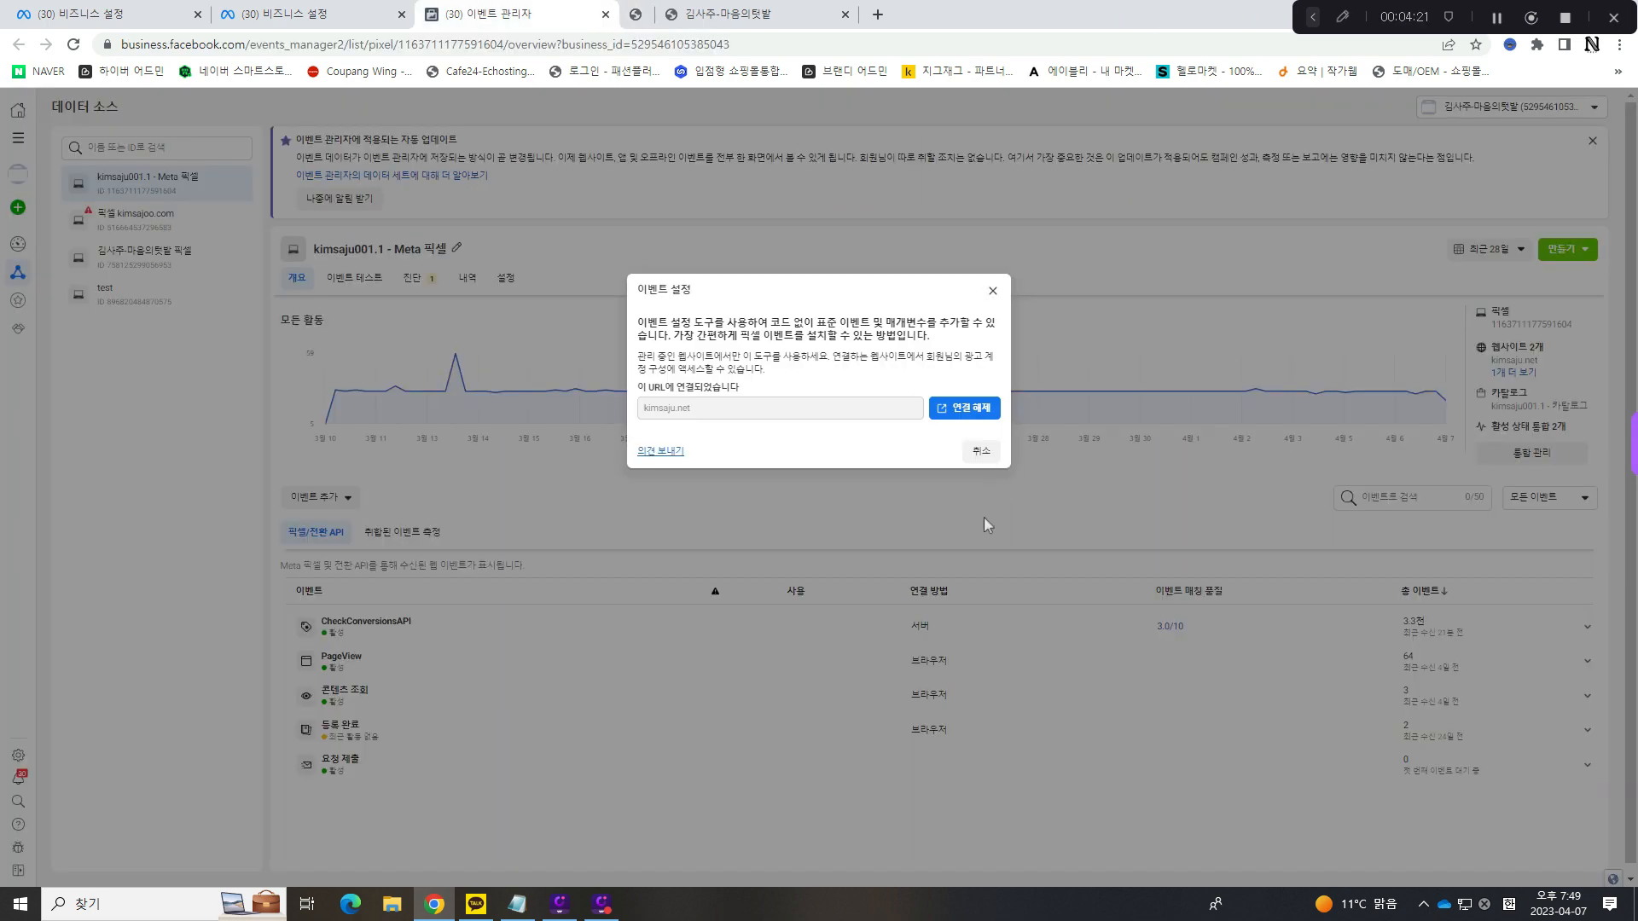
click(982, 451)
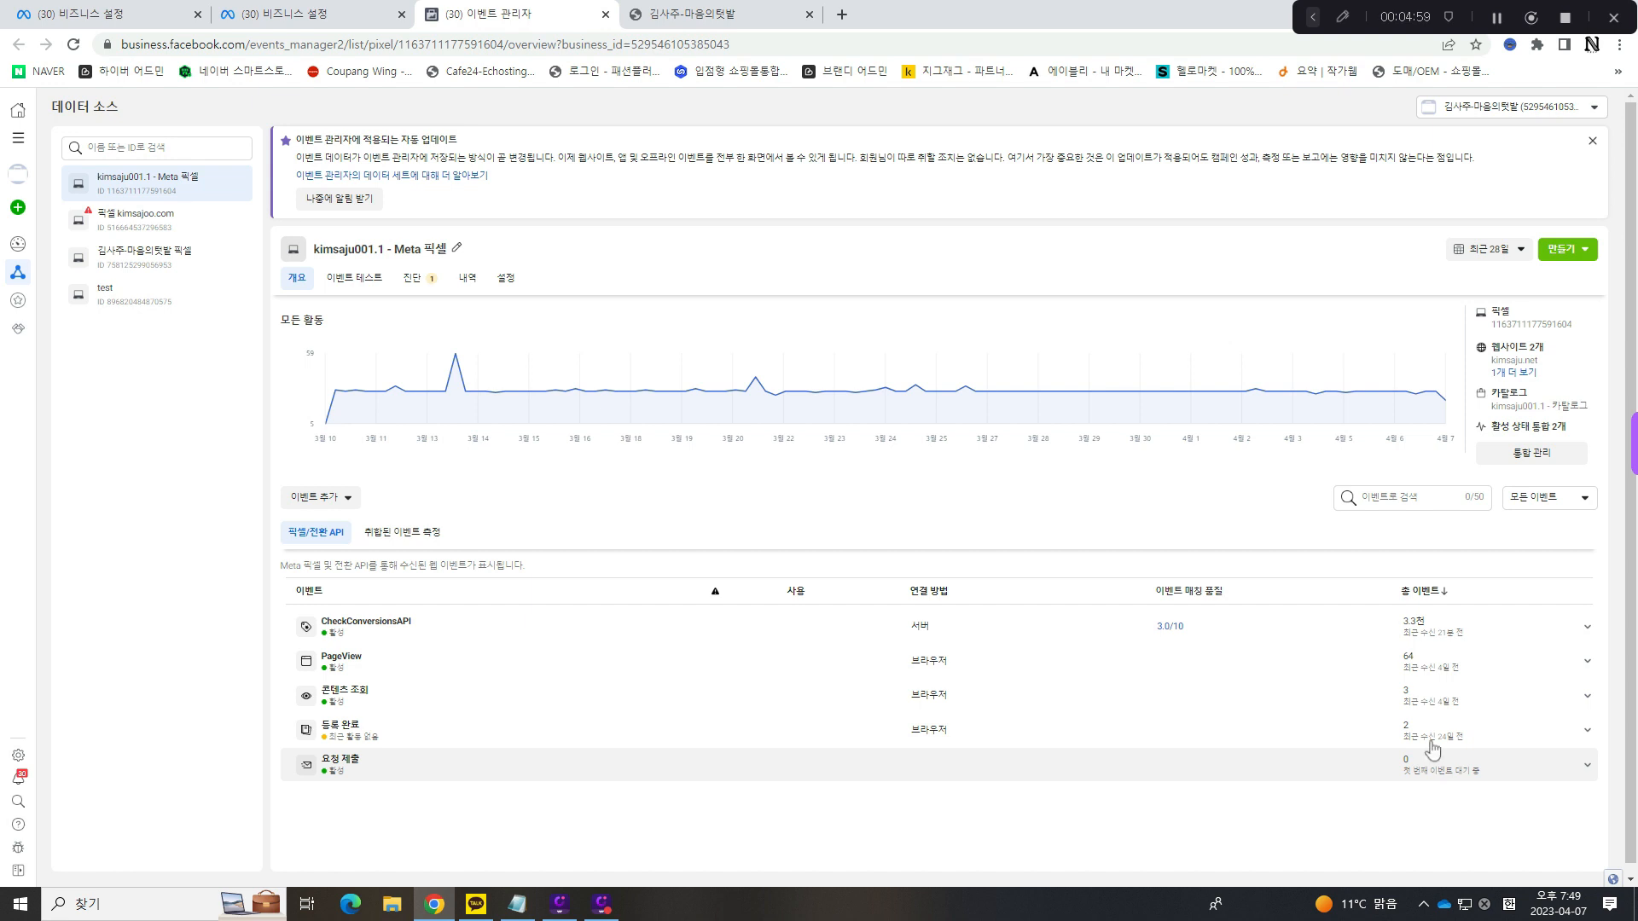
- Examine the activity details of the PageView and 요청 제출 events in the pixel overview
click(1592, 662)
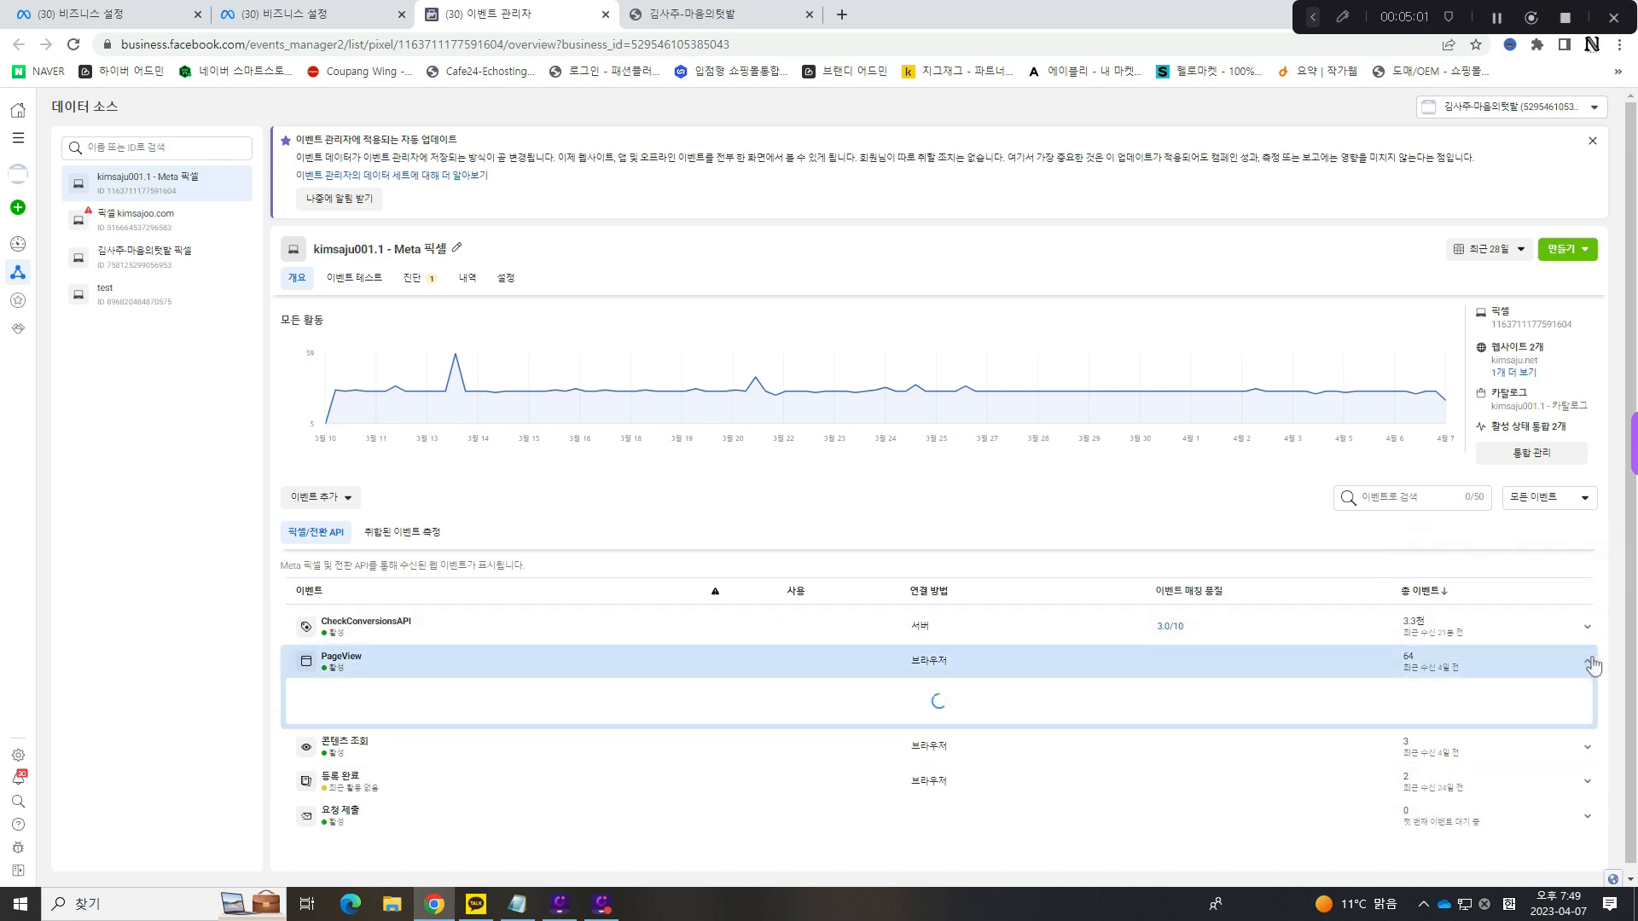
scroll(1578, 665, down, 1)
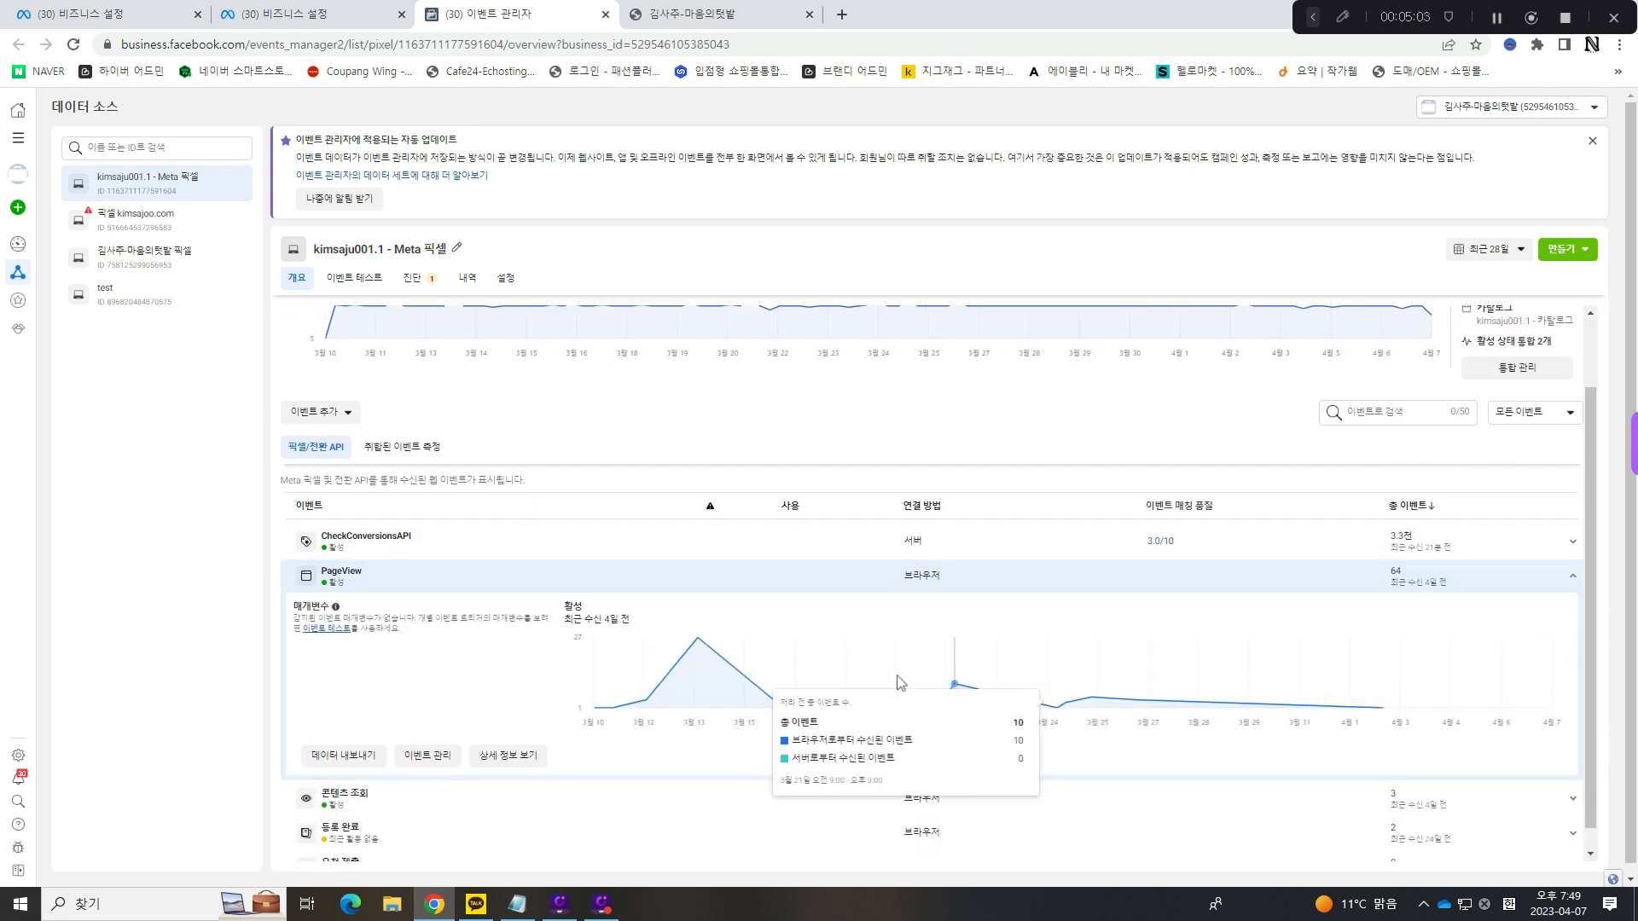
mouse_move(698, 717)
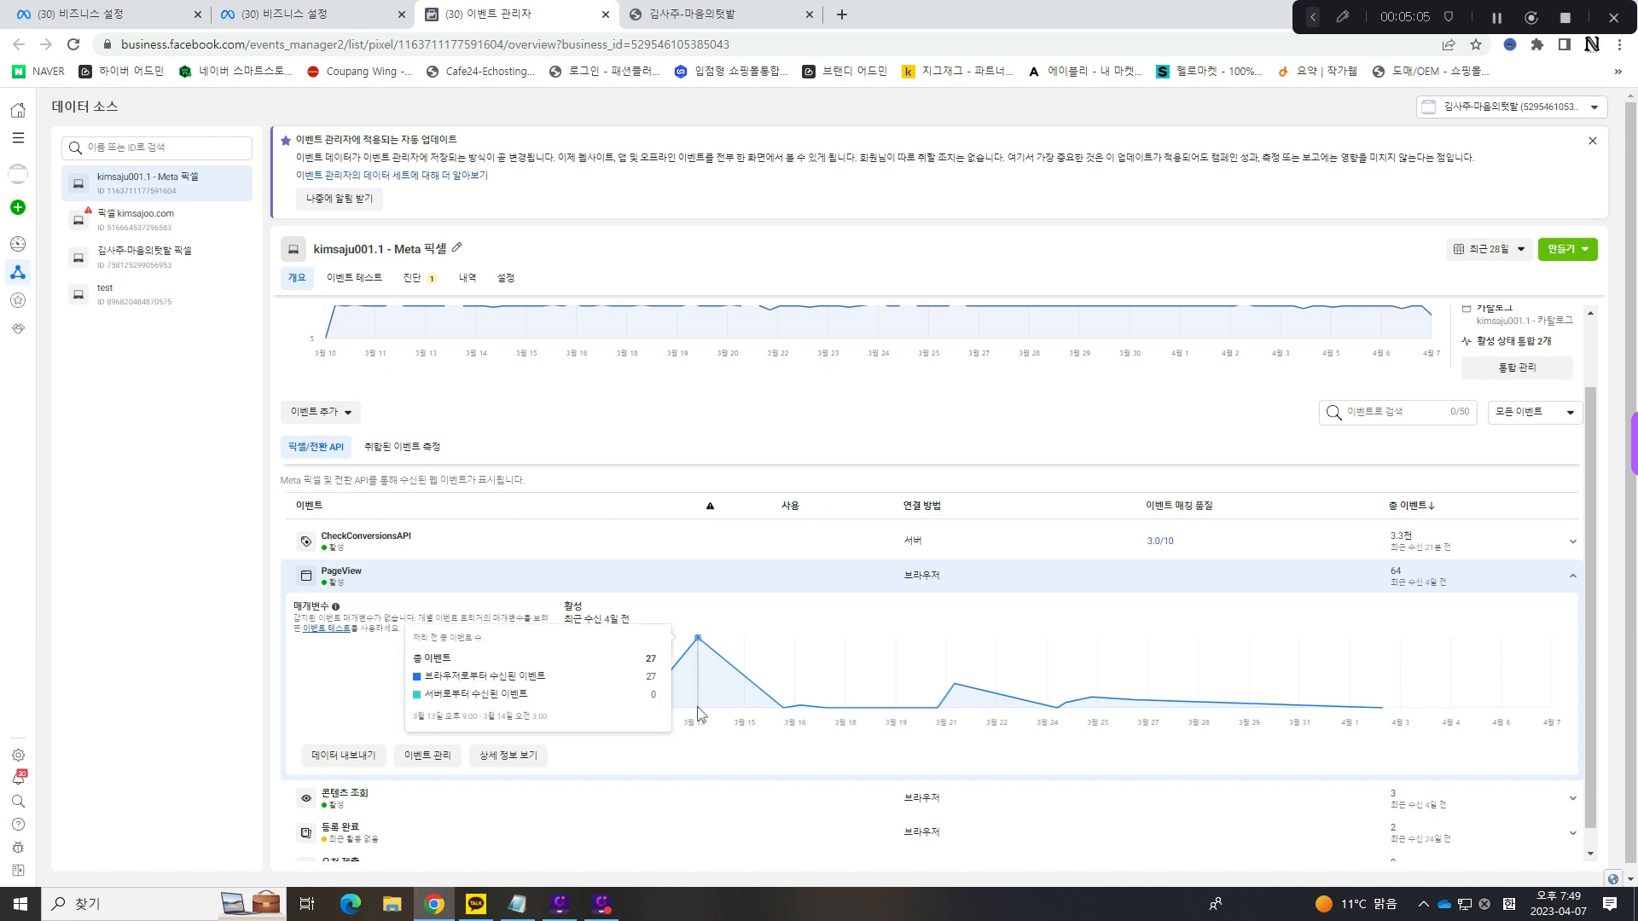
scroll(1390, 605, down, 1)
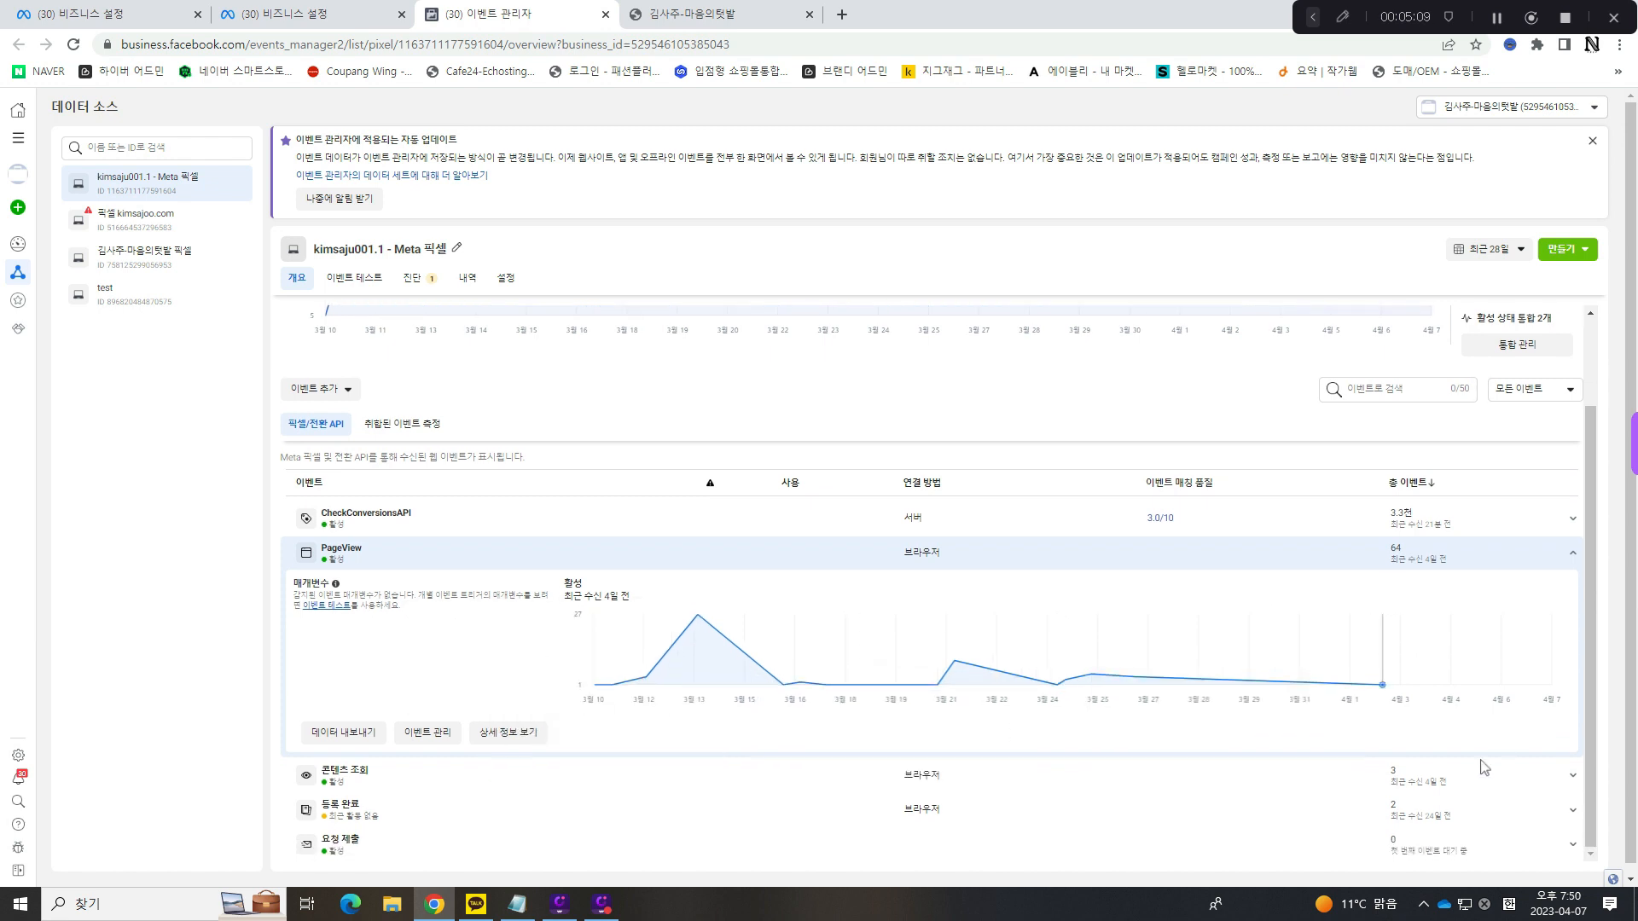
click(1574, 844)
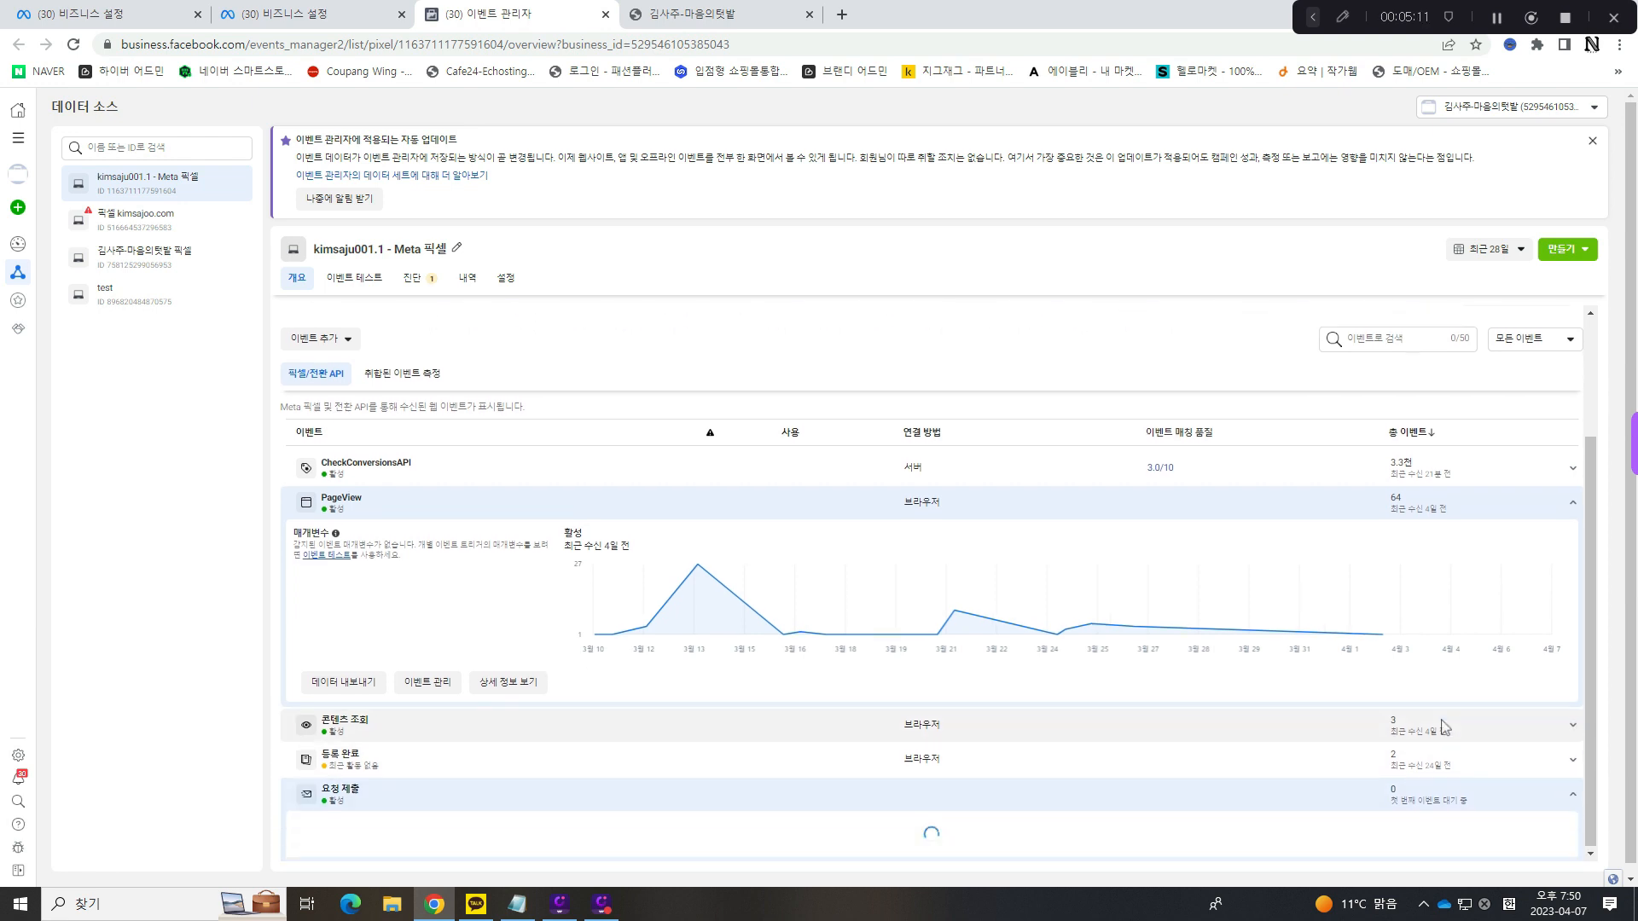
scroll(1092, 802, down, 3)
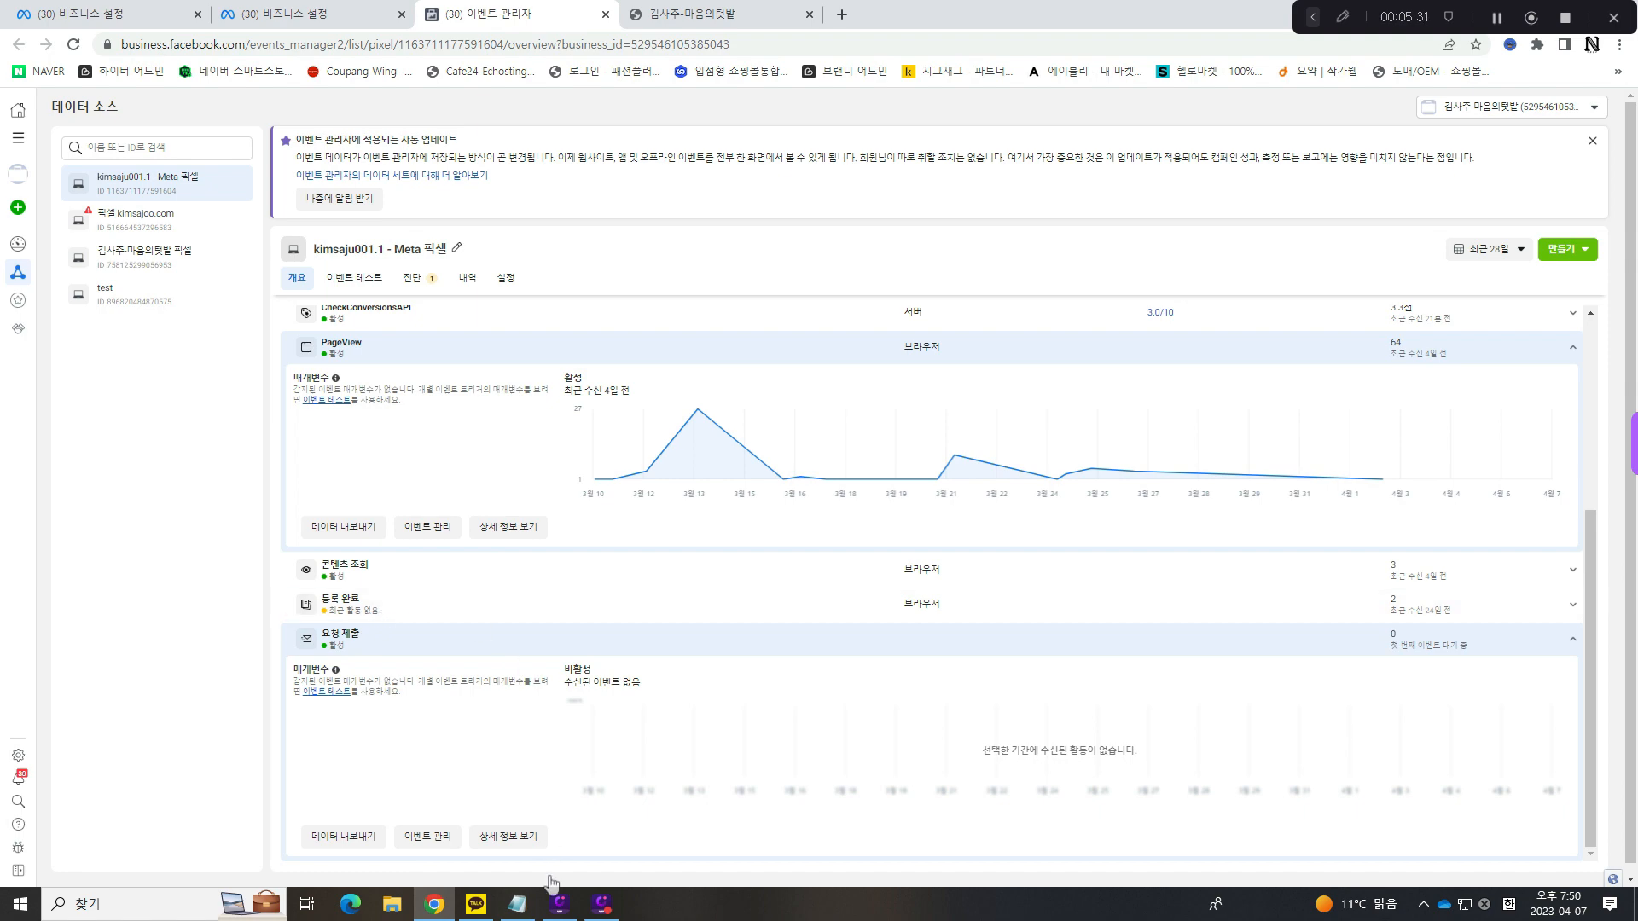
- Switch to Notepad and insert two blank lines after the "제출하기 명수만 나오고" line
click(518, 906)
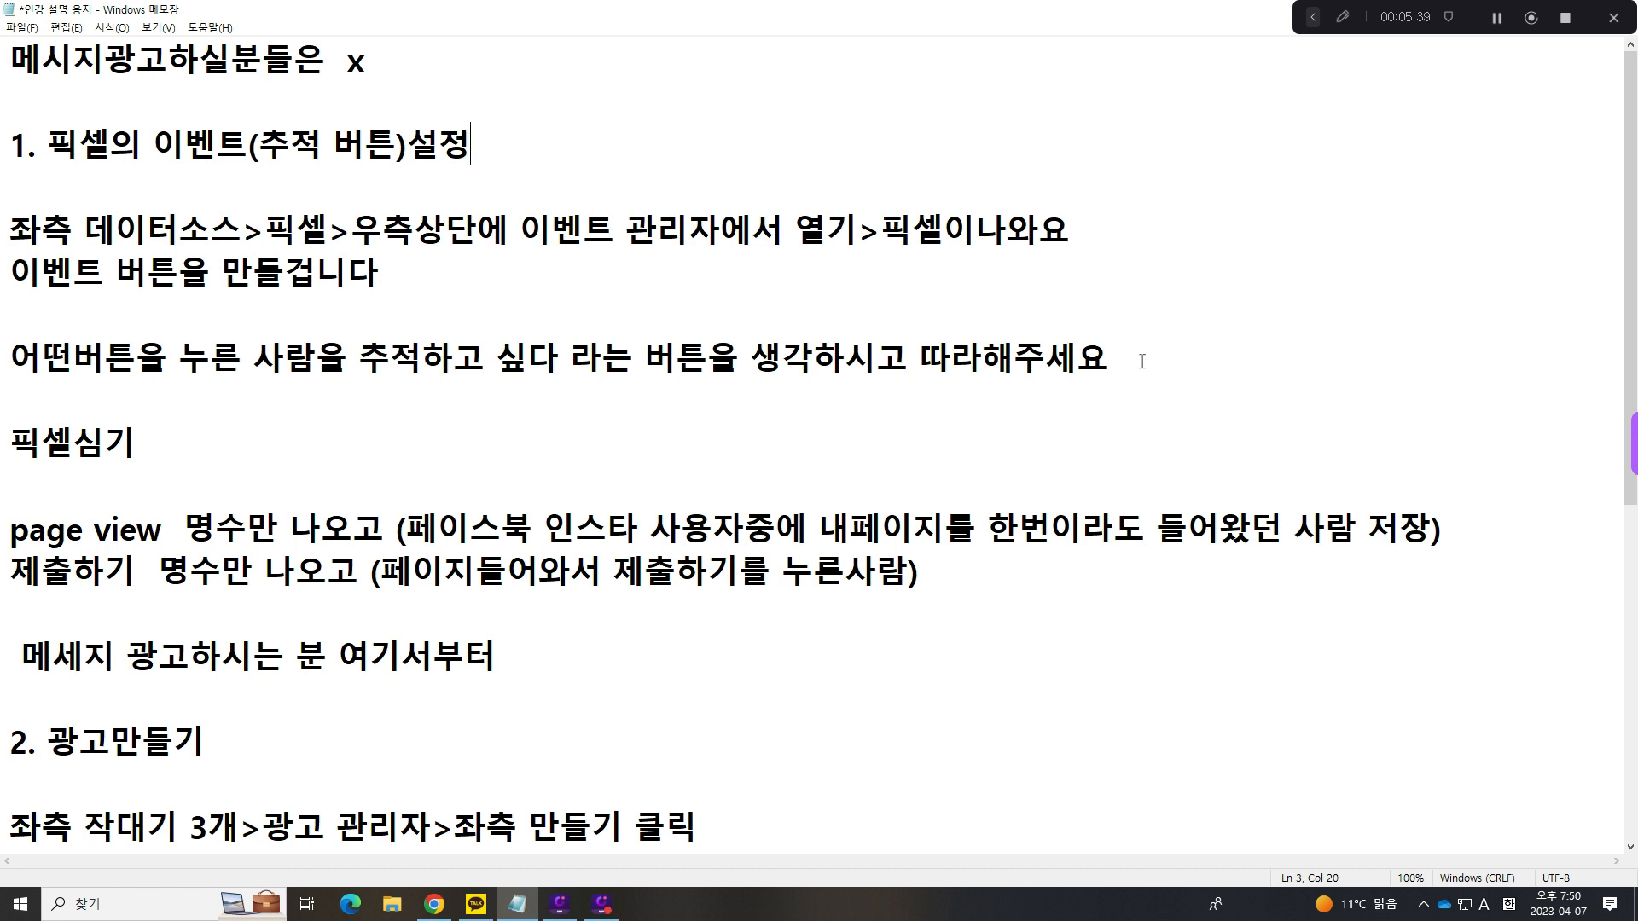
click(941, 587)
key(Return)
key(Return)
scroll(1007, 387, down, 2)
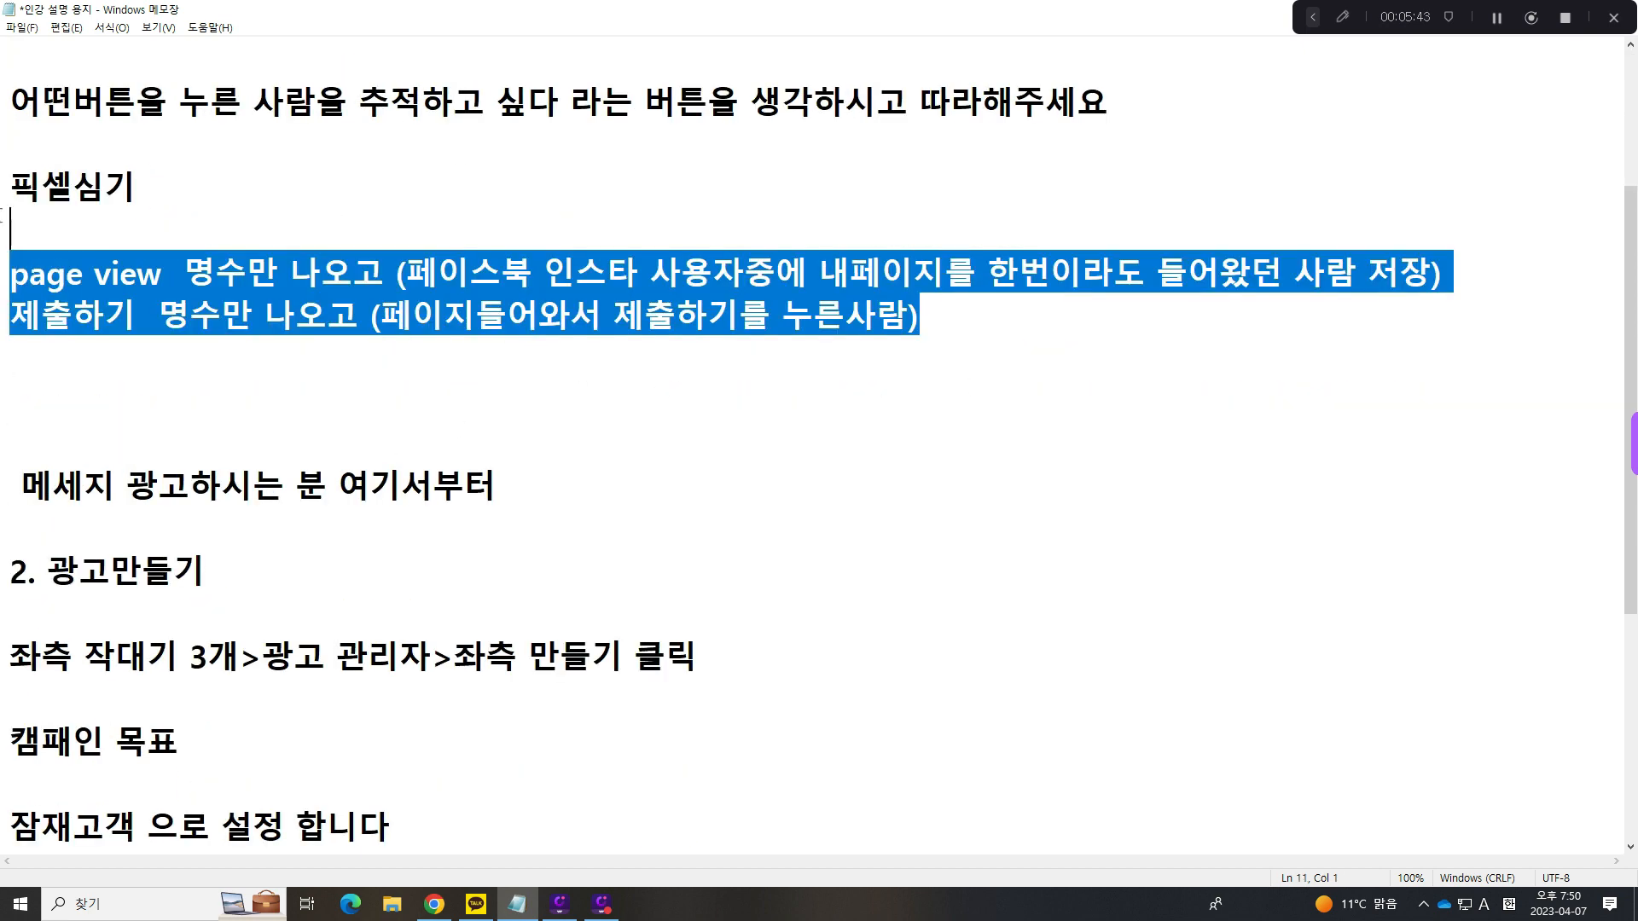
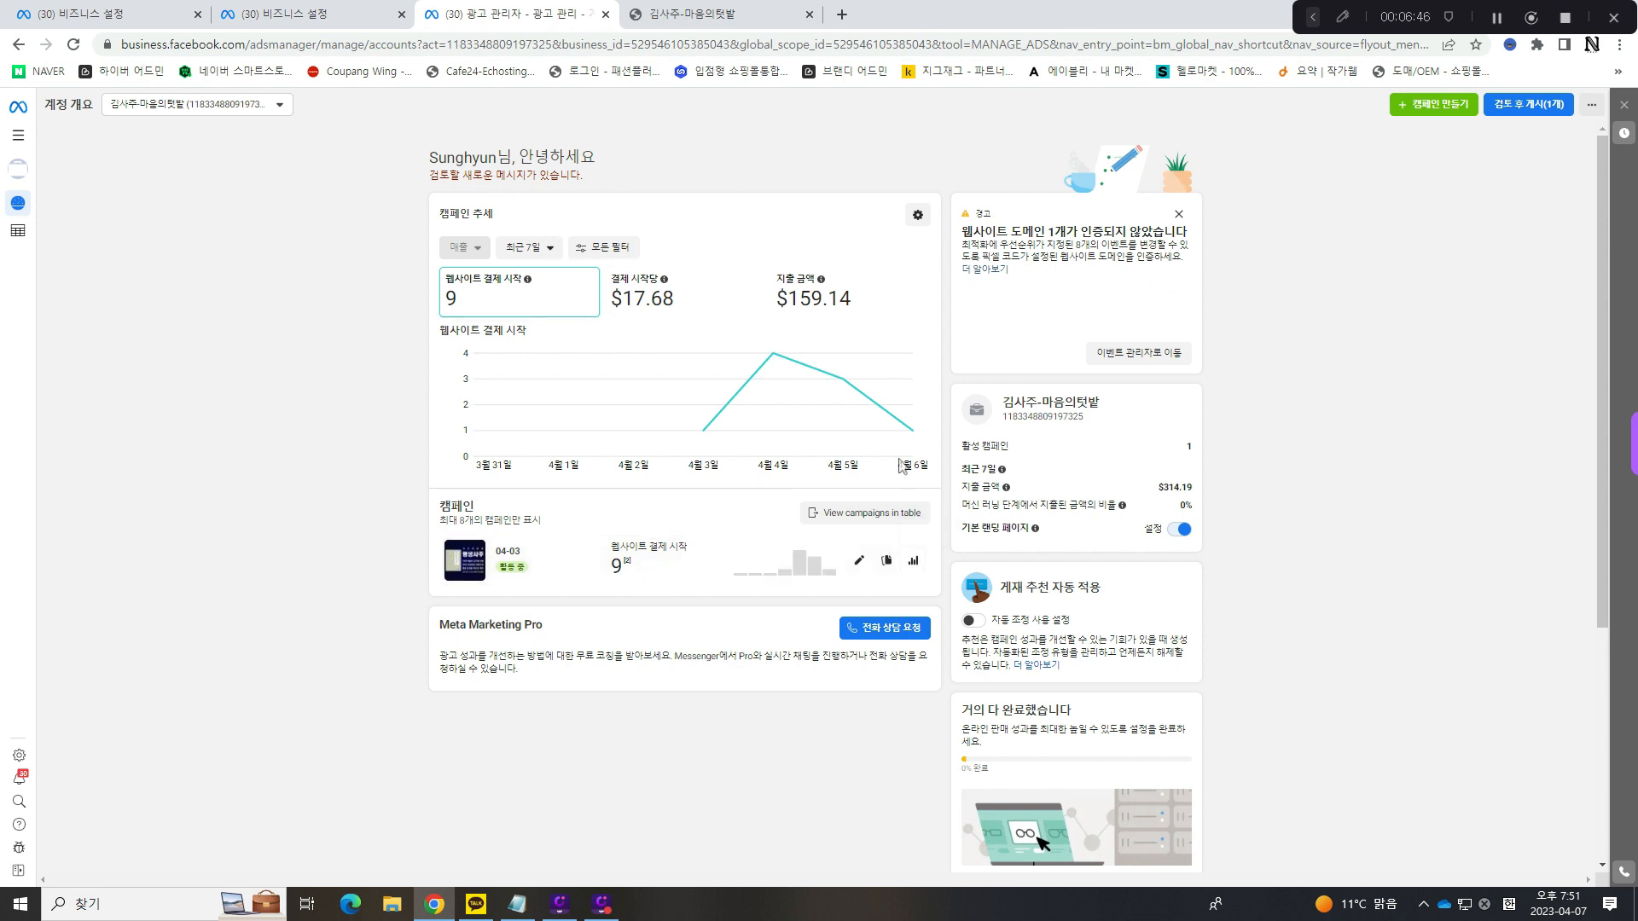
- Go to the full campaign table by way of the 04-03 campaign's charts and select the 김사주-마음의텃밭 ad account
click(913, 561)
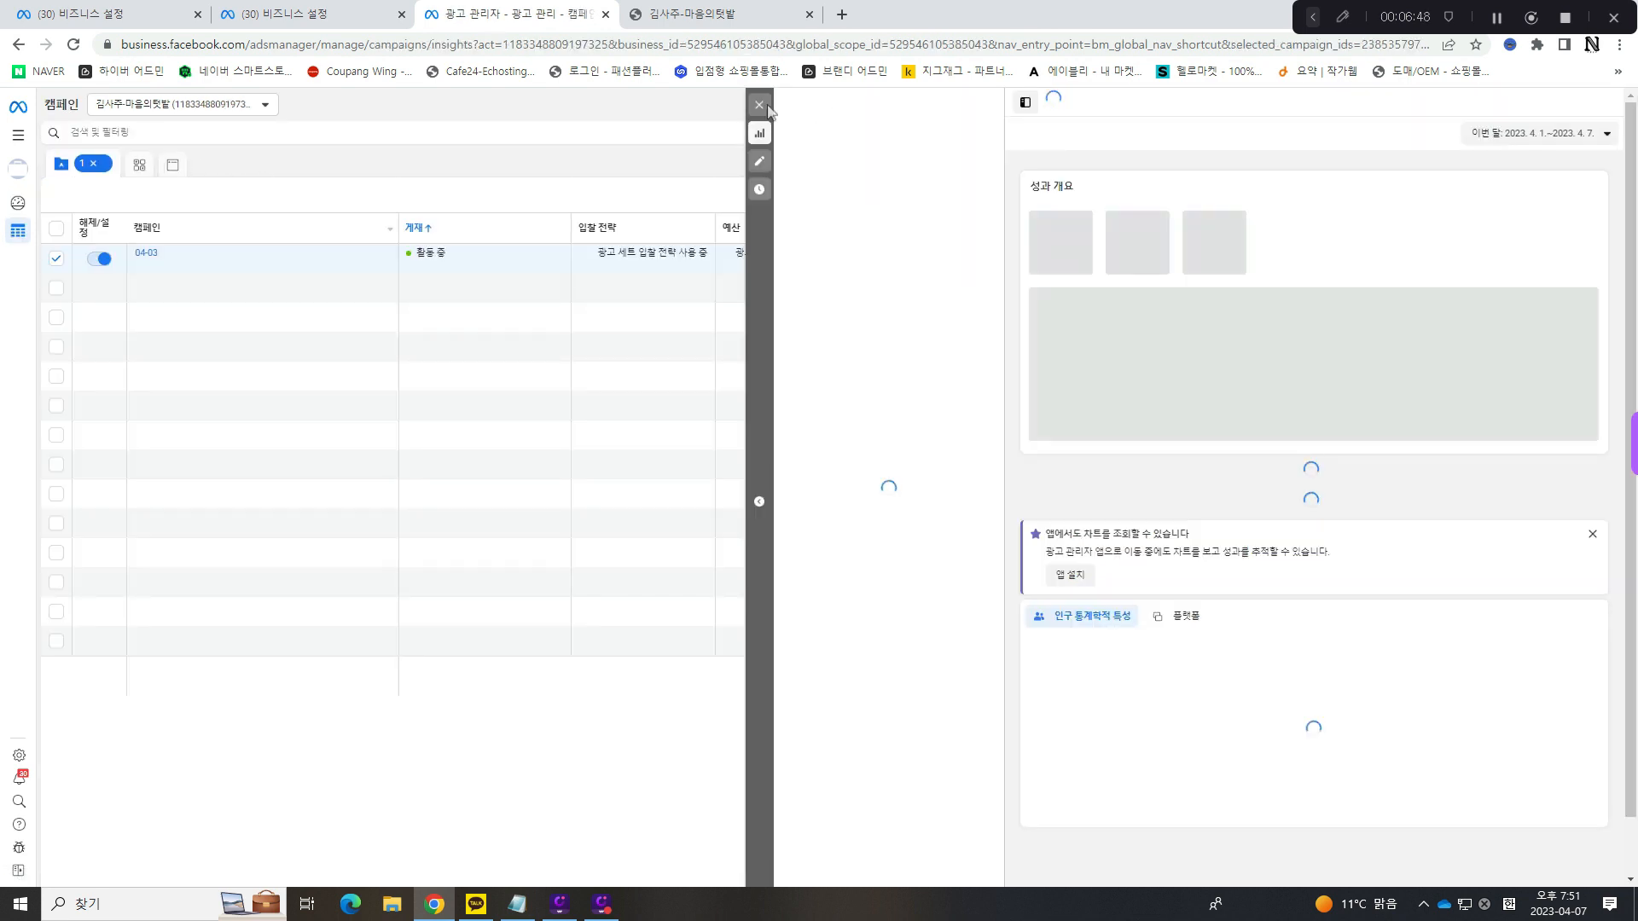
click(760, 105)
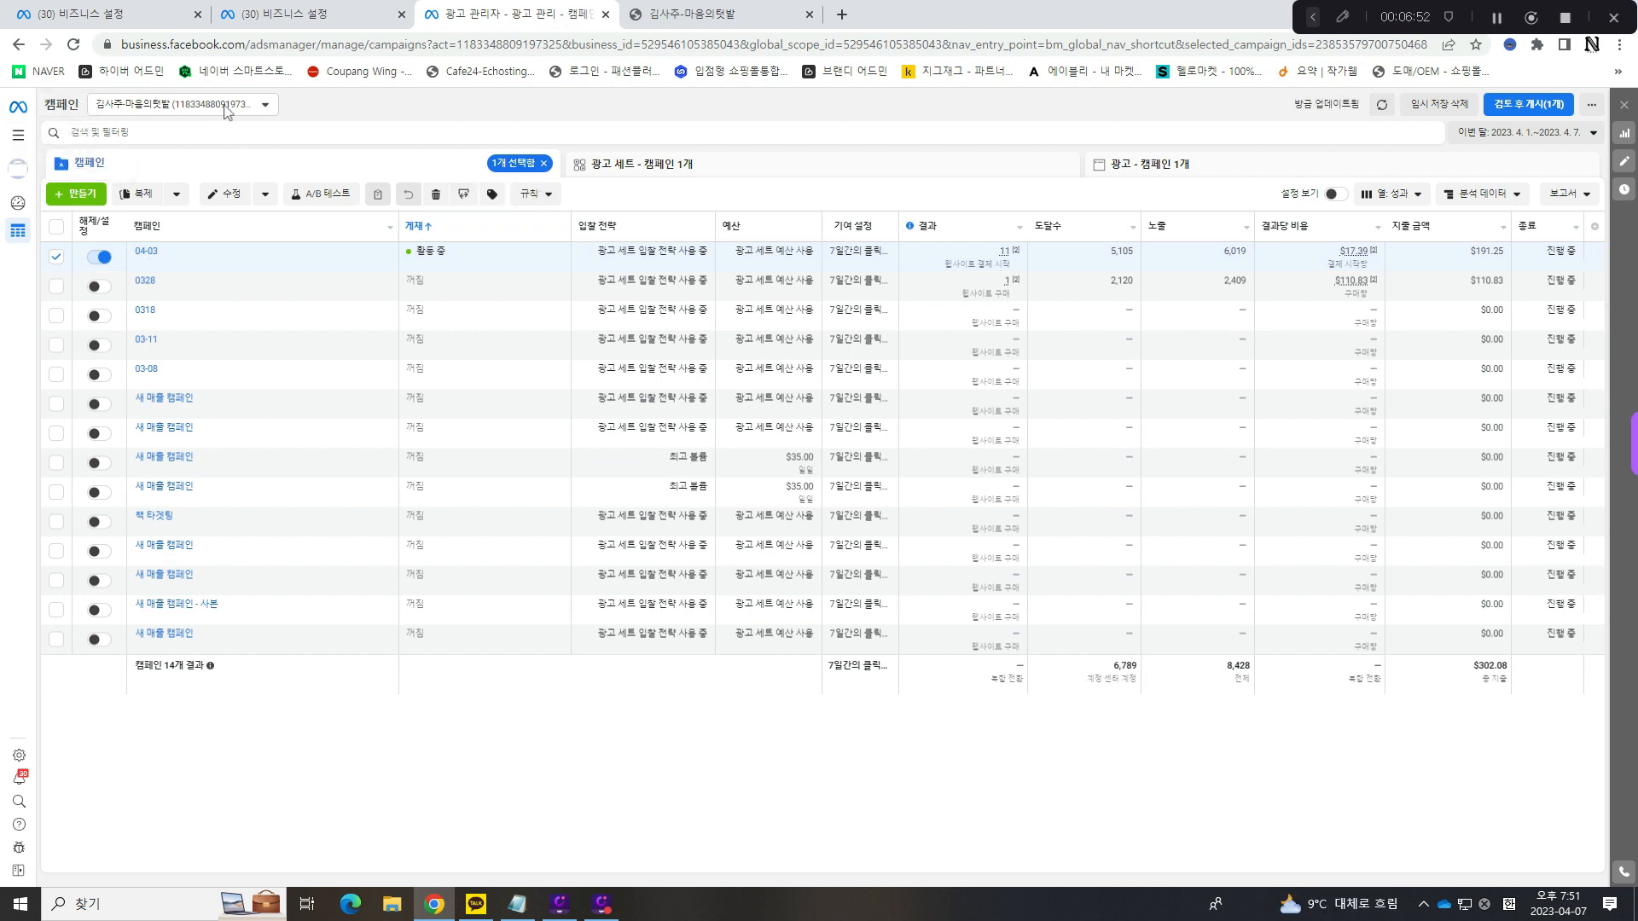
click(209, 109)
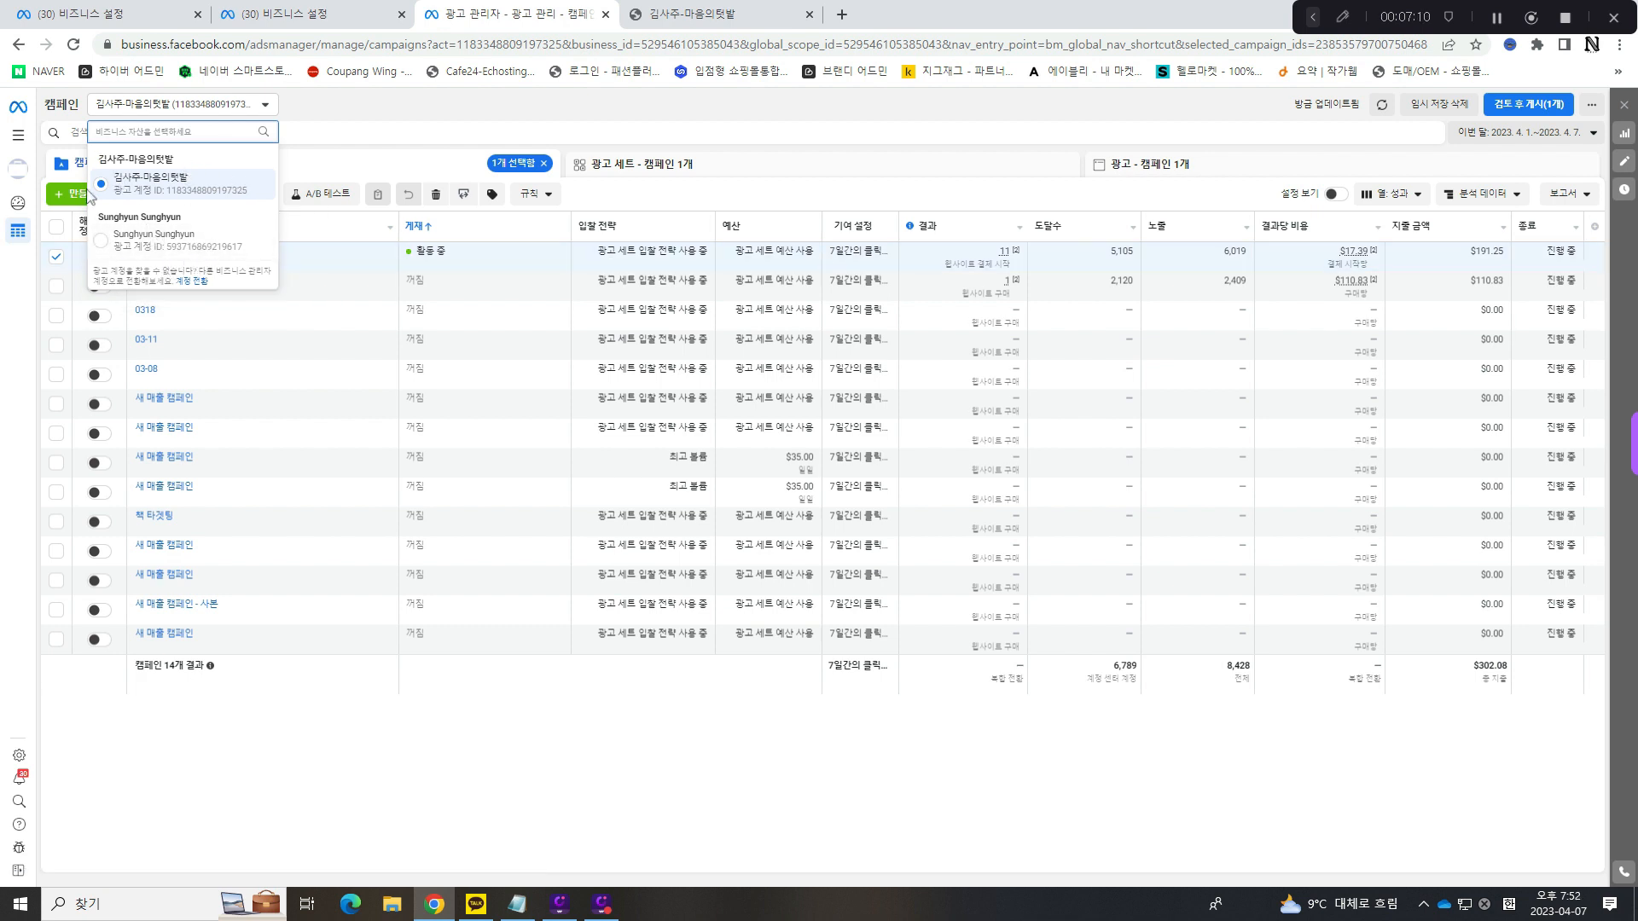
click(160, 189)
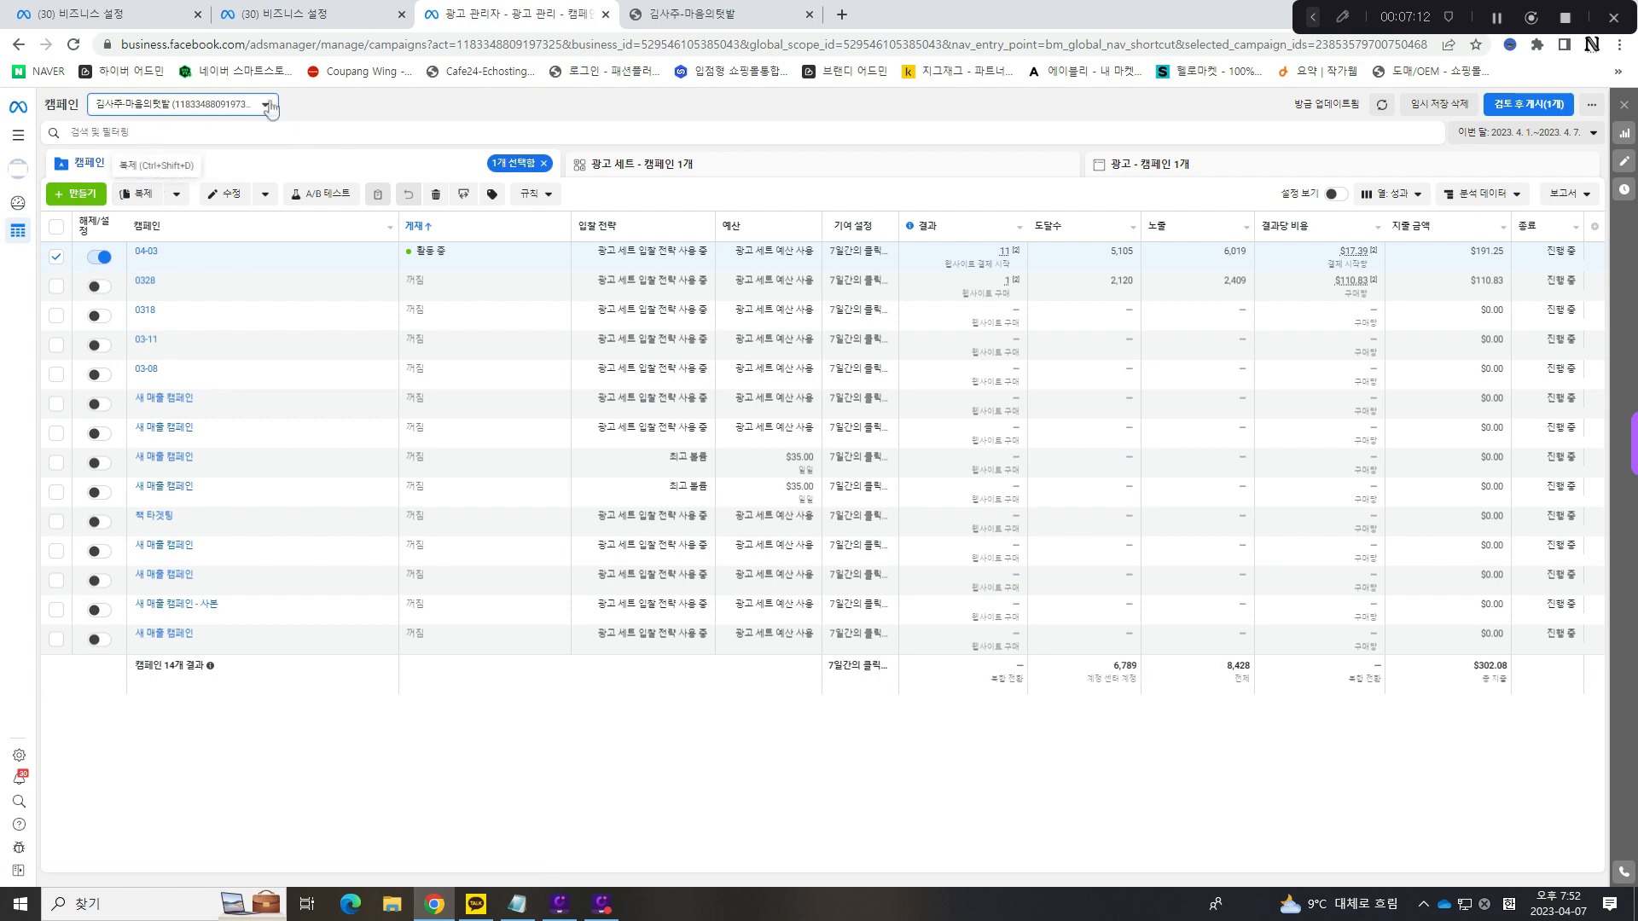
- Create a new campaign with the buying type 경매 and the objective 잠재 고객
click(84, 196)
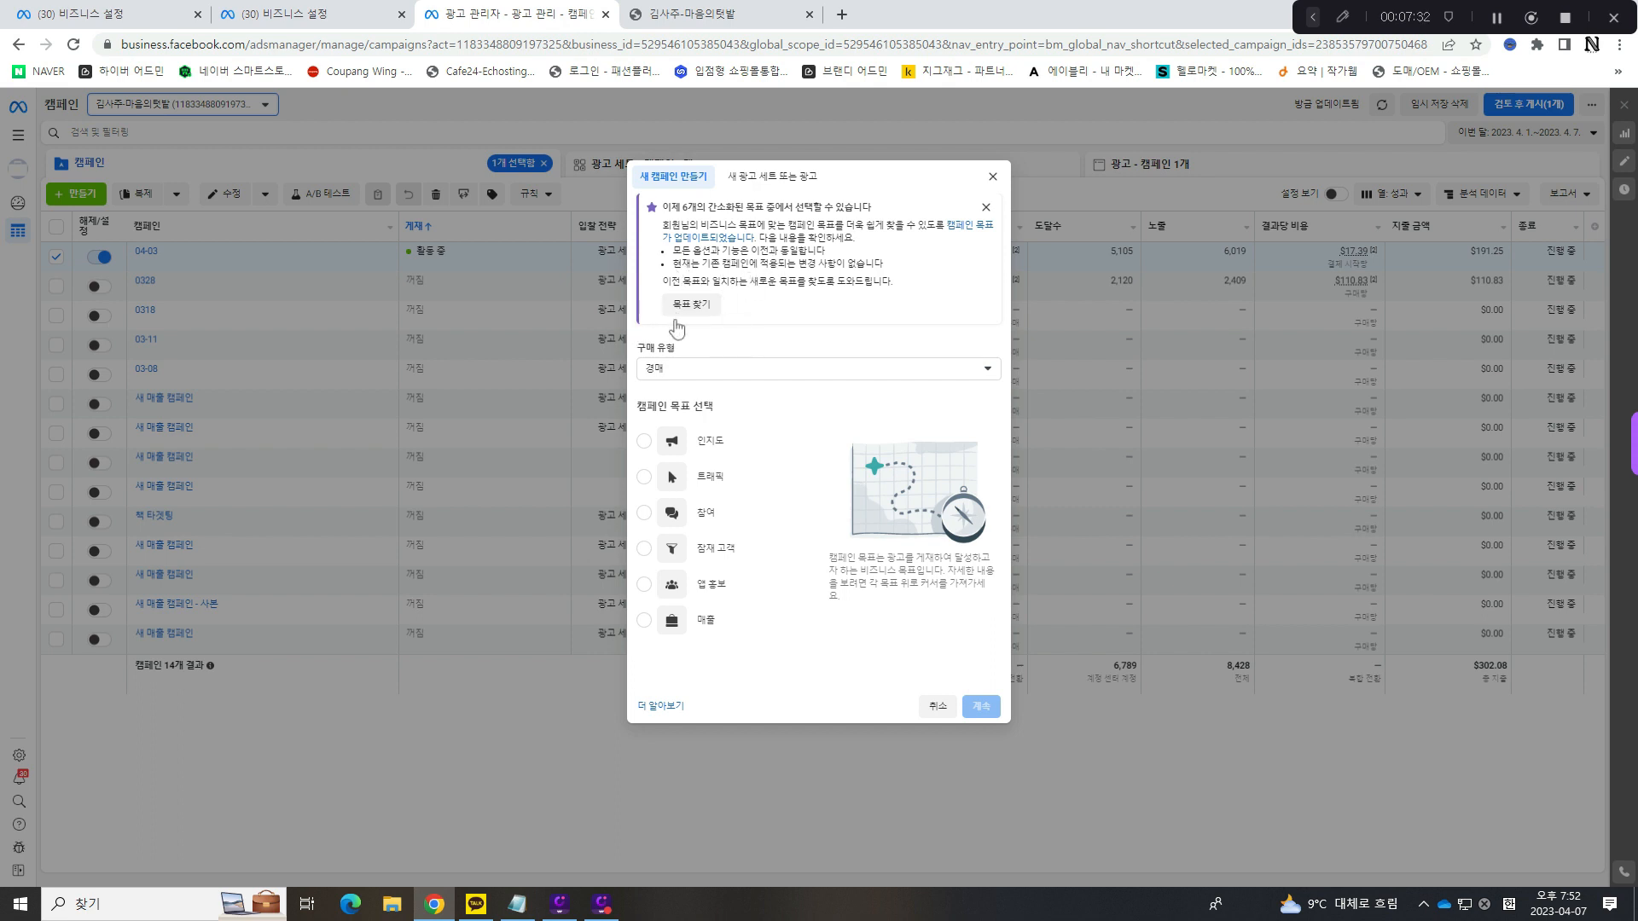
click(778, 372)
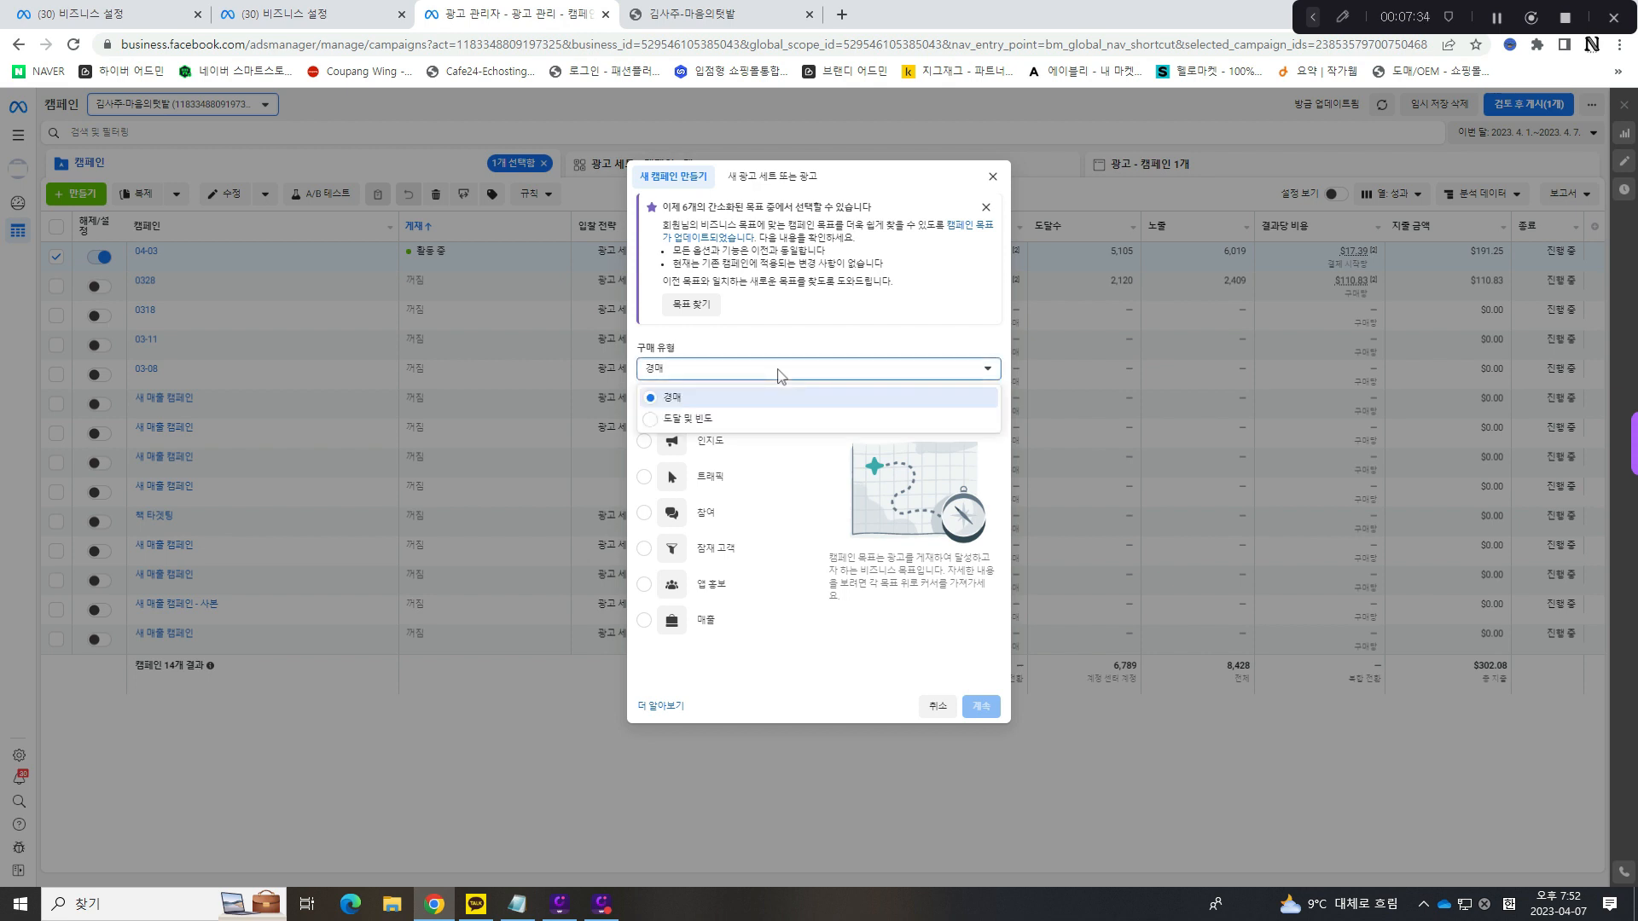
click(778, 372)
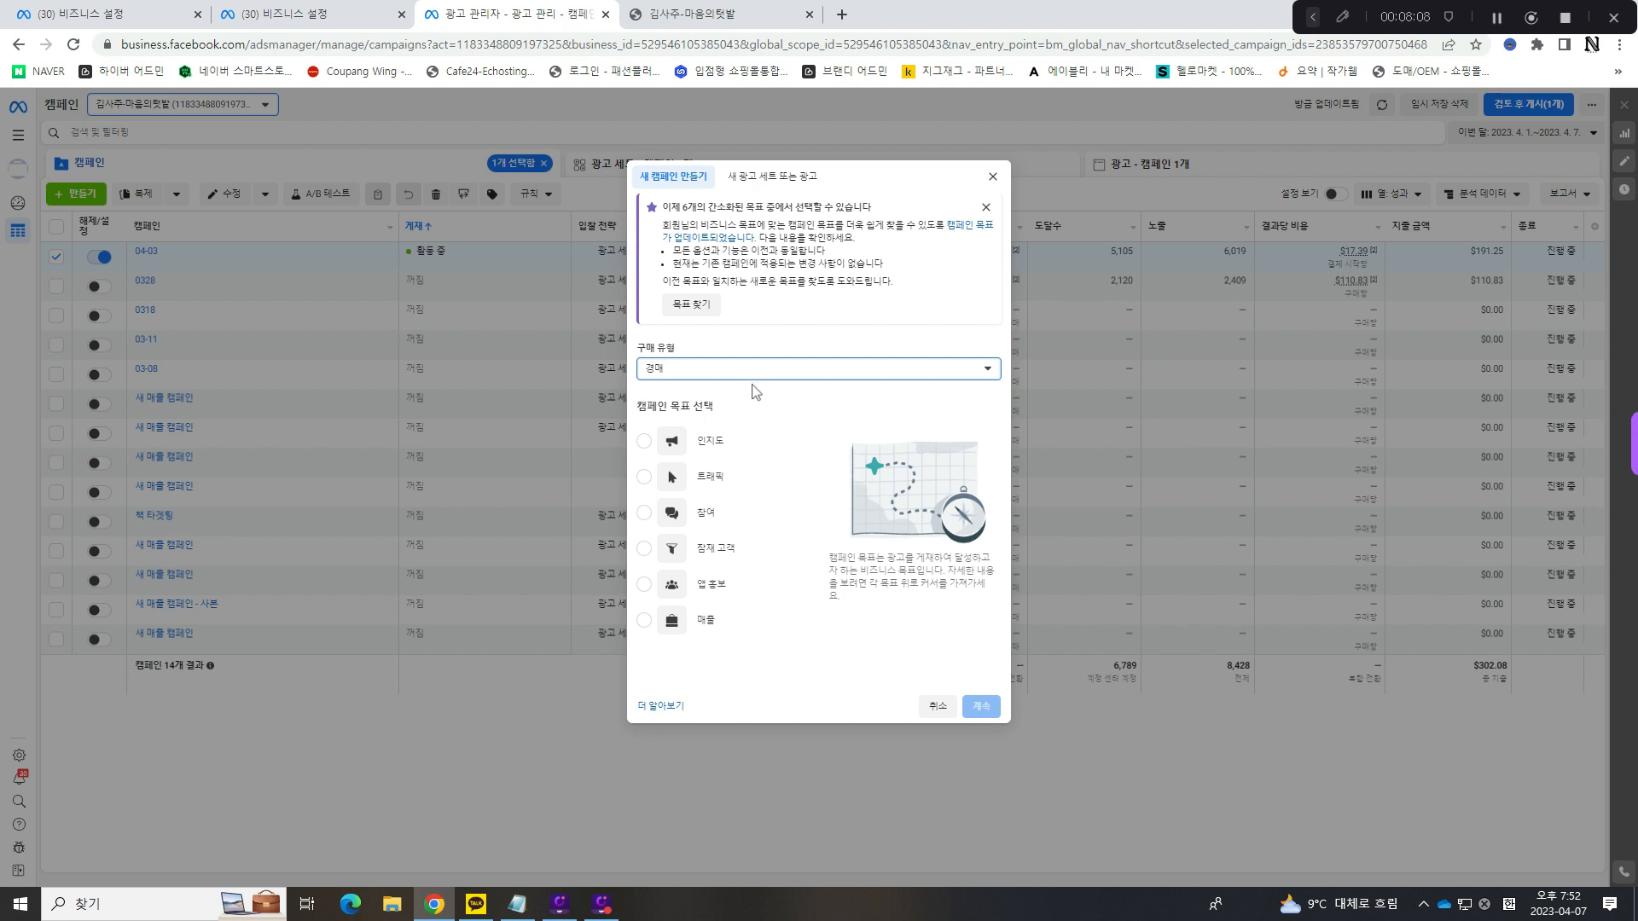
drag(721, 407, 680, 401)
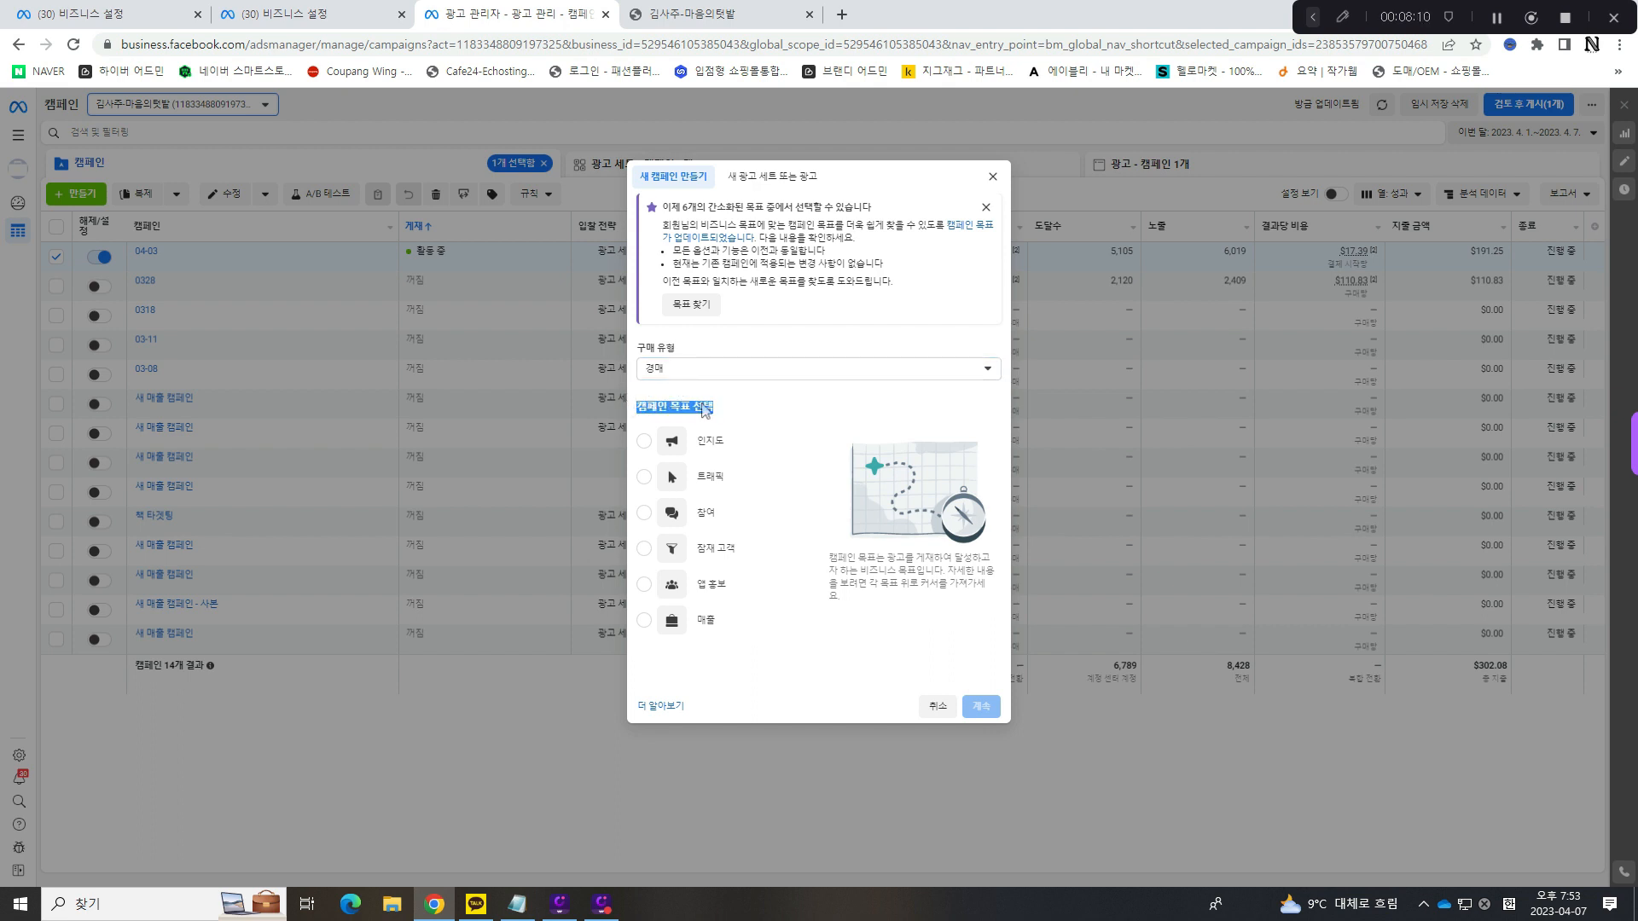
click(716, 410)
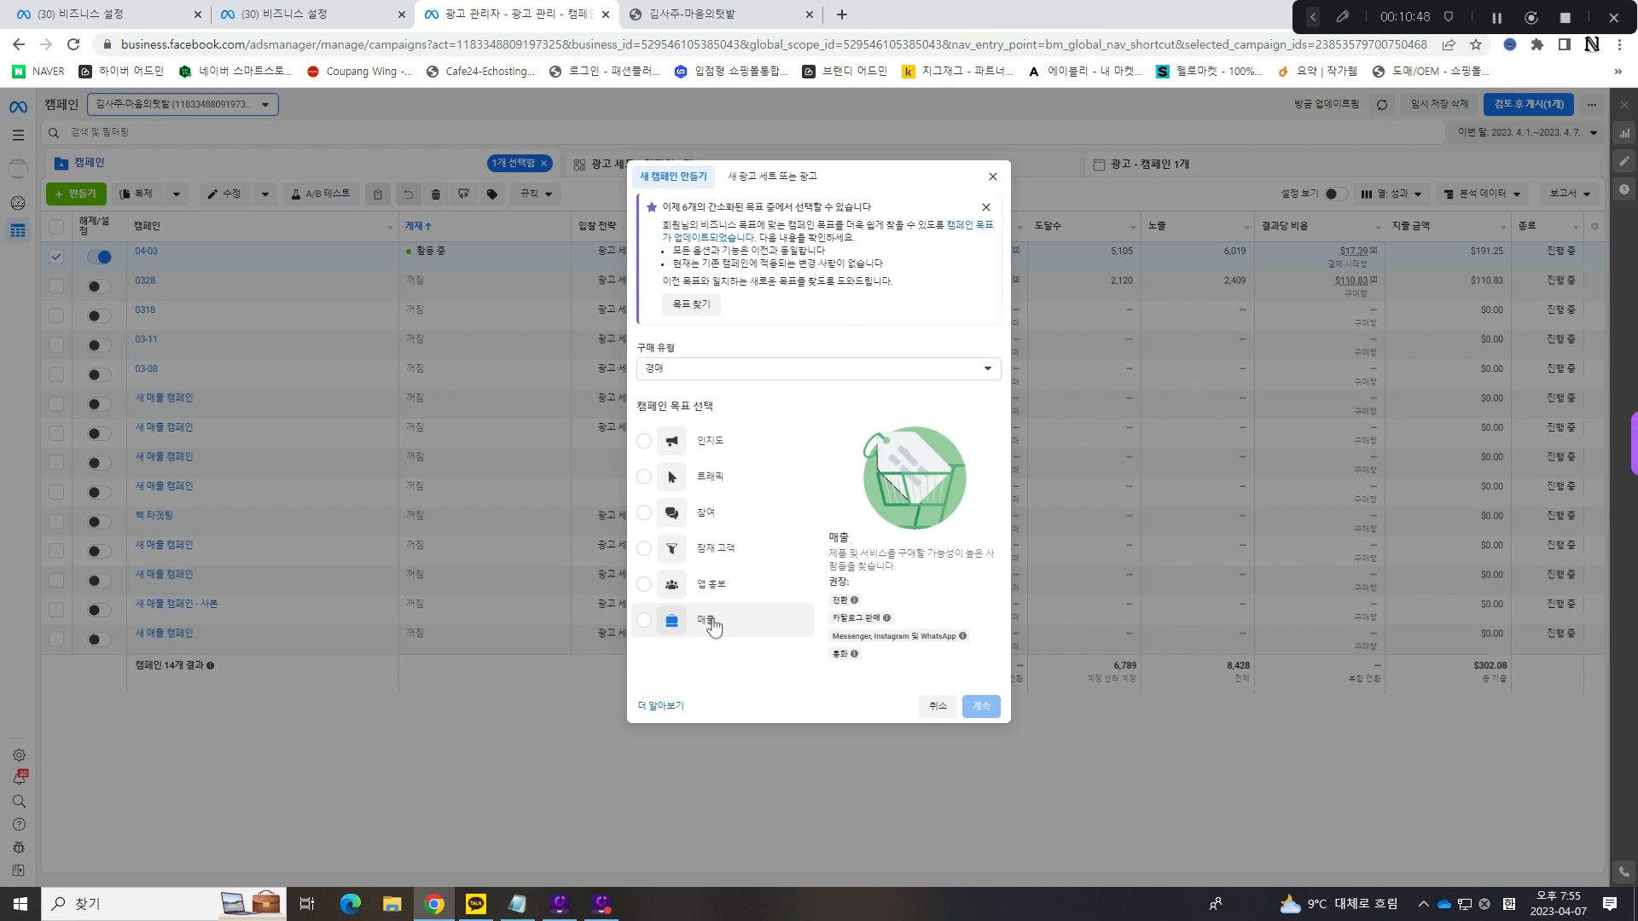
click(712, 556)
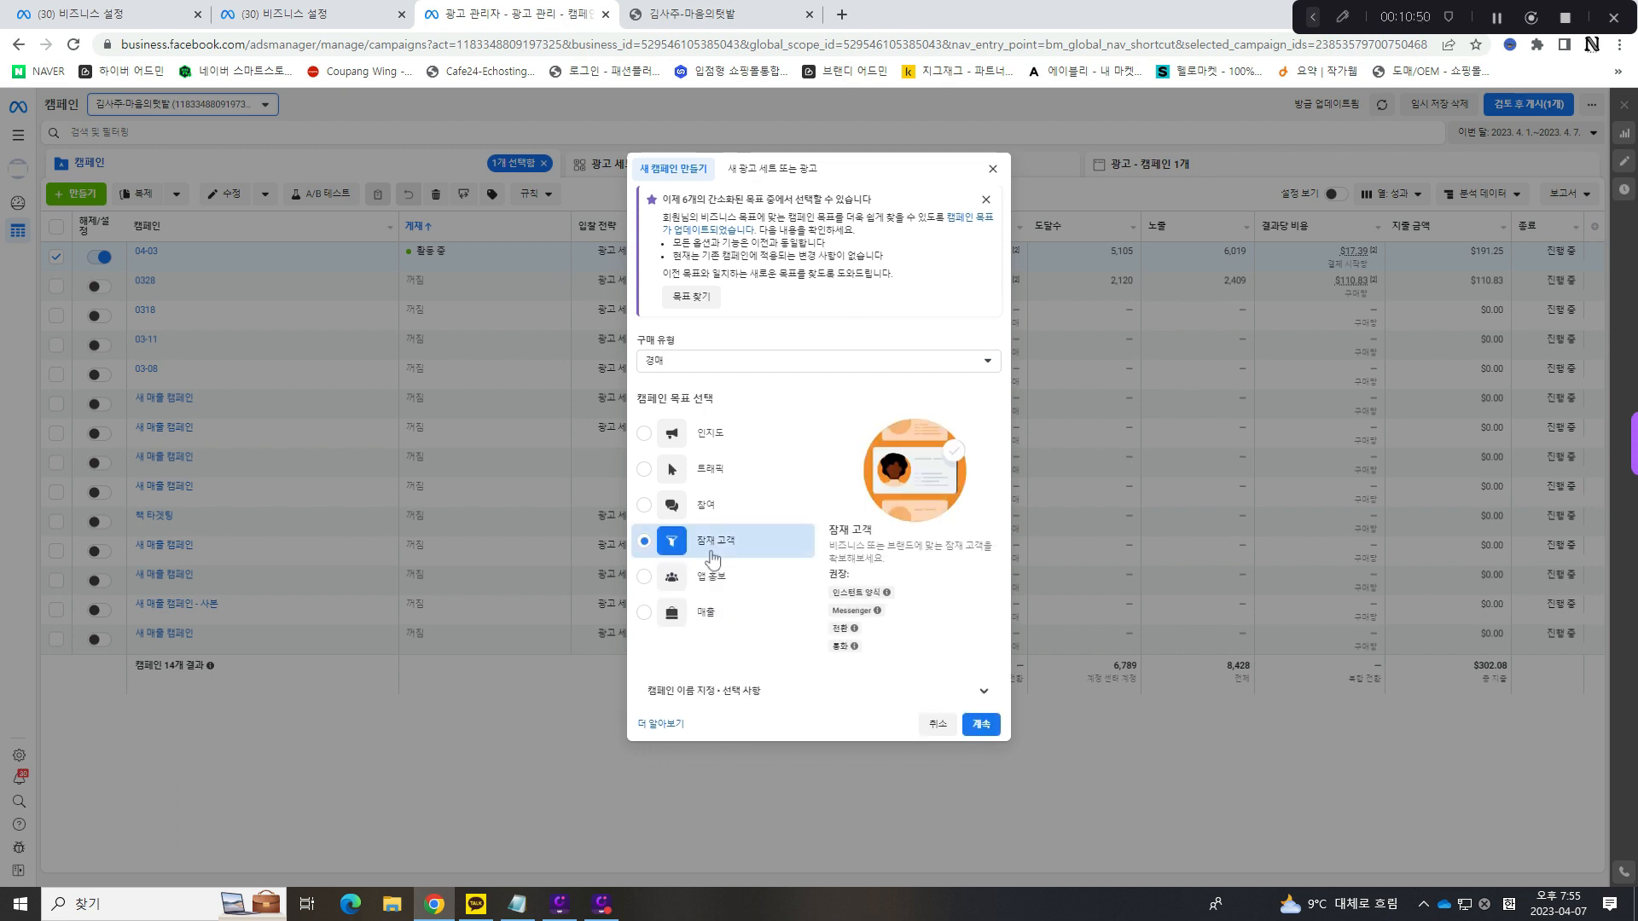
click(987, 731)
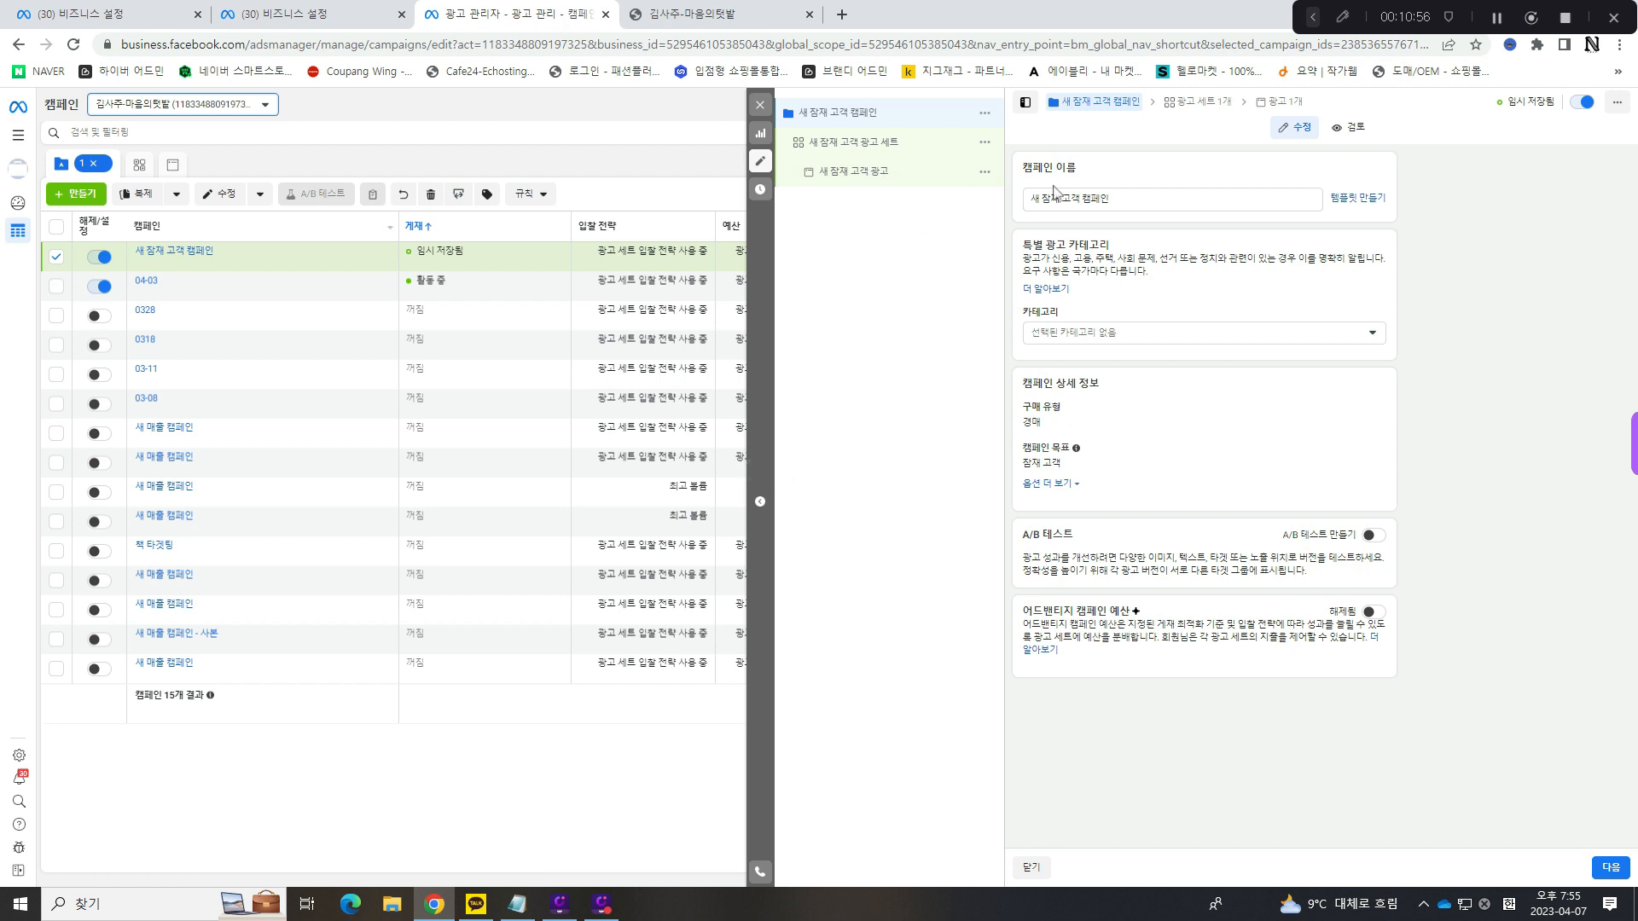
- Examine the new campaign's name field, special ad category description and available category options
drag(1118, 196, 1374, 253)
click(1096, 248)
click(1174, 255)
drag(1169, 258, 1026, 256)
click(1147, 290)
click(1130, 333)
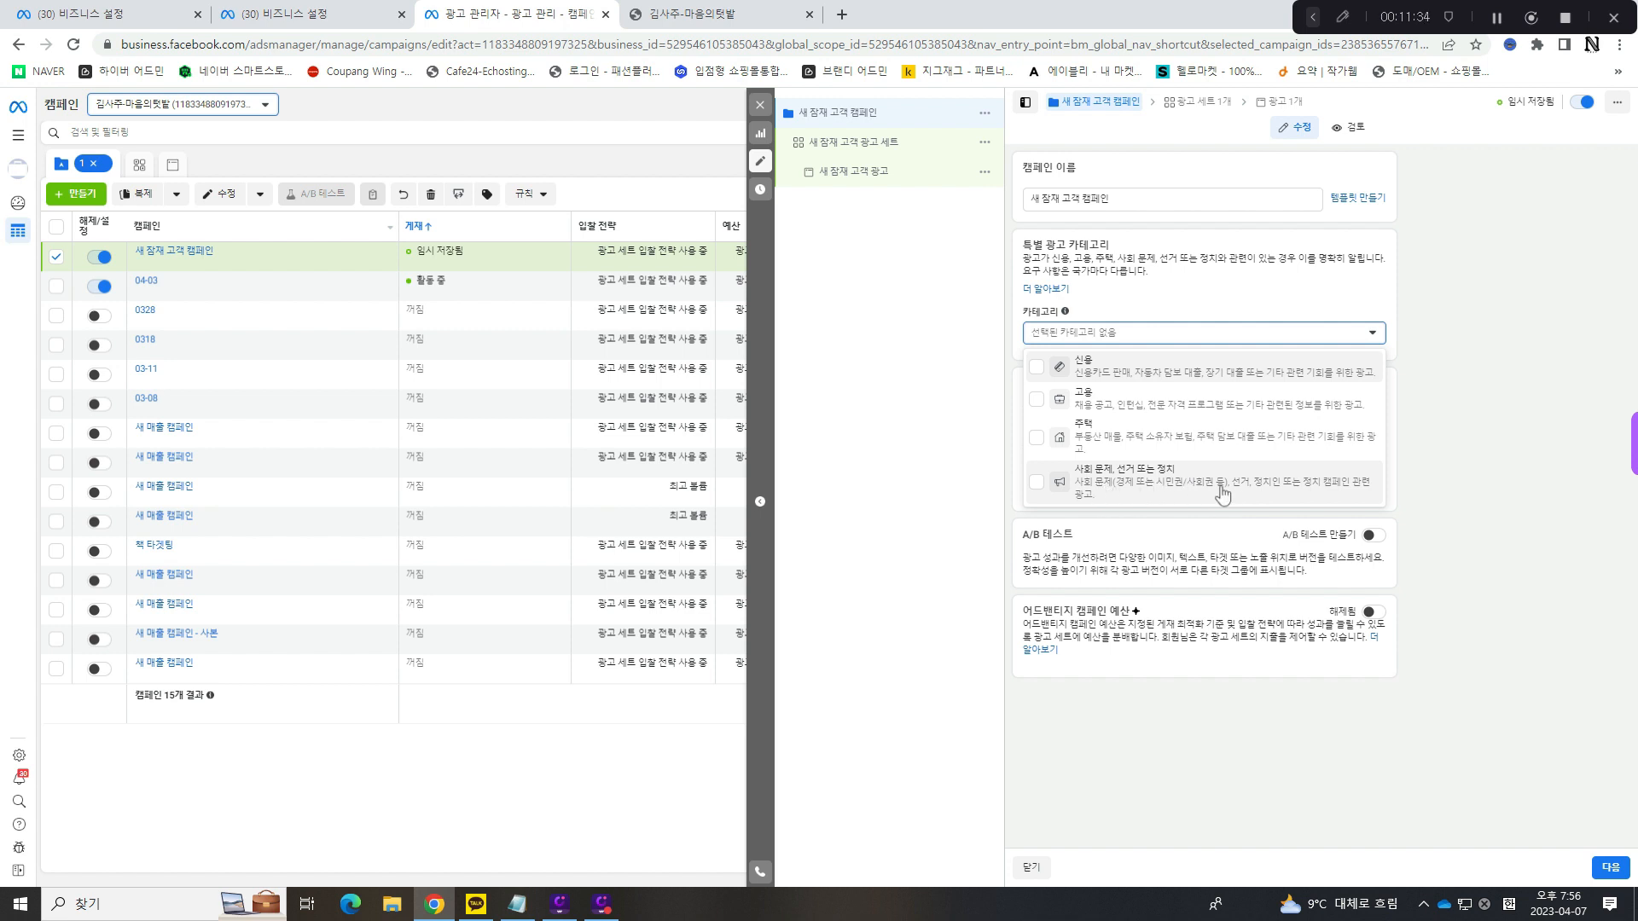
click(1467, 401)
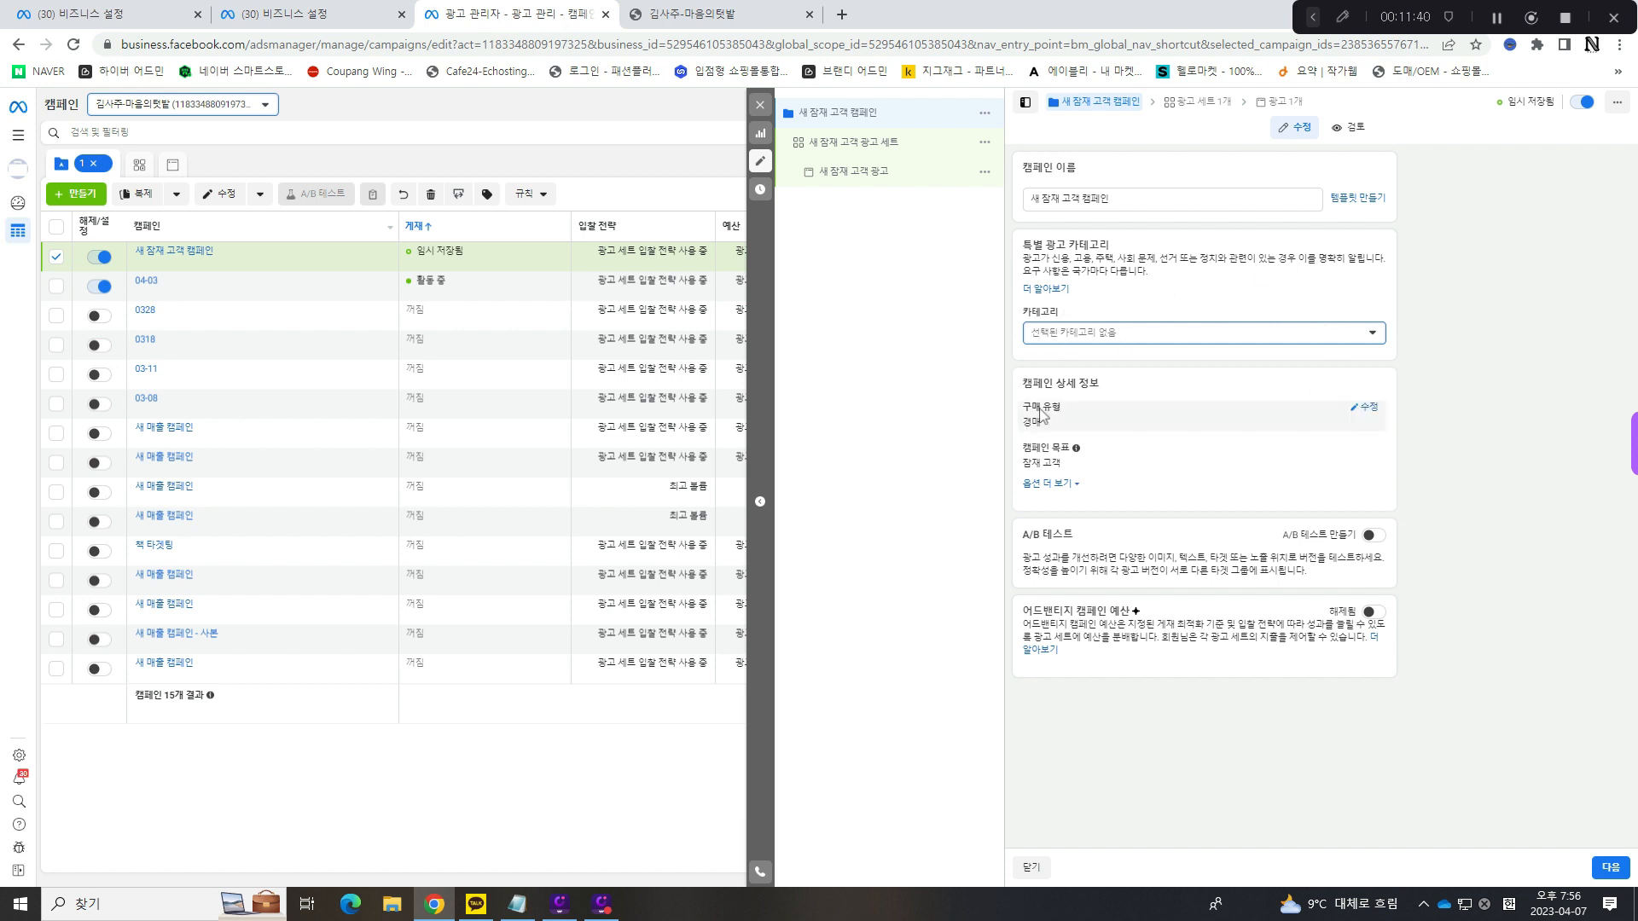
- Read through the new campaign's objective, A/B test and 어드밴티지 캠페인 예산 sections
drag(1061, 464, 1019, 465)
click(1054, 464)
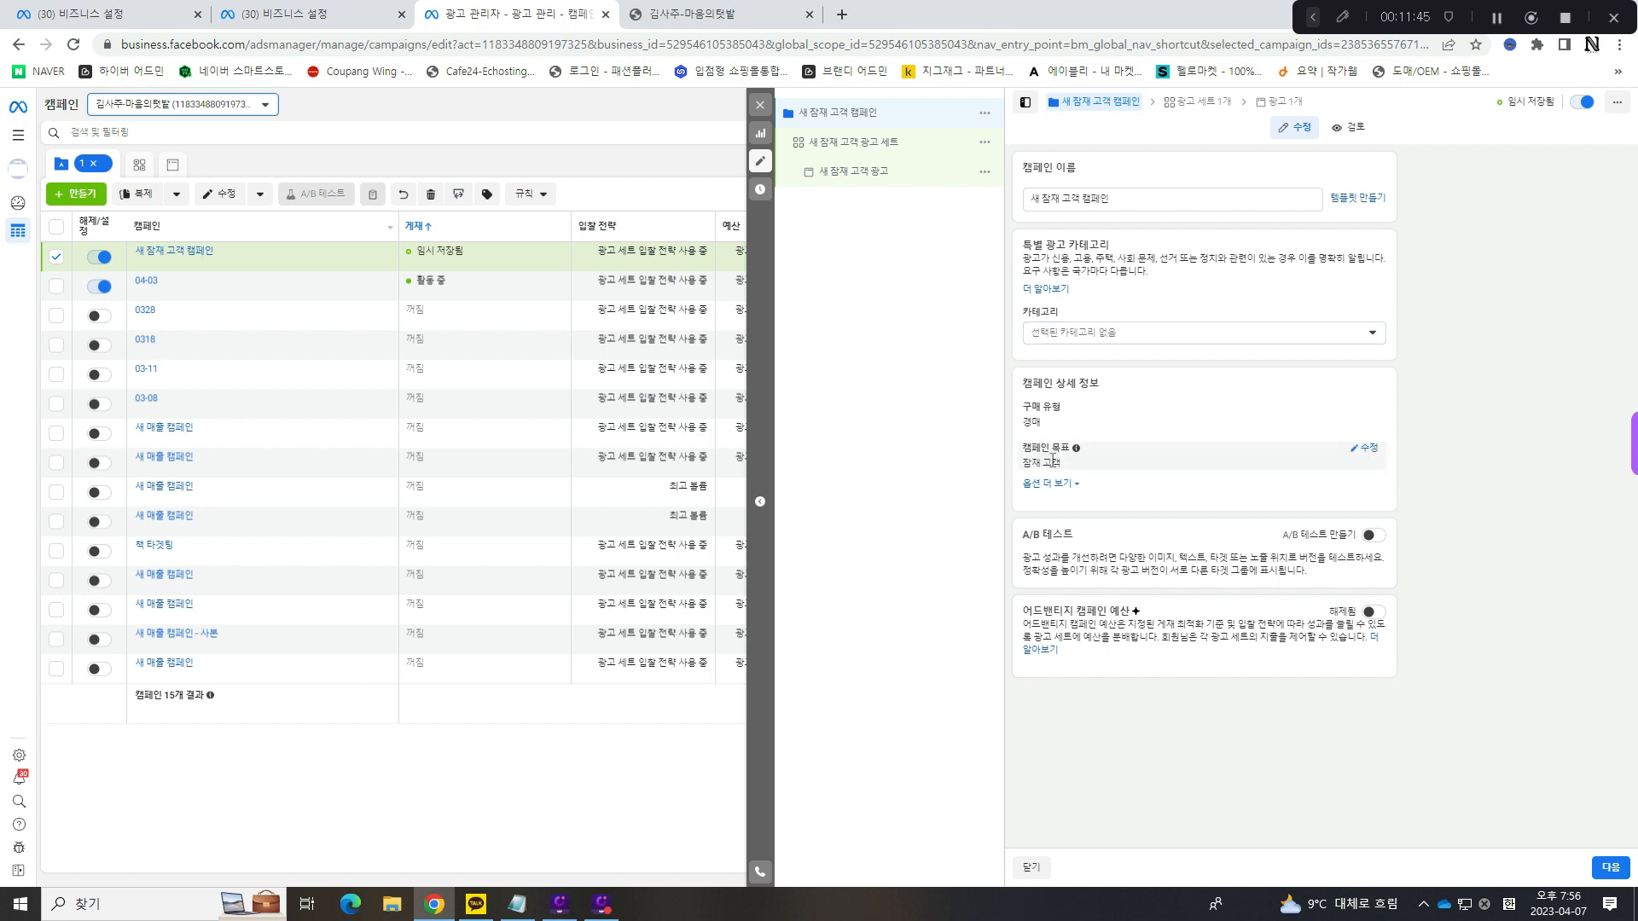
mouse_move(1020, 537)
mouse_down()
mouse_move(1088, 543)
mouse_move(1013, 536)
mouse_up()
click(1089, 543)
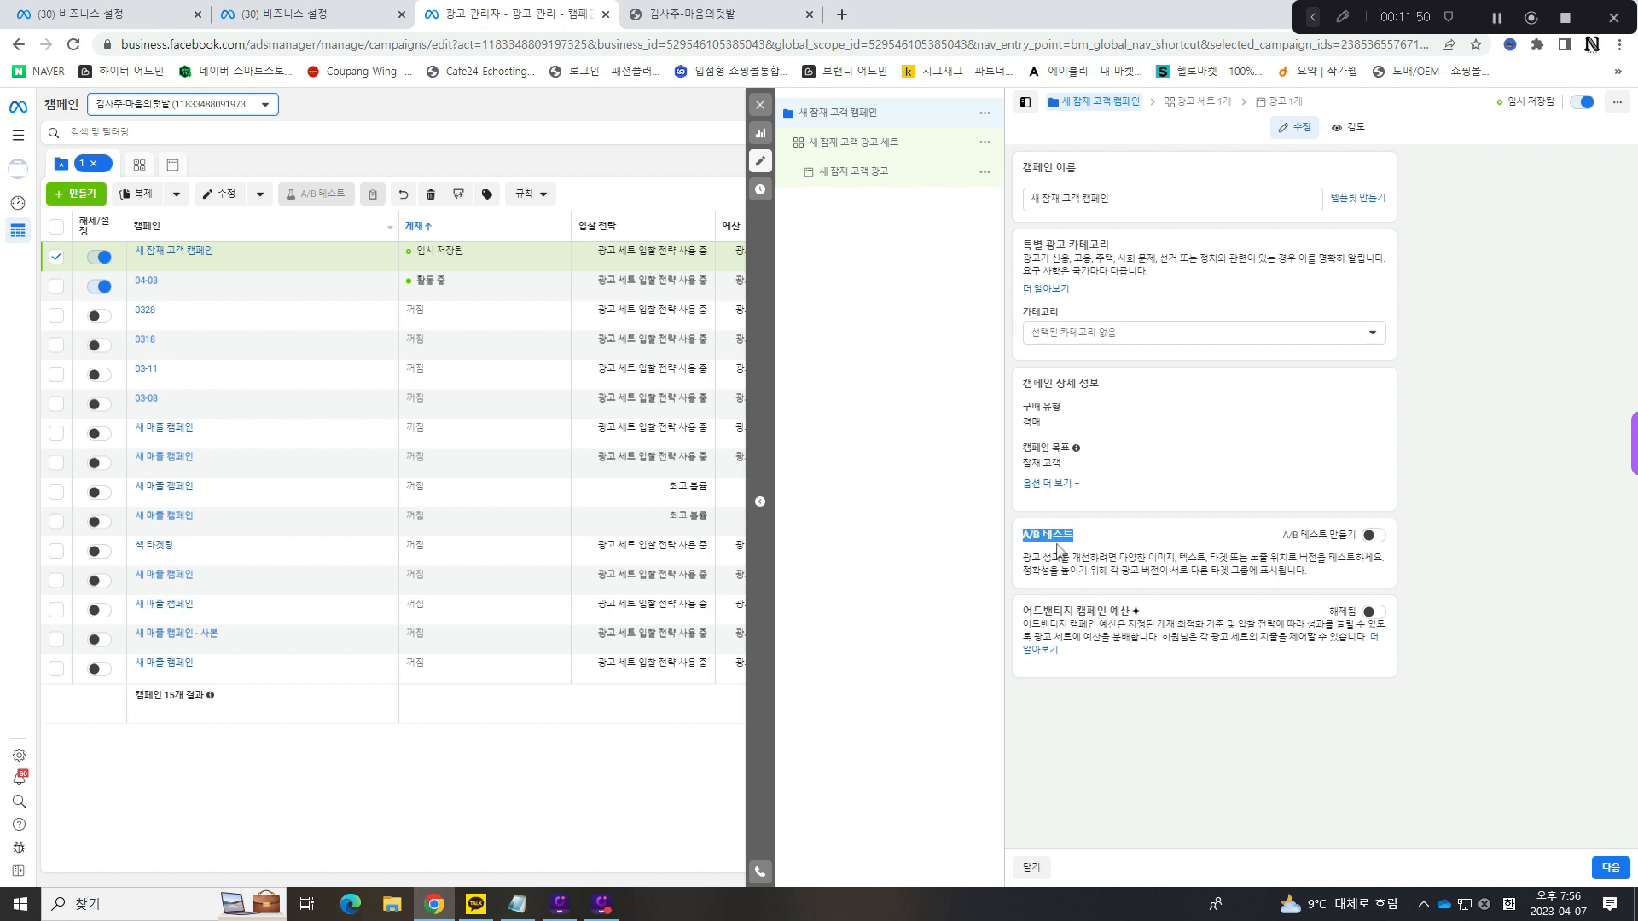
double_click(1040, 538)
triple_click(1039, 539)
click(1041, 538)
triple_click(1043, 536)
click(1047, 534)
mouse_move(1084, 536)
mouse_down()
mouse_move(1015, 543)
mouse_move(1066, 540)
mouse_up()
click(1072, 538)
drag(1024, 616, 1152, 618)
click(1149, 615)
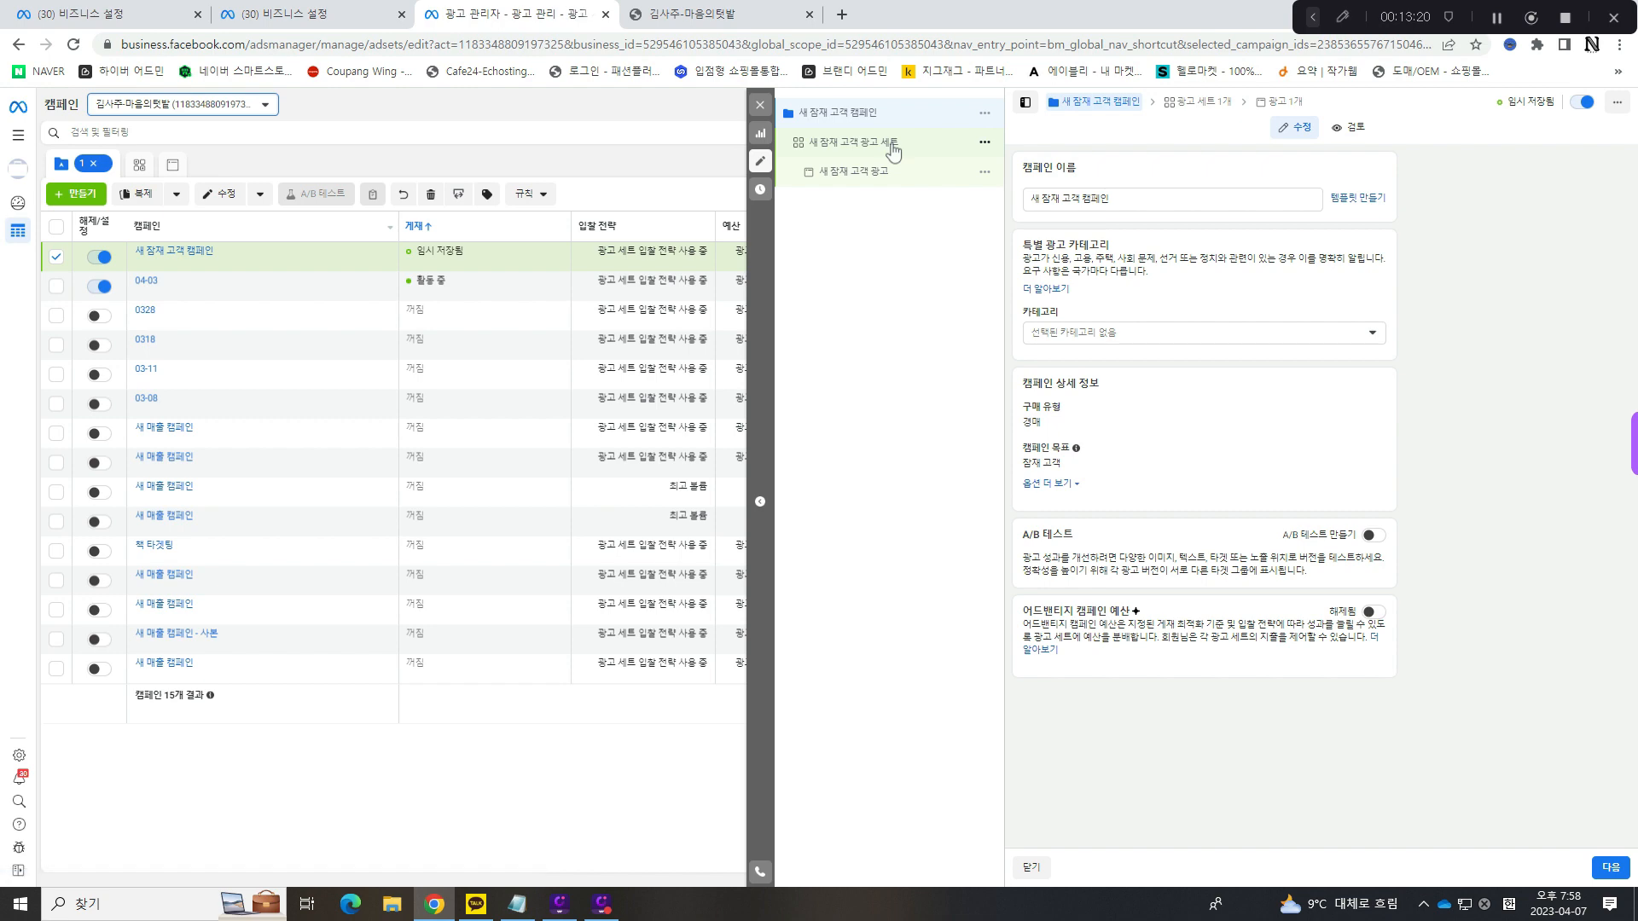
- Rename the new campaign's ad set as 남자타겟 and make a quick duplicate of it
text(s)
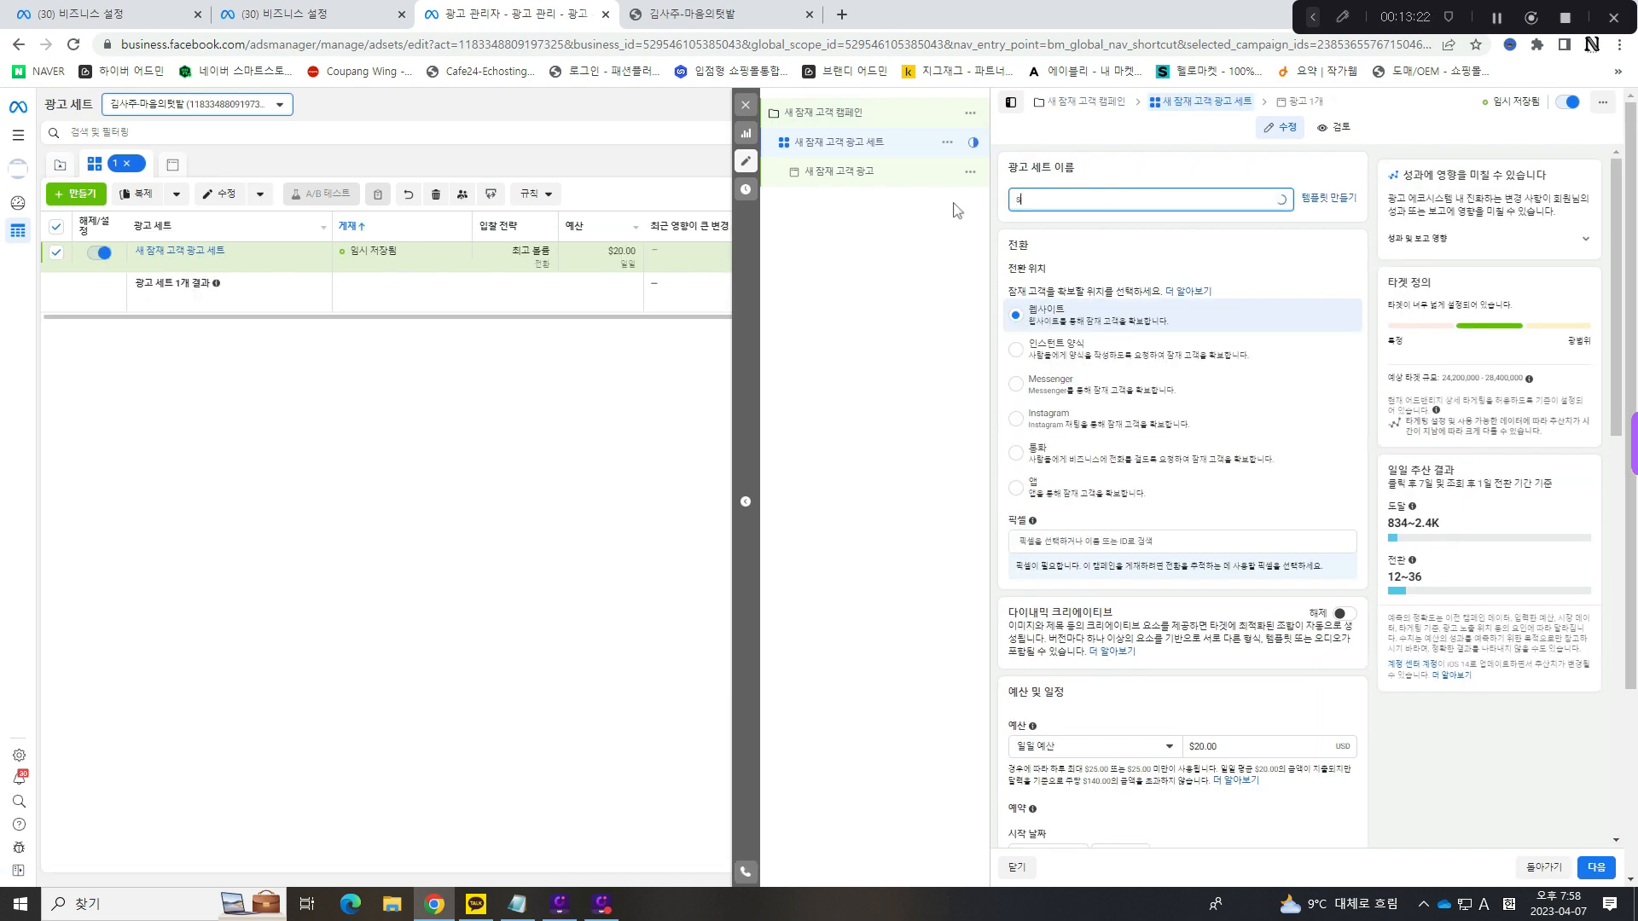
key(BackSpace)
key(Hangul)
text(넓)
click(956, 145)
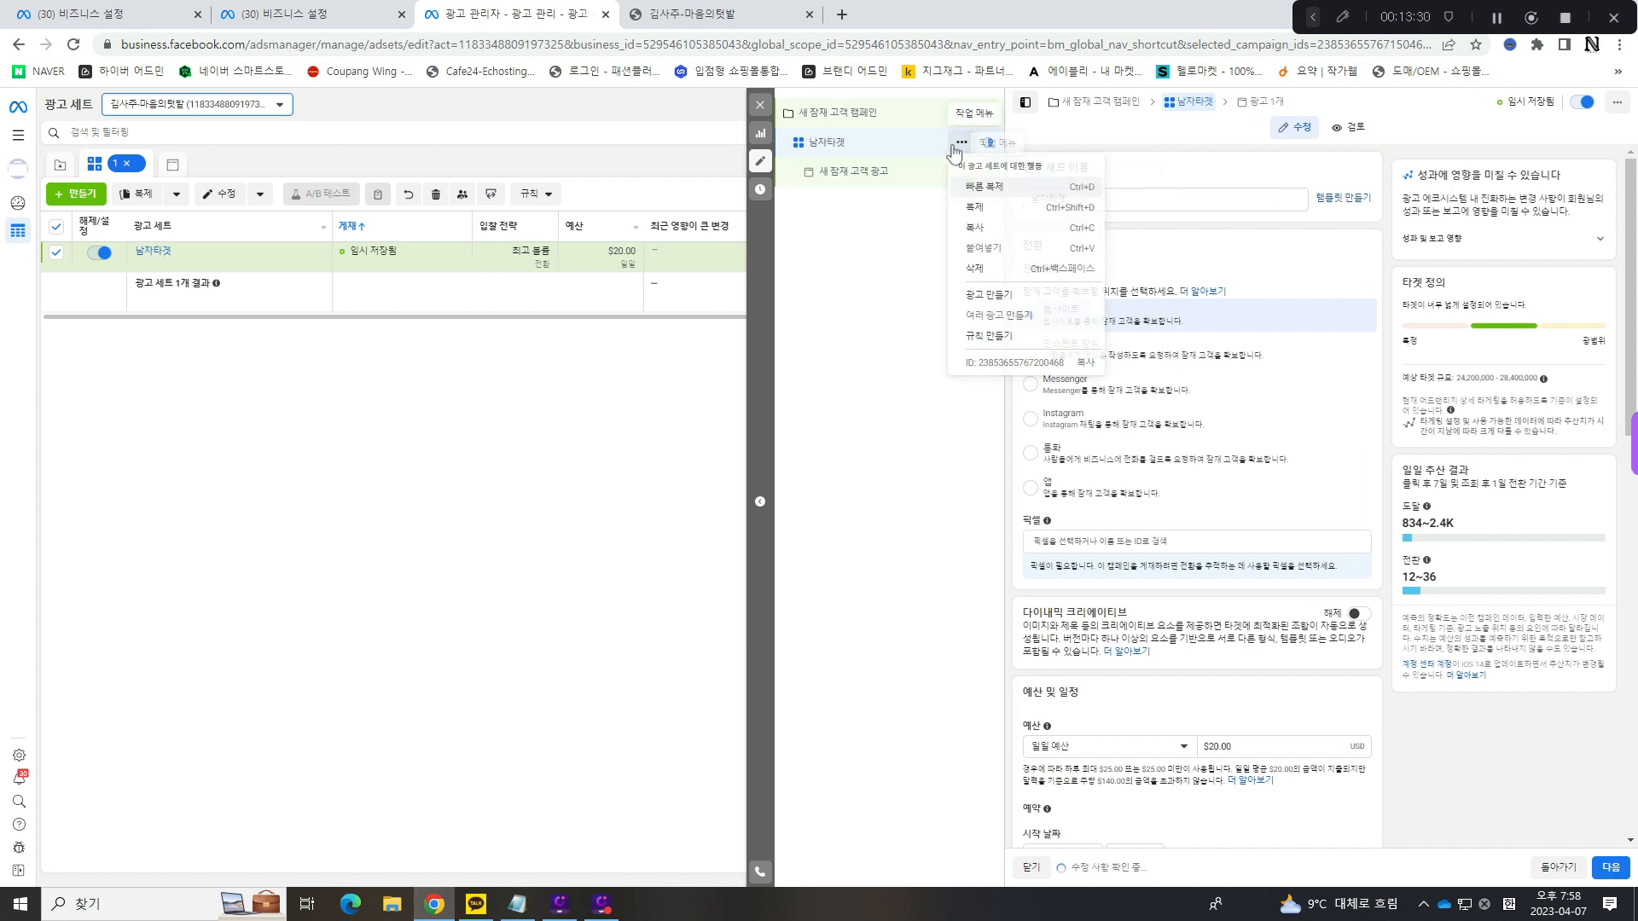
click(984, 187)
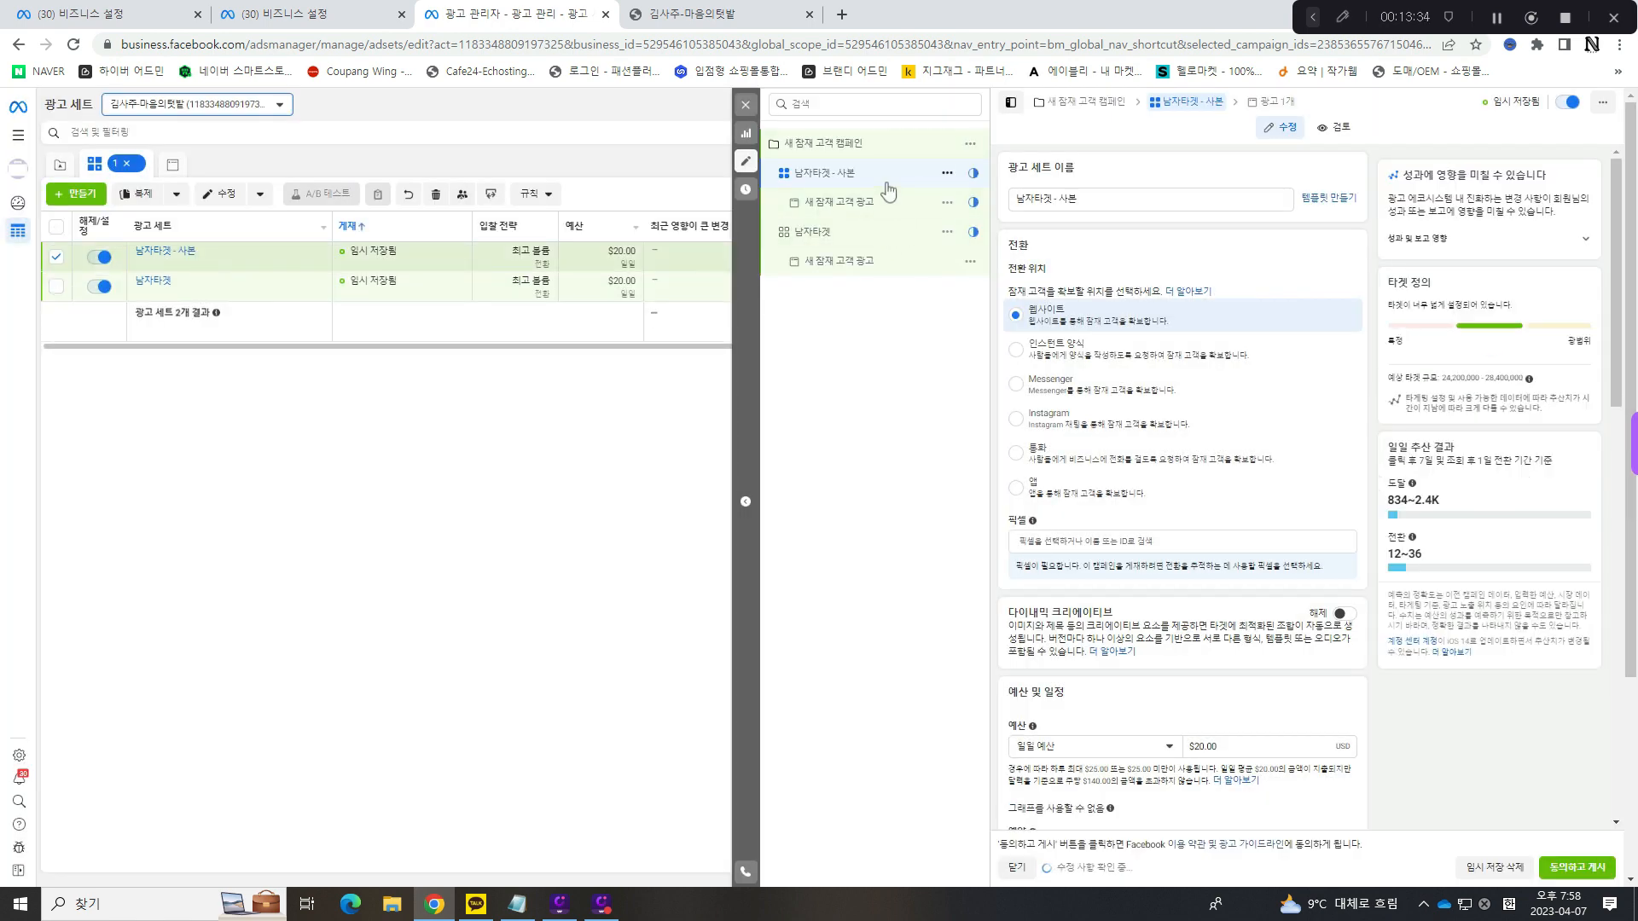
- Rename the duplicated ad set as 남자타겟, without the copy suffix
click(1024, 199)
key(ctrl+a)
key(BackSpace)
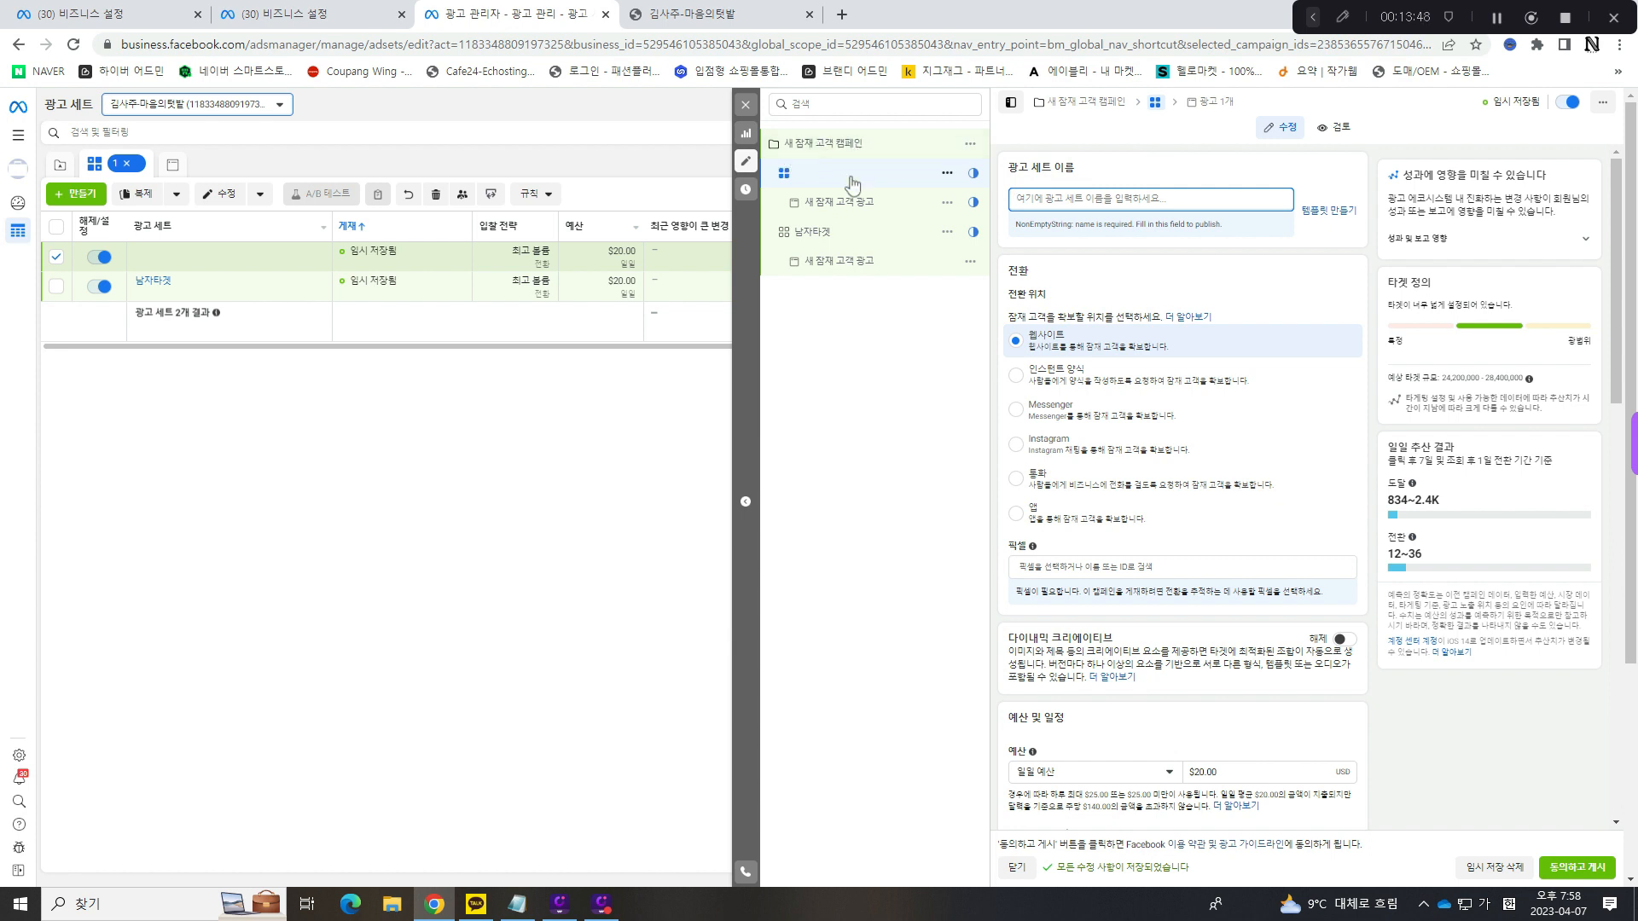
text(남재)
text(타겟)
- Rename the original ad set as 여자타겟
click(835, 233)
double_click(1066, 197)
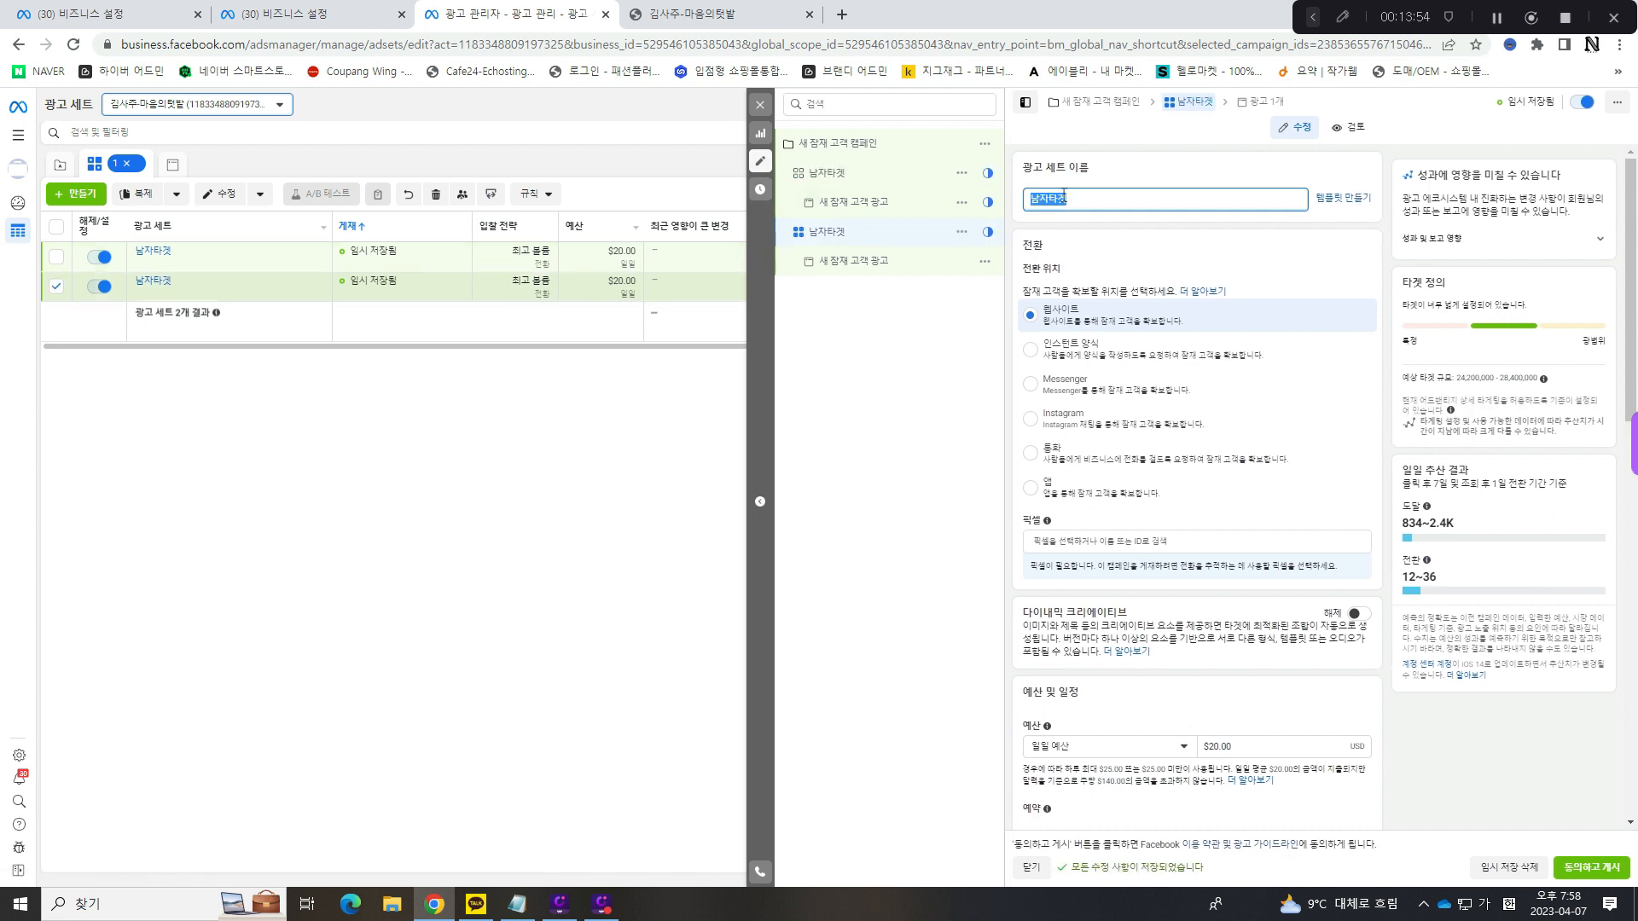
text(여자테)
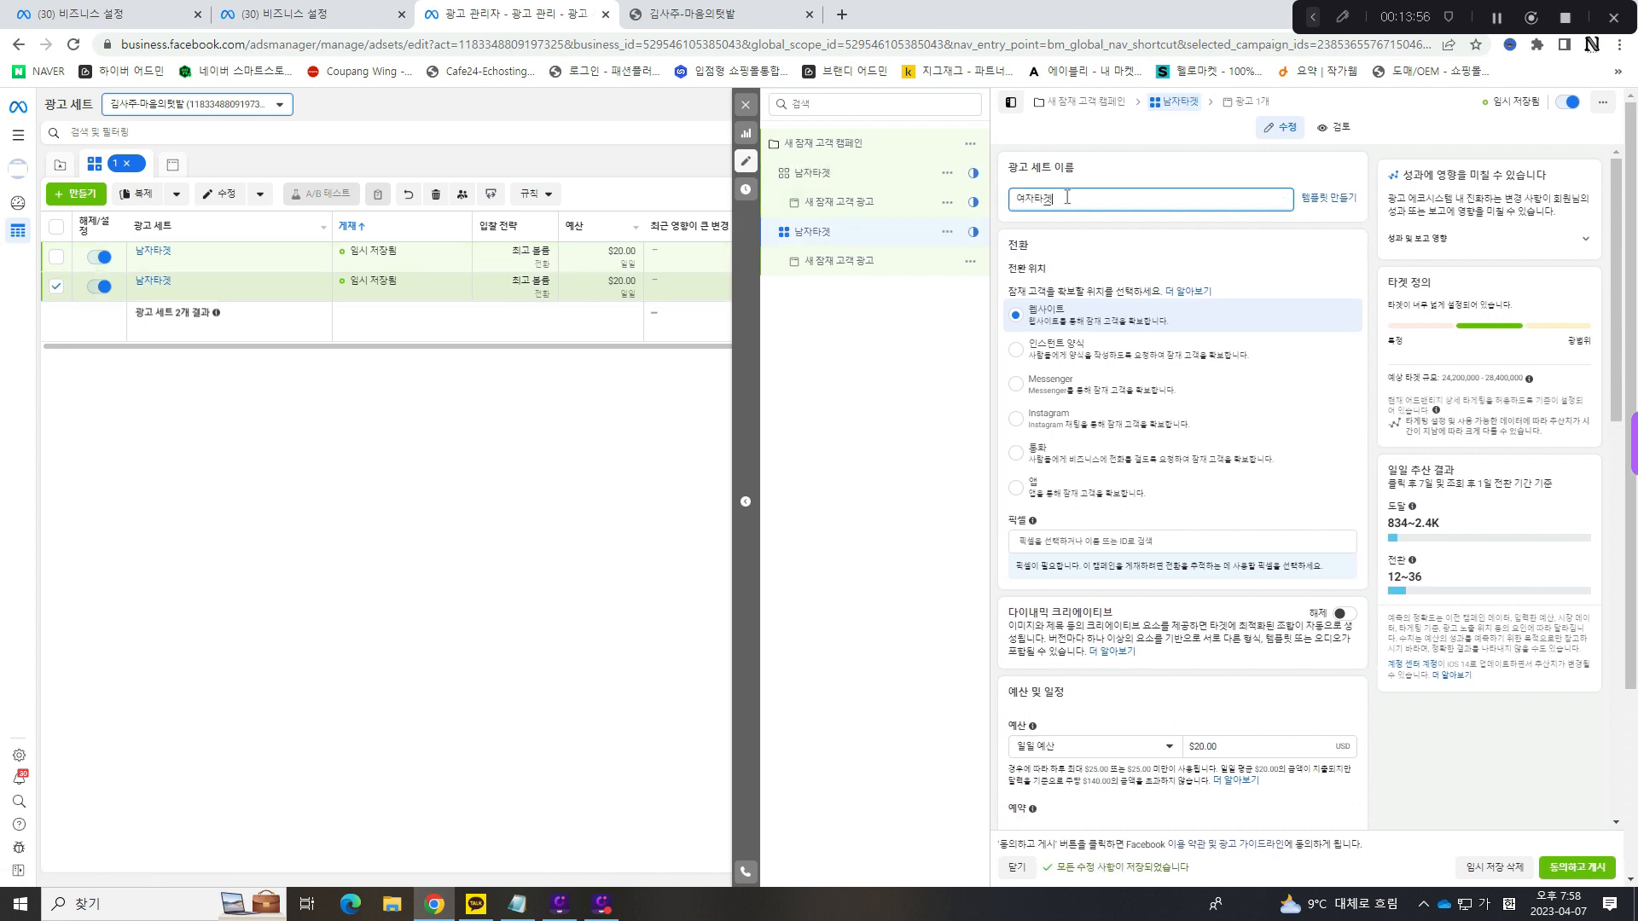
click(872, 173)
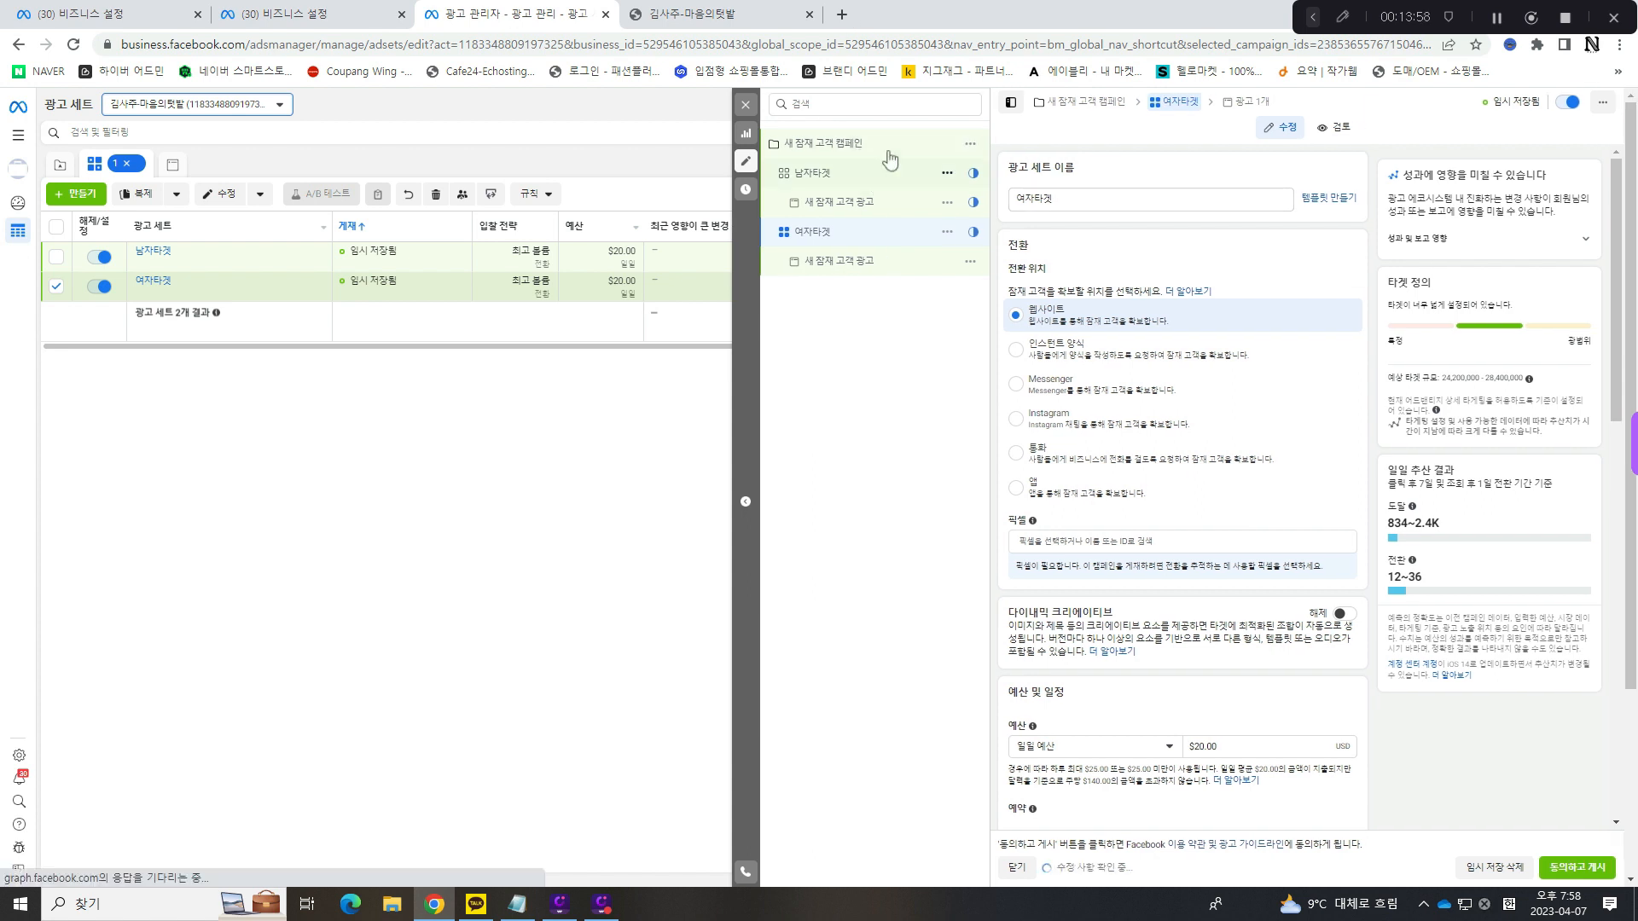
- Turn on 어드밴티지 캠페인 예산 for the 새 잠재 고객 캠페인 campaign
click(889, 143)
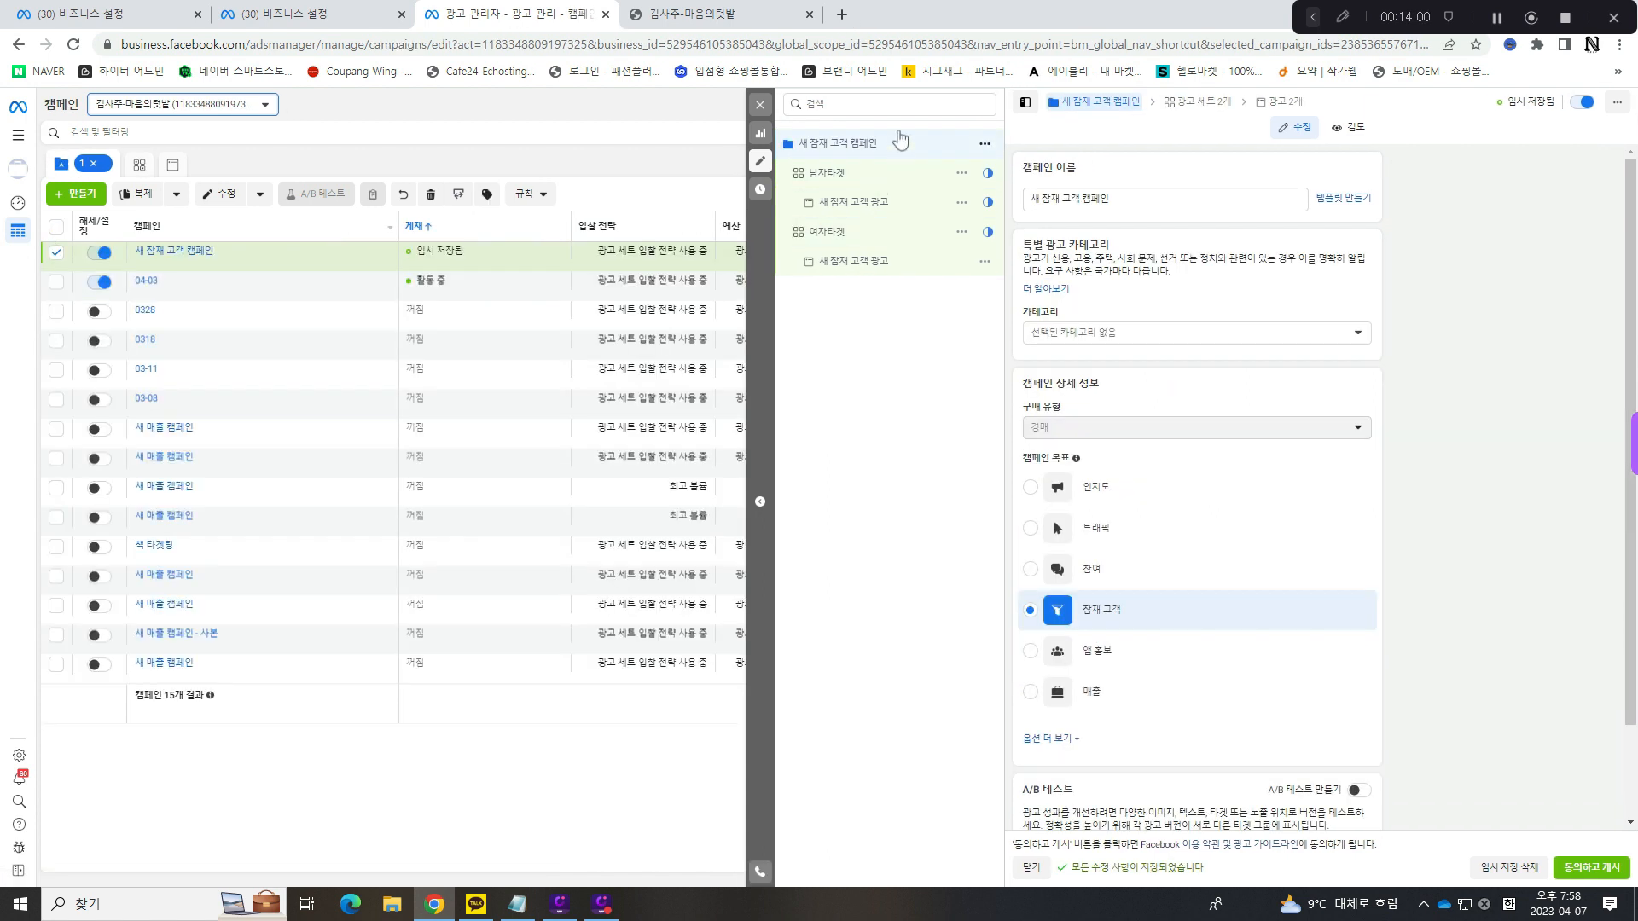
scroll(1251, 464, down, 1)
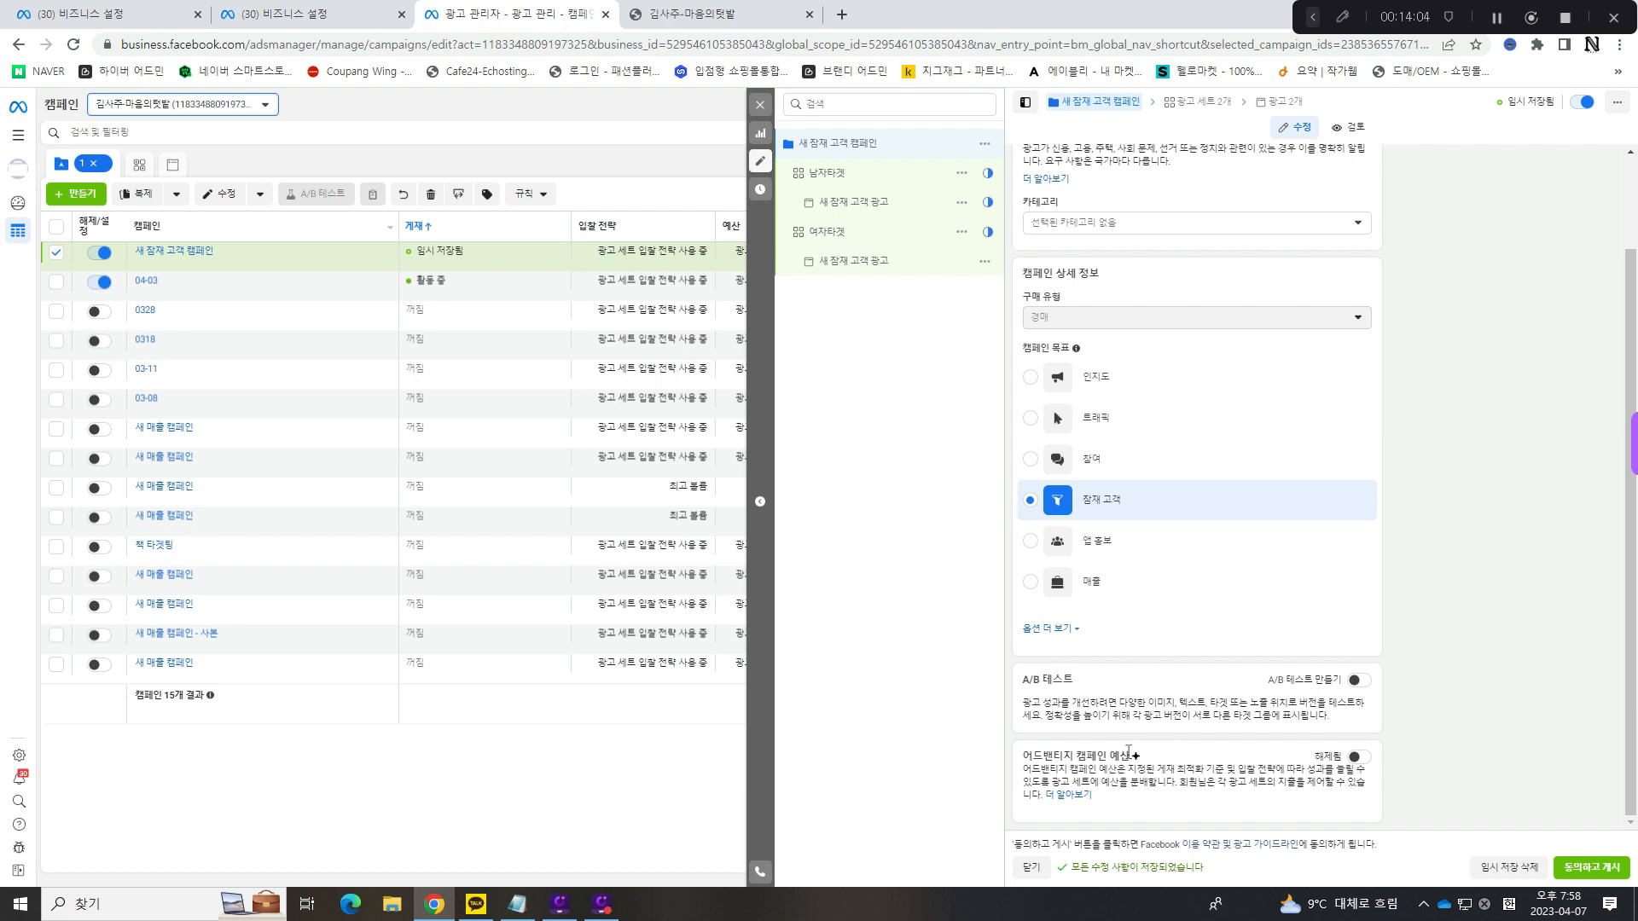
drag(1026, 756, 1124, 756)
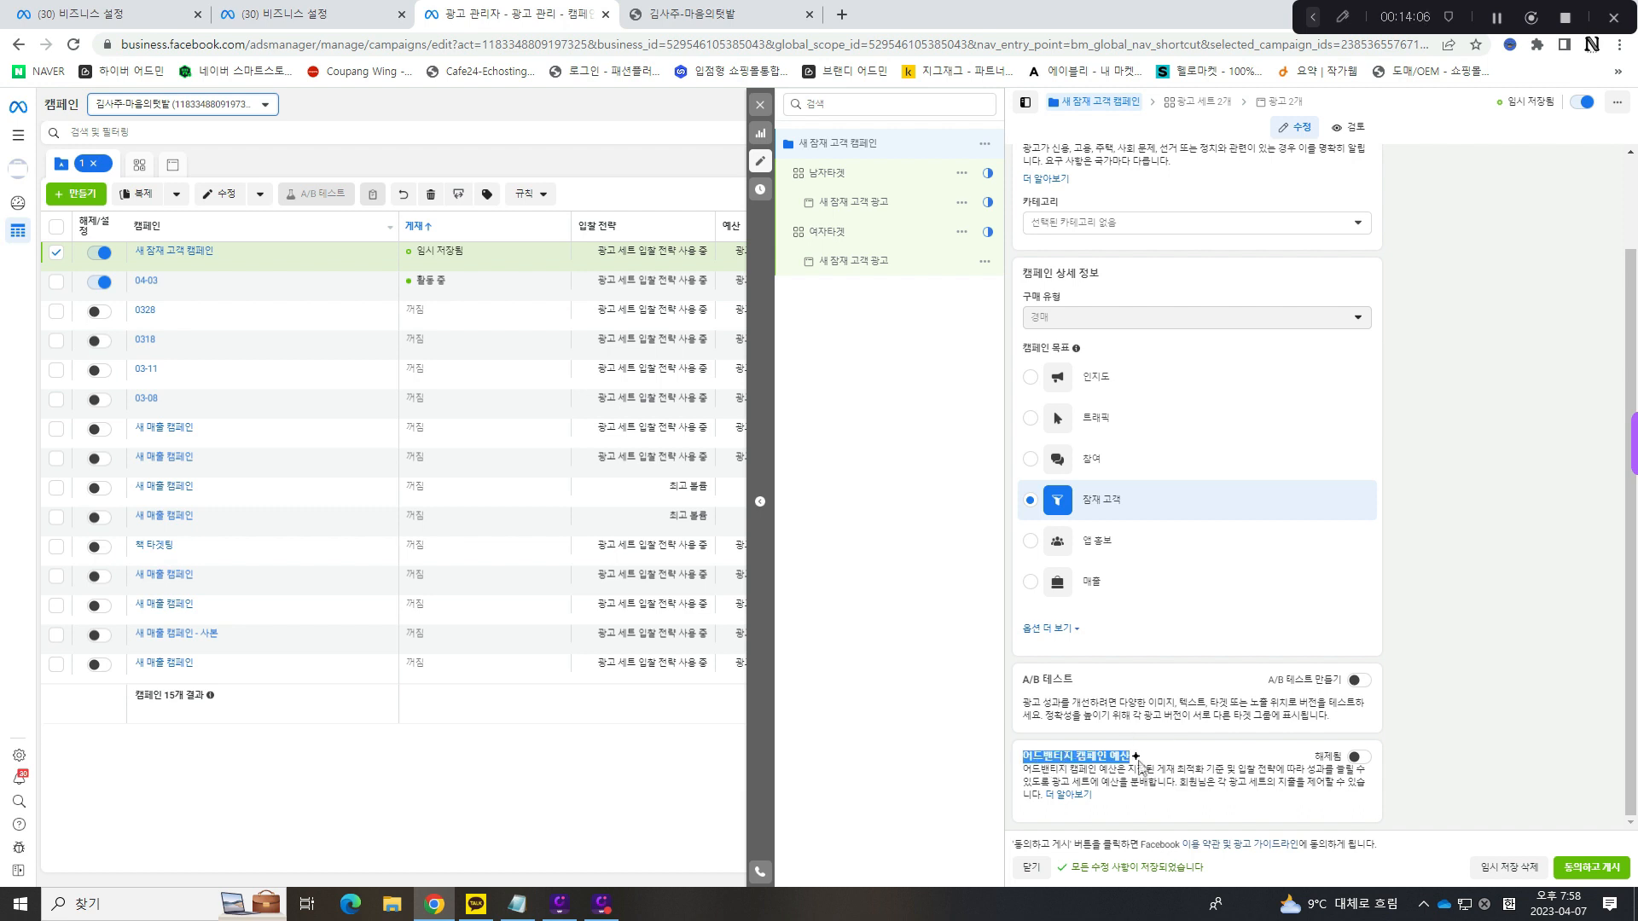
click(1115, 756)
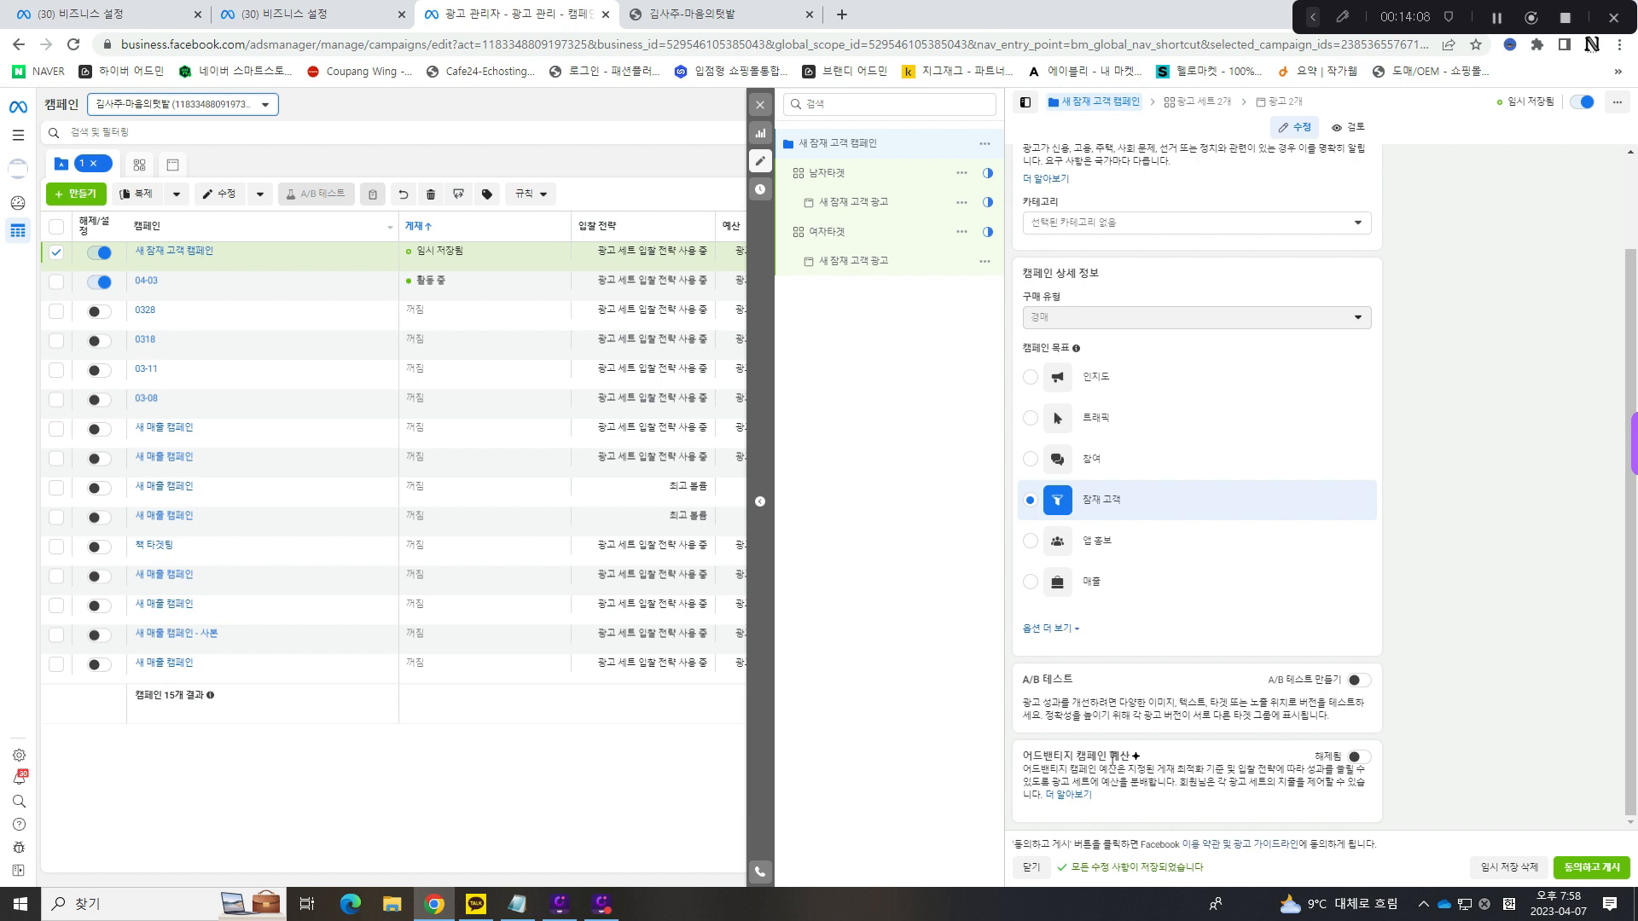
triple_click(1114, 756)
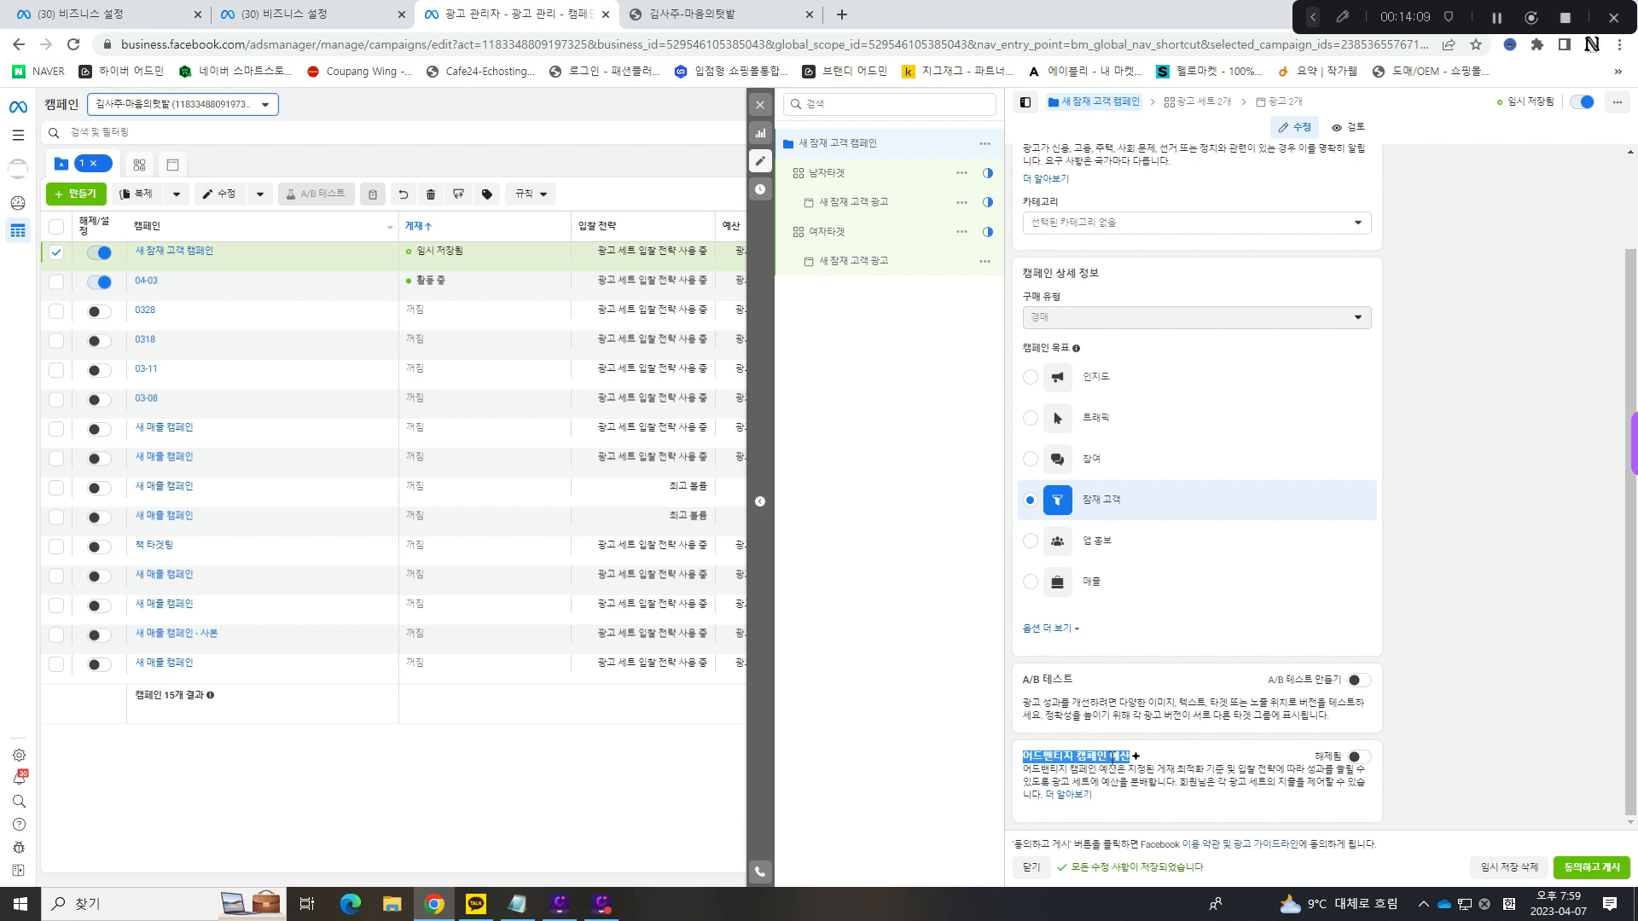
click(1359, 756)
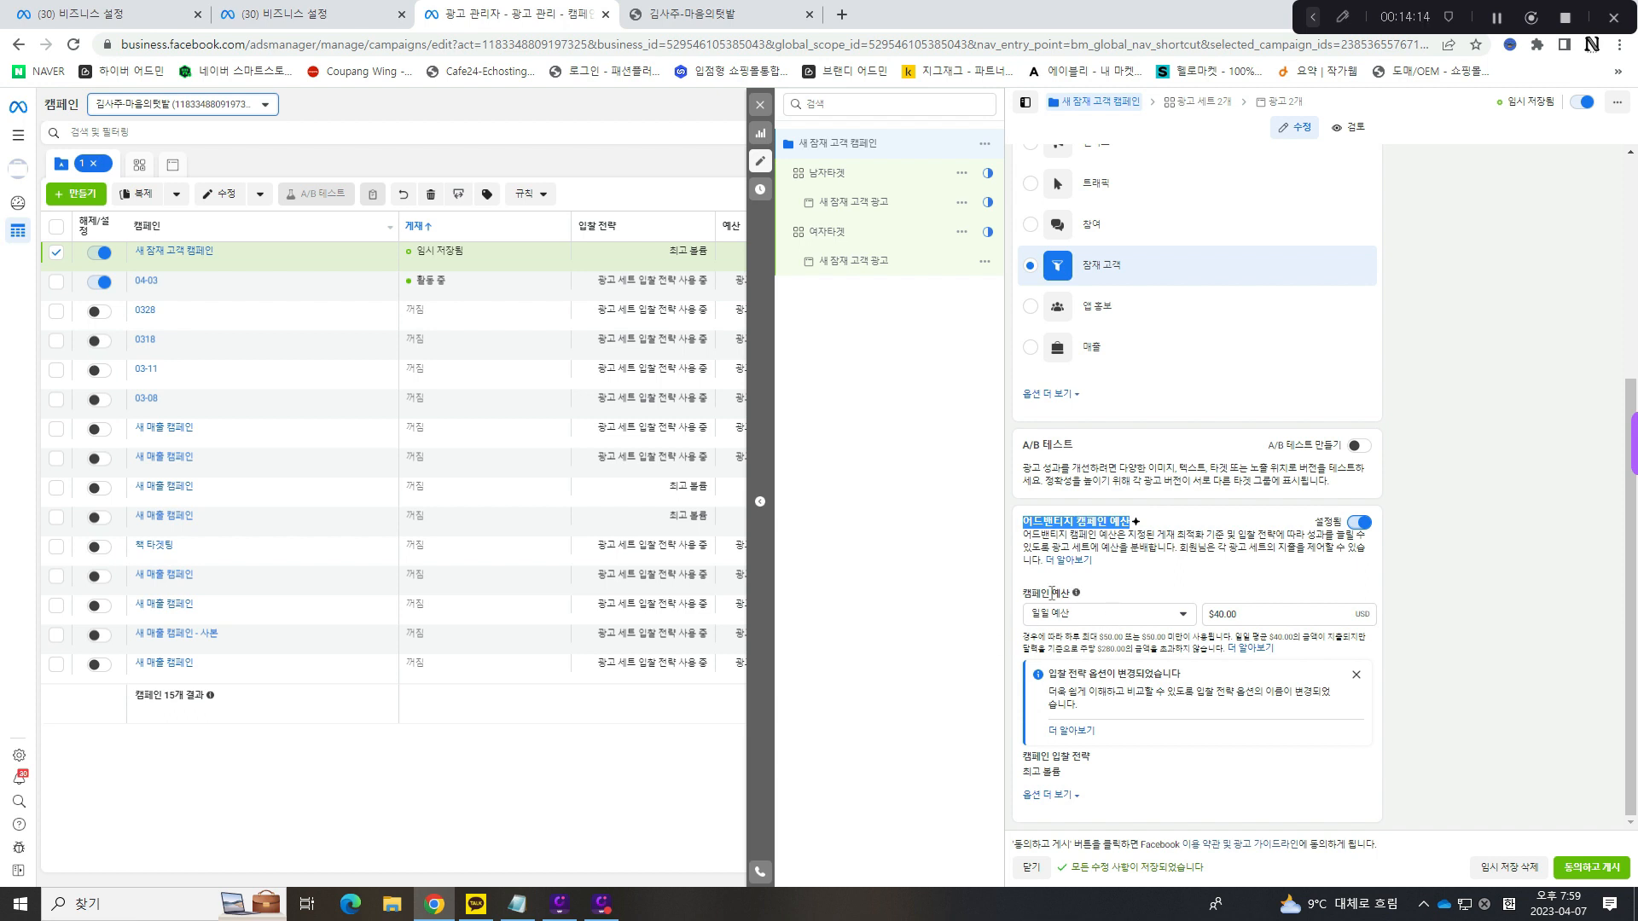
- Examine the campaign's daily budget and compare it with the settings of the 남자타겟 and 여자타겟 ad sets
click(1244, 614)
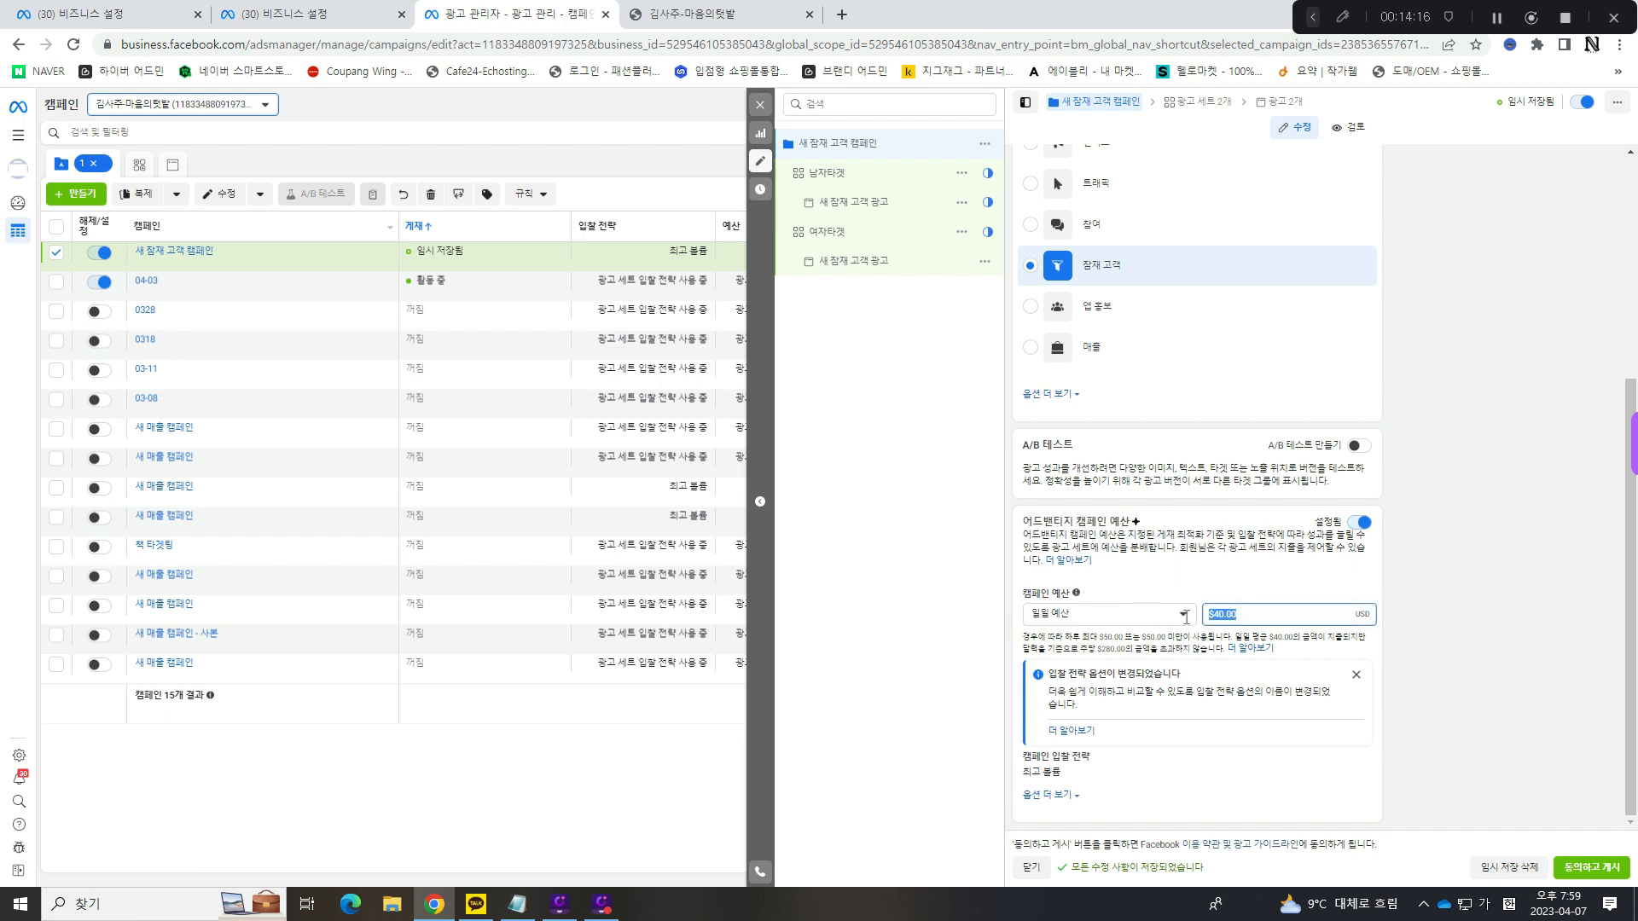
click(1507, 618)
drag(1277, 615, 1169, 614)
click(860, 179)
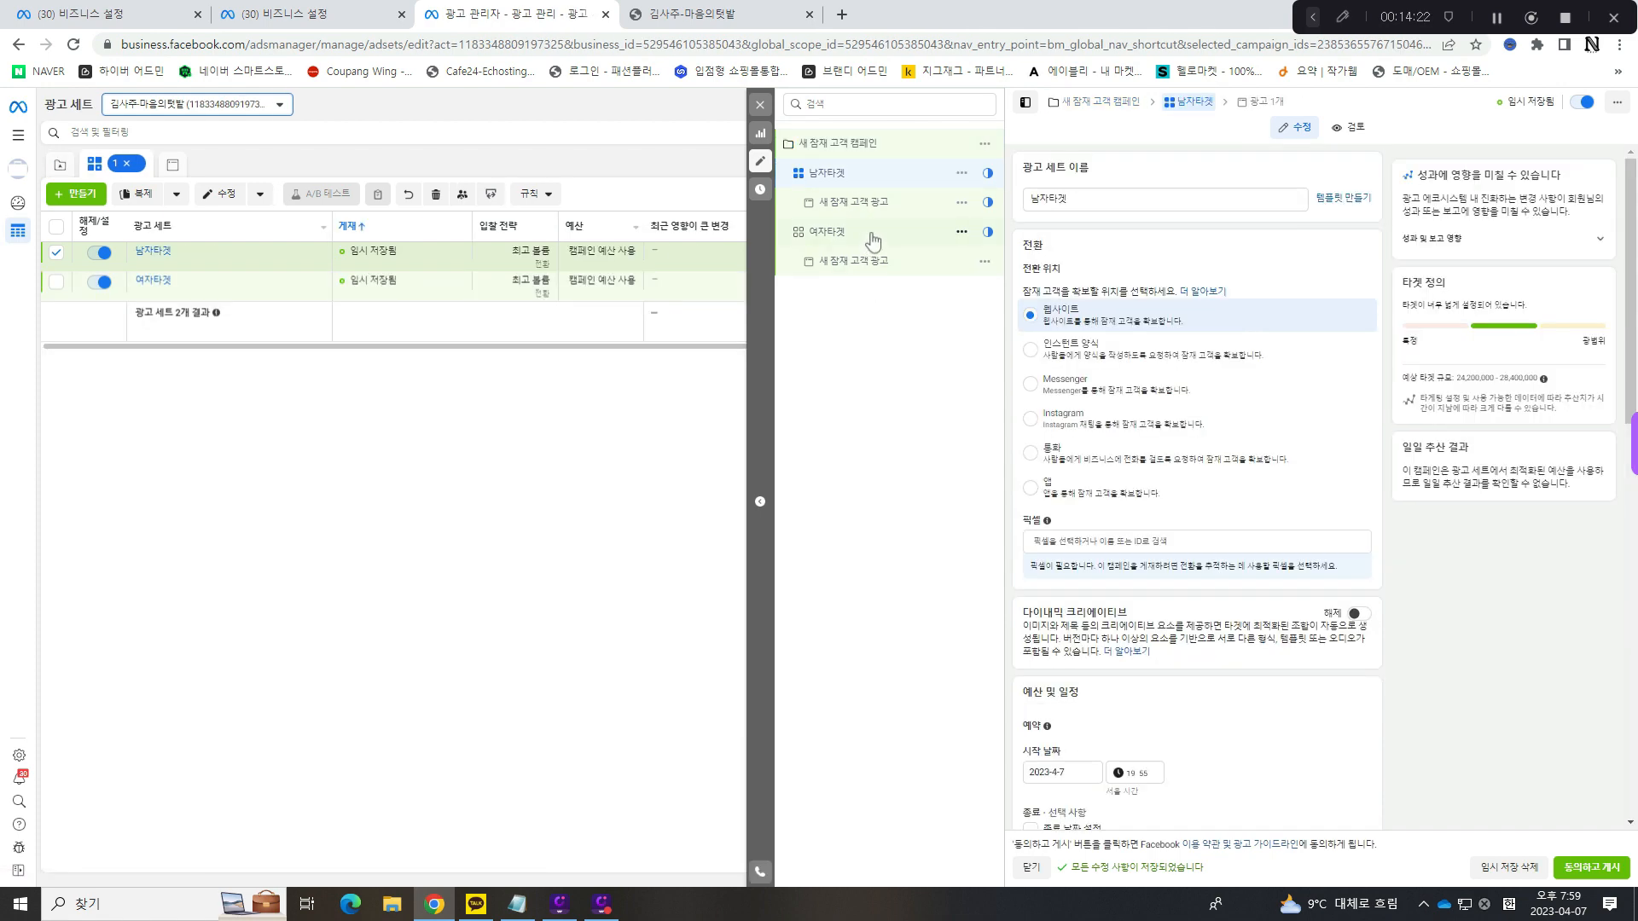
click(870, 232)
click(875, 172)
click(869, 237)
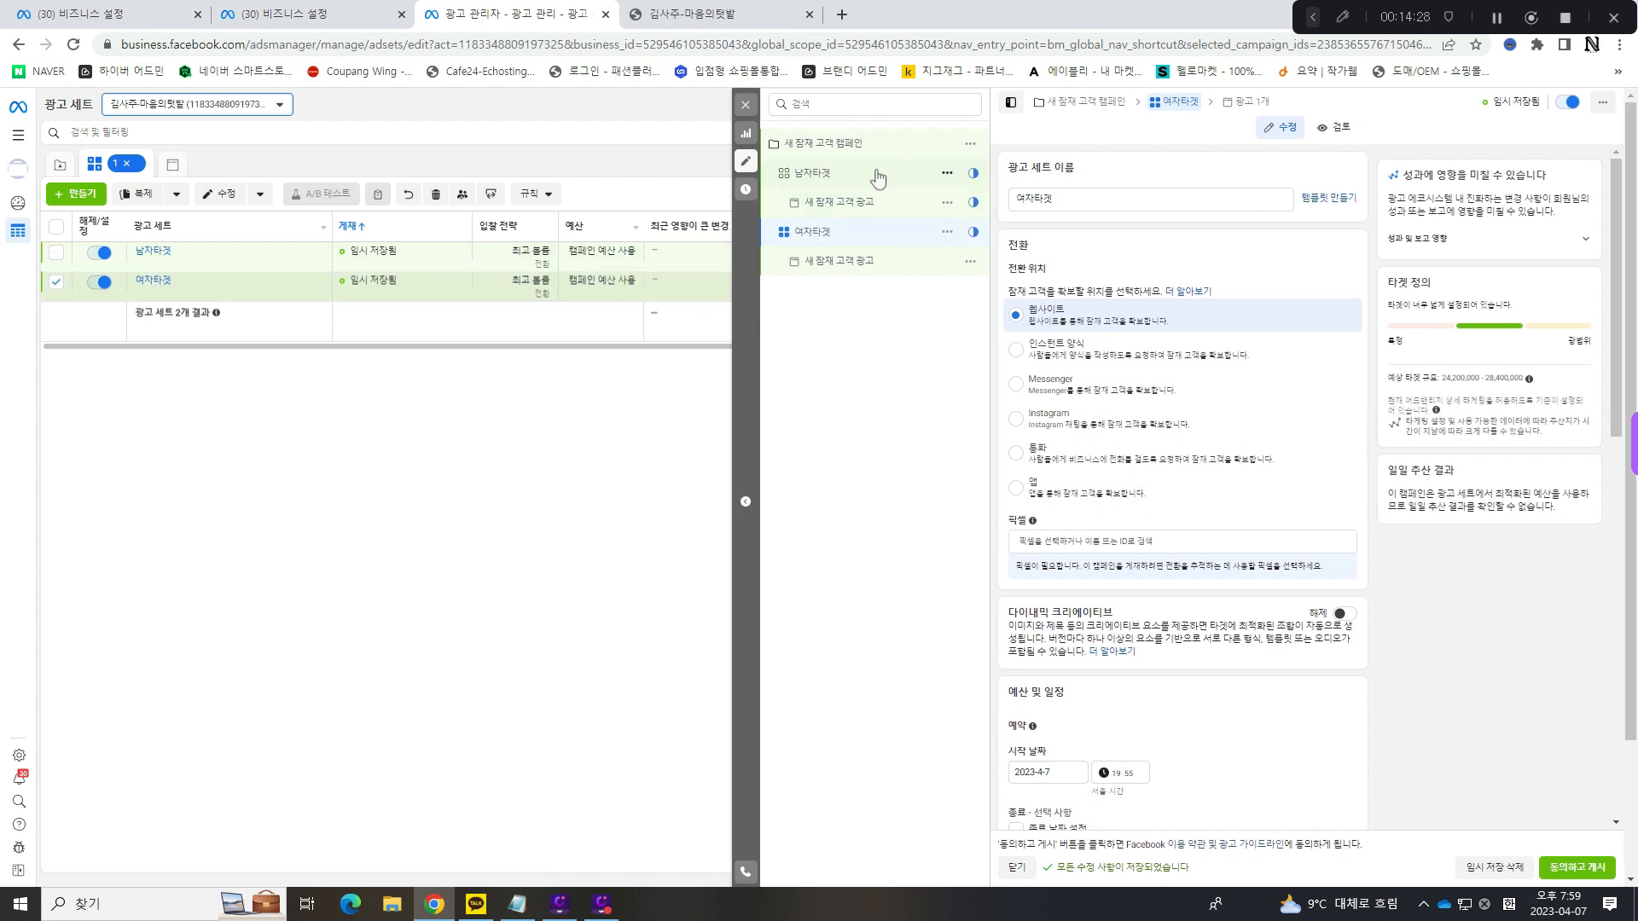
click(875, 175)
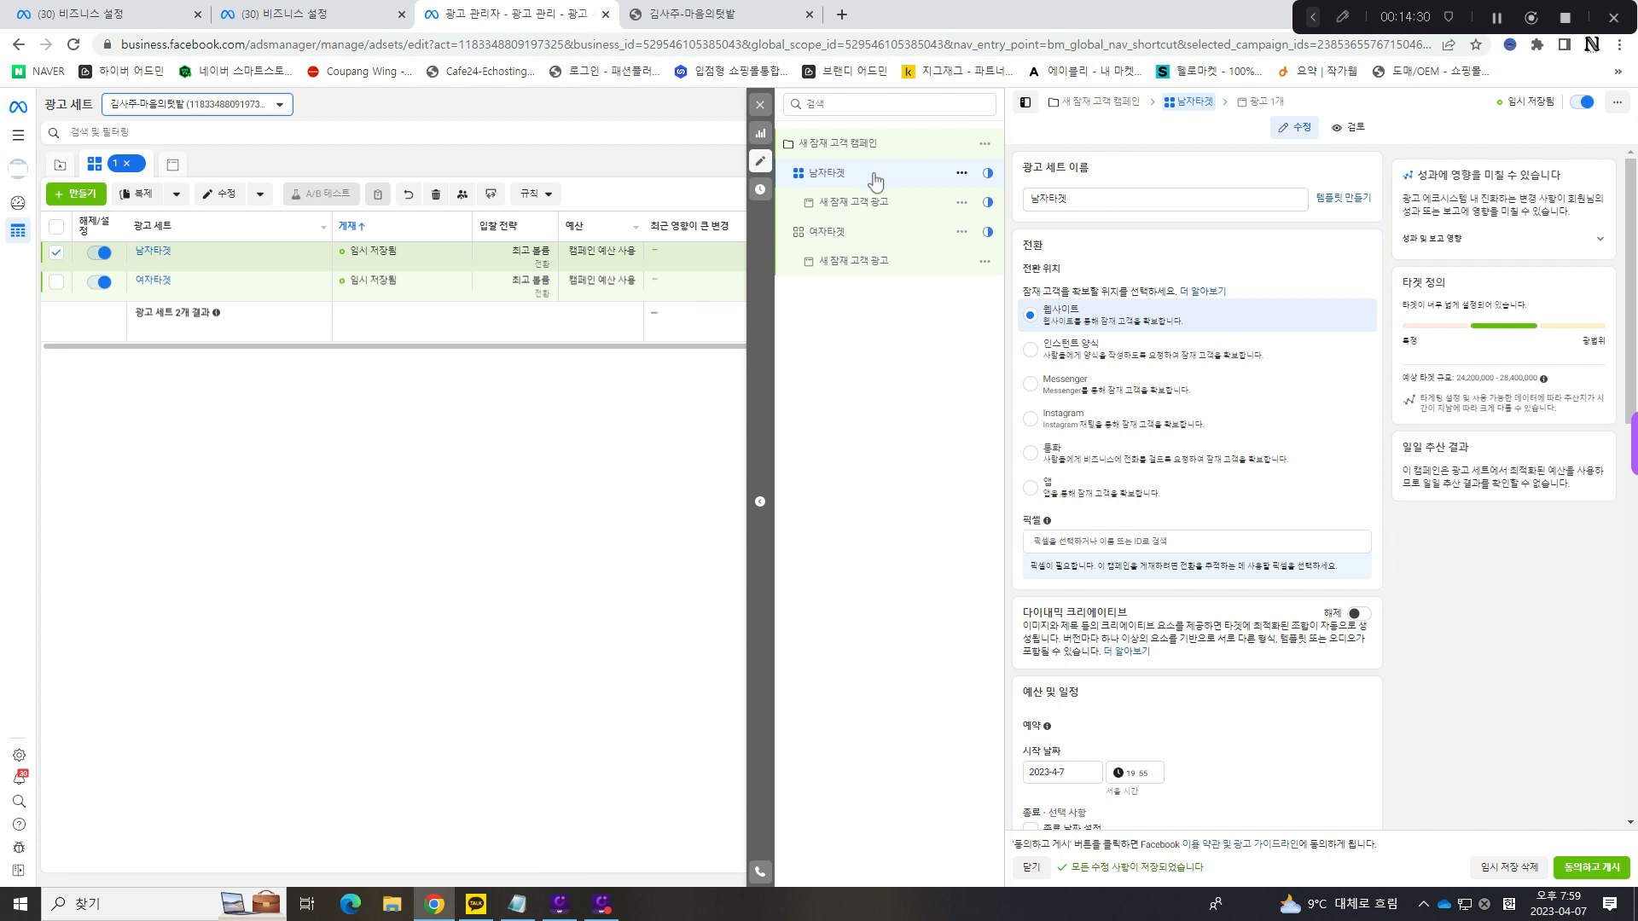
click(880, 234)
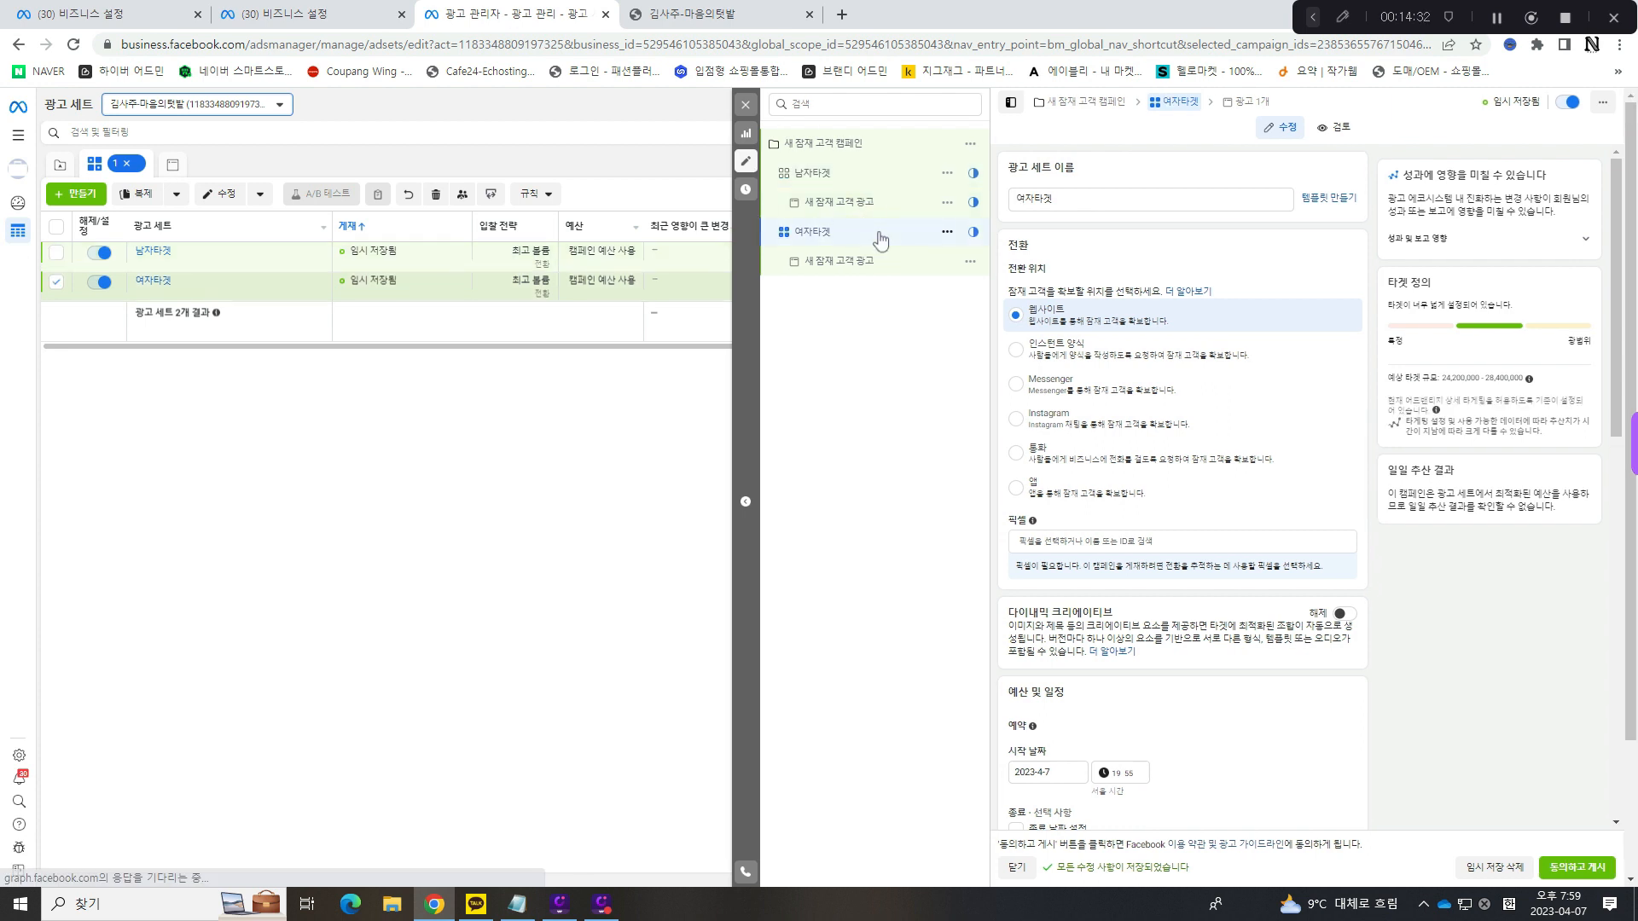
click(878, 145)
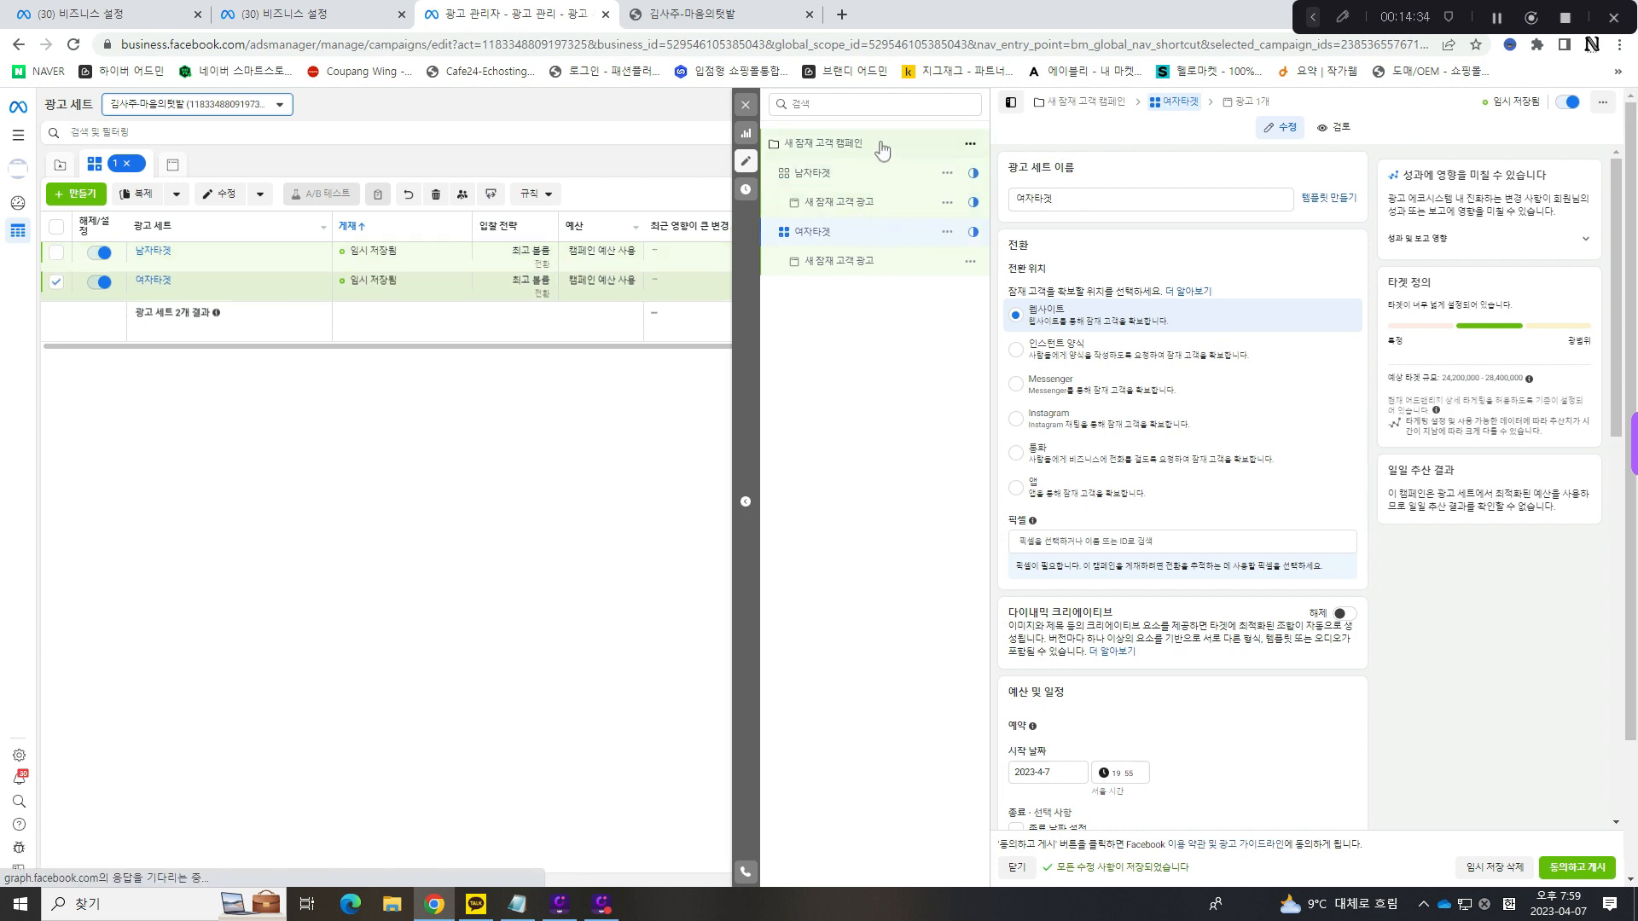
scroll(1227, 473, down, 4)
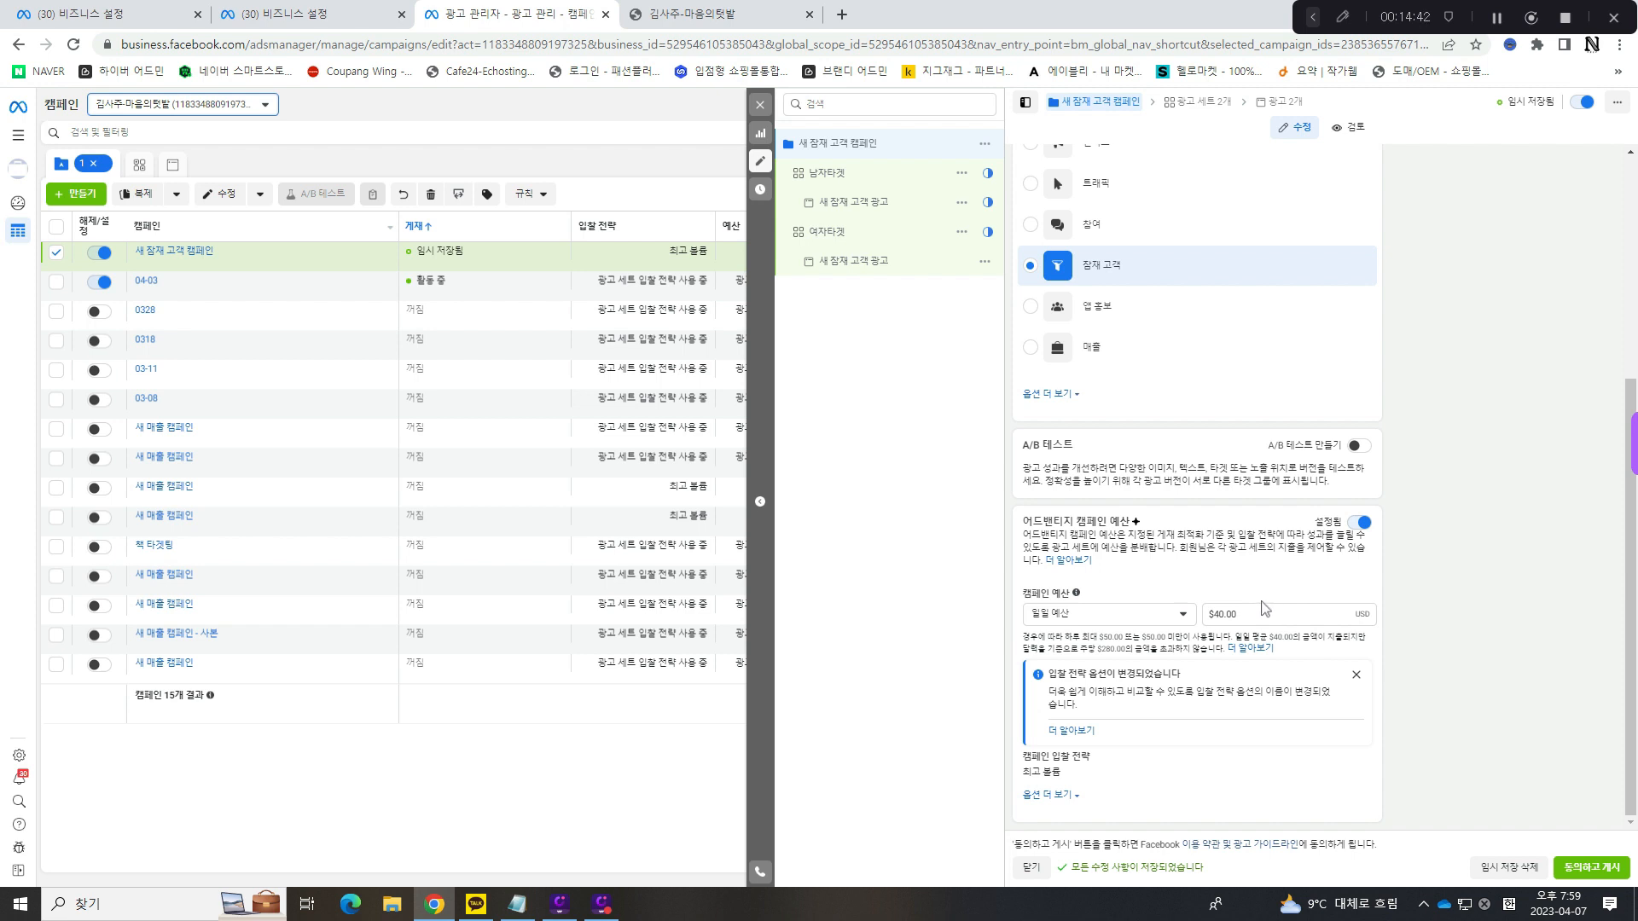
- Turn off 어드밴티지 캠페인 예산 for the campaign and set the 남자타겟 ad set's daily budget to $40
drag(1264, 616, 1203, 612)
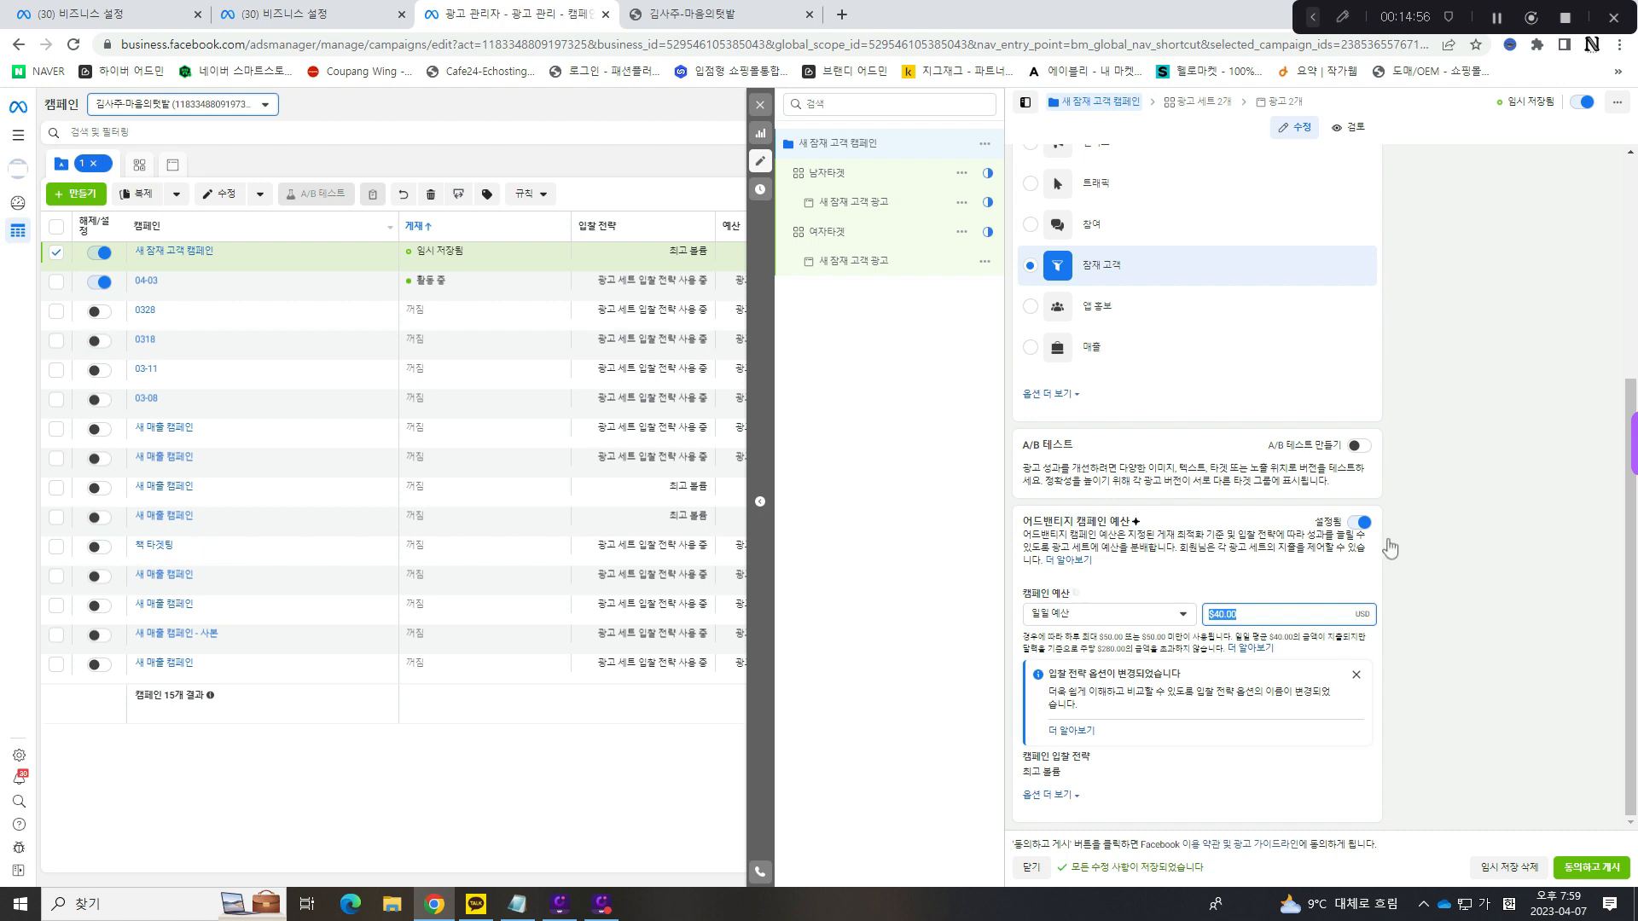
click(1363, 525)
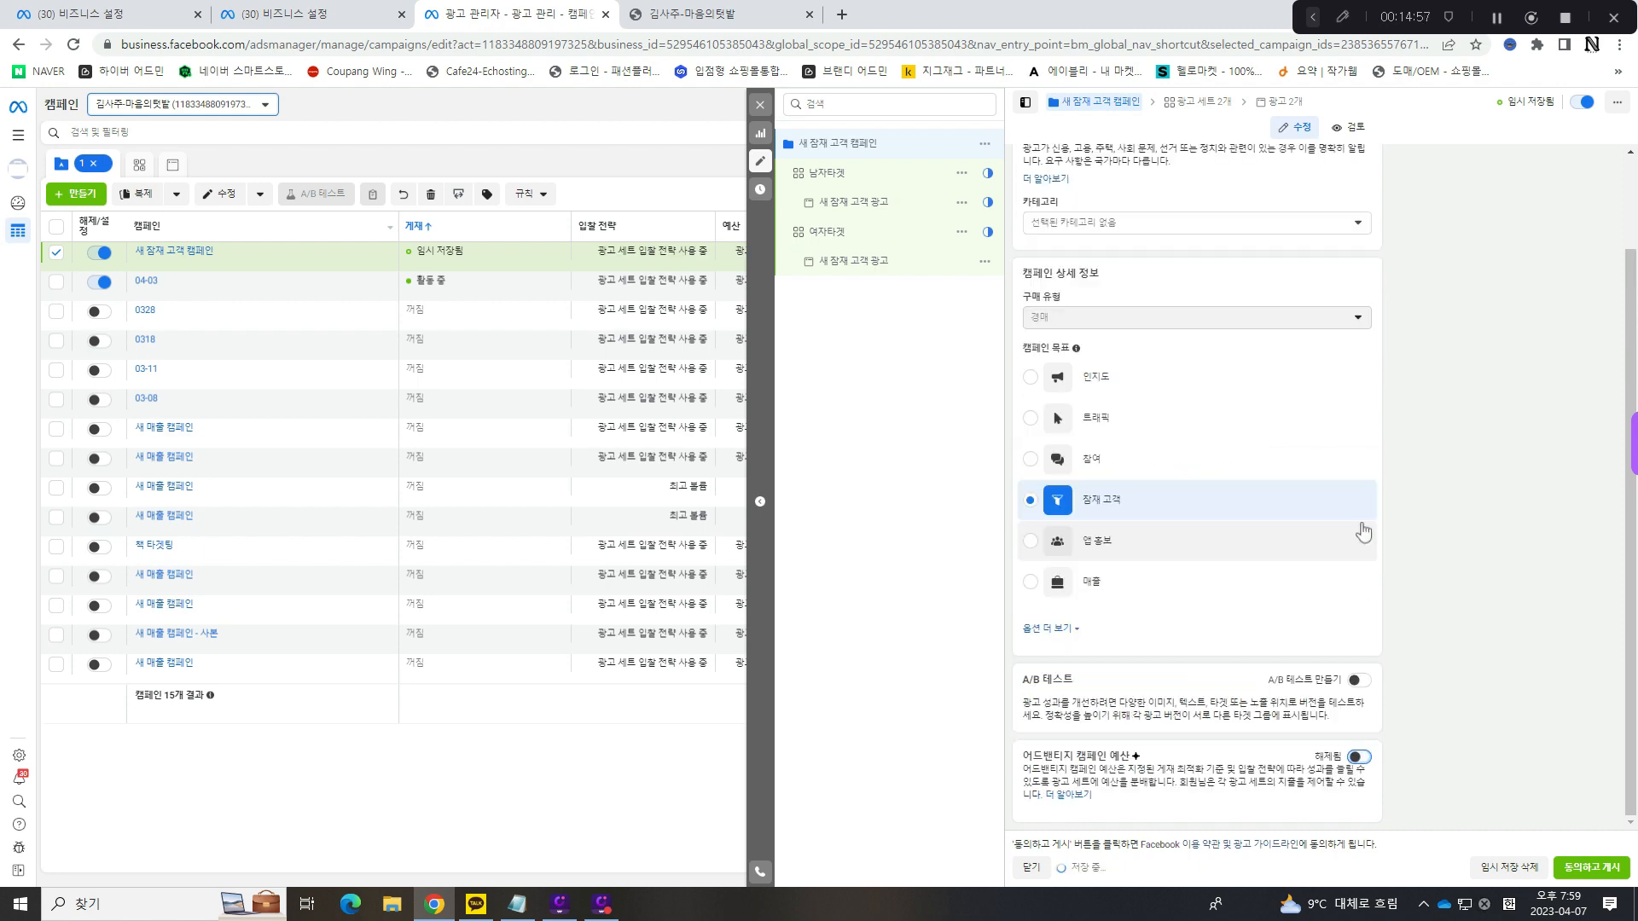
click(876, 183)
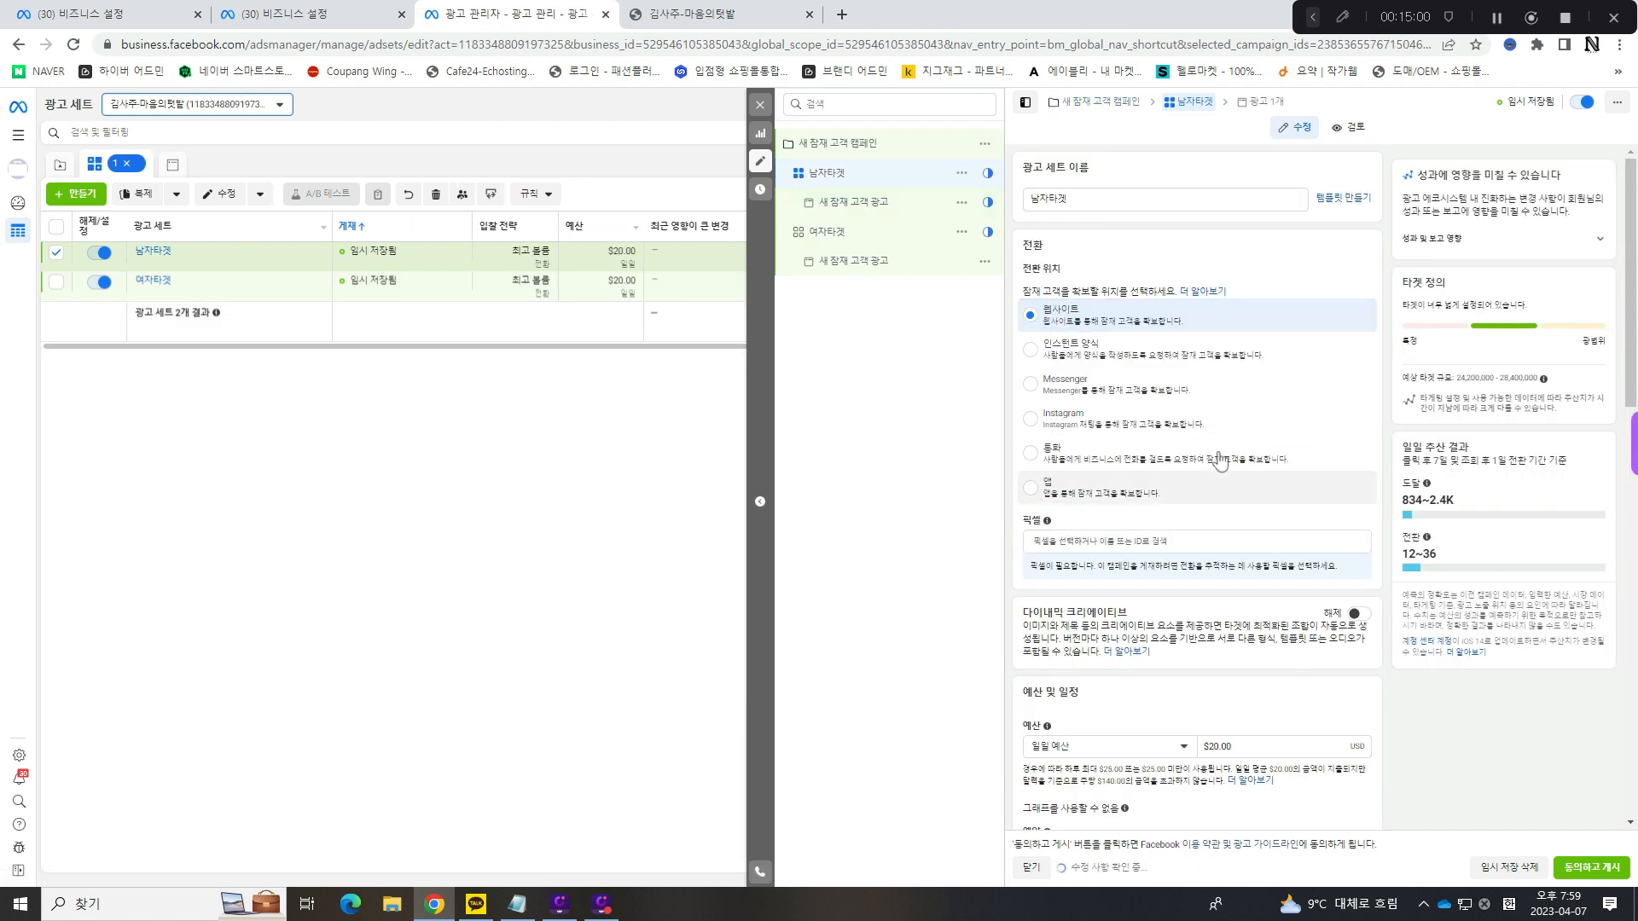
scroll(1248, 565, down, 5)
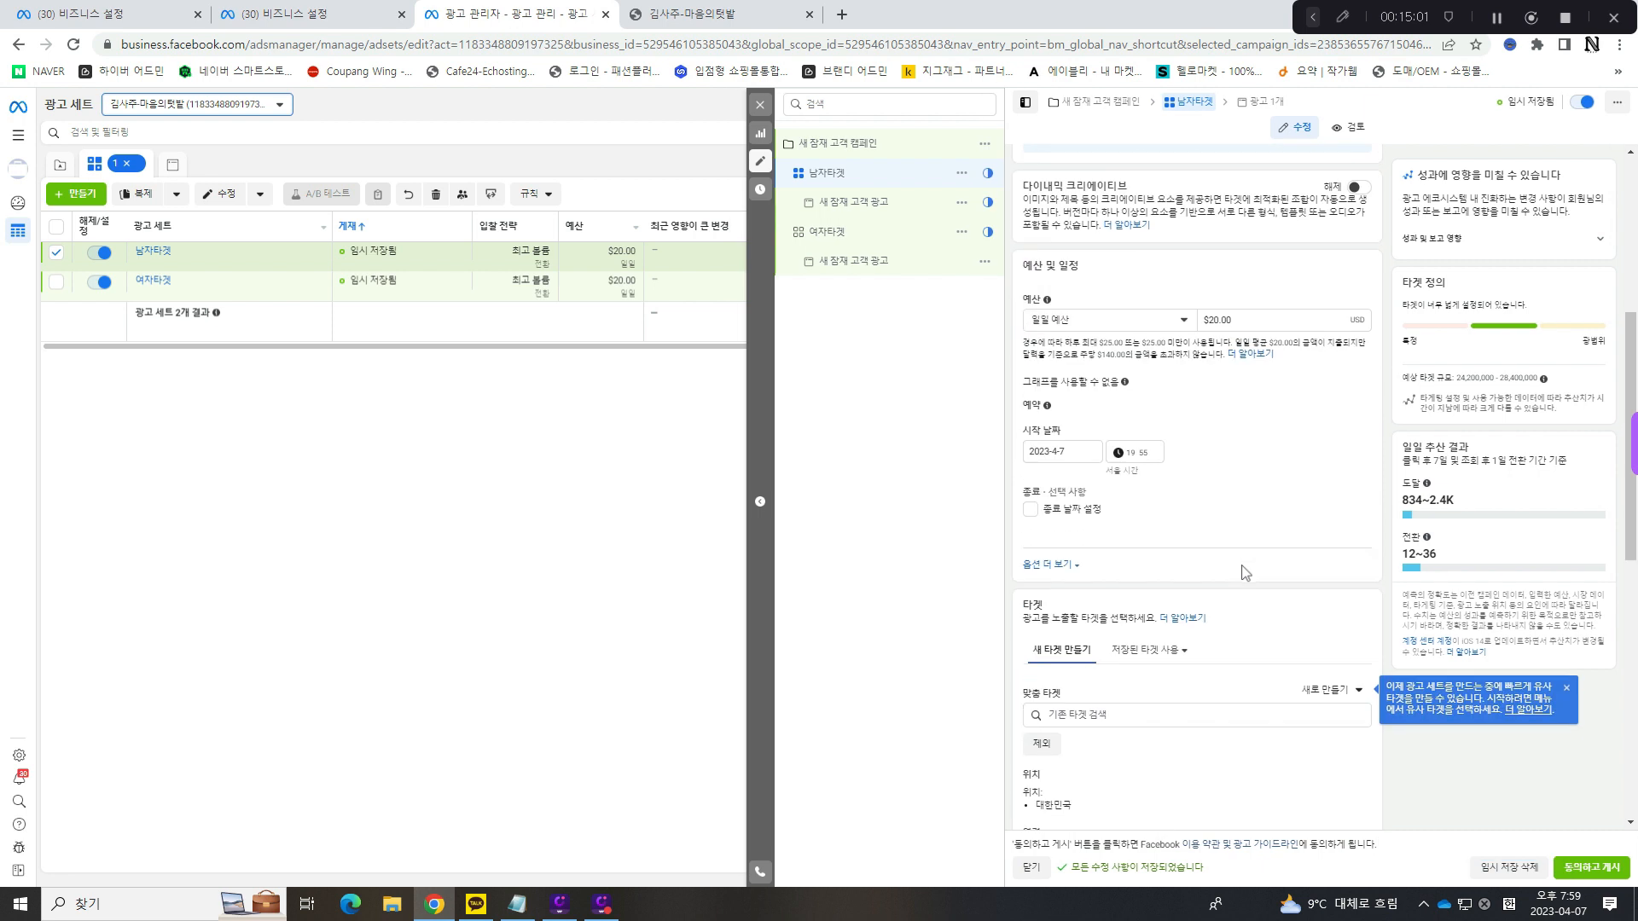
click(1242, 318)
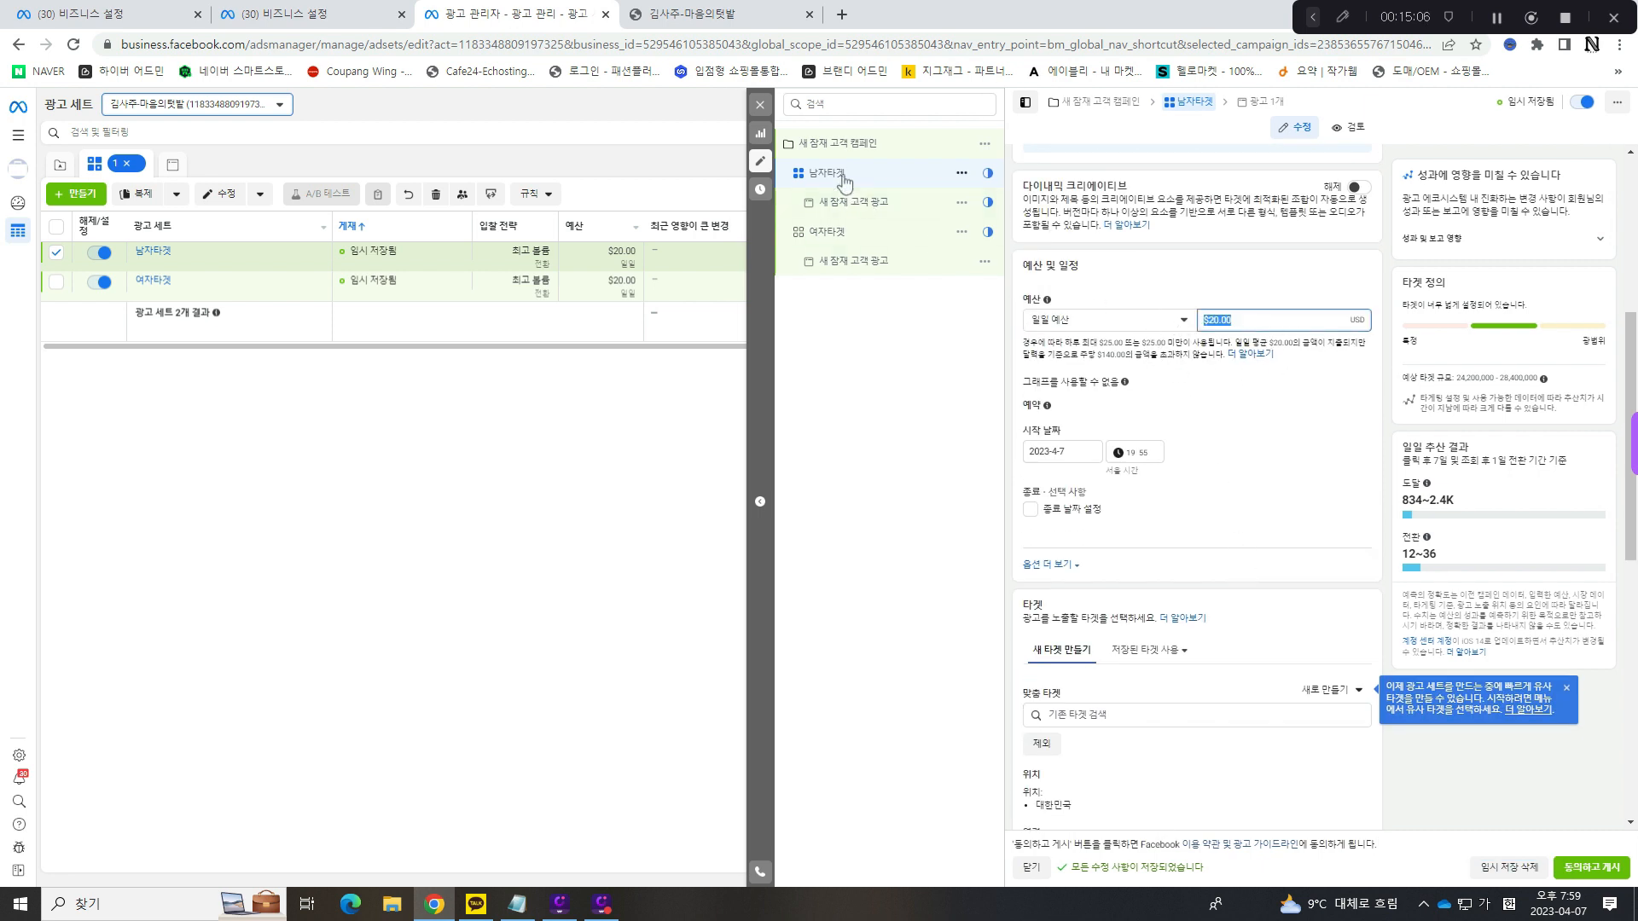
text(40)
- Try to set the 여자타겟 ad set's daily budget to $40
click(831, 230)
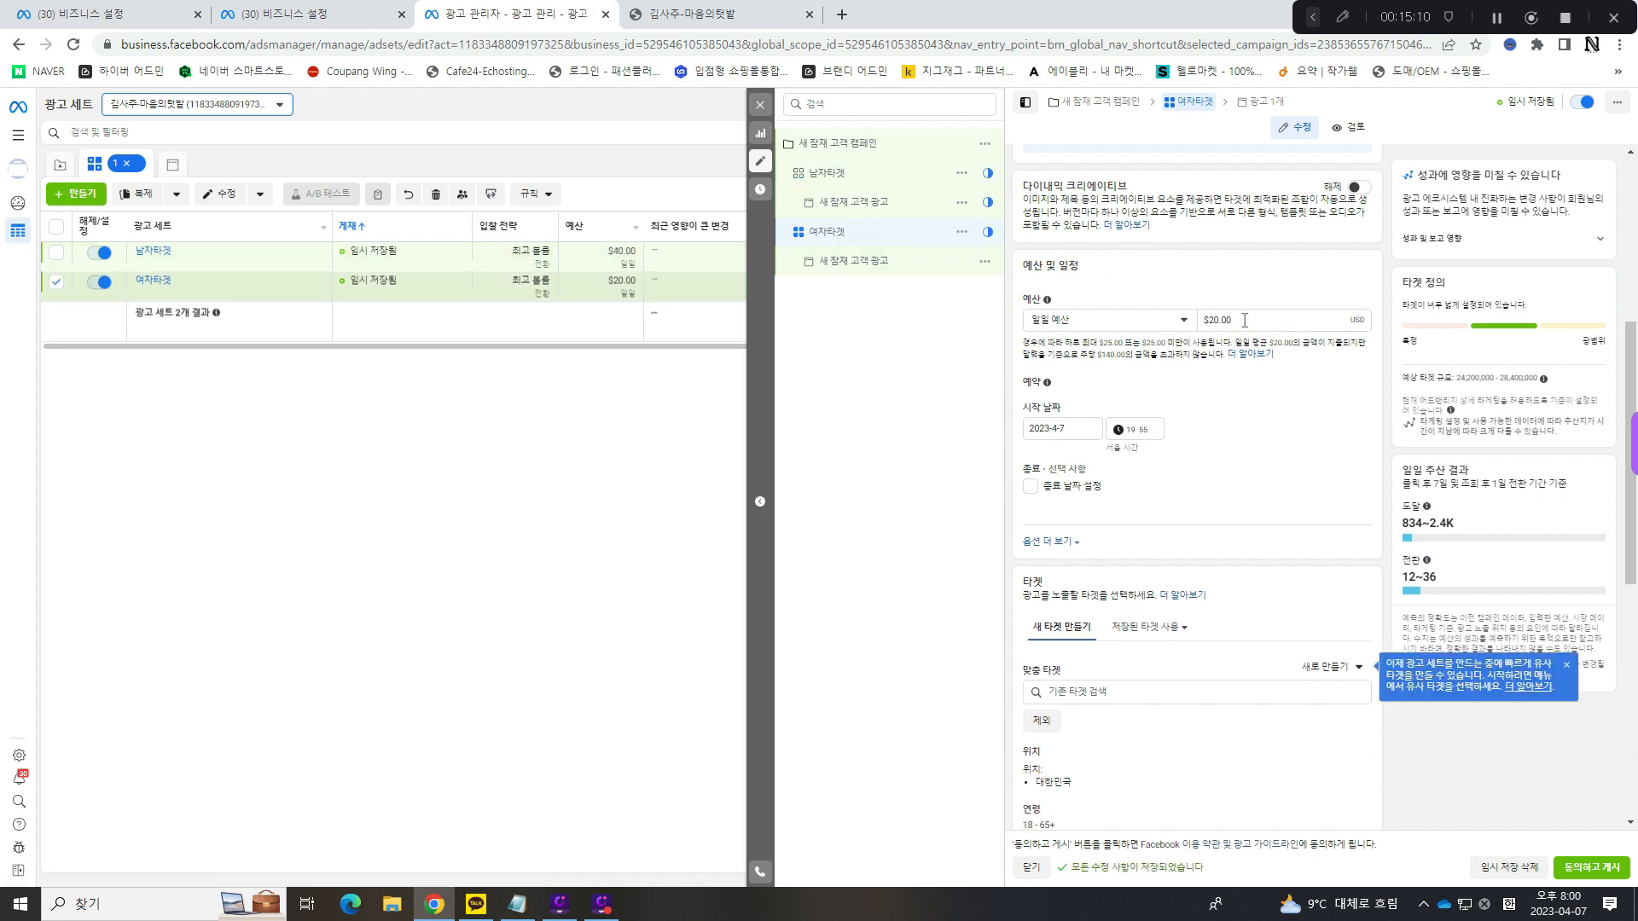
click(1211, 324)
text(40)
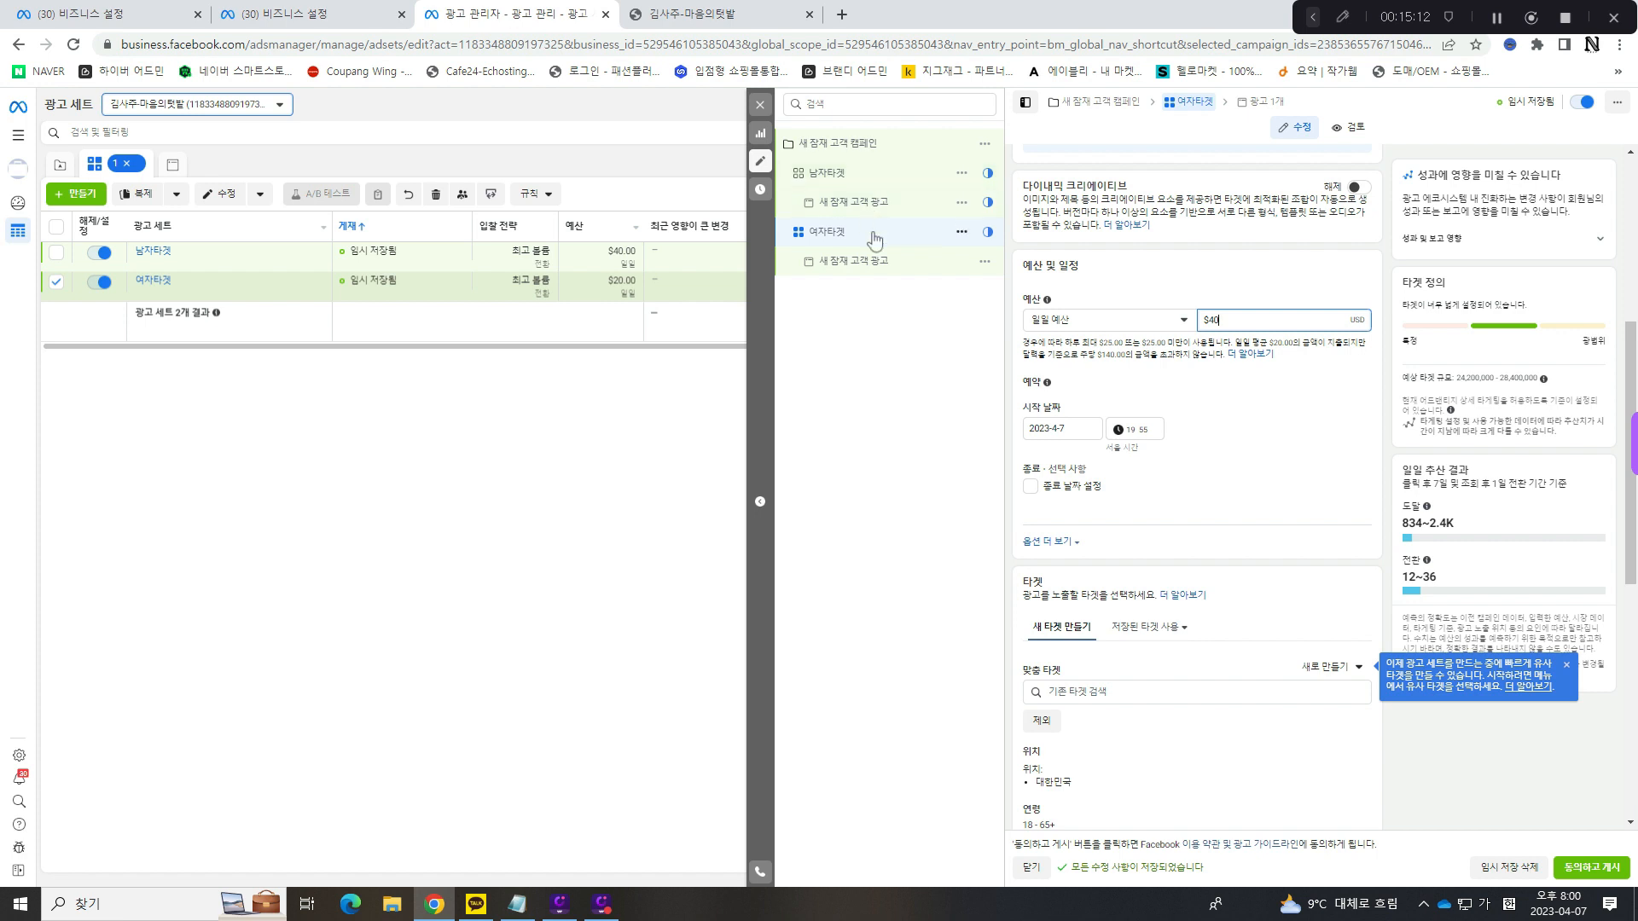
click(891, 176)
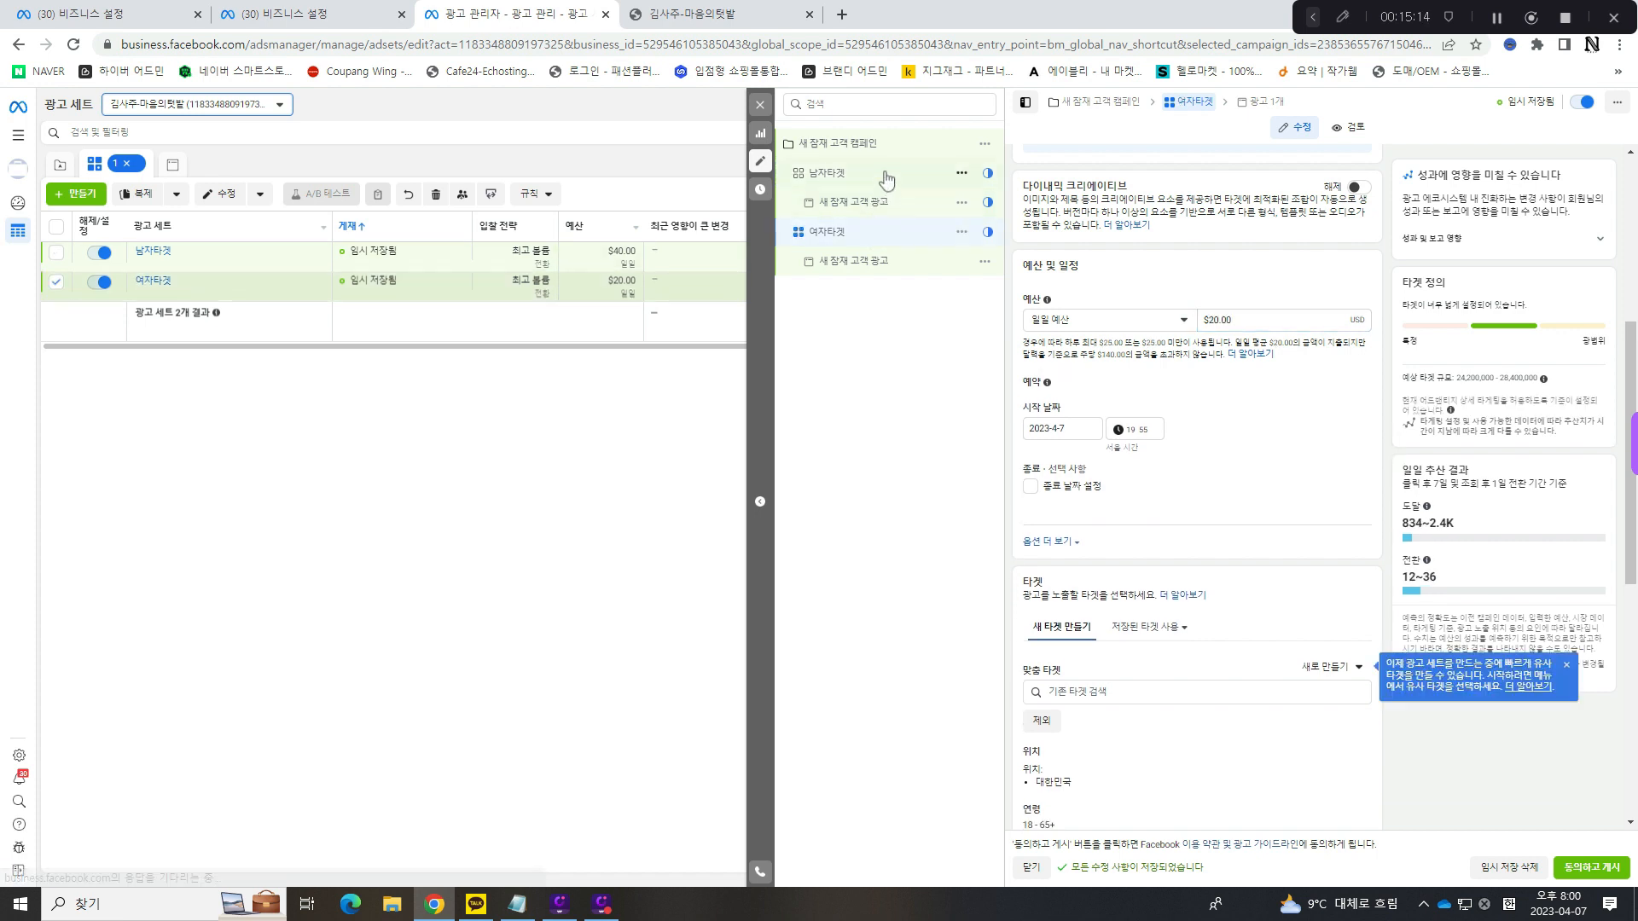
- Turn 어드밴티지 캠페인 예산 back on for 새 잠재 고객 캠페인 and check the 남자타겟 ad set's budget and schedule section
click(879, 147)
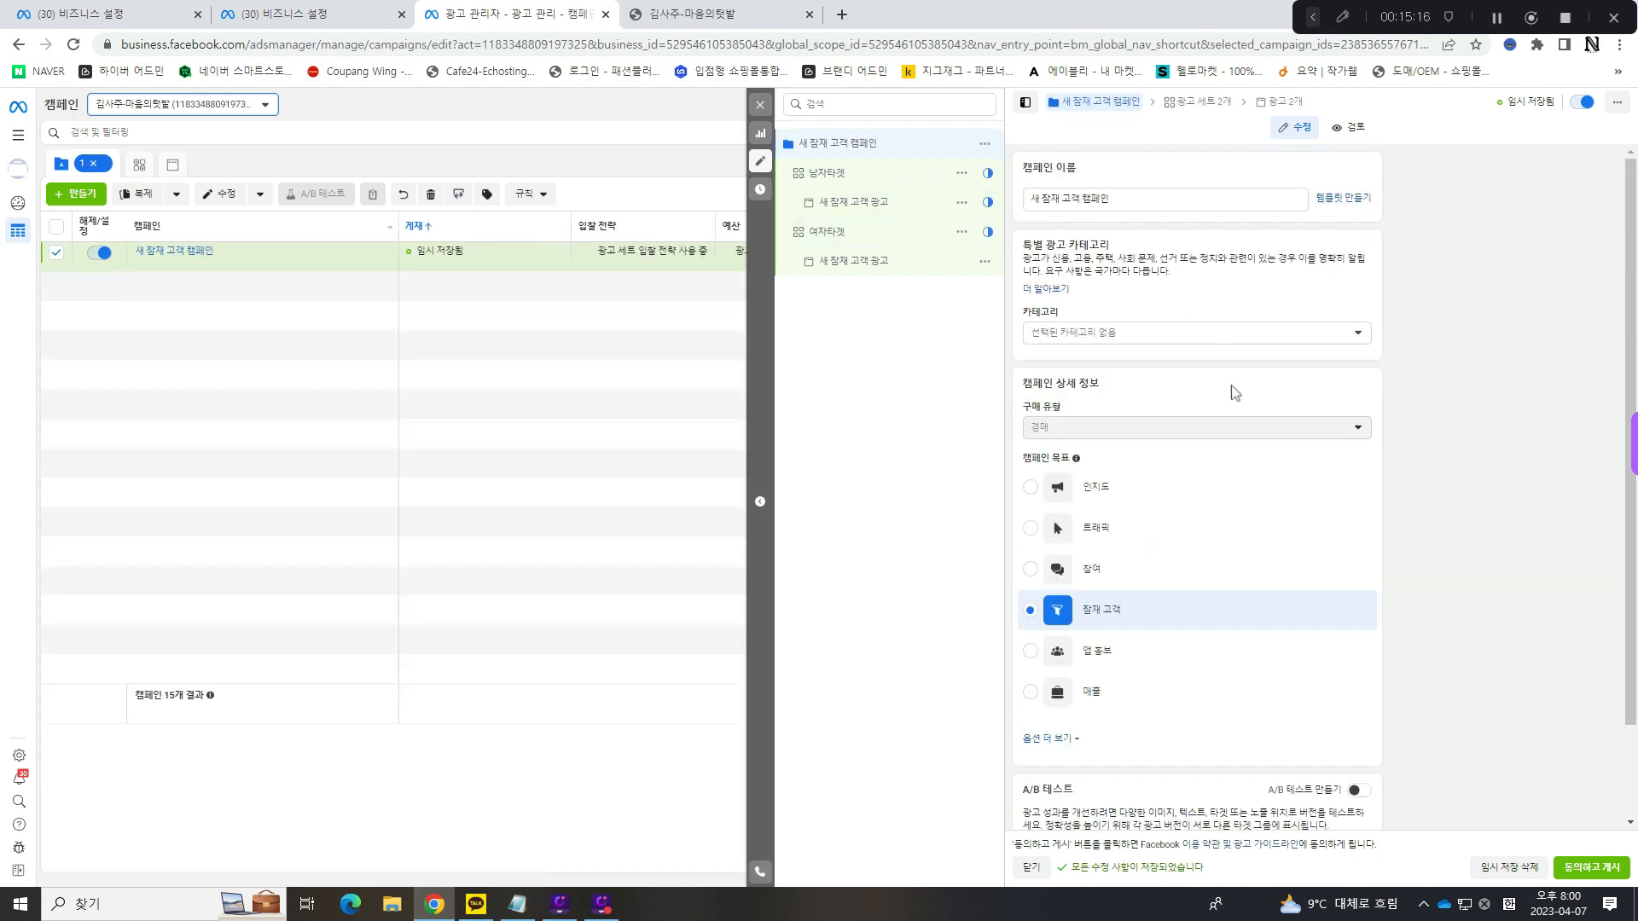
scroll(1318, 584, down, 3)
click(1359, 757)
scroll(1364, 751, down, 3)
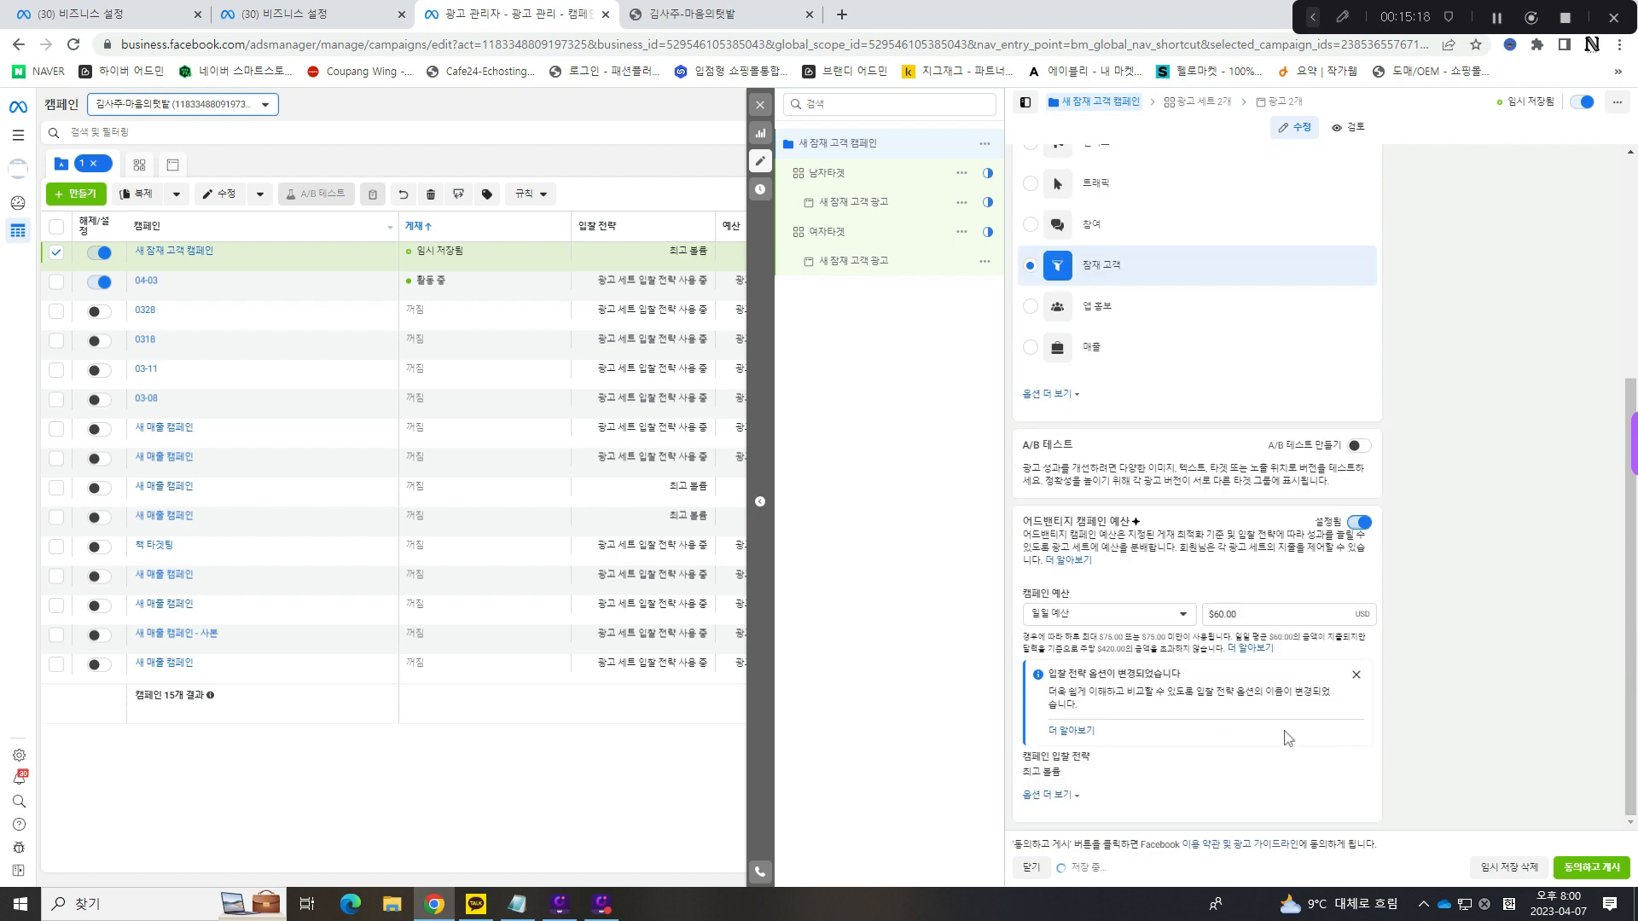
click(849, 177)
scroll(1245, 461, down, 5)
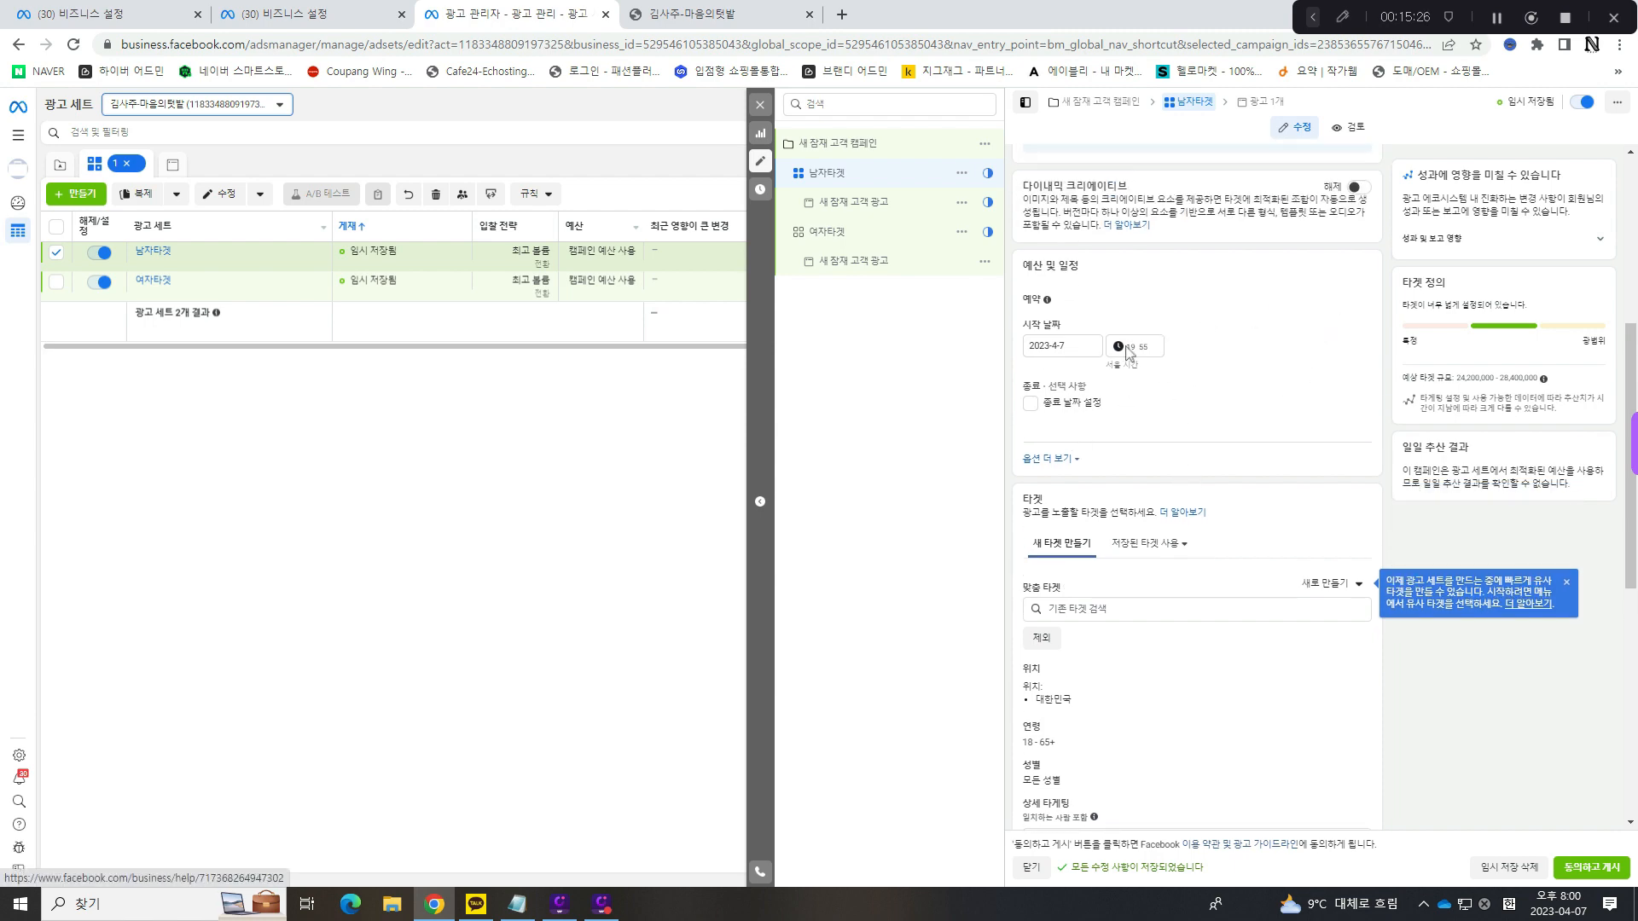
scroll(1262, 384, up, 5)
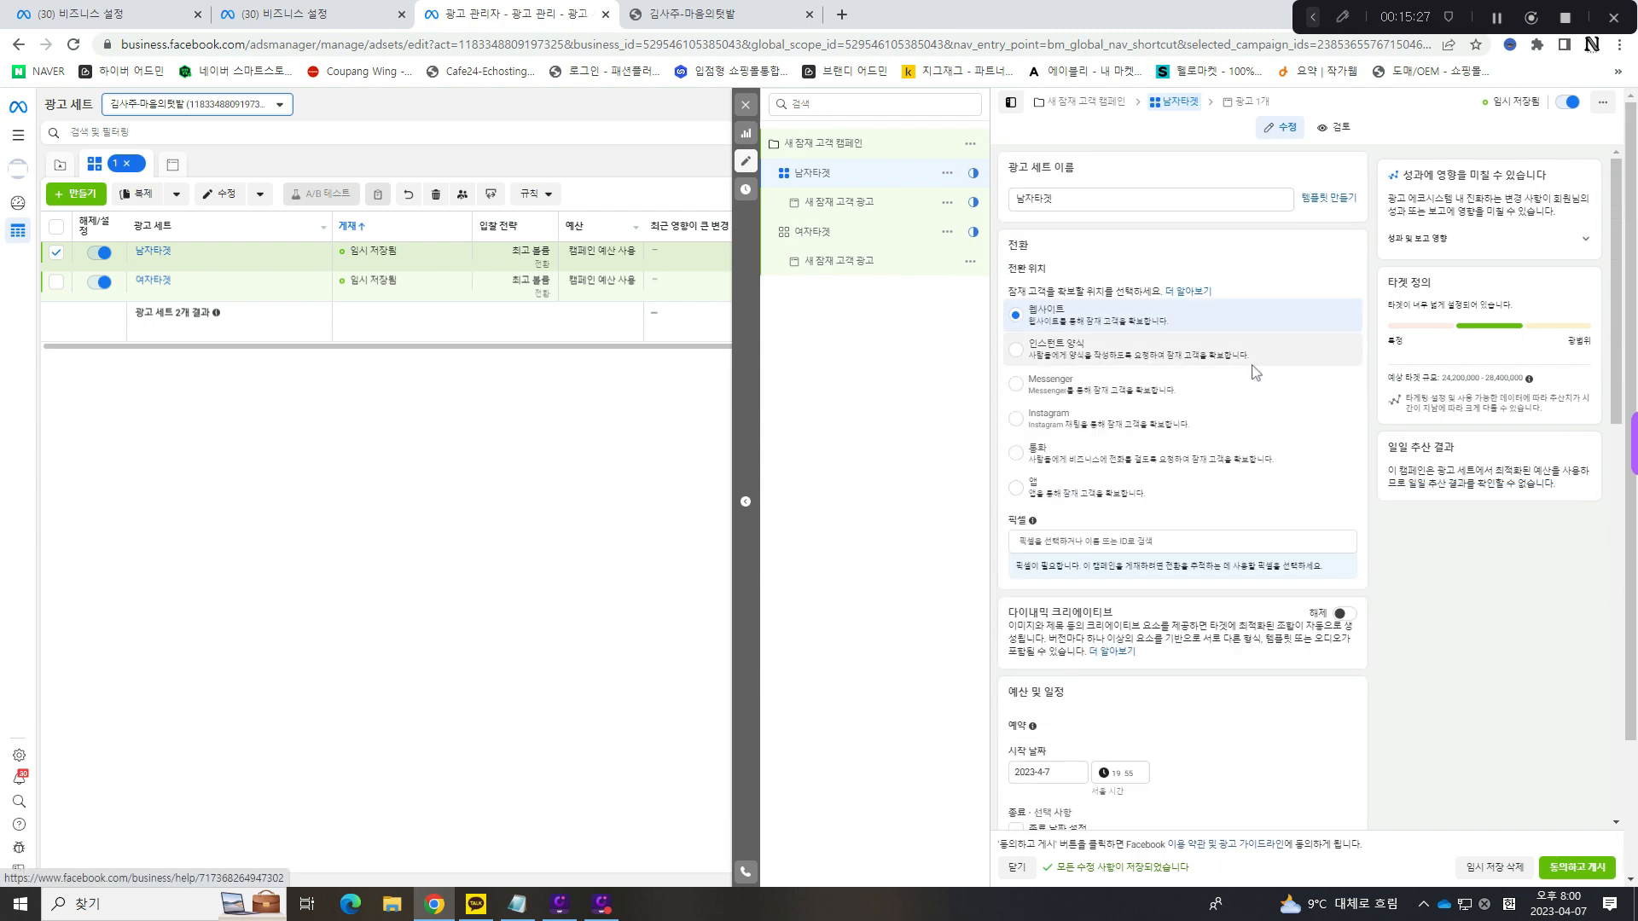
- Turn off 어드밴티지 캠페인 예산 for 새 잠재 고객 캠페인 so that each ad set has its own budget
click(815, 143)
scroll(1194, 691, down, 5)
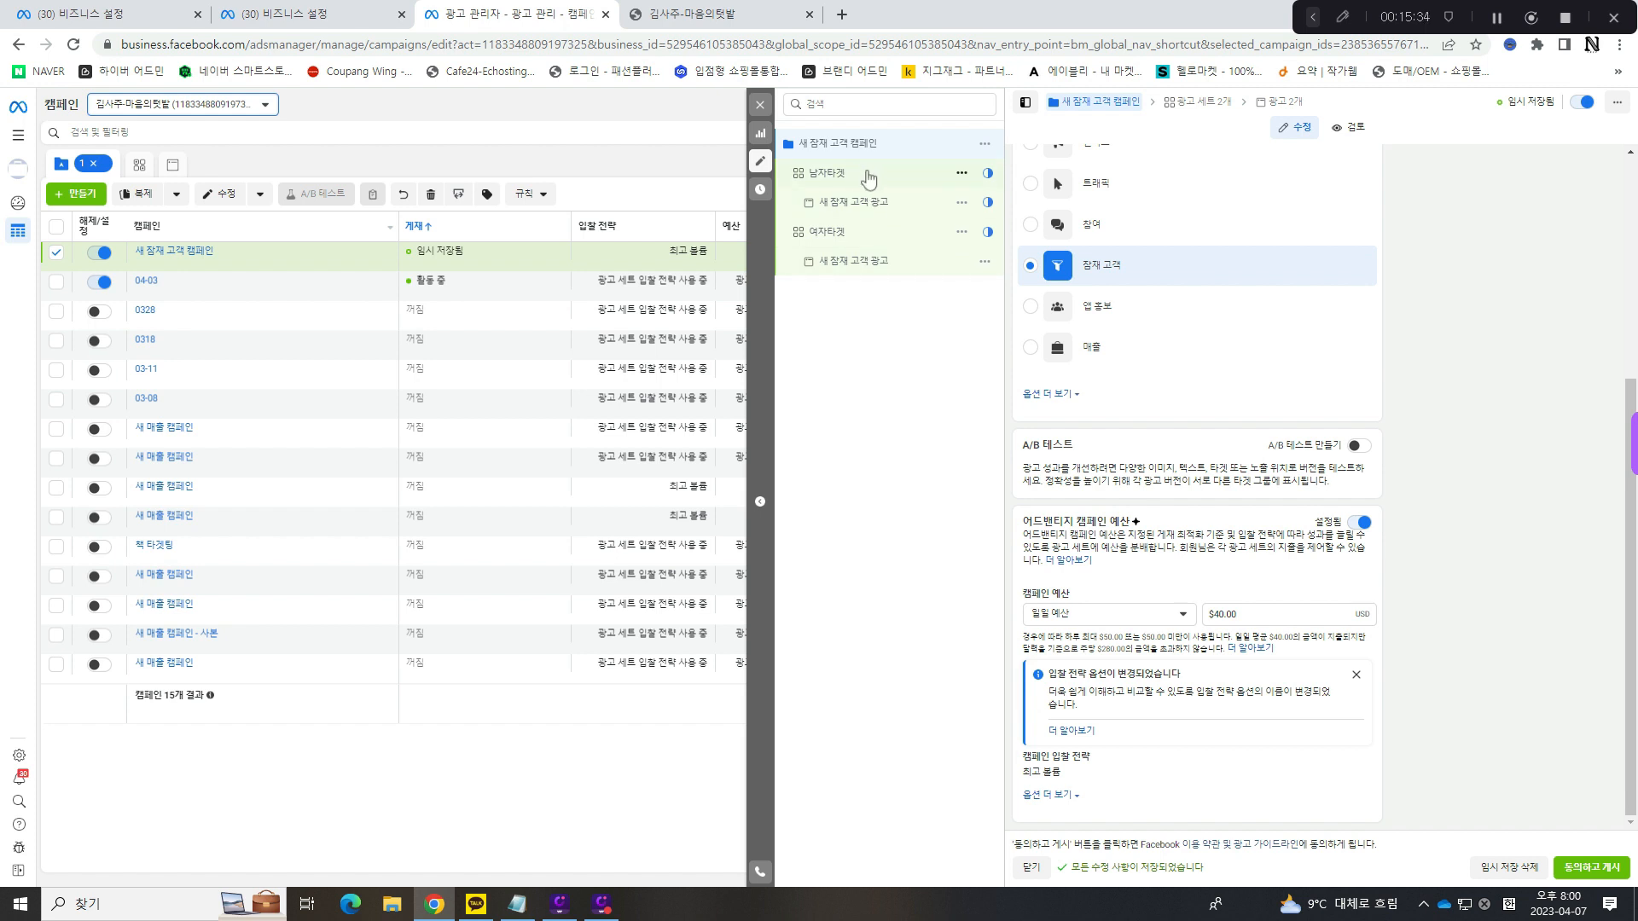
click(1360, 522)
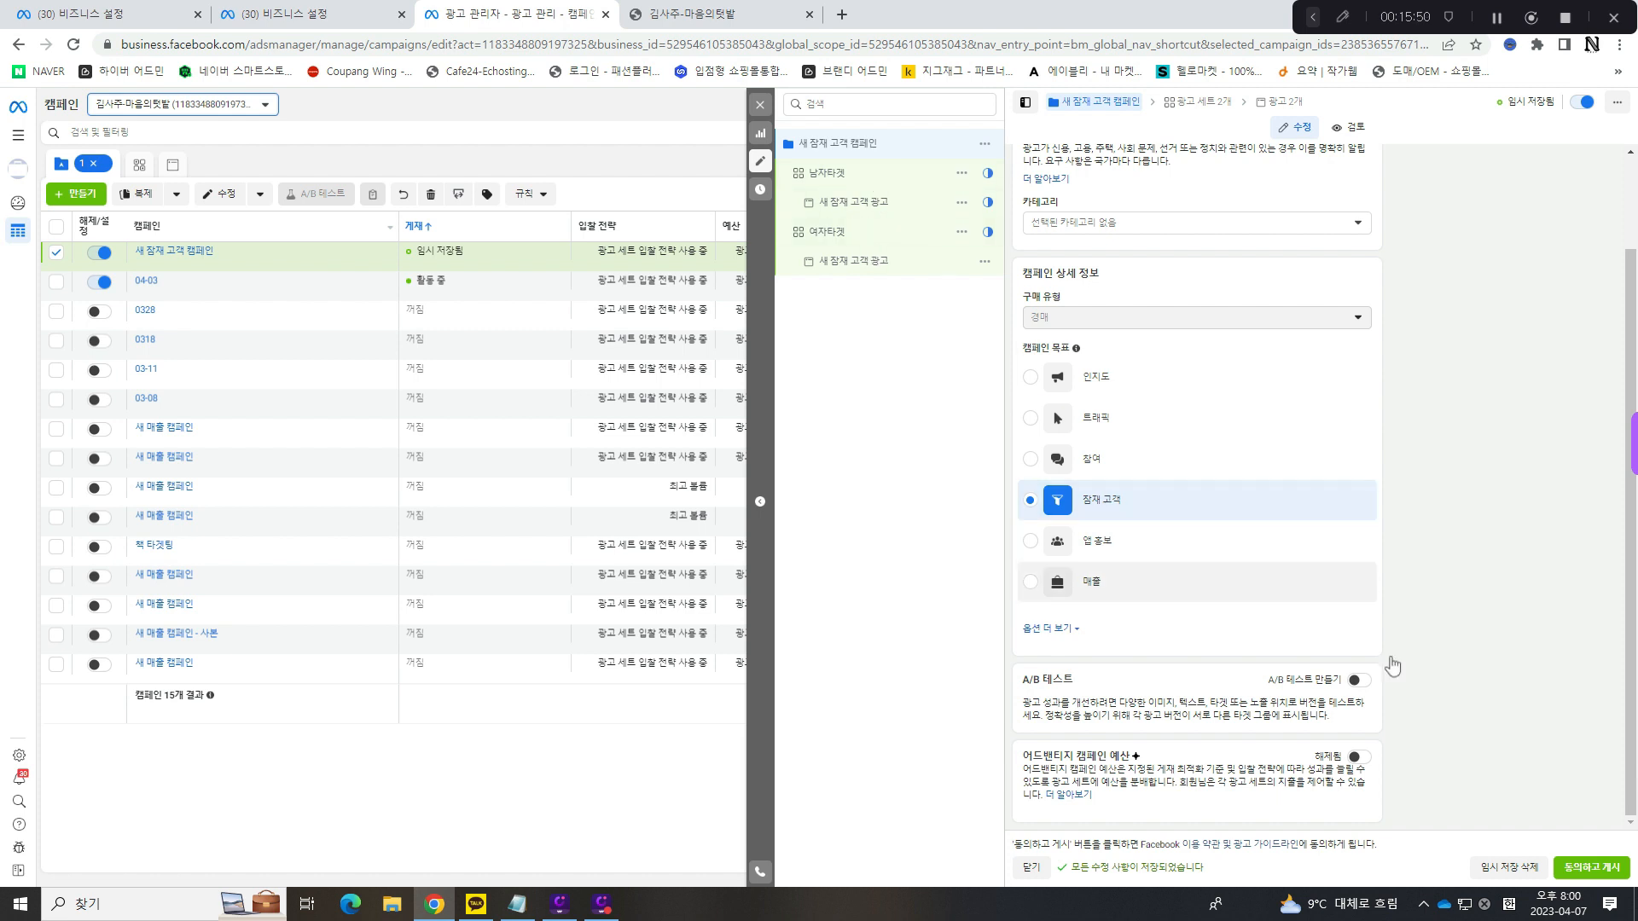
click(1359, 759)
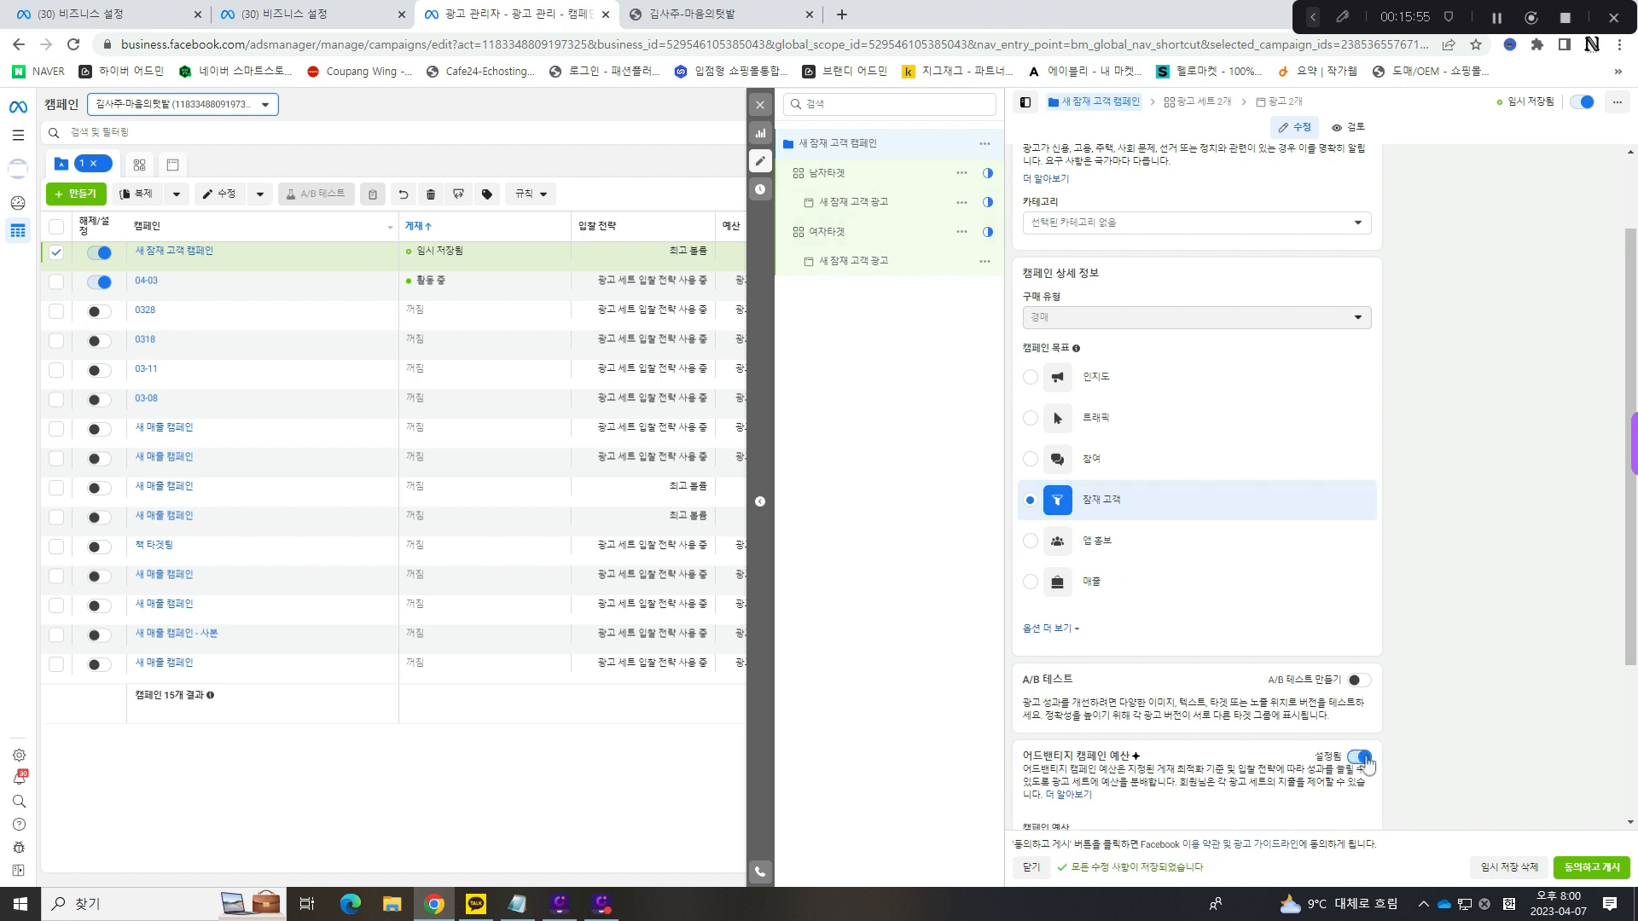
click(1362, 758)
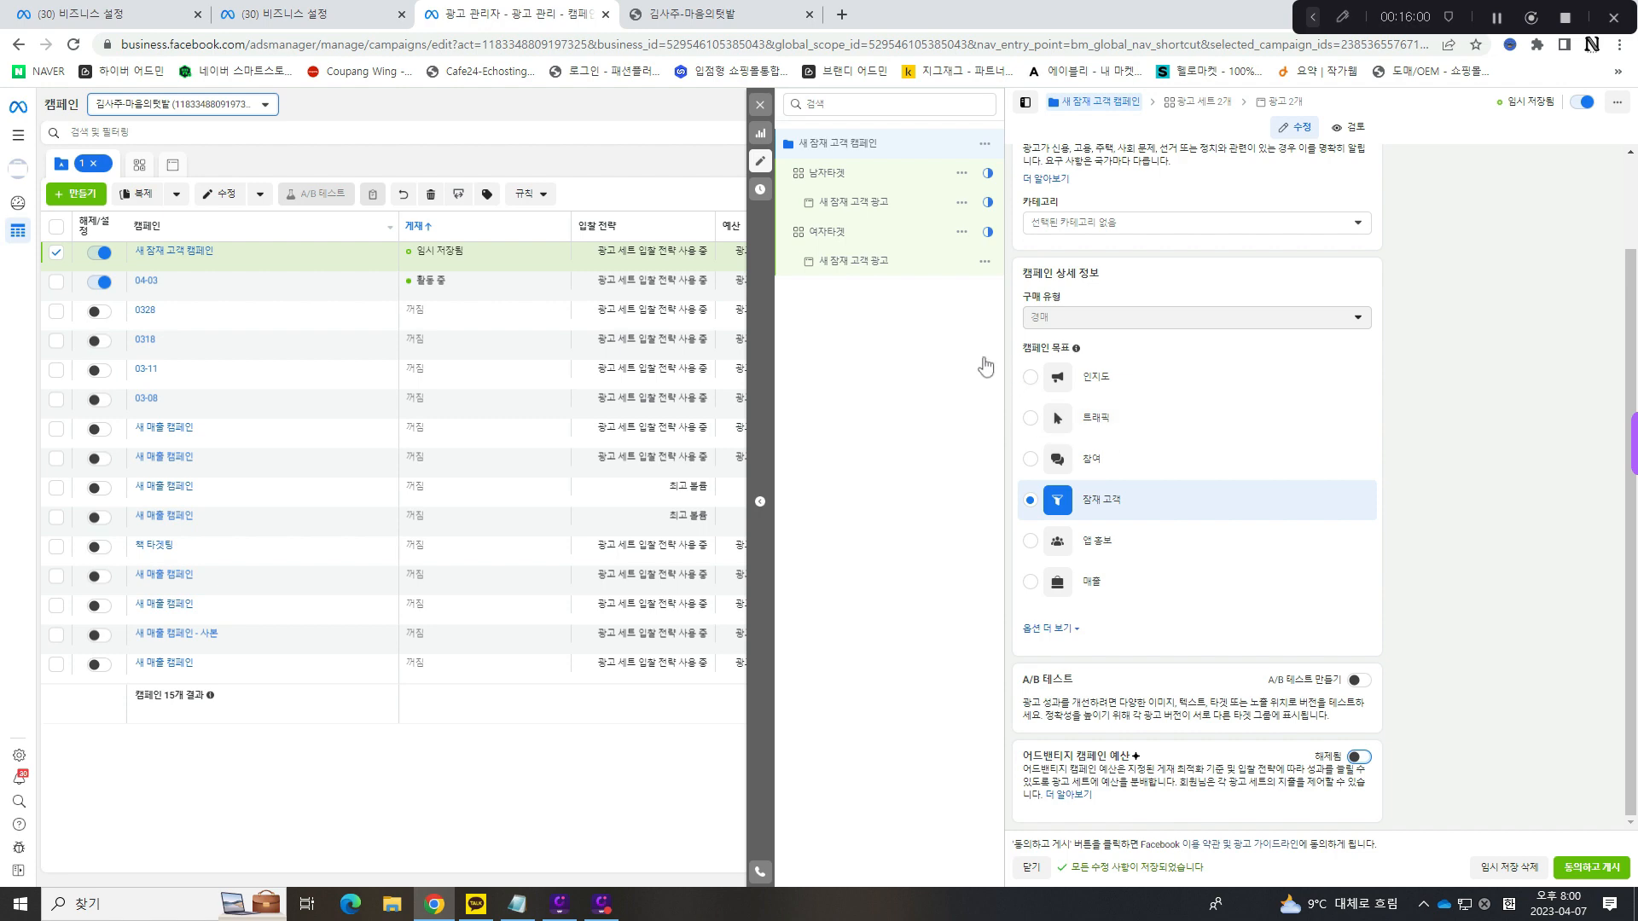
- Rename the 남자타겟 ad set as 타겟과 노출위치 설정하는부분
click(895, 185)
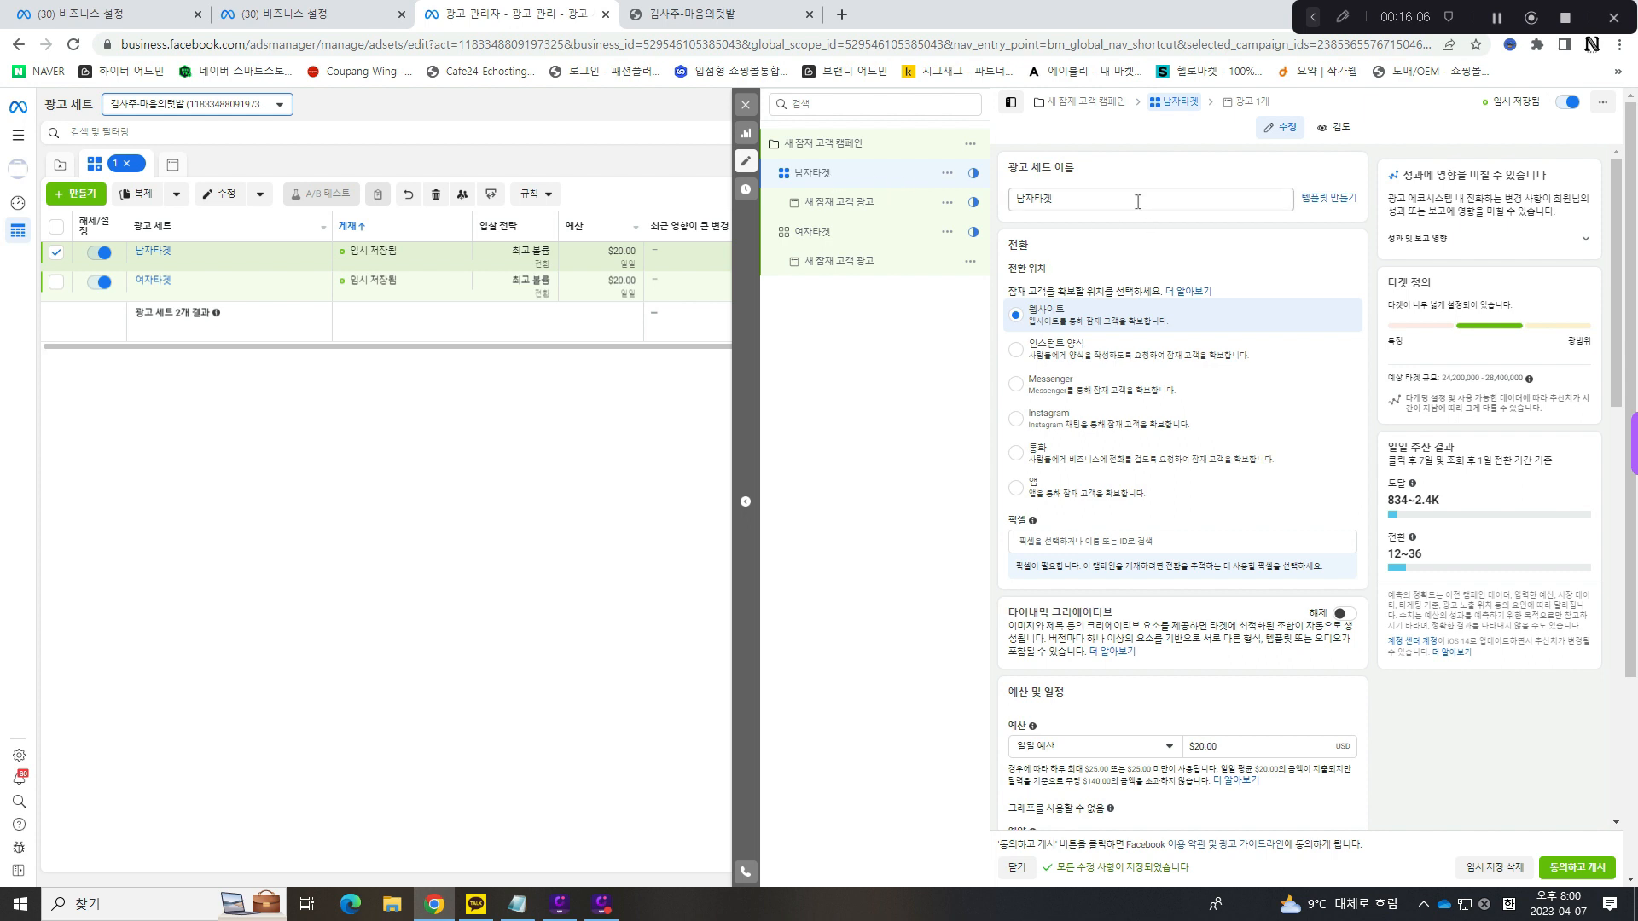
double_click(1143, 199)
text(텍)
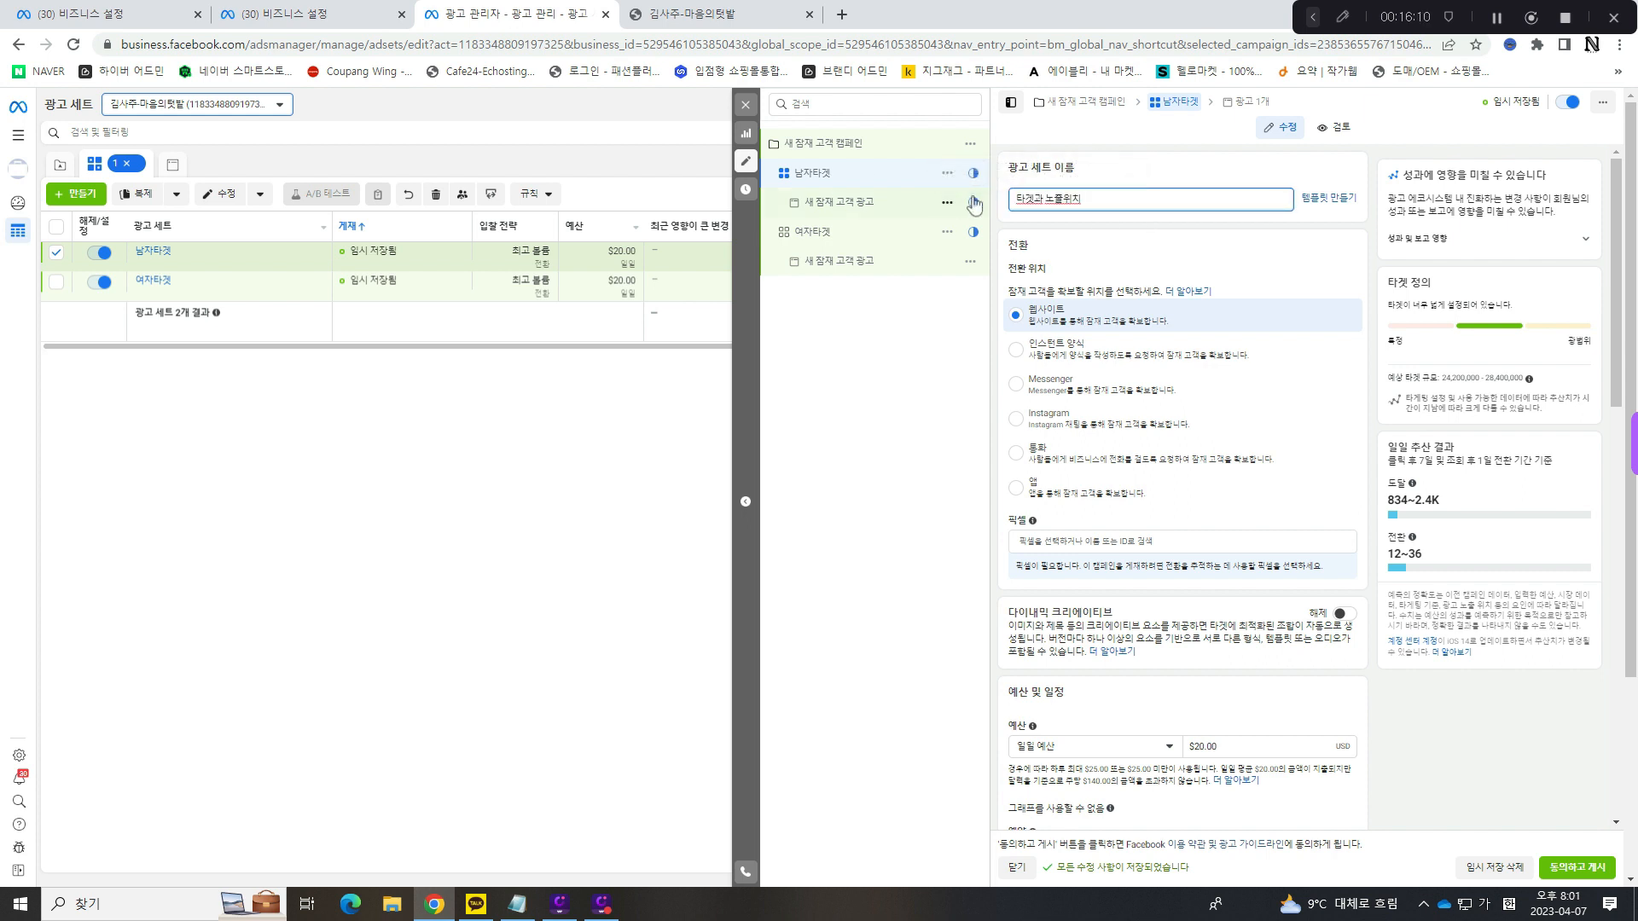
text(겟과 노출위치 설정ㅎ)
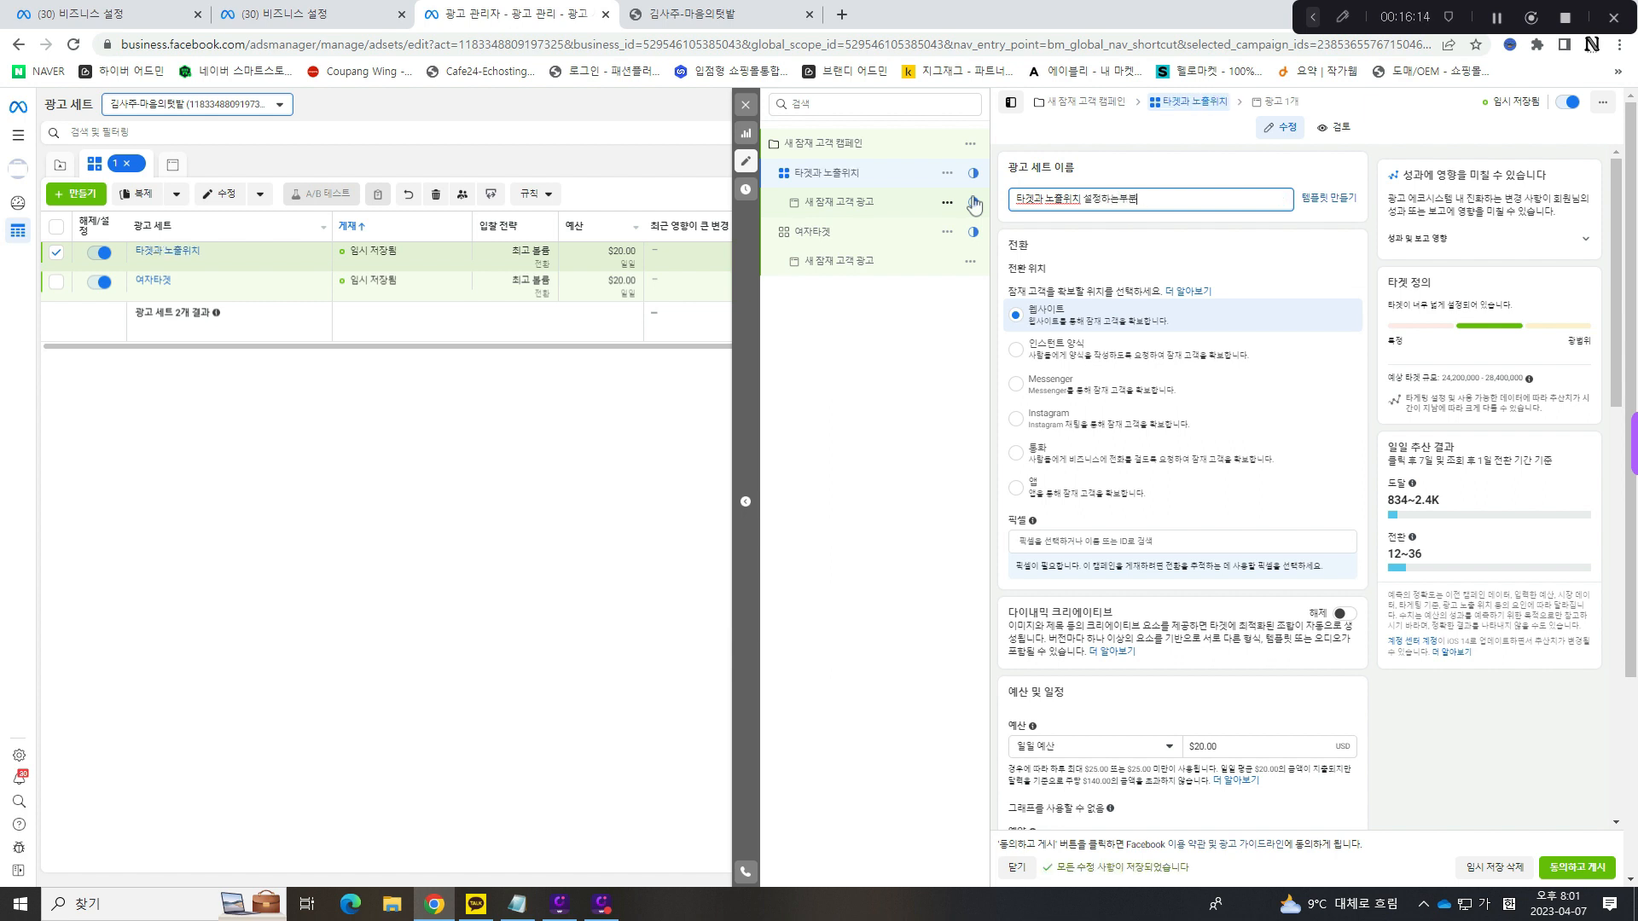
click(1379, 236)
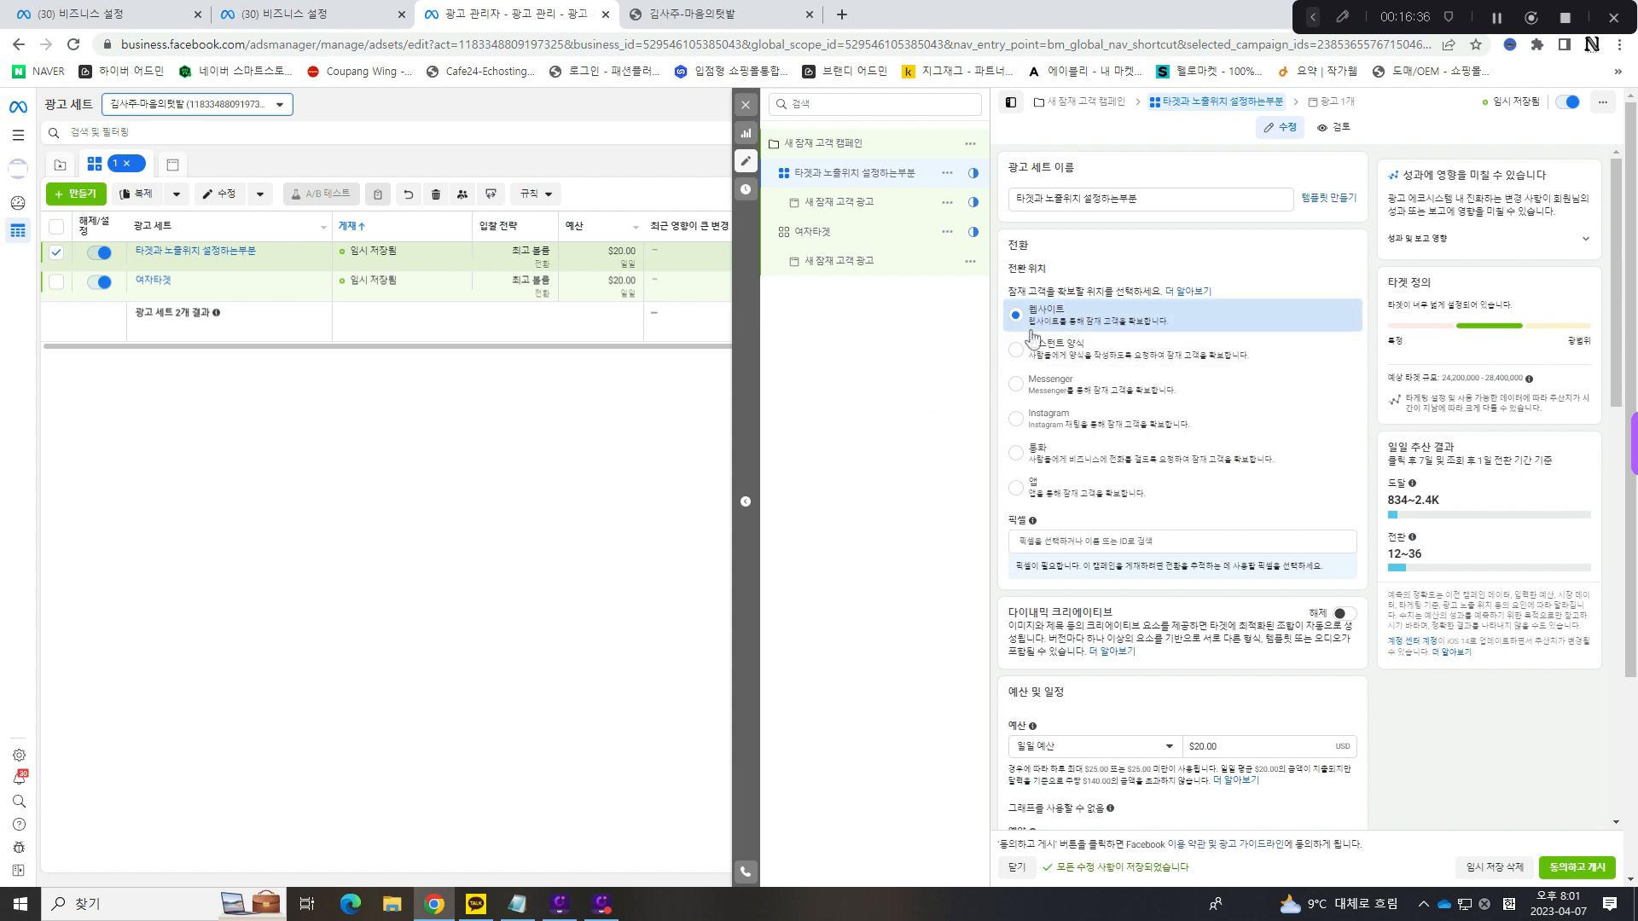
- Choose kimsaju001.1 - Meta 픽셀 as the pixel for the ad set's website conversions
scroll(1058, 345, down, 3)
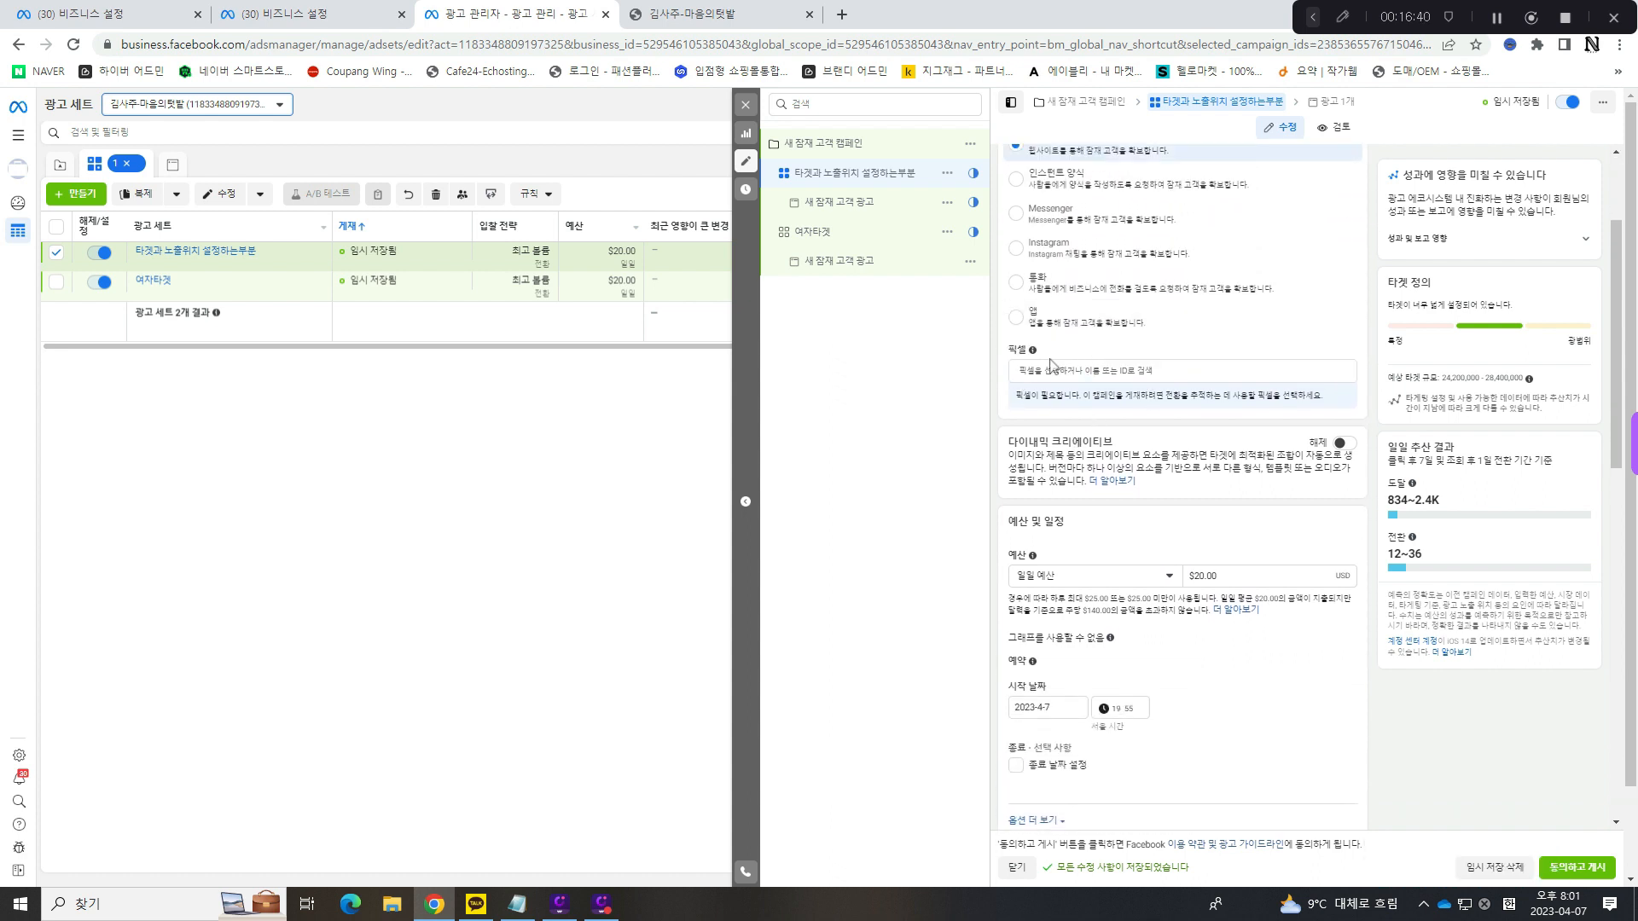
click(1070, 372)
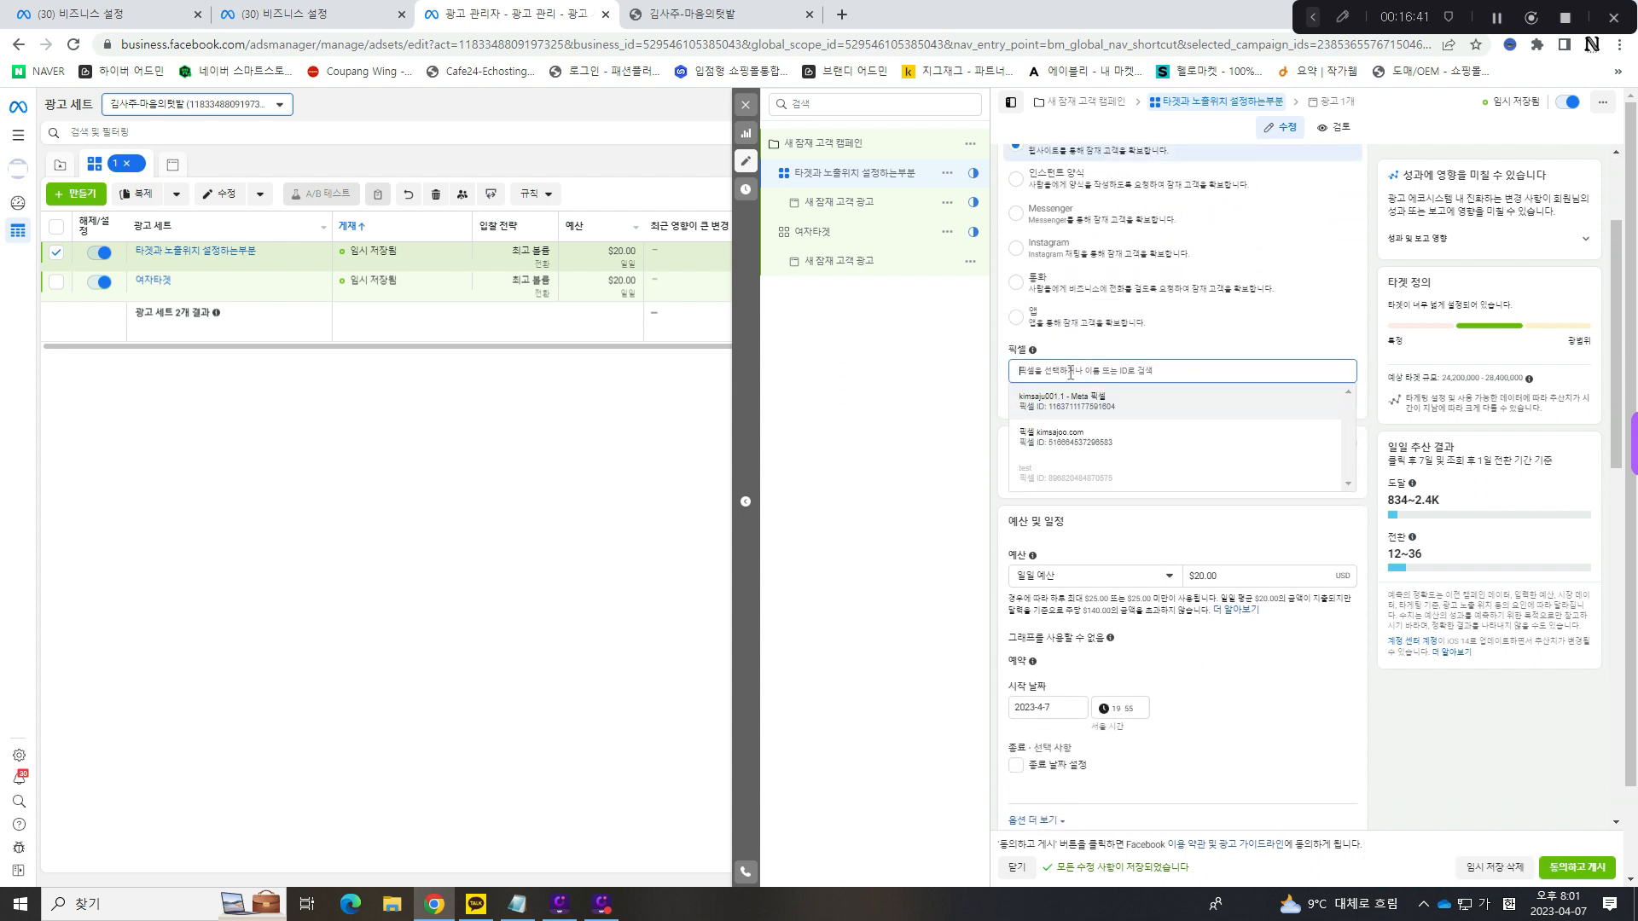
click(1097, 406)
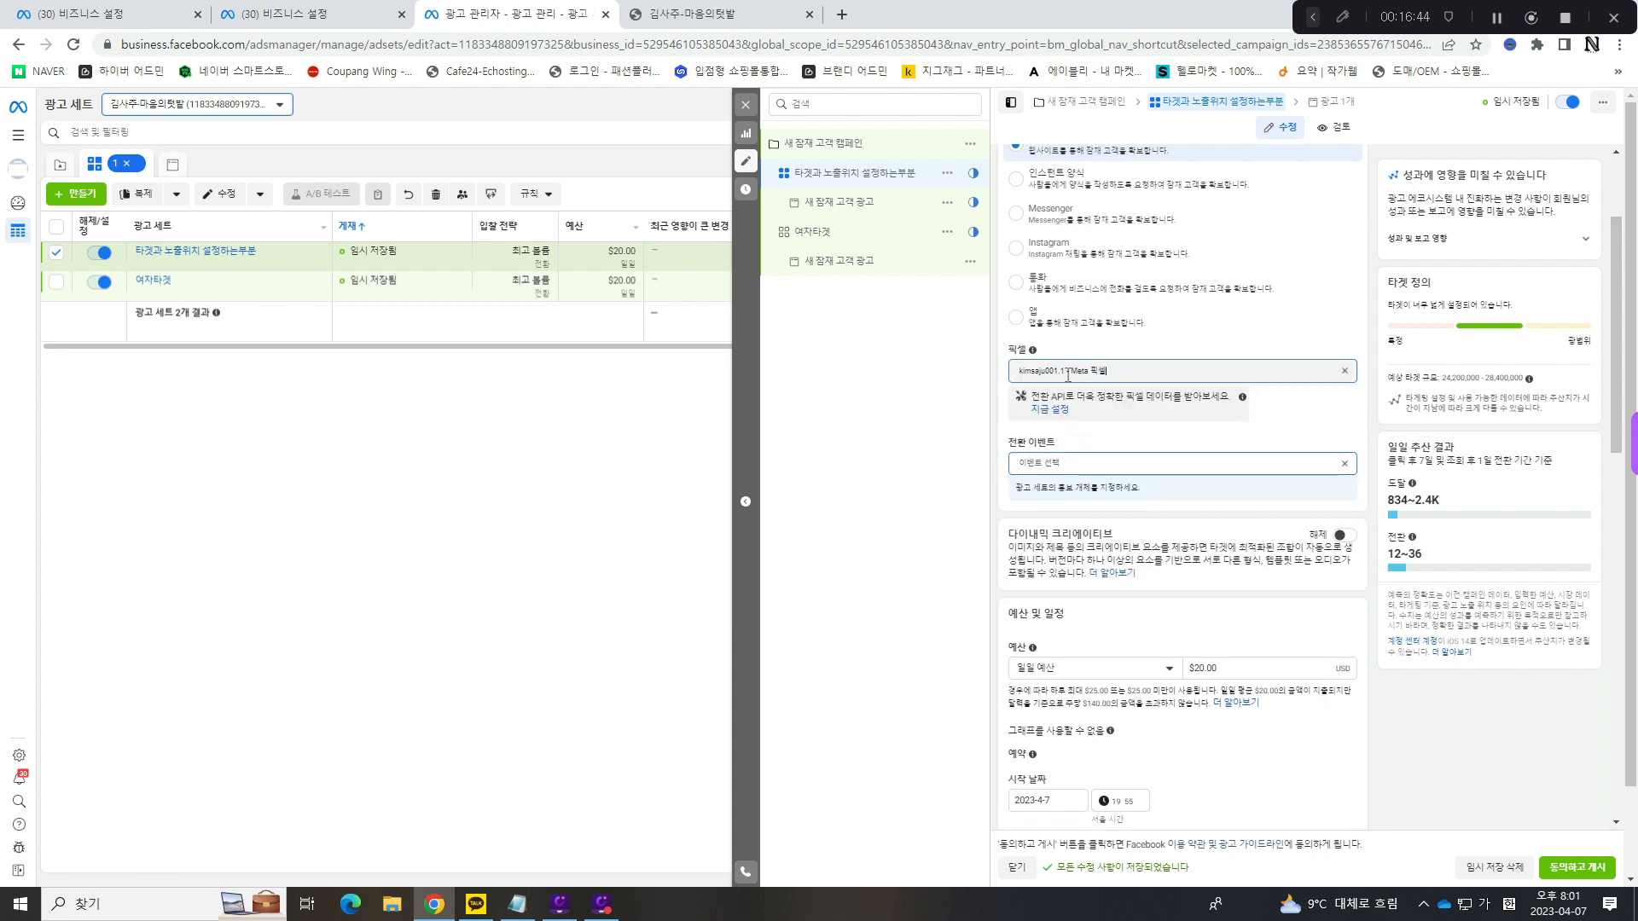
- Set the ad set's 전환 이벤트 to 요청 제출
click(1104, 461)
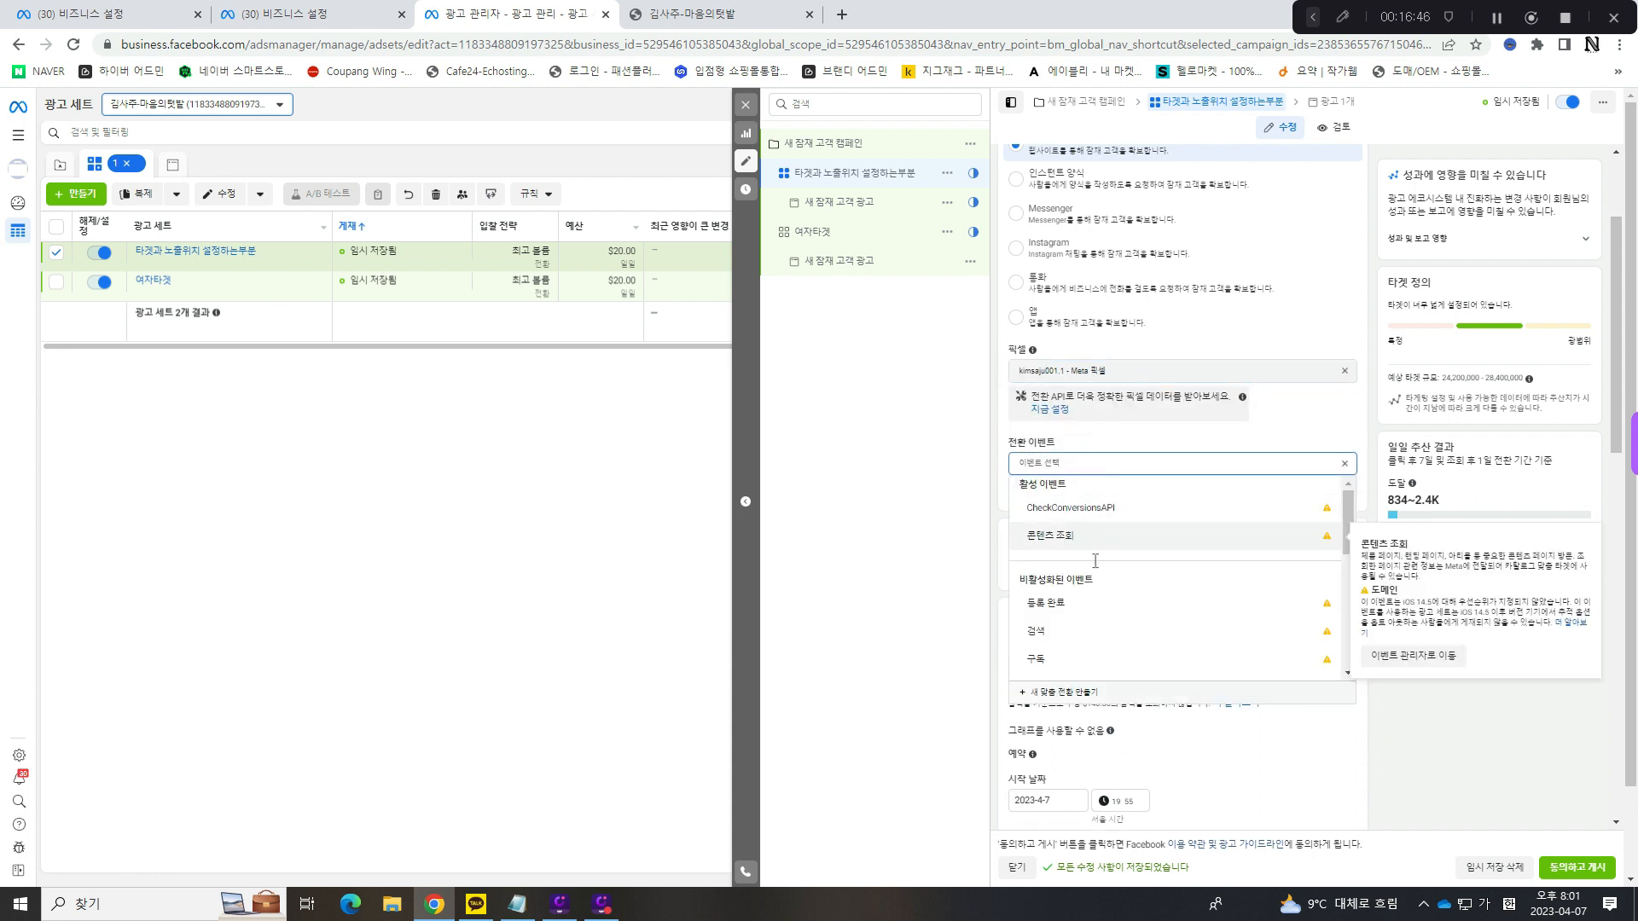
scroll(1051, 546, down, 3)
scroll(1051, 546, up, 2)
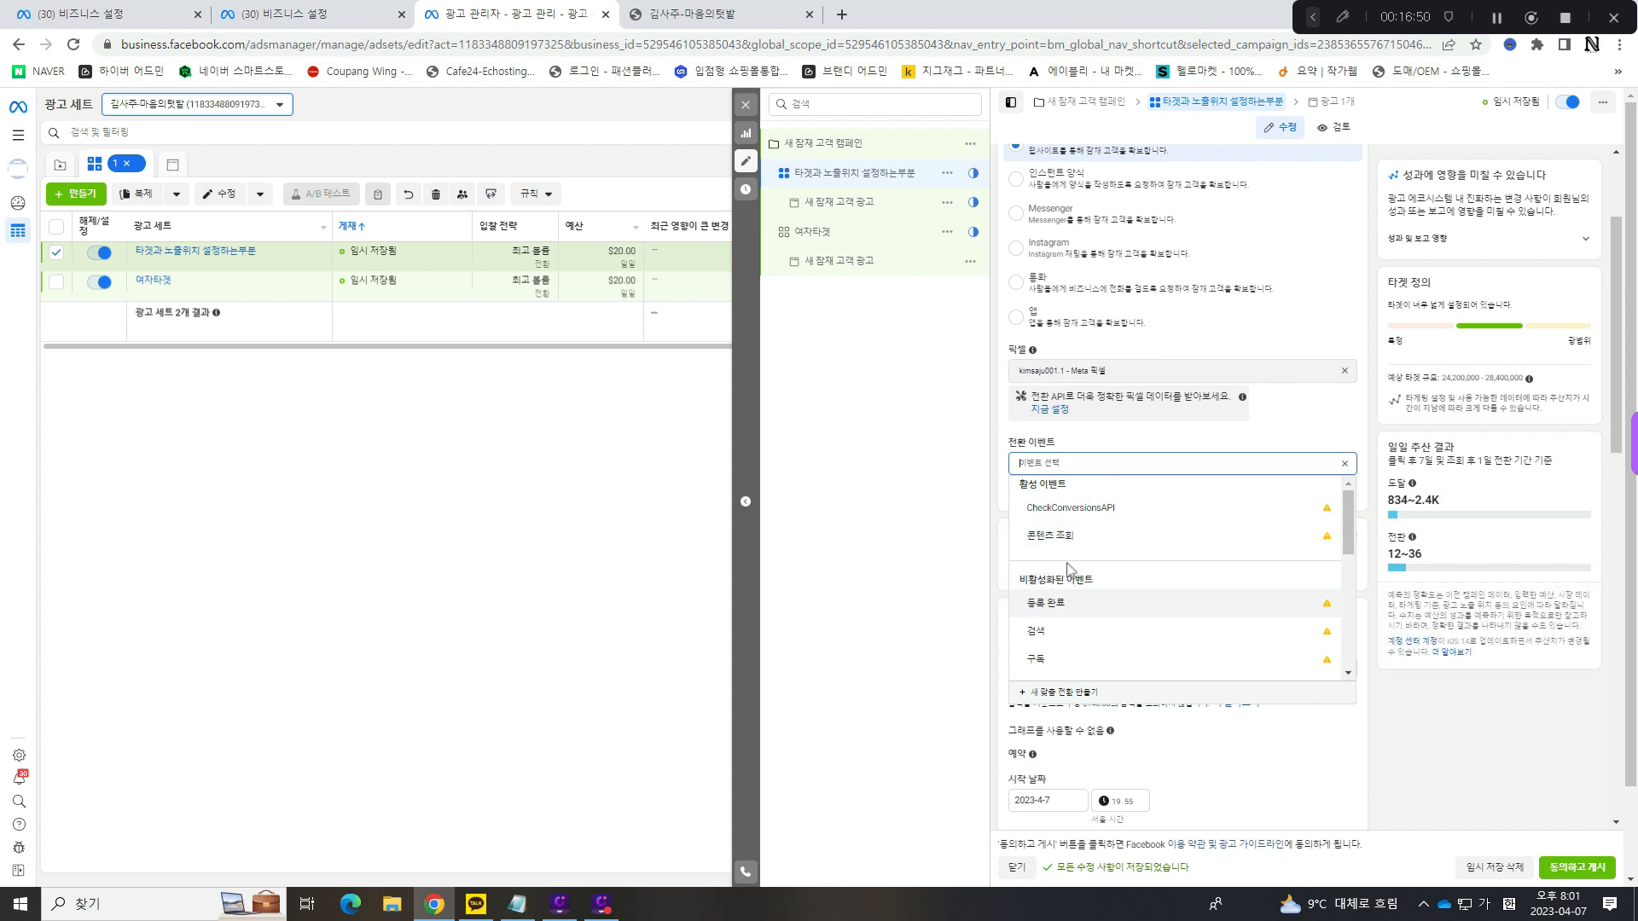
scroll(1106, 600, down, 1)
scroll(1106, 597, down, 1)
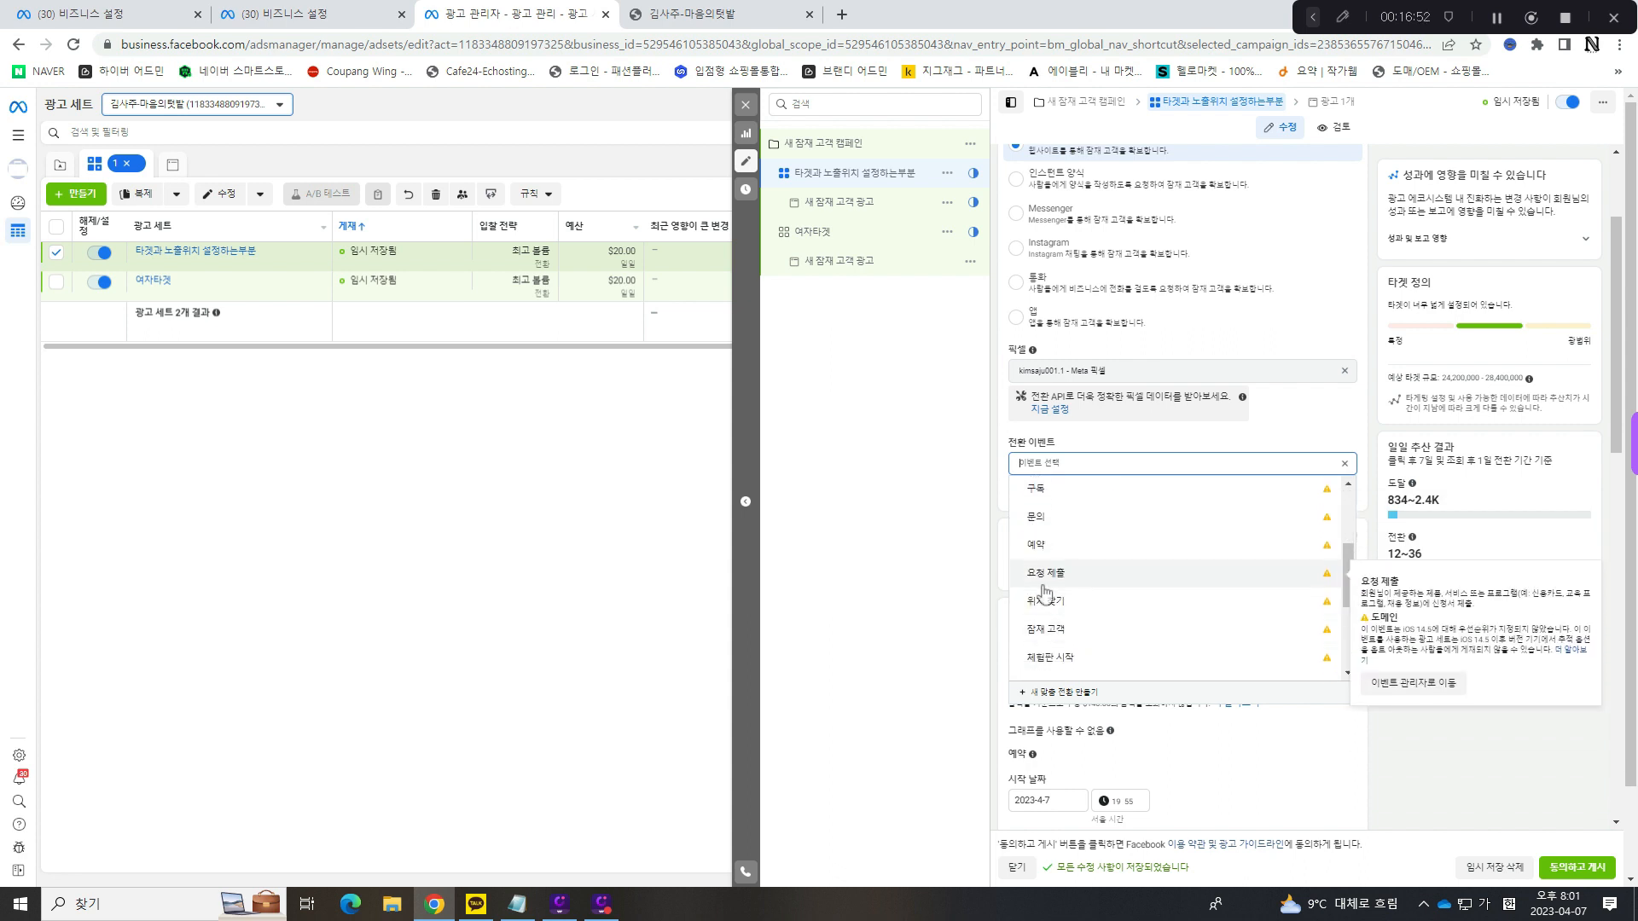
click(1057, 576)
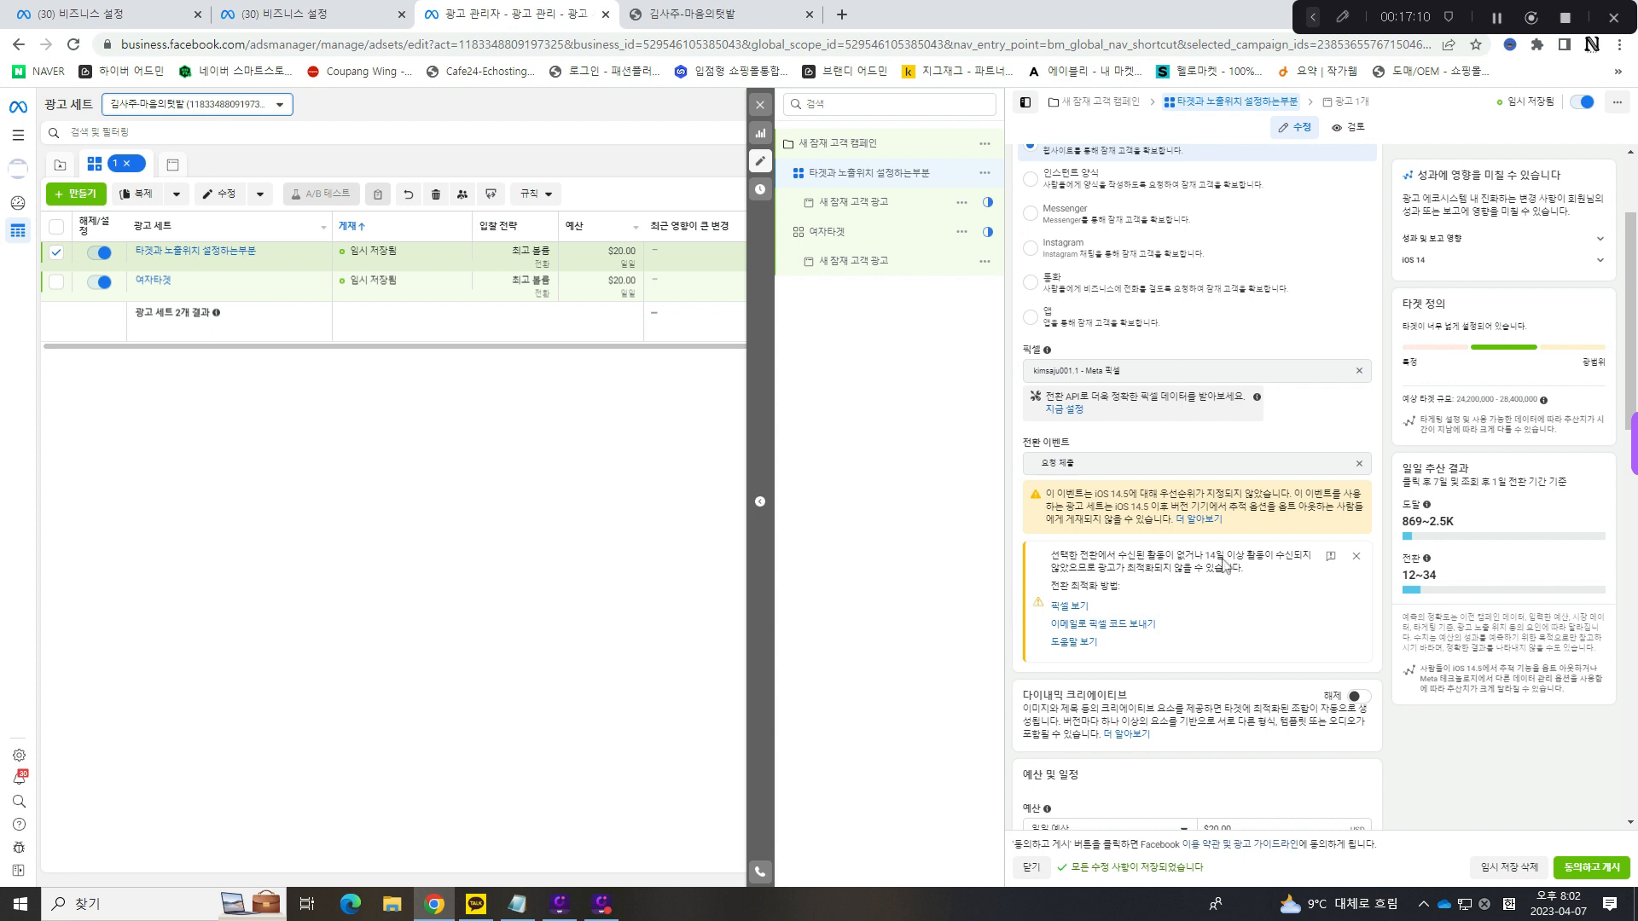
- Read through the iOS 14.5 priority warning shown for the selected conversion event
drag(1092, 495, 1158, 494)
click(1192, 493)
drag(1095, 493, 1132, 493)
click(1131, 492)
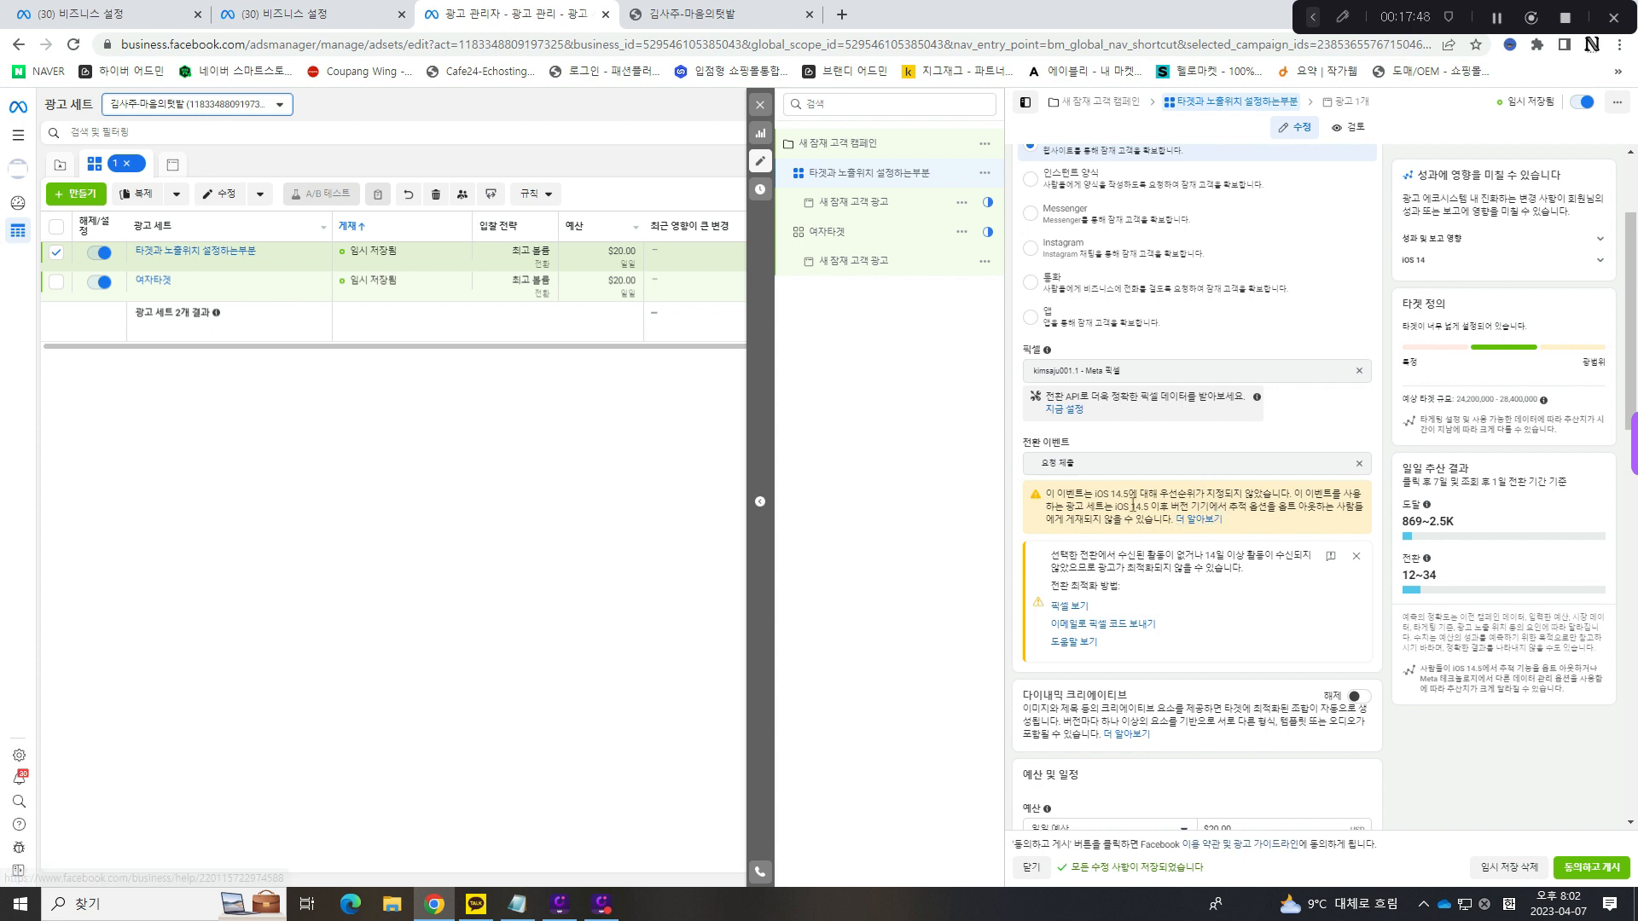
drag(1047, 495, 1233, 494)
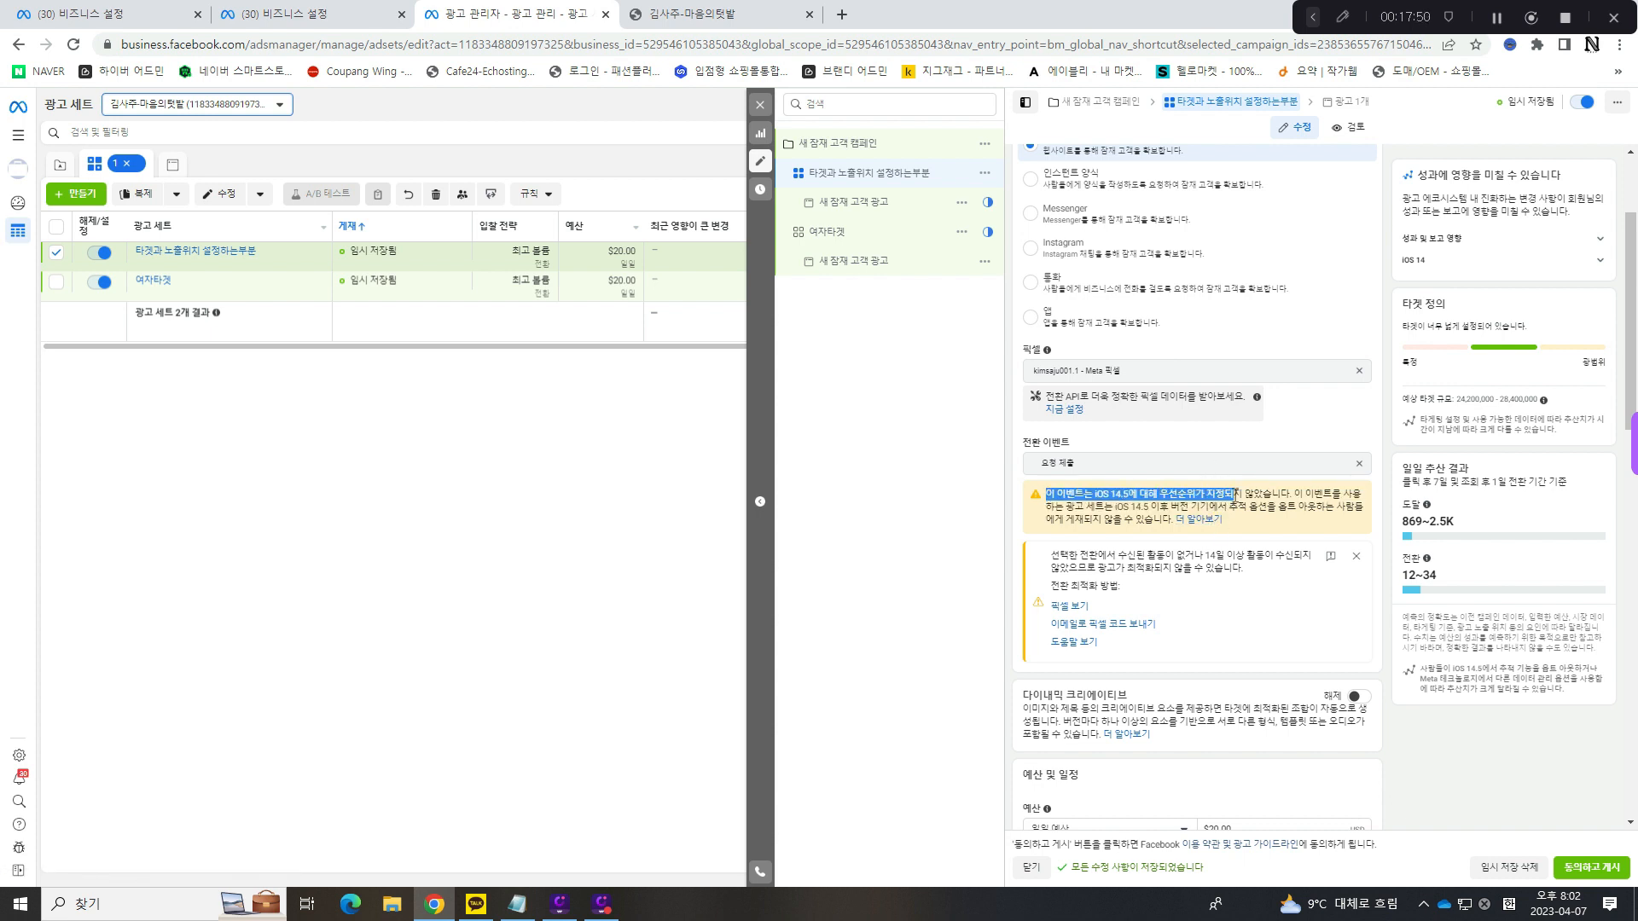
click(1237, 493)
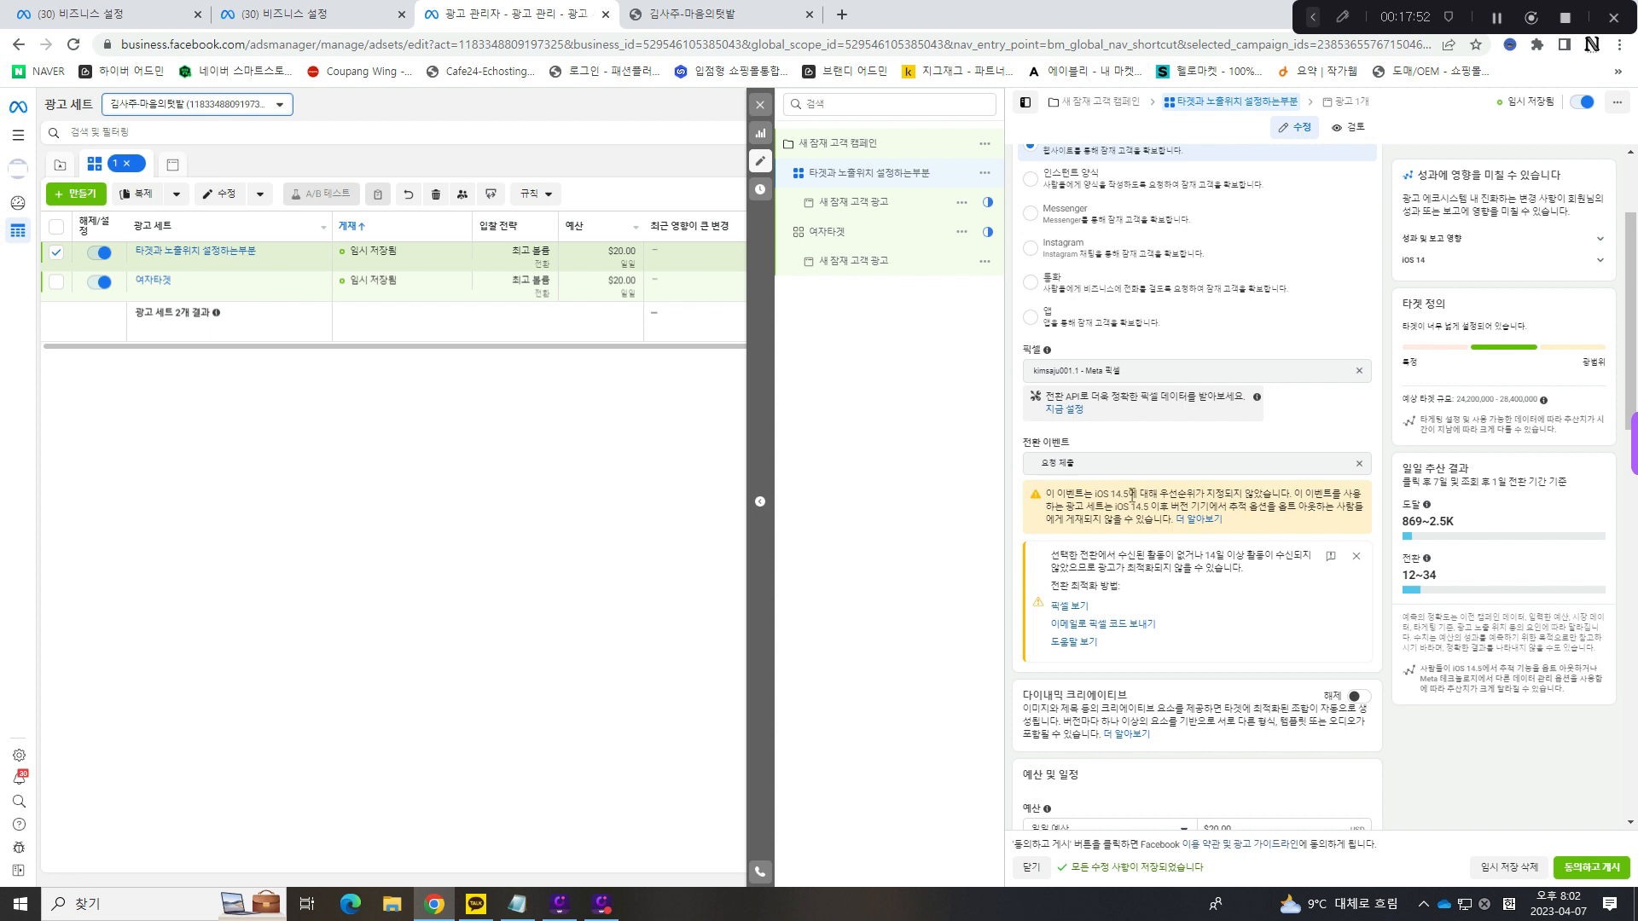
drag(1132, 493, 1226, 495)
click(1226, 494)
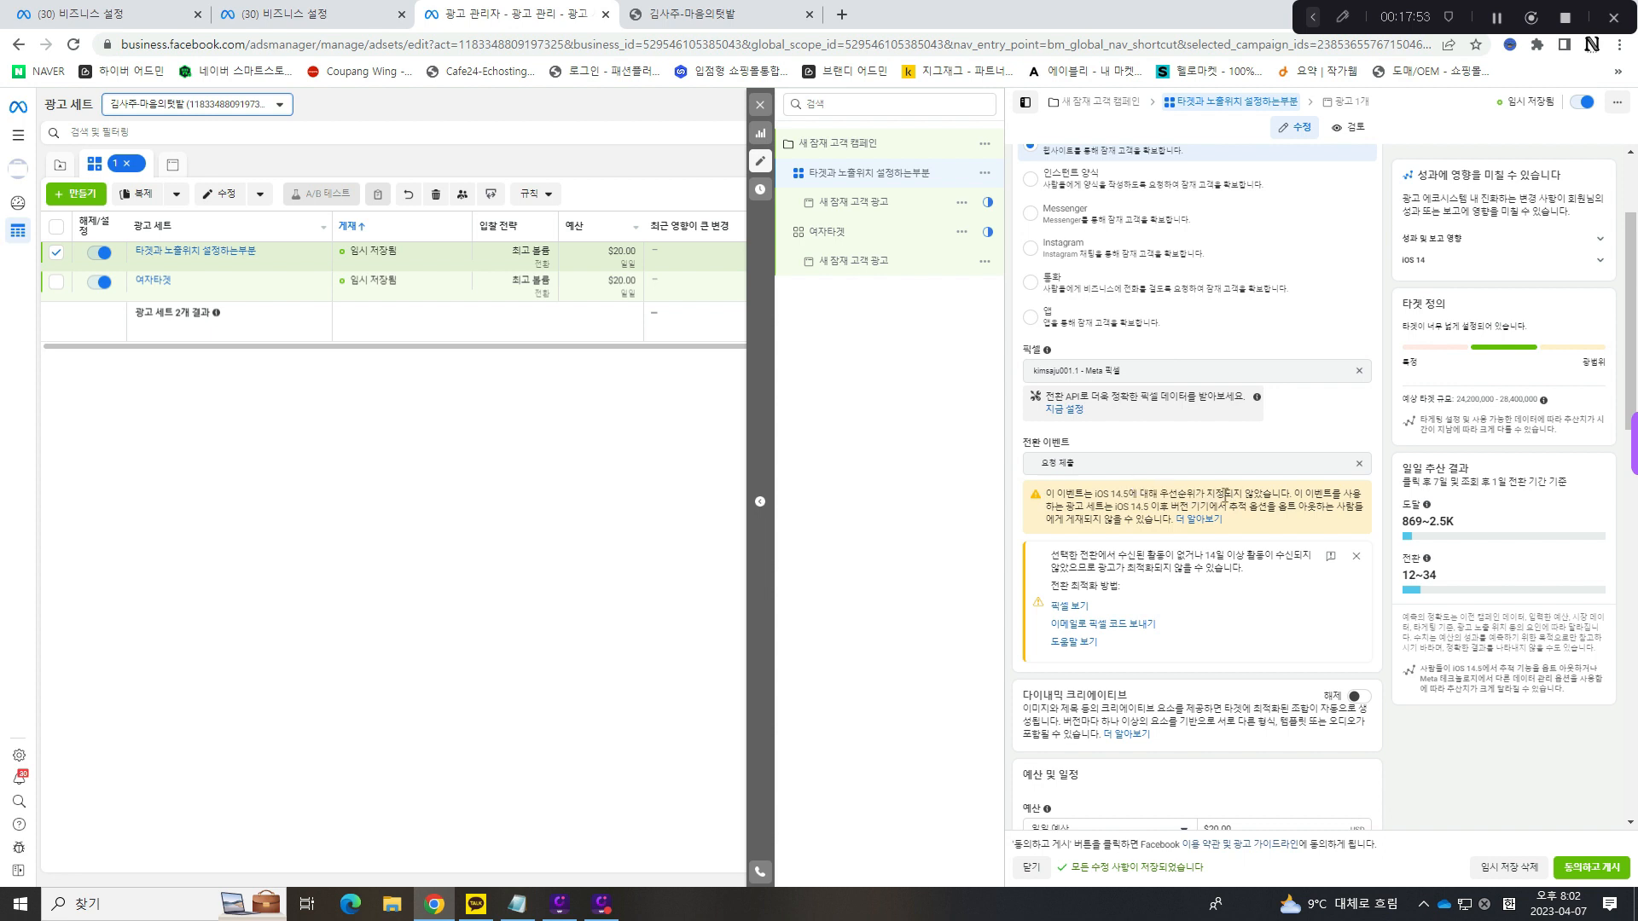
drag(1048, 494, 1294, 495)
click(1100, 495)
click(1145, 494)
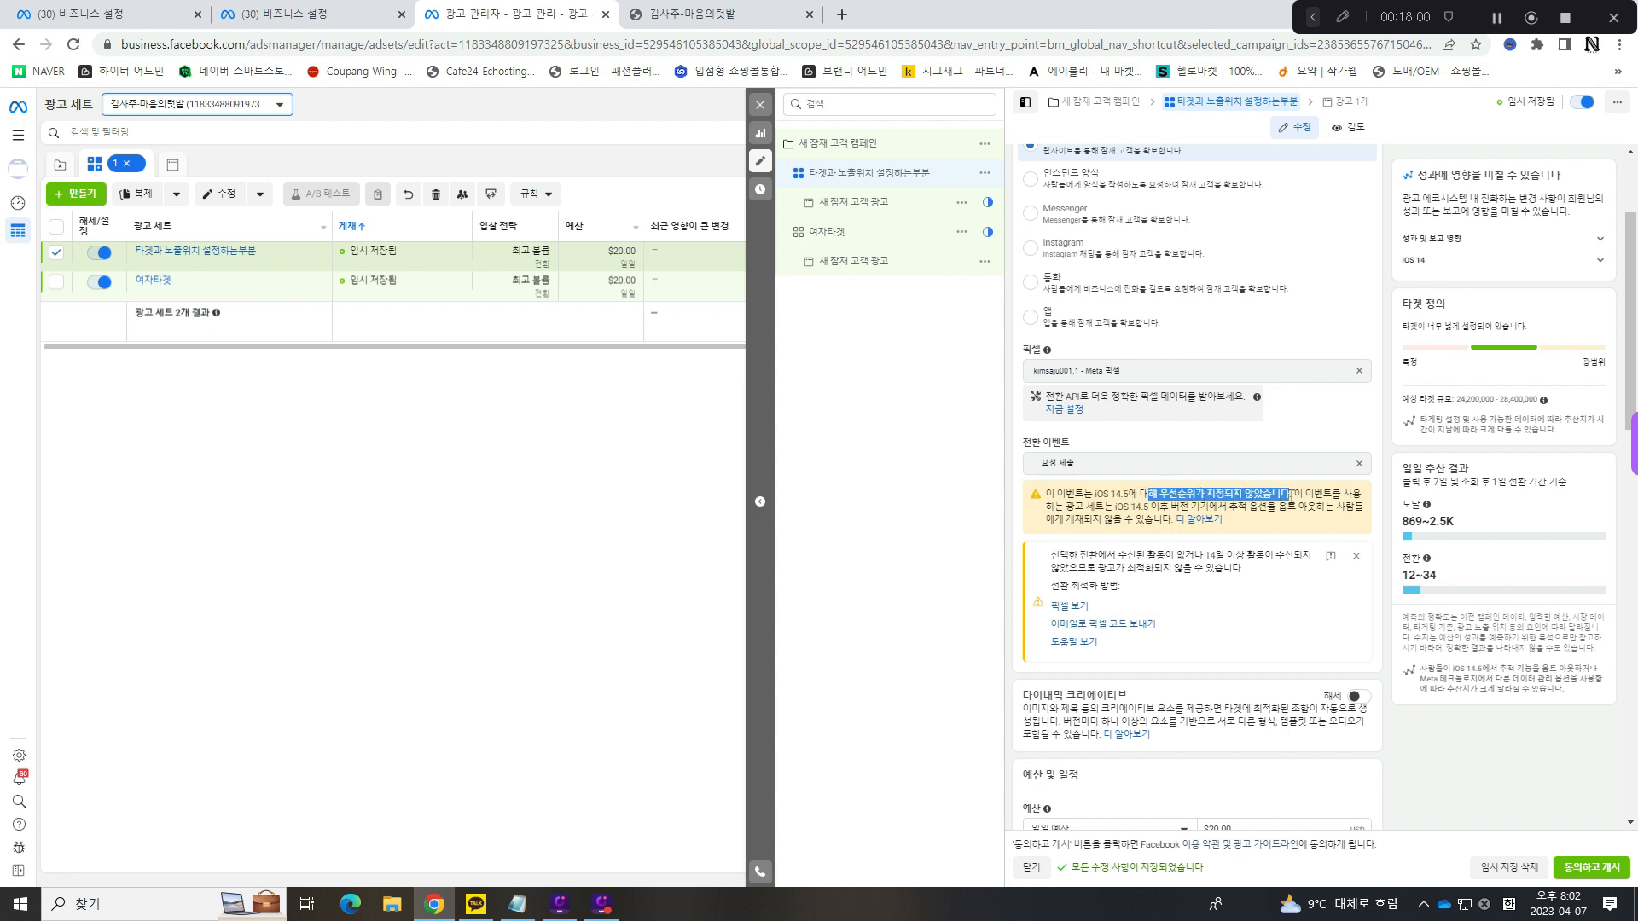
click(1295, 495)
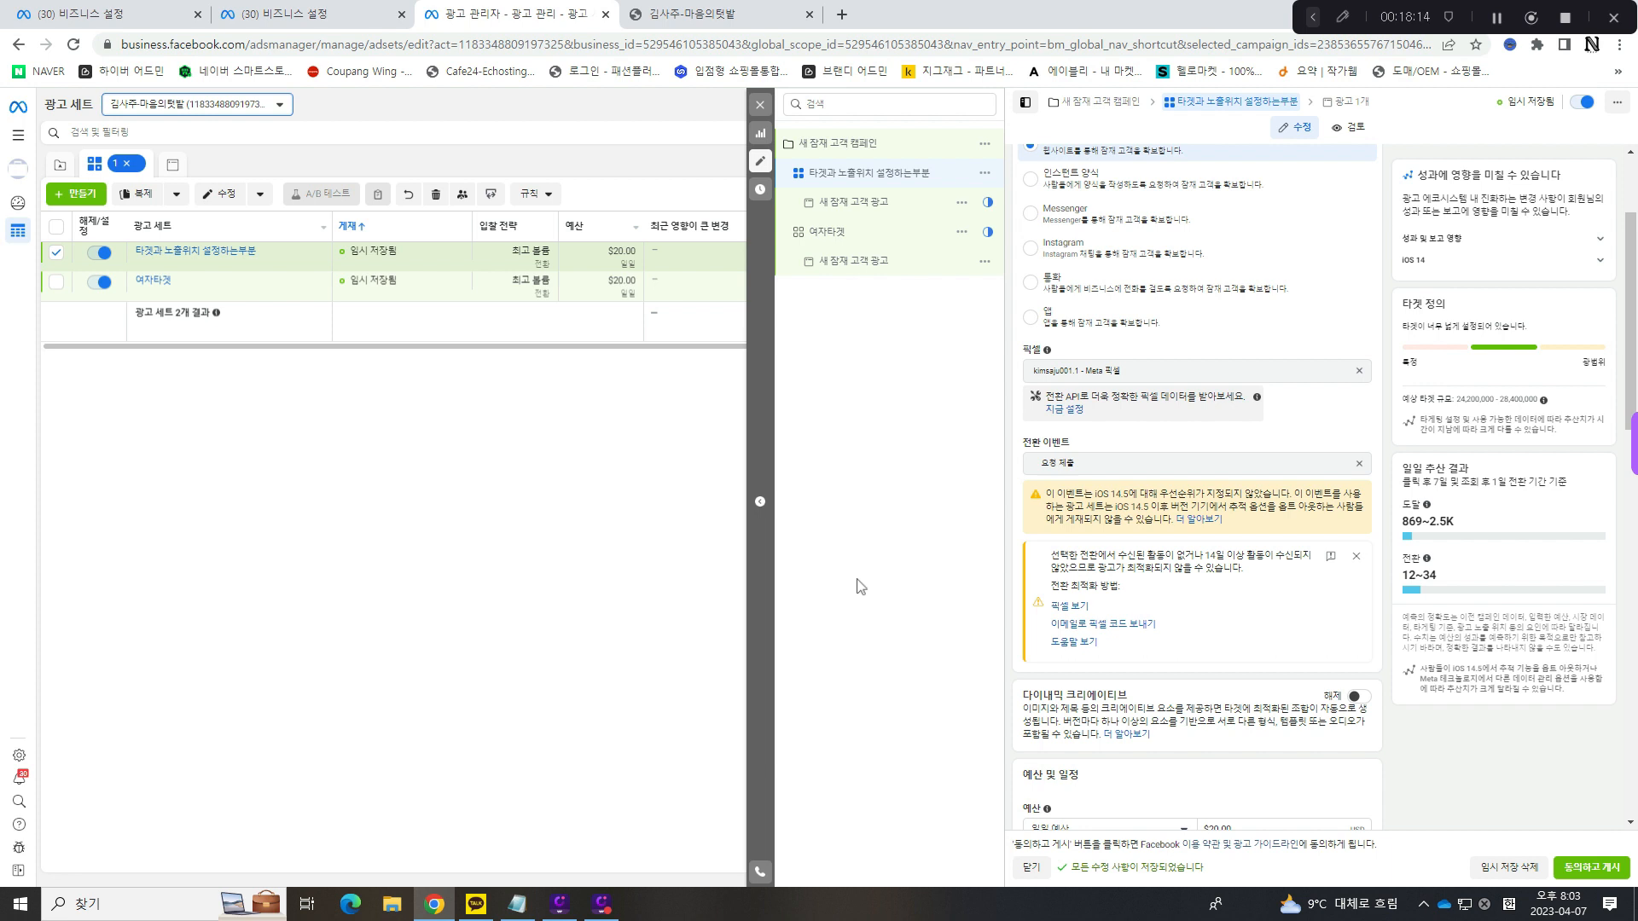
drag(1046, 495, 1225, 498)
click(1188, 494)
click(1229, 494)
click(1160, 494)
click(1174, 493)
drag(1161, 494, 1292, 496)
click(1231, 495)
triple_click(1167, 495)
click(1170, 498)
drag(1045, 495, 1314, 515)
click(1156, 506)
drag(1114, 506, 1364, 508)
click(1263, 506)
click(1154, 519)
drag(1168, 521, 1067, 520)
click(1068, 520)
- Read the notice about the selected conversion's recent activity and ad optimization
scroll(1169, 431, down, 2)
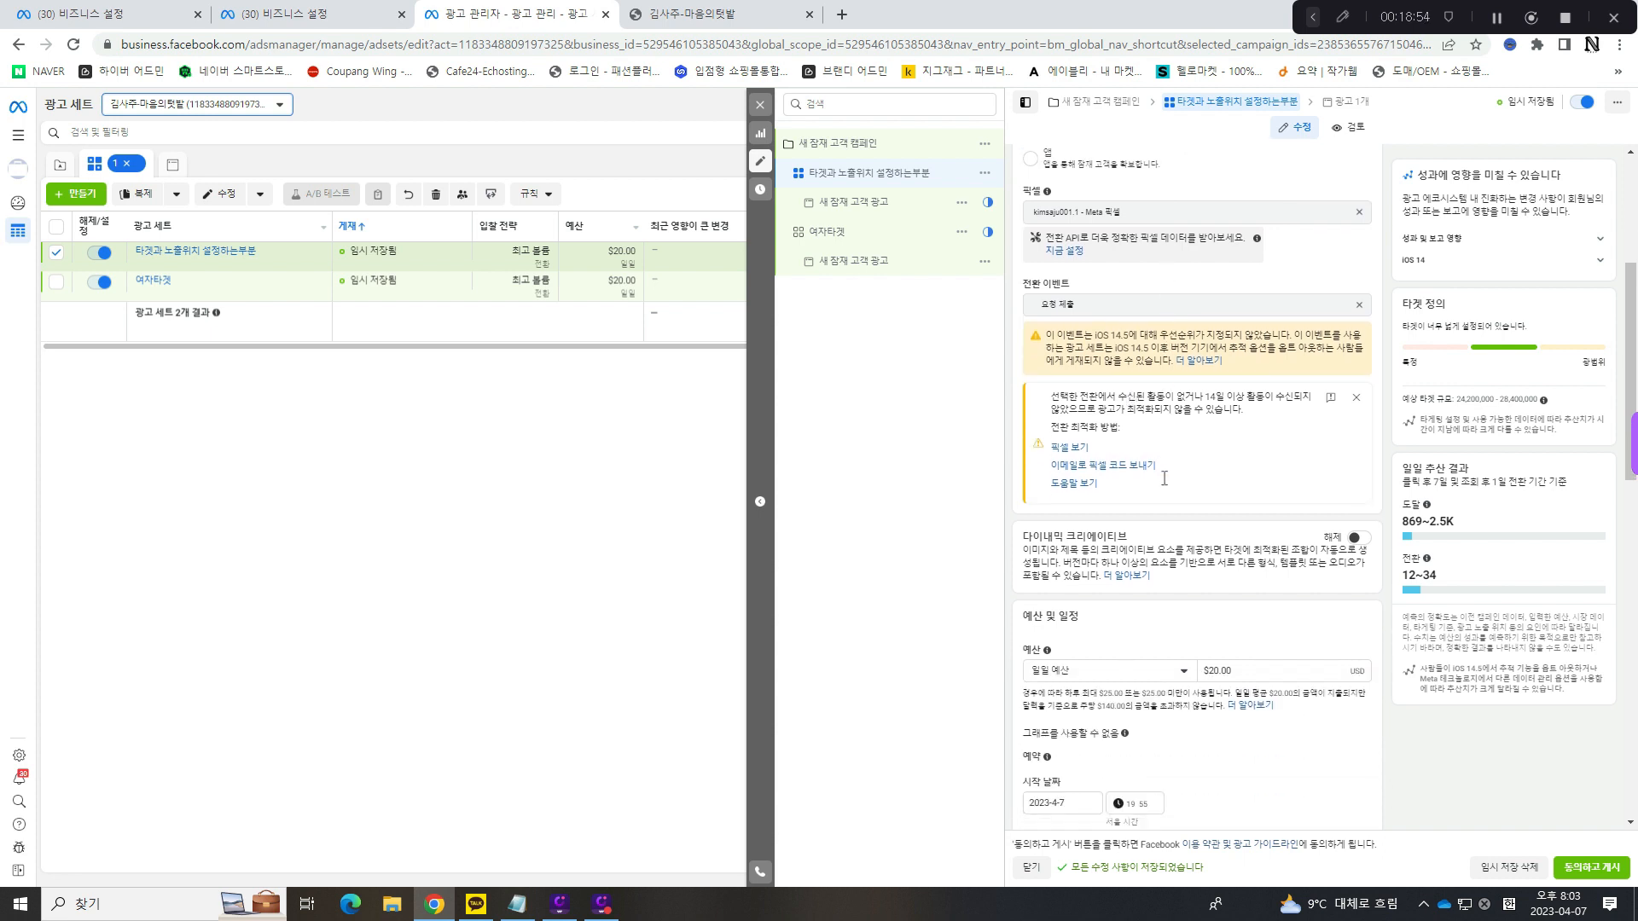
drag(1051, 385, 1289, 385)
click(1211, 386)
drag(1087, 397, 1234, 398)
click(1236, 398)
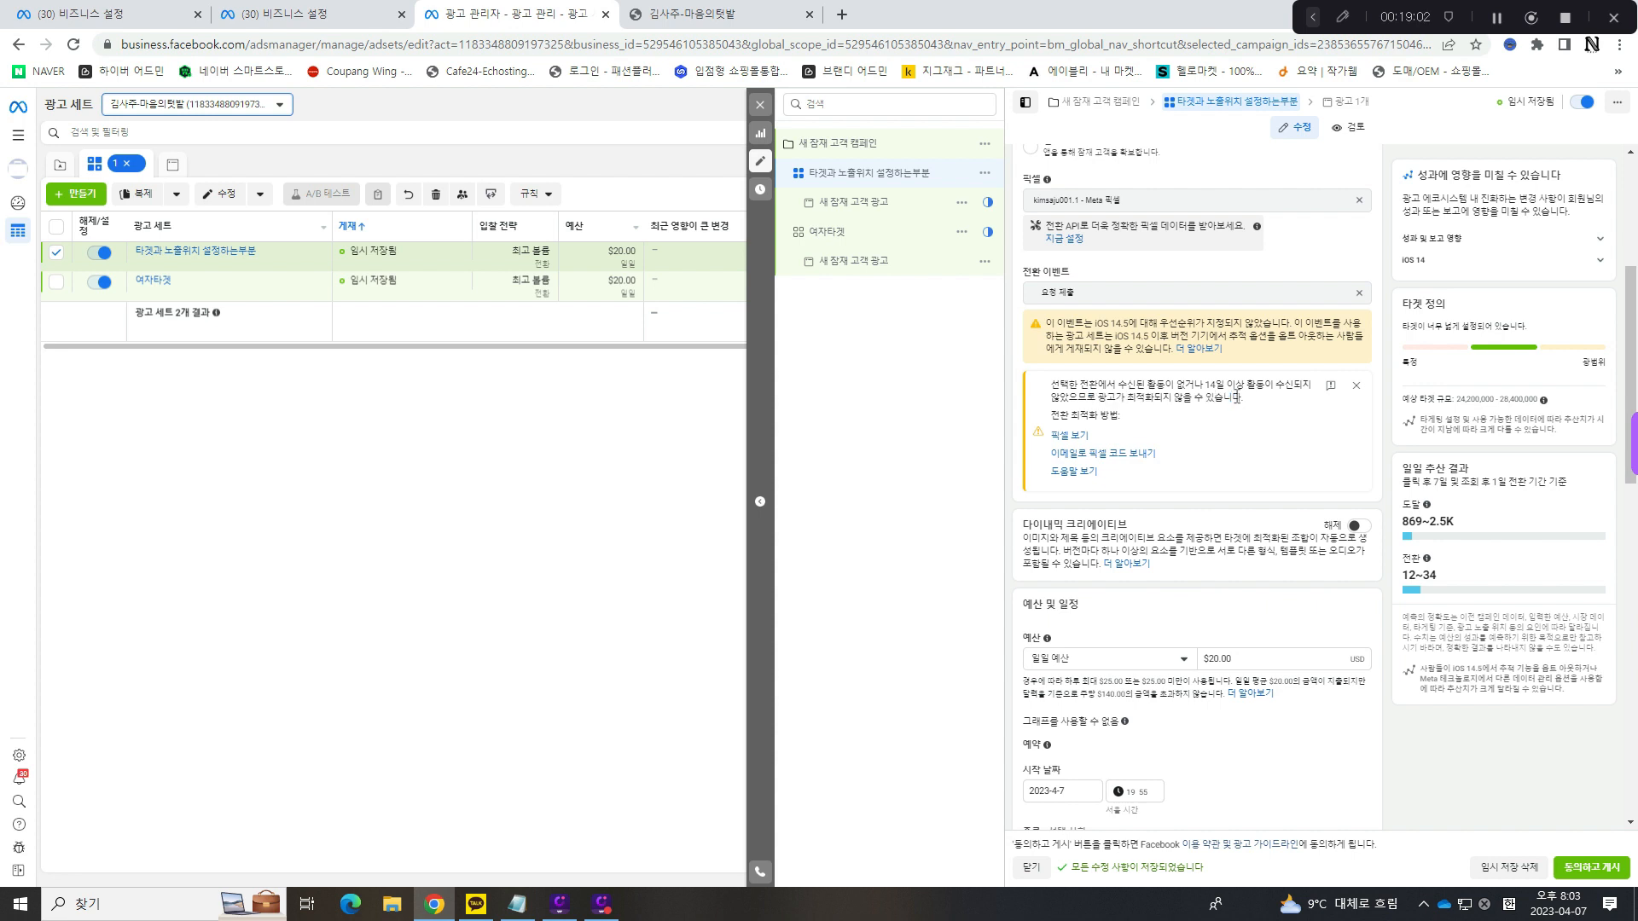
scroll(1233, 402, down, 2)
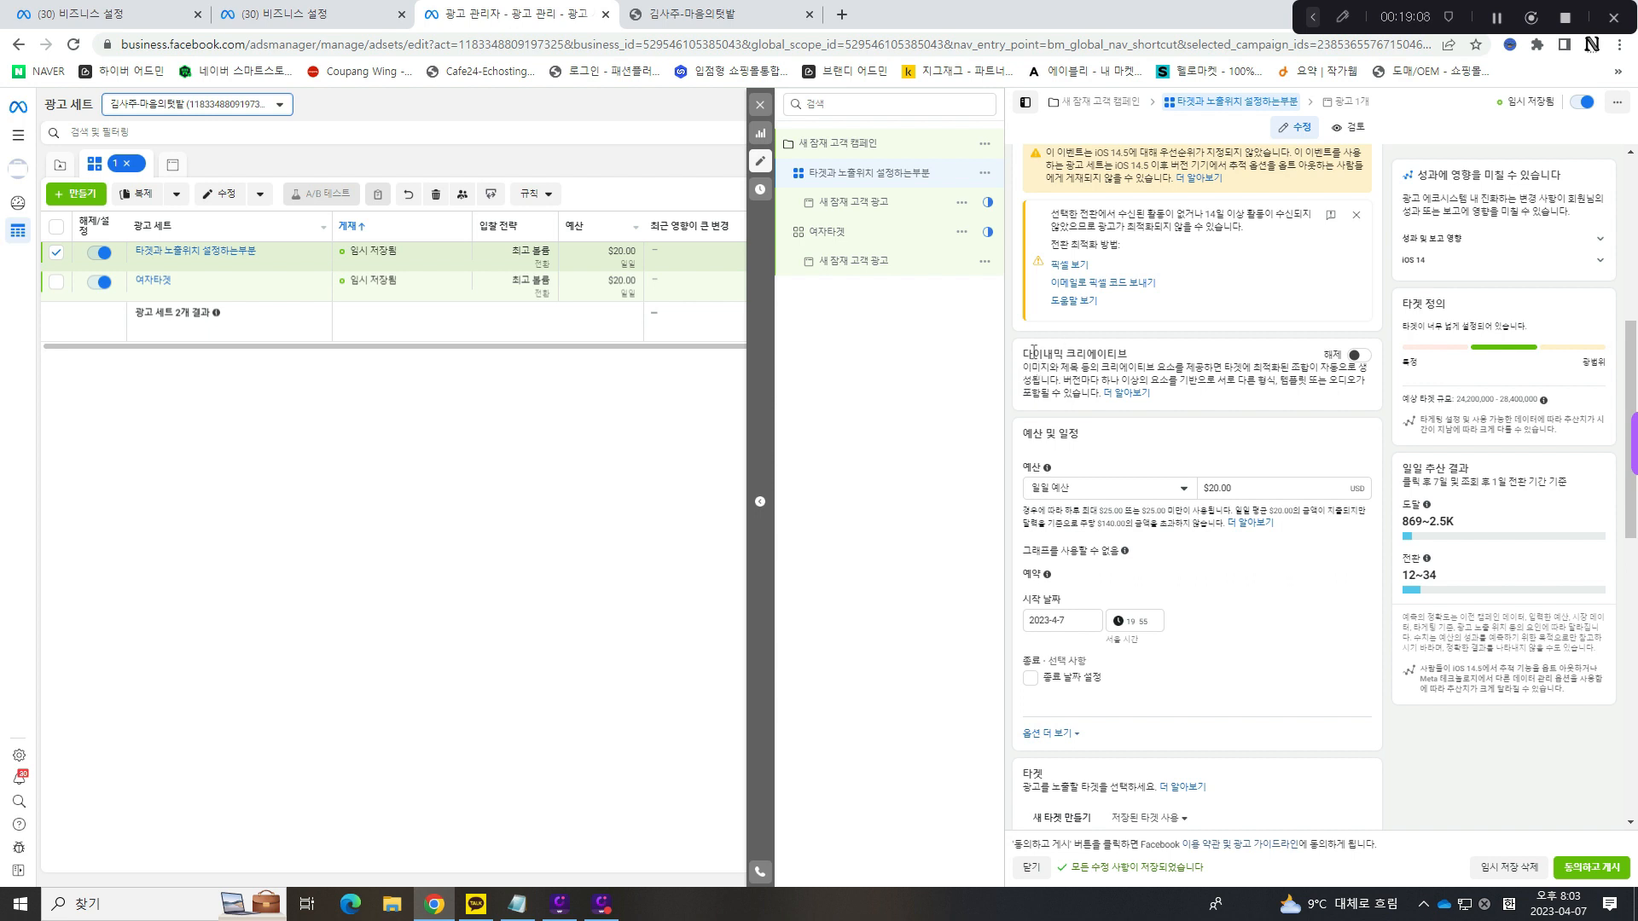
- Read the description of the ad set's 다이내믹 크리에이티브 option
drag(1033, 351, 1360, 369)
click(1125, 359)
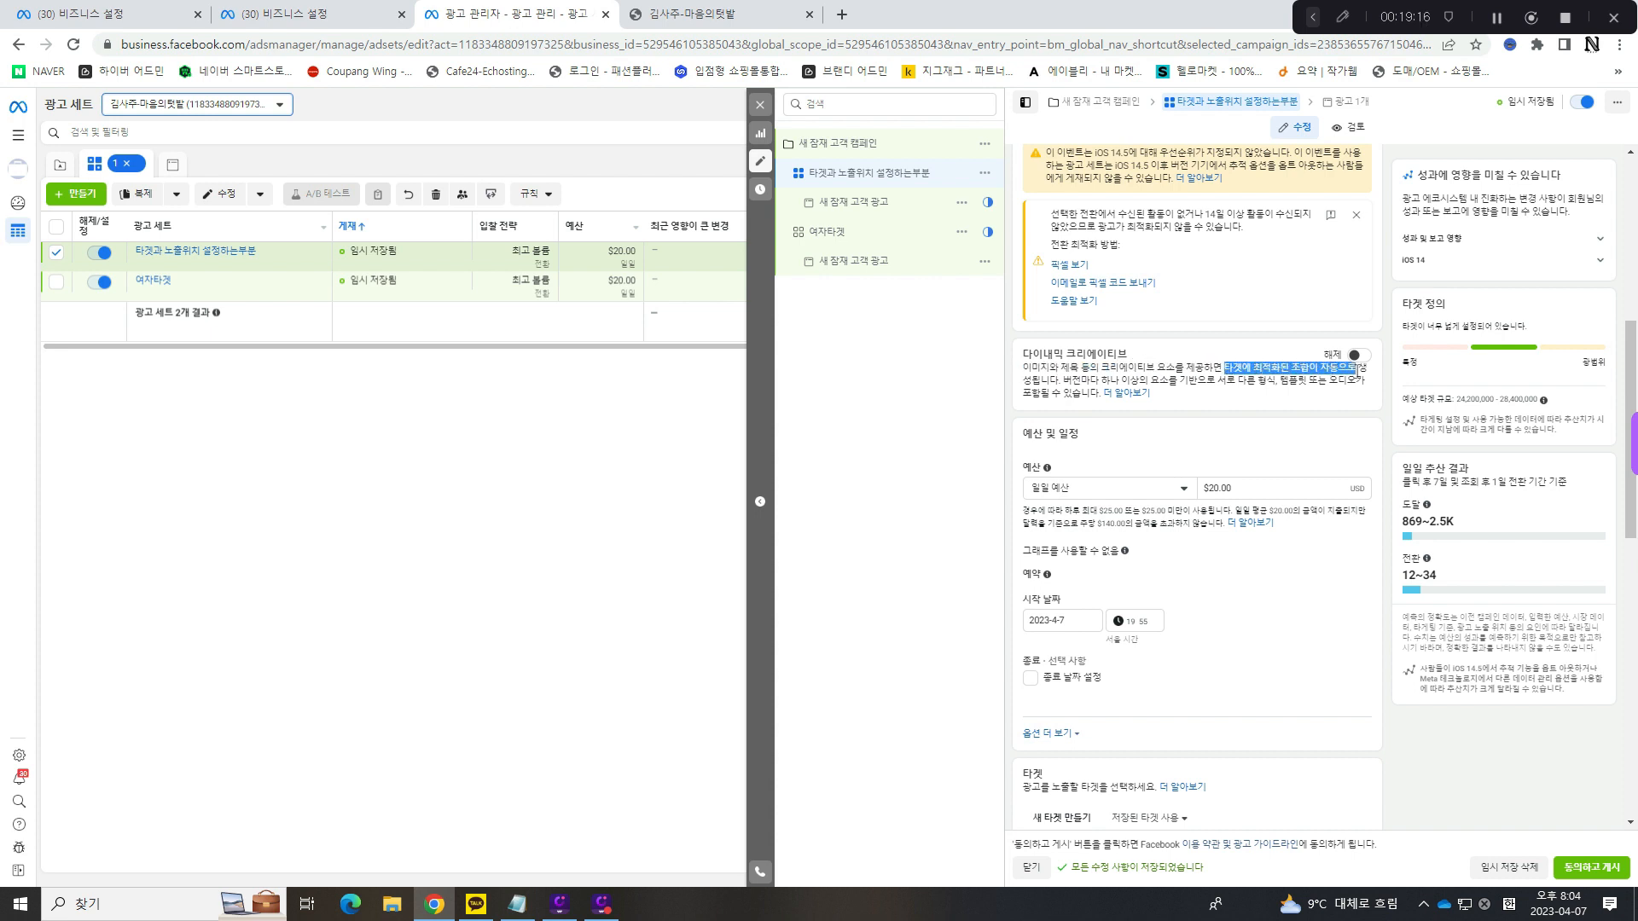
drag(1023, 381, 1185, 381)
click(1206, 382)
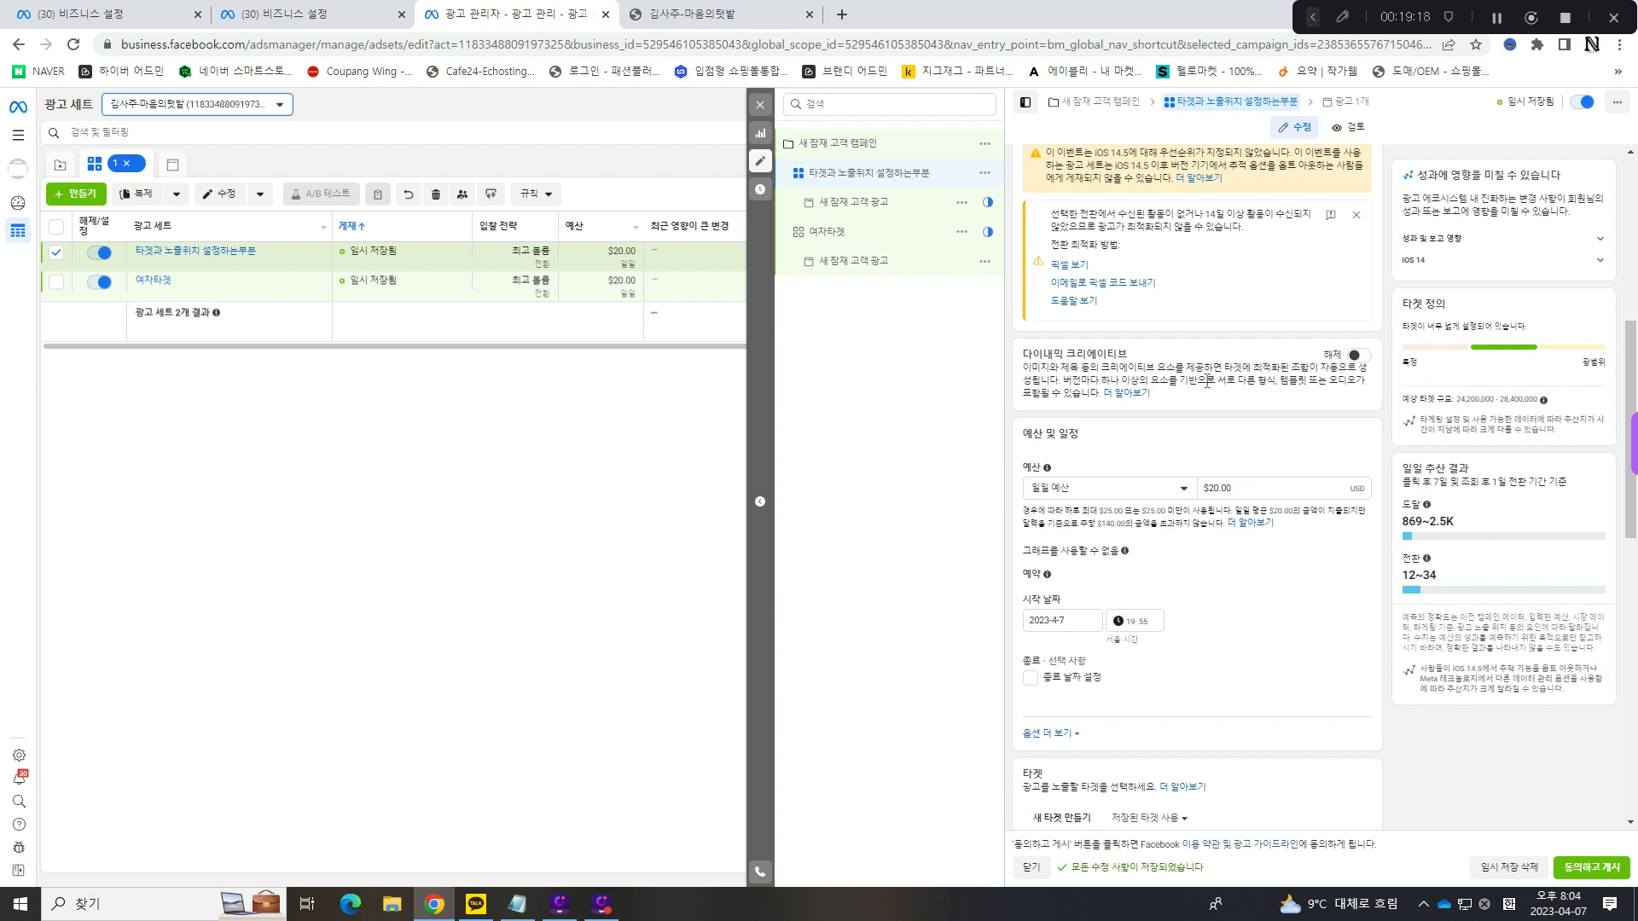
- Turn on 다이내믹 크리에이티브 for the ad set and accept the explanation of how it creates ads
click(1356, 355)
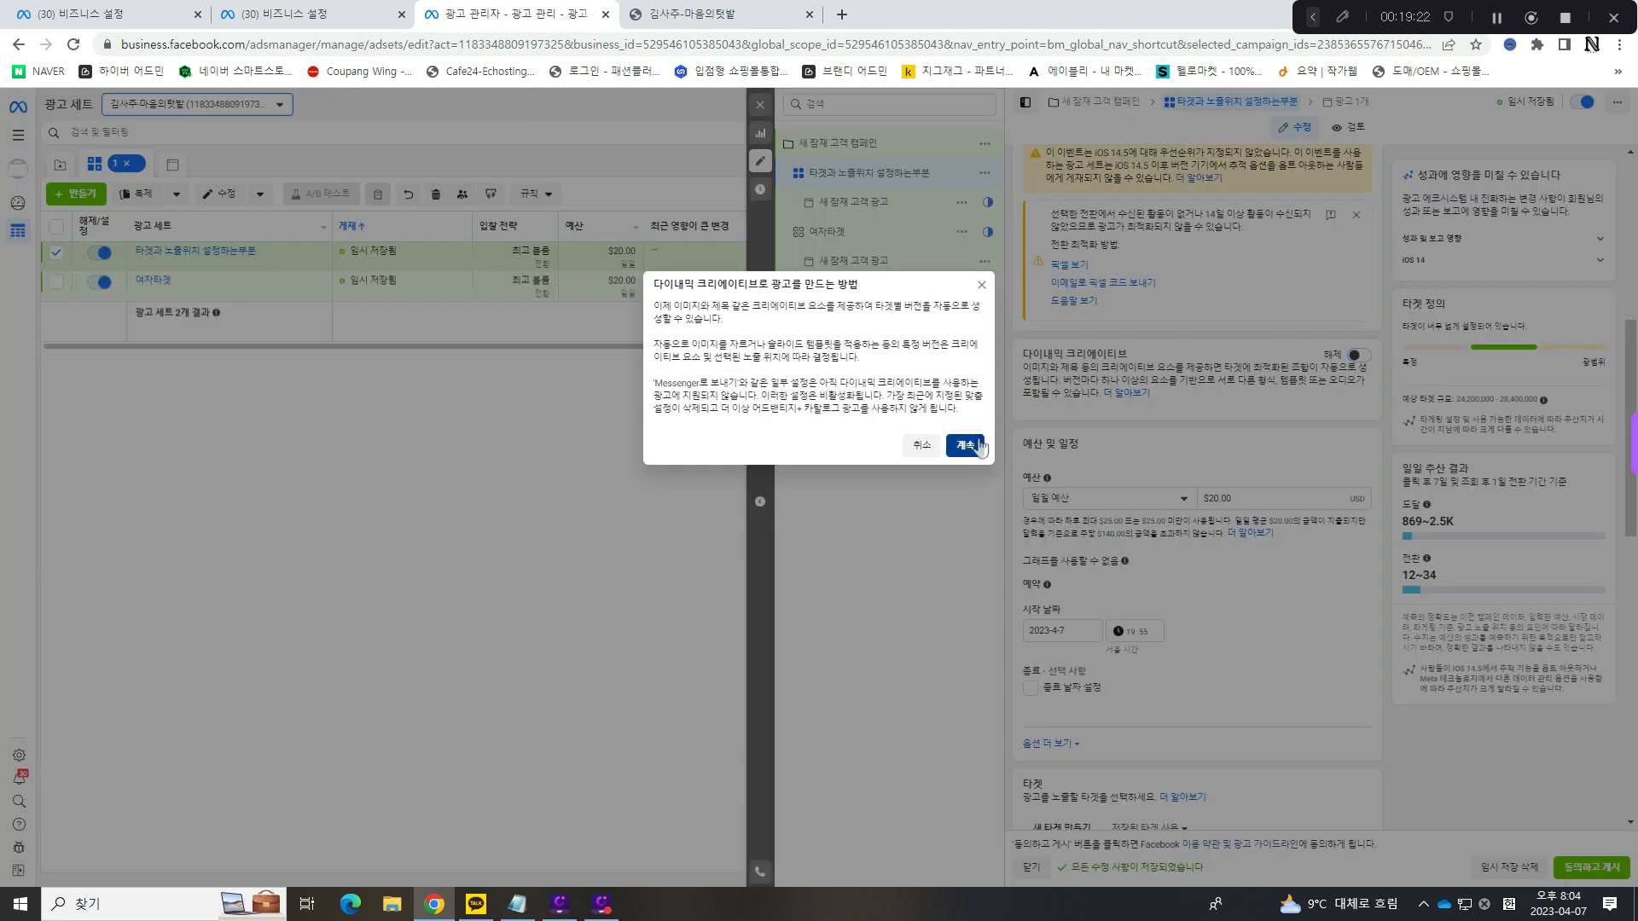
click(971, 443)
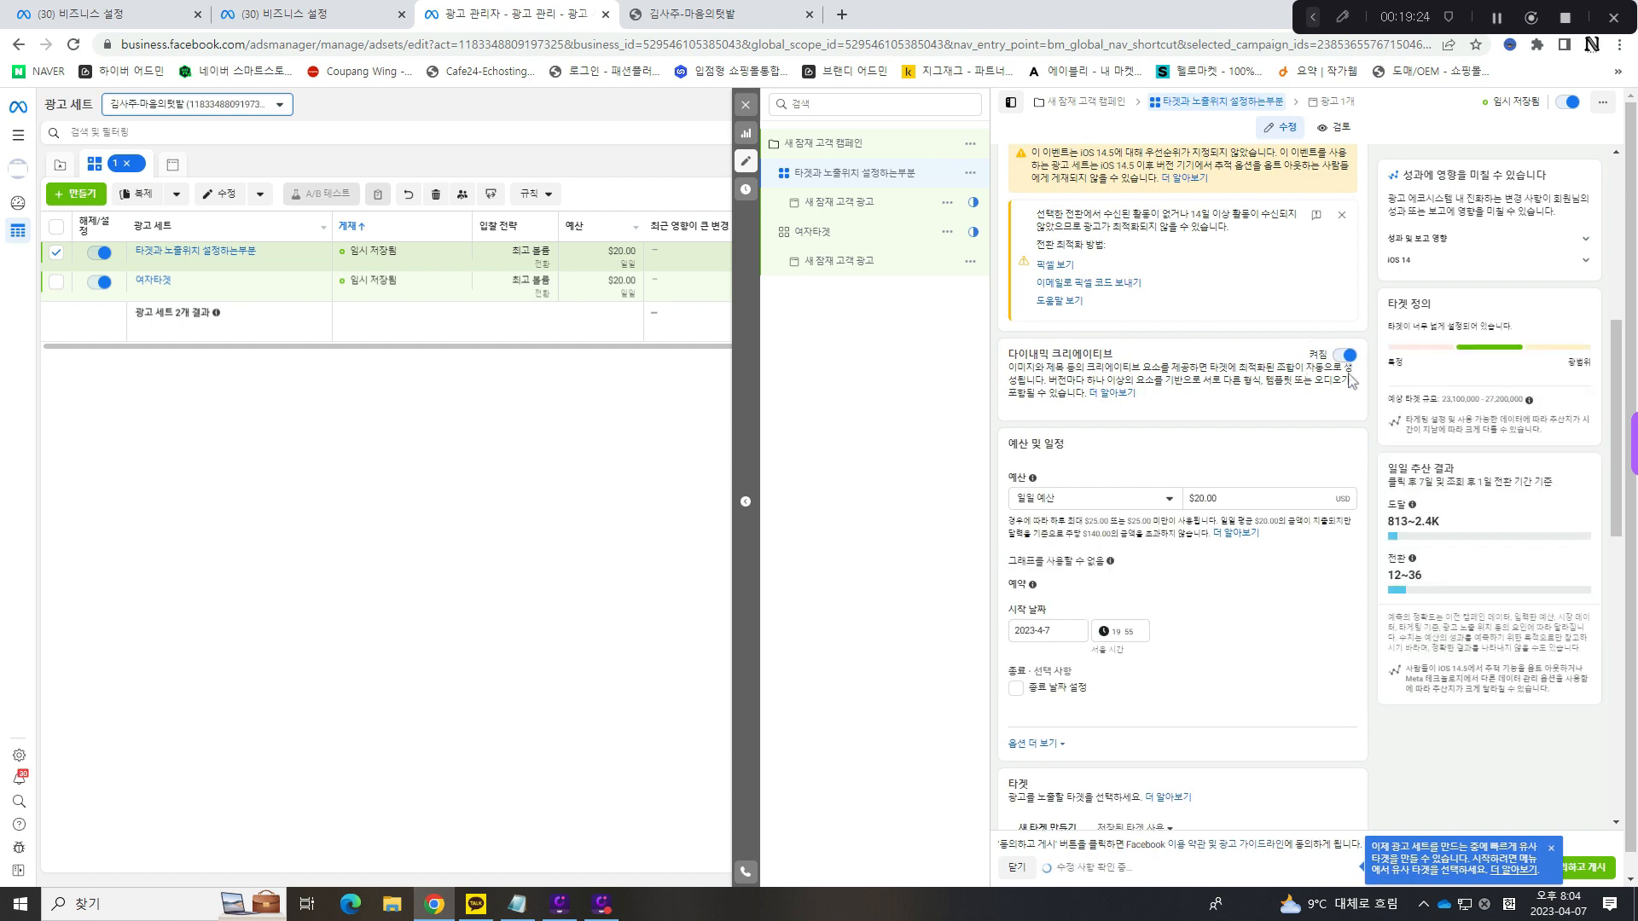
scroll(1352, 396, down, 3)
scroll(1352, 396, down, 7)
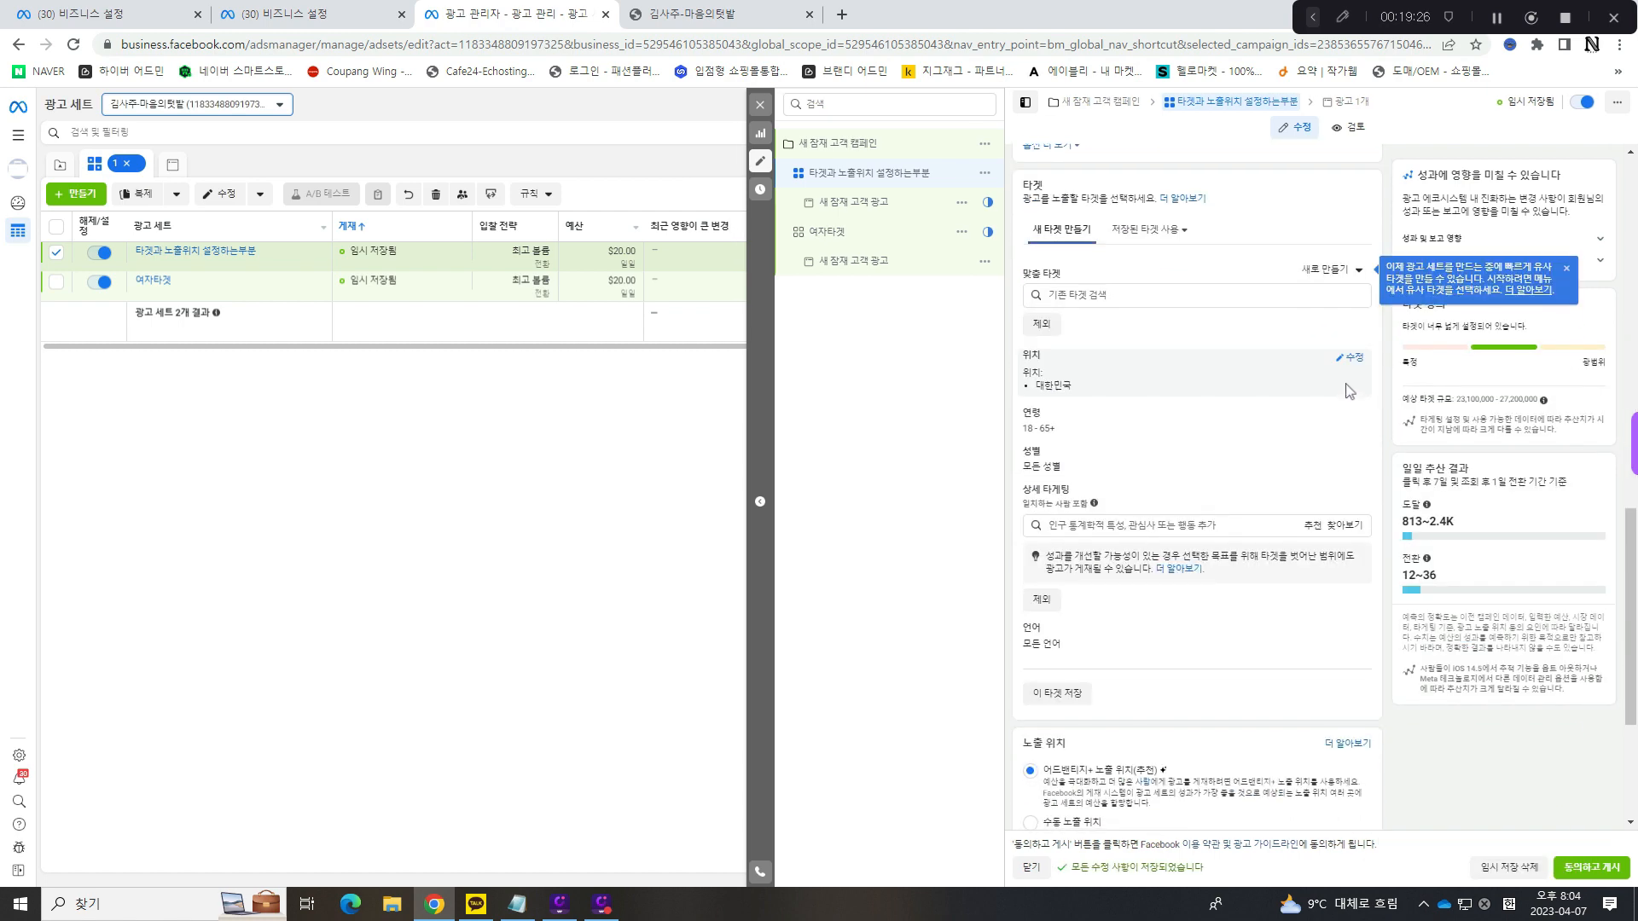
scroll(1348, 391, up, 10)
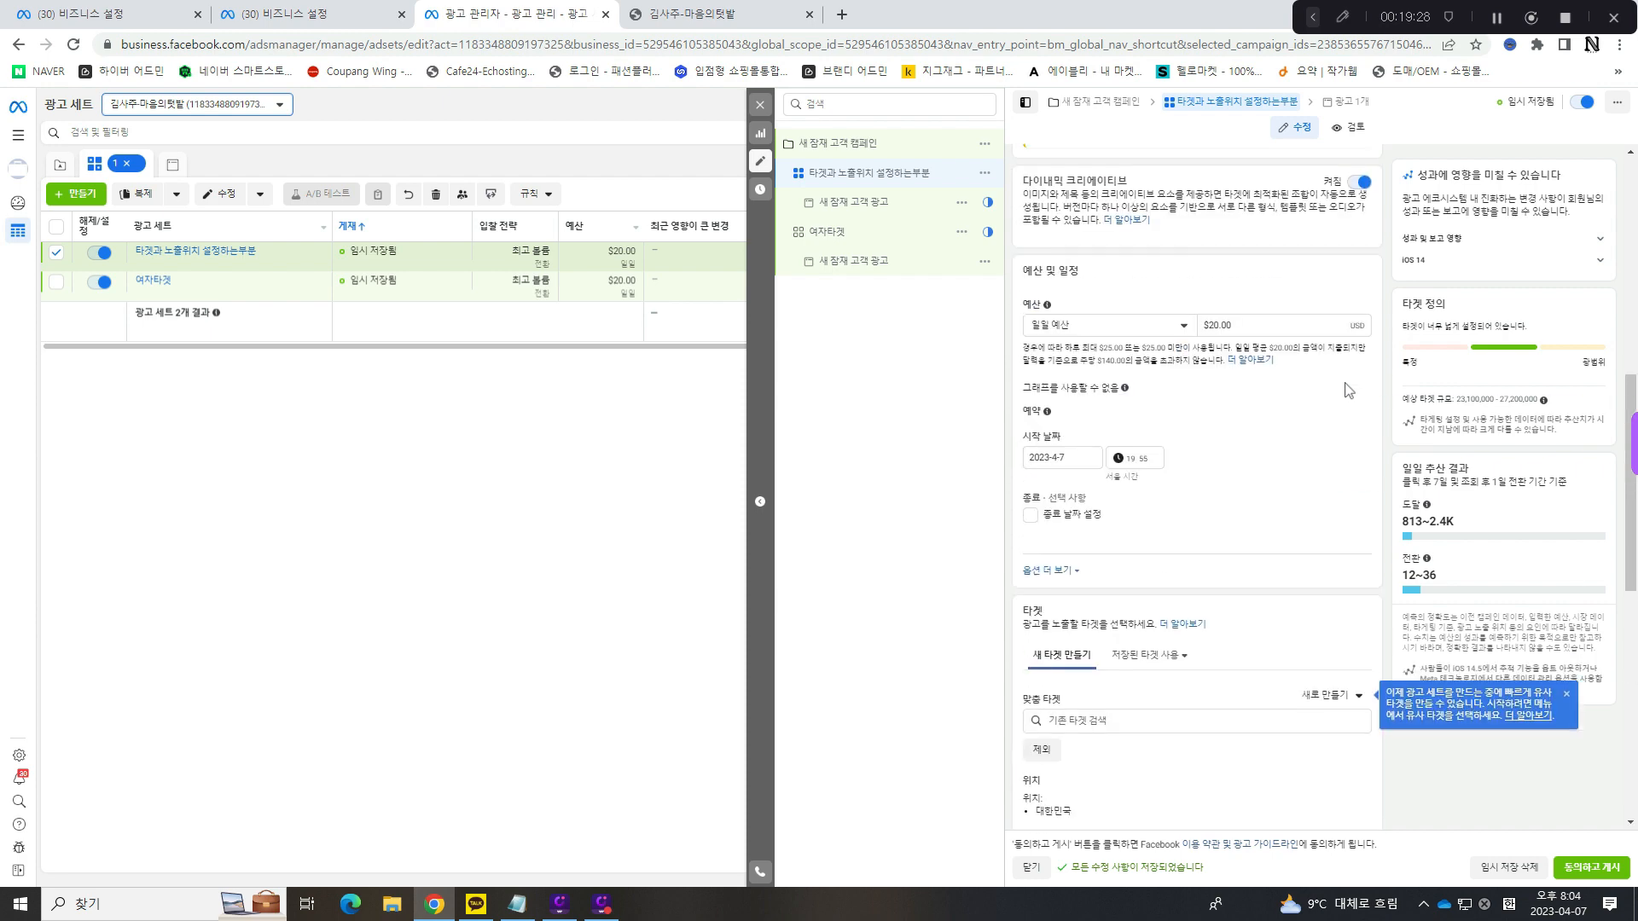
scroll(1346, 398, down, 1)
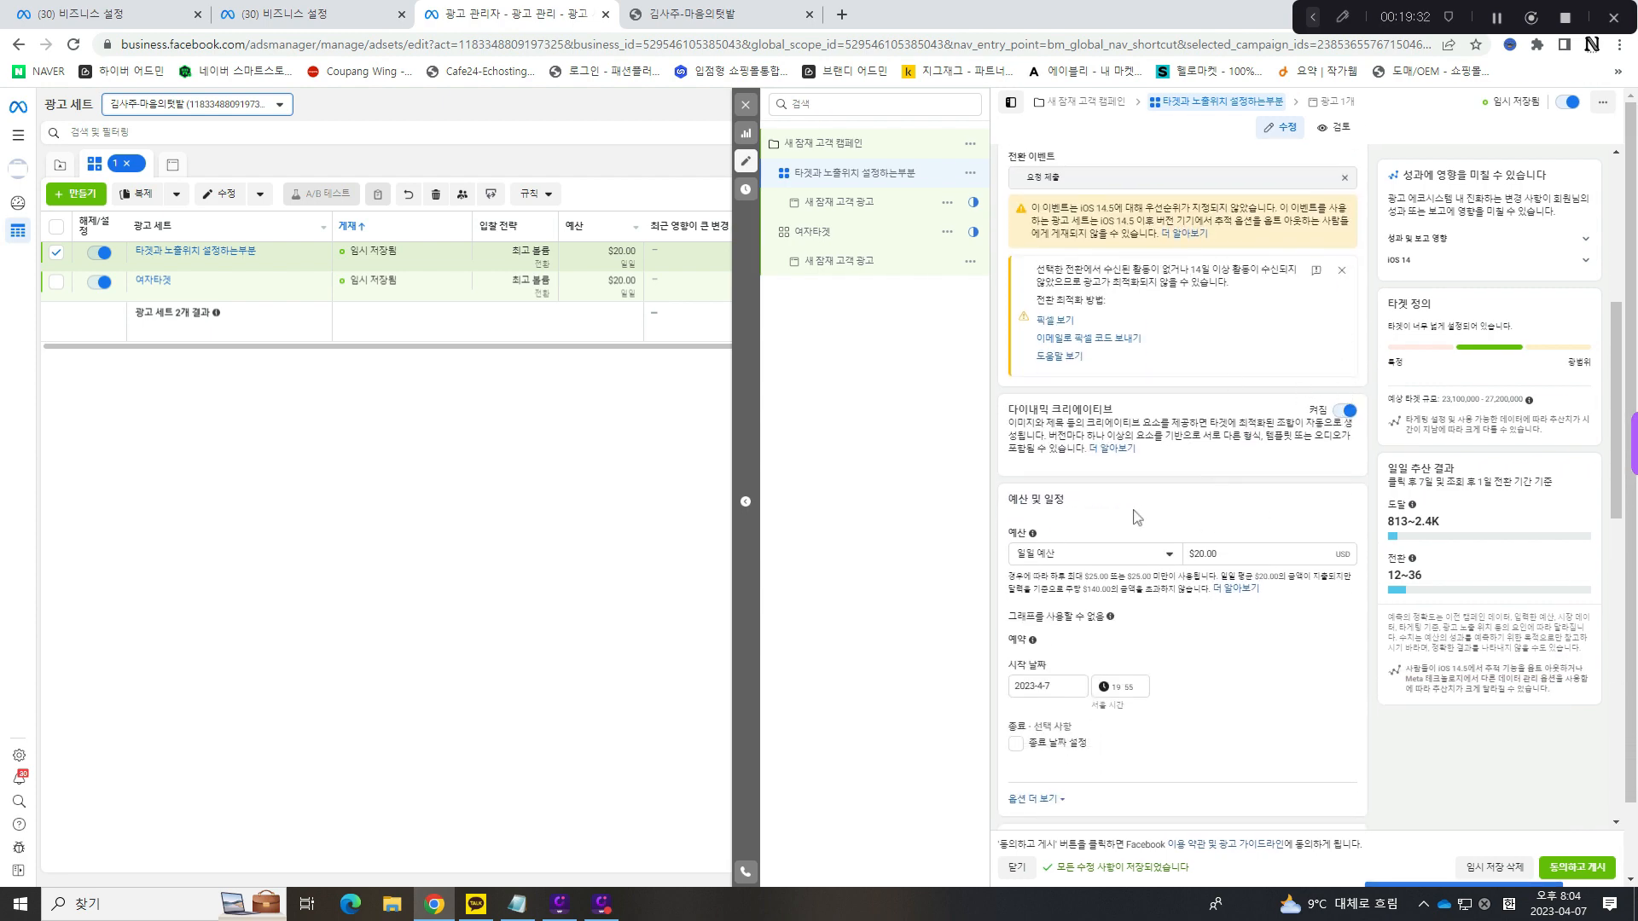
- Turn 다이내믹 크리에이티브 back off for the ad set, accepting the removal of some creative assets
click(1345, 410)
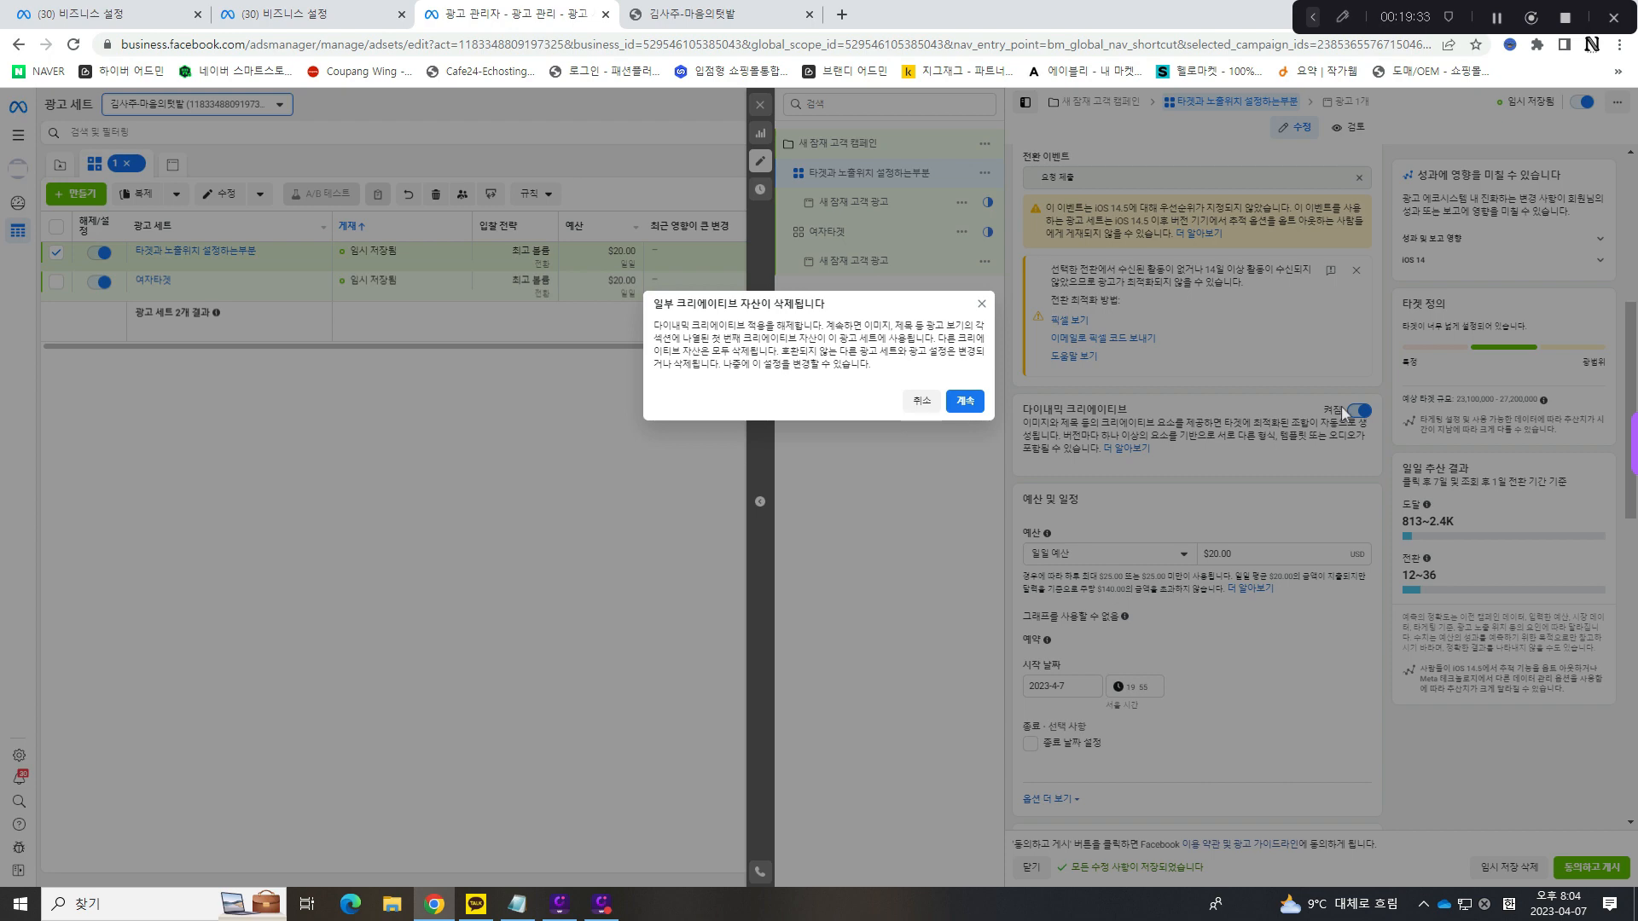
click(965, 401)
drag(1170, 418, 1339, 431)
click(1301, 424)
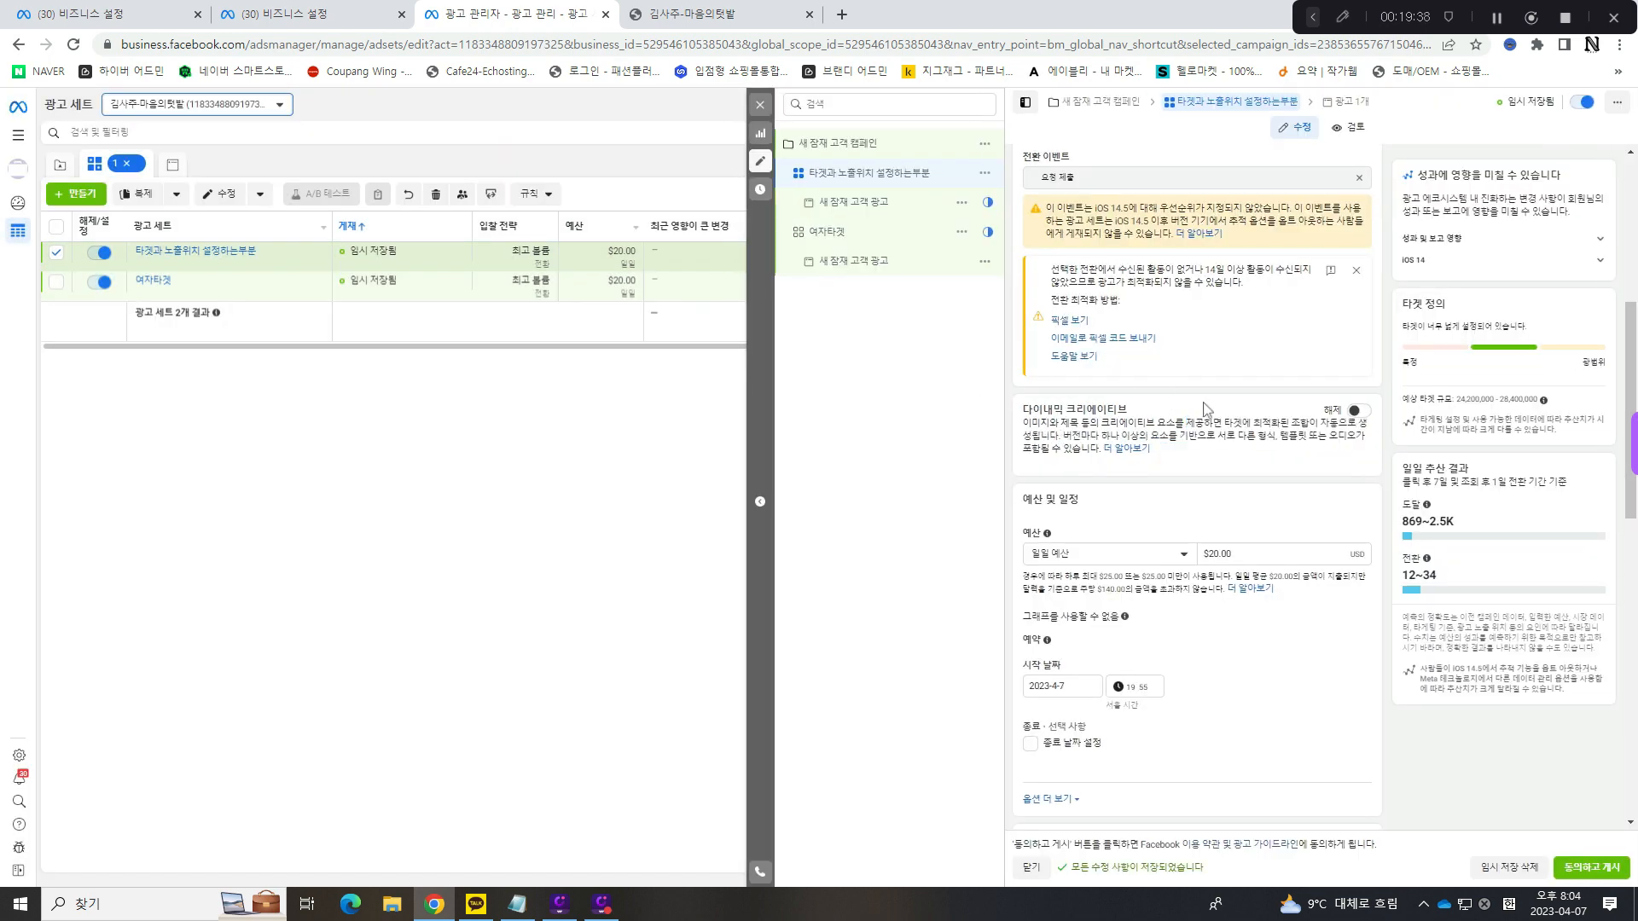
- Compare the campaign's 어드밴티지 캠페인 예산 setting with the daily budget of the 타겟과 노출위치 설정하는부분 ad set
scroll(1210, 409, down, 1)
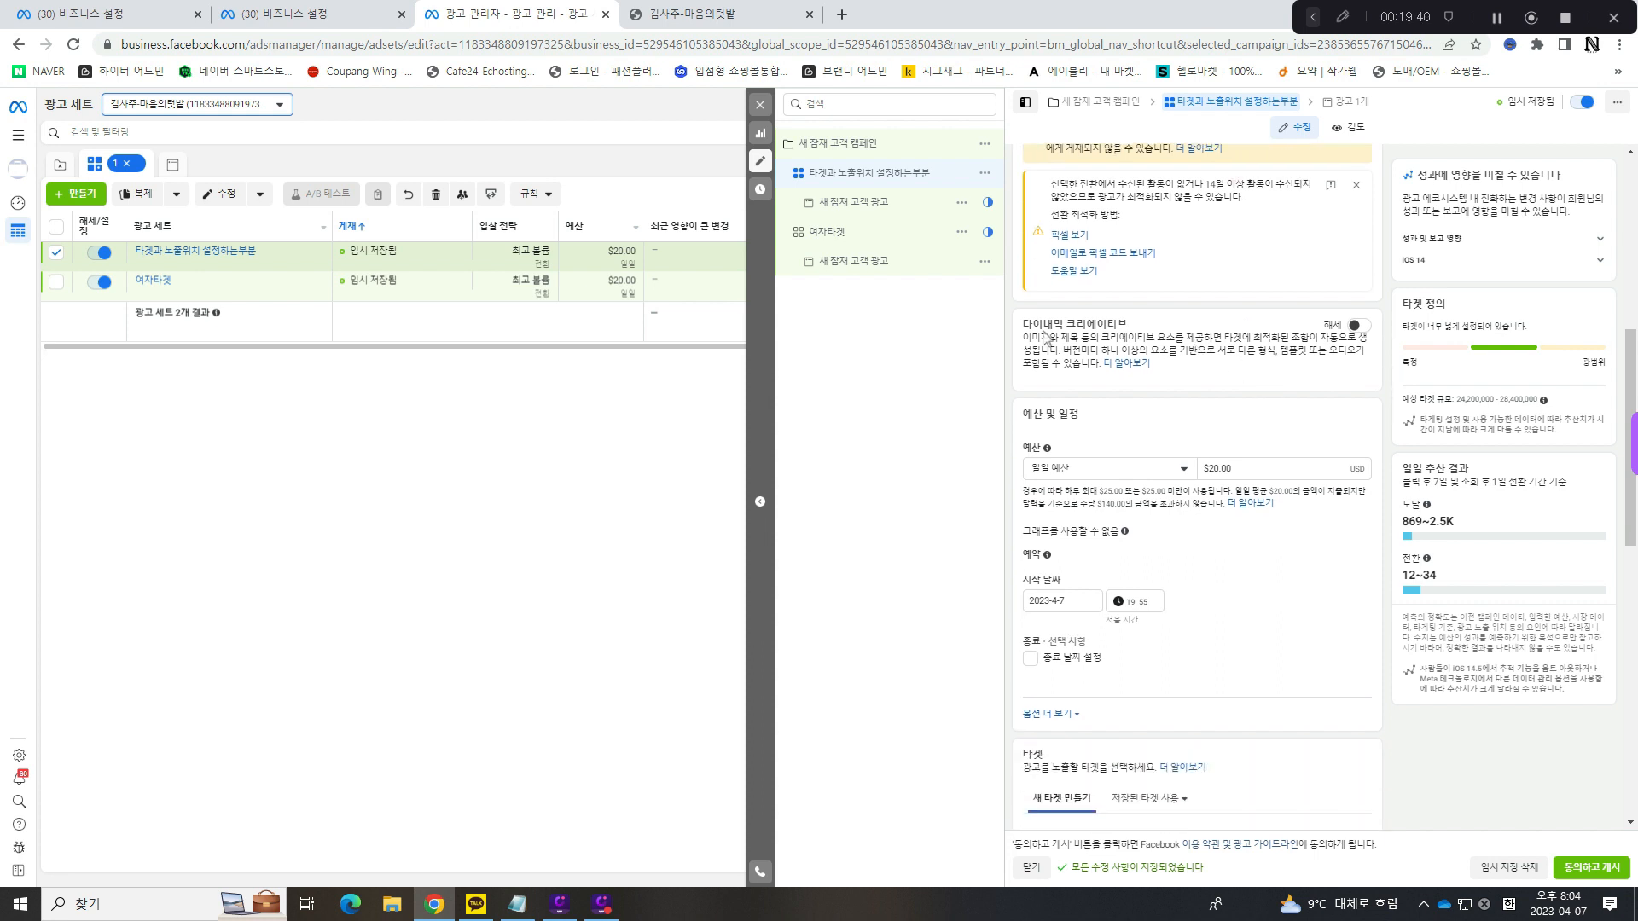
scroll(1058, 330, down, 1)
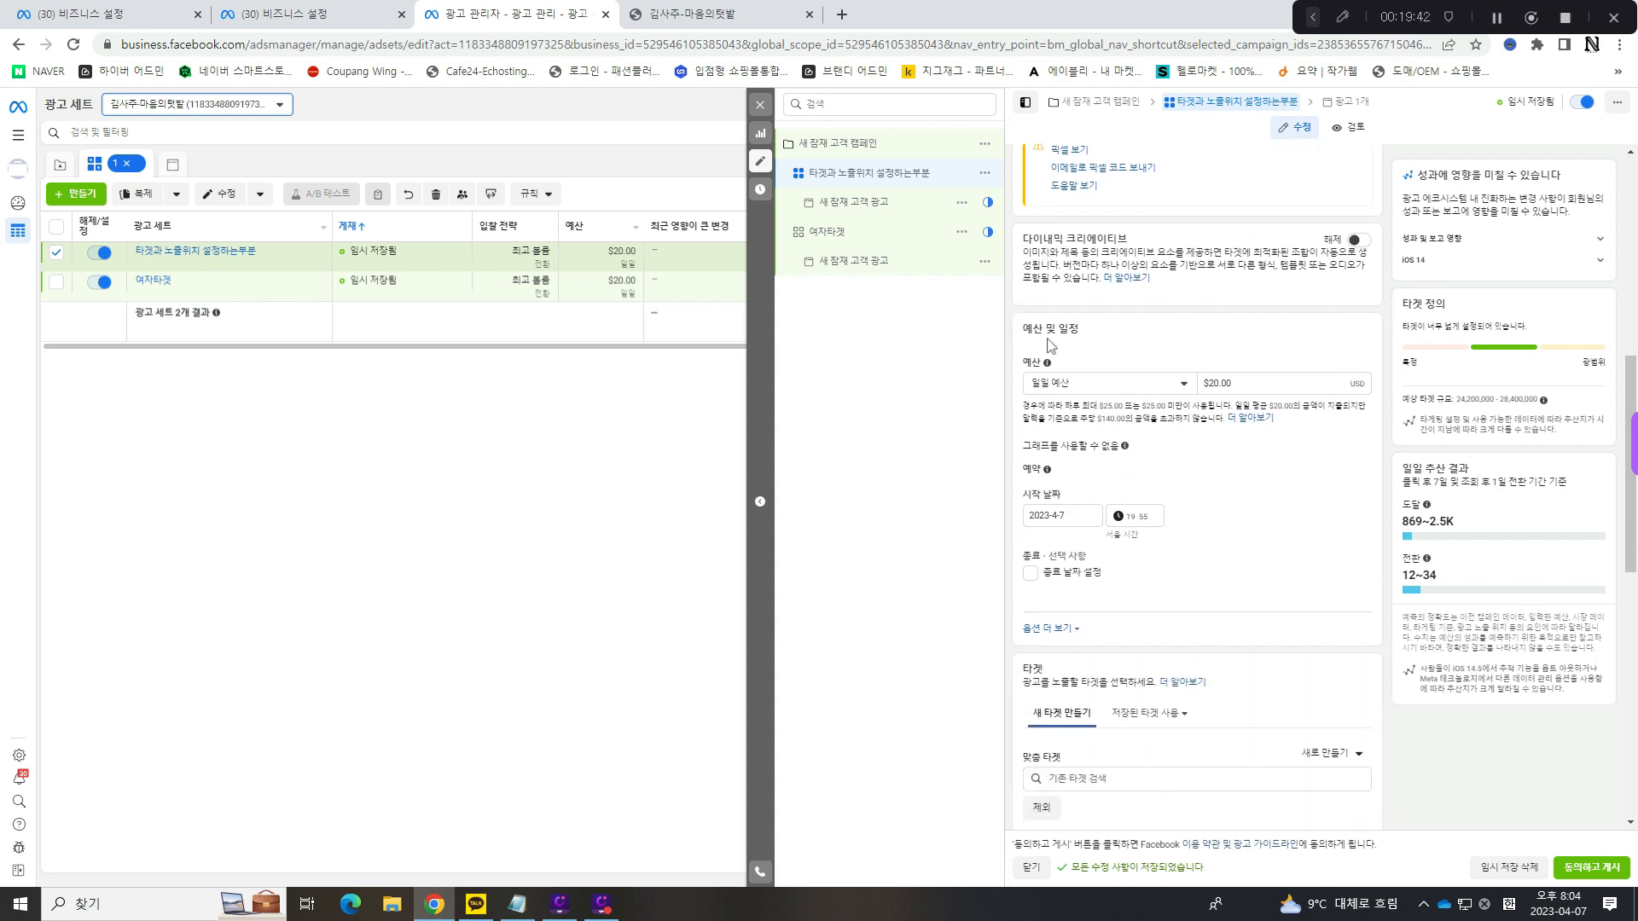
click(883, 143)
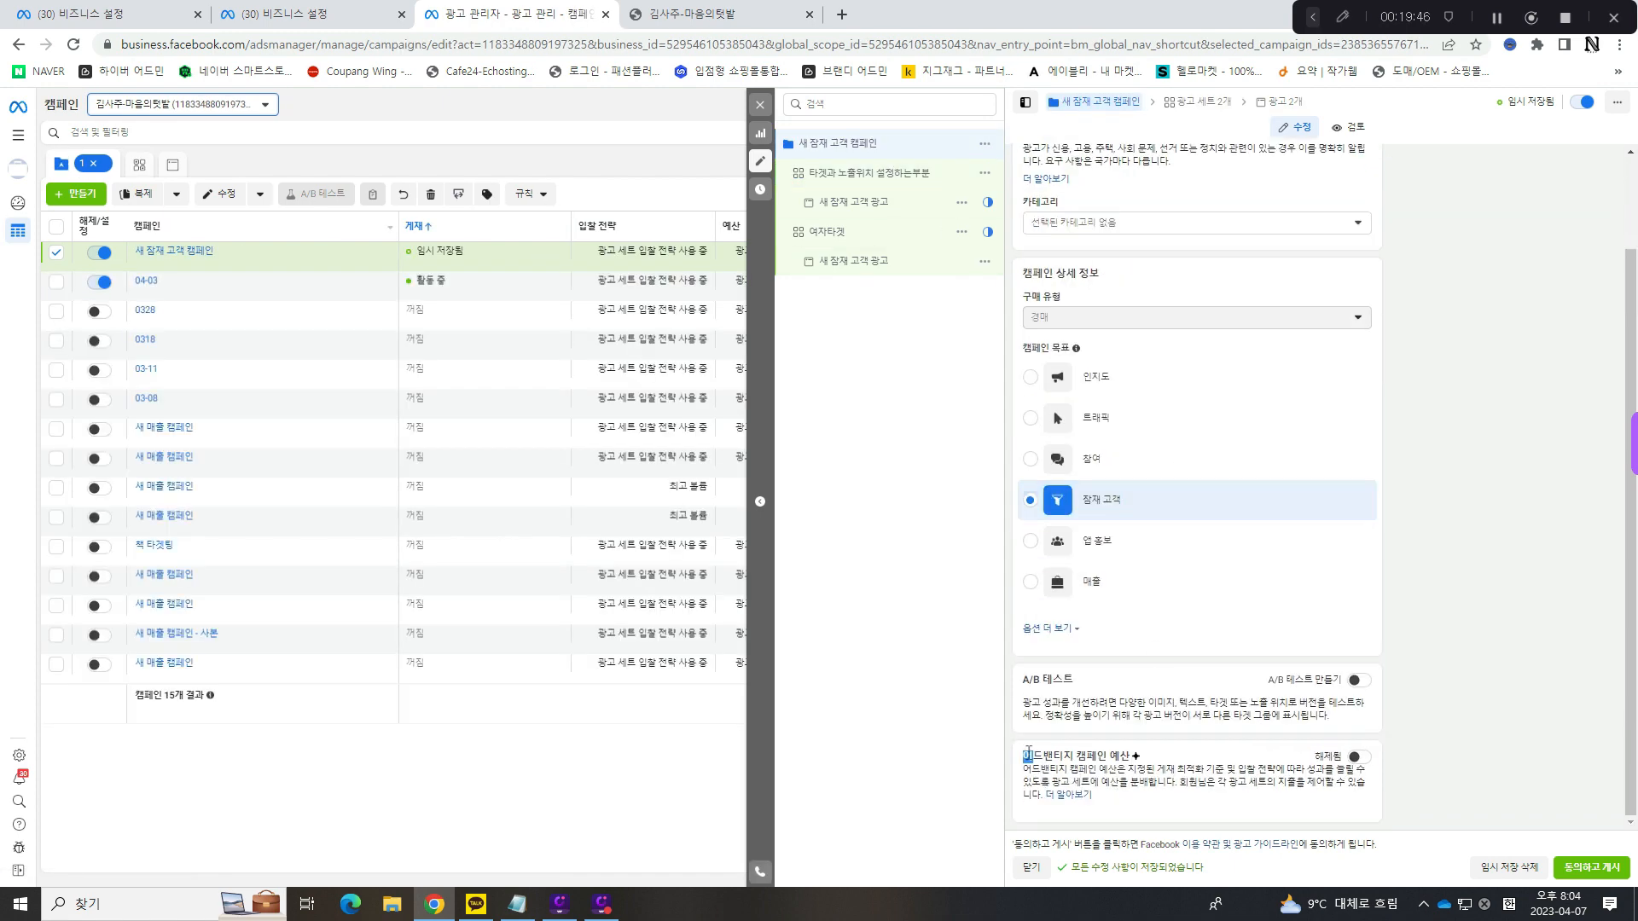
drag(1028, 754, 1165, 744)
click(862, 173)
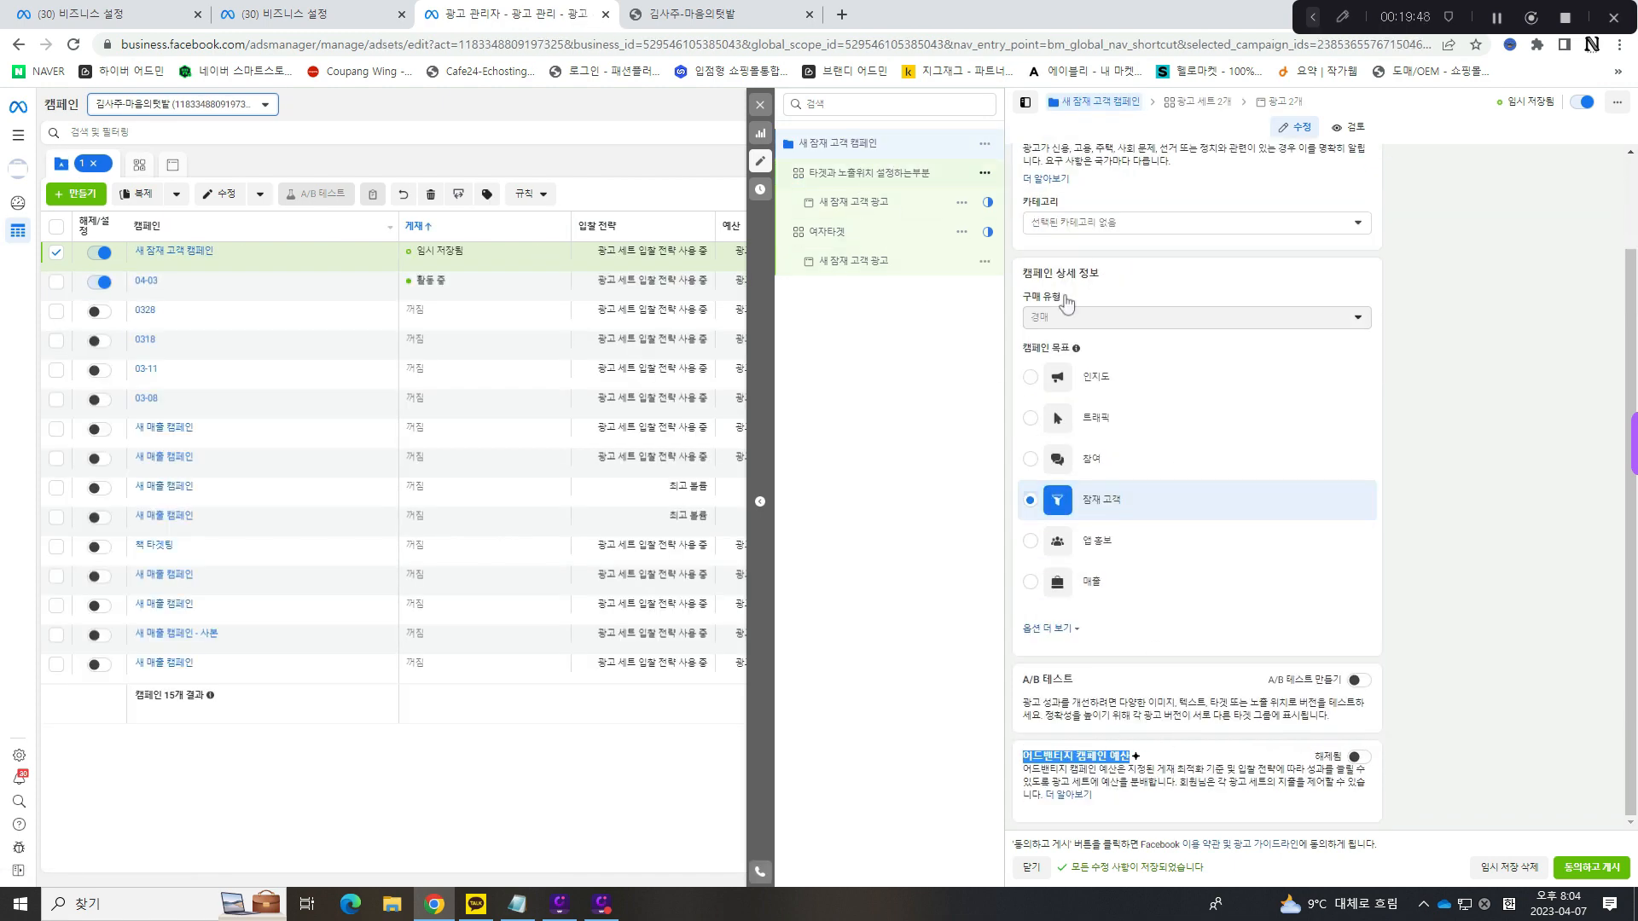
scroll(1206, 516, down, 8)
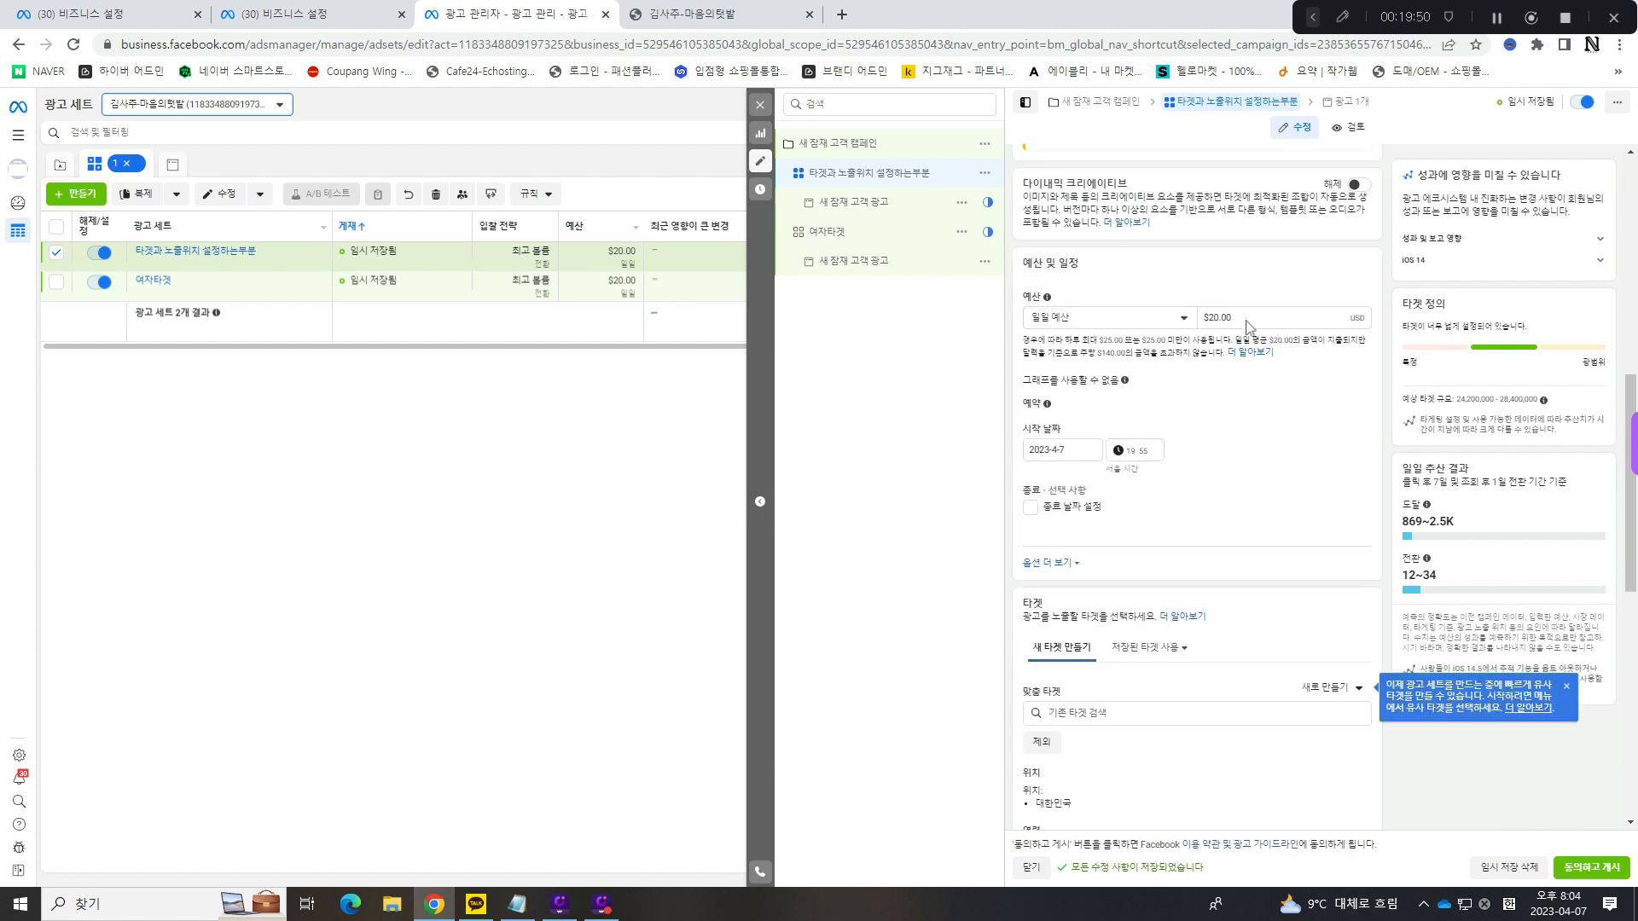
click(1250, 323)
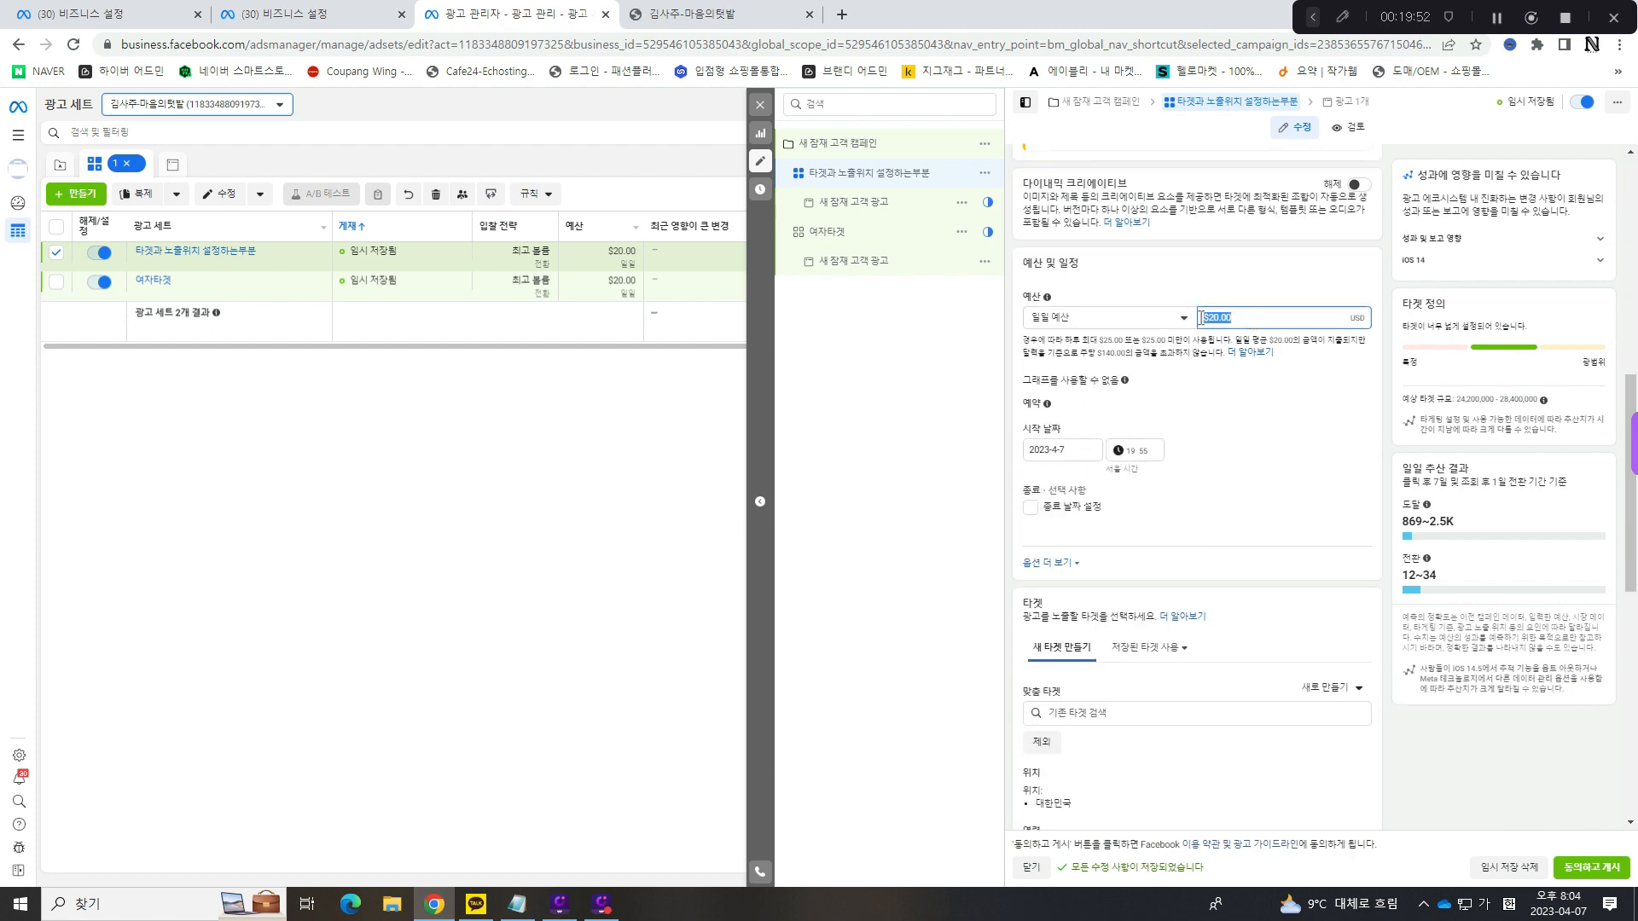
click(1239, 413)
- Enable an end date in the ad set's schedule and turn it off again
scroll(1240, 413, down, 1)
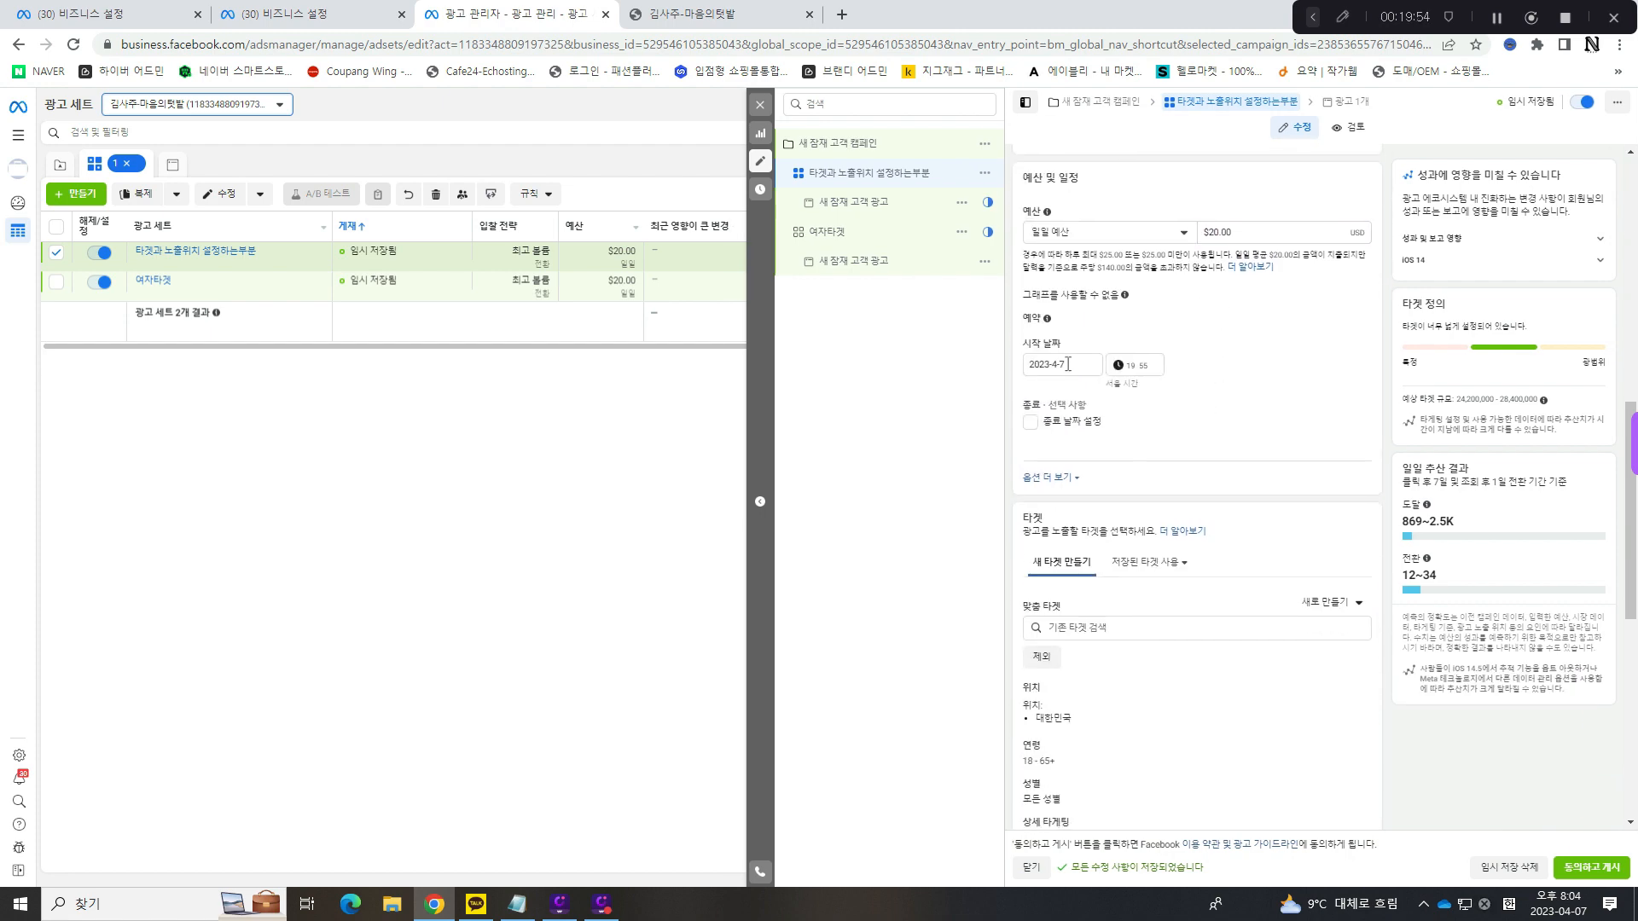
click(1029, 422)
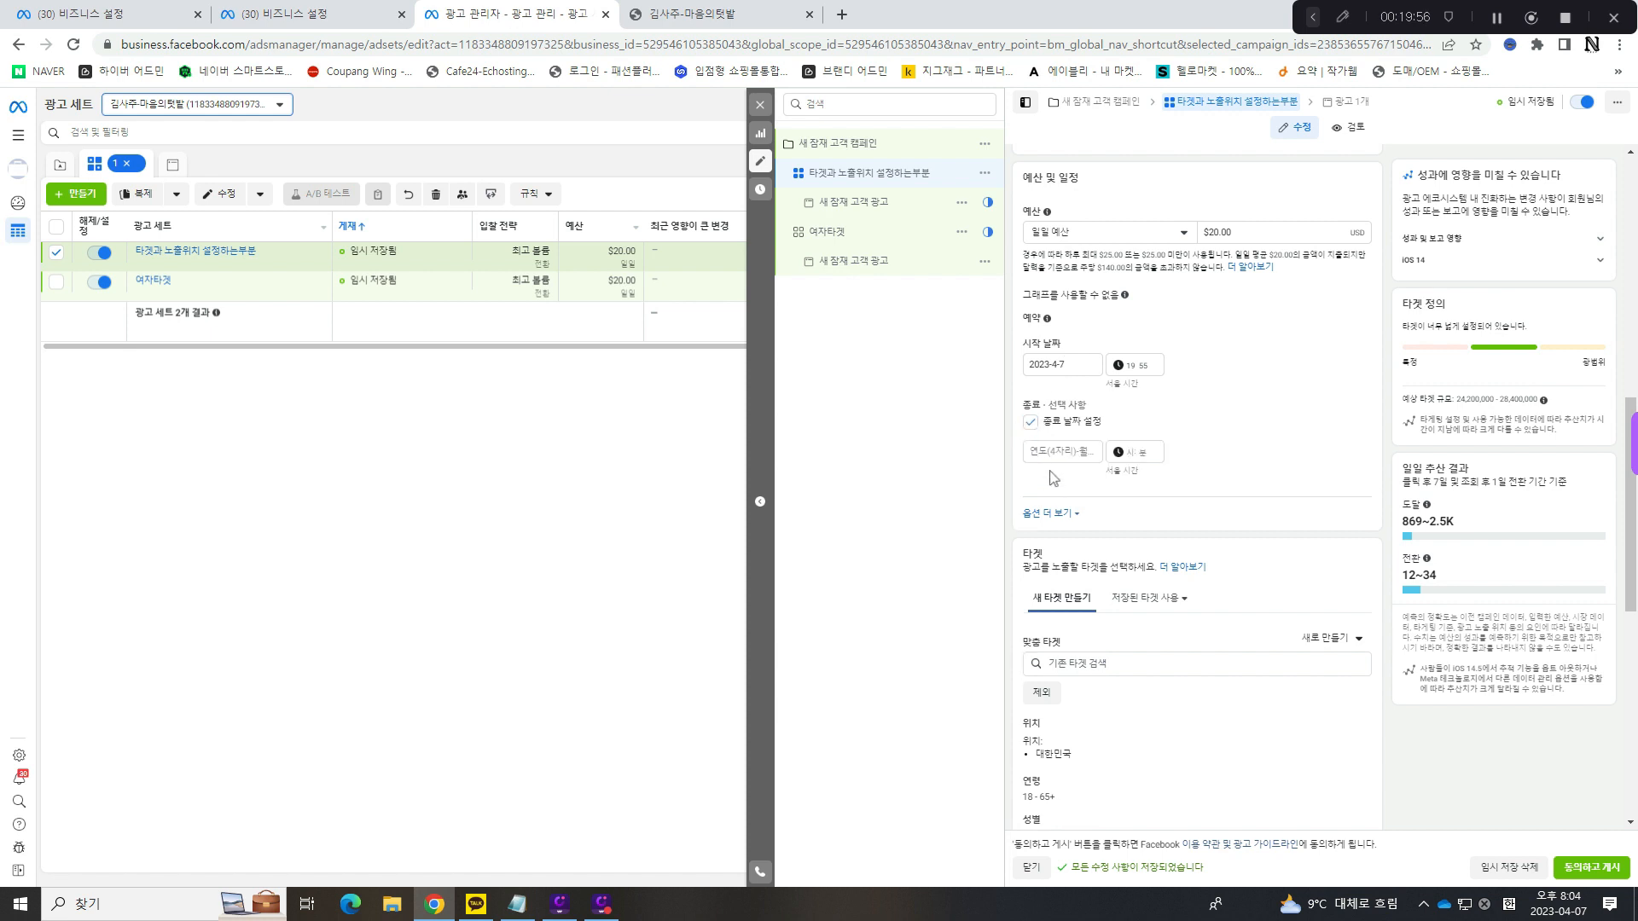
click(1030, 422)
scroll(1146, 430, down, 2)
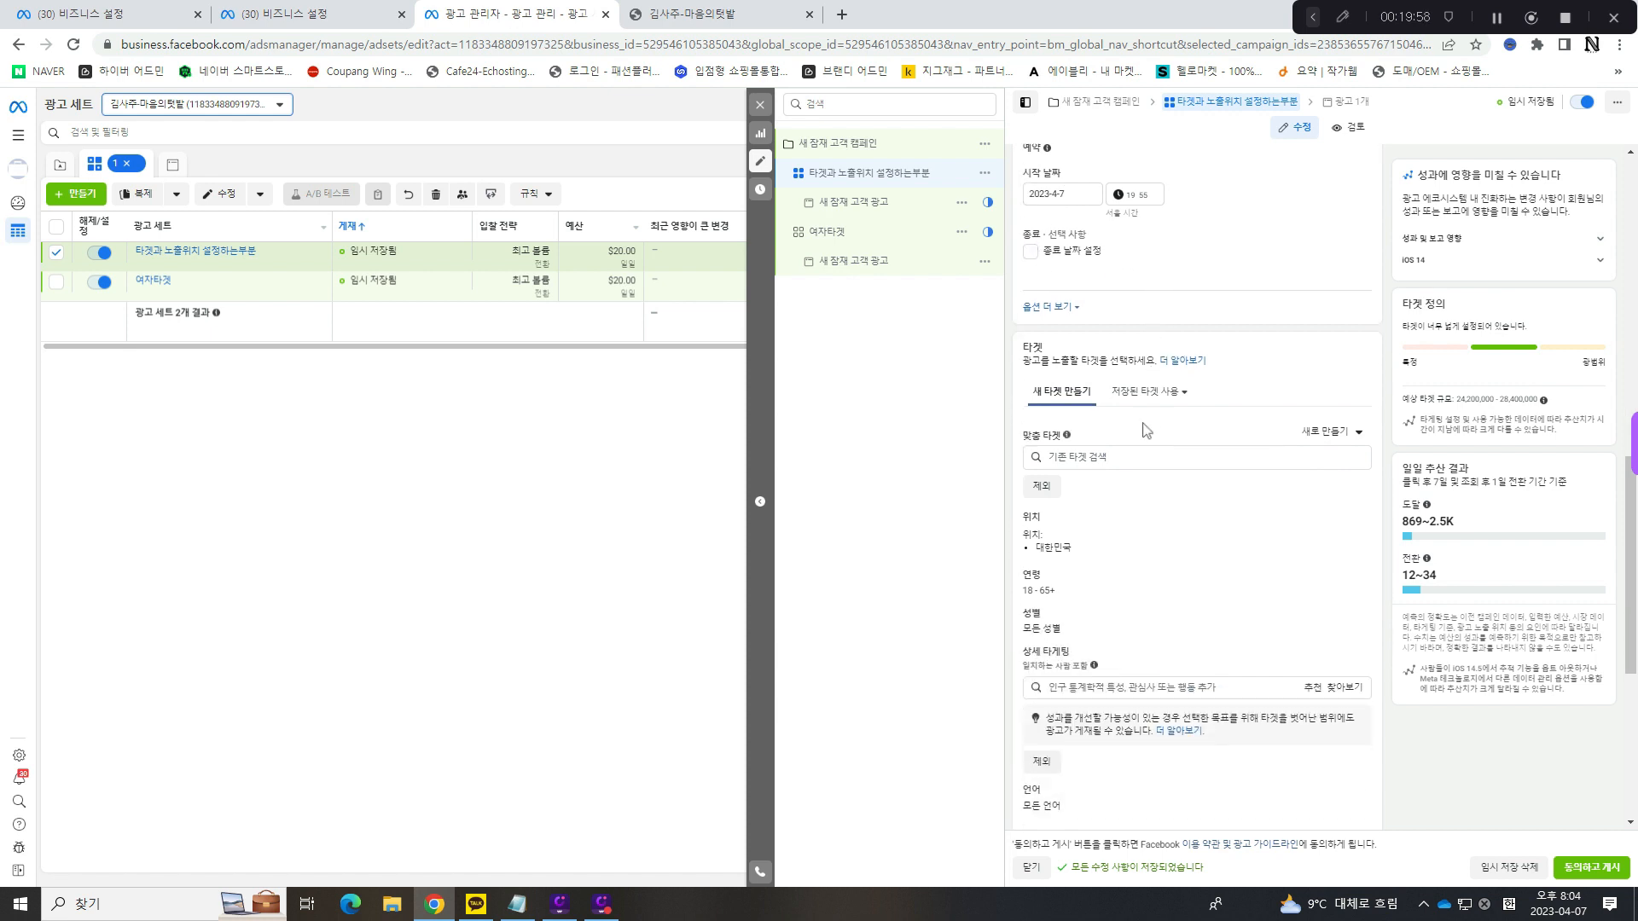
- Show the extra schedule options and review the 맞춤 타겟, new-audience and saved-audience choices in the 타겟 section
click(1059, 313)
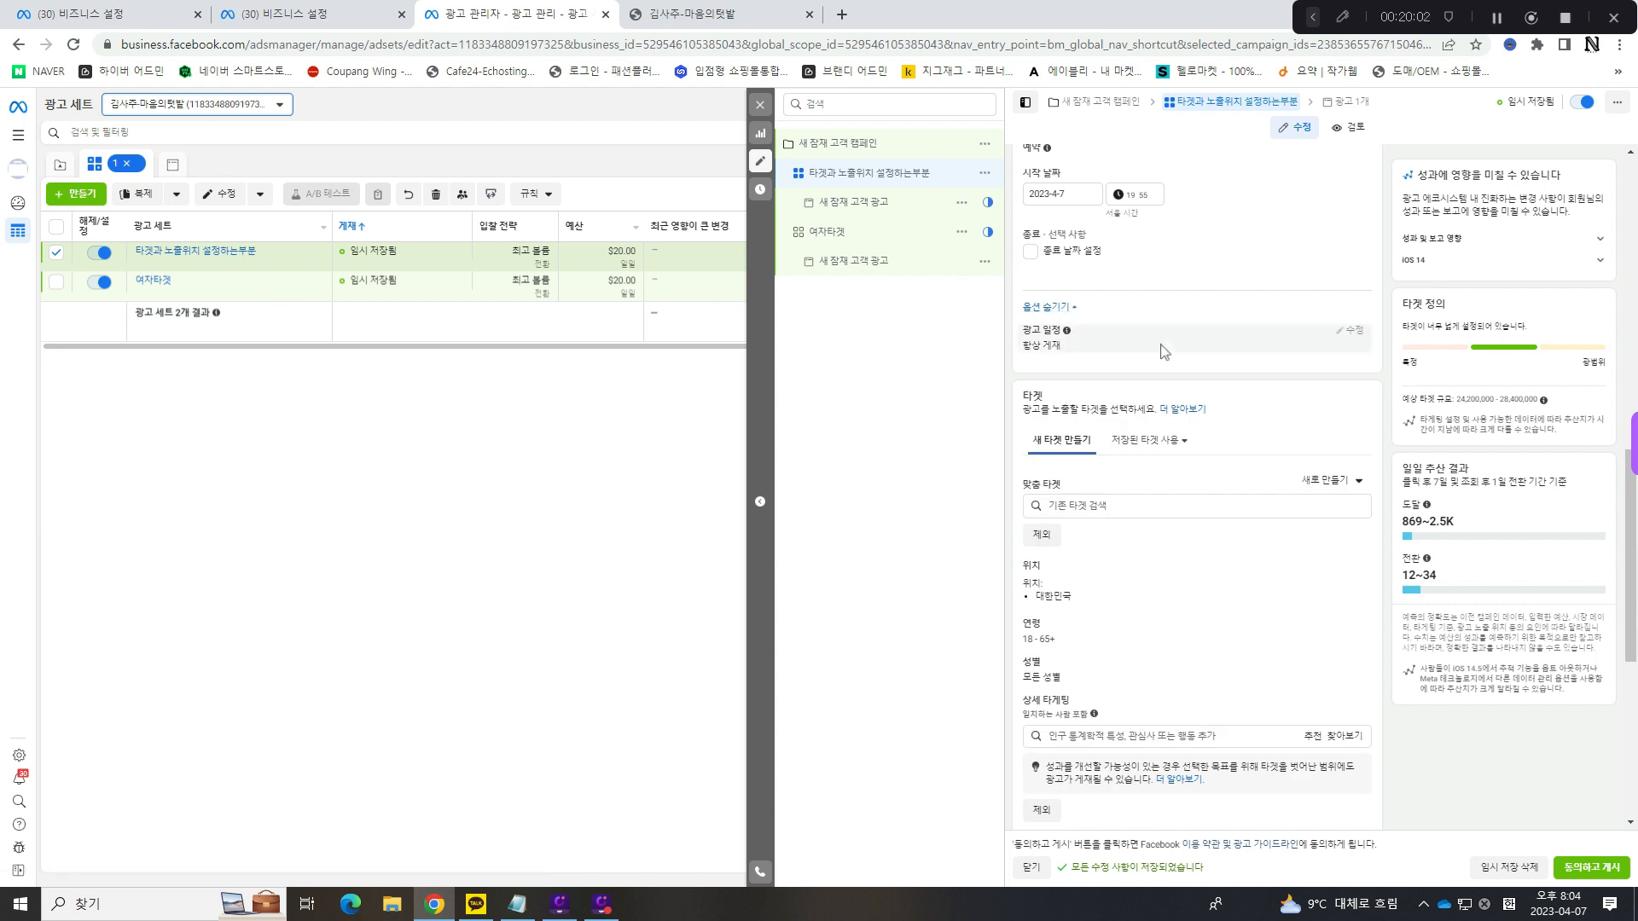
scroll(1164, 351, down, 2)
drag(1029, 228, 1059, 231)
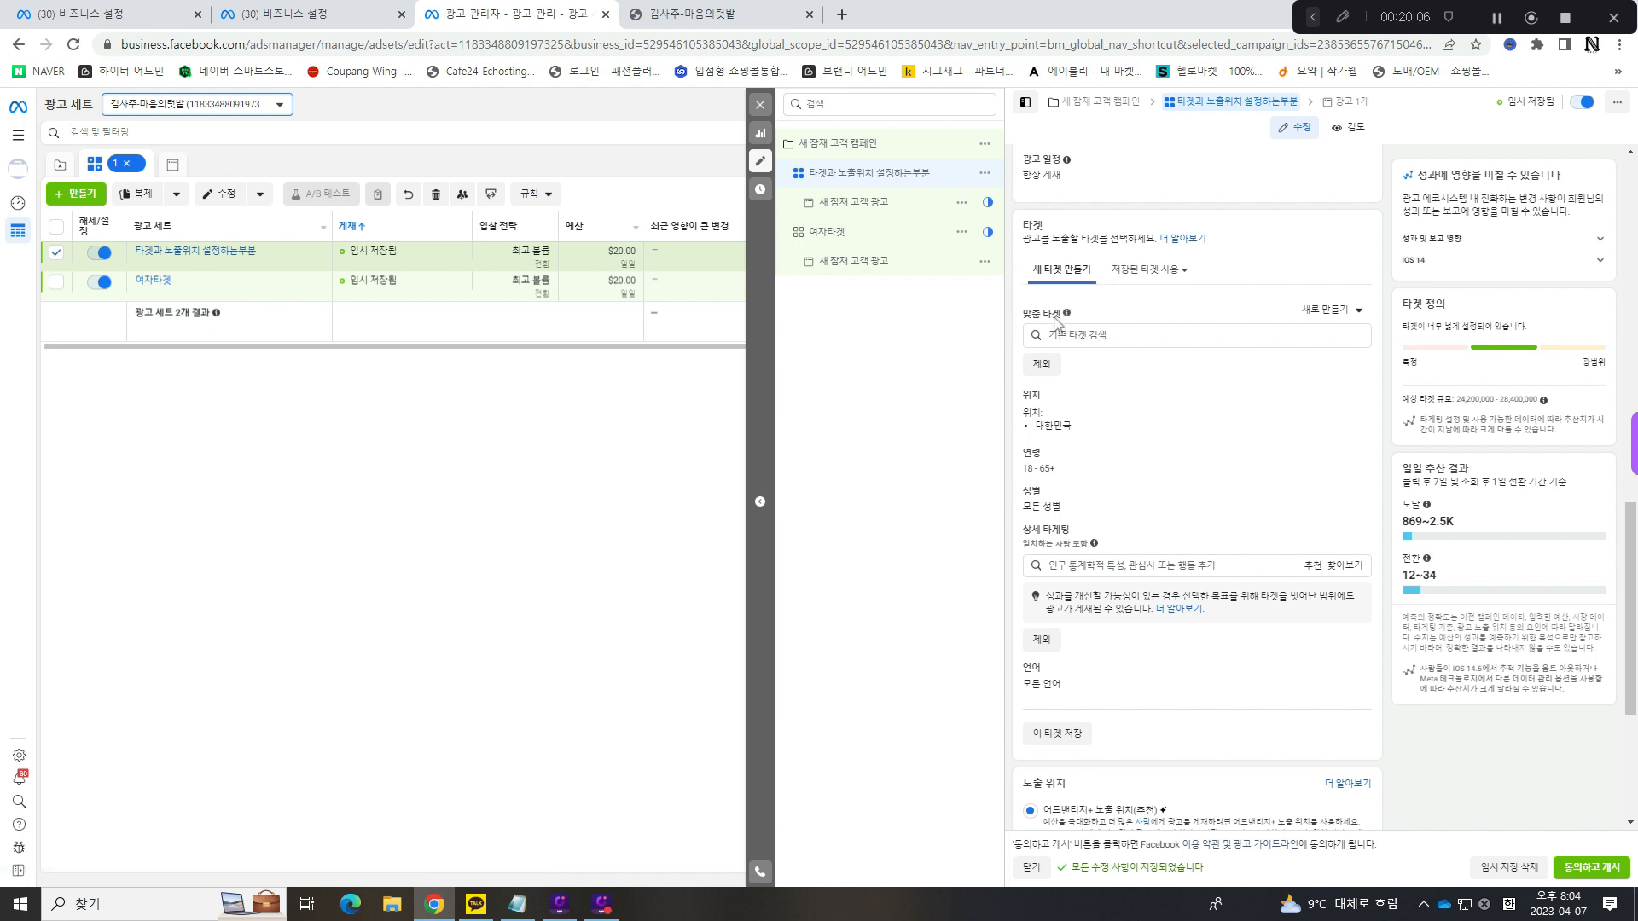
mouse_move(1062, 316)
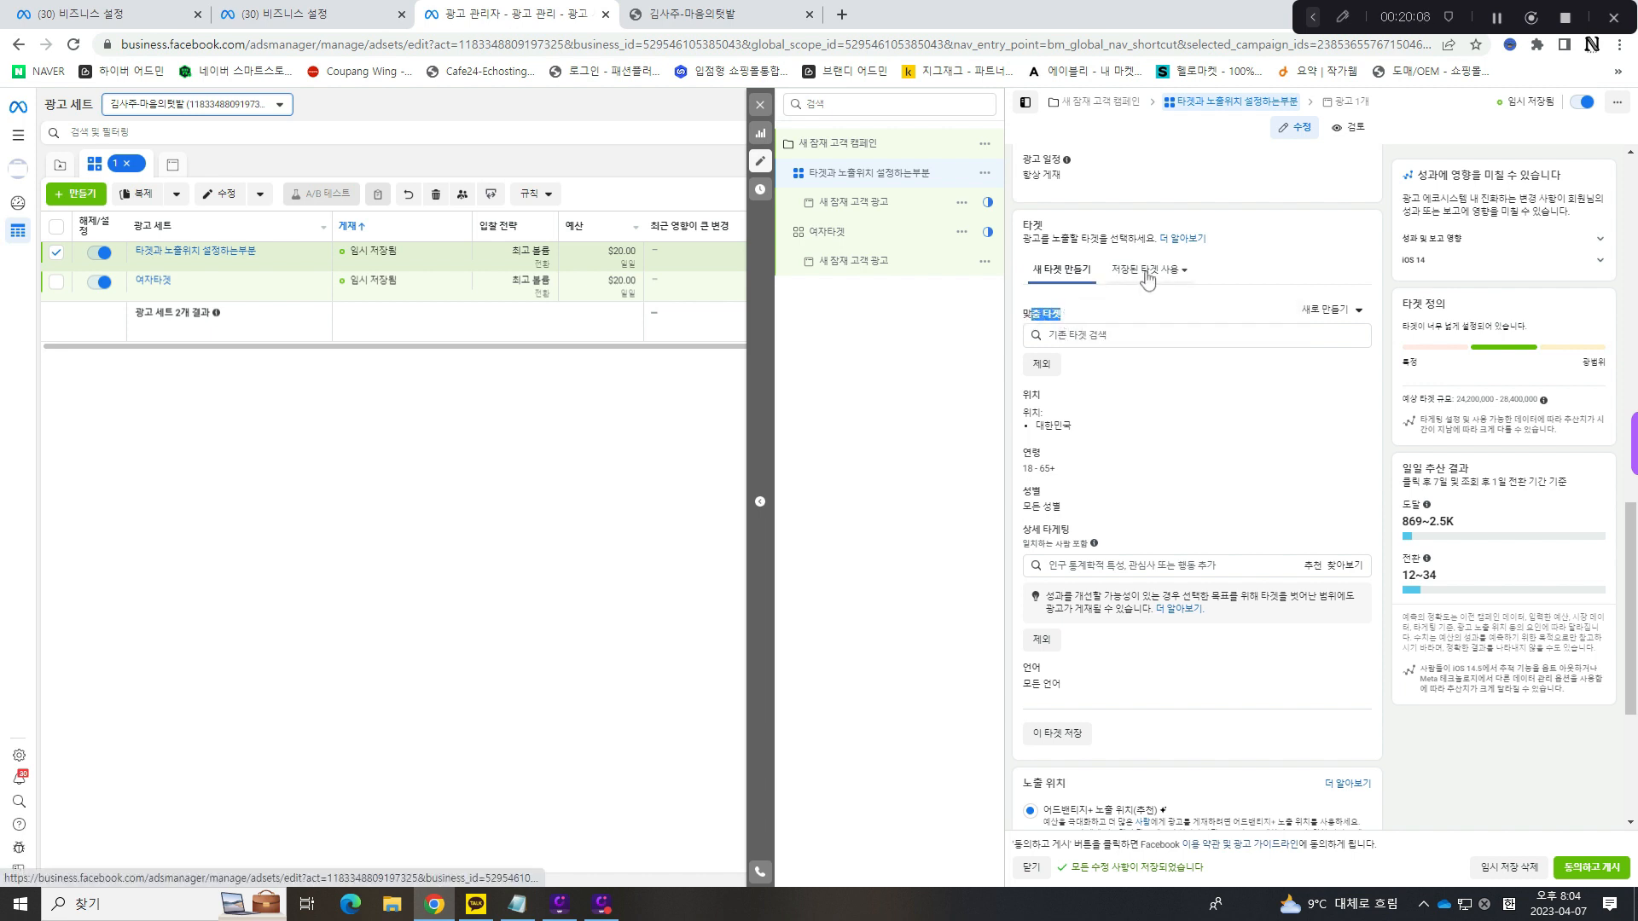
click(1147, 278)
click(1068, 277)
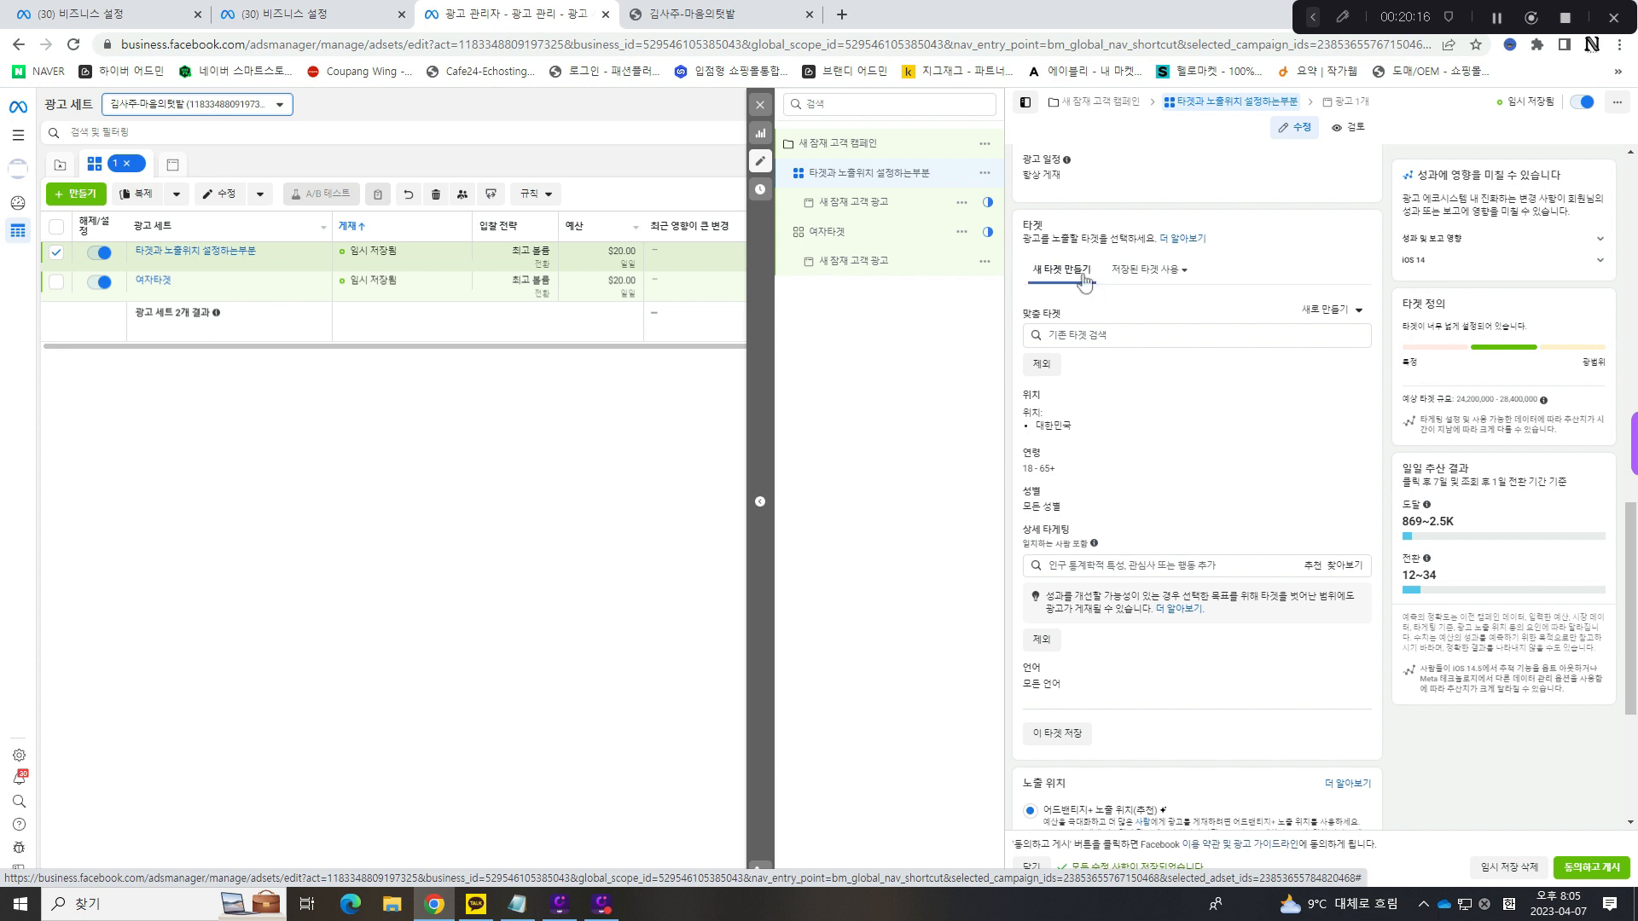
- Open the ad set's location targeting for editing and set its audience condition to 이 위치에 거주하는 사람
scroll(1088, 290, down, 1)
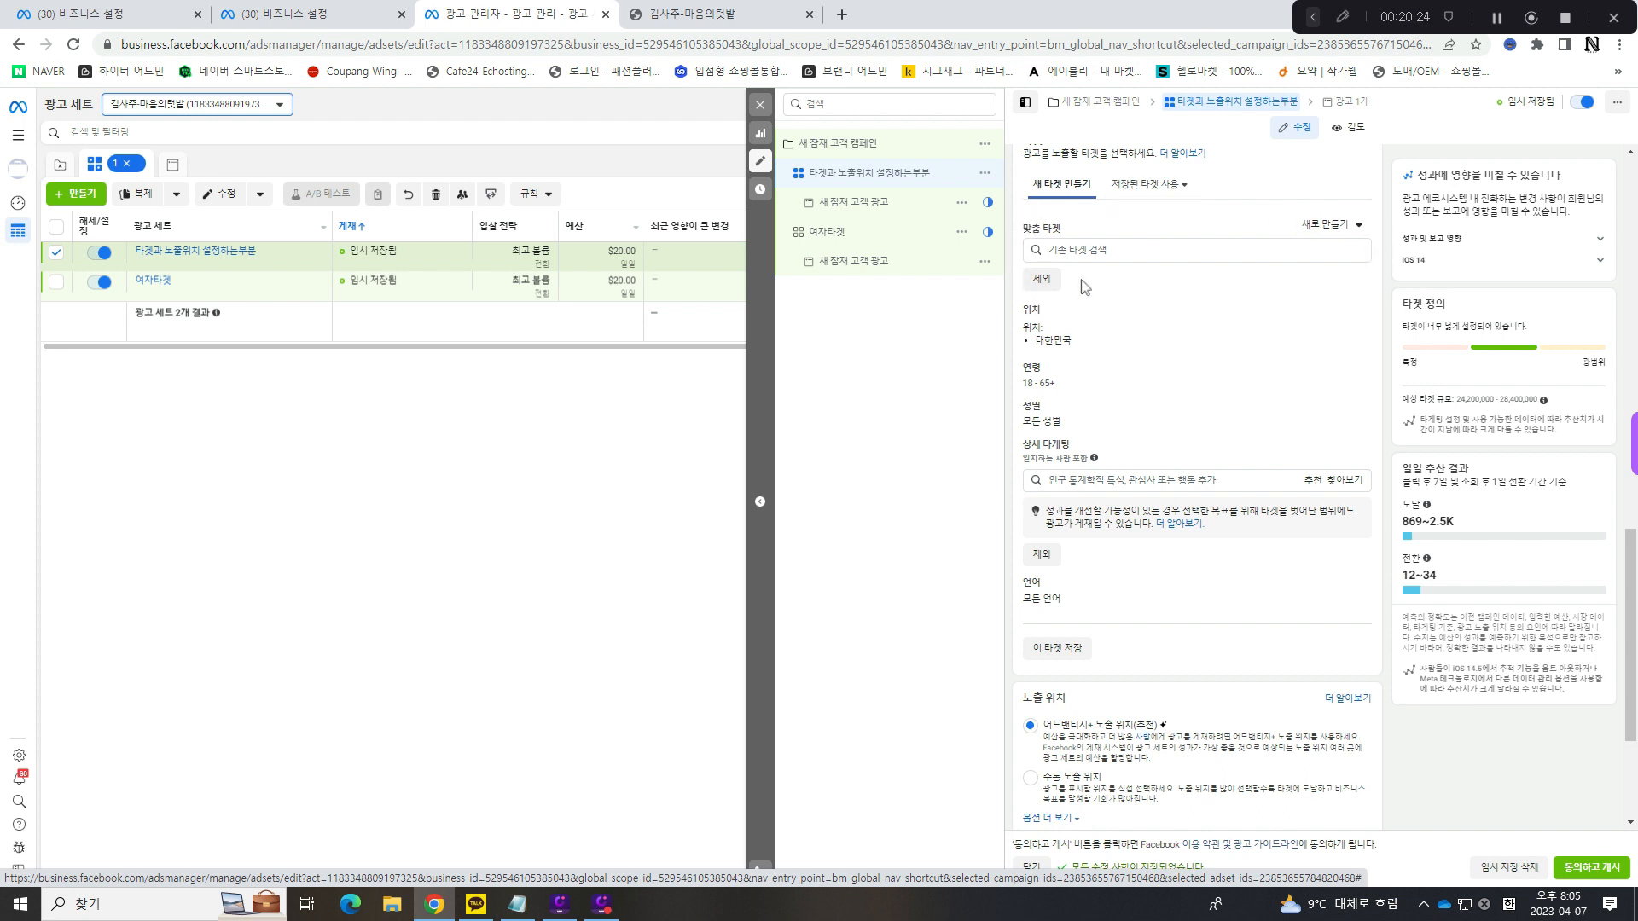
scroll(1045, 213, down, 1)
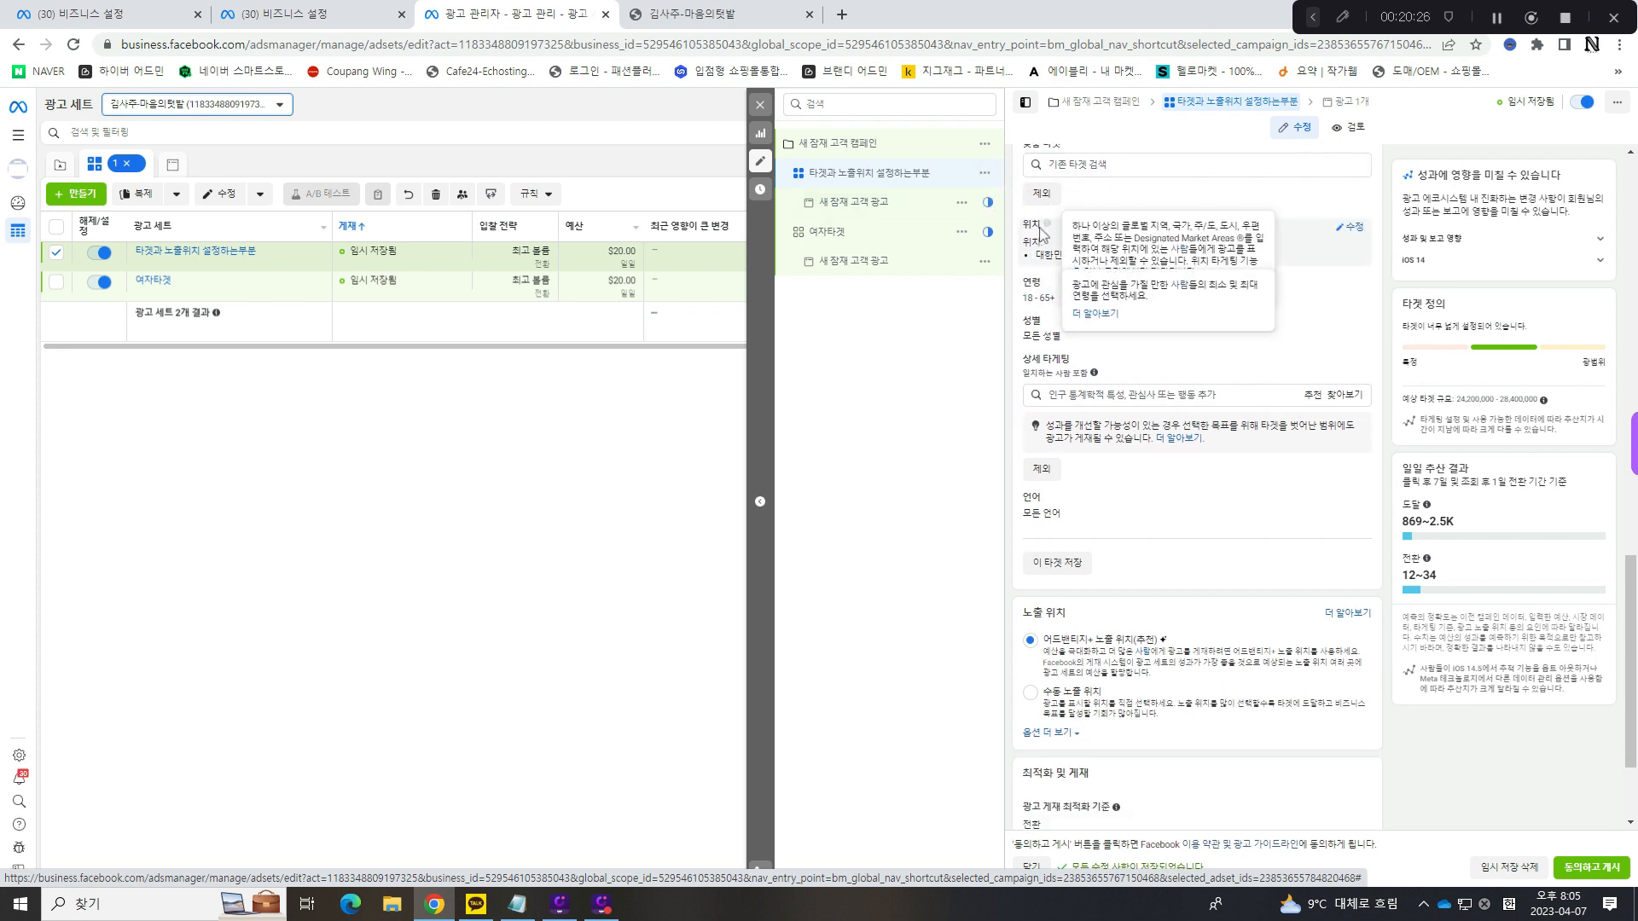
click(1352, 231)
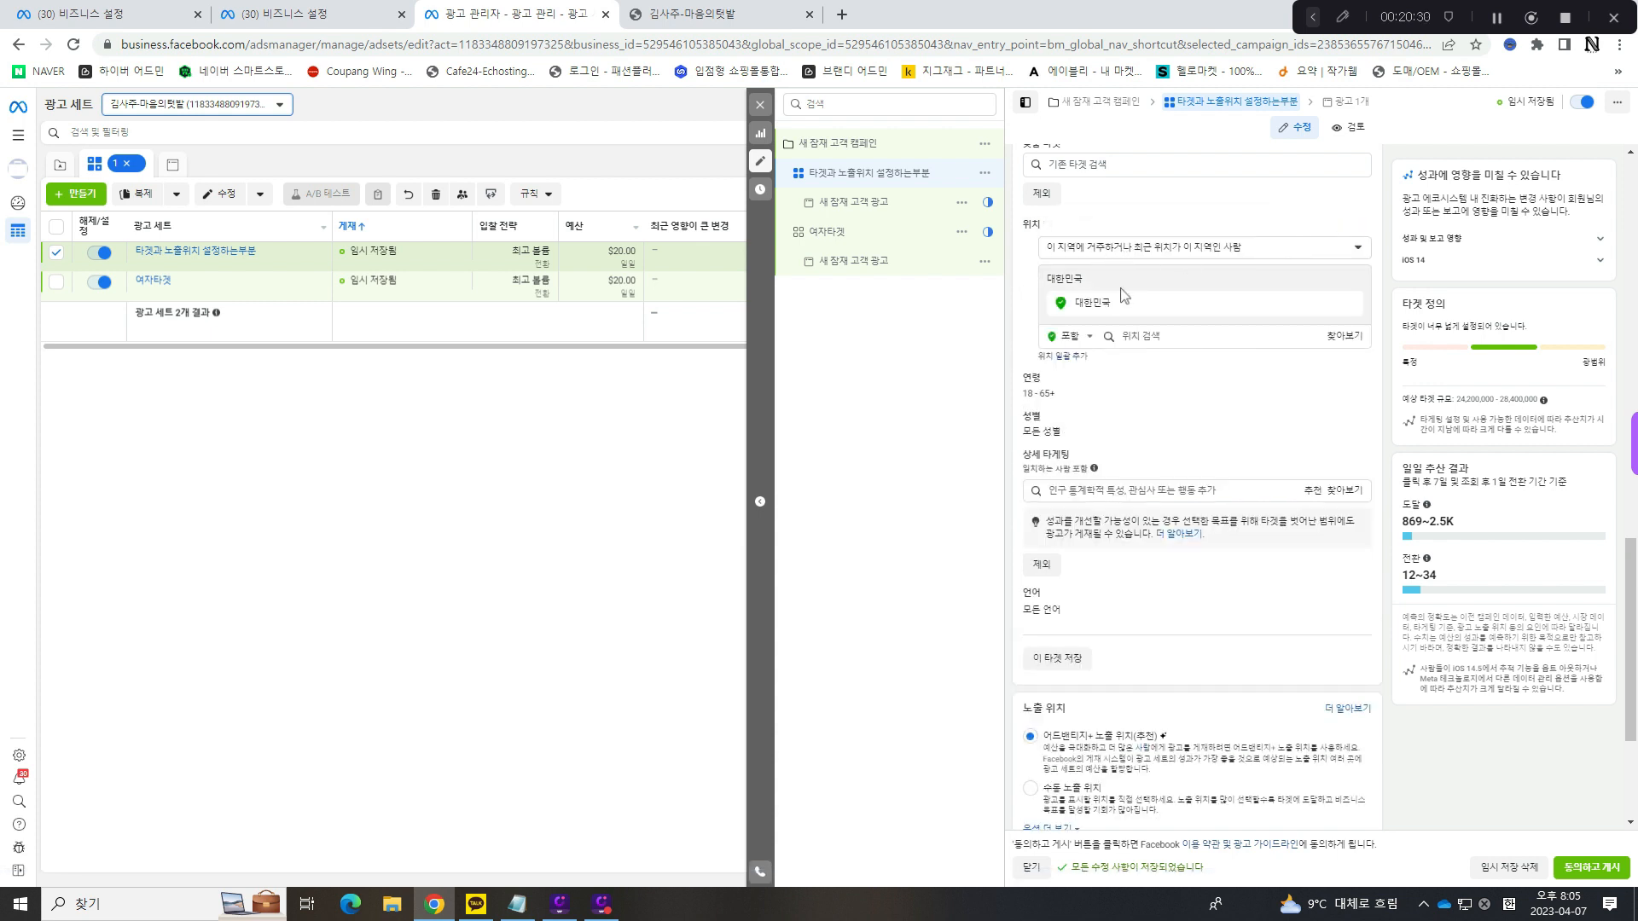
click(1151, 249)
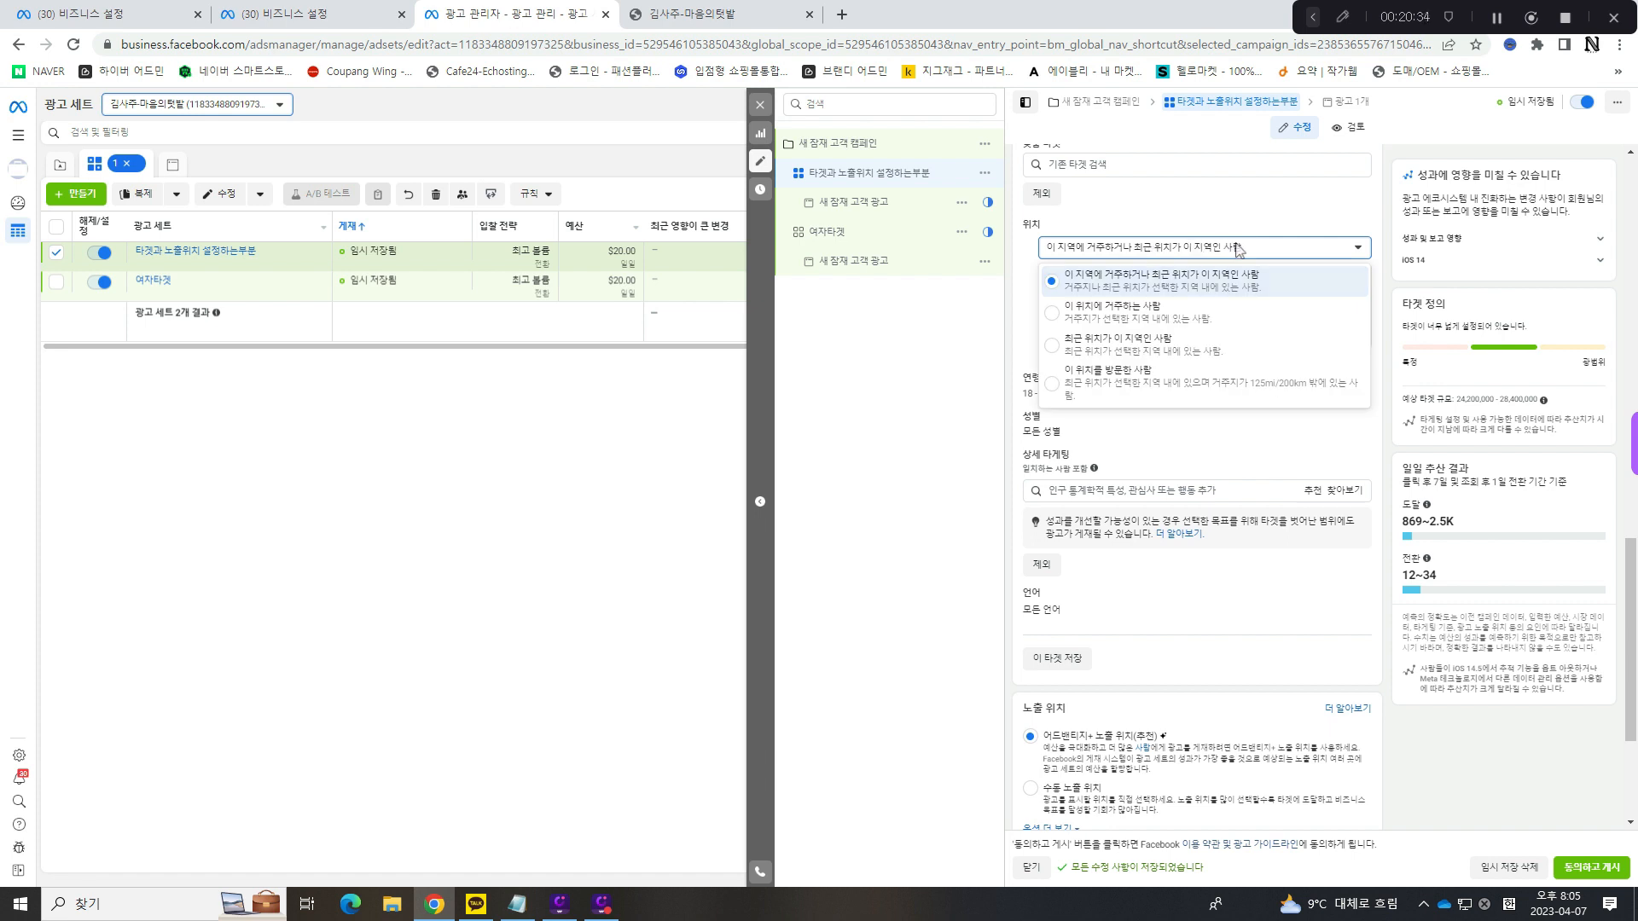
click(1124, 318)
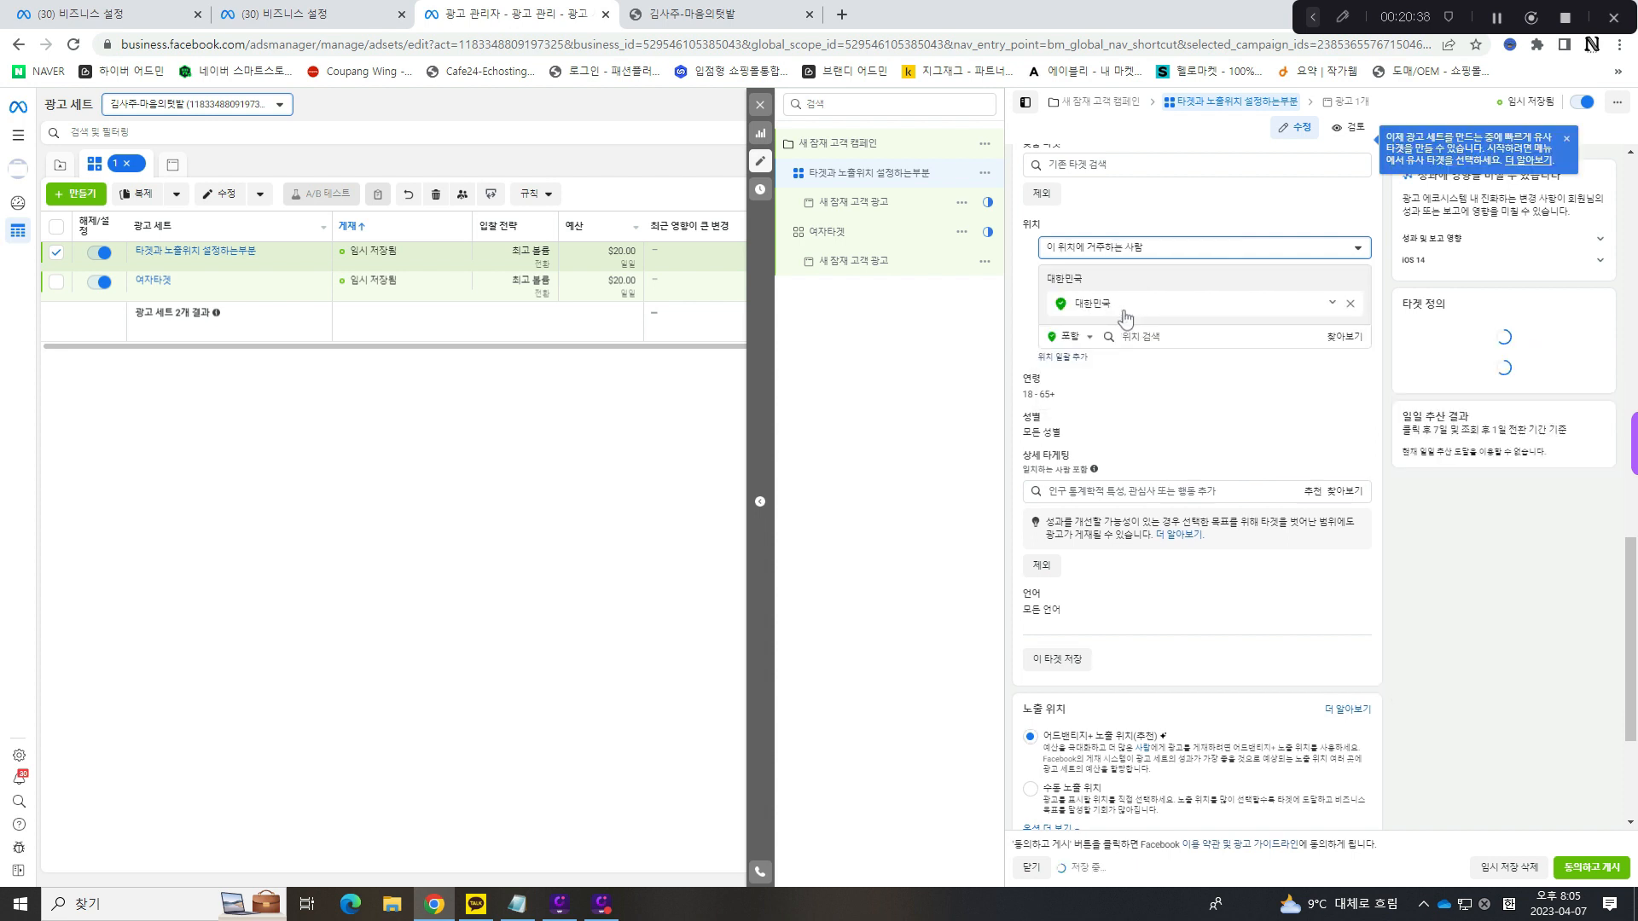
- Try 최근 위치가 이 지역인 사람 as the location condition, and restore 이 지역에 거주하거나 최근 위치가 이 지역인 사람
click(1153, 250)
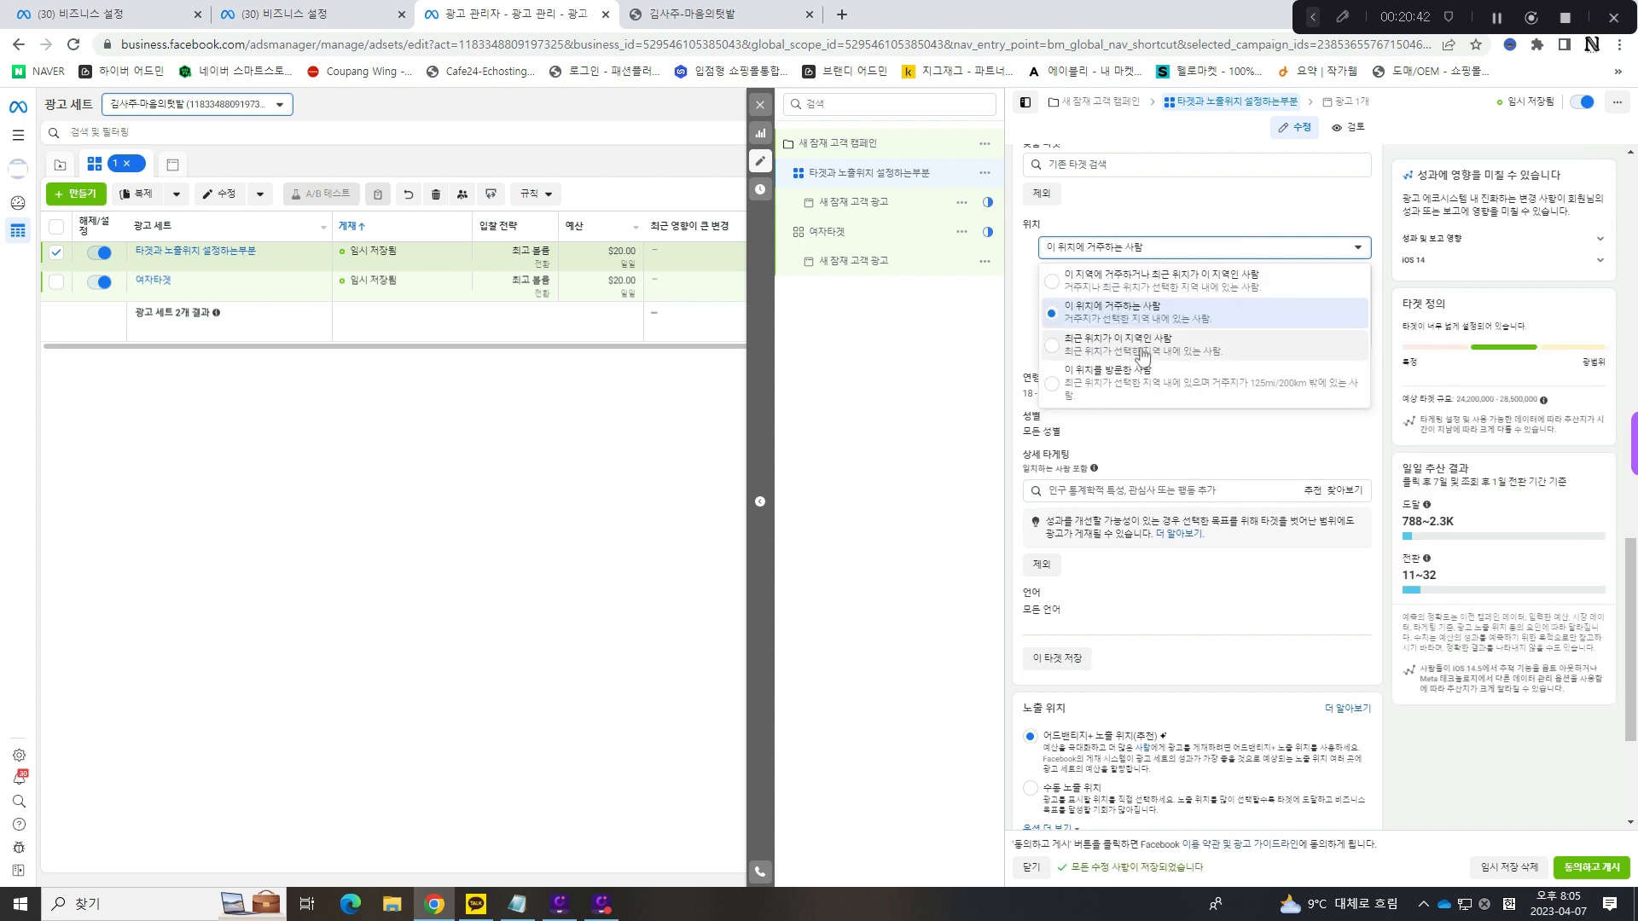
click(1144, 350)
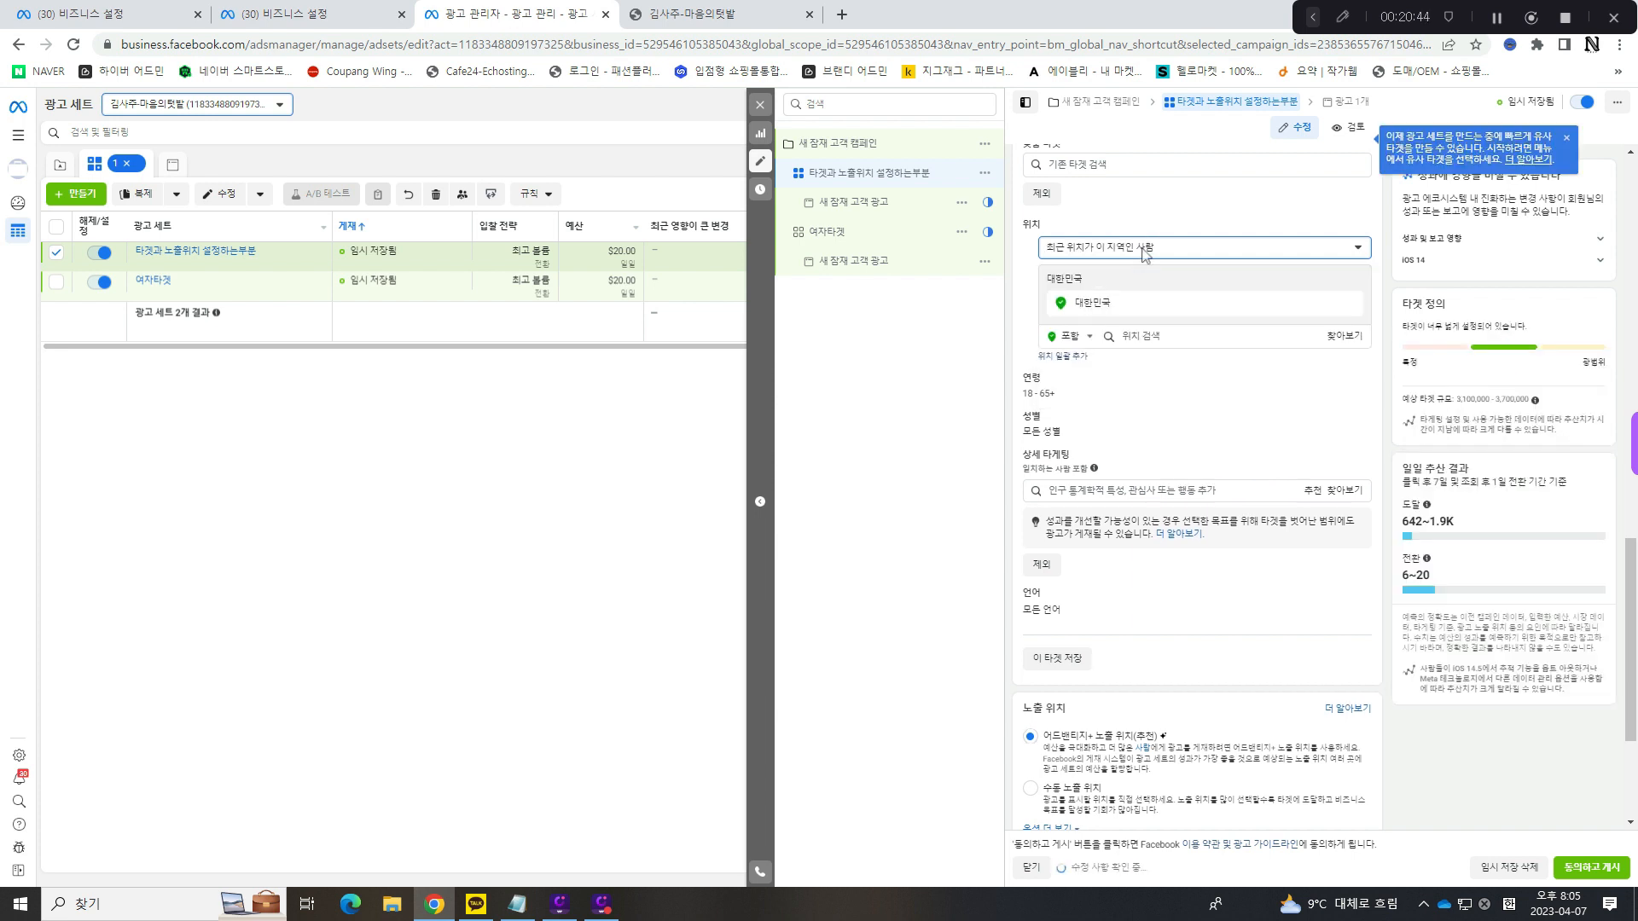
click(1146, 252)
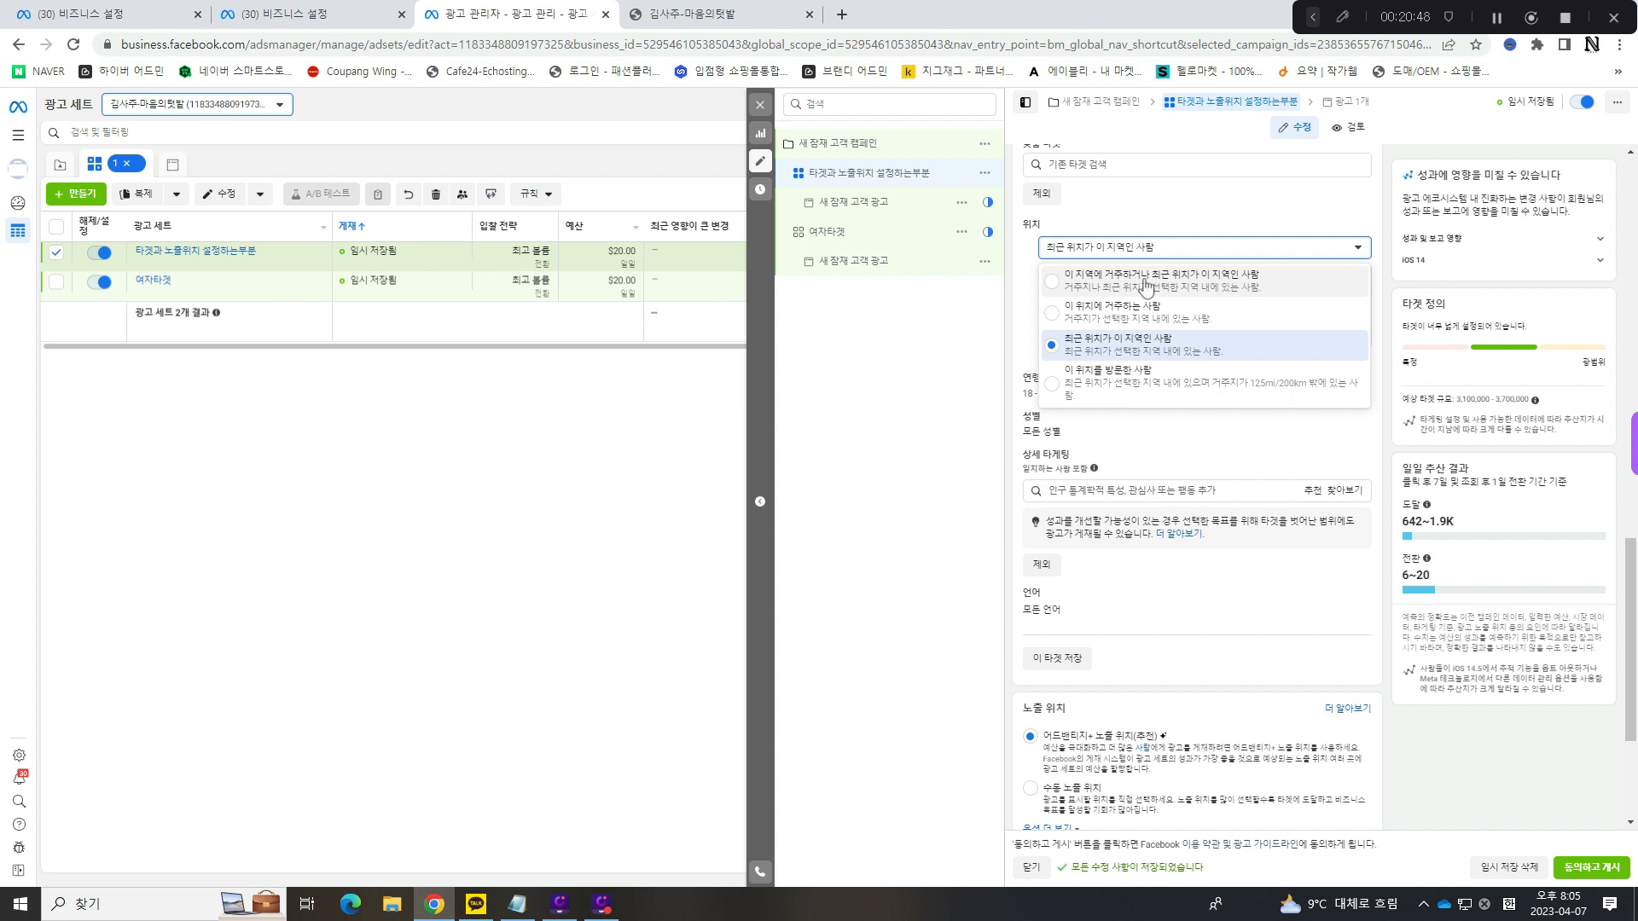
click(1146, 285)
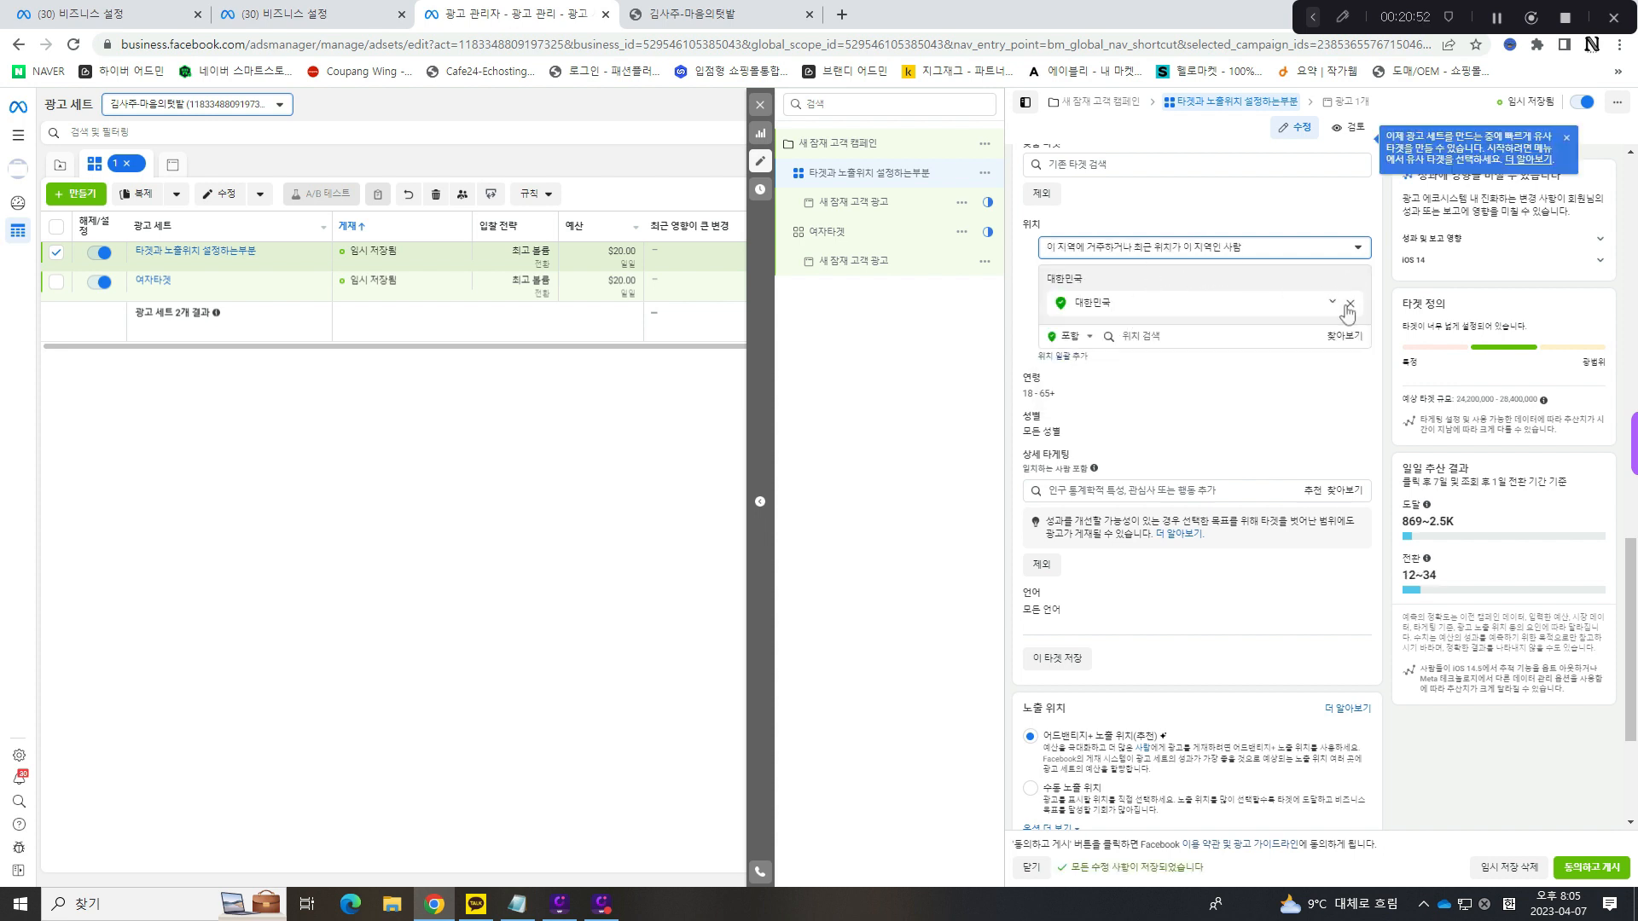
- Remove 대한민국 from the ad set's targeted locations and add the city 서울, Seoul, 대한민국
click(1348, 305)
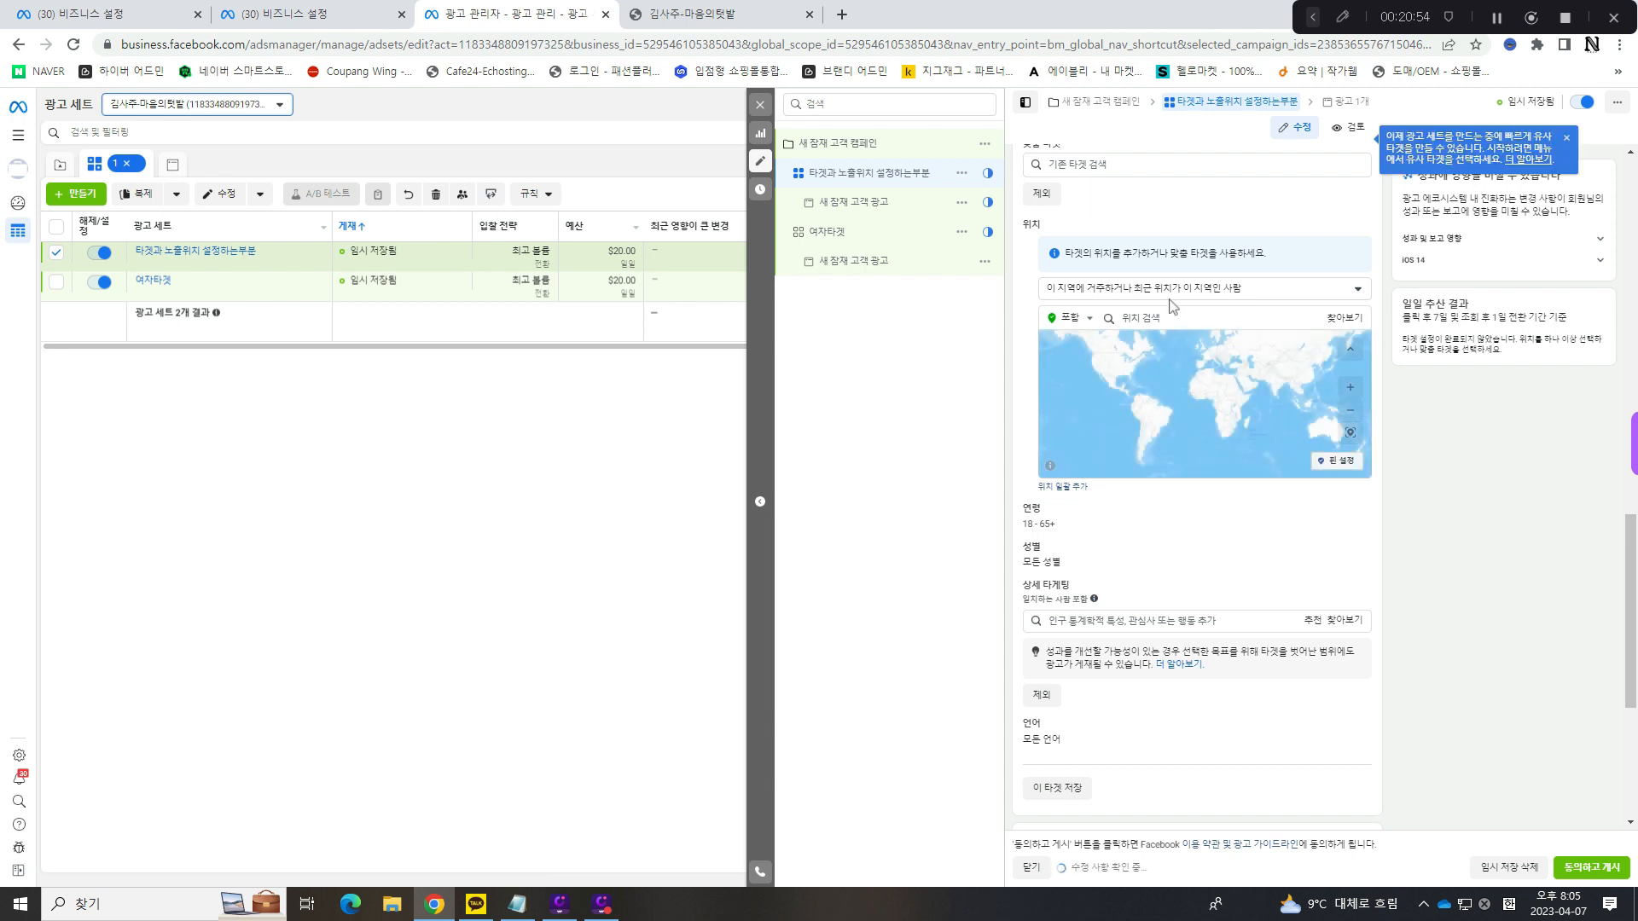
click(1172, 375)
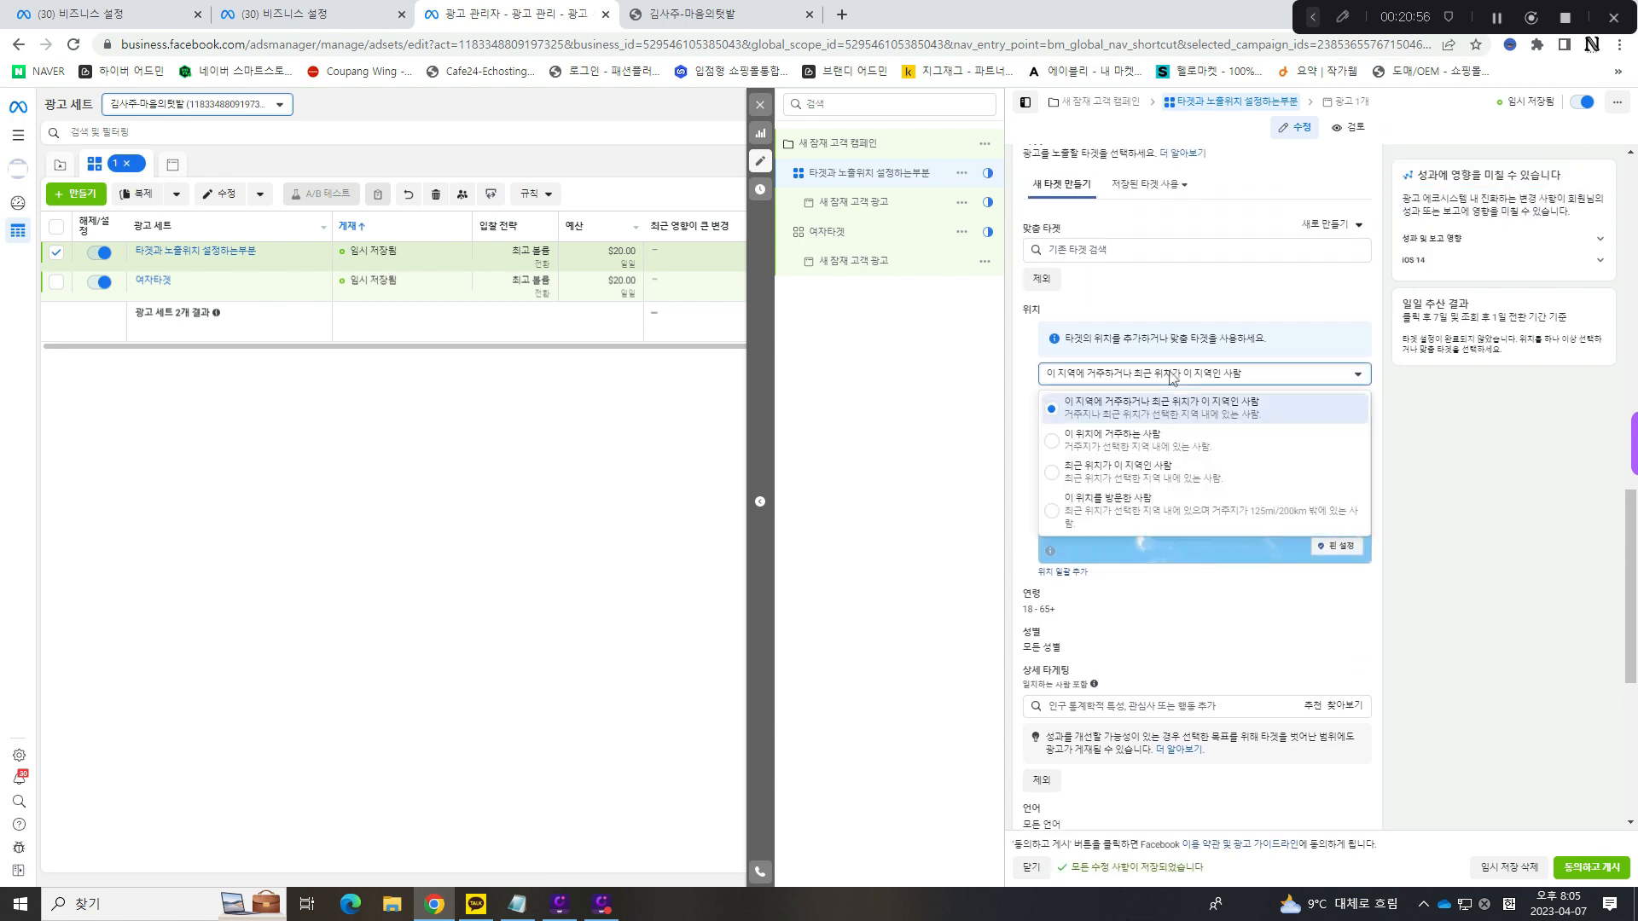
click(1169, 415)
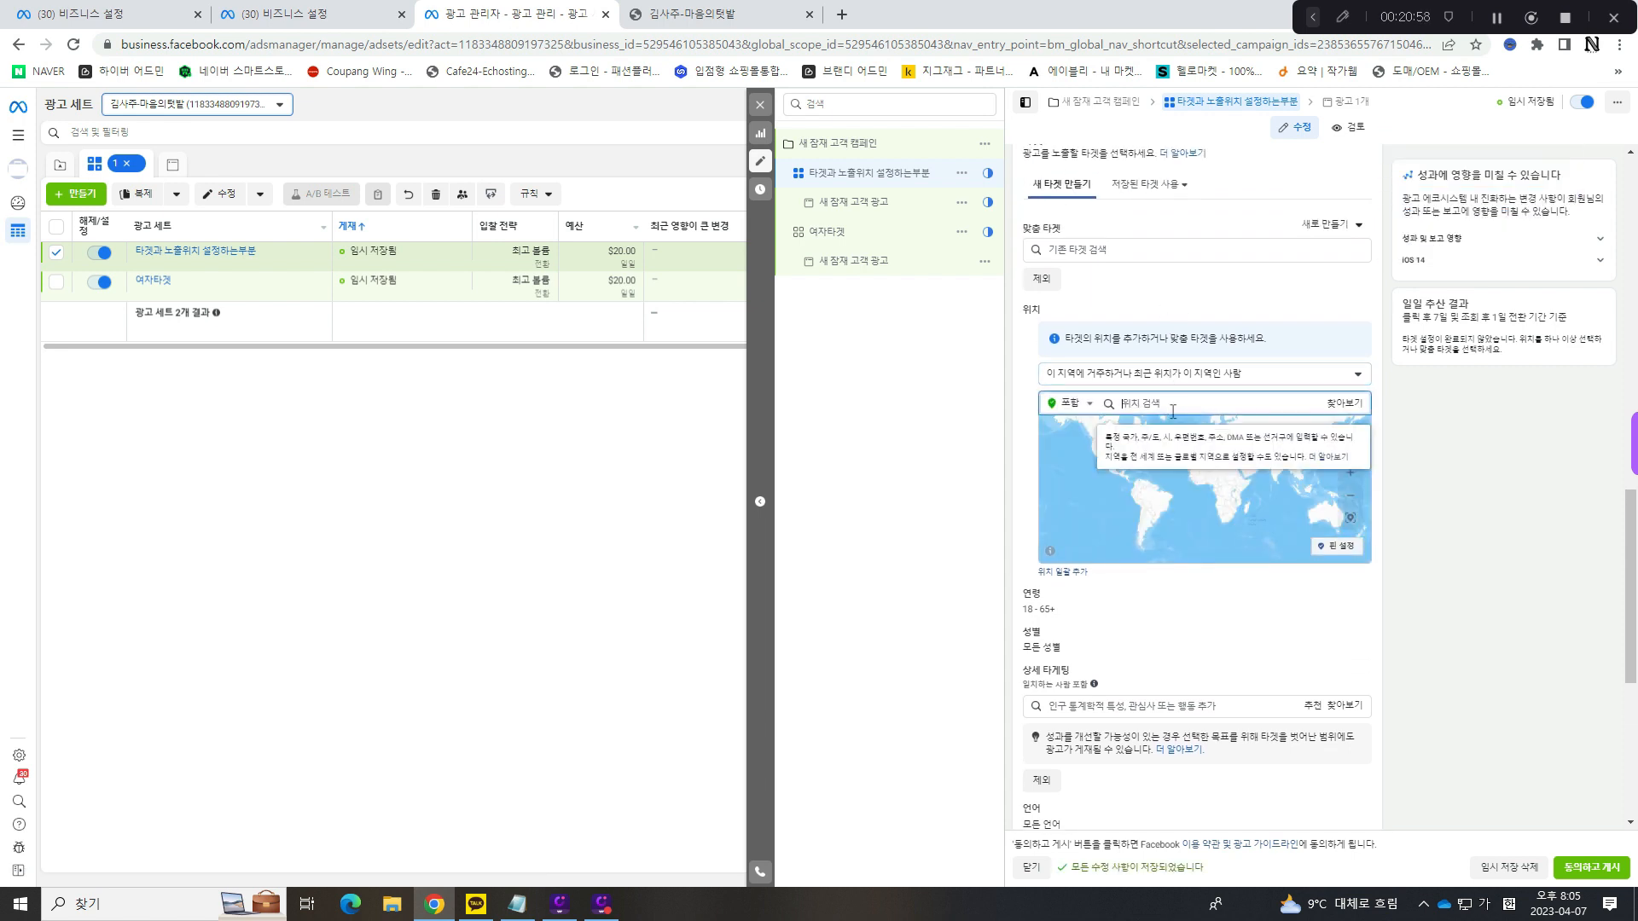
text(서울)
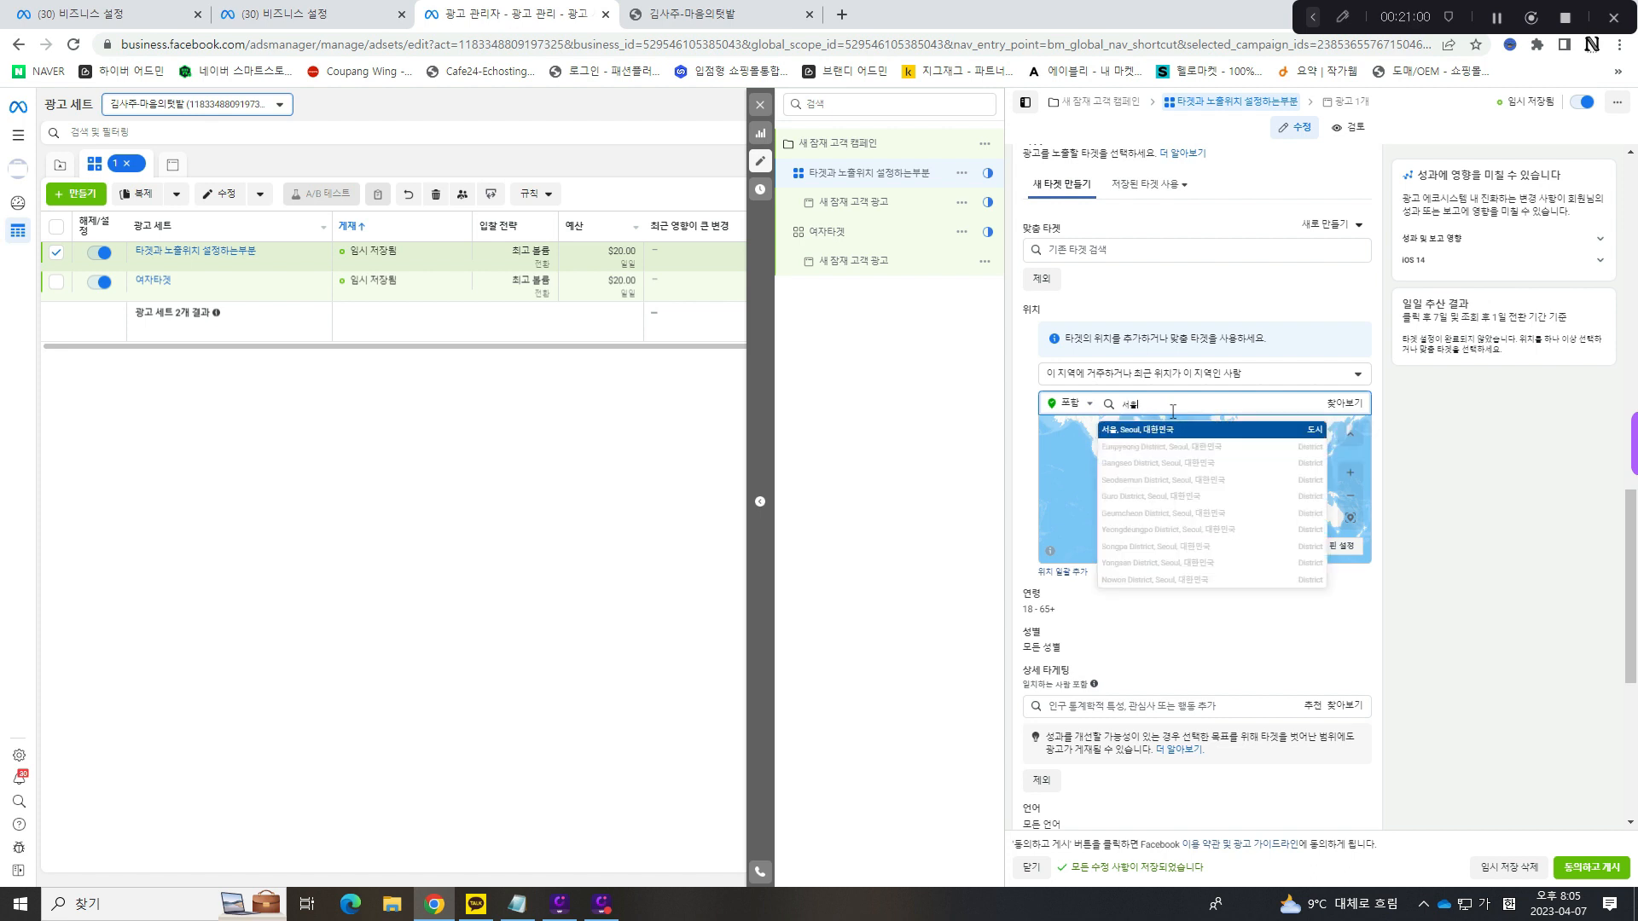
click(1175, 437)
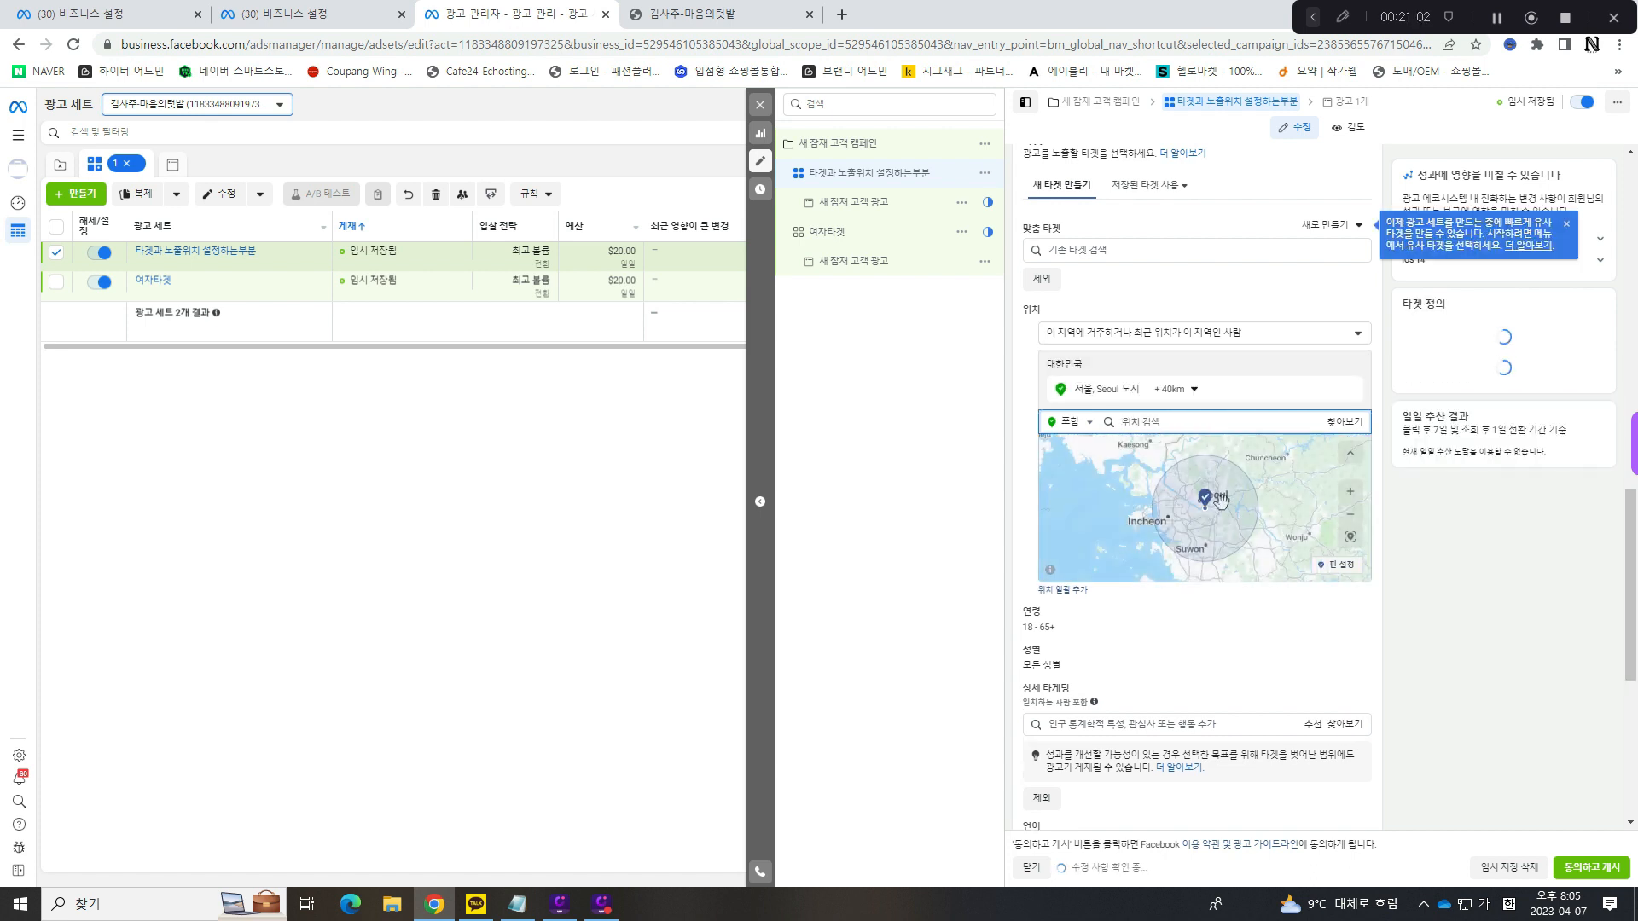
- Try a 17 km targeting radius around 서울, and widen it to 80 km
click(1193, 389)
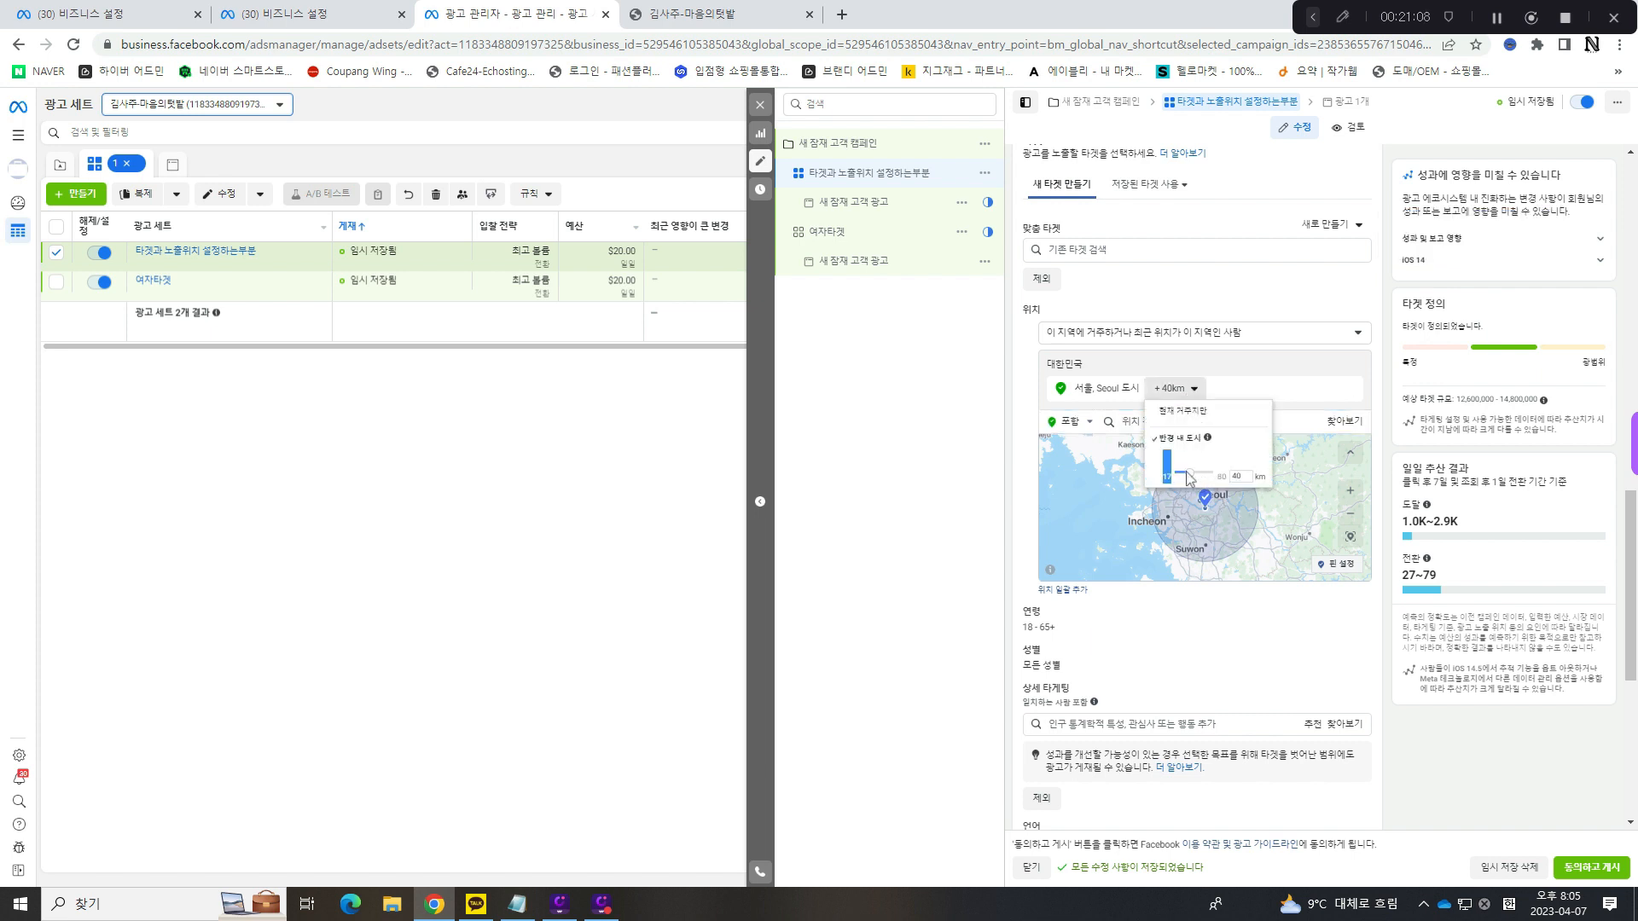
drag(1187, 474, 1169, 475)
click(1289, 403)
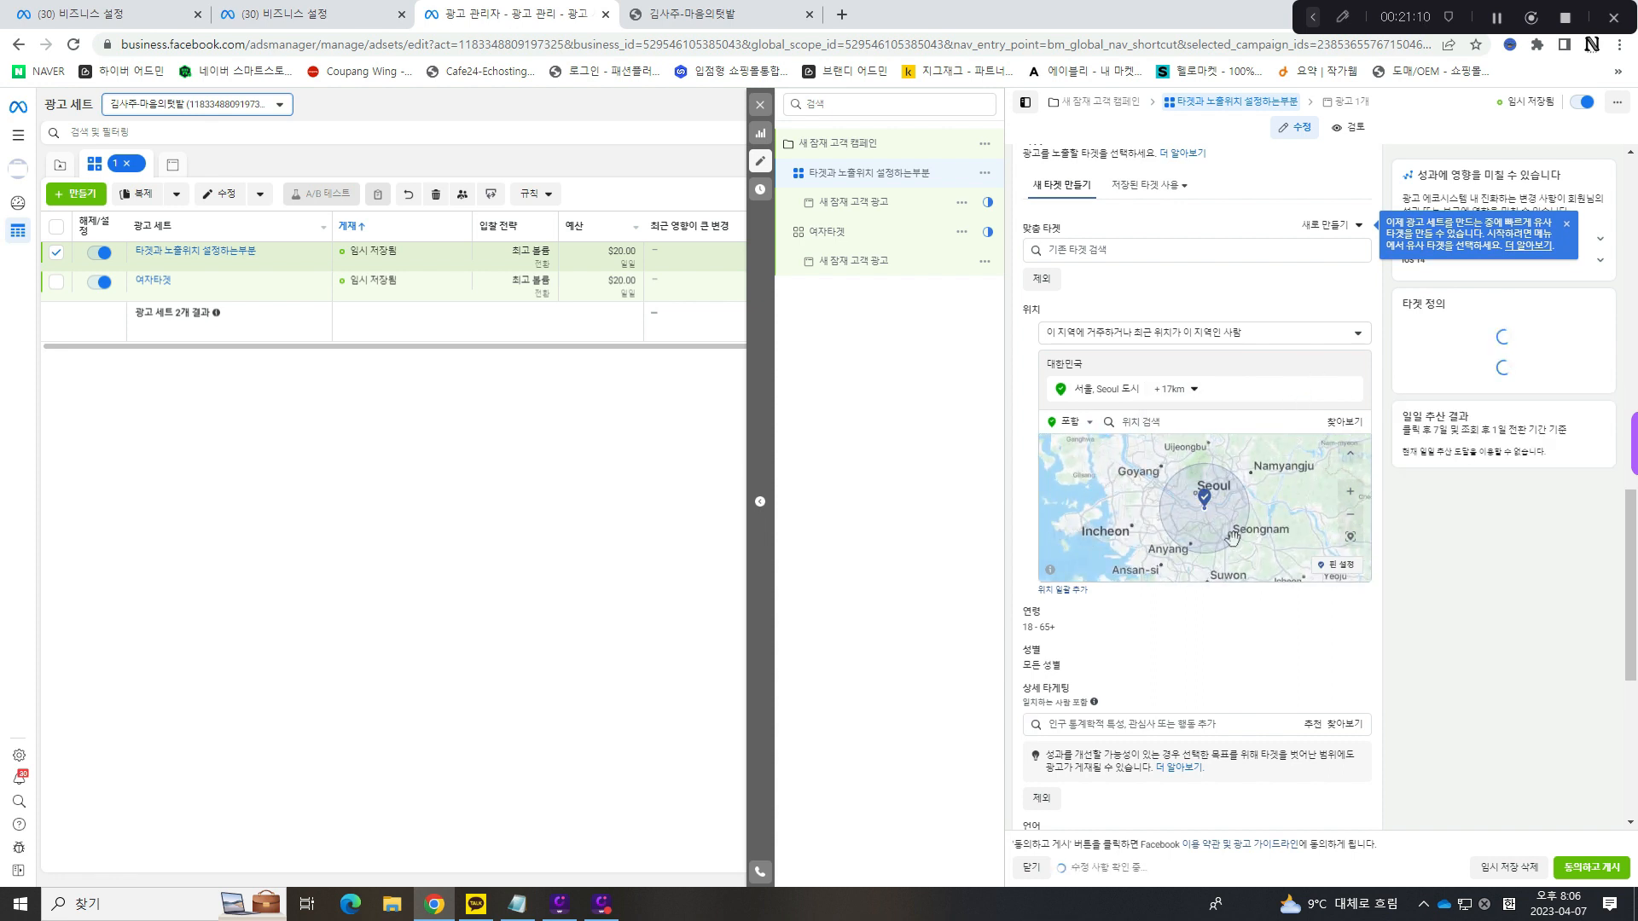
click(1191, 390)
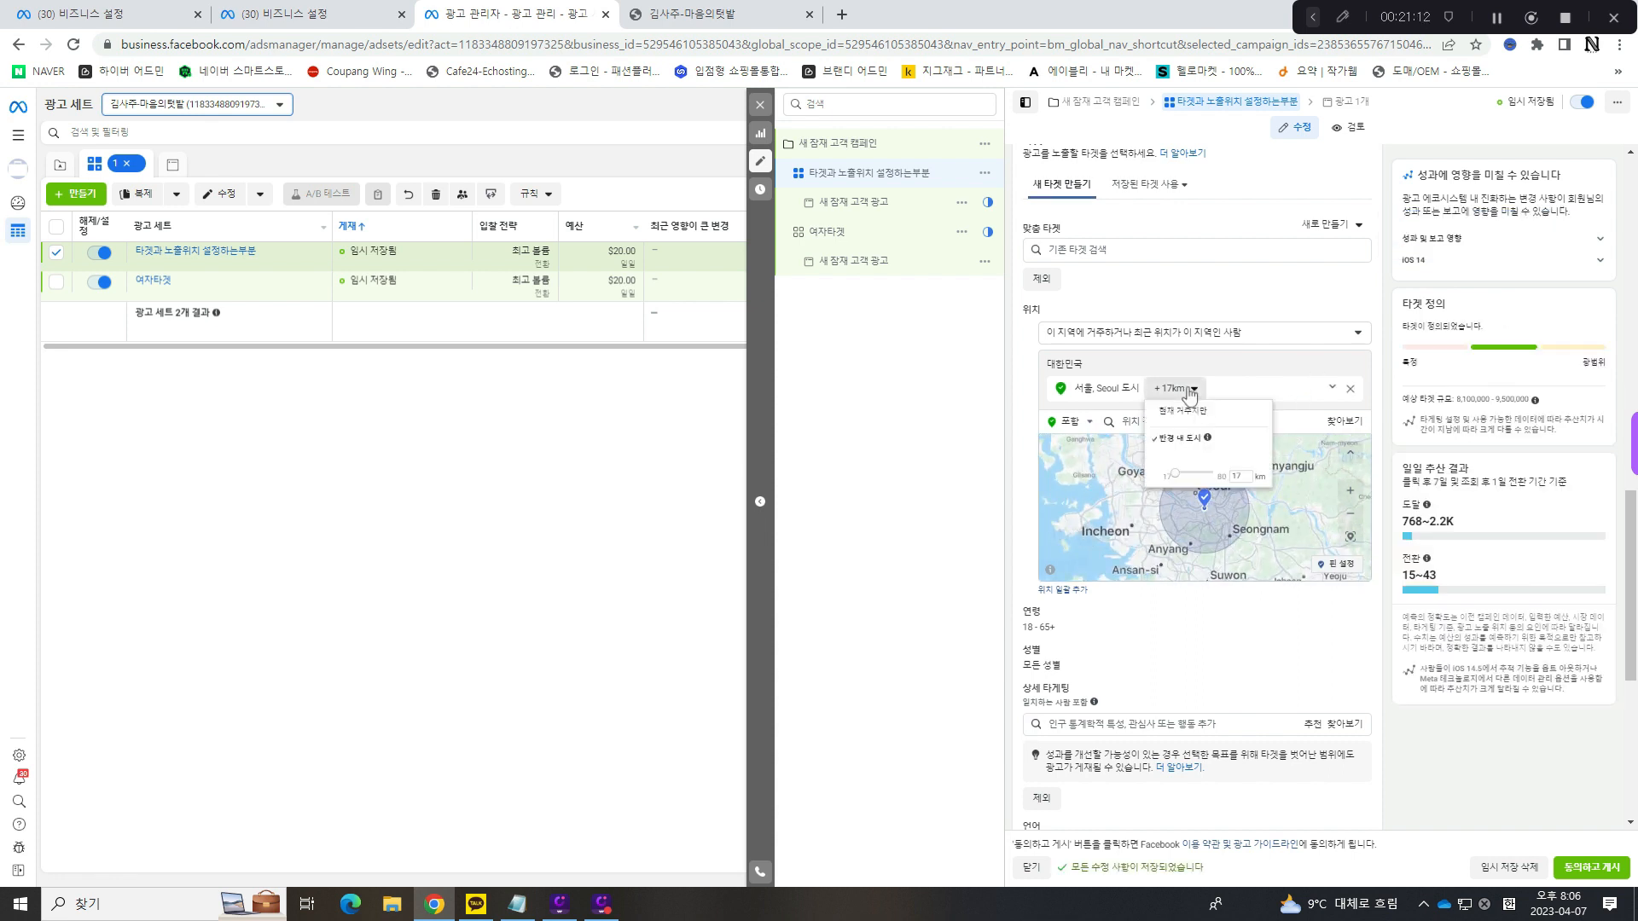
drag(1175, 475, 1225, 475)
click(1310, 402)
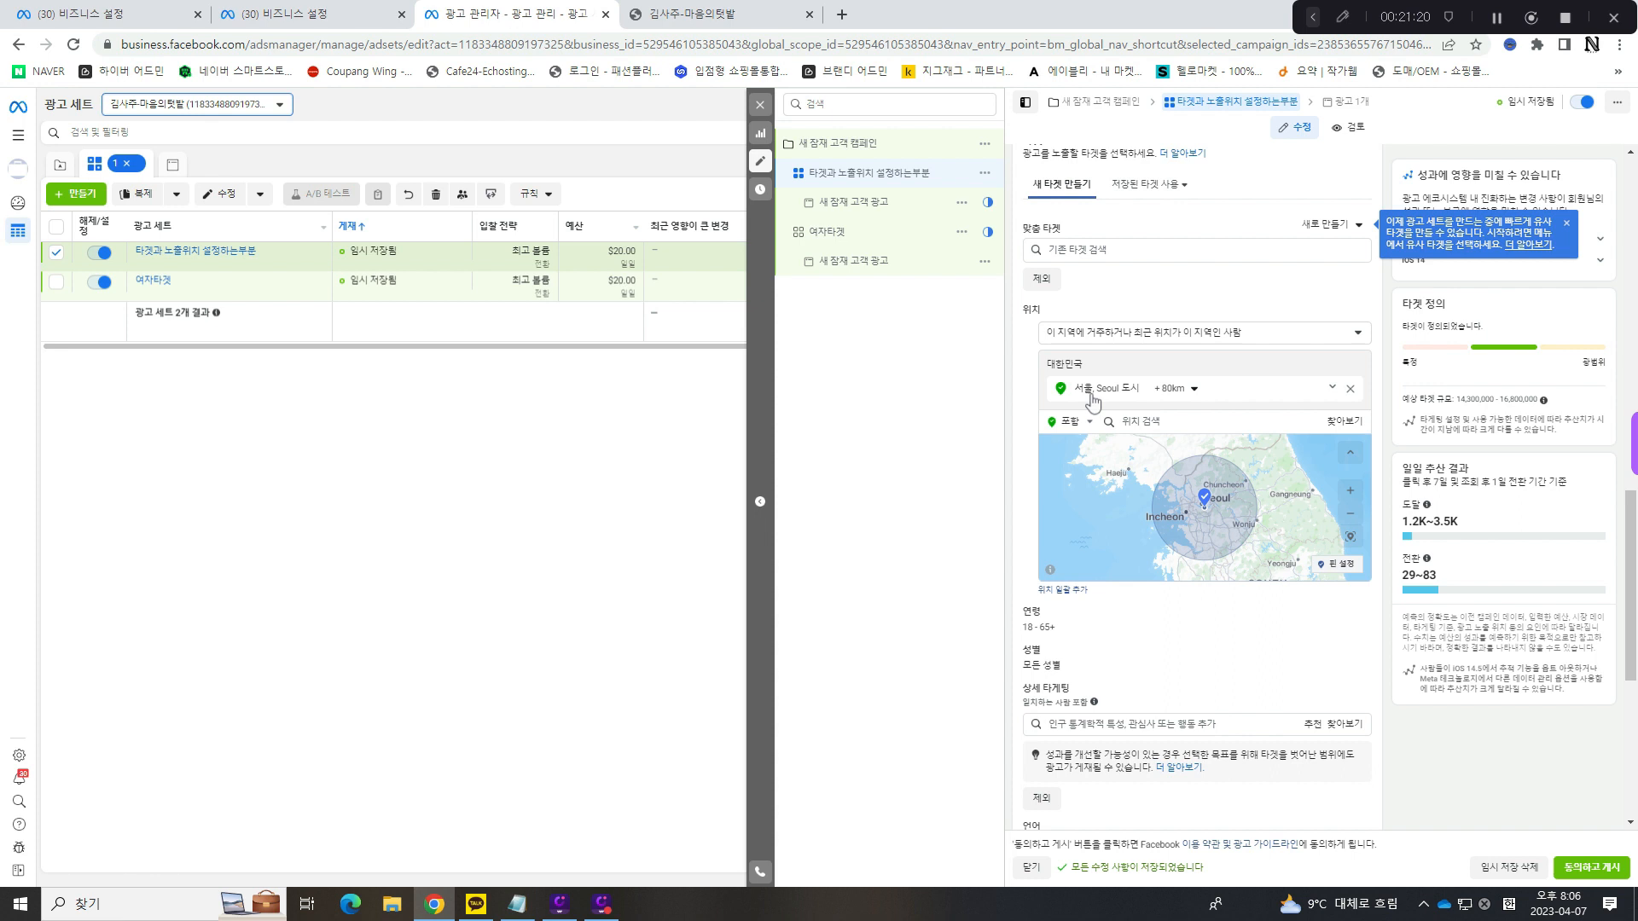
- Remove 서울 from the targeted locations, search for 대구, and add the 시/도-level location 부산, 대한민국 instead
click(1349, 388)
click(1153, 412)
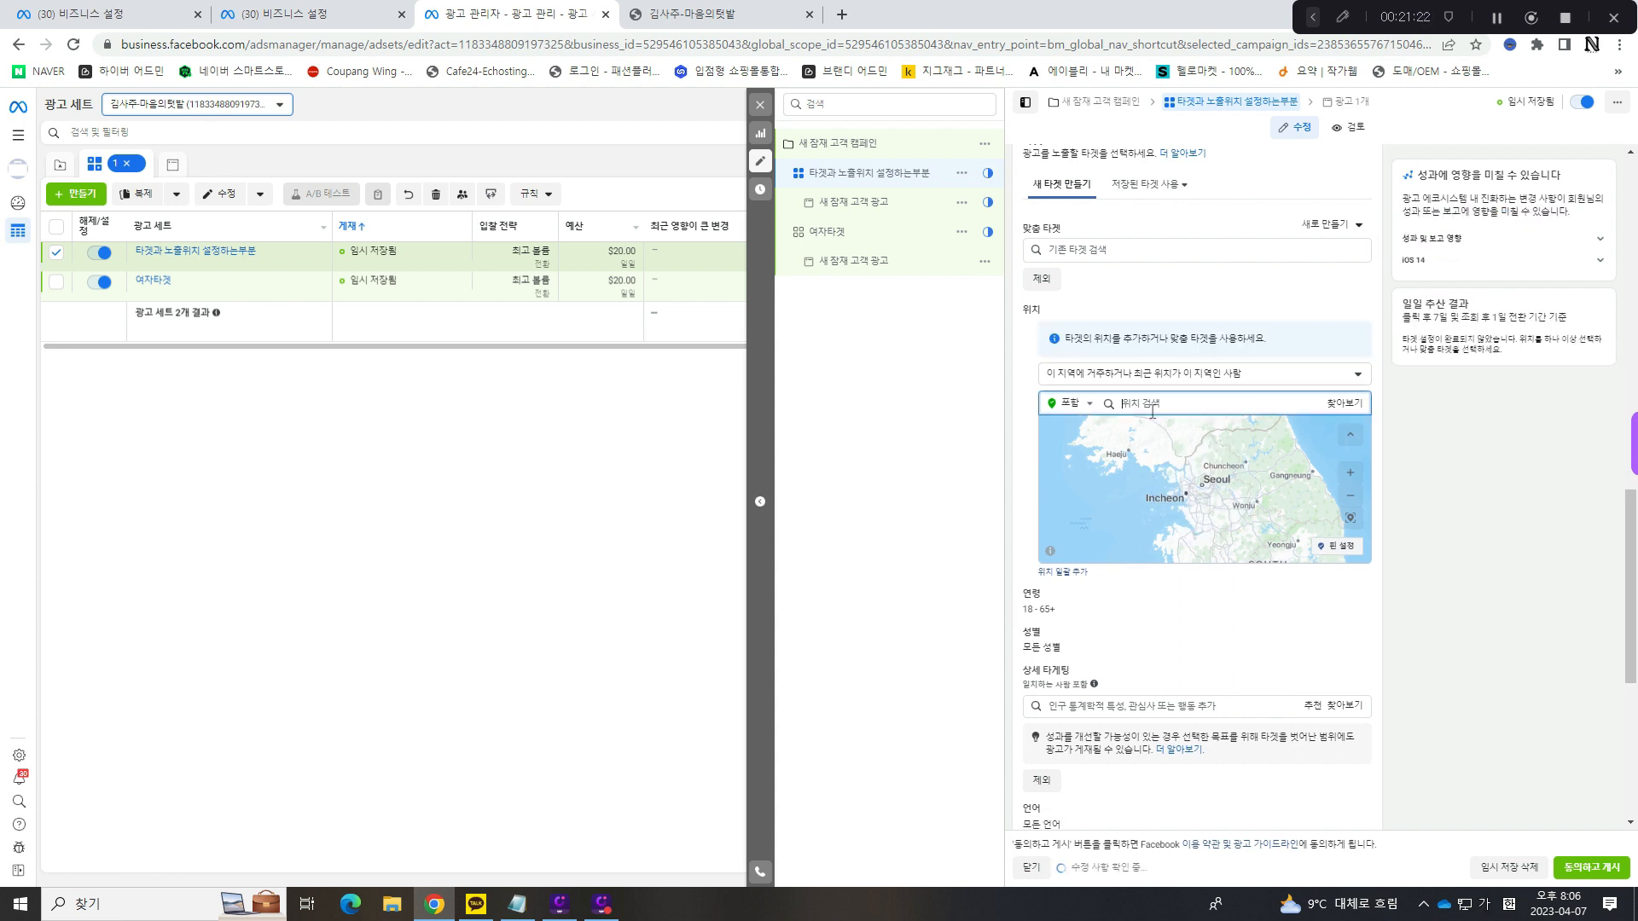
text(대구)
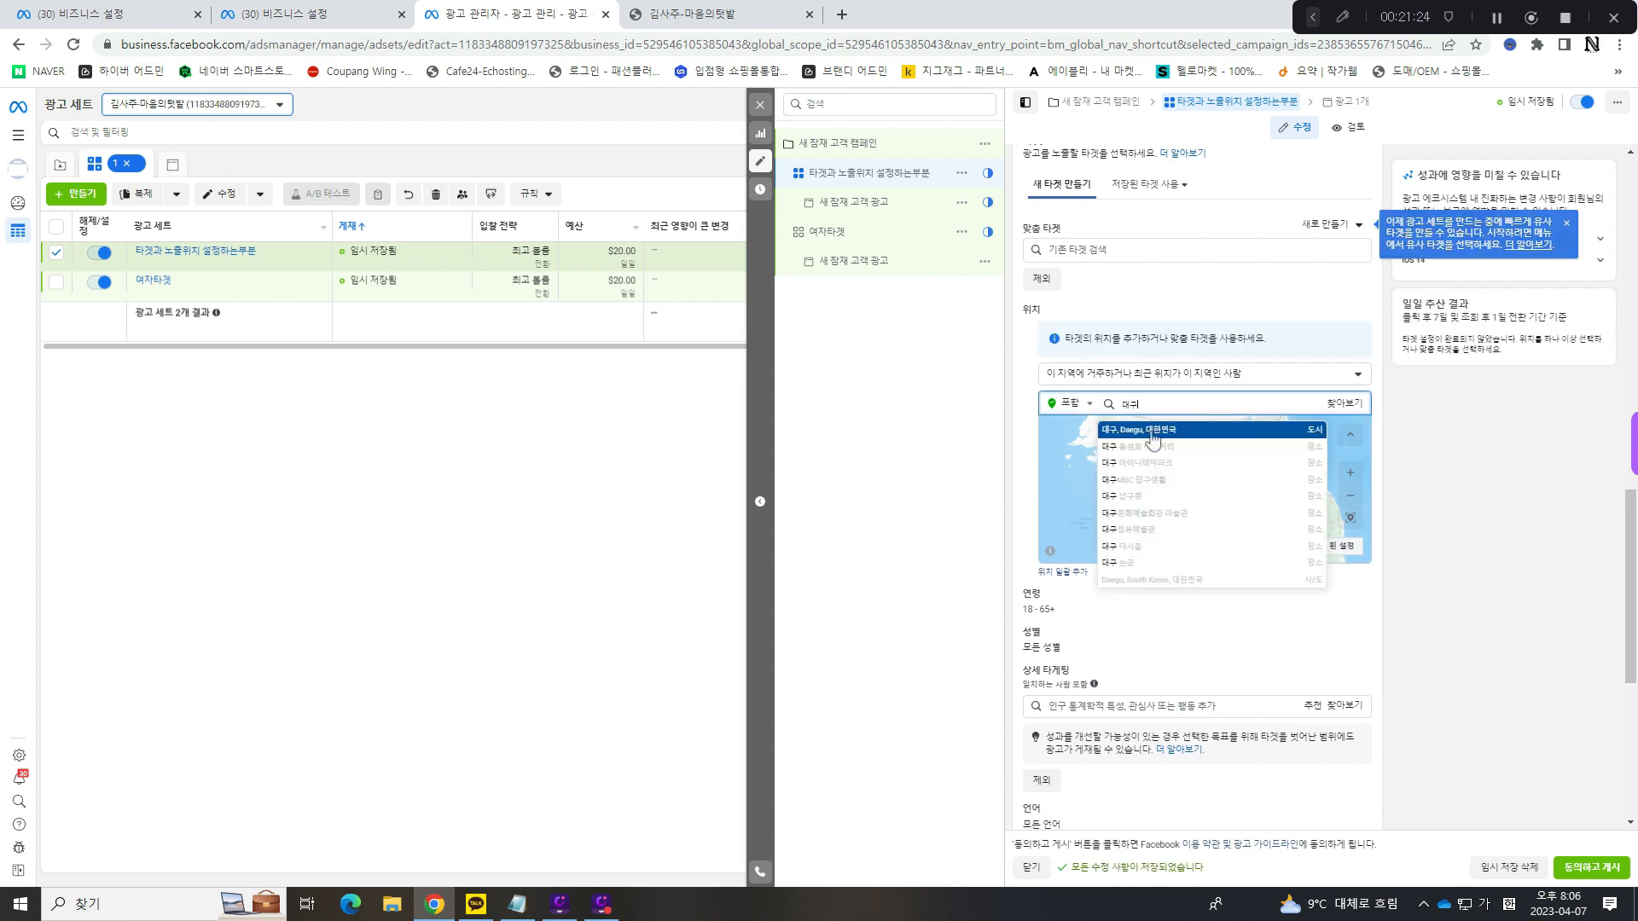
click(1174, 392)
double_click(1167, 400)
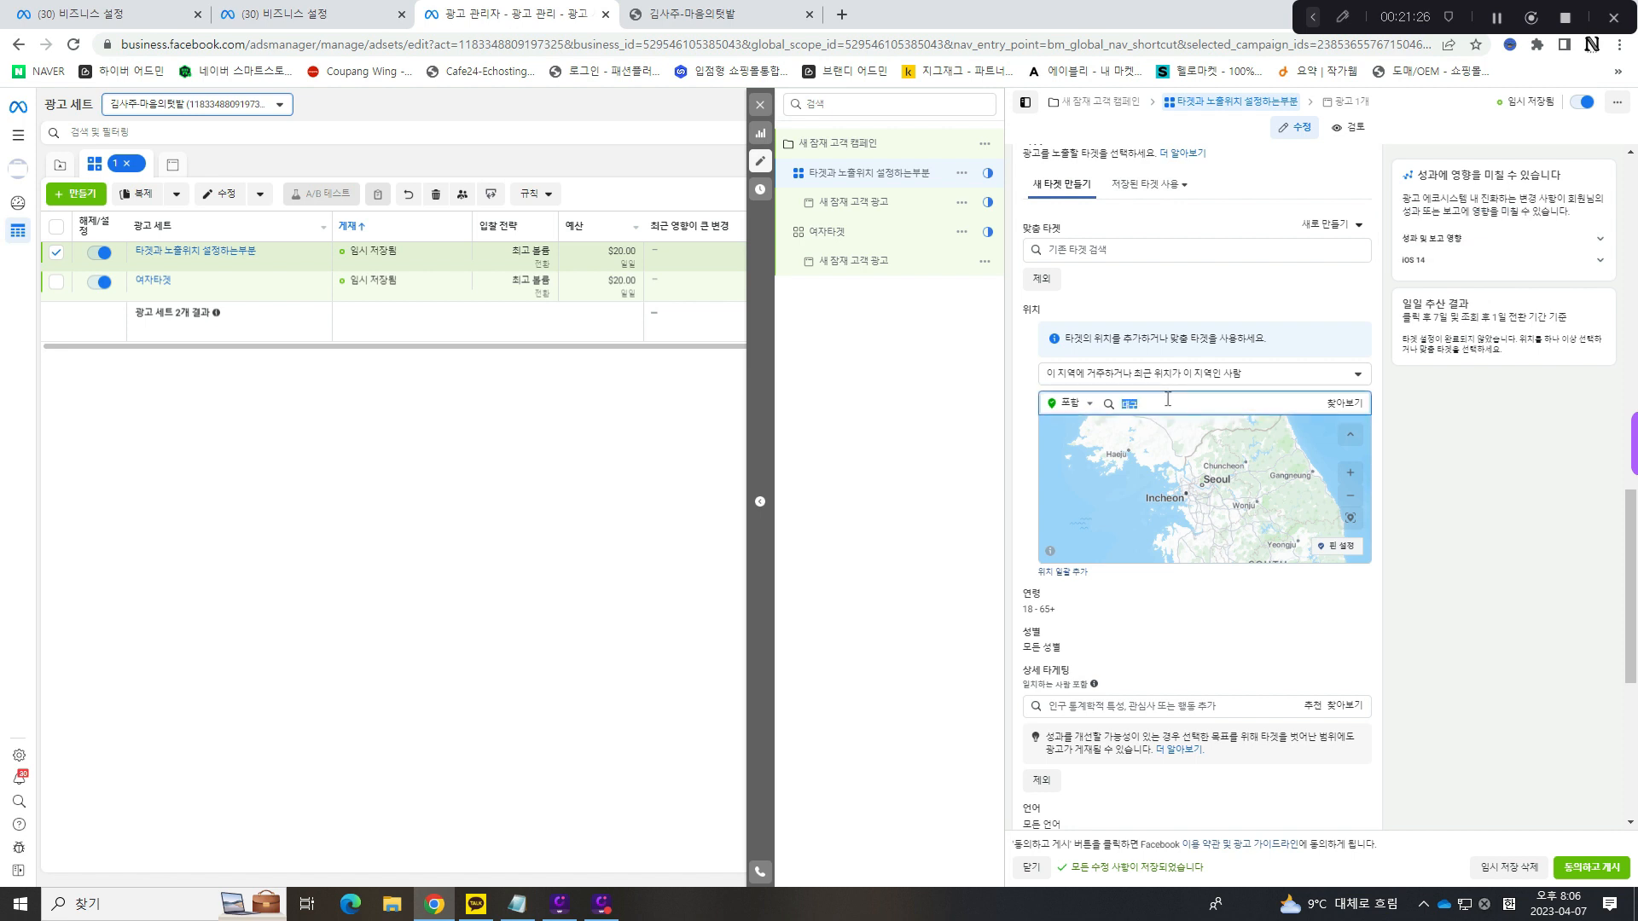
key(BackSpace)
text(부산)
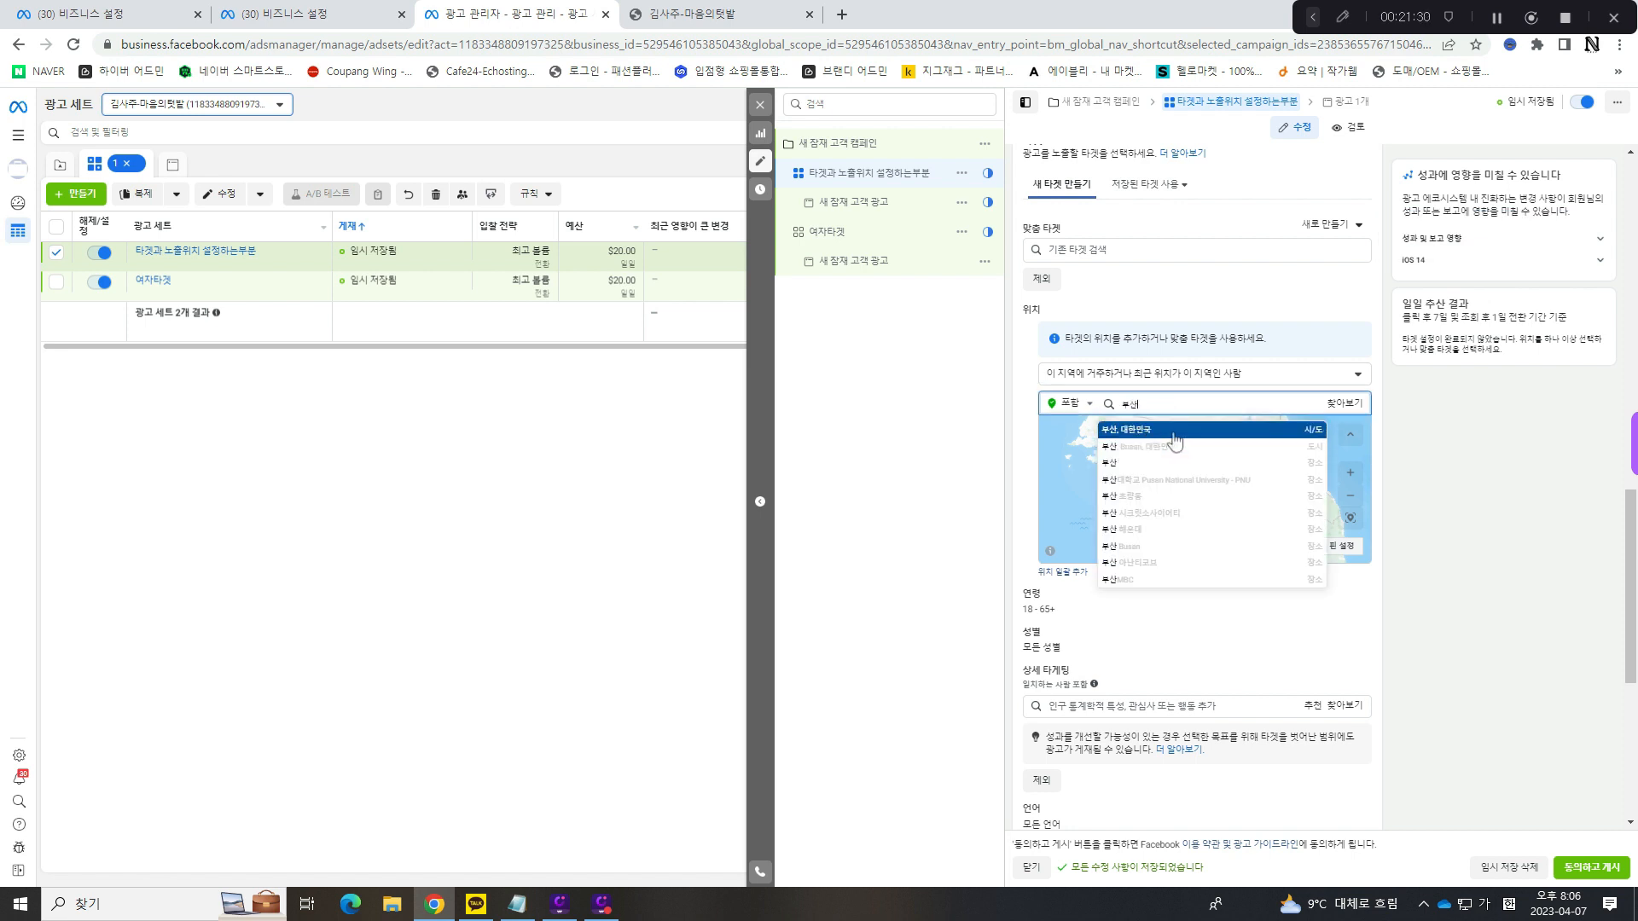
click(1175, 437)
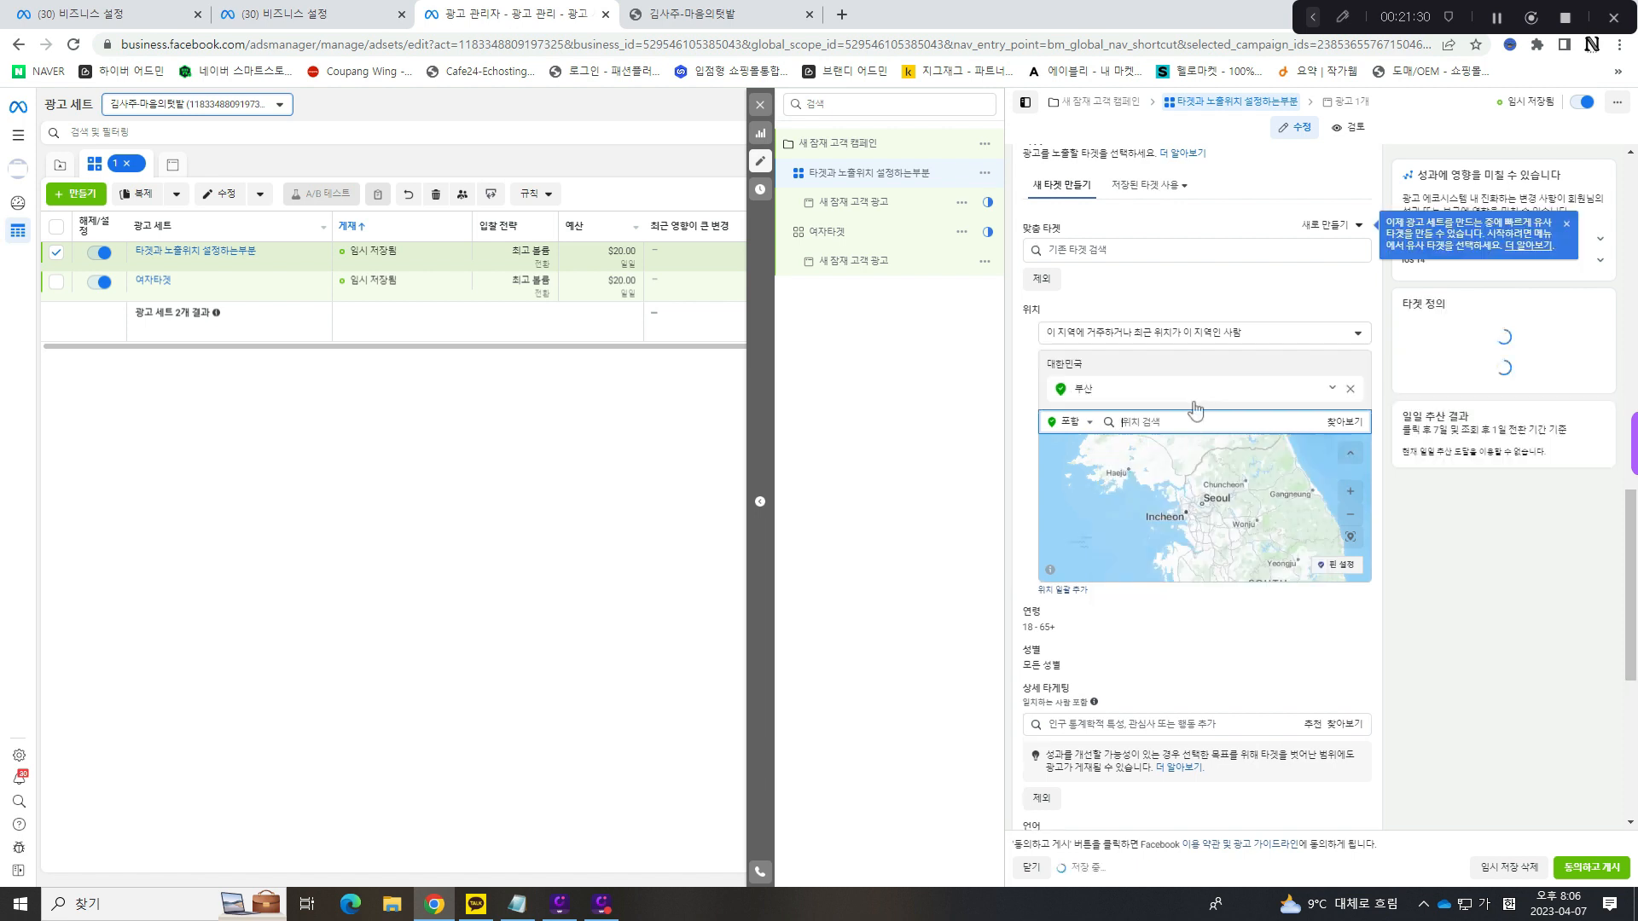
- Examine the options offered for the 부산 location and its map pin, and toggle the map display
click(1069, 380)
click(1330, 391)
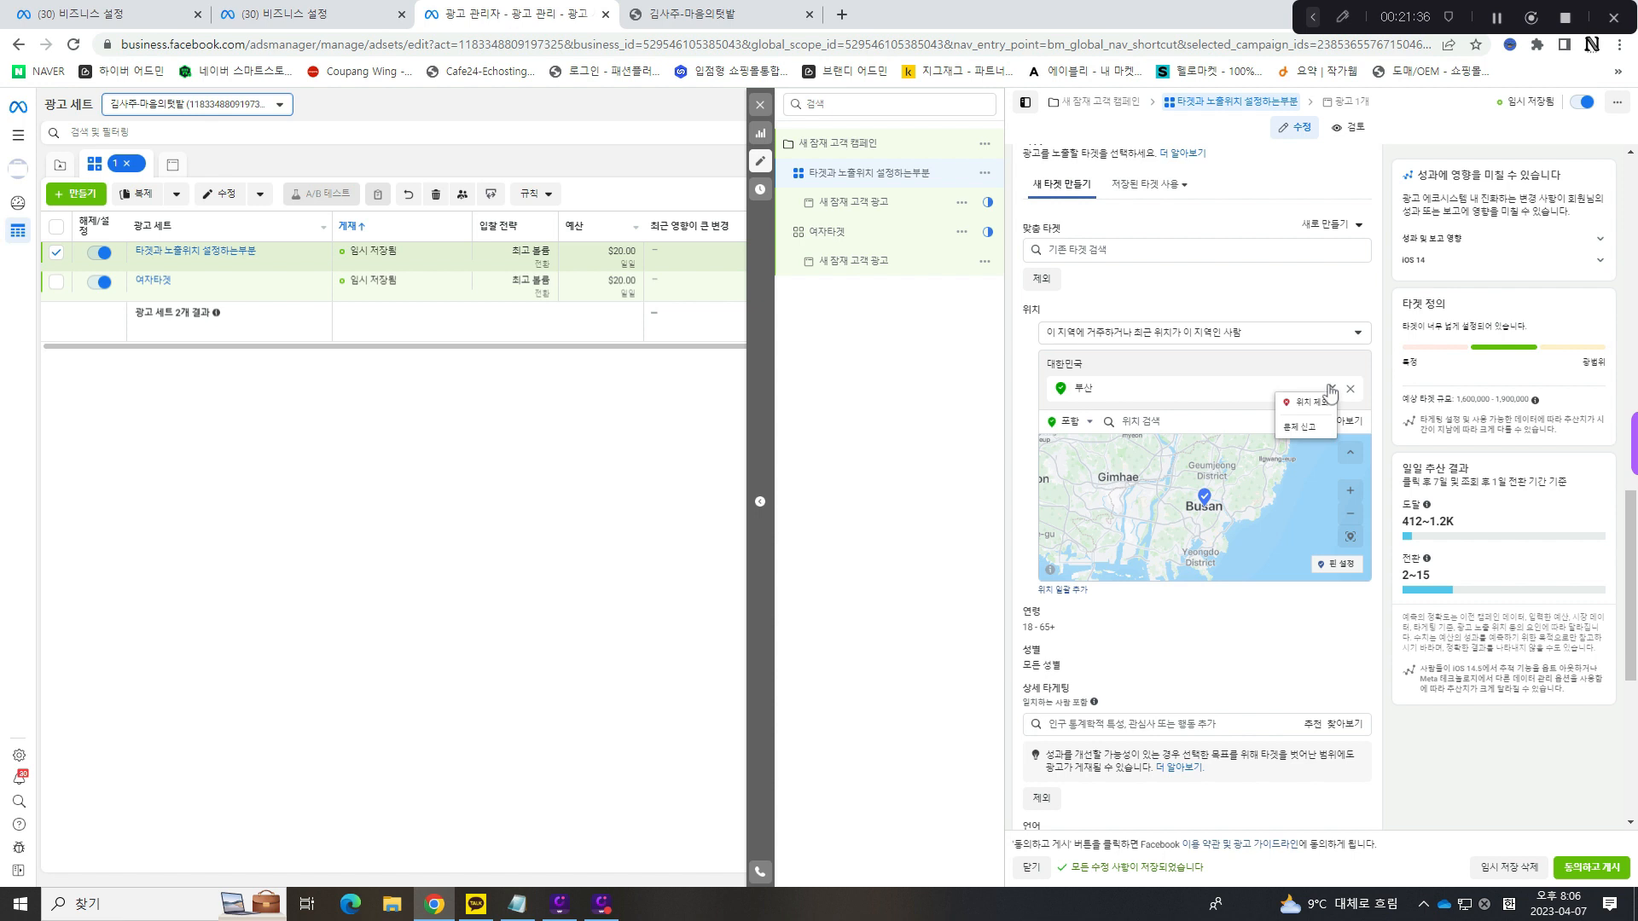
click(1330, 390)
mouse_move(1205, 503)
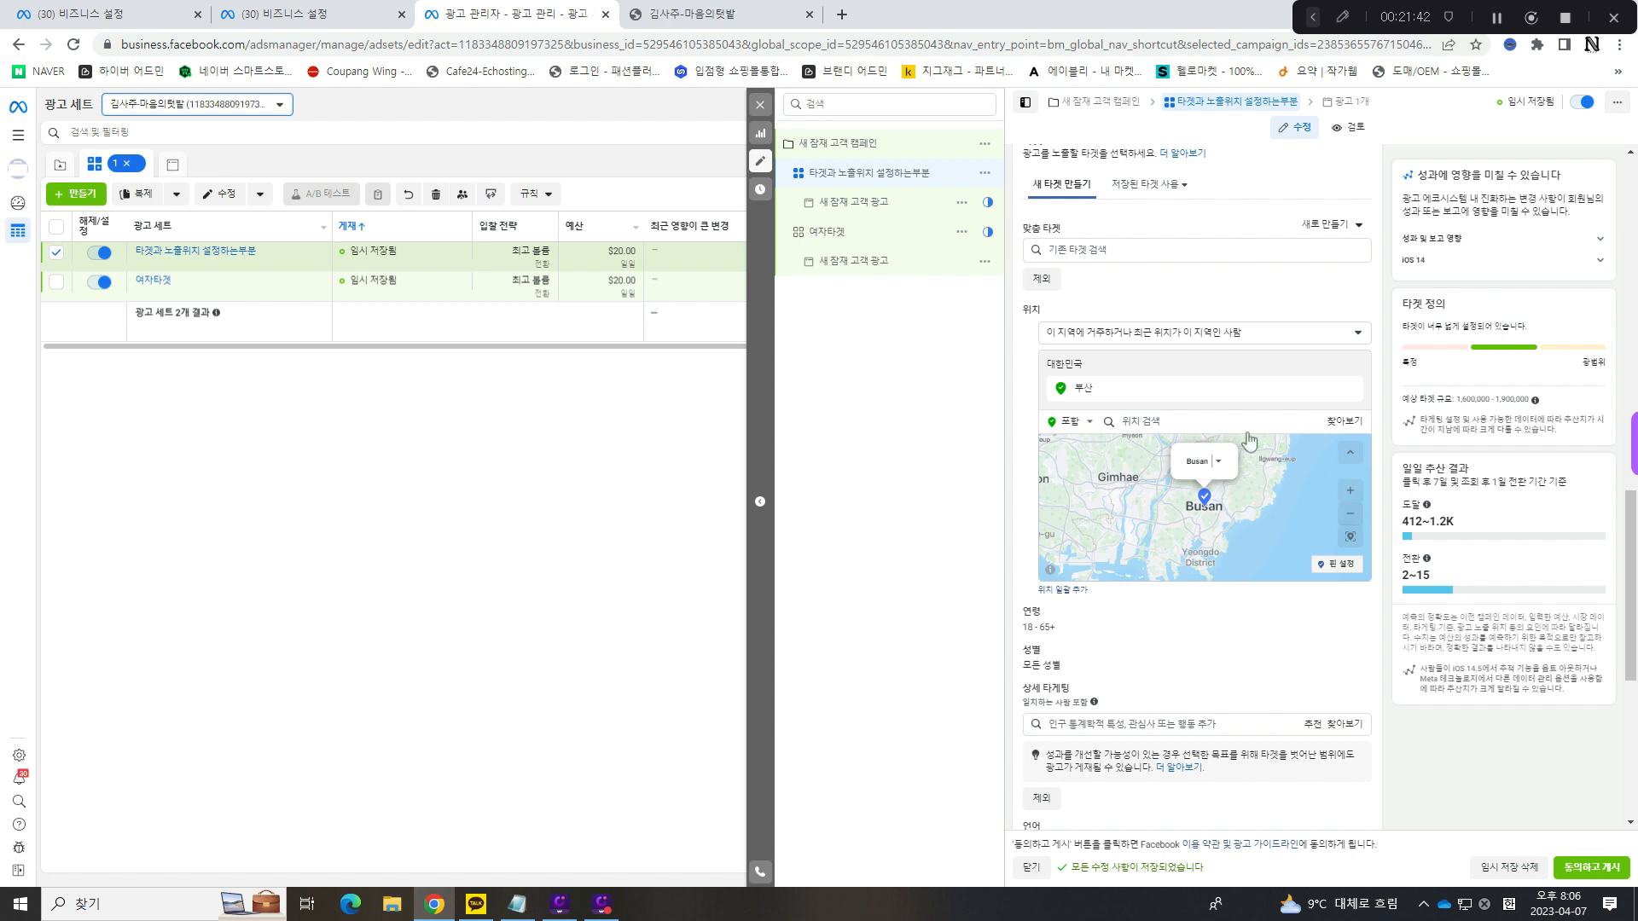
scroll(1178, 443, up, 1)
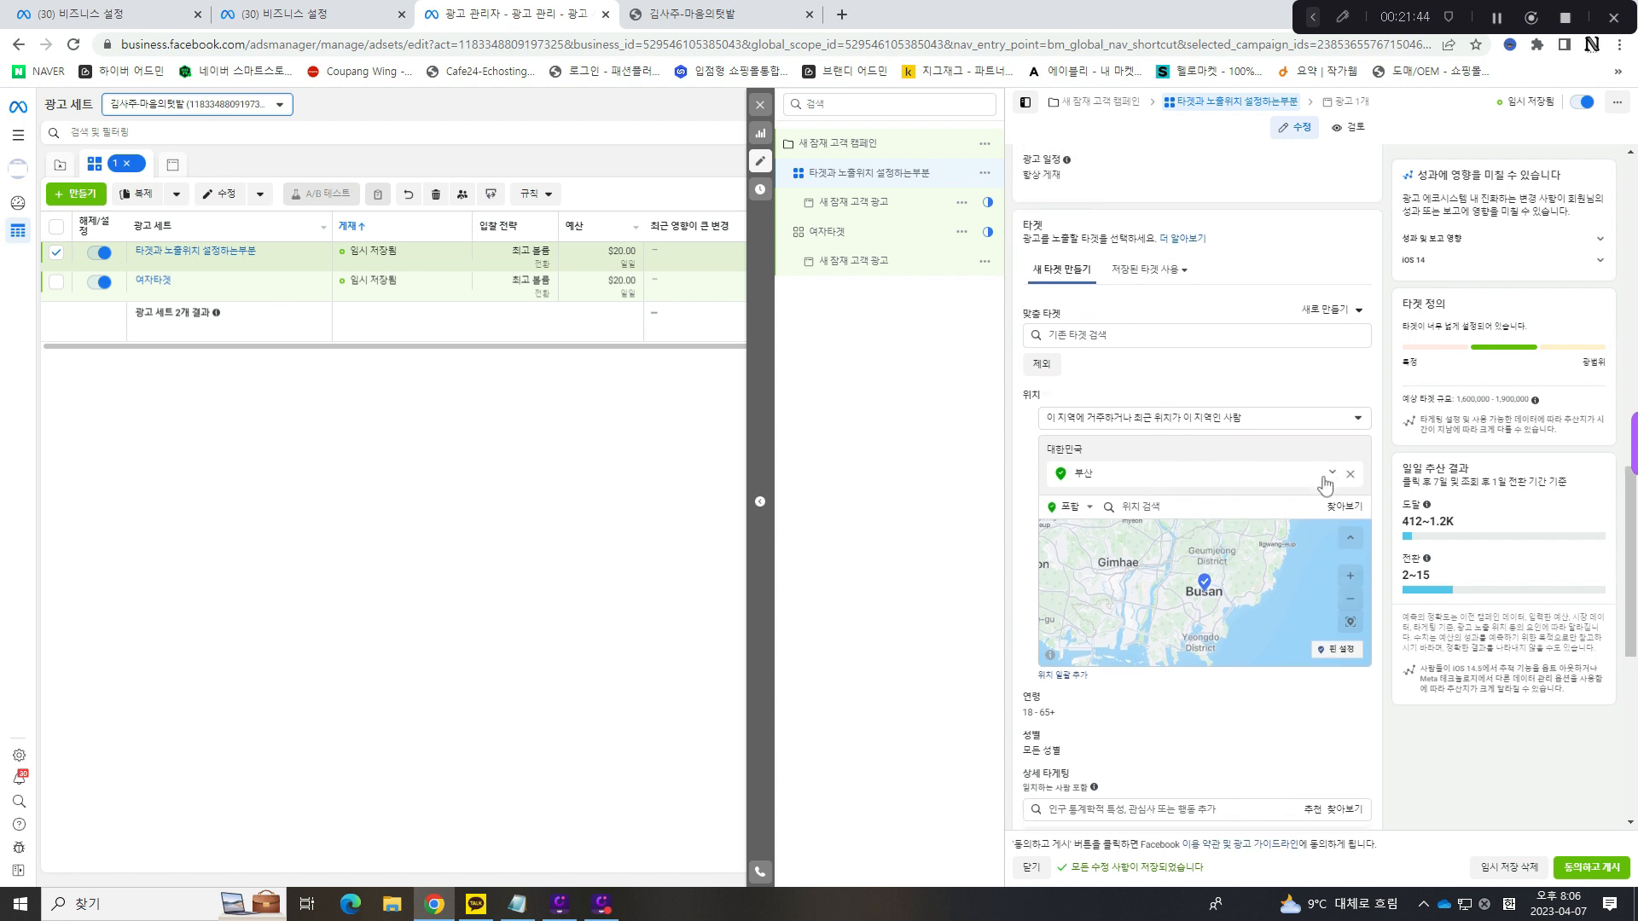
click(1204, 584)
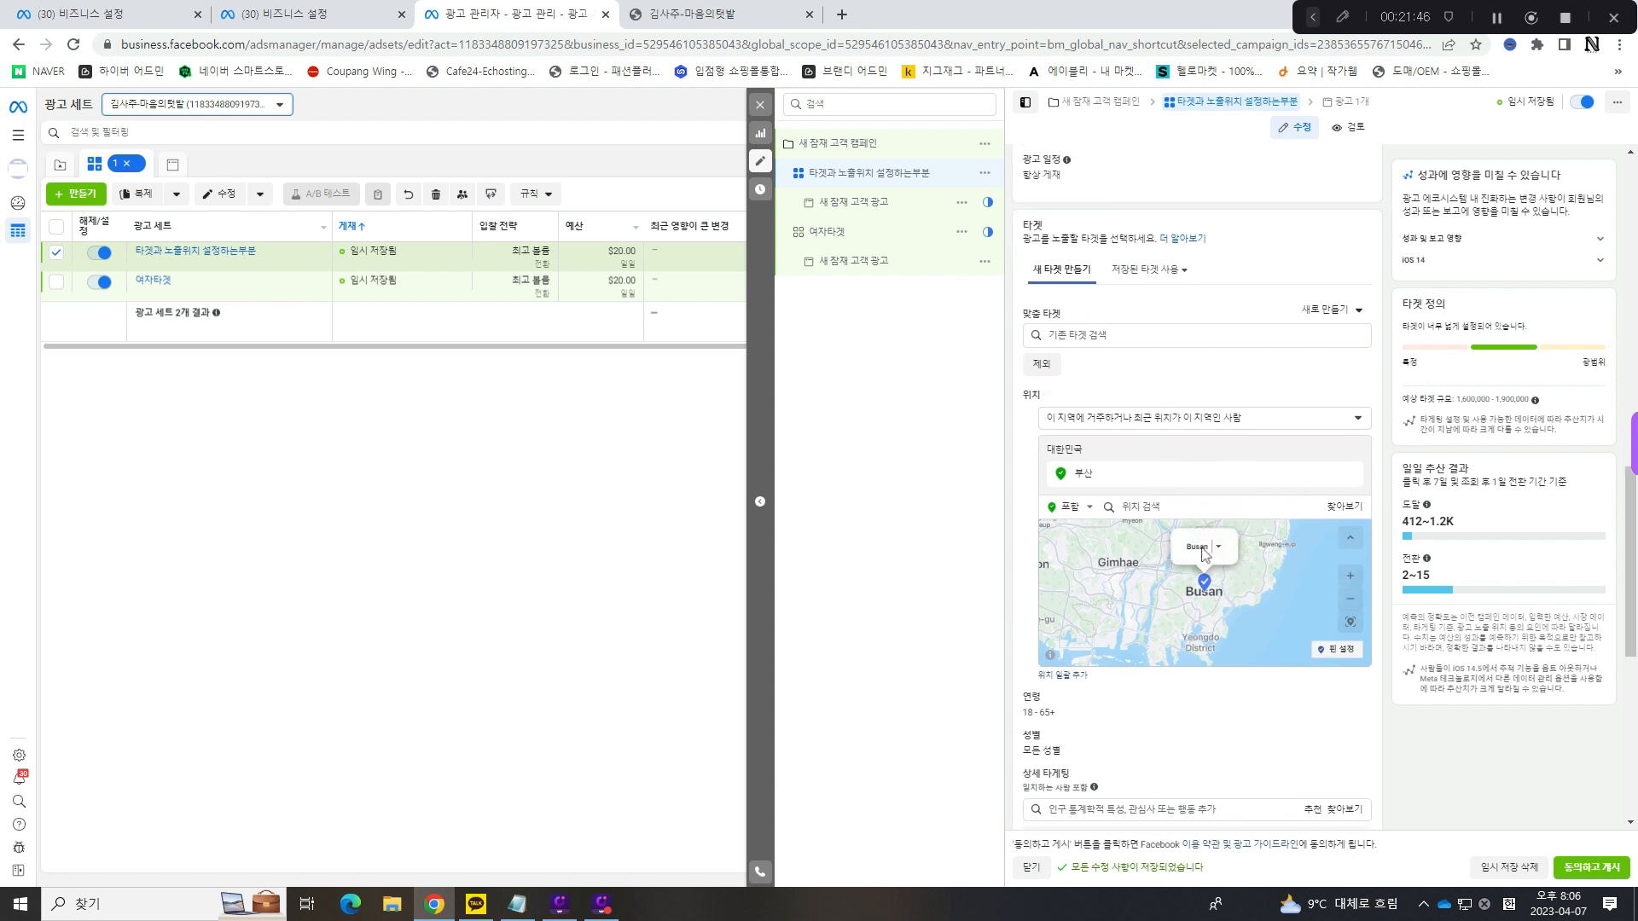
click(1217, 546)
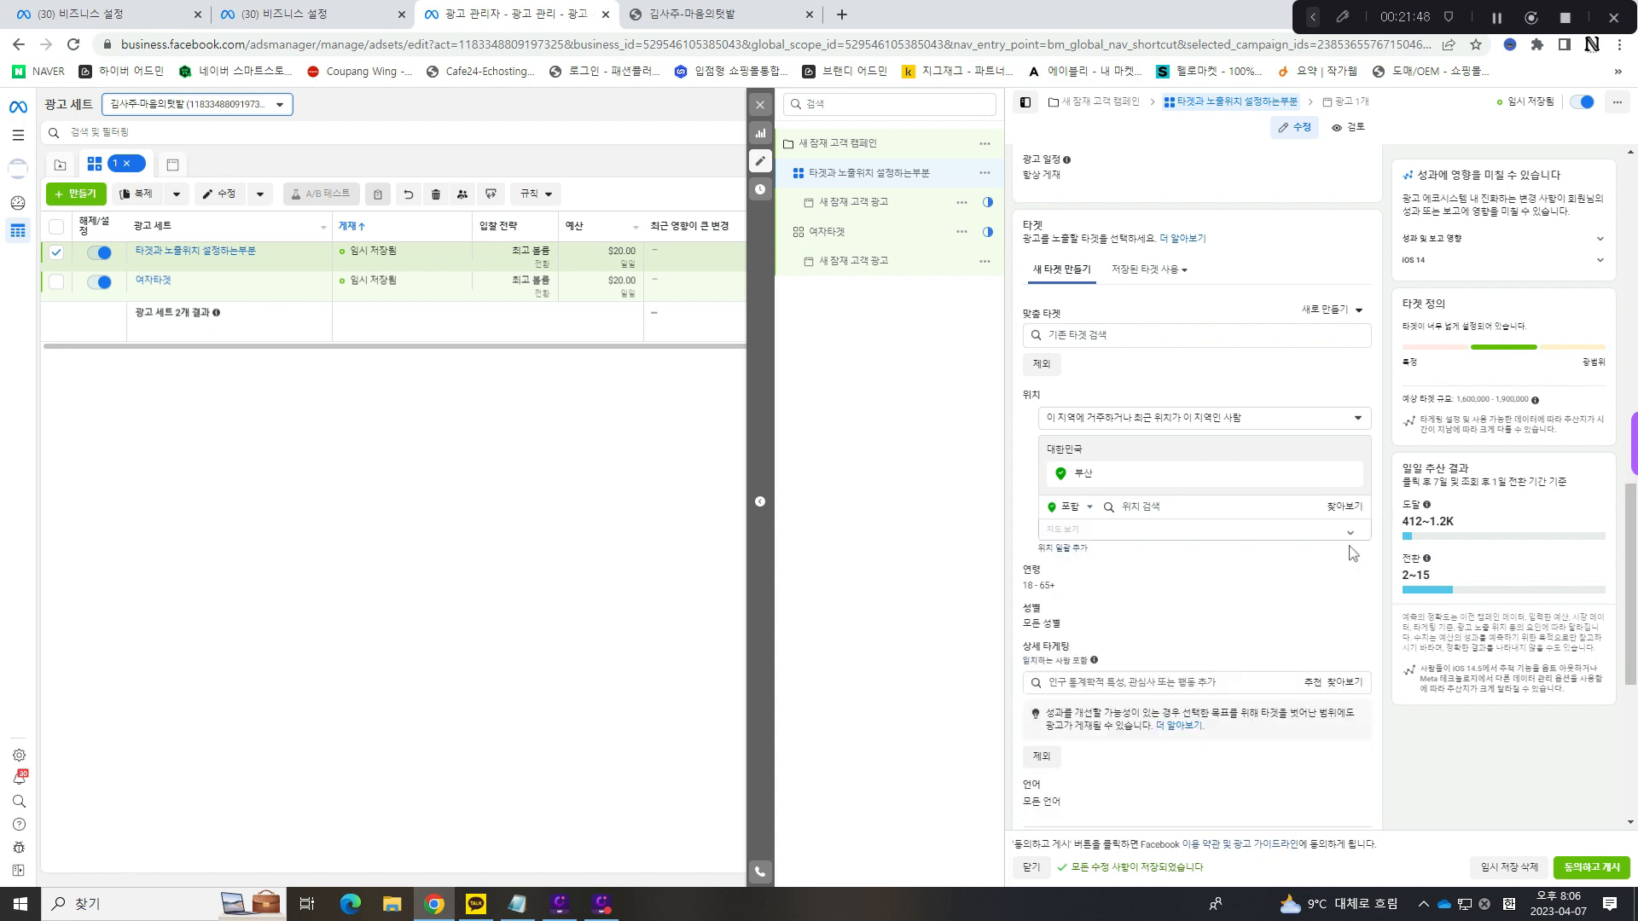
click(1349, 538)
- Replace the 시/도-level 부산 location with the city 부산, Busan, 대한민국
click(1350, 475)
click(1174, 460)
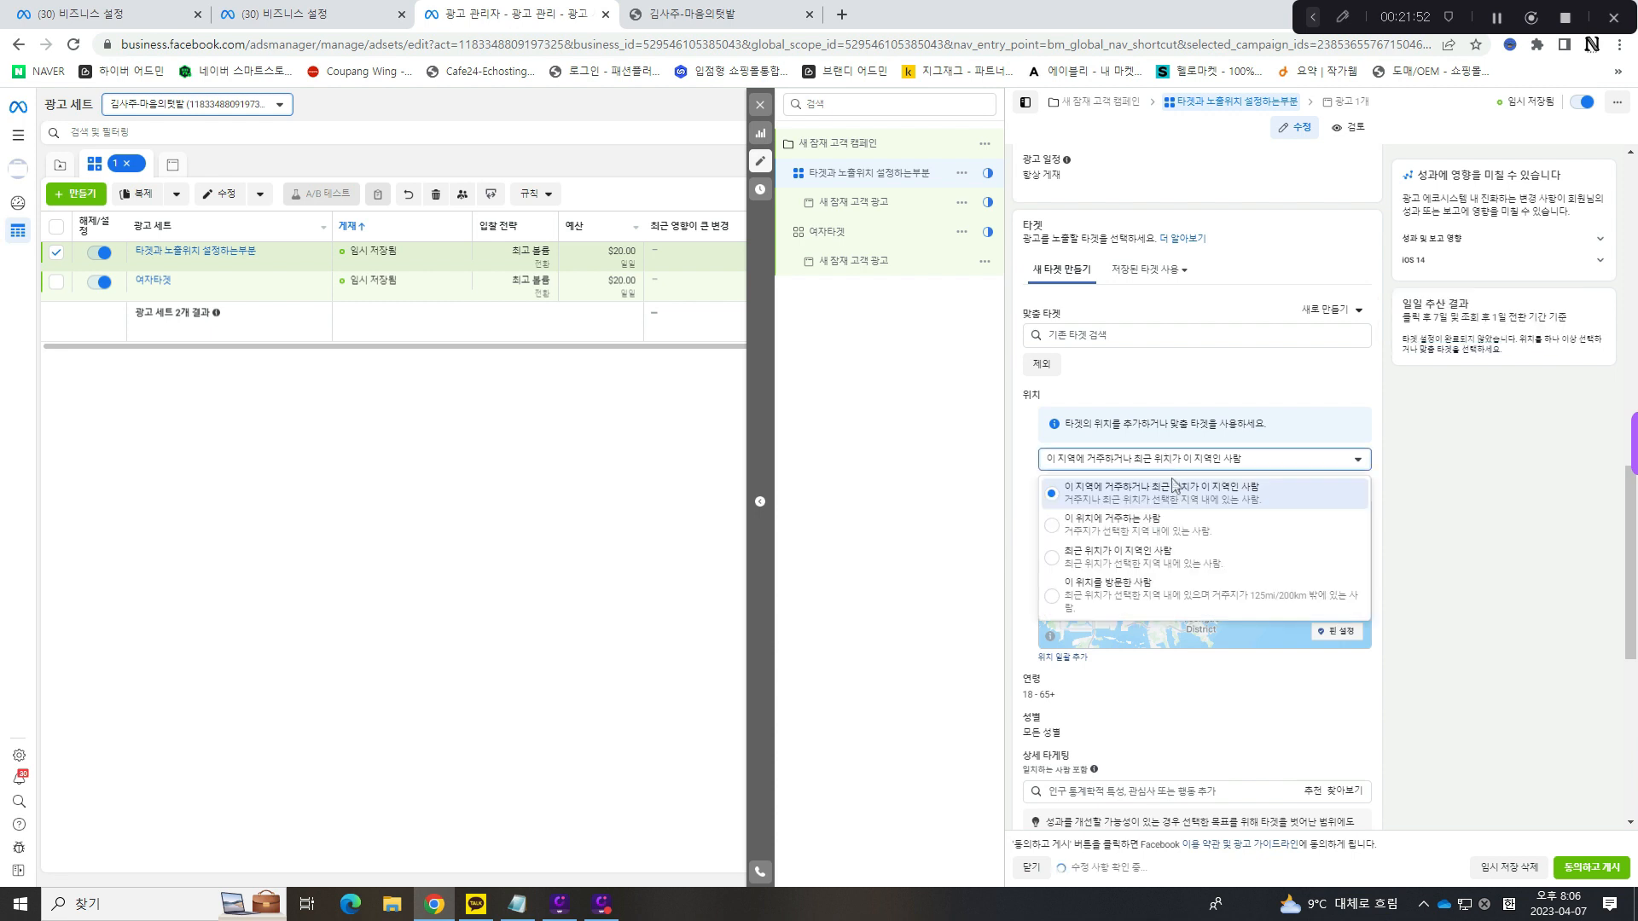
click(1206, 483)
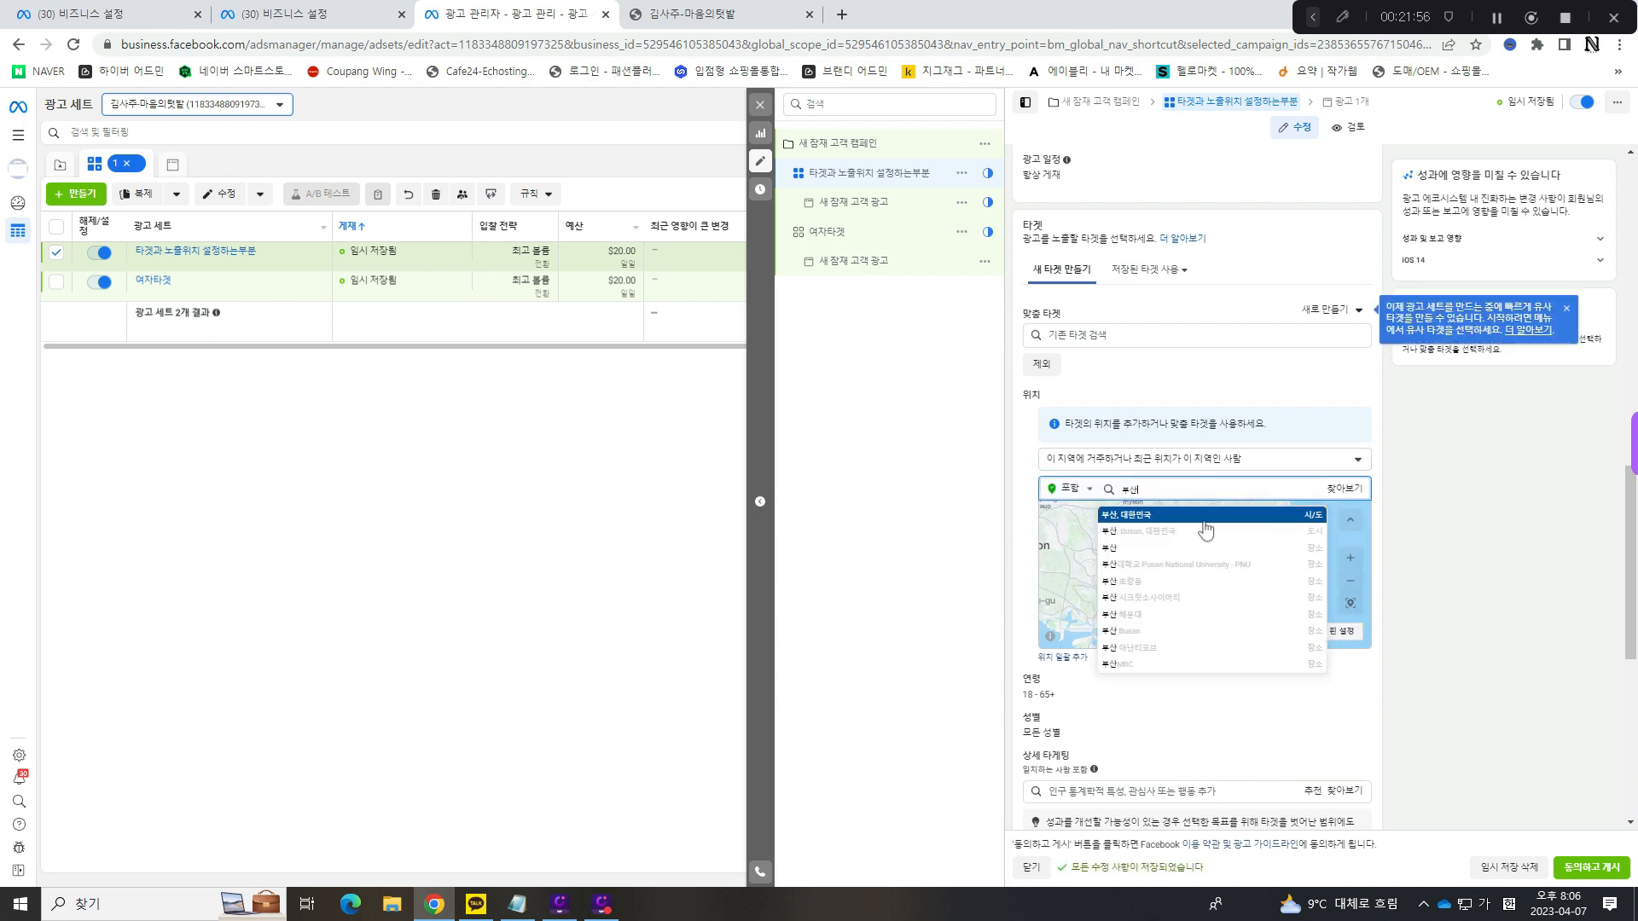
click(1161, 535)
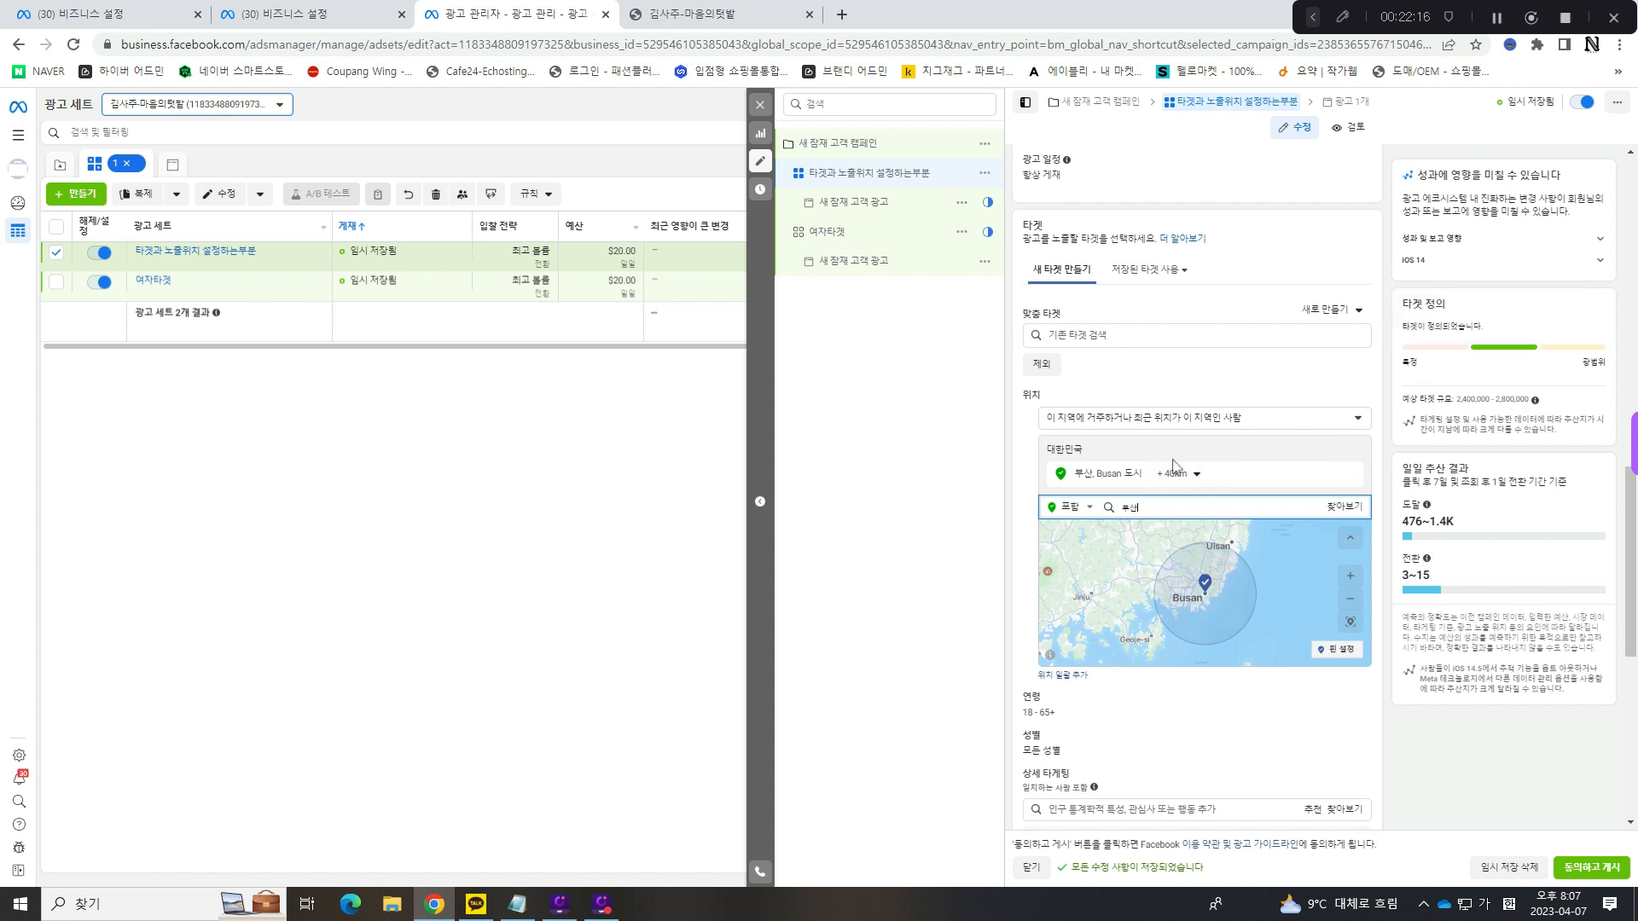
- Try 시/도-level 부산 in place of the city, and restore the city 부산, Busan, 대한민국 as the location
click(1238, 535)
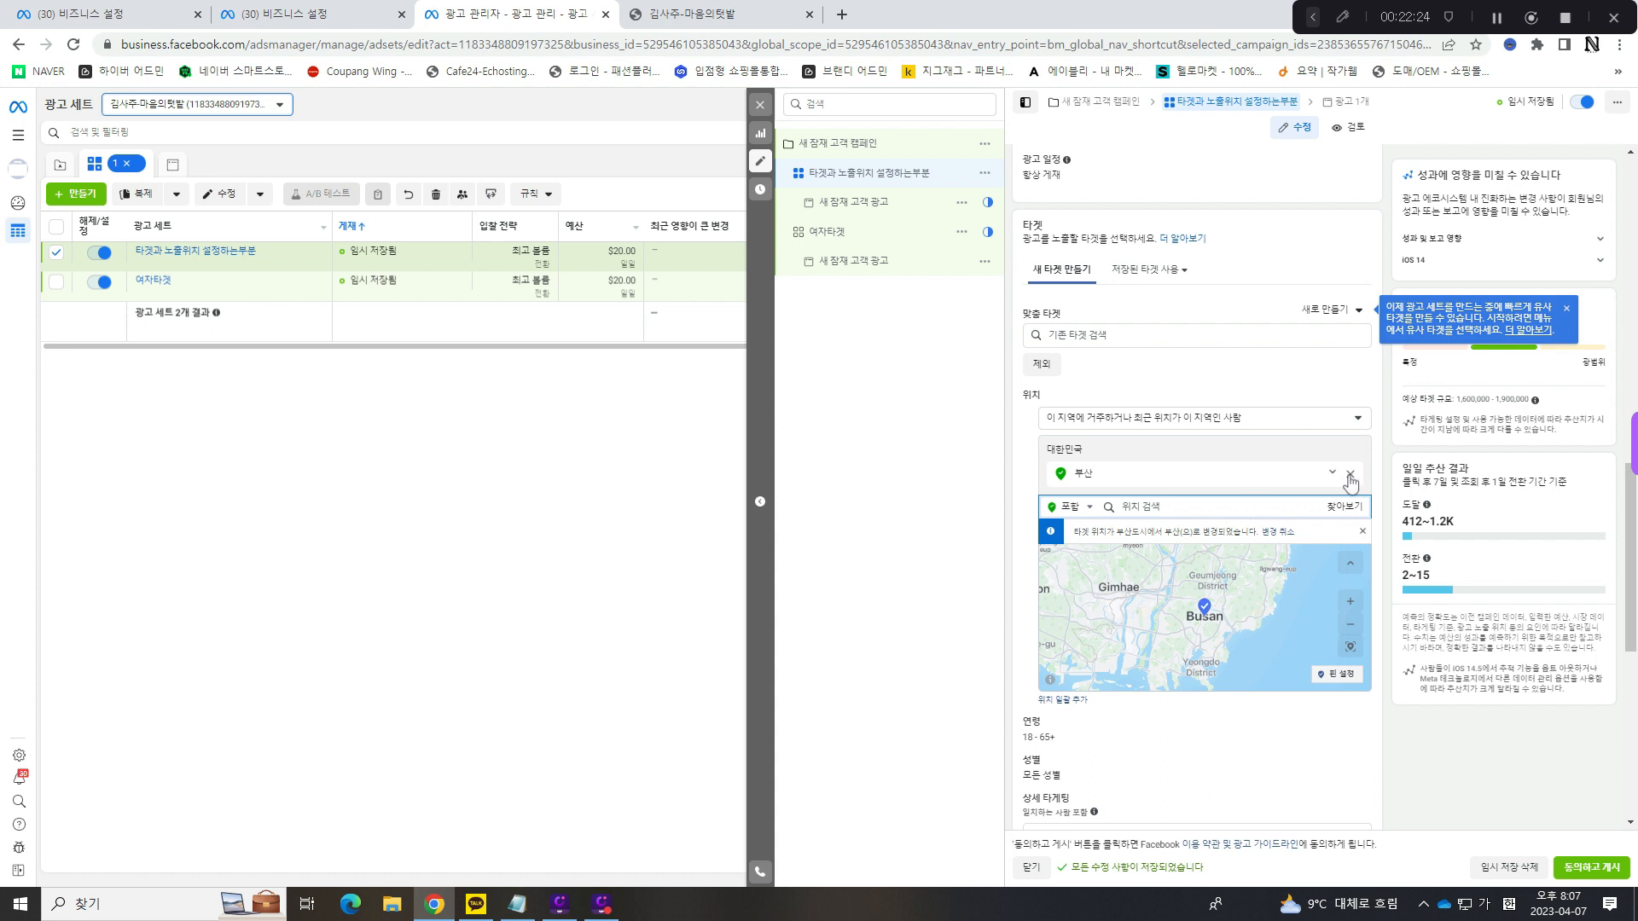
click(1350, 476)
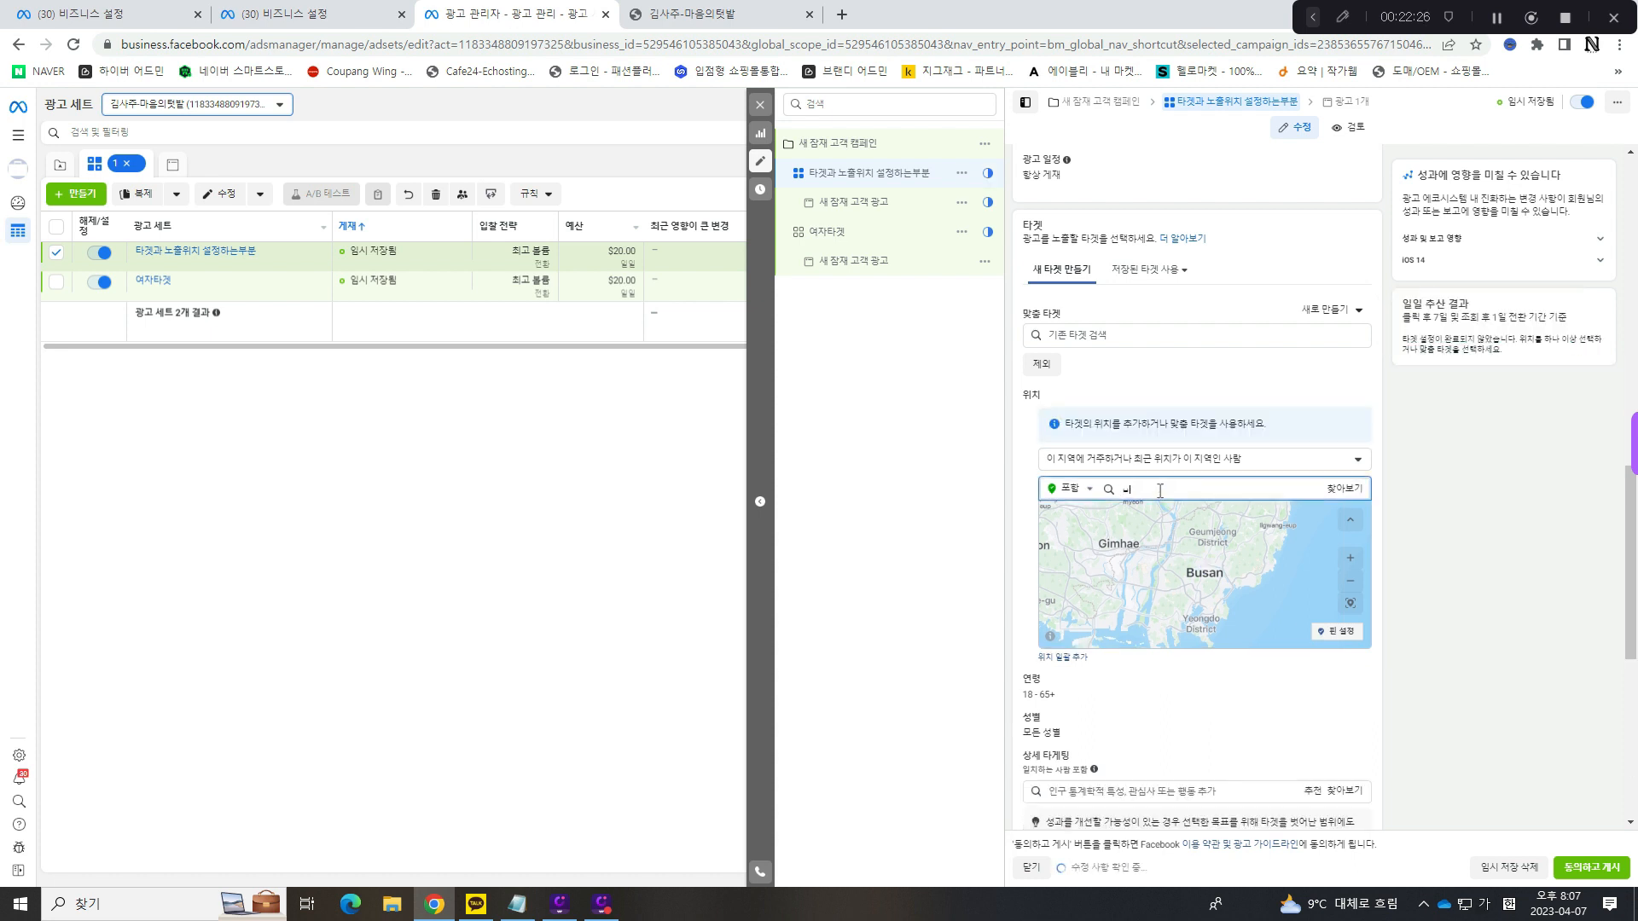
text(부산)
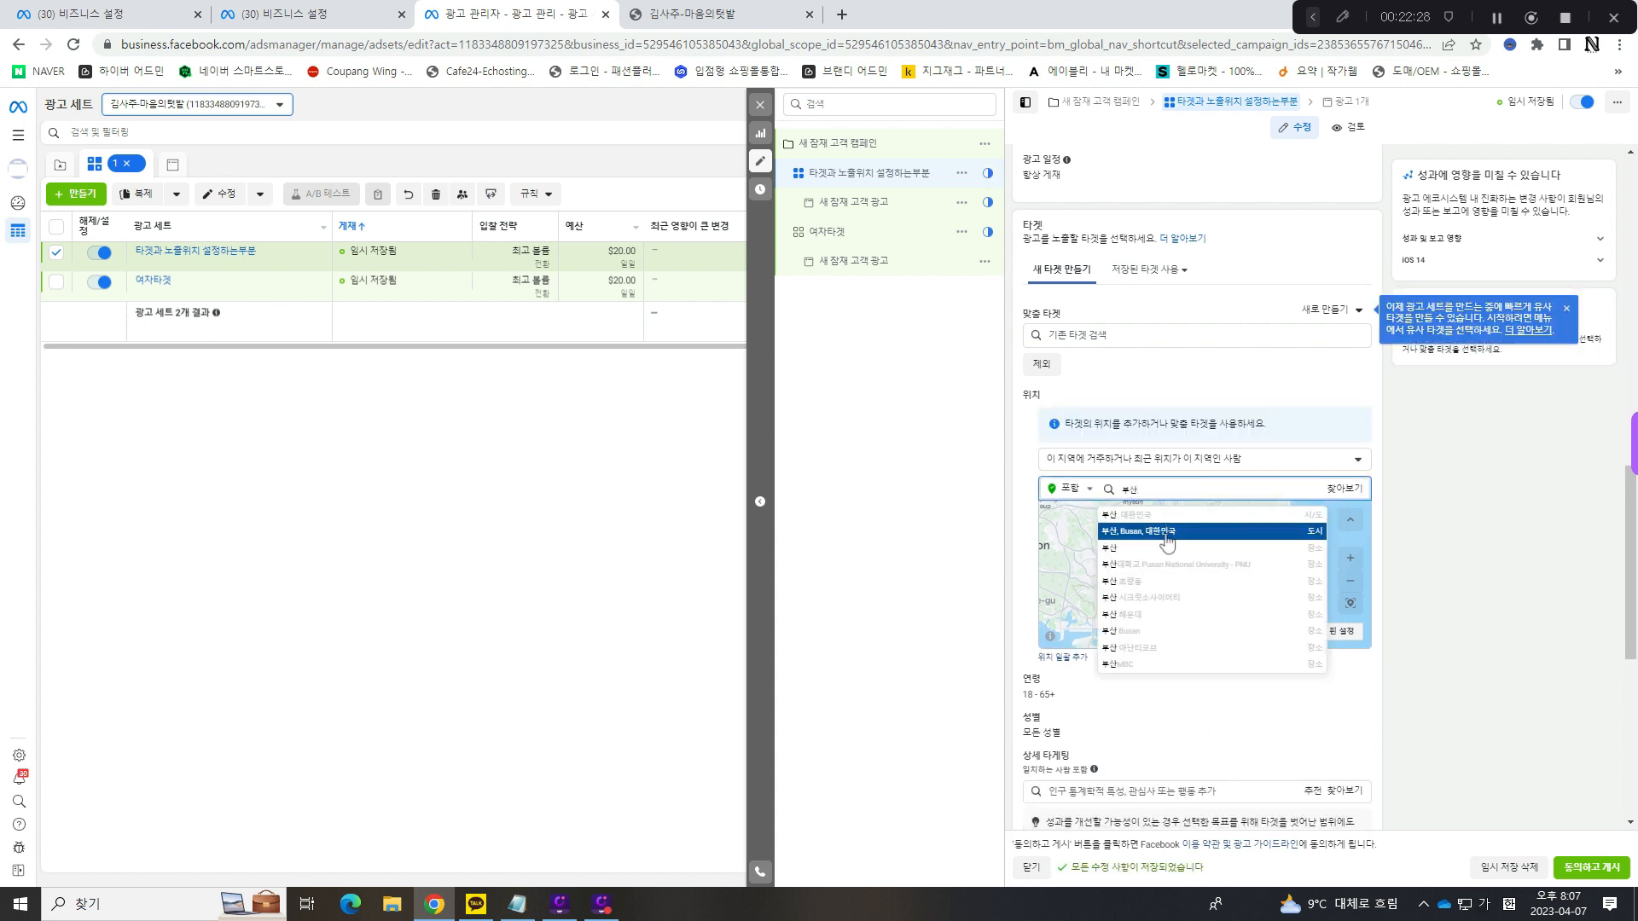
click(1167, 534)
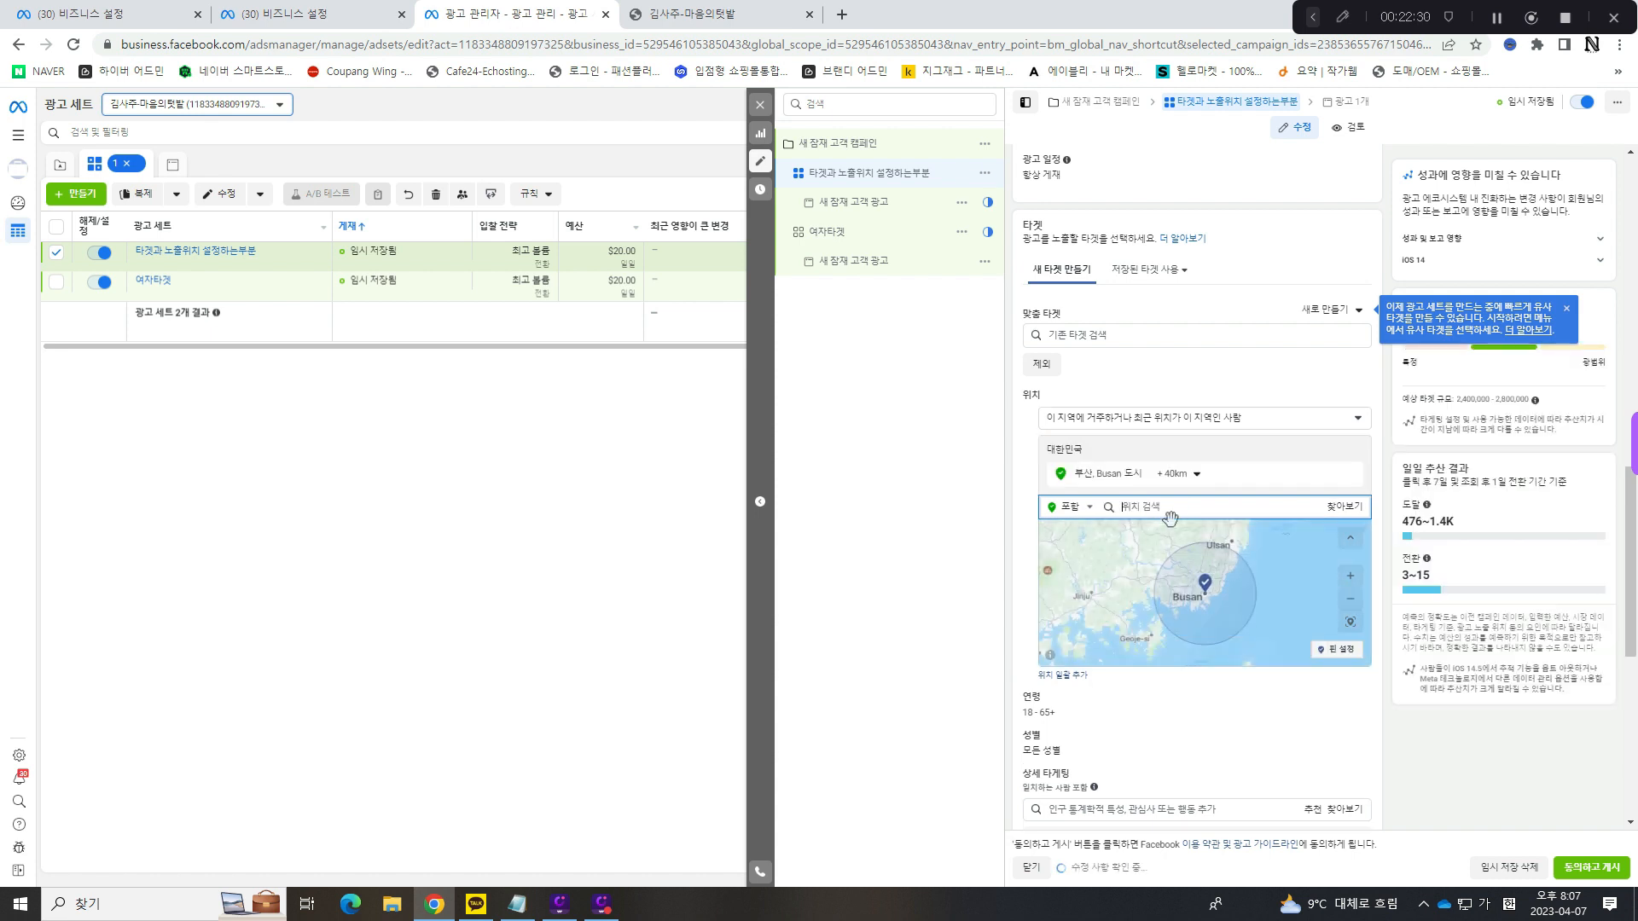
- Search for 대구 as an additional targeted location and clear the search text
text(대구)
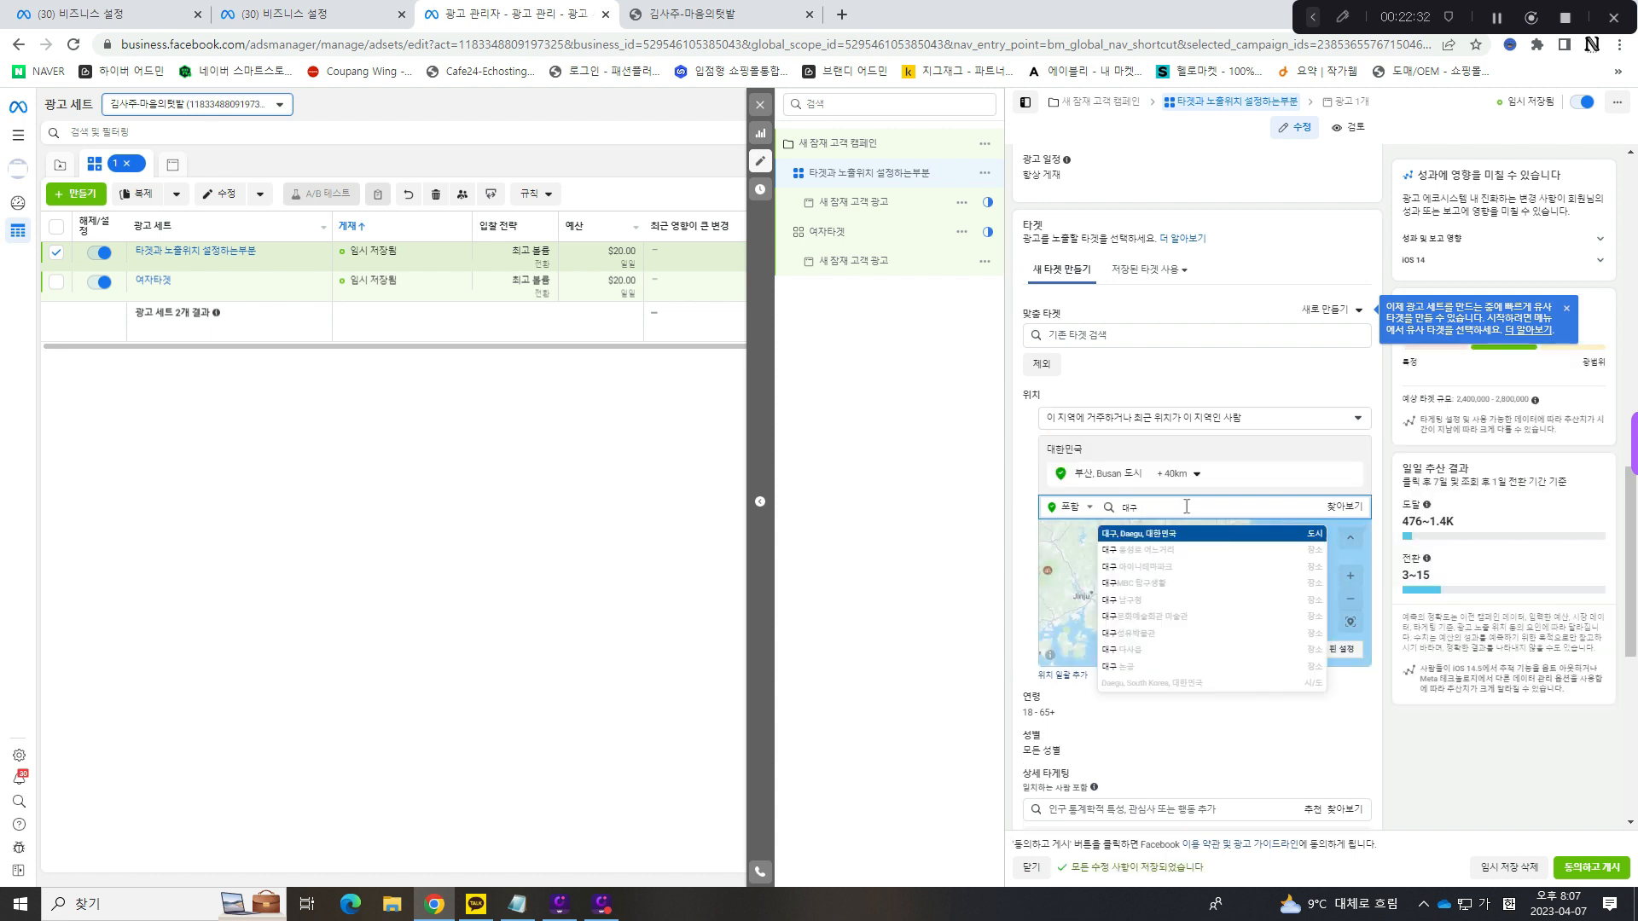
click(1169, 536)
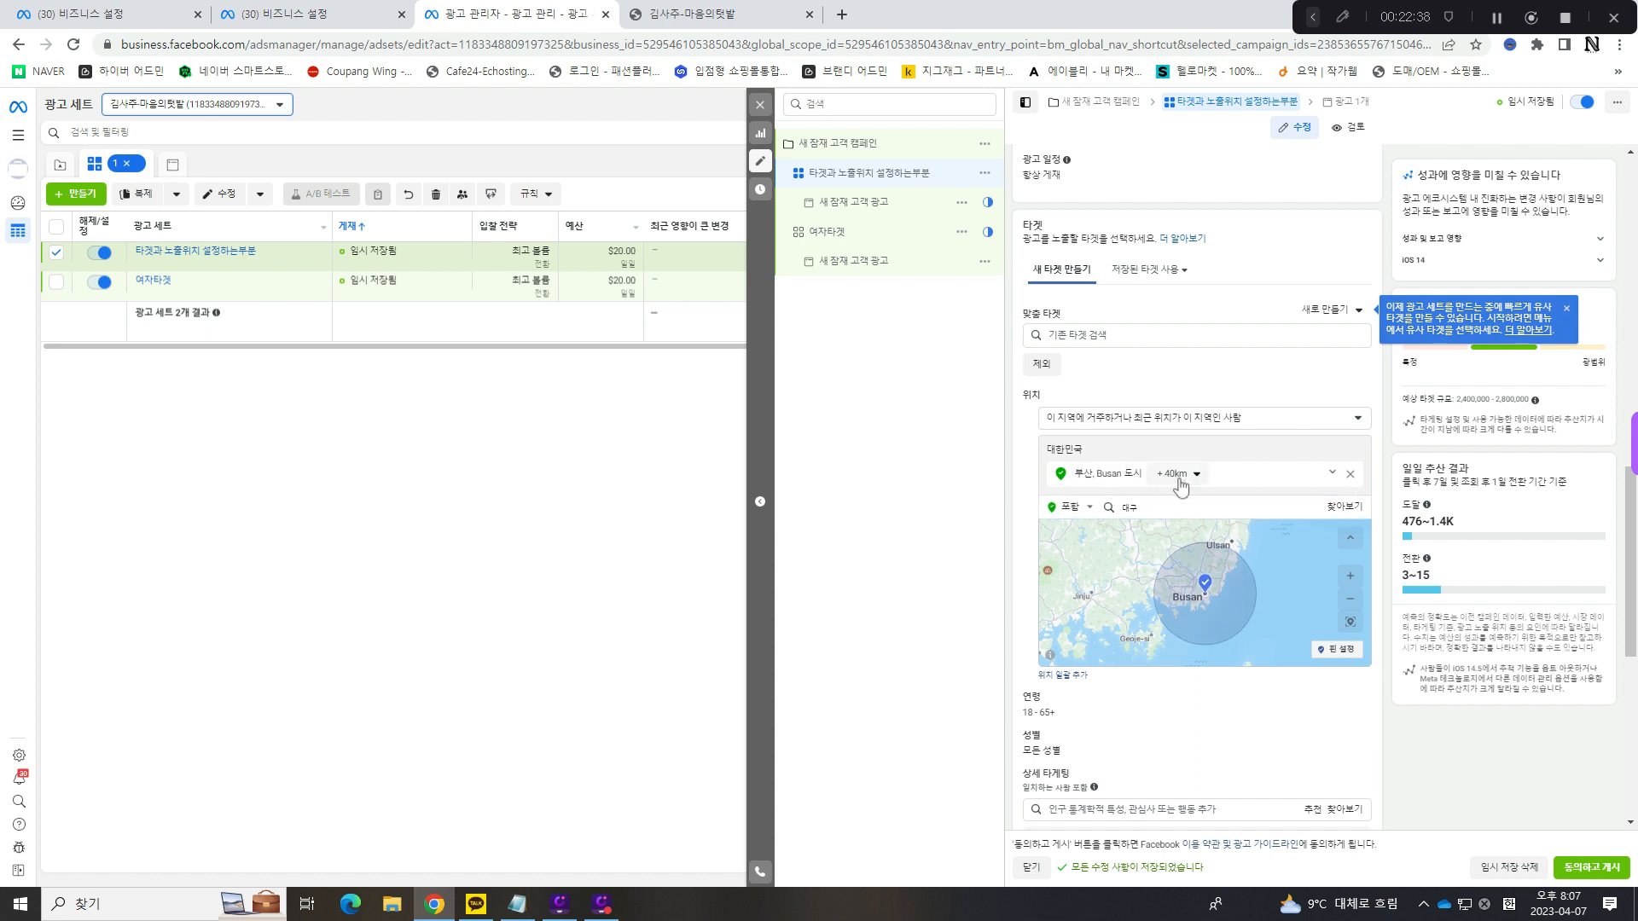
drag(1188, 508, 1090, 515)
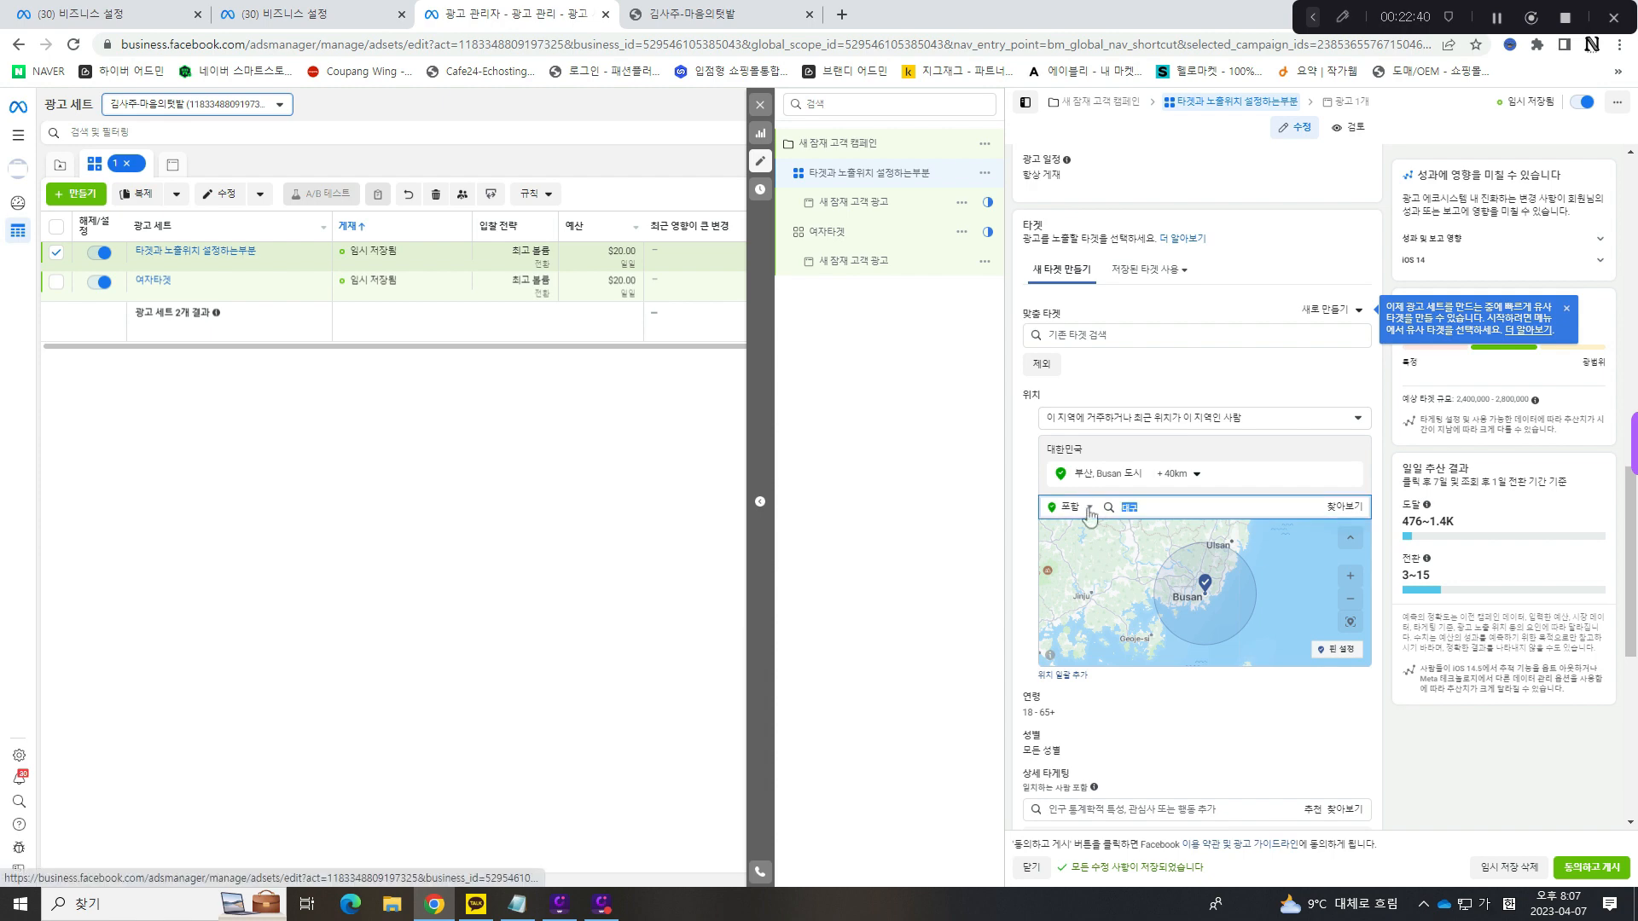
key(BackSpace)
click(1392, 506)
- Open the ad set's 연령 and 성별 targeting settings for editing
scroll(1388, 506, down, 4)
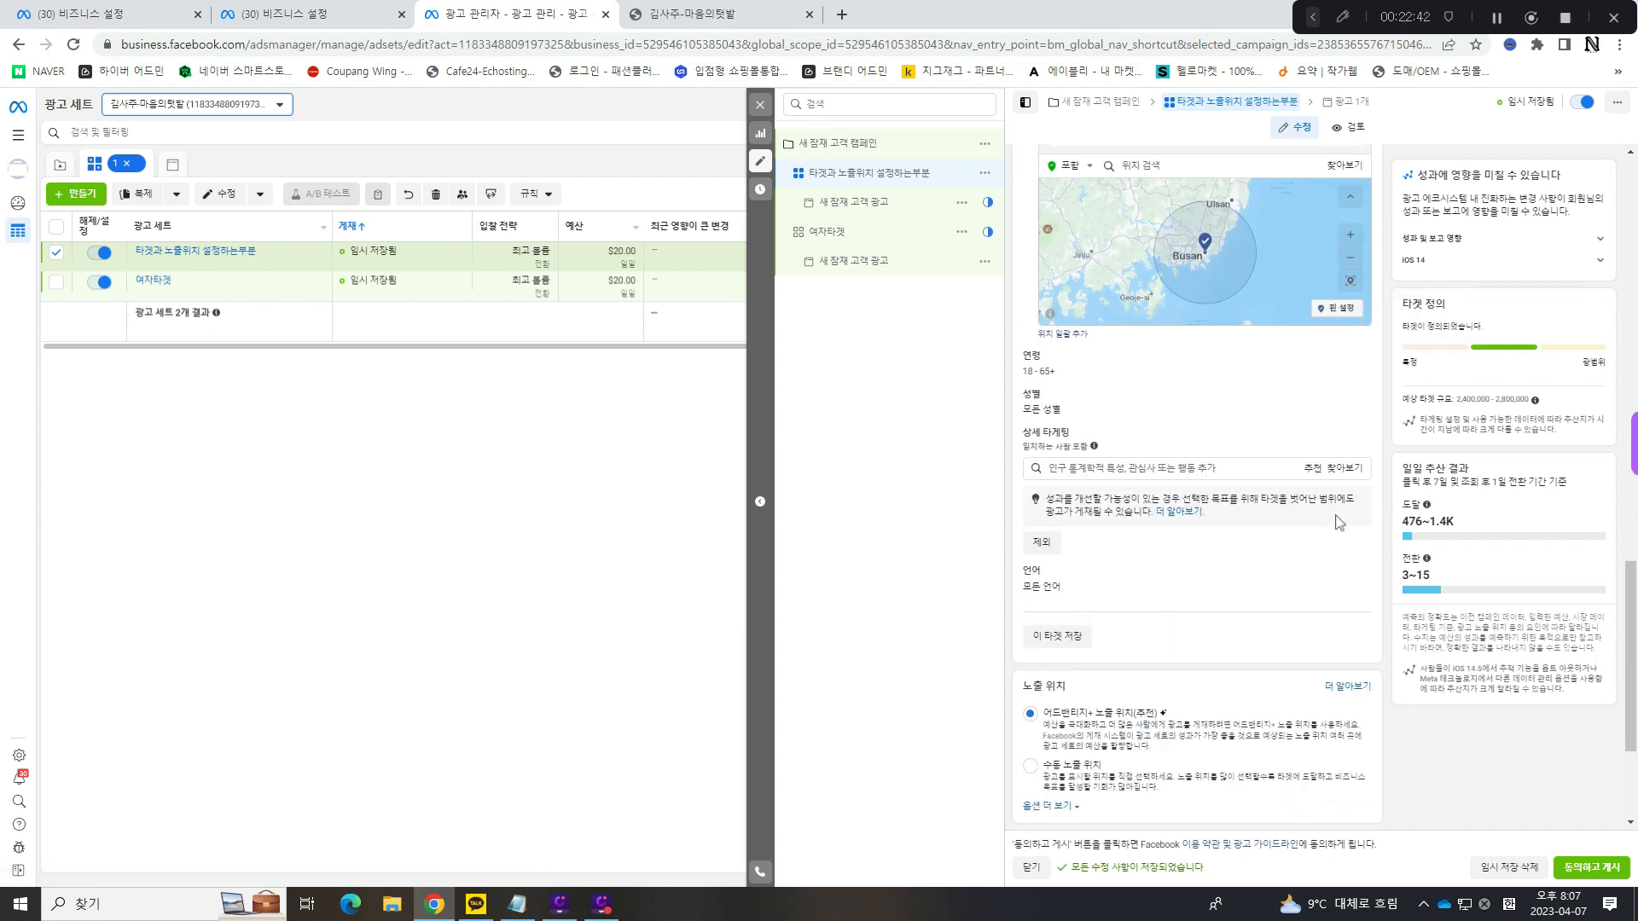
click(1357, 358)
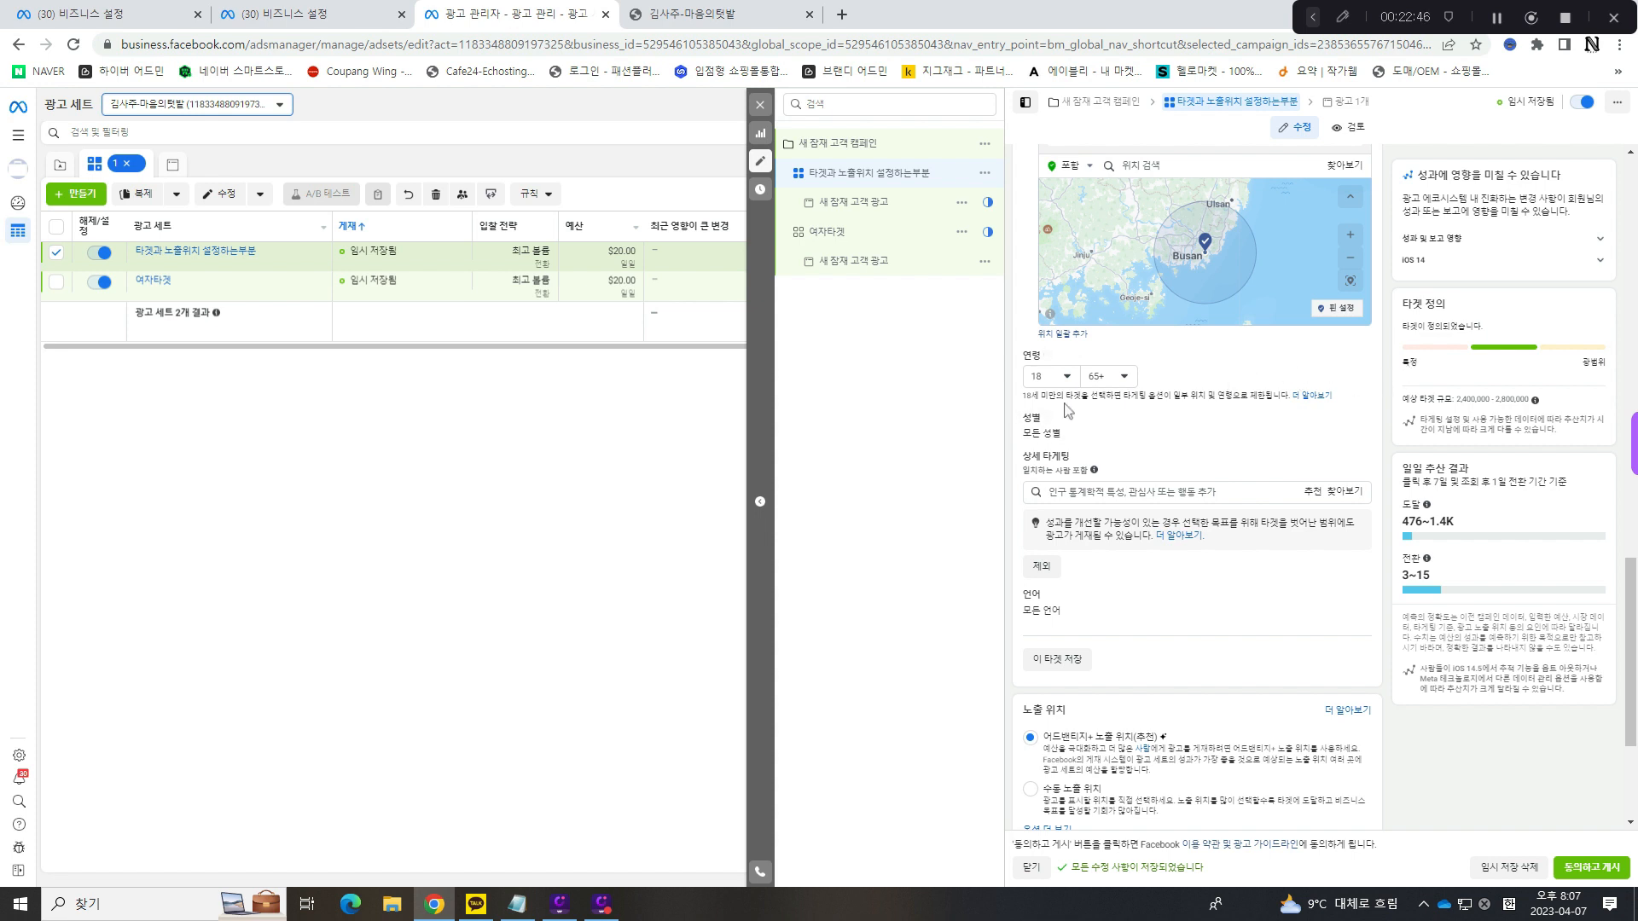
click(1355, 428)
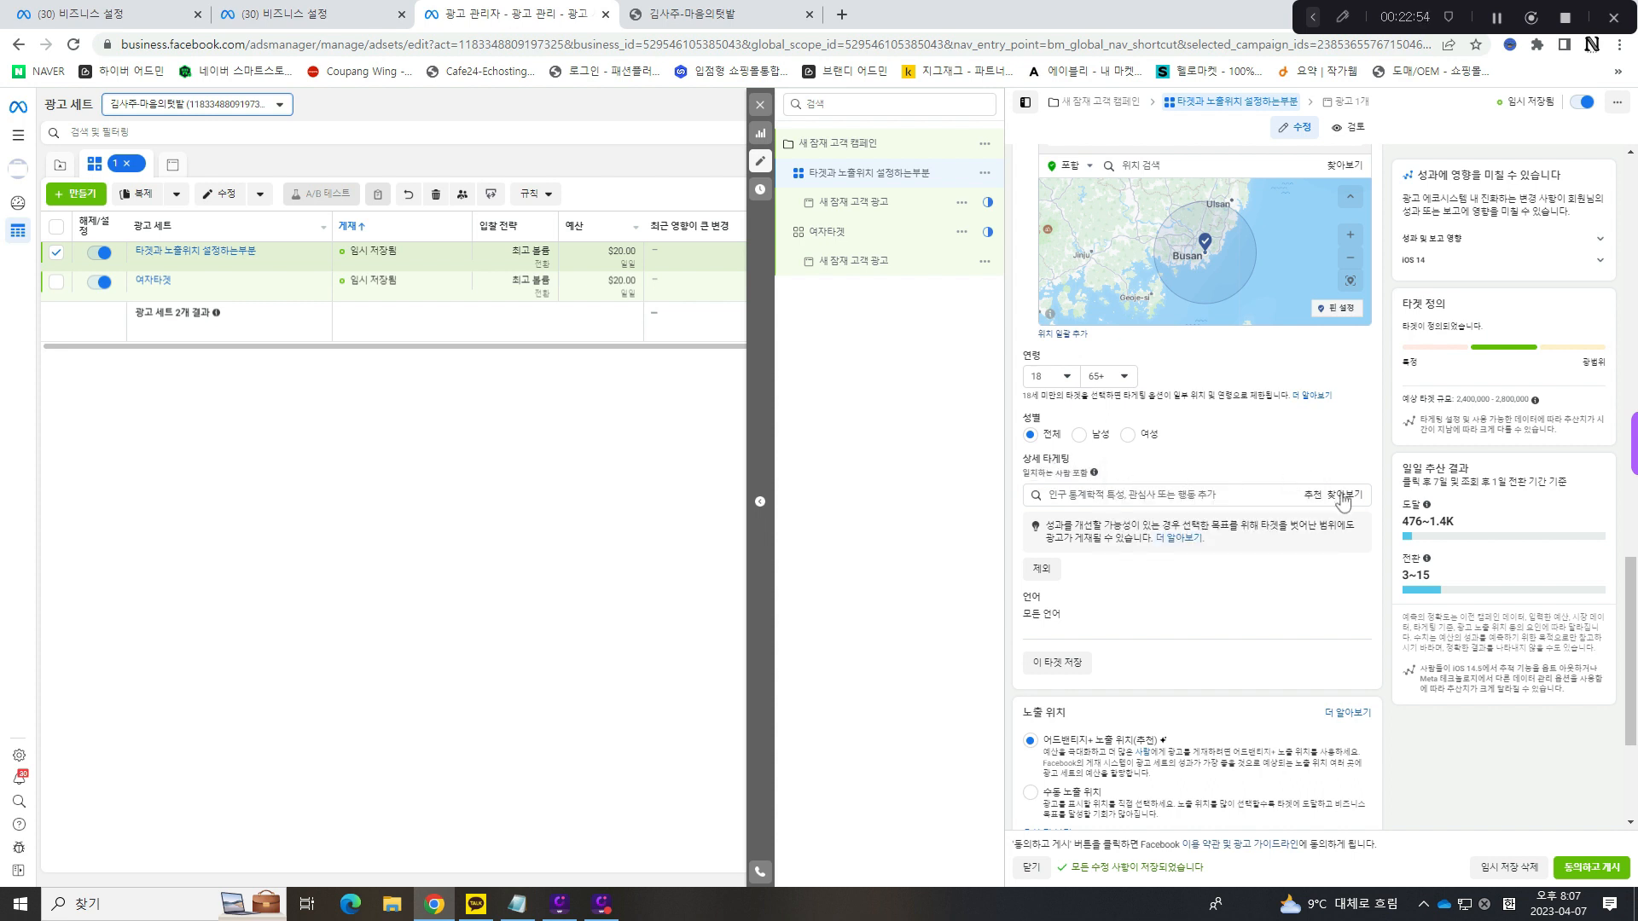
- Browse the 인구 통계학적 특성 options for the ad set's 상세 타게팅, including the 학력, 중요 이벤트 and 결혼/연애 상태 categories
click(1205, 497)
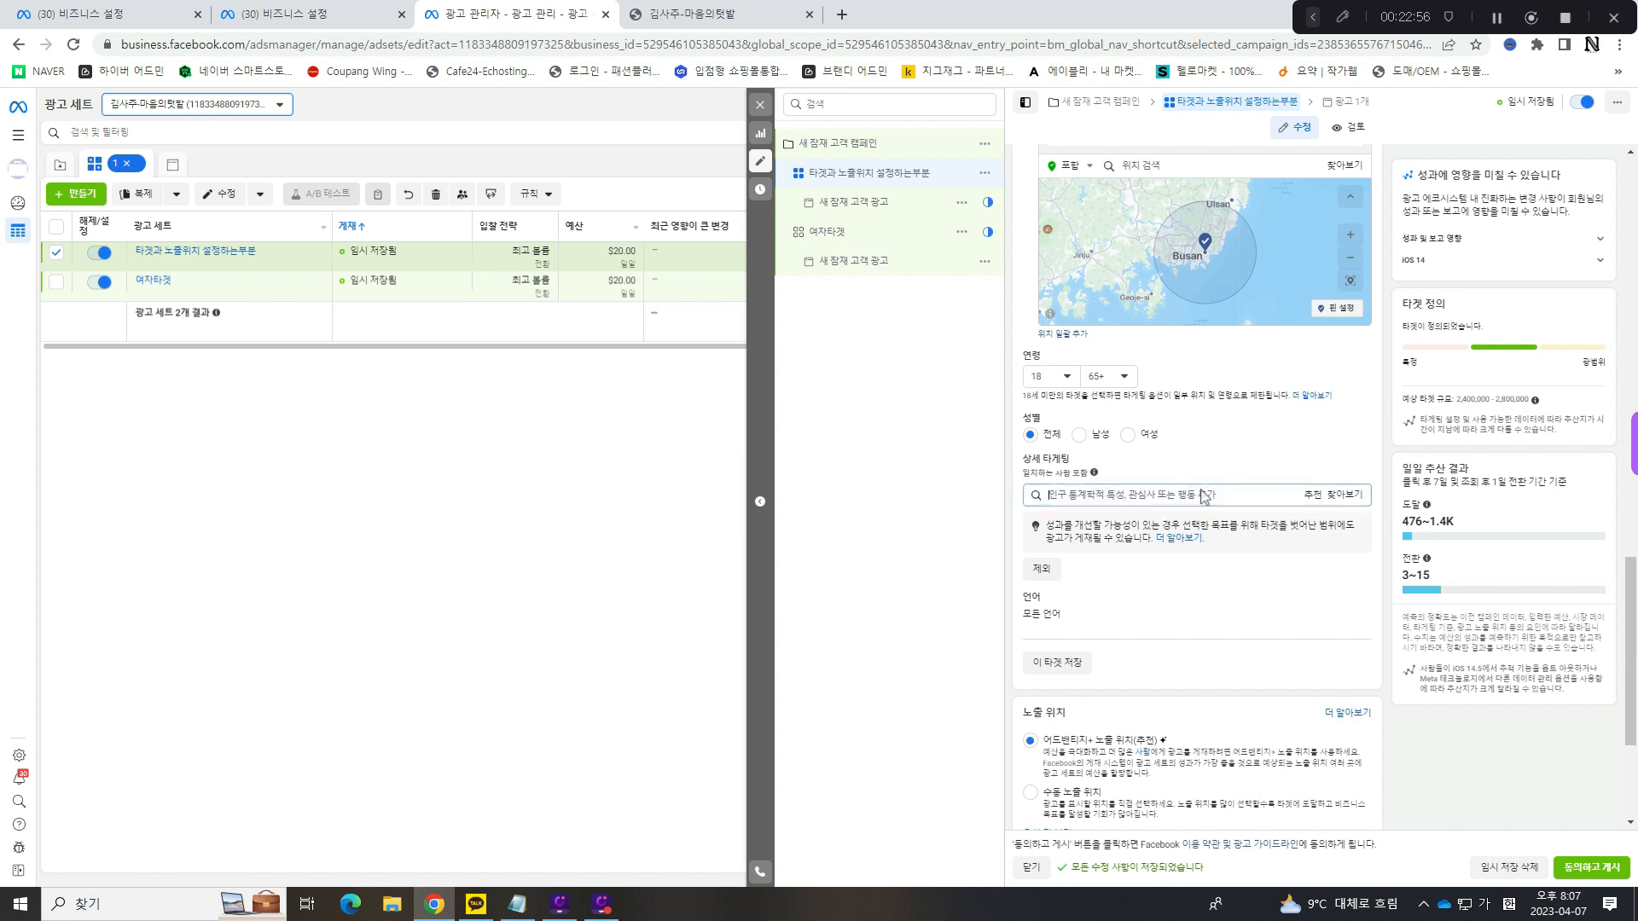
click(1343, 464)
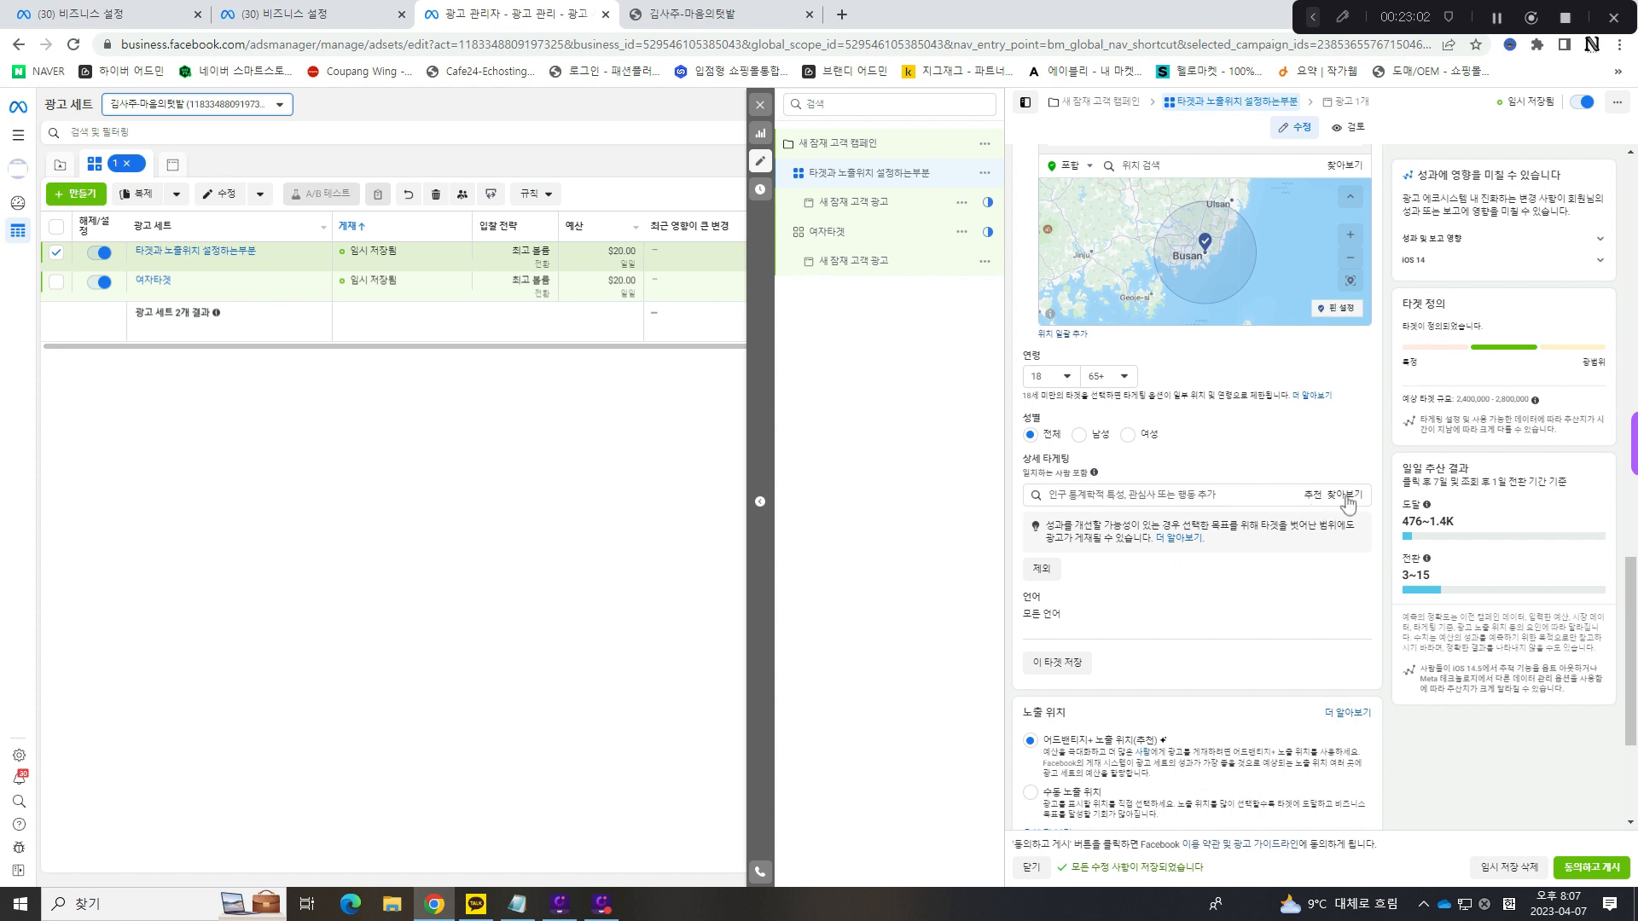
click(1346, 497)
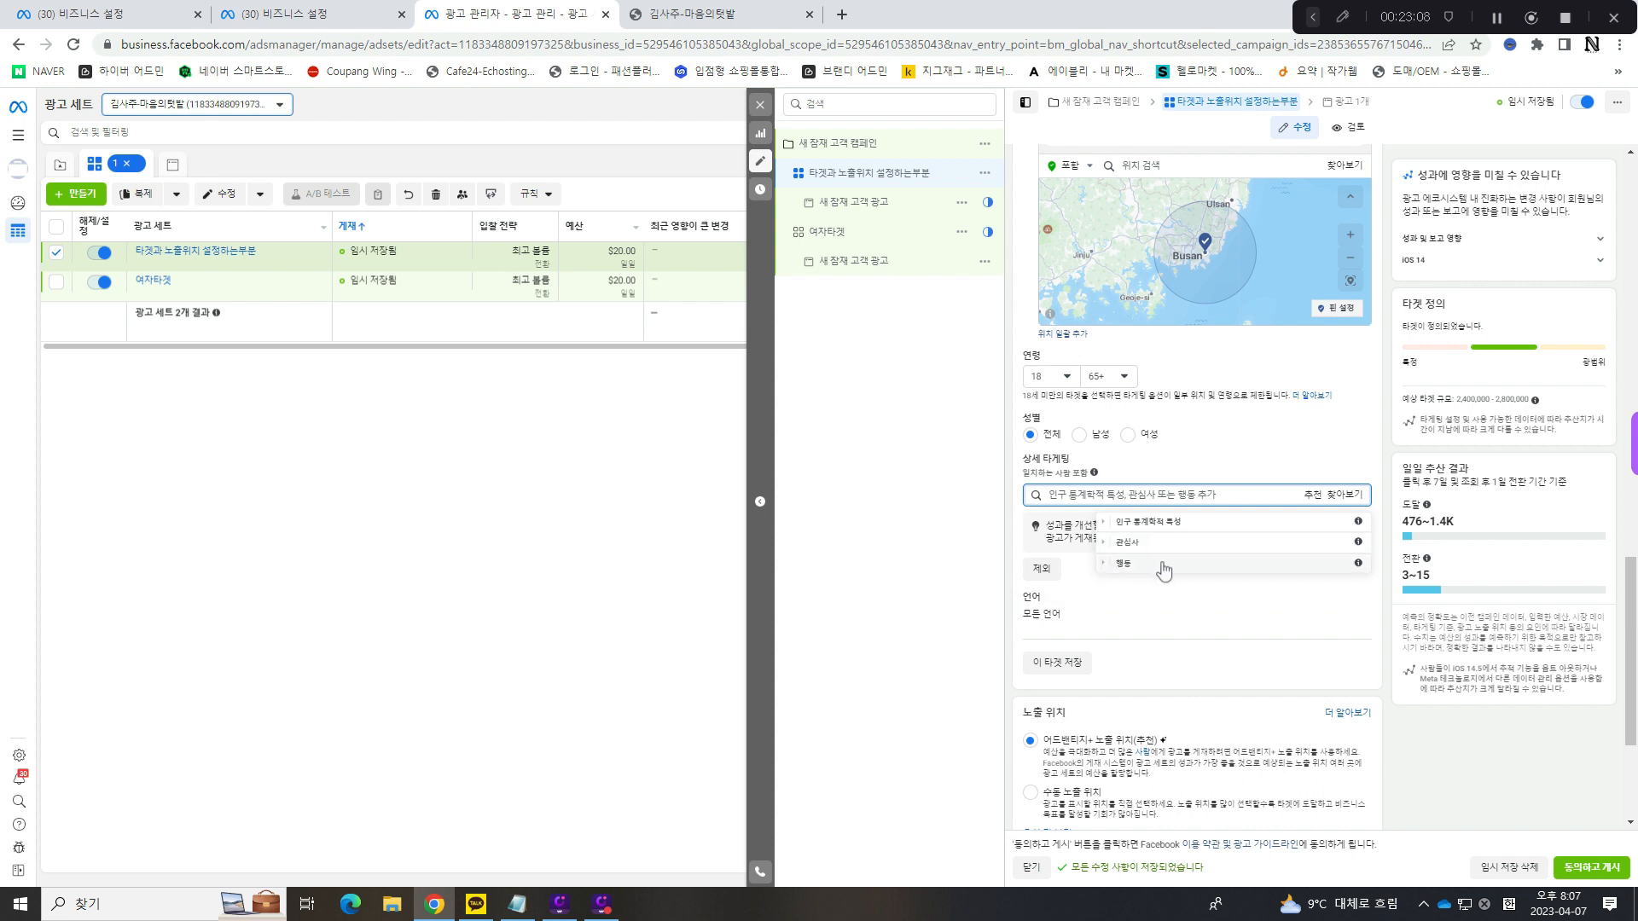
click(1107, 523)
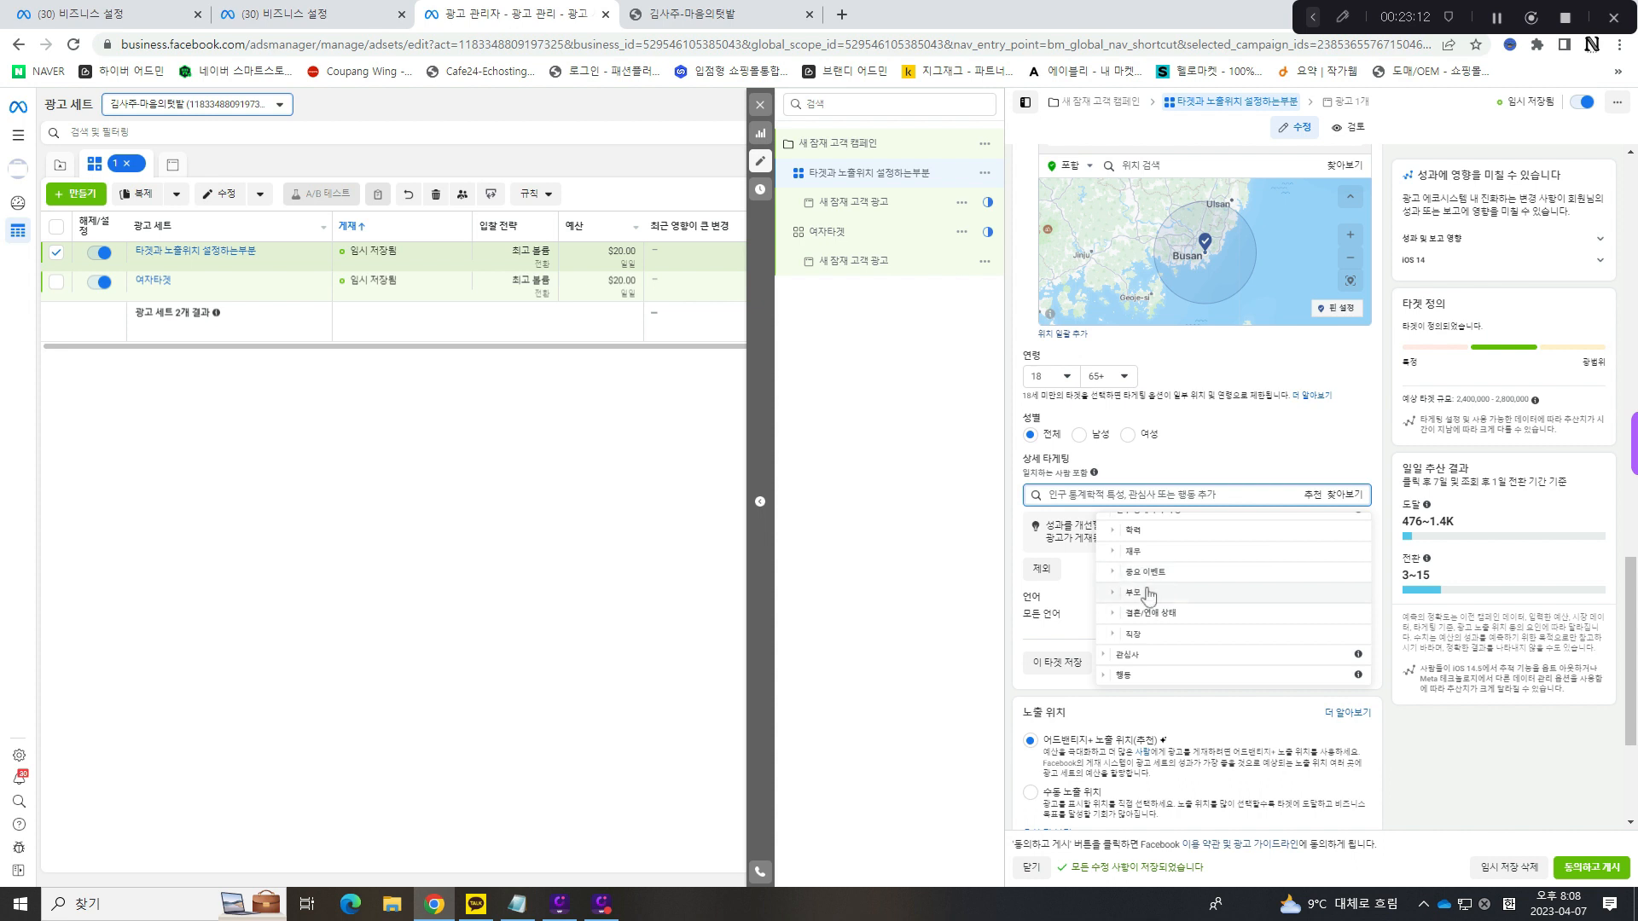
click(1102, 655)
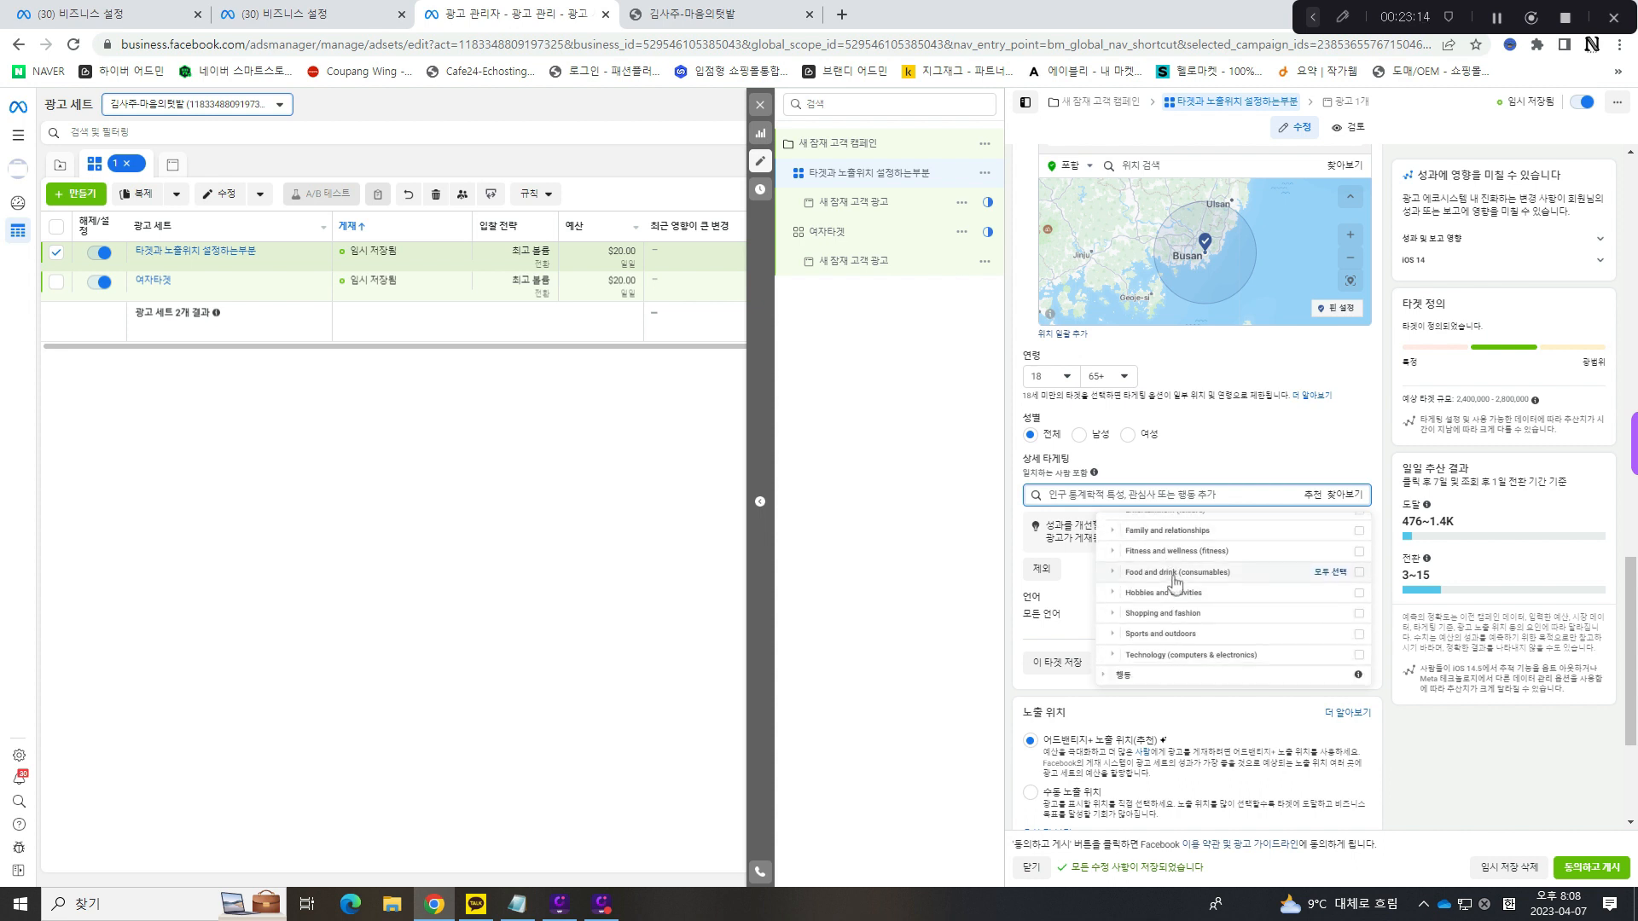
scroll(1176, 582, up, 3)
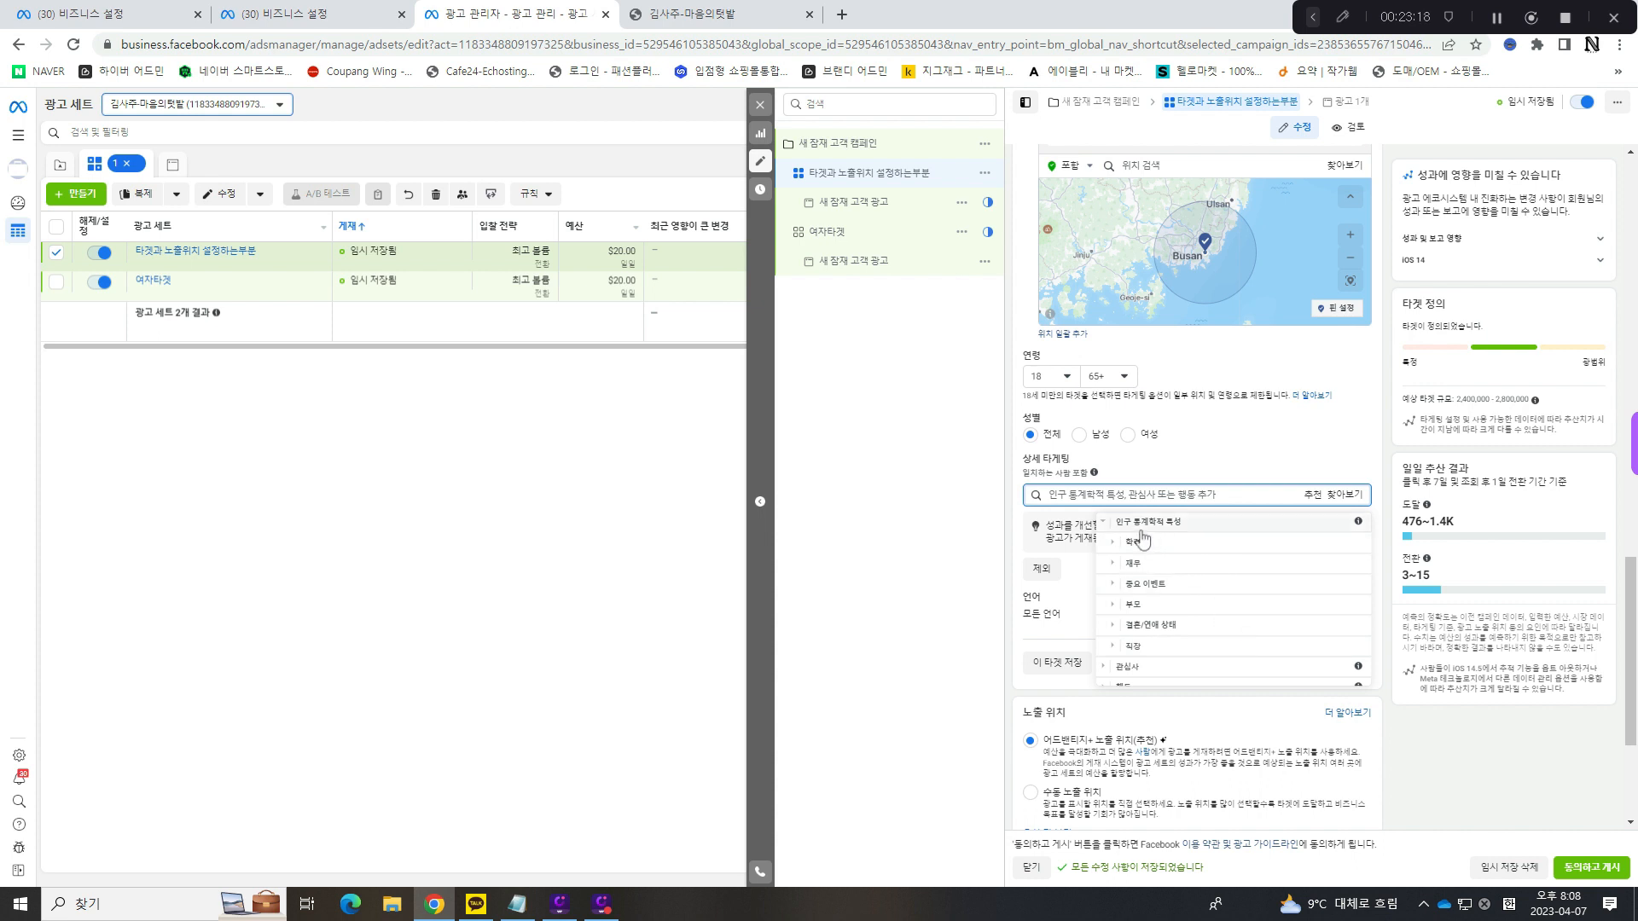
click(1112, 543)
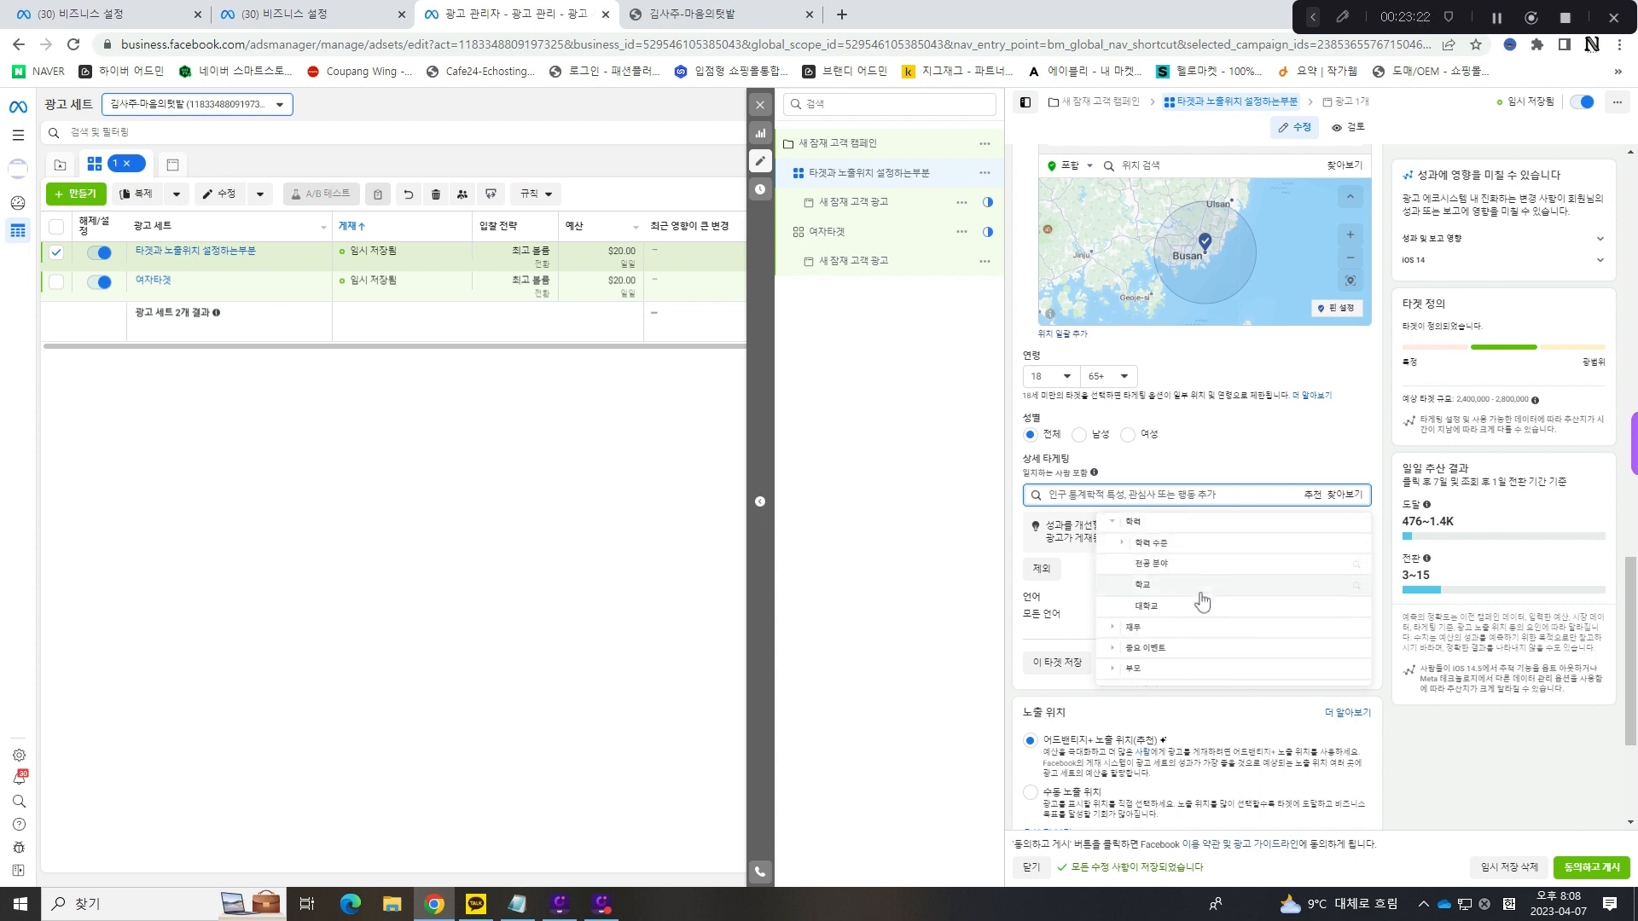
scroll(1177, 571, down, 1)
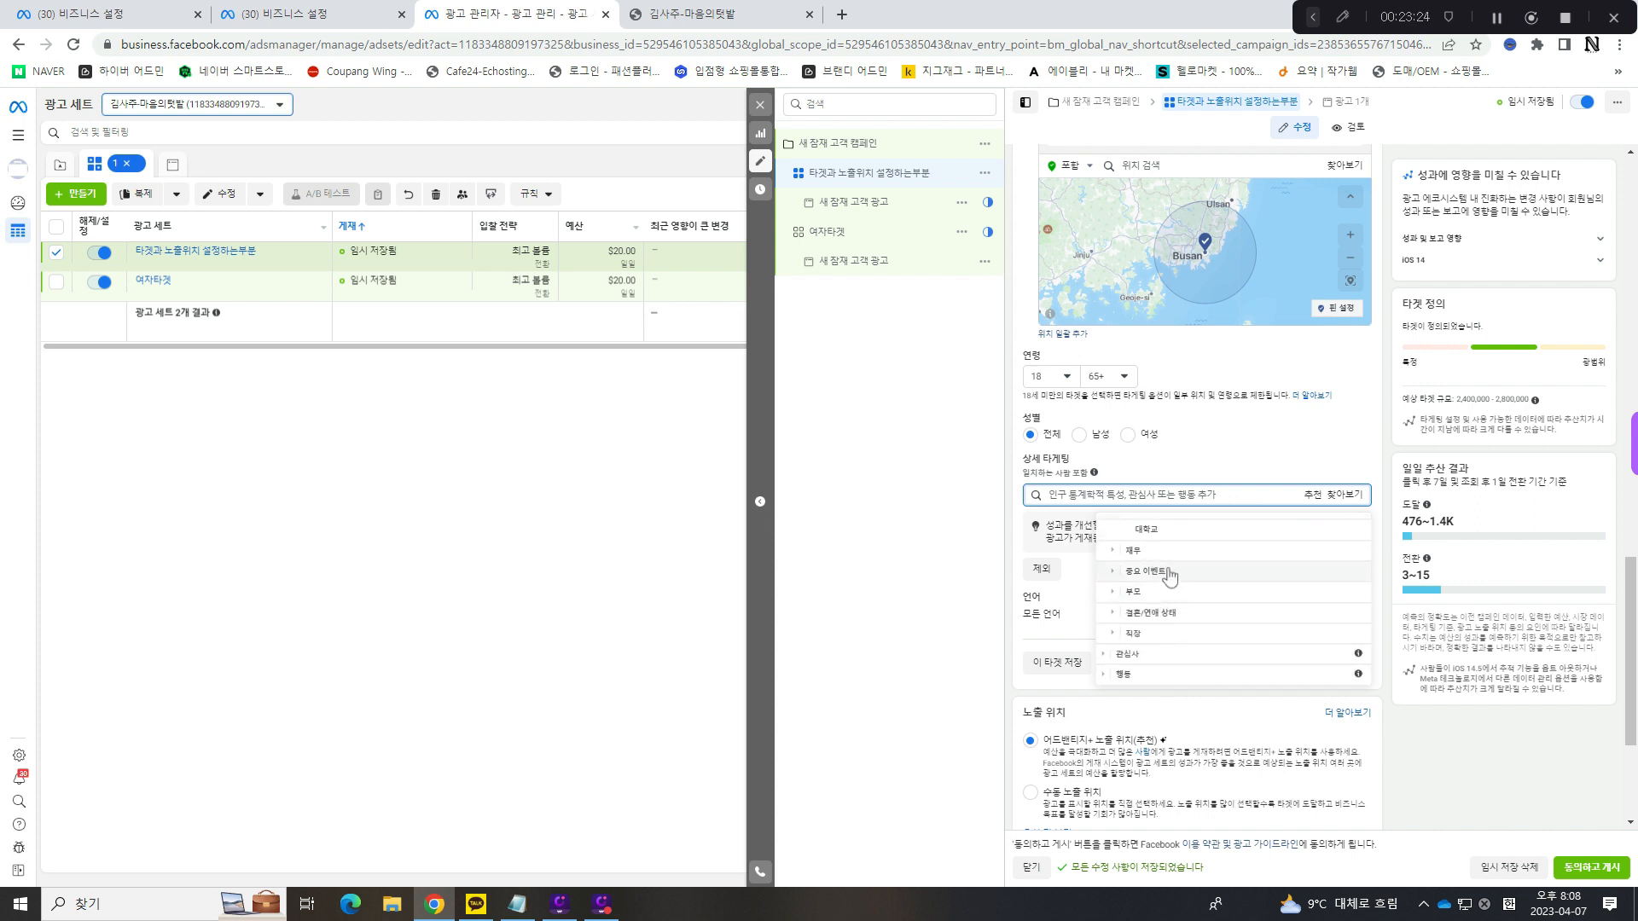
click(1133, 577)
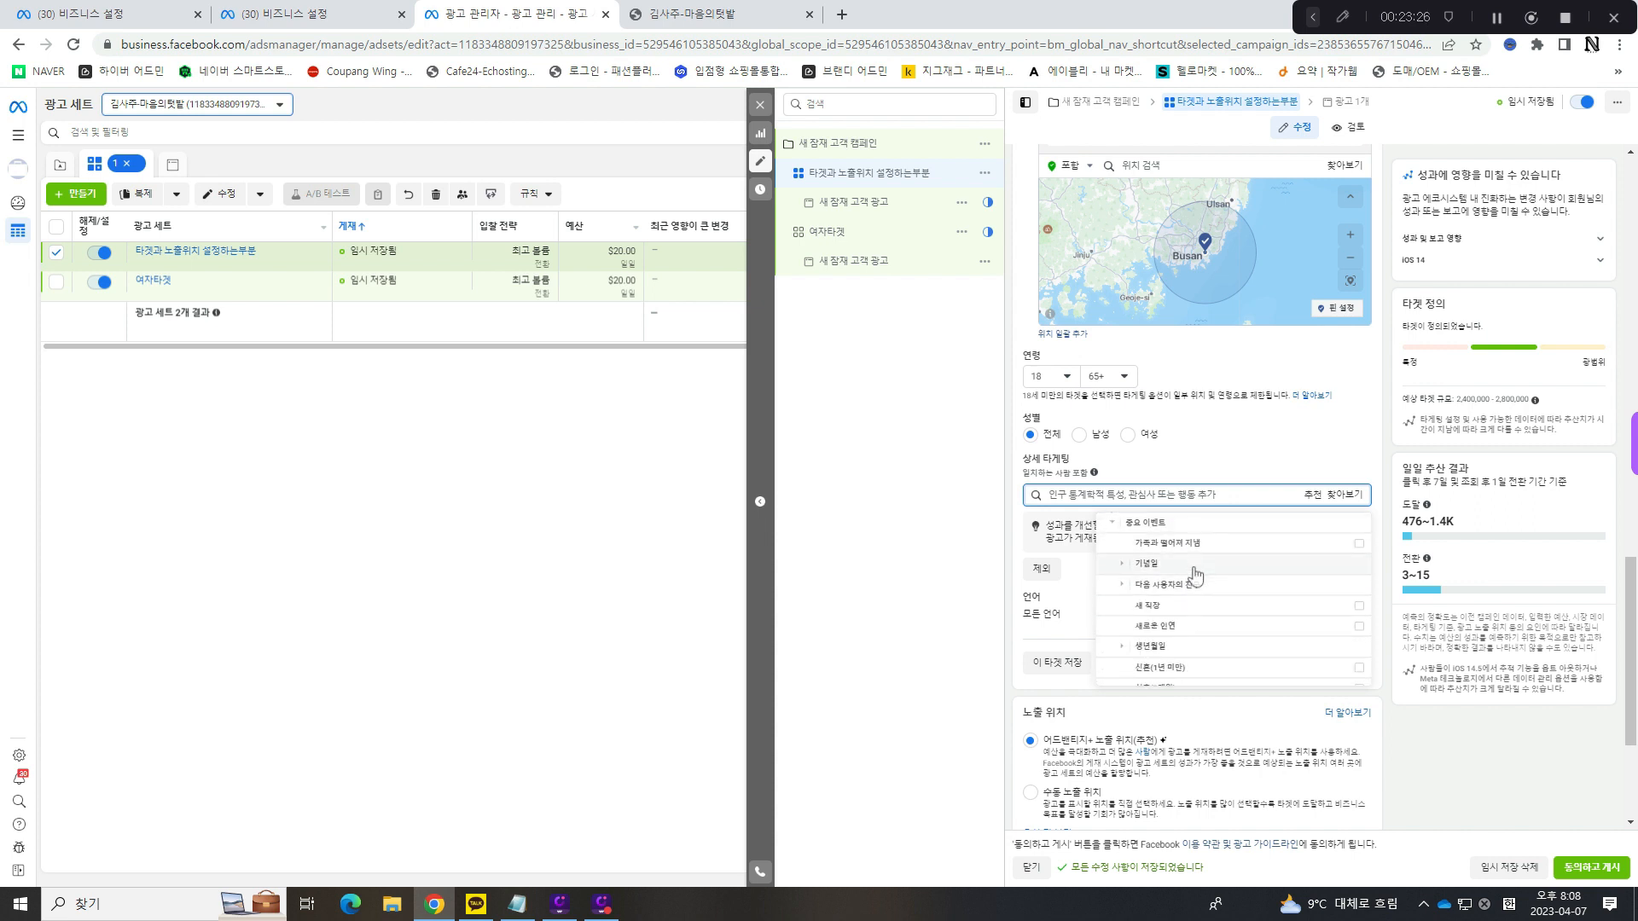
scroll(1202, 567, down, 1)
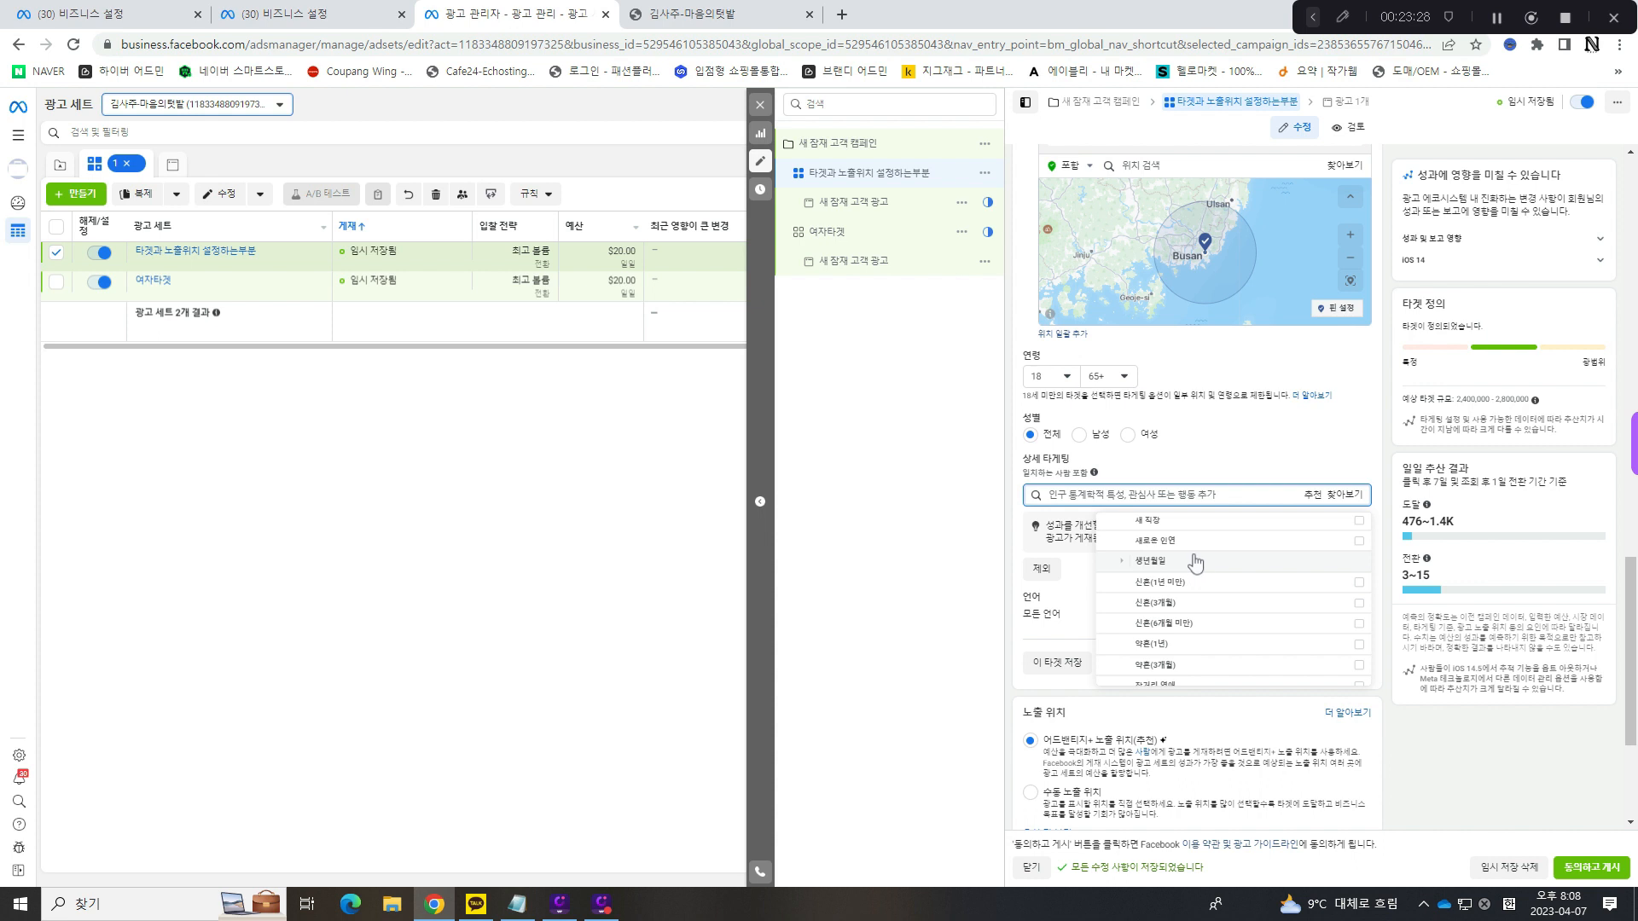
scroll(1198, 568, up, 1)
scroll(1203, 584, down, 3)
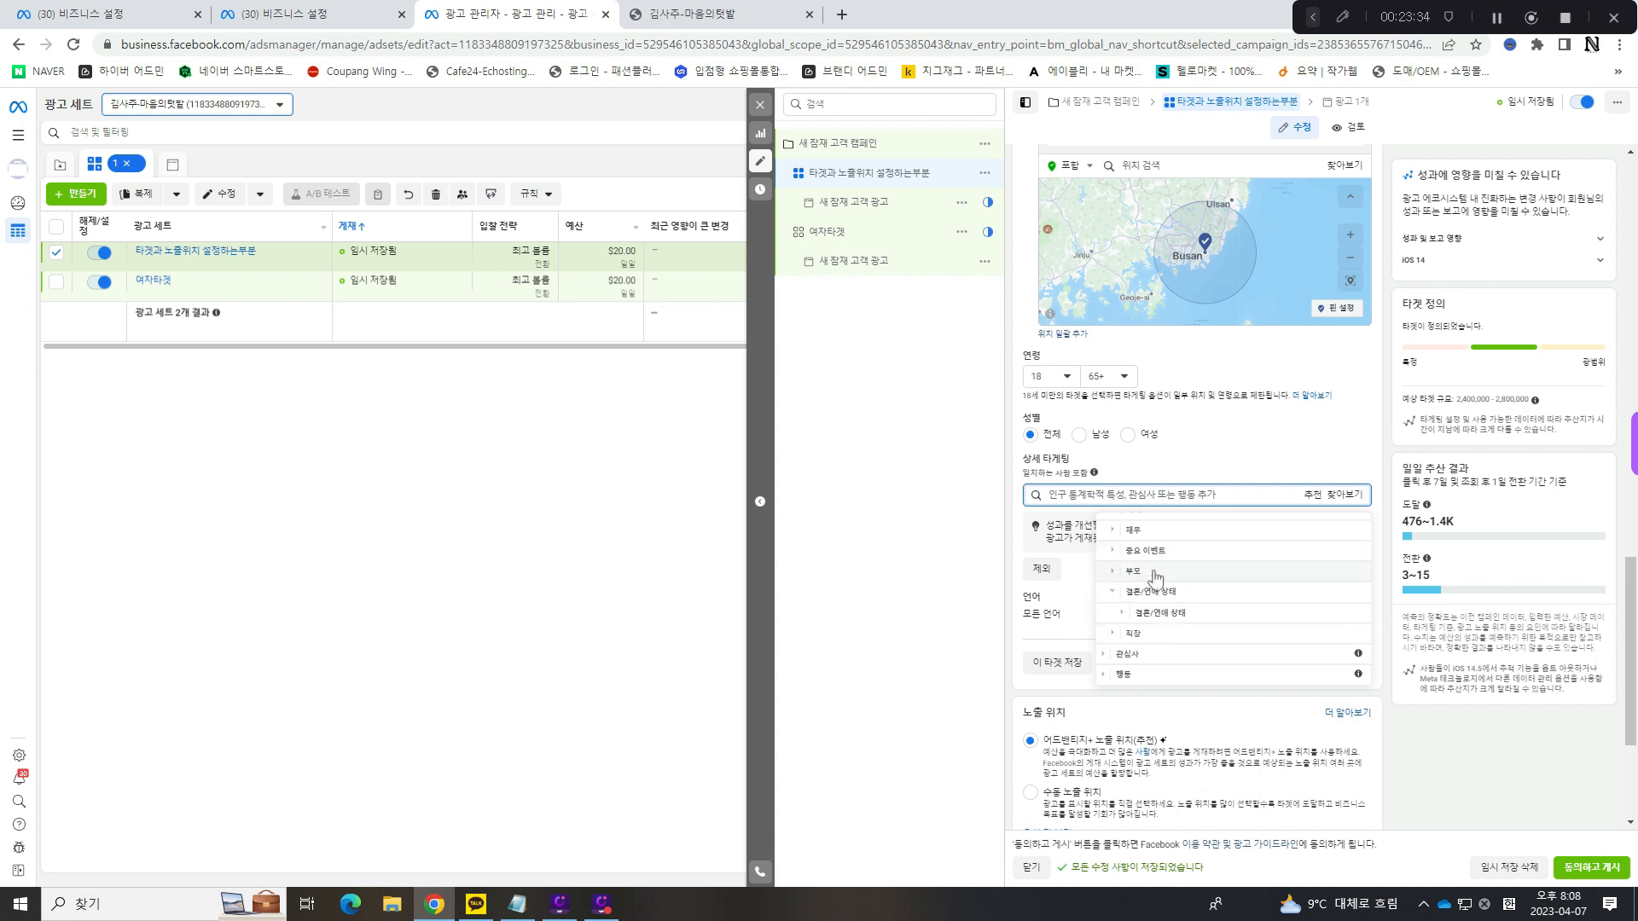
- Expand the 관심사 categories in 상세 타게팅 and translate the page into Korean
click(1103, 657)
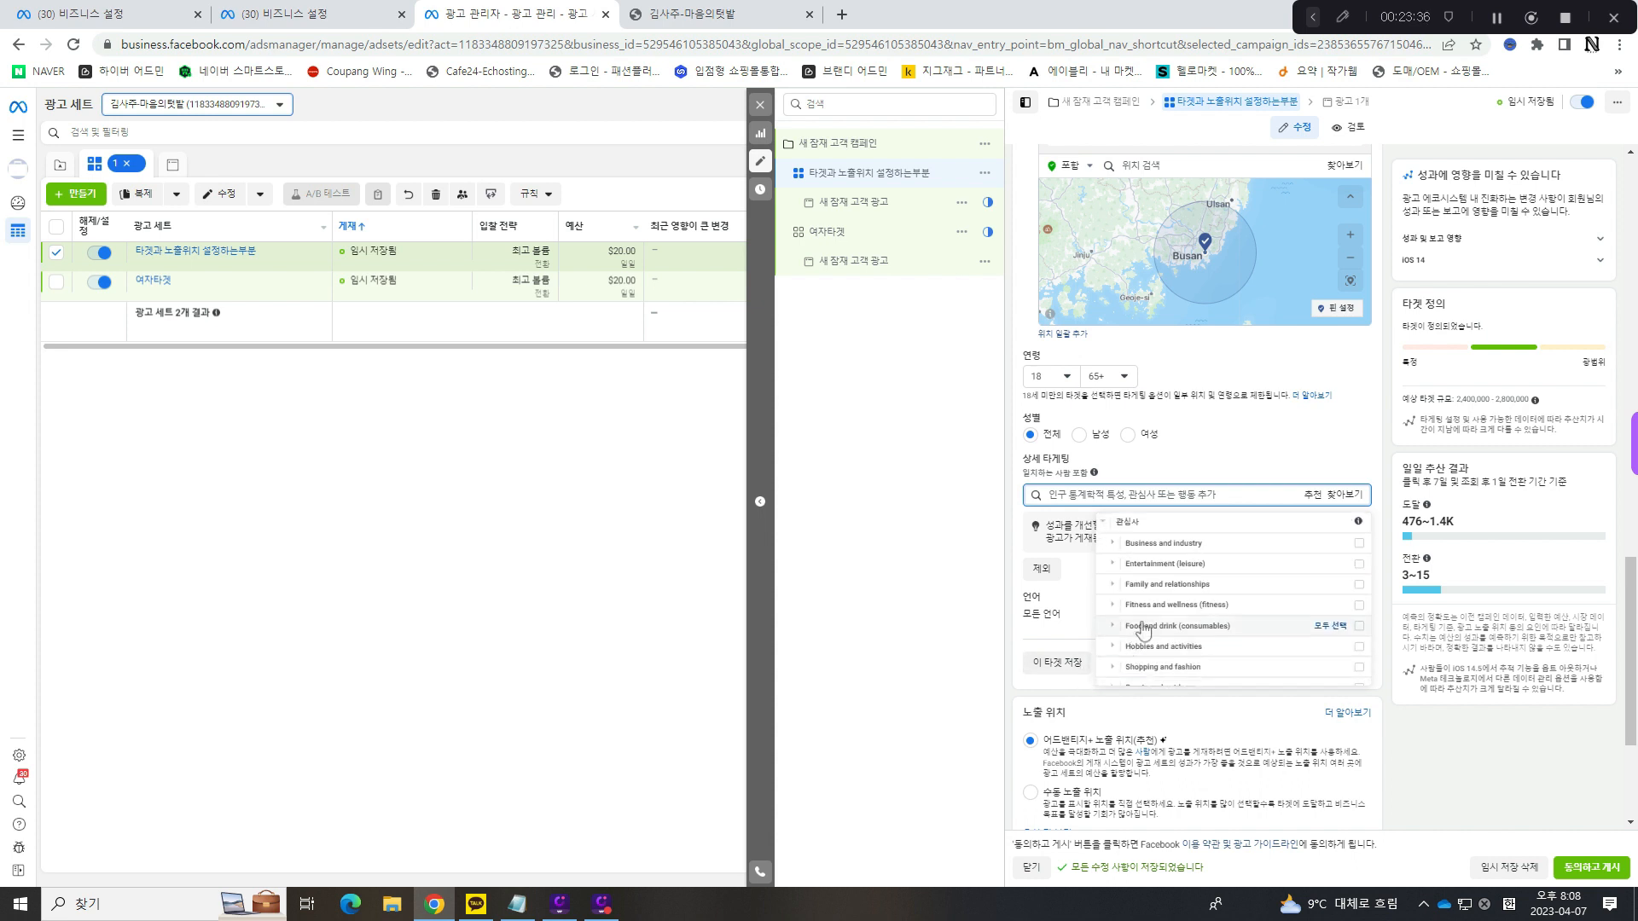
scroll(1182, 597, down, 1)
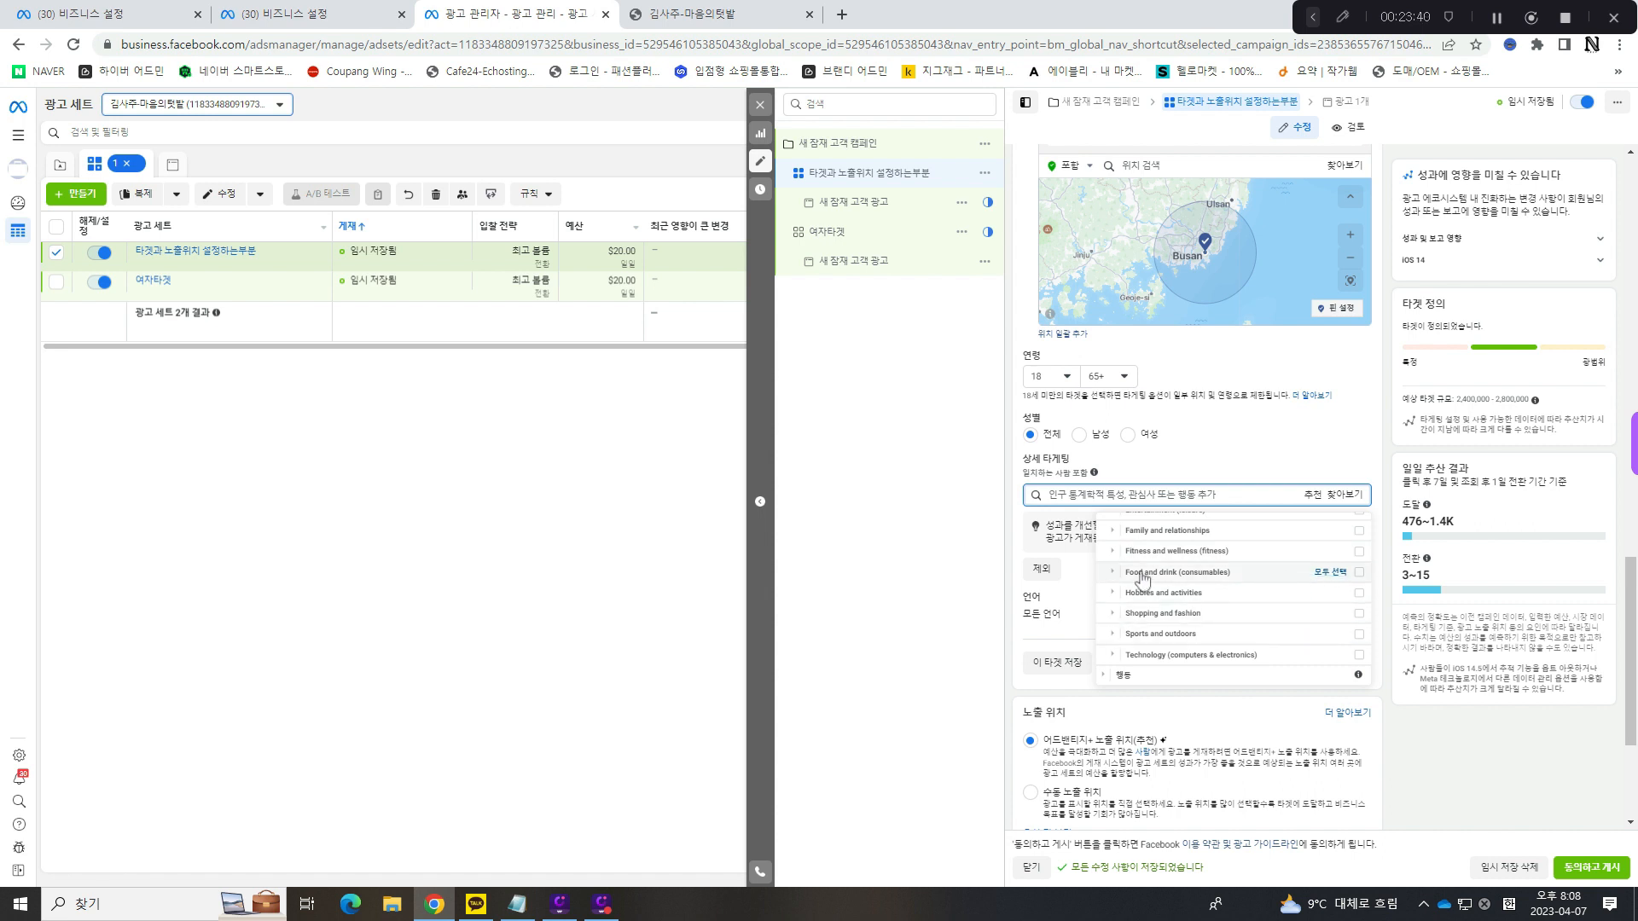
scroll(1143, 580, up, 2)
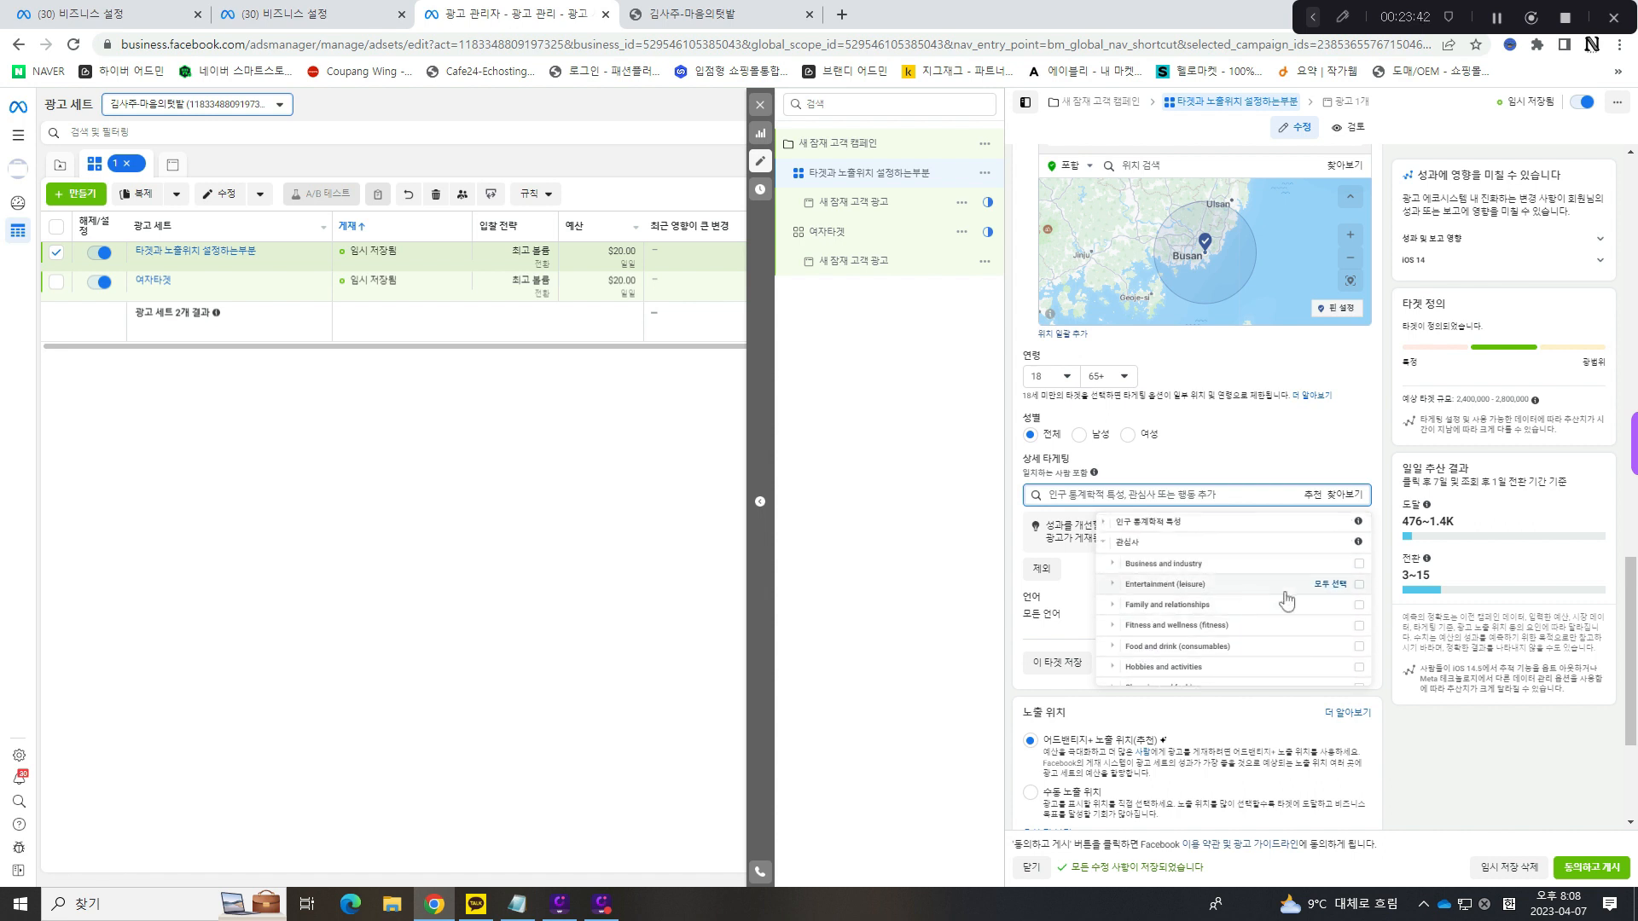
right_click(1287, 590)
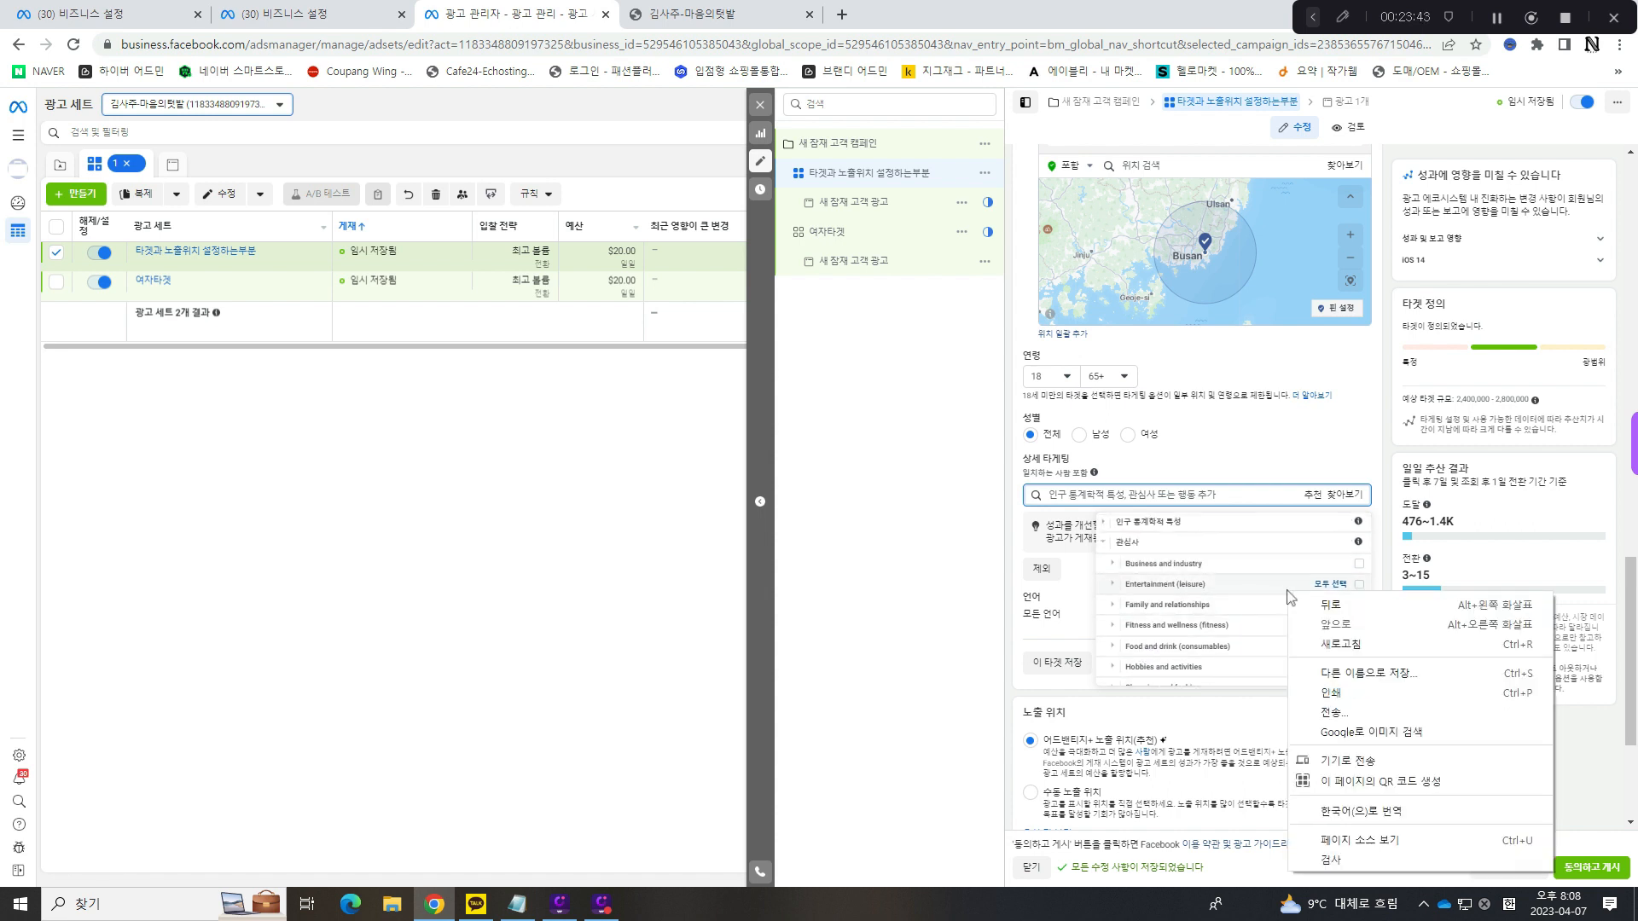
click(1362, 812)
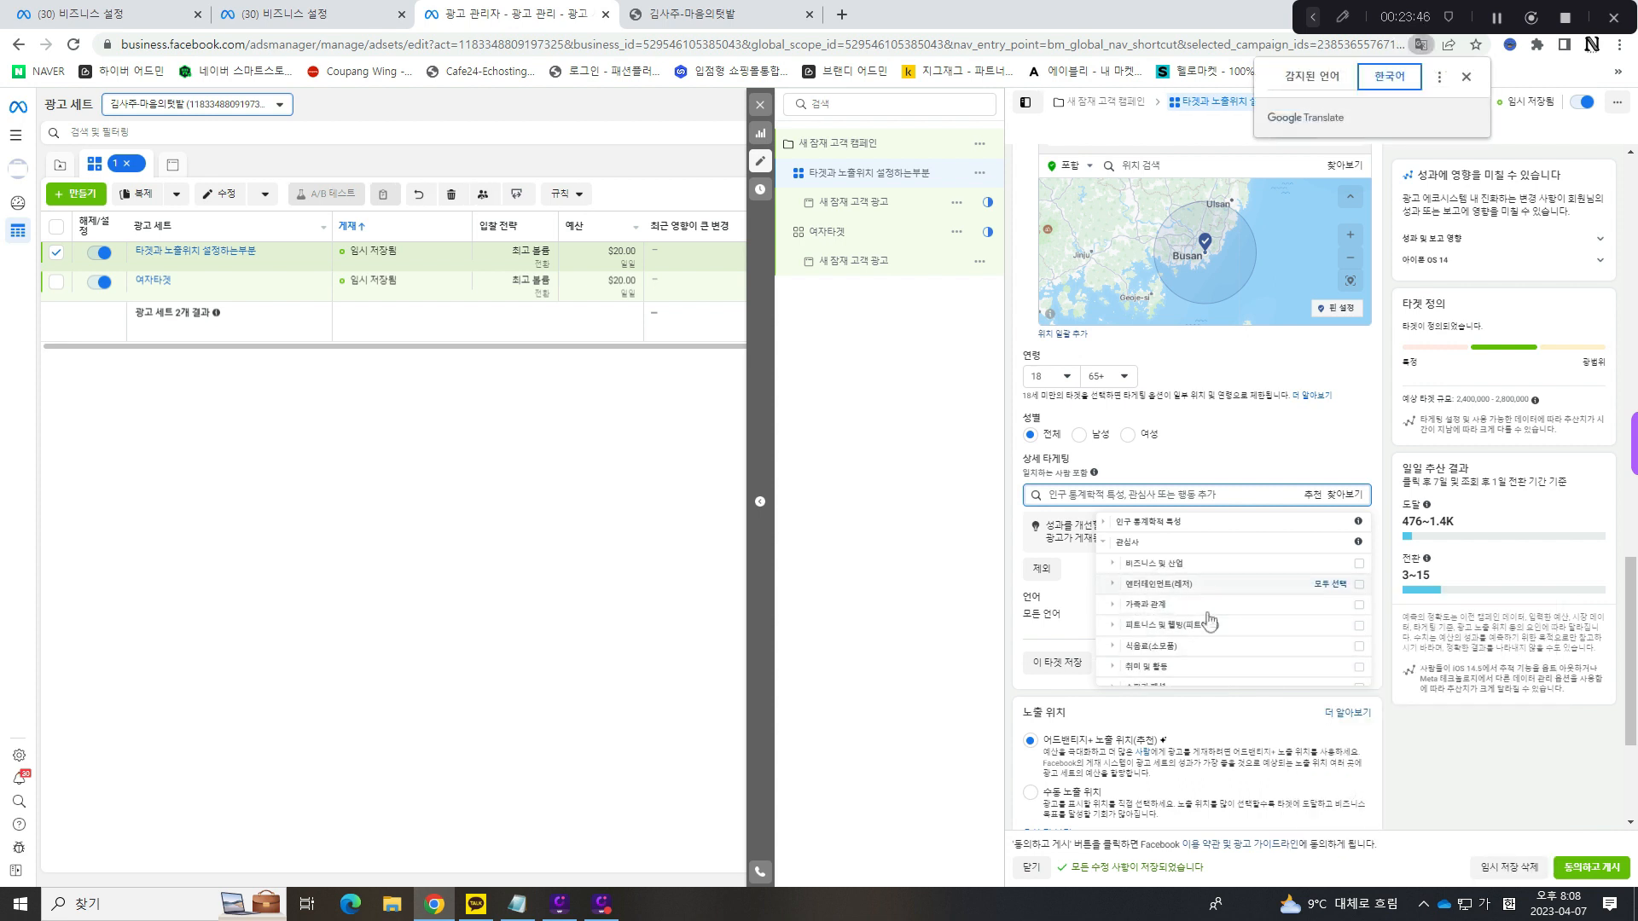
- Examine the translated 관심사 categories and the individual interests listed under 비즈니스 및 산업
scroll(1208, 621, down, 2)
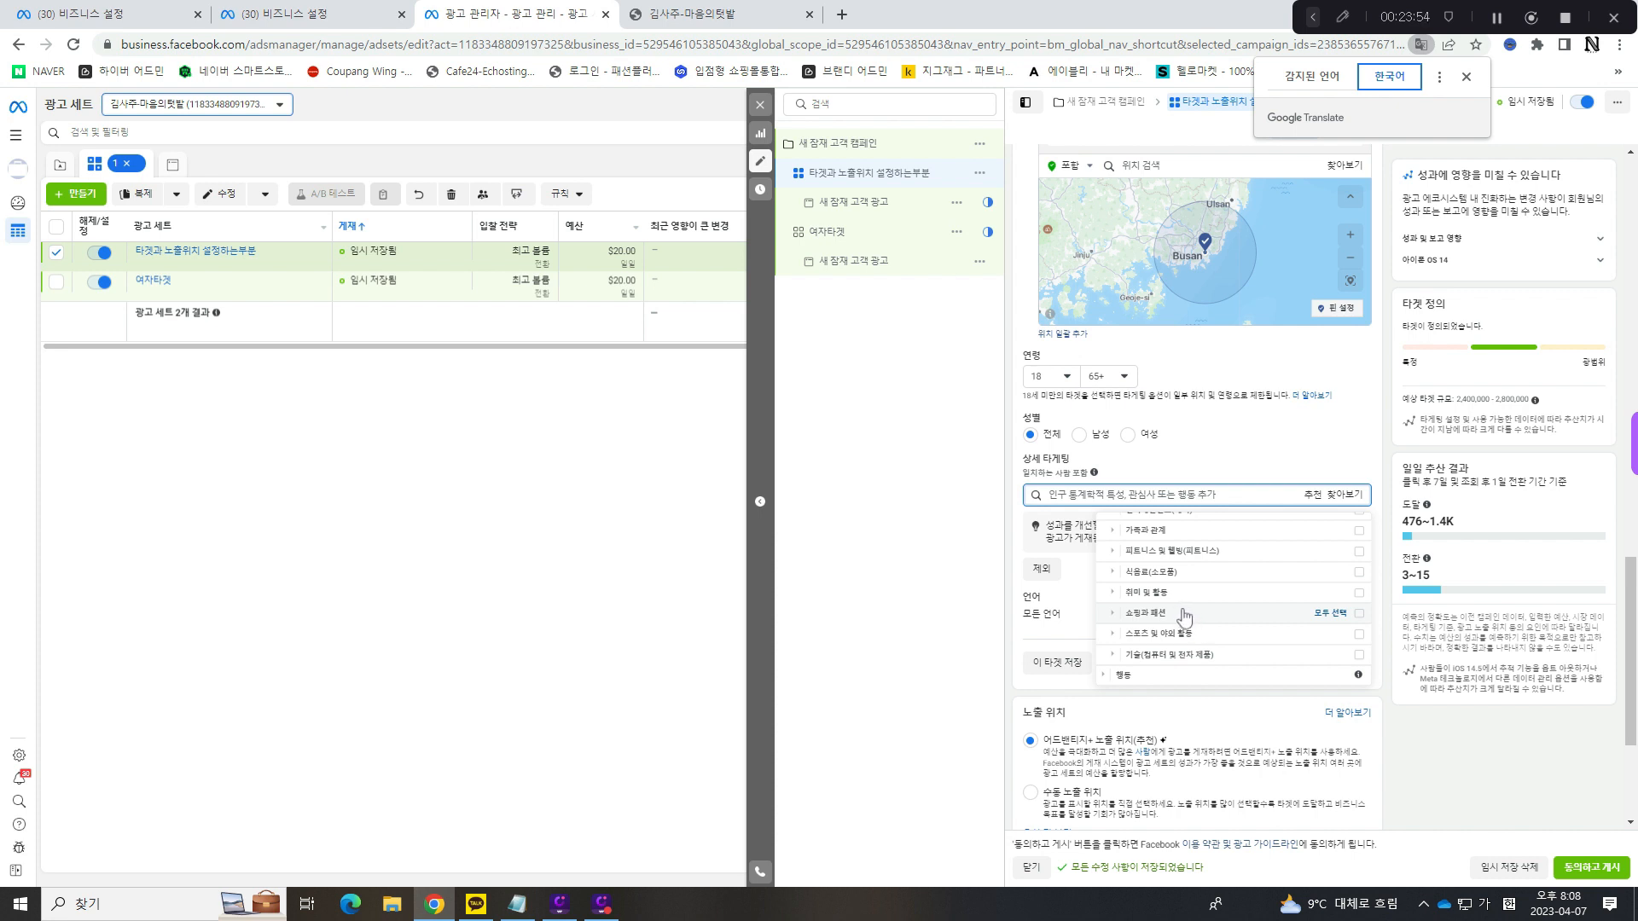
scroll(1186, 614, up, 2)
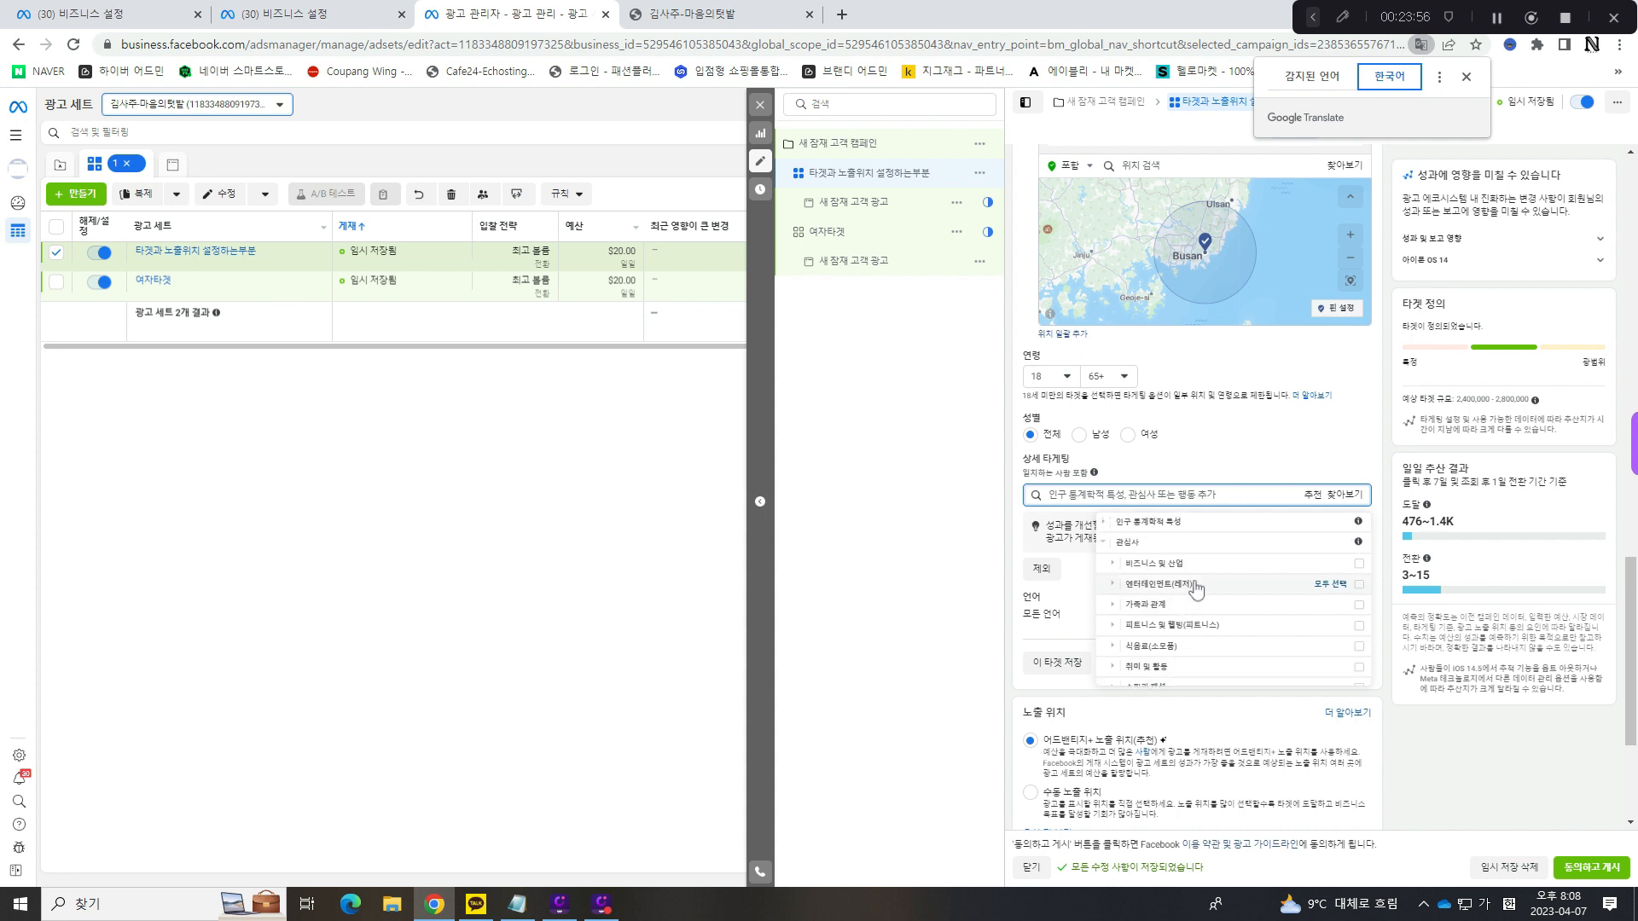
click(1110, 565)
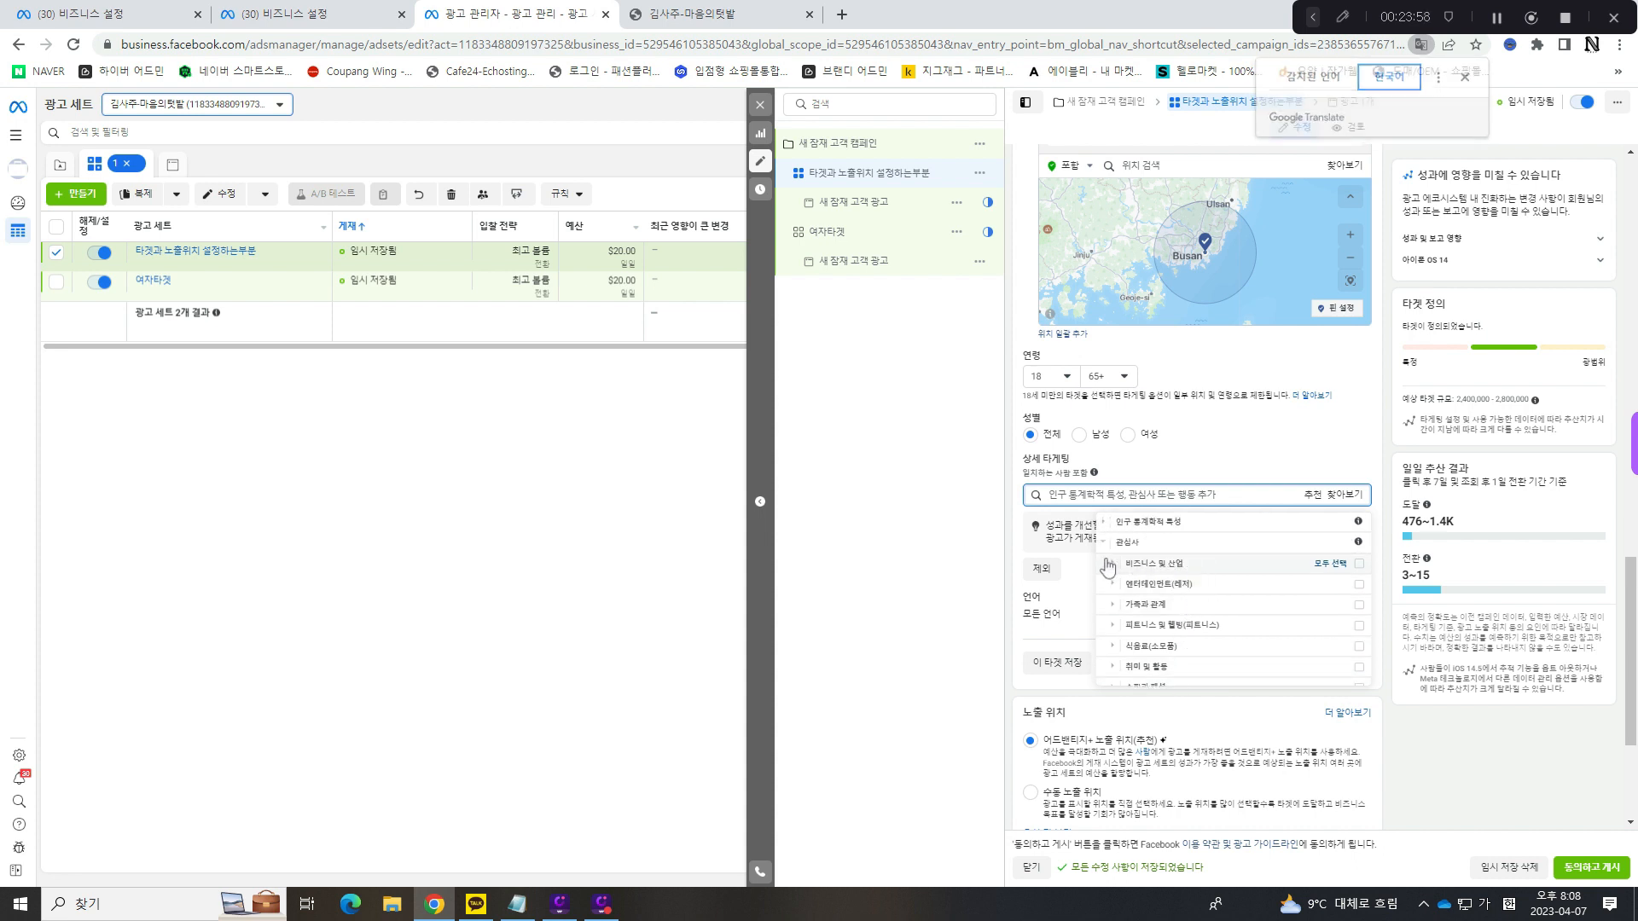
scroll(1218, 589, down, 2)
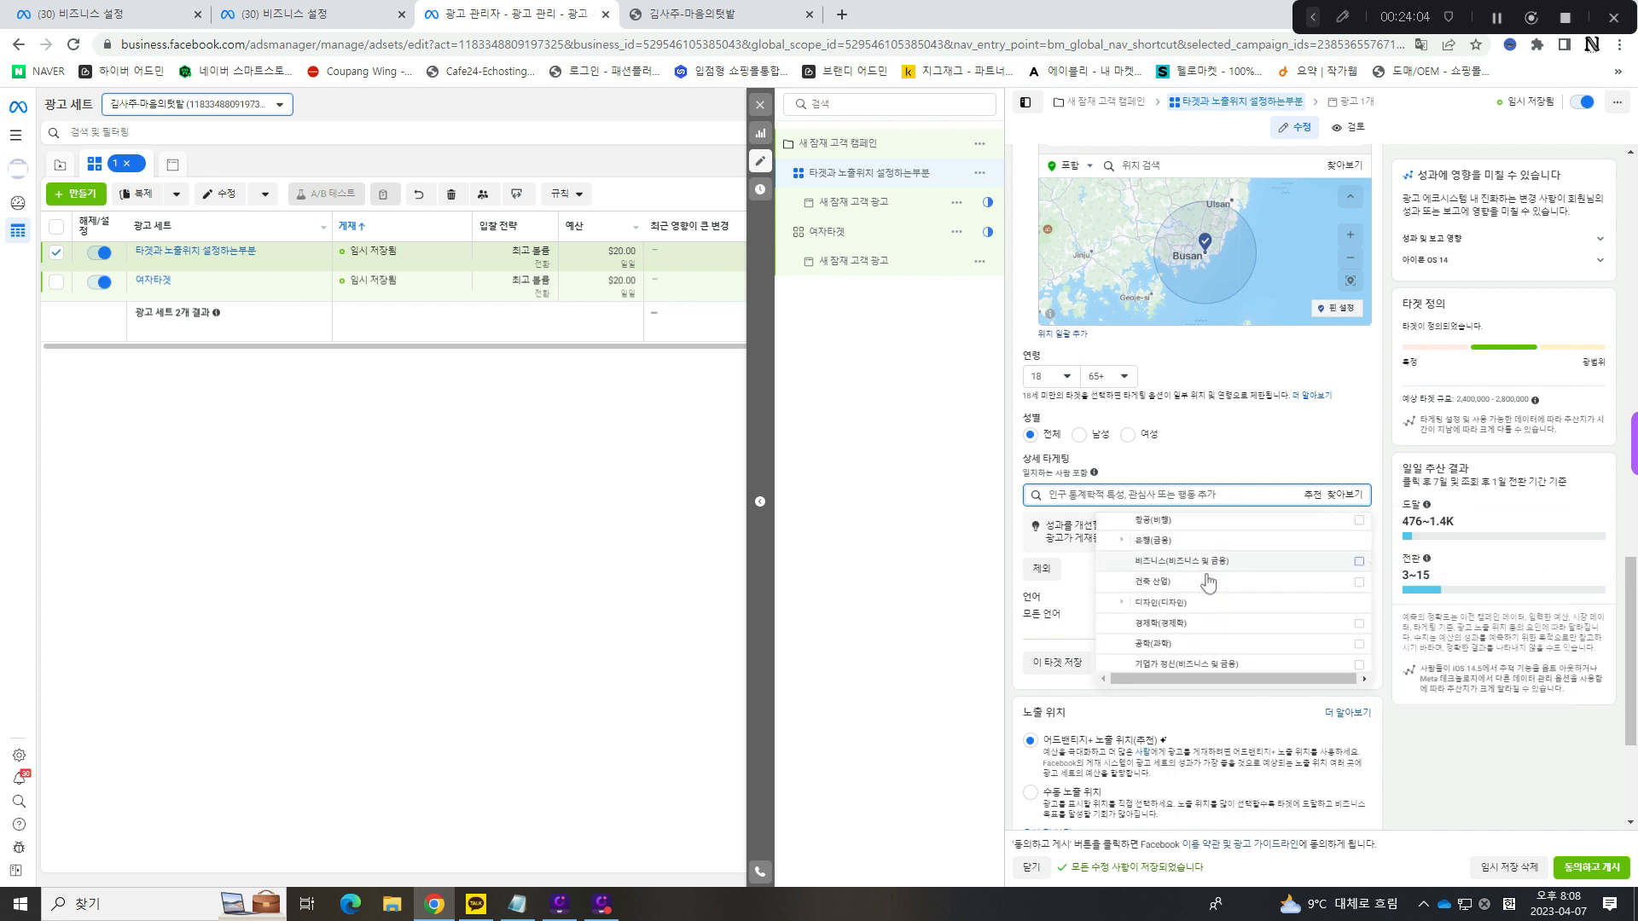
scroll(1220, 581, down, 2)
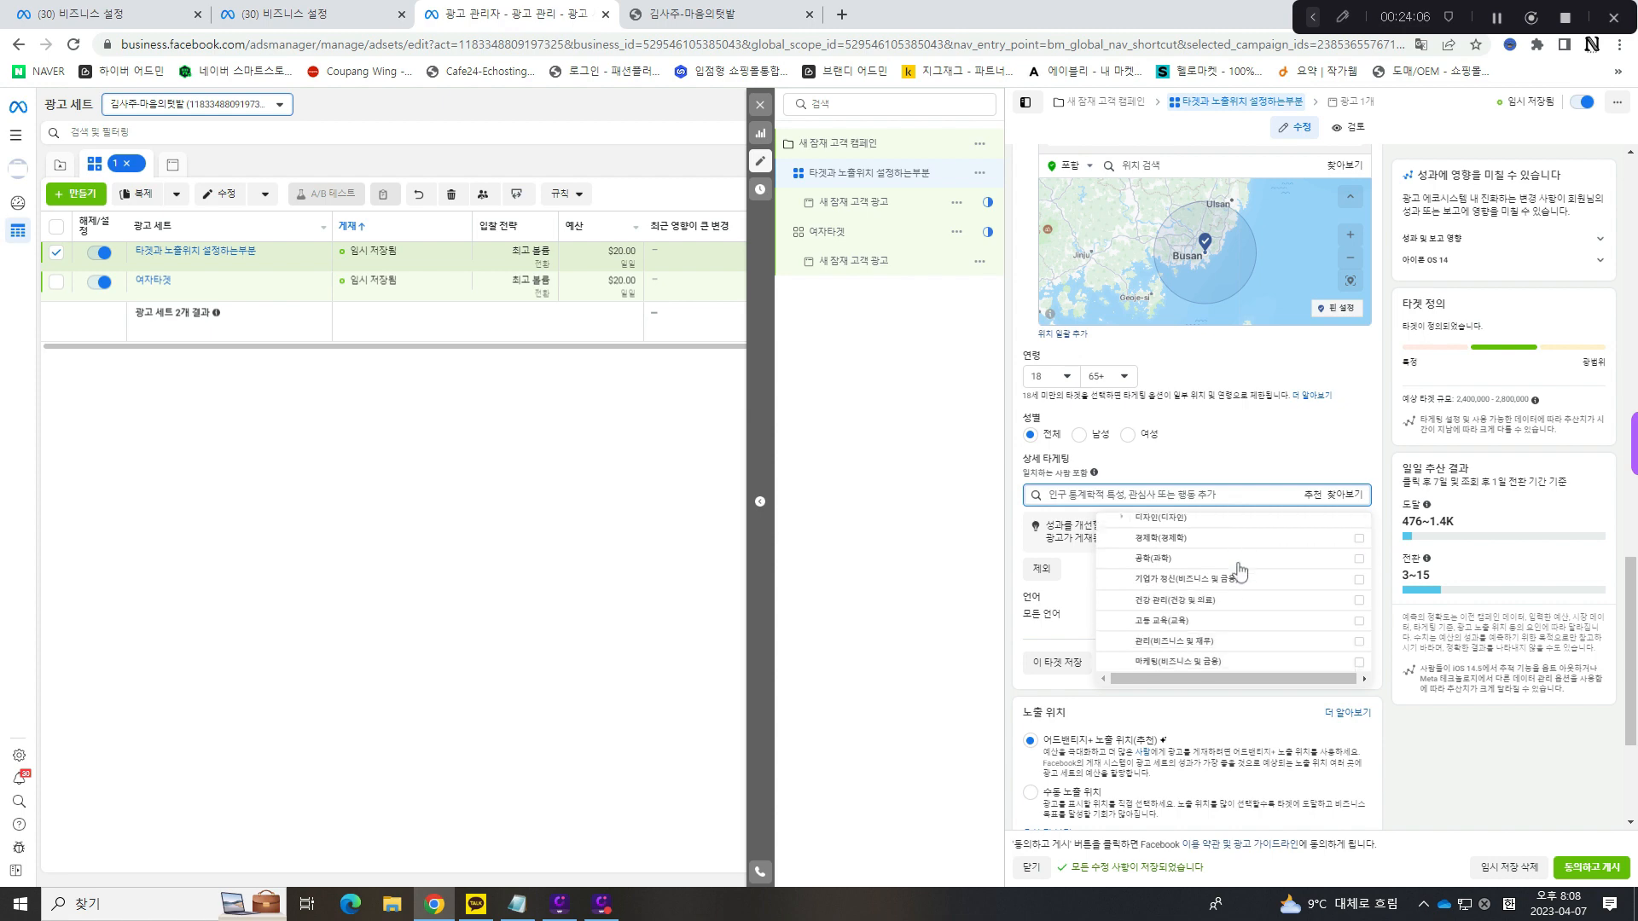
scroll(1213, 584, down, 4)
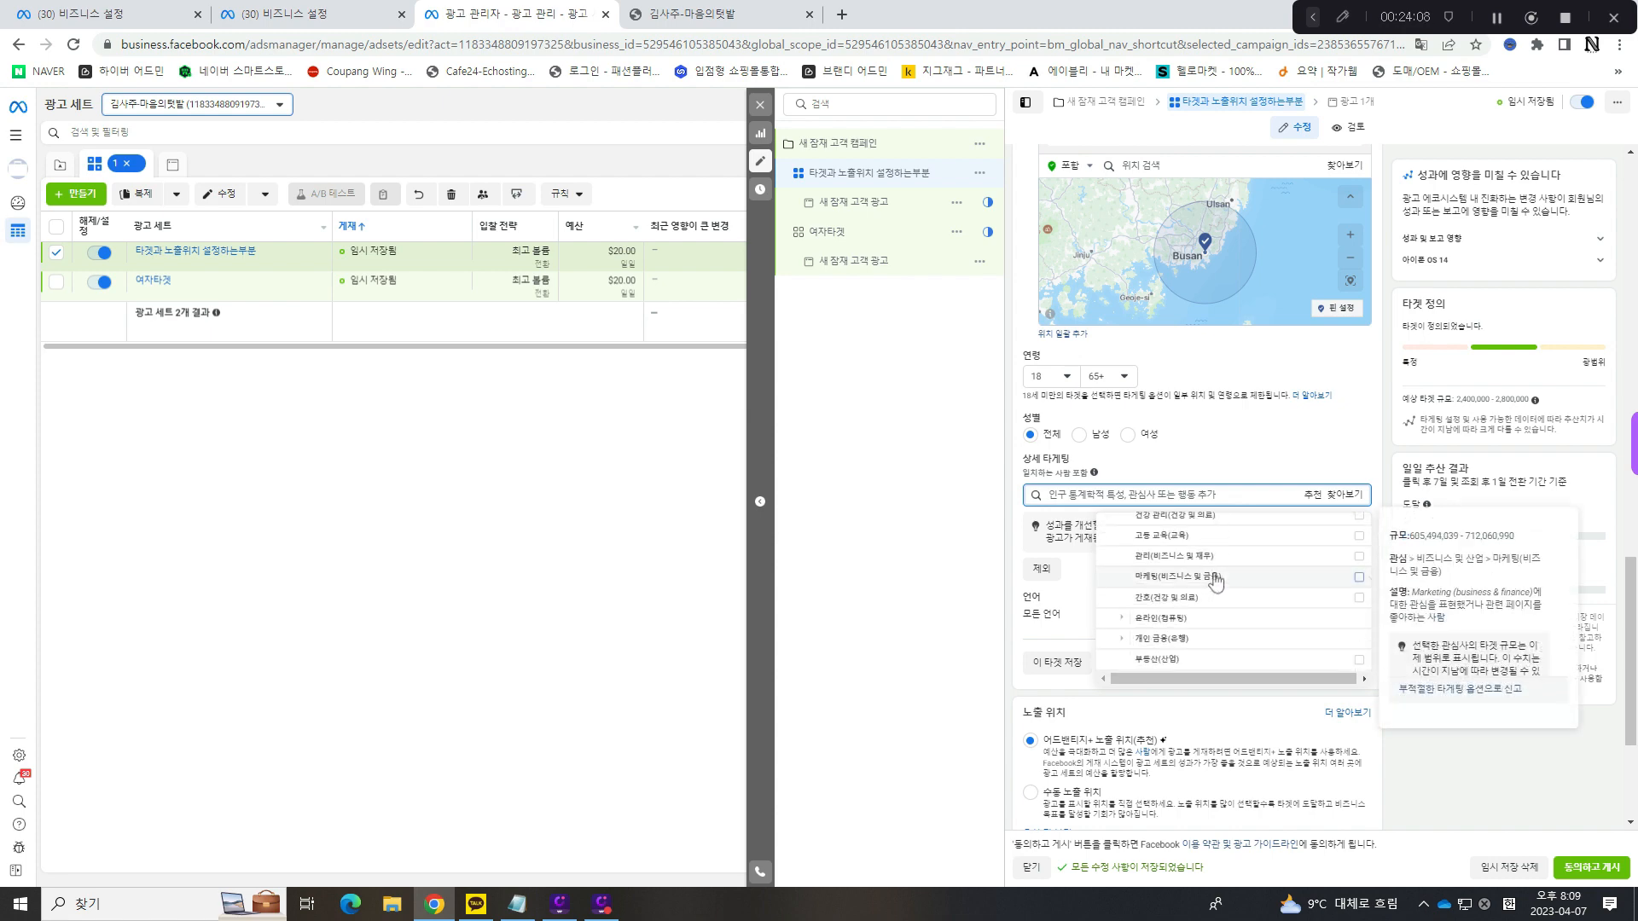
drag(1633, 642, 1636, 595)
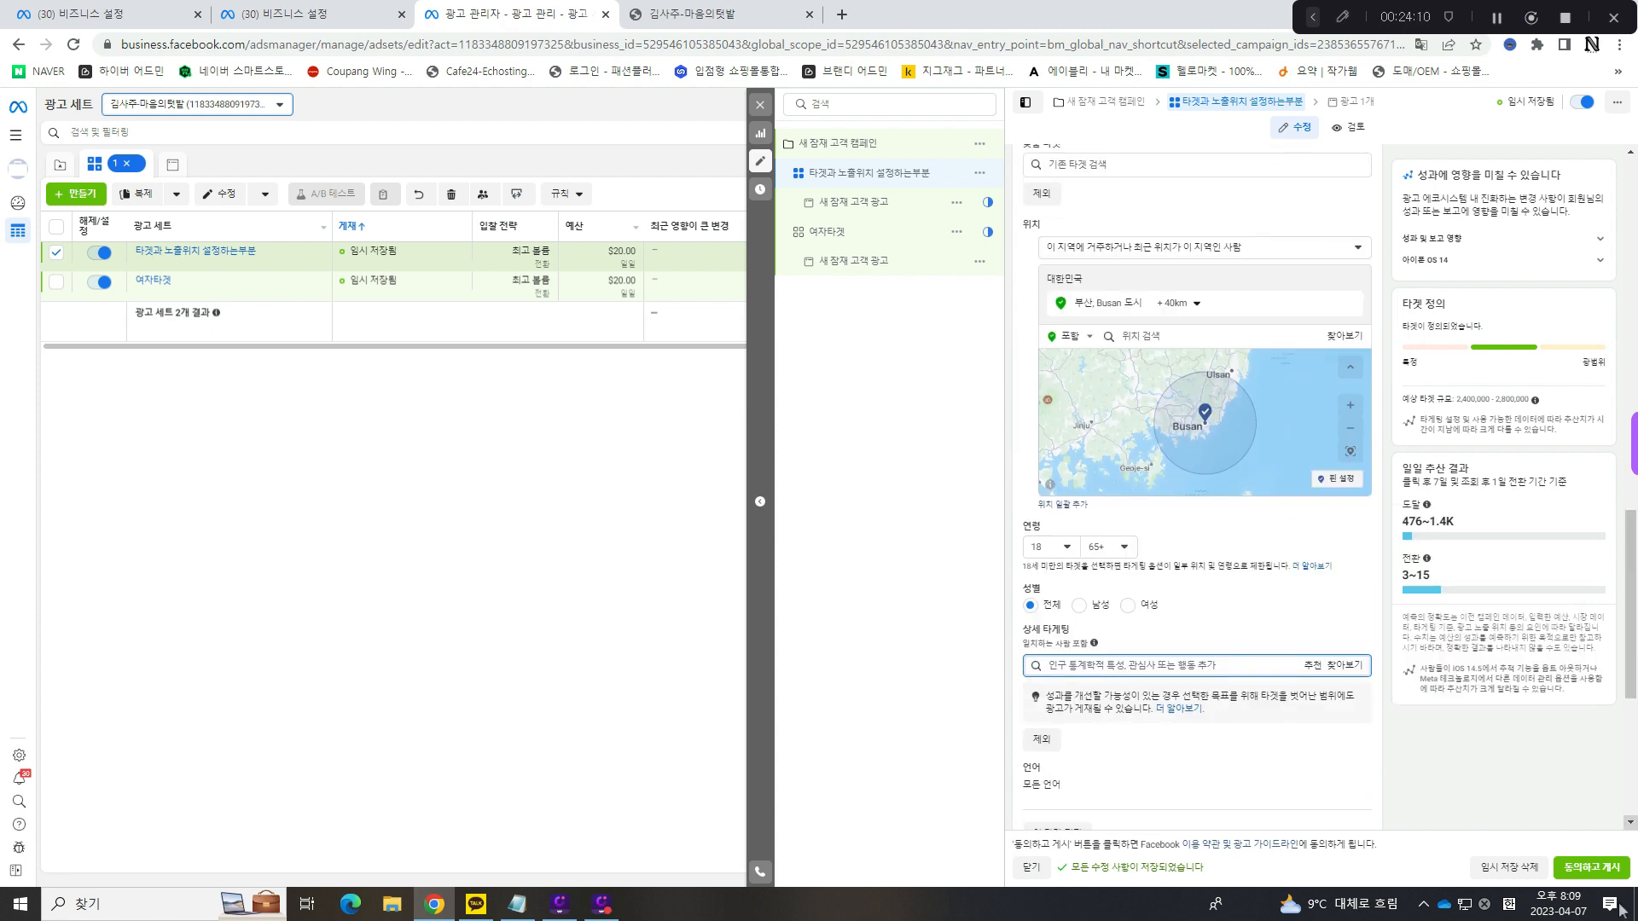
scroll(1254, 607, down, 5)
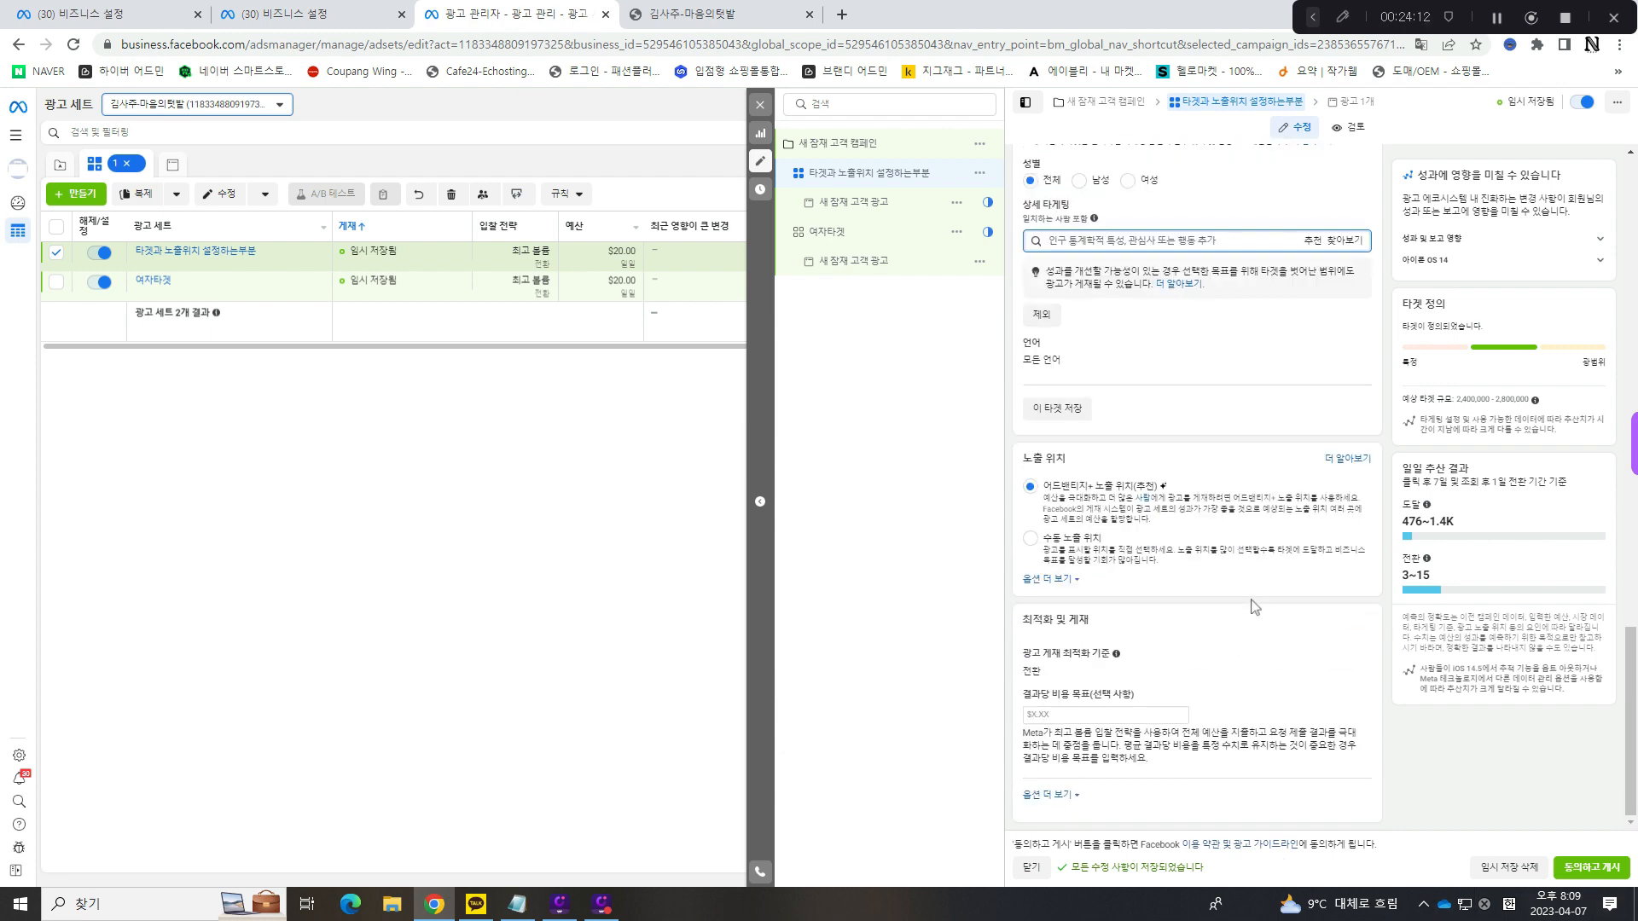
- Add the interest 부동산(산업) from 관심사 > Business and industry to the ad set's 상세 타게팅
scroll(1254, 607, up, 1)
click(1344, 326)
click(1137, 376)
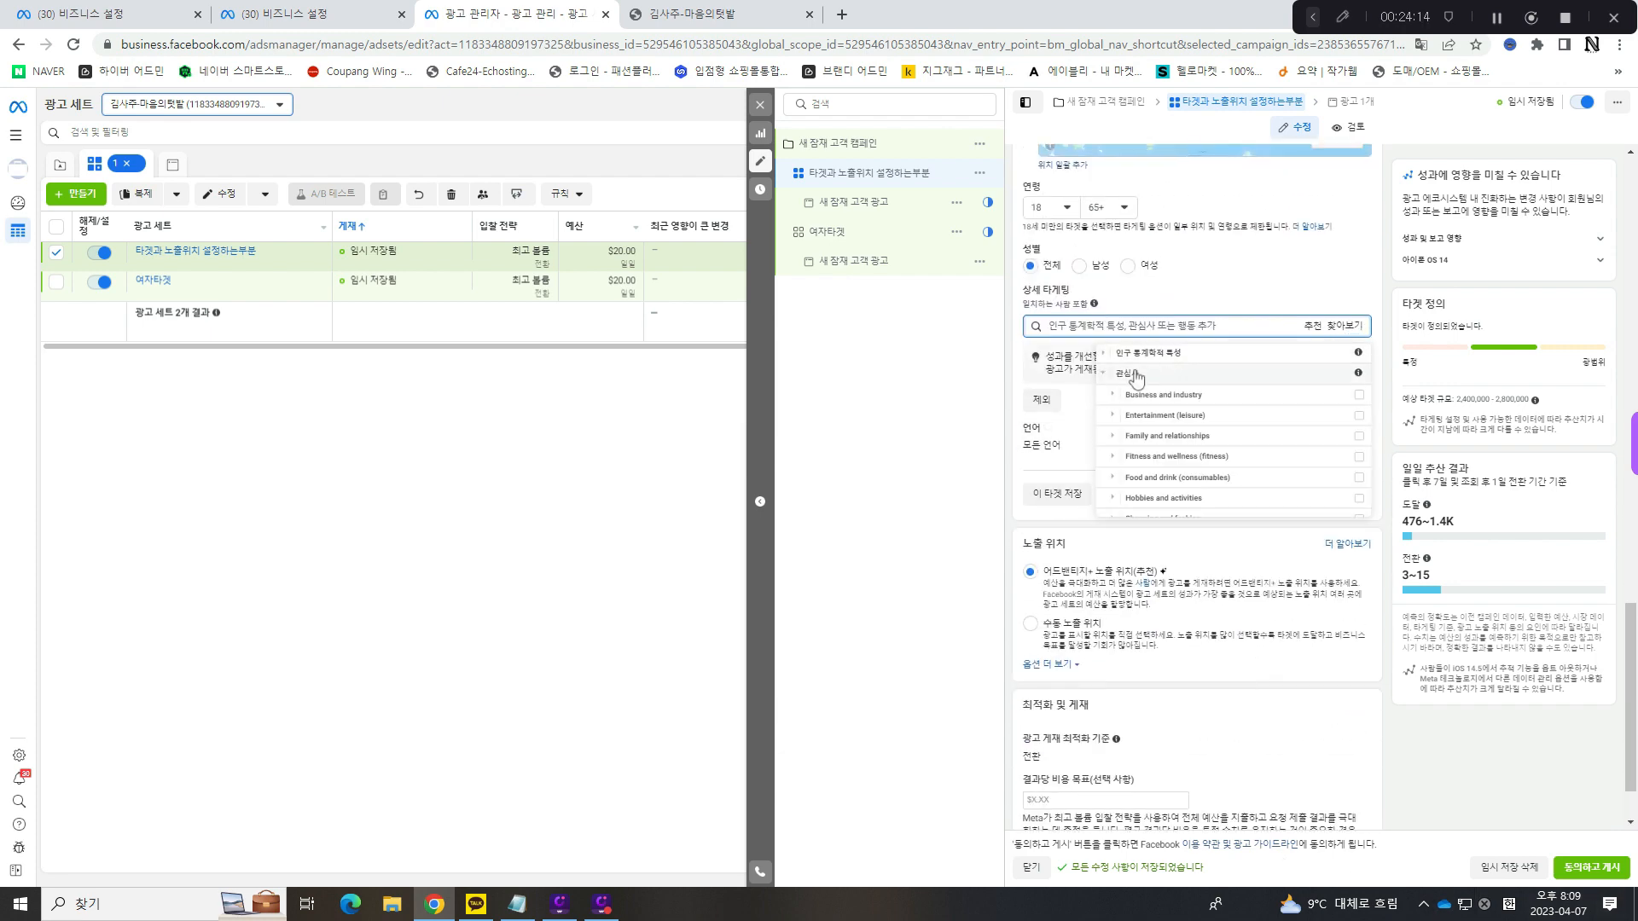
scroll(1126, 384, down, 2)
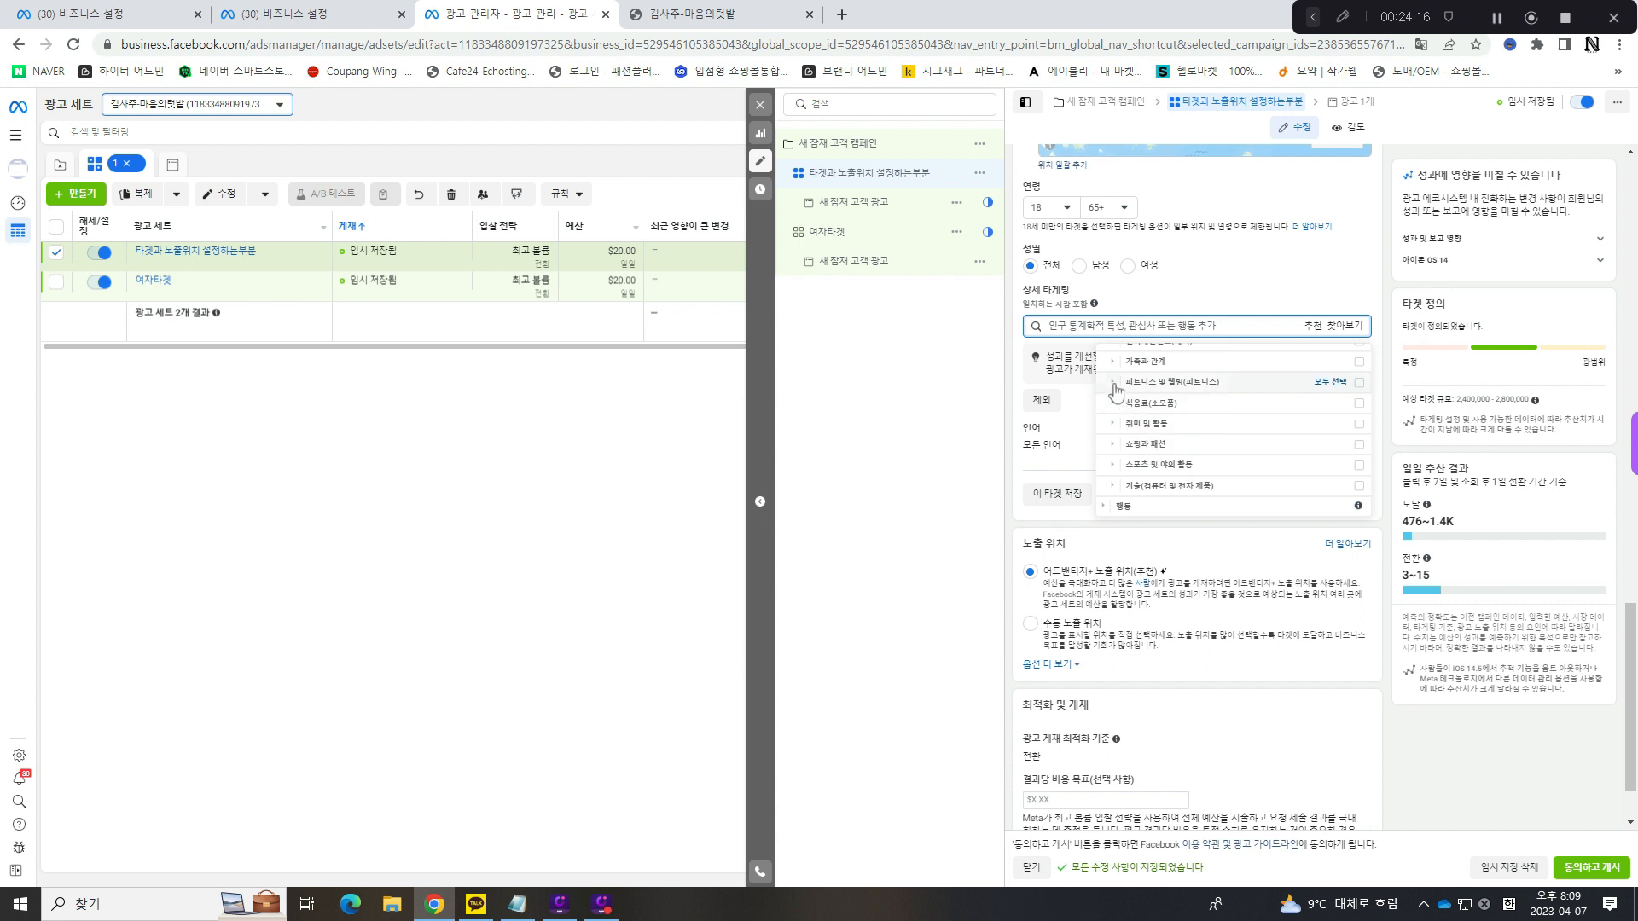
scroll(1117, 393, up, 2)
click(1114, 393)
scroll(1177, 439, down, 3)
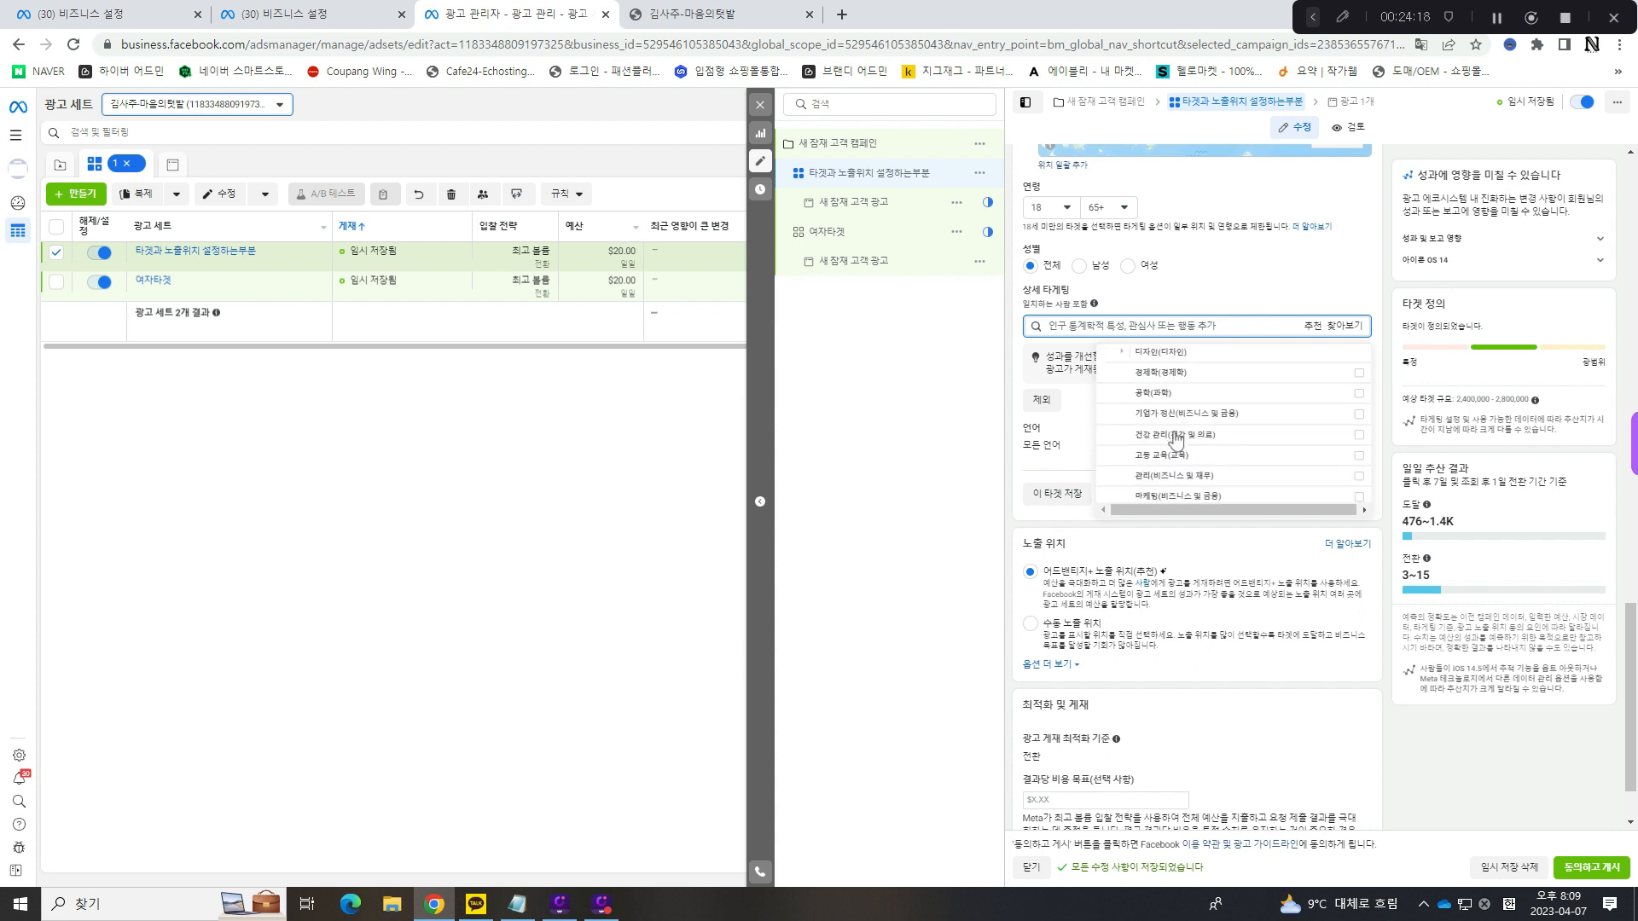
scroll(1175, 440, up, 2)
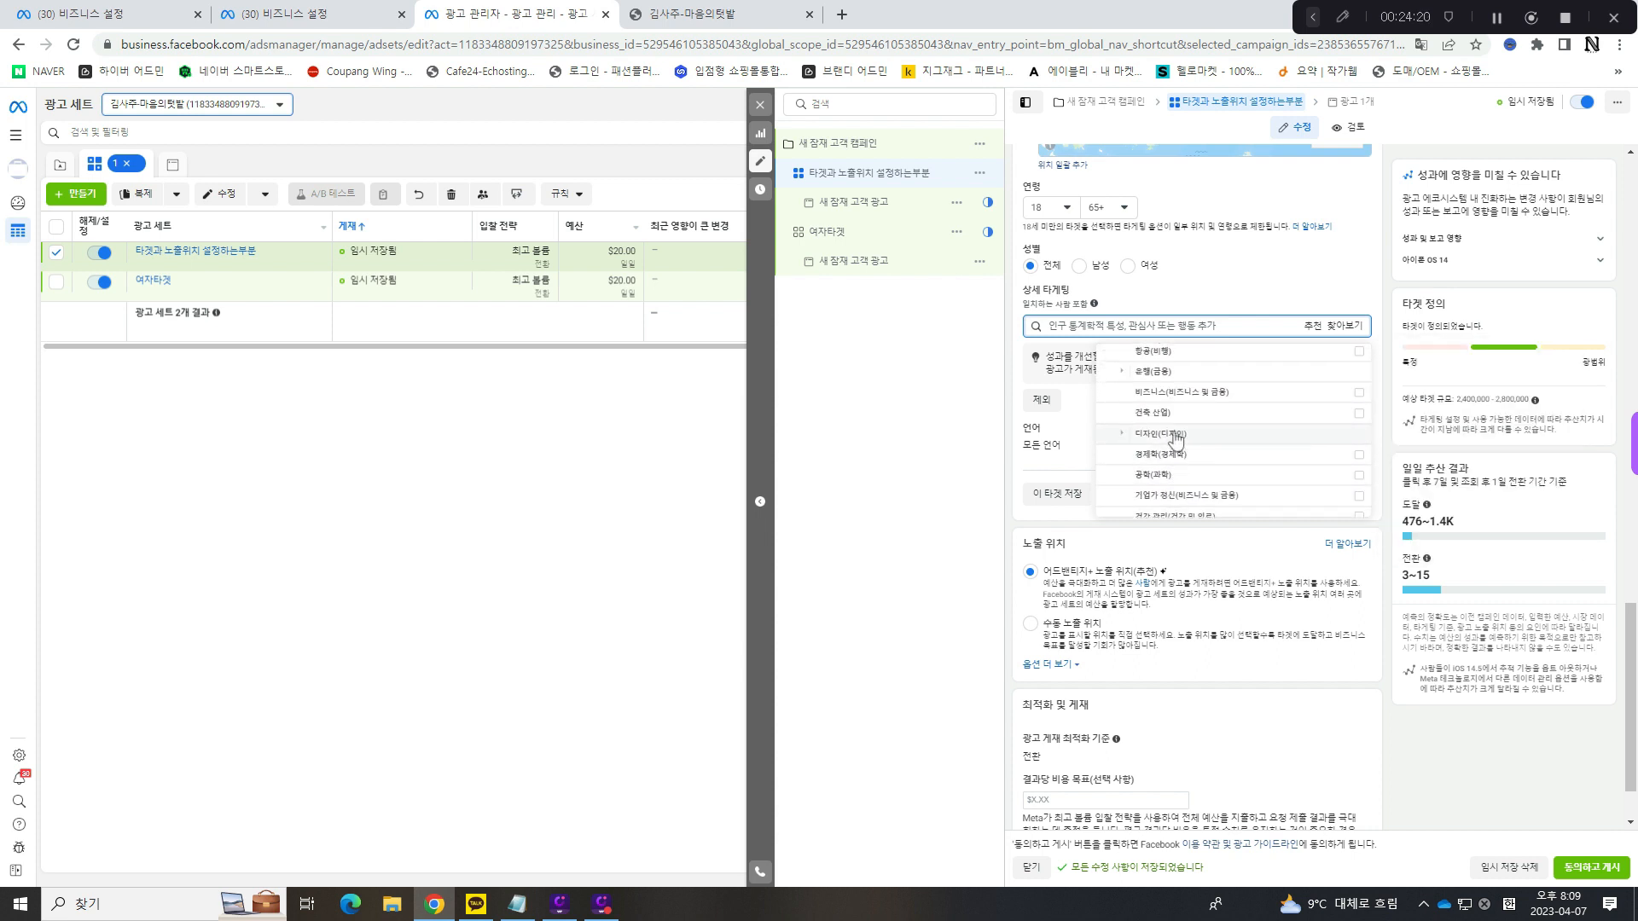
scroll(1175, 440, down, 4)
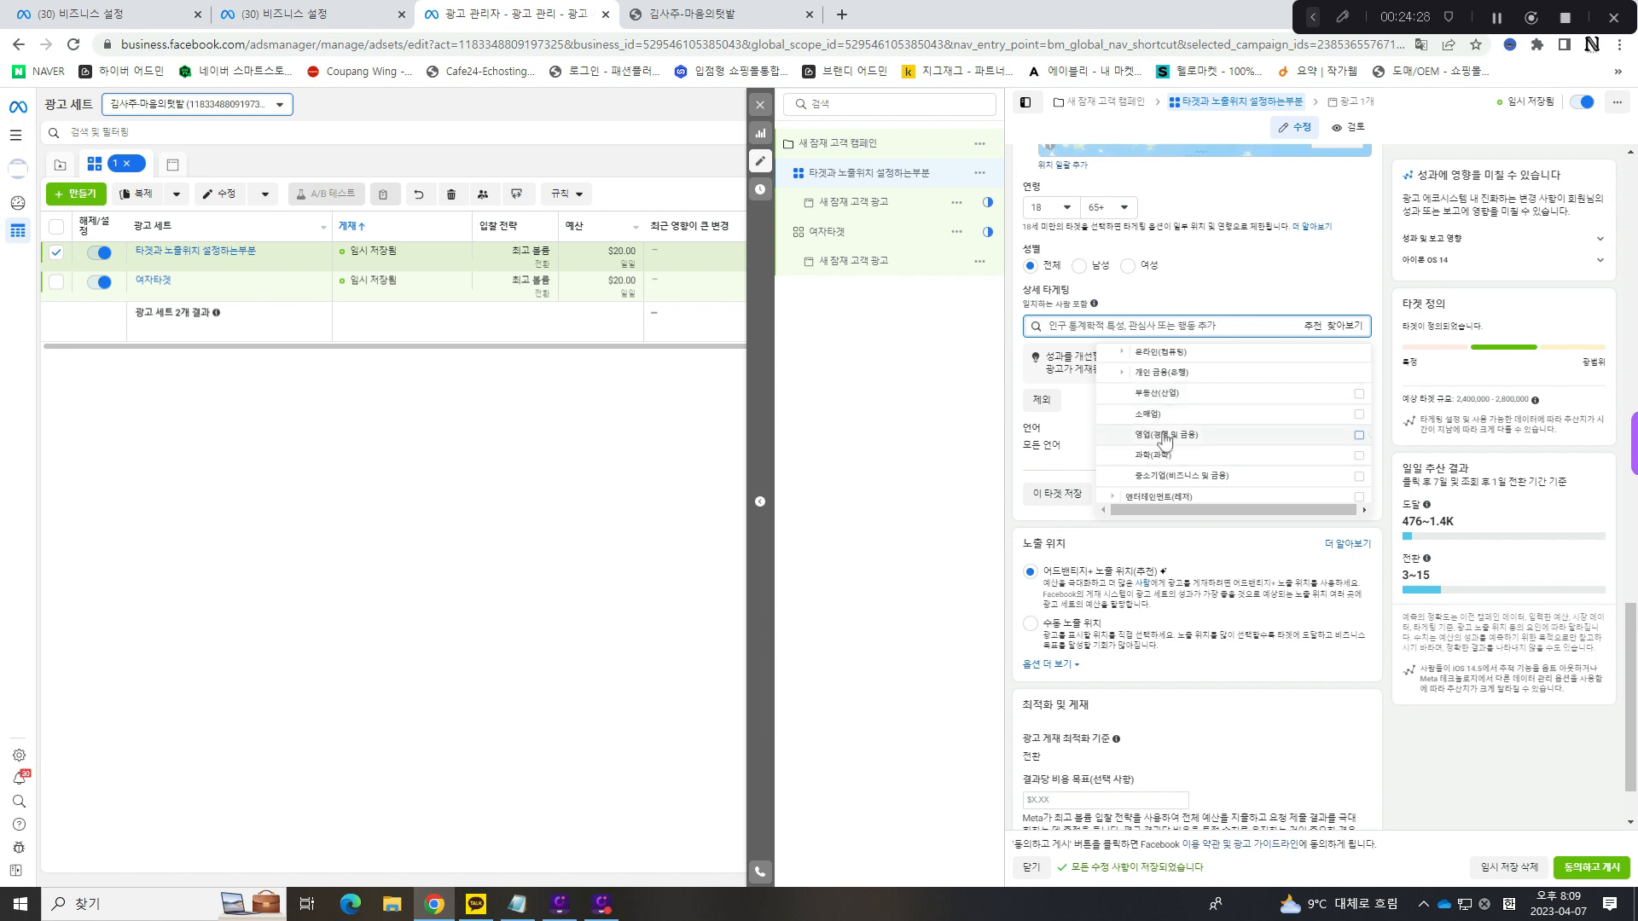
mouse_move(1197, 403)
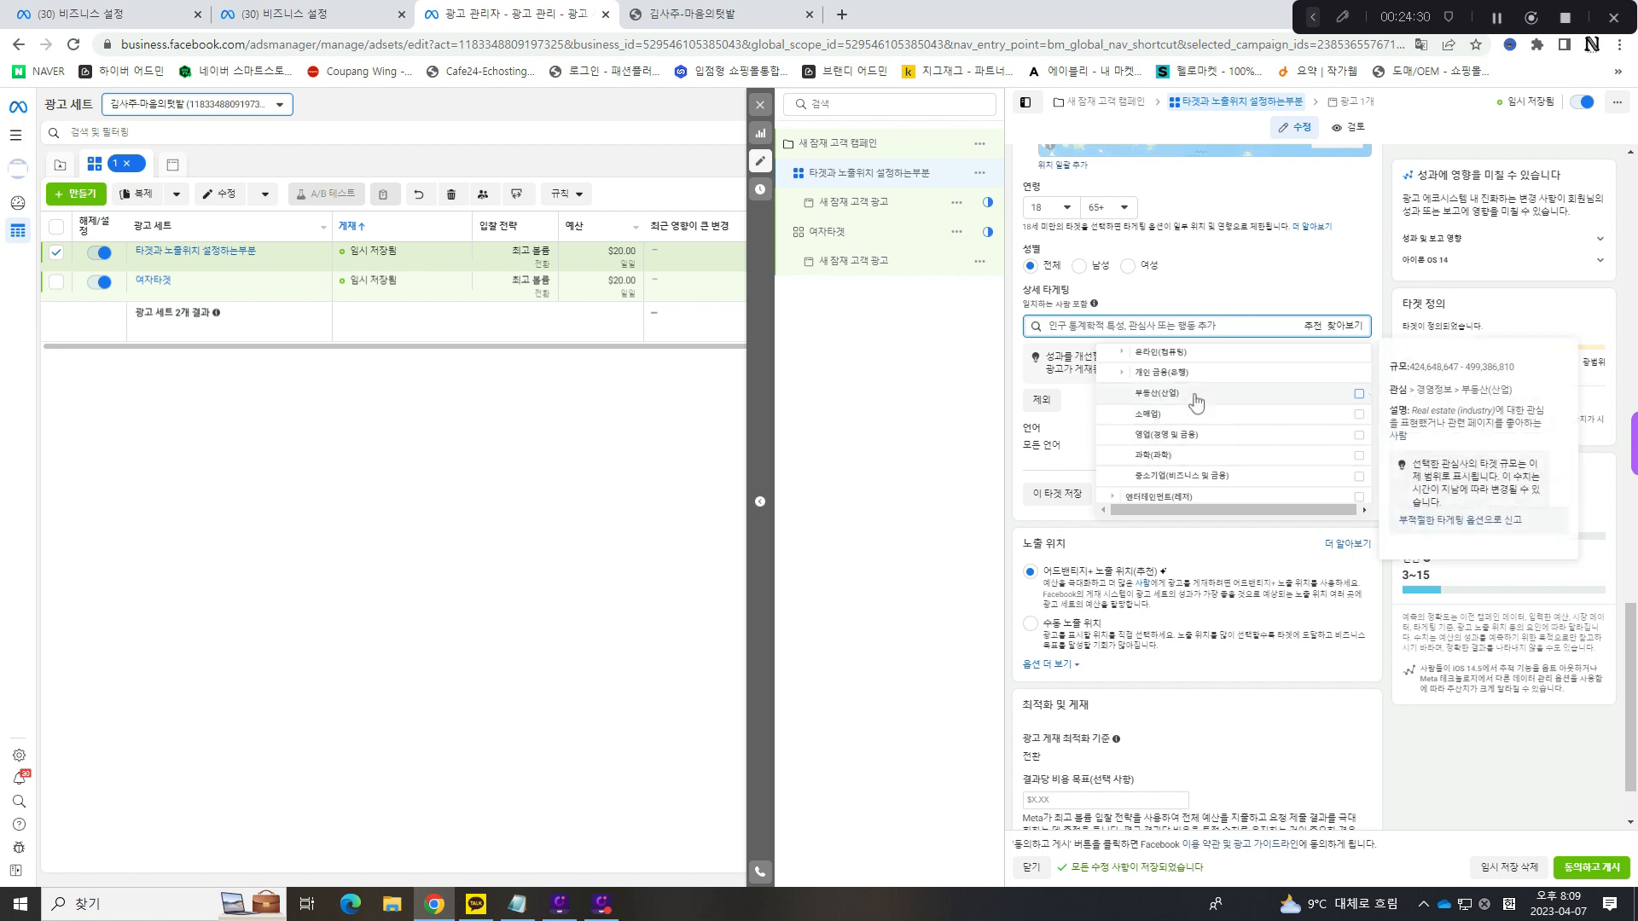
click(1229, 397)
click(1334, 276)
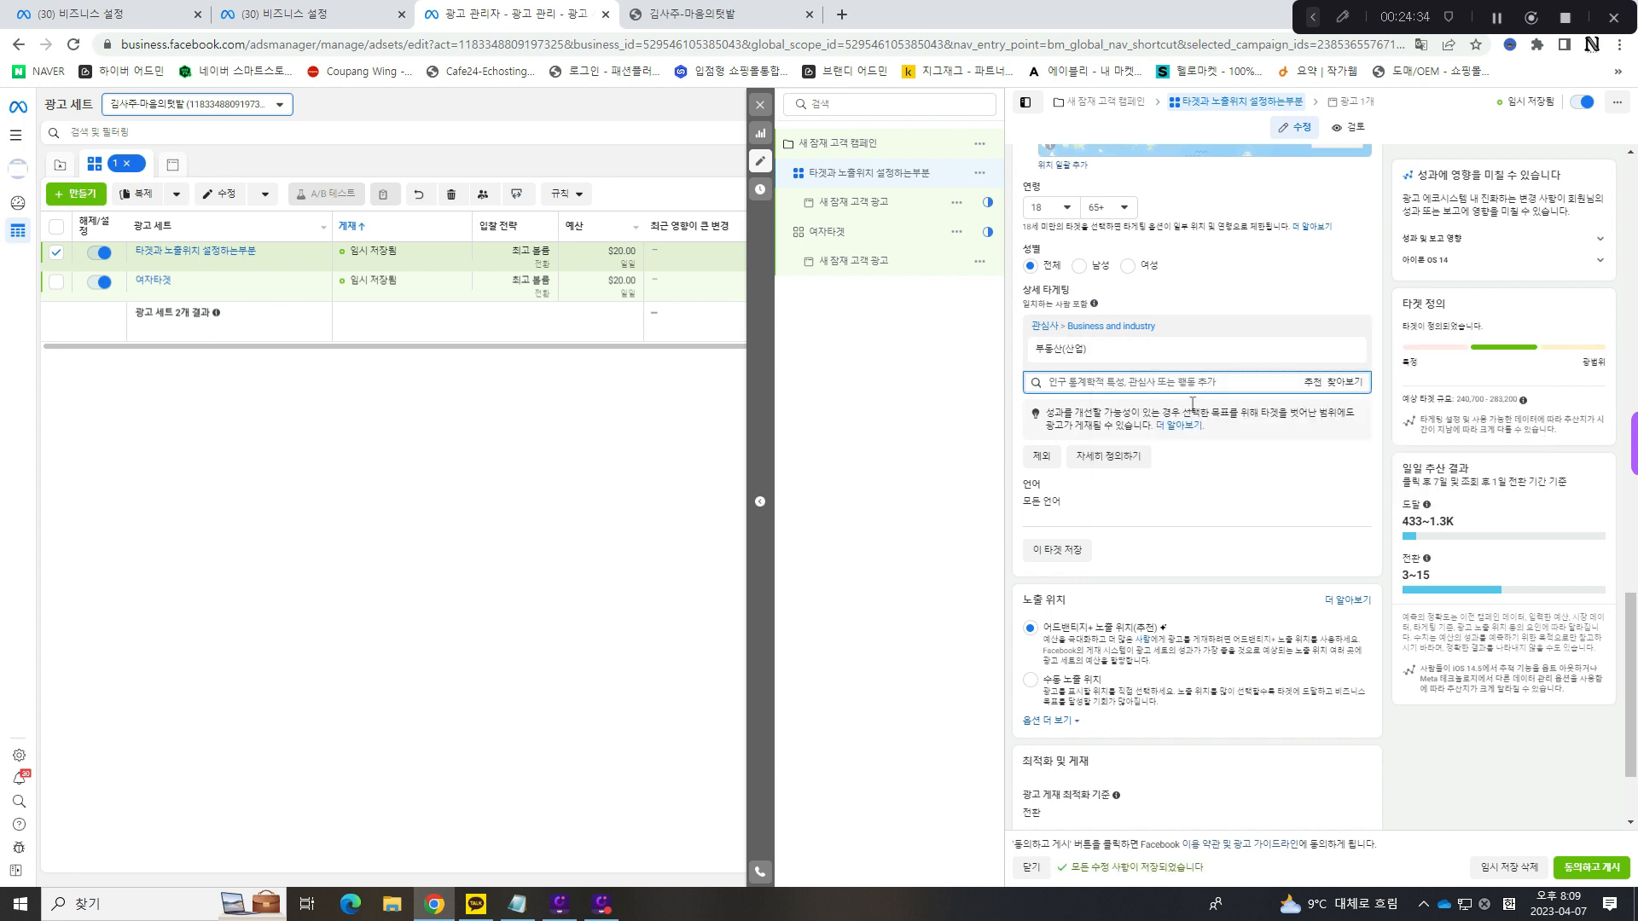
- Set the ad set's 언어 to 한국어 and open the 제외 settings of 상세 타게팅
click(1348, 490)
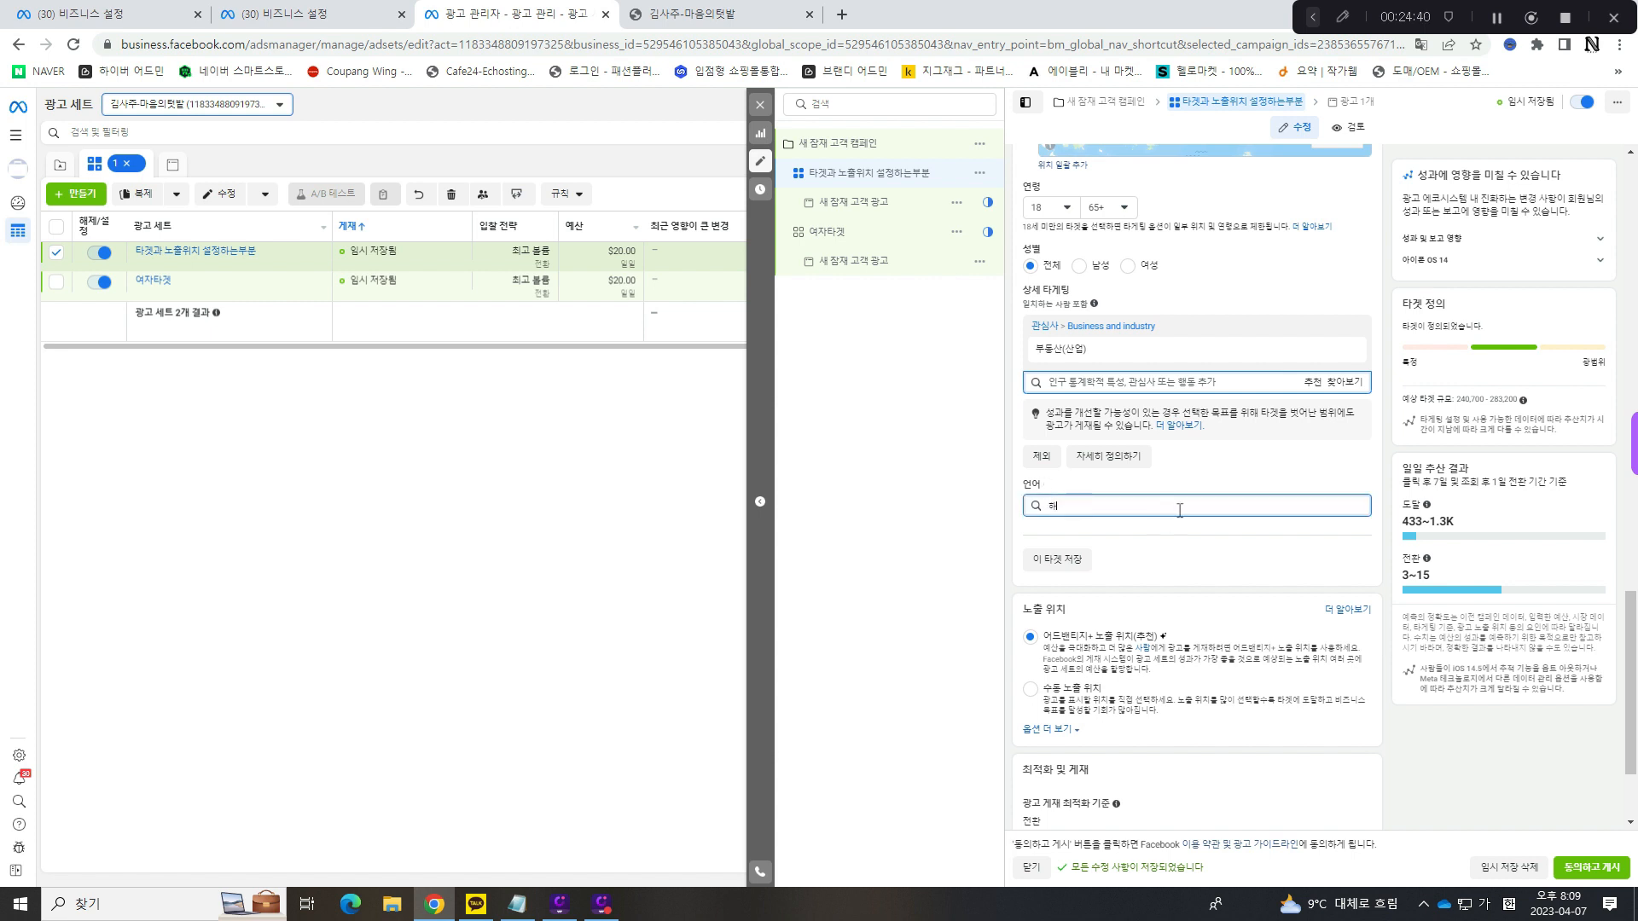
text(한국어)
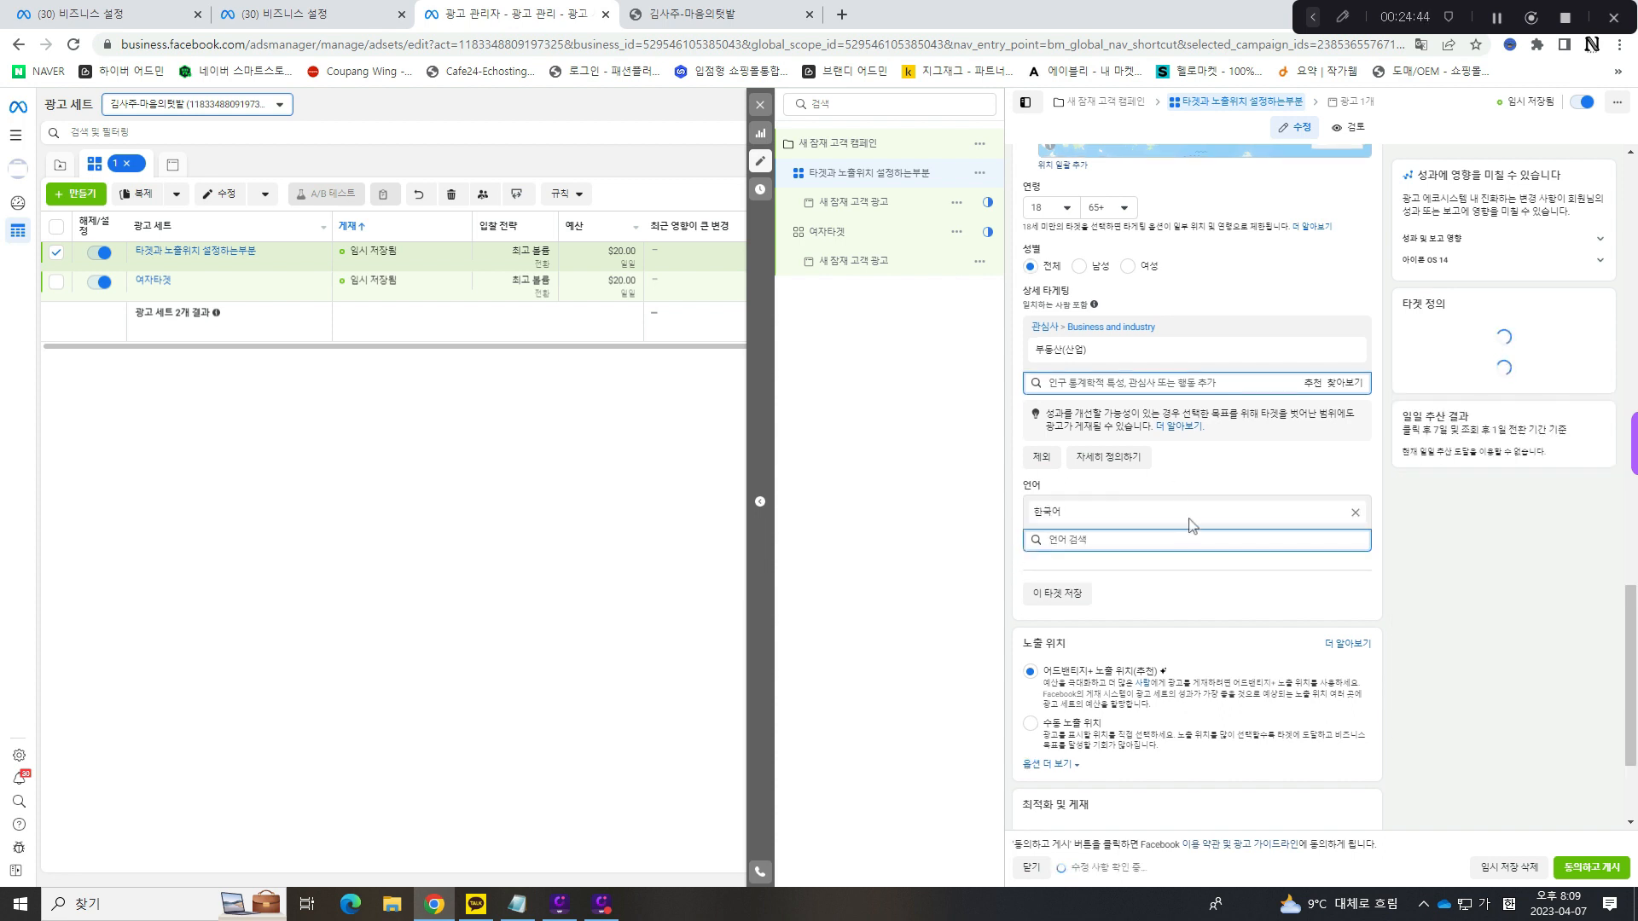
click(1190, 525)
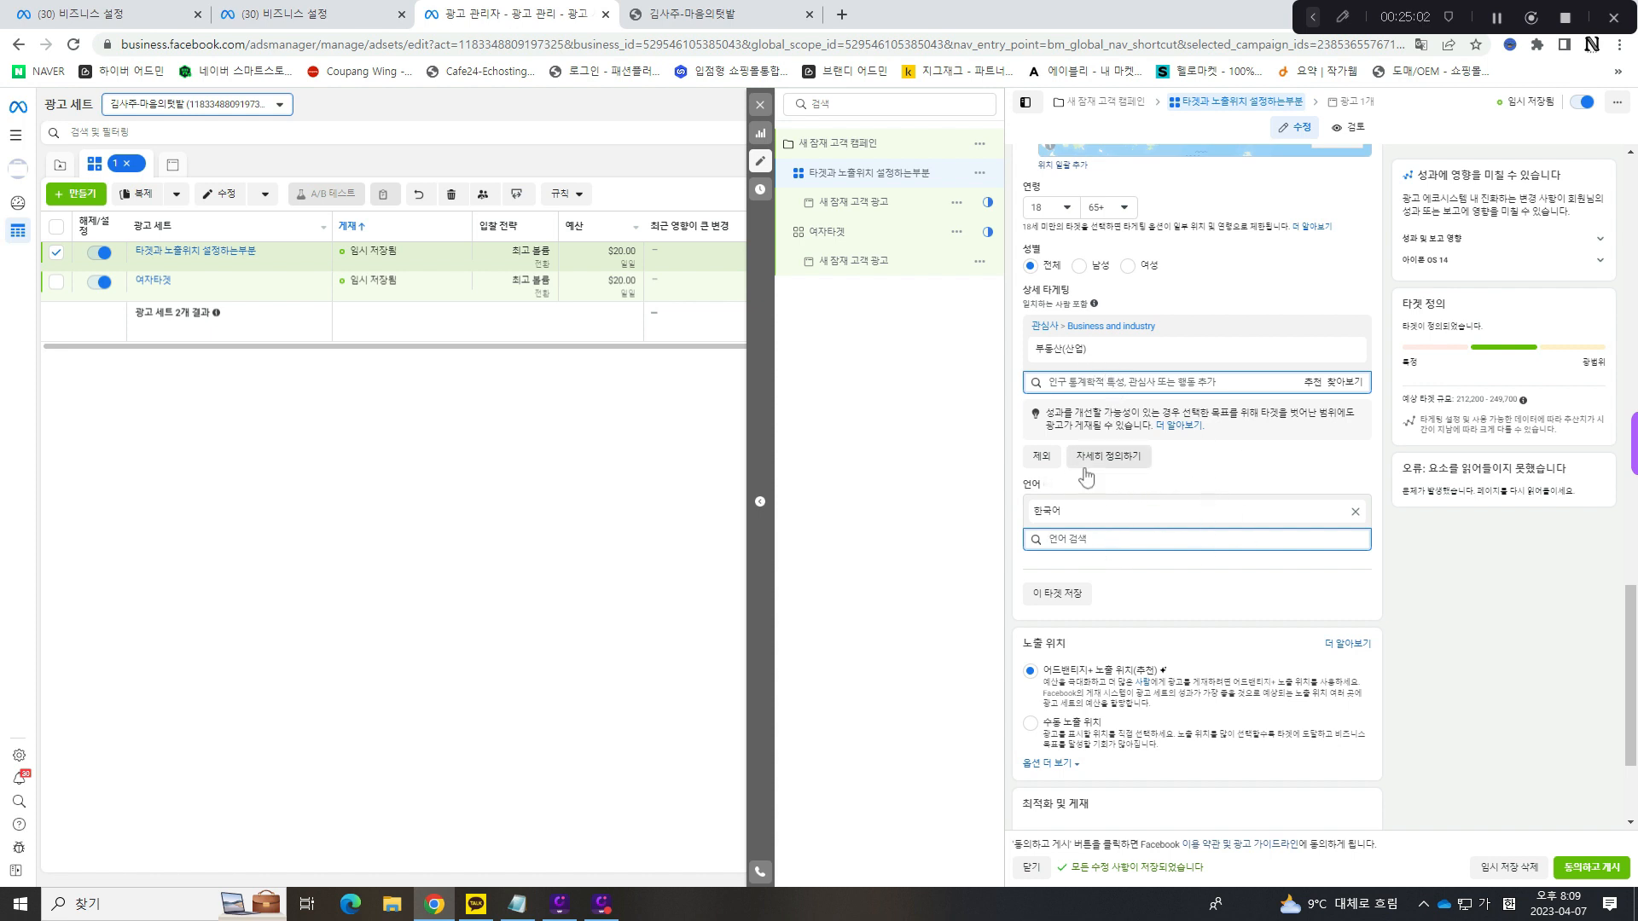
click(1042, 456)
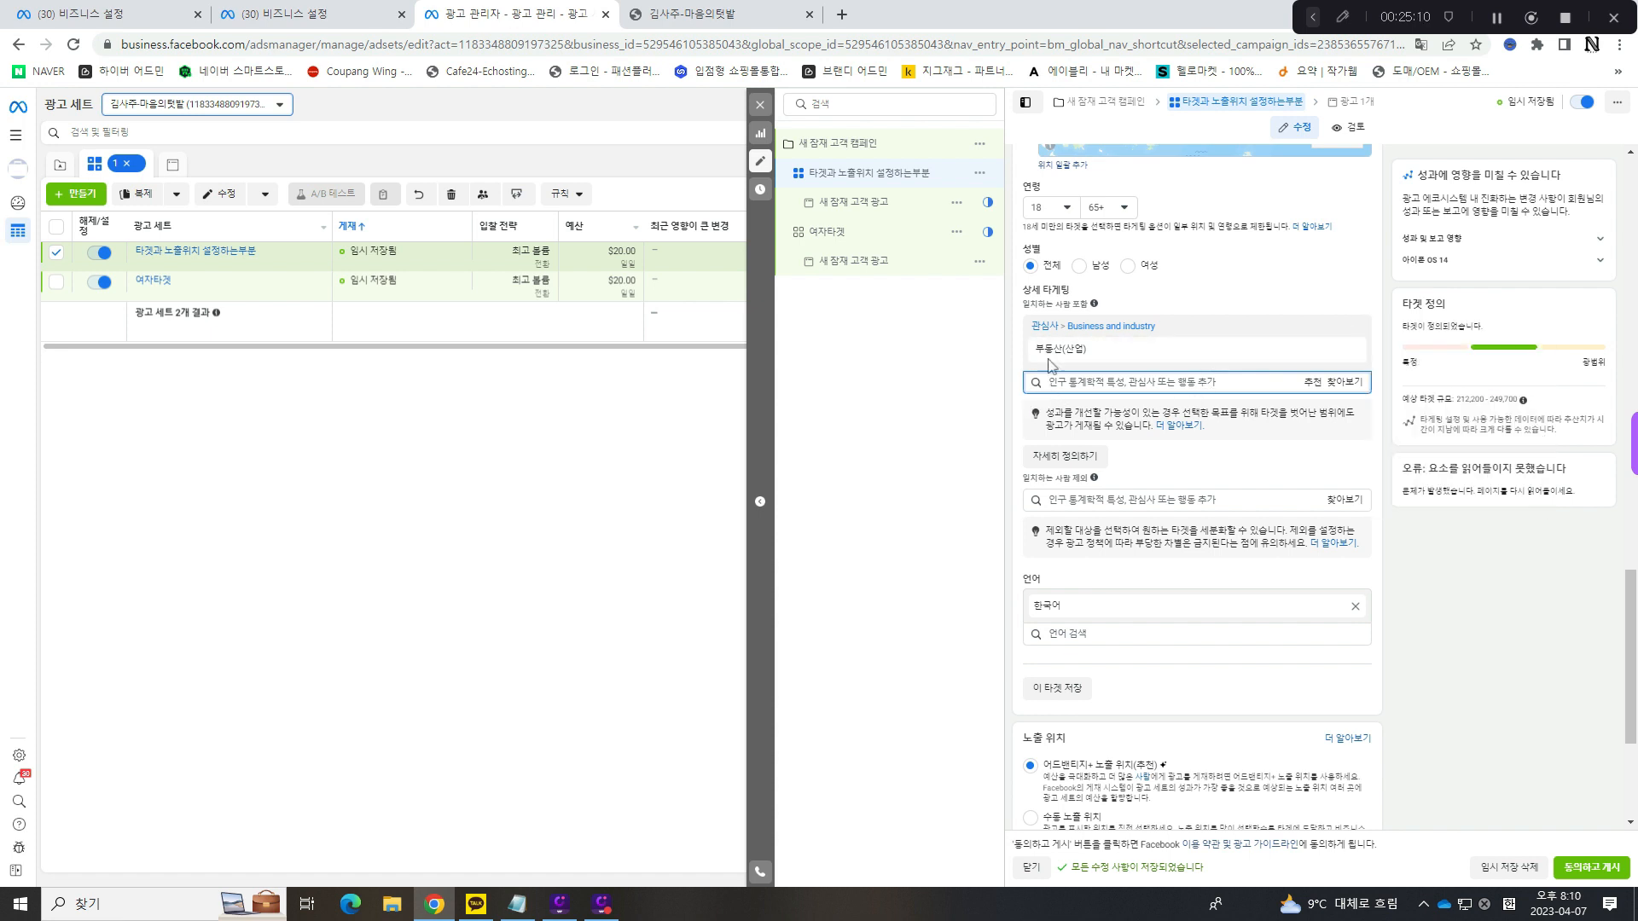
- Exclude the interest 가족(사회적 개념) from 관심사 > Family and relationships in the ad set's 상세 타게팅
click(1127, 506)
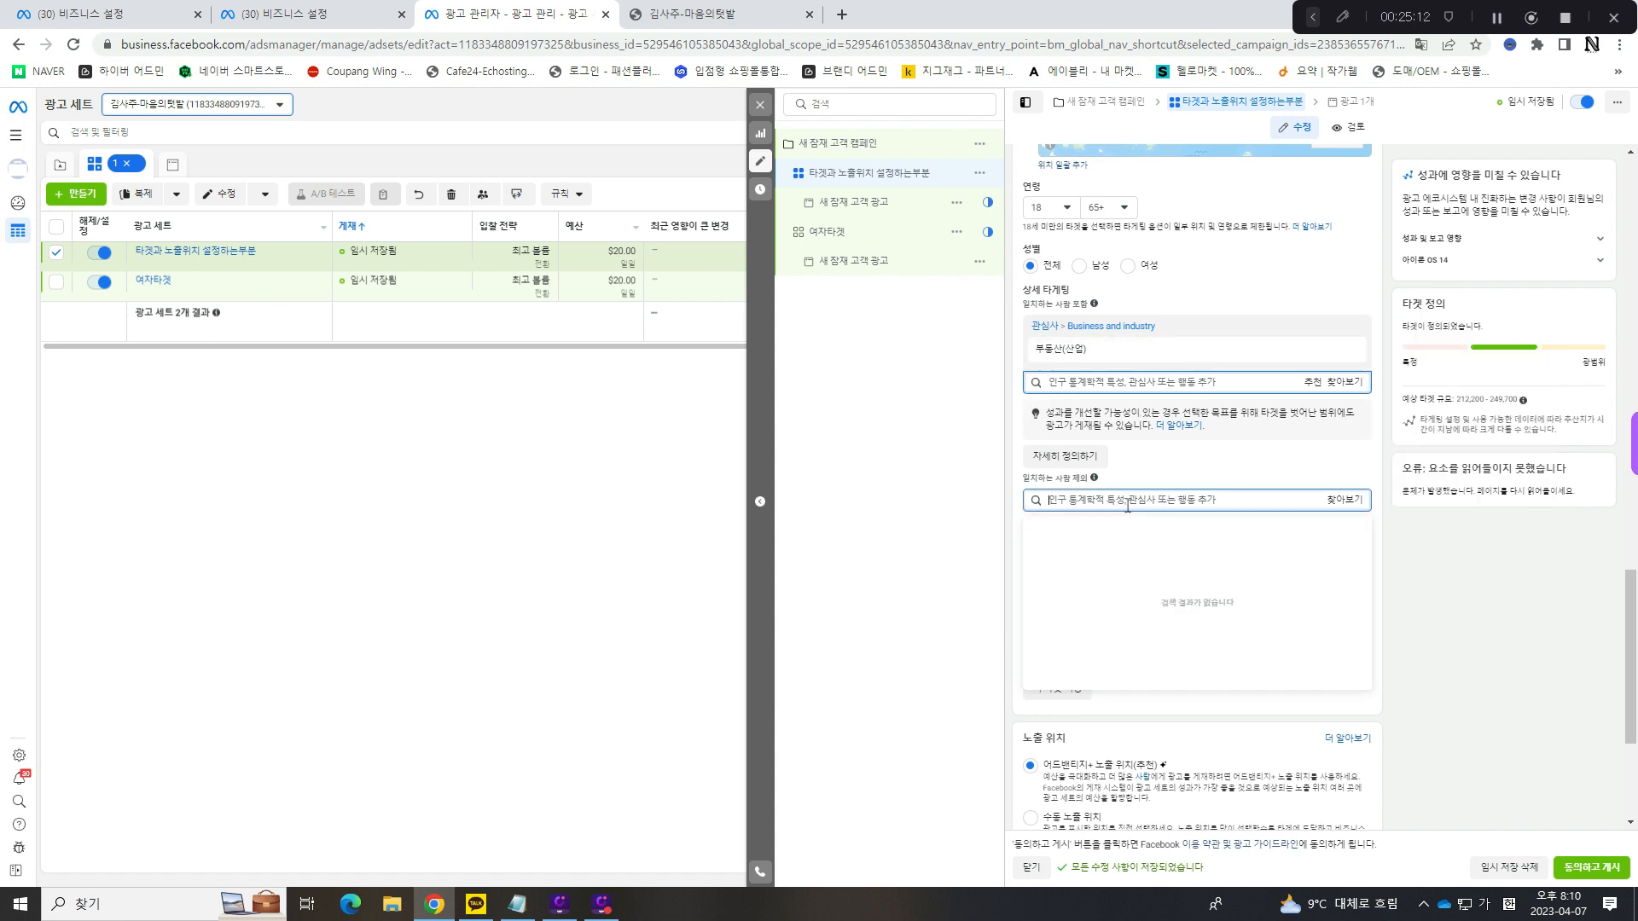
click(1344, 509)
click(1115, 542)
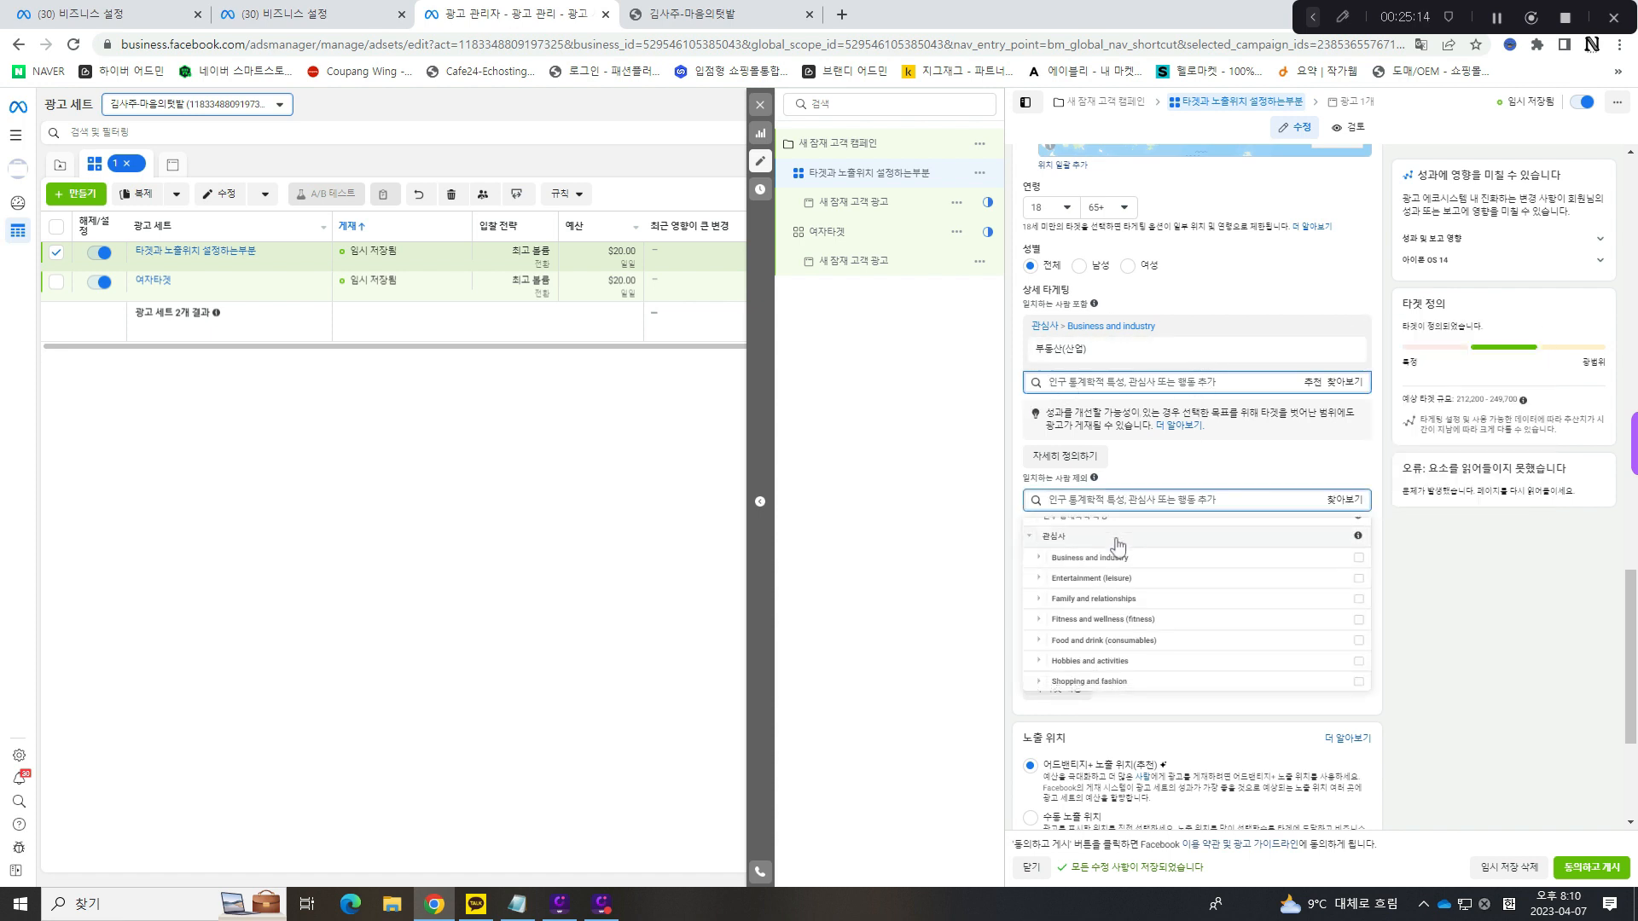
click(1102, 589)
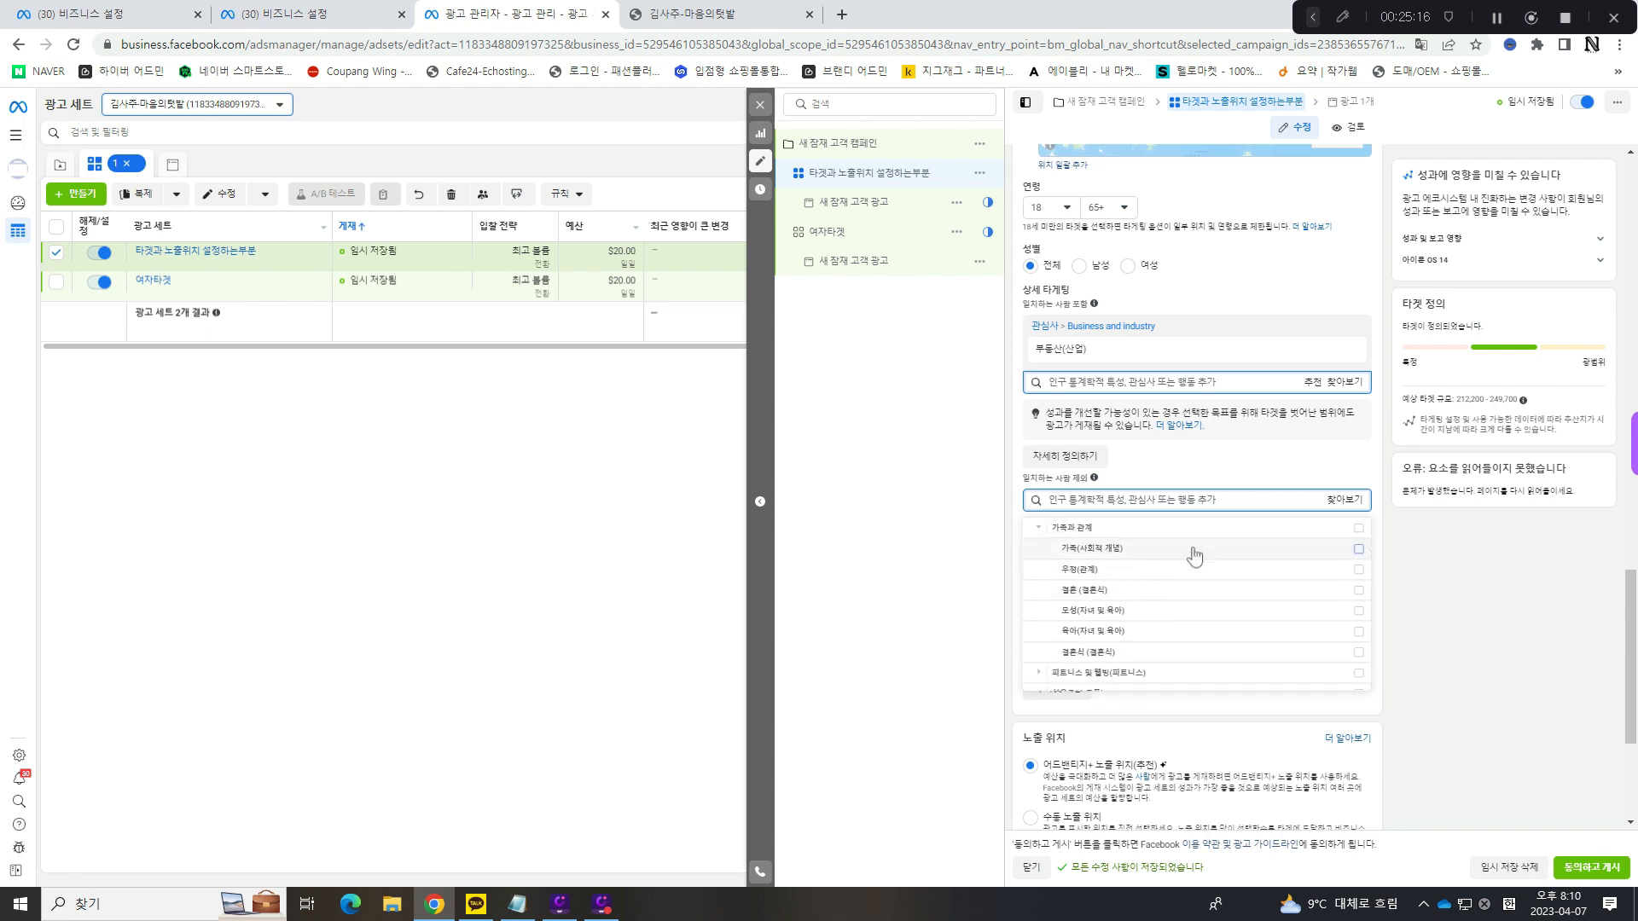
click(1359, 550)
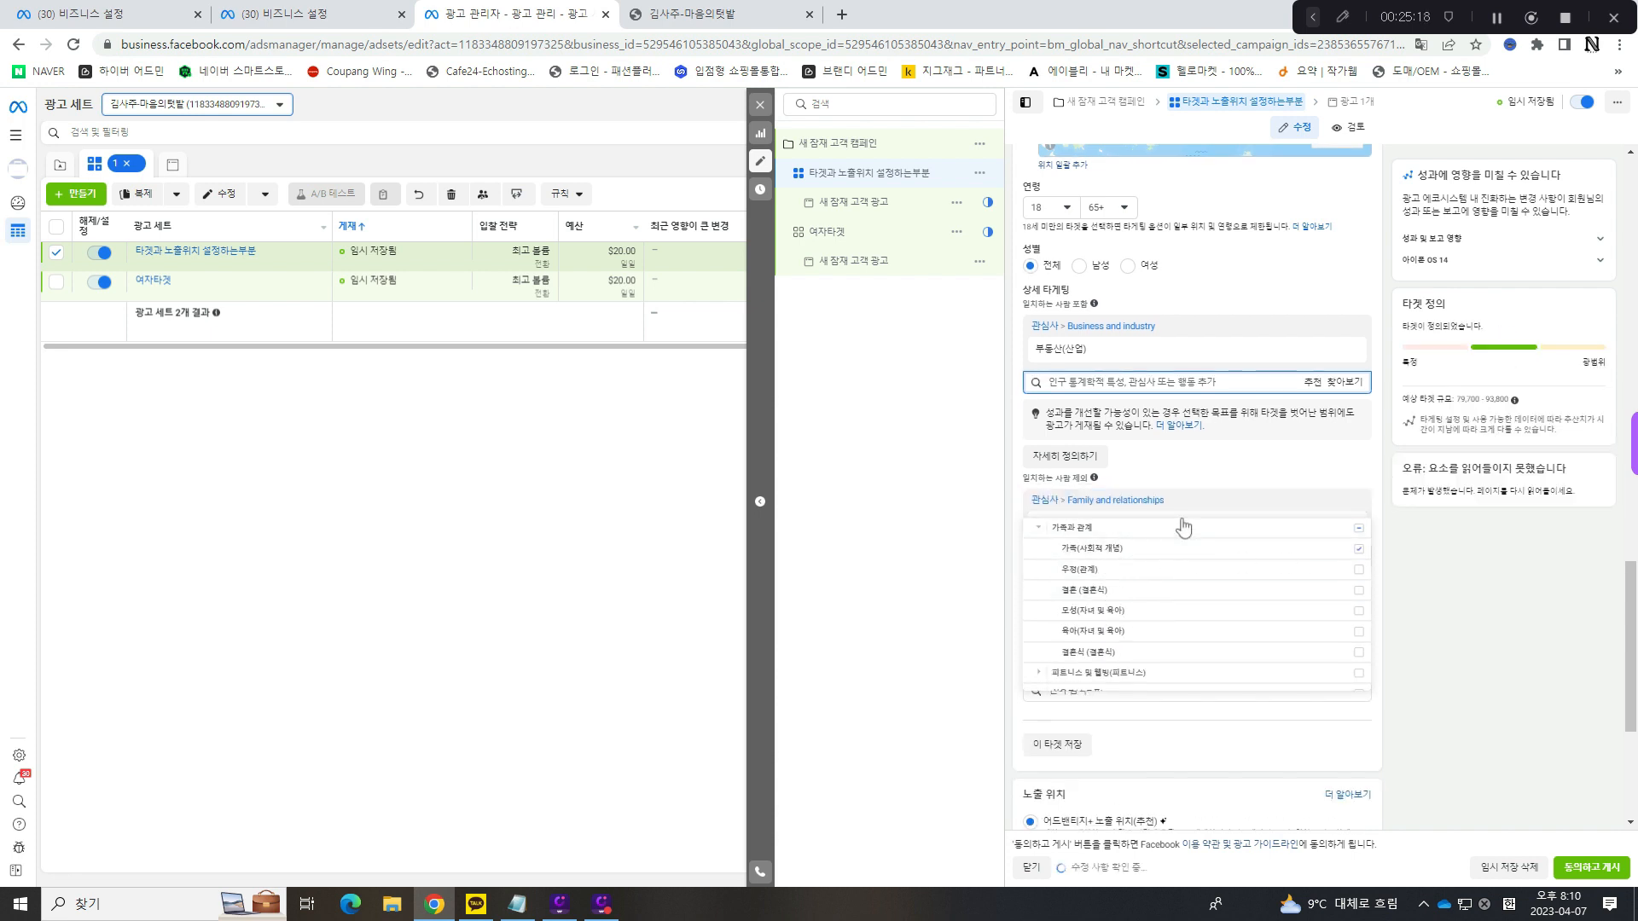
click(1342, 475)
mouse_move(1061, 520)
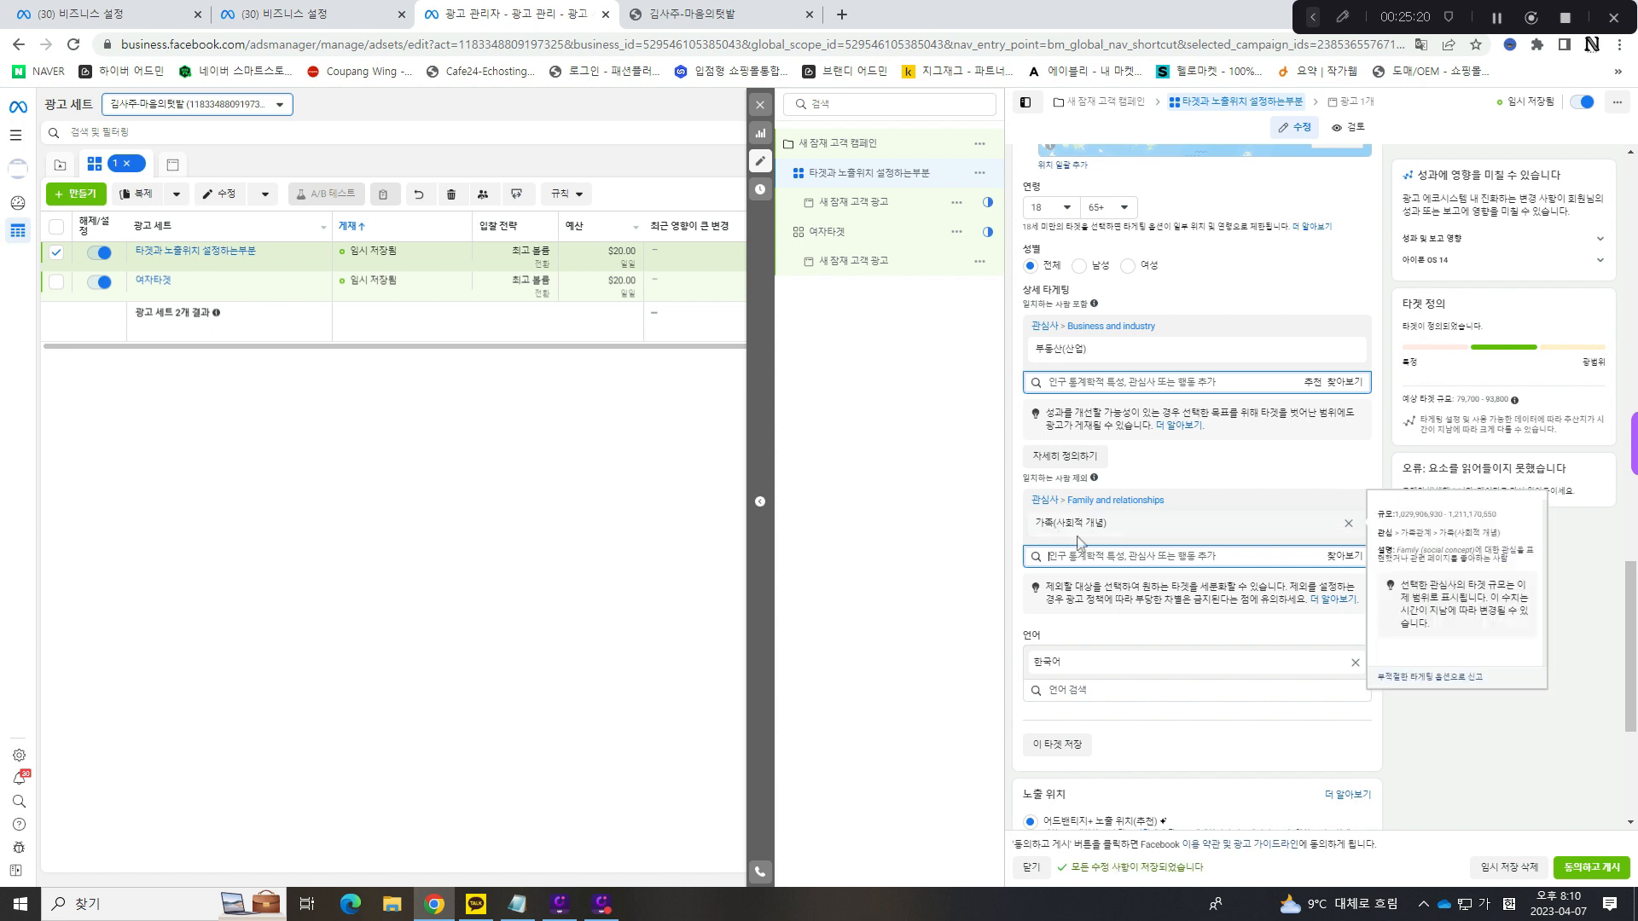
mouse_move(1191, 350)
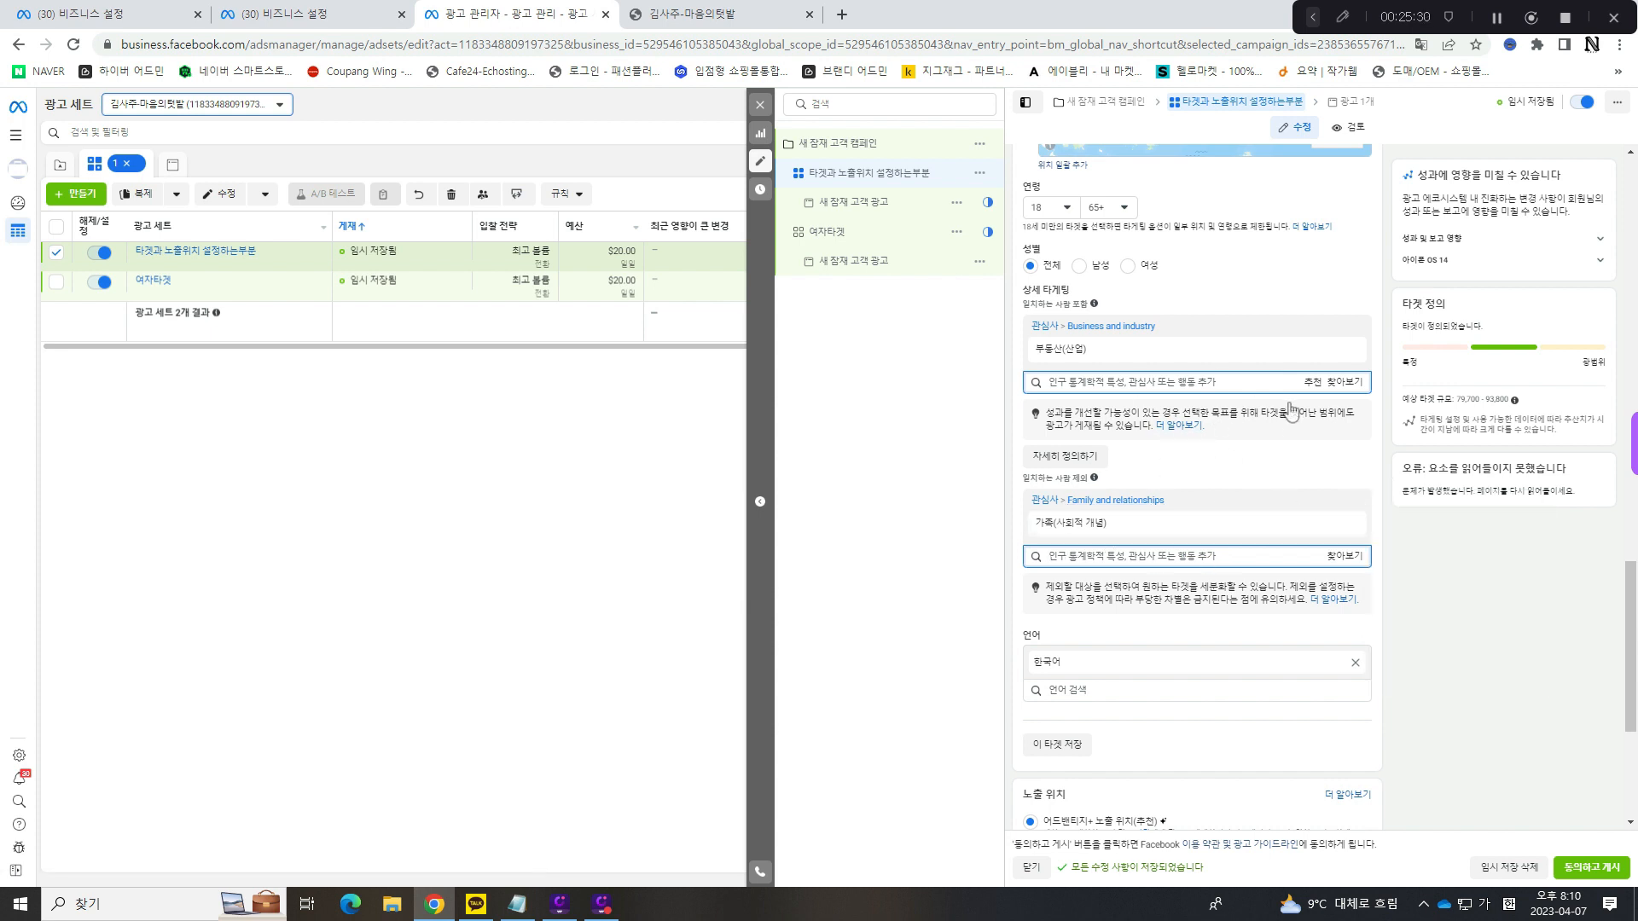
mouse_move(1036, 353)
mouse_move(1259, 521)
mouse_move(1157, 521)
- Remove the excluded interest 가족(사회적 개념) and the included interest 부동산(산업) from 상세 타게팅
click(1355, 522)
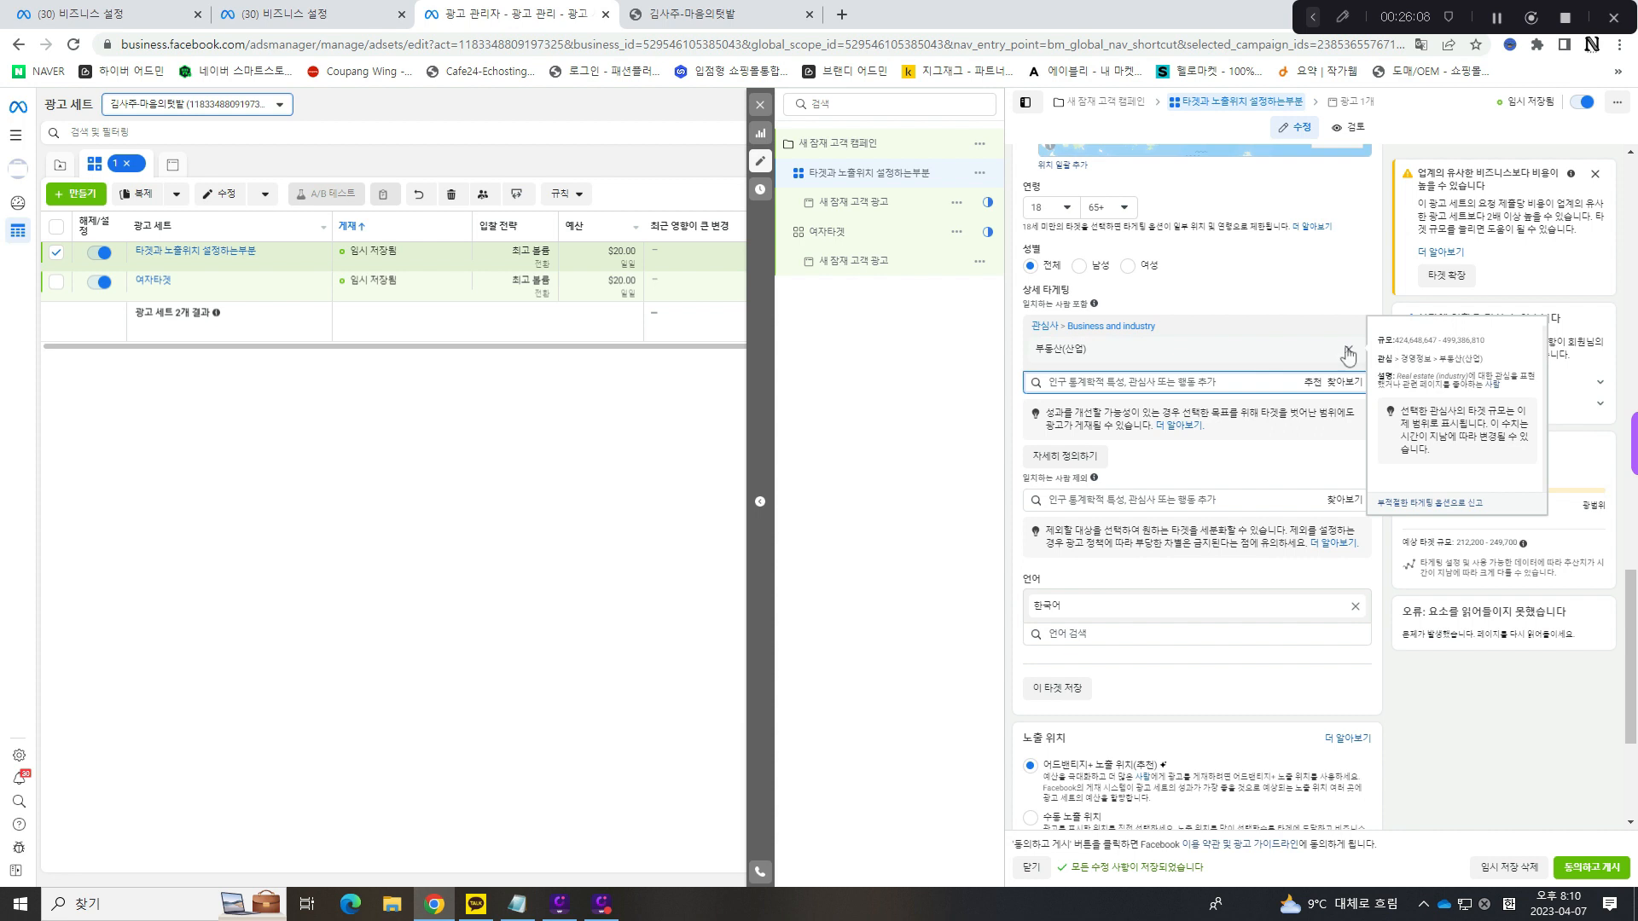
click(1348, 352)
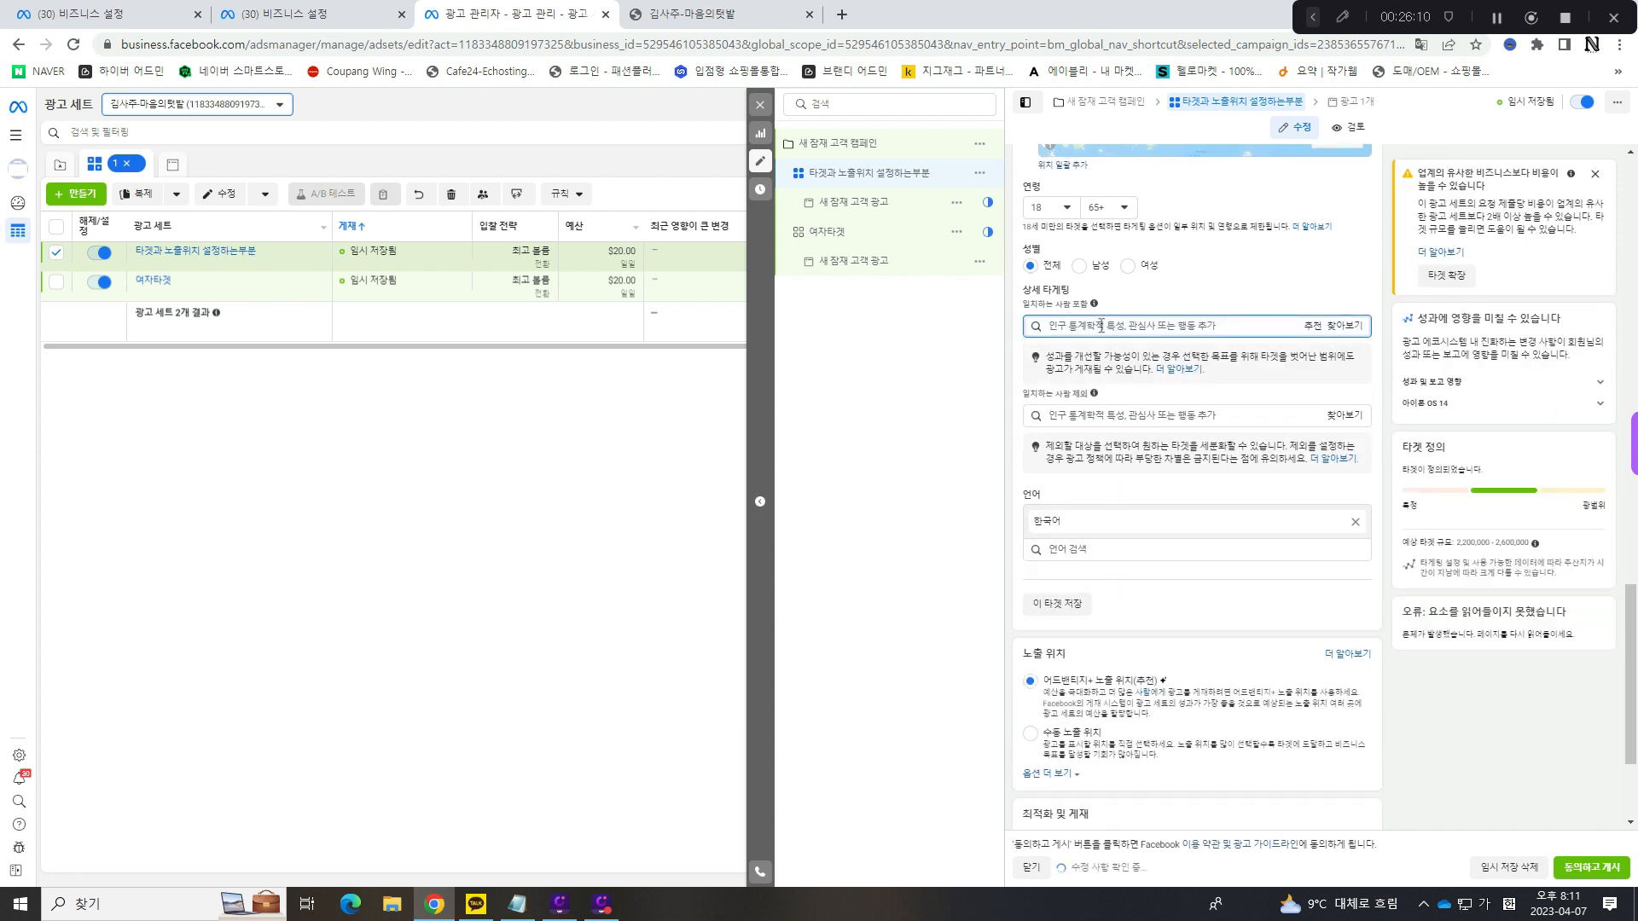
- Include the interest 농업(산업) from 관심사 > 비즈니스 및 산업 in the ad set's 상세 타게팅
click(1344, 325)
click(1164, 373)
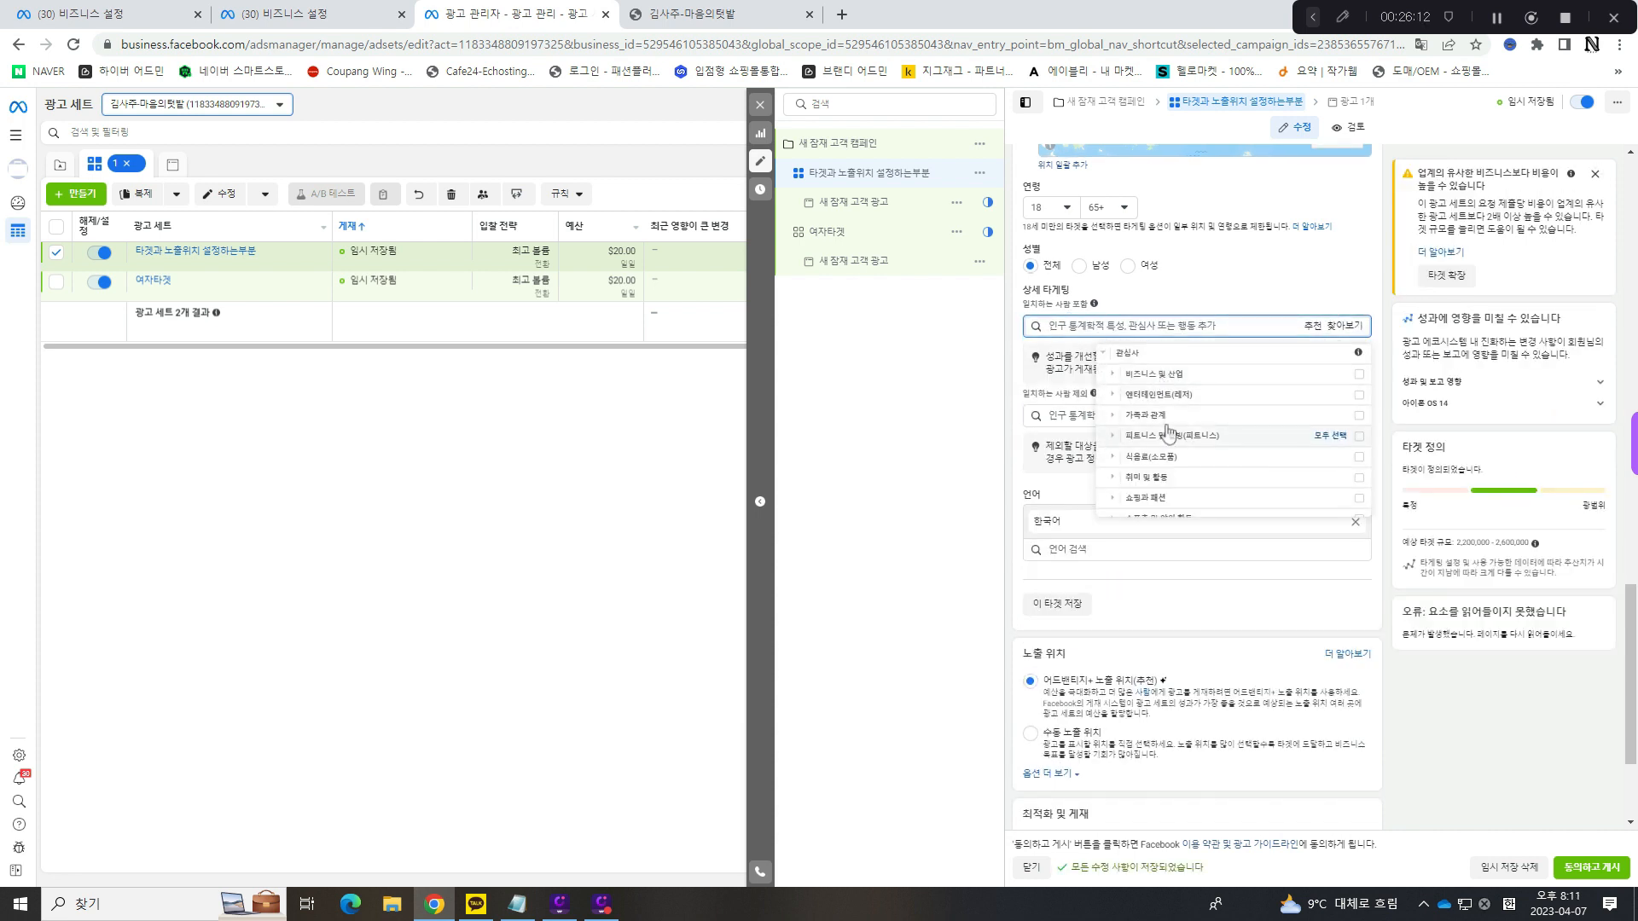
click(1152, 373)
click(1240, 397)
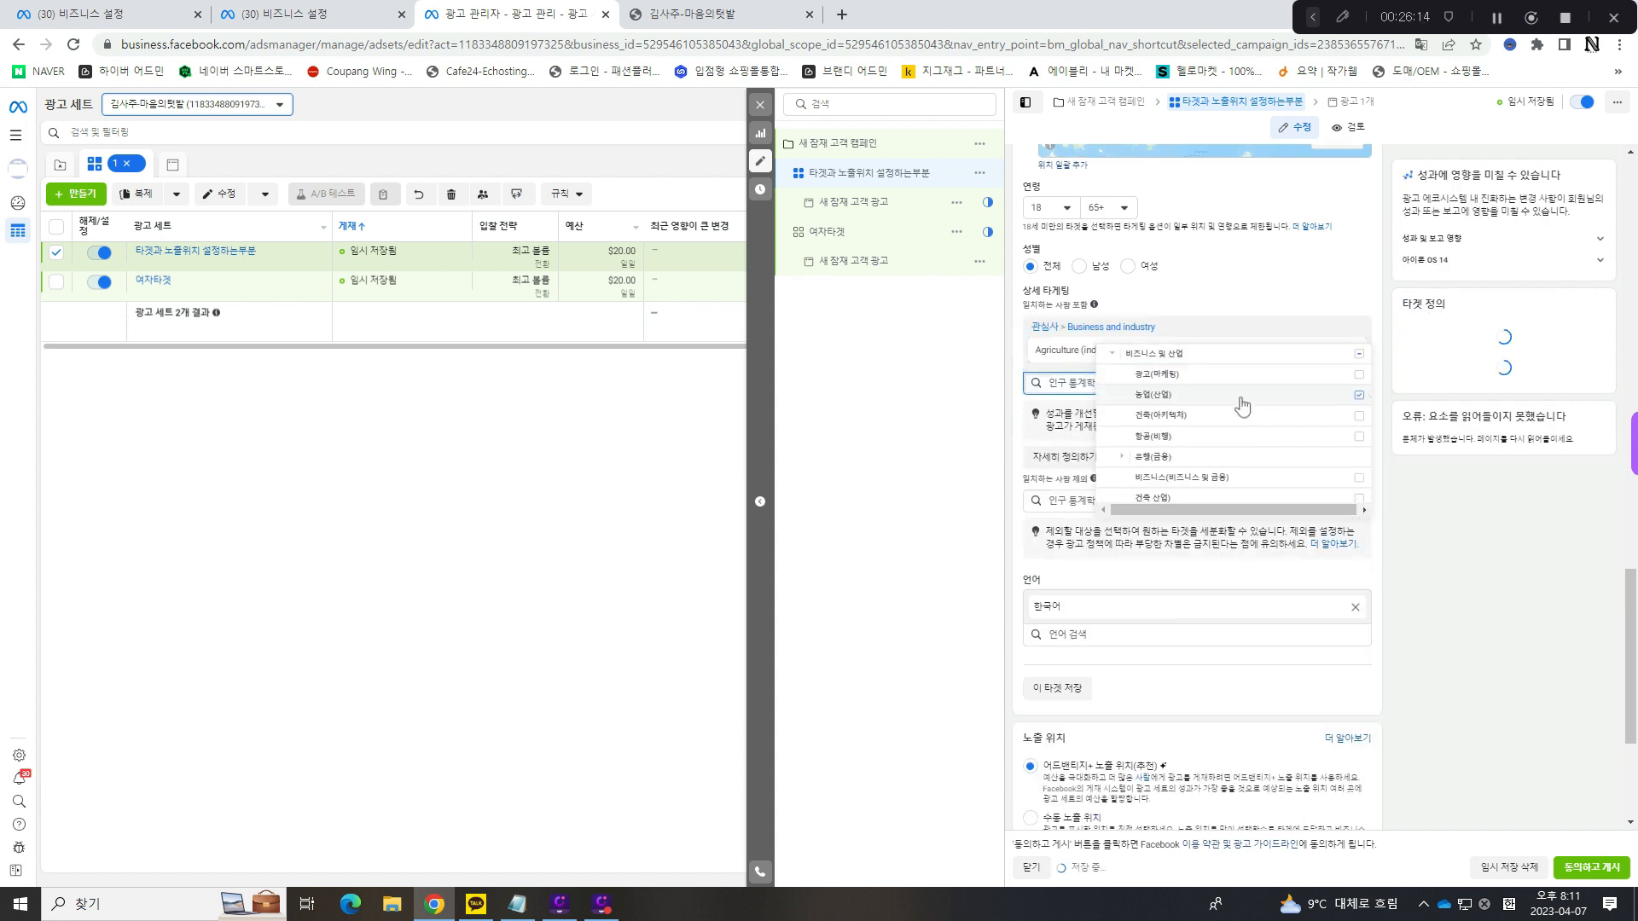
click(1211, 298)
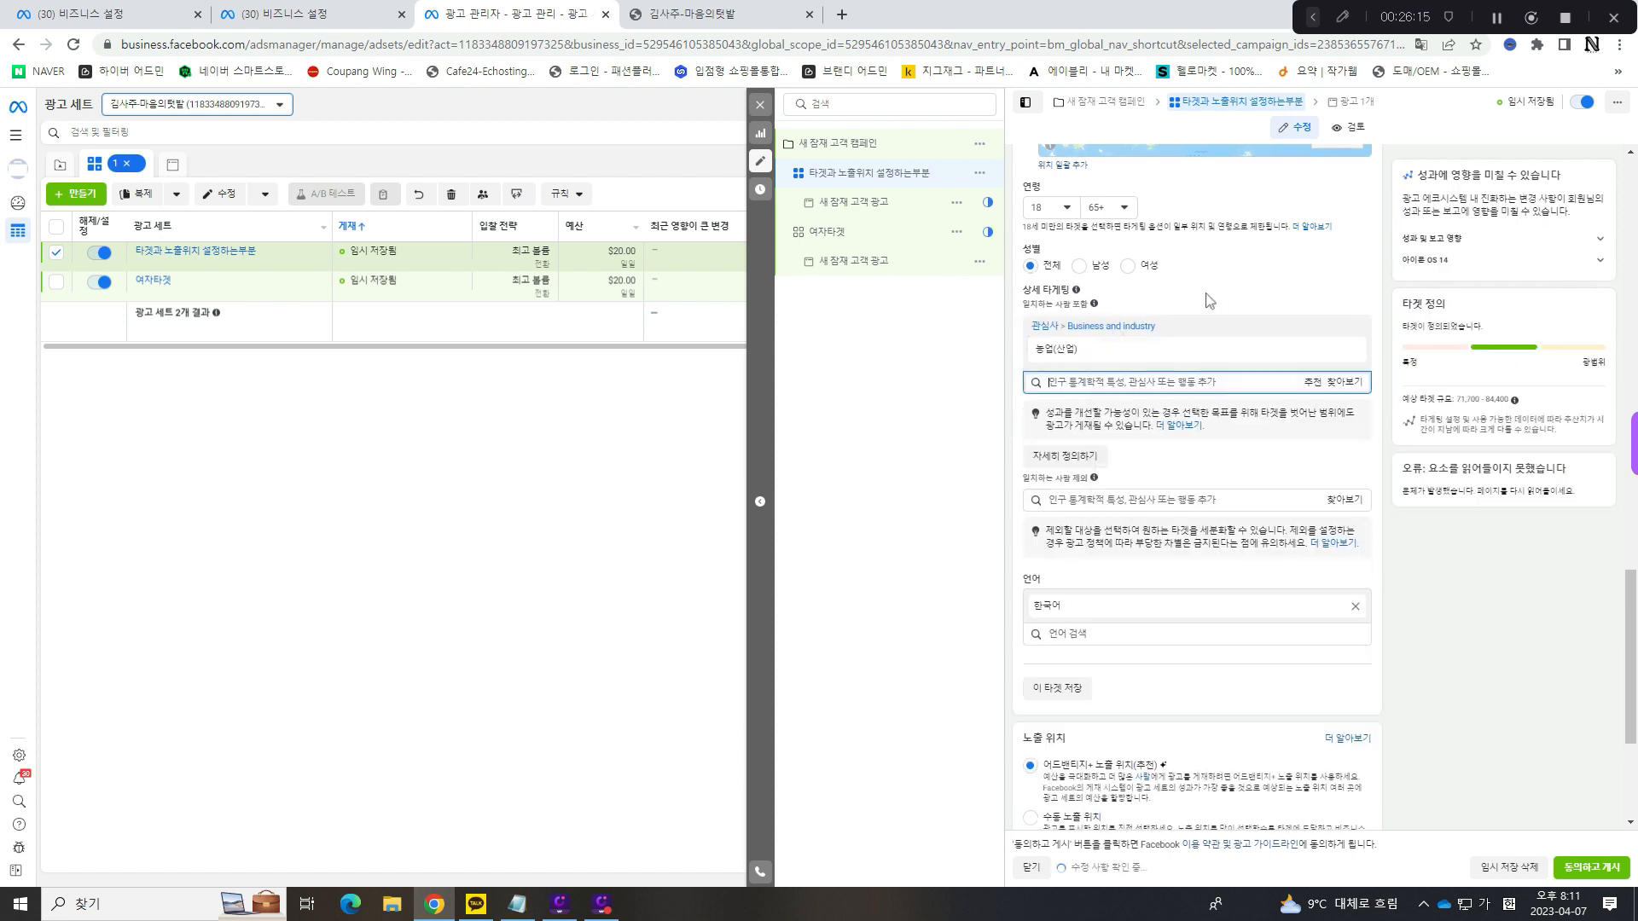
- Open an additional narrowing condition (추가 조건) for 상세 타게팅
click(1053, 458)
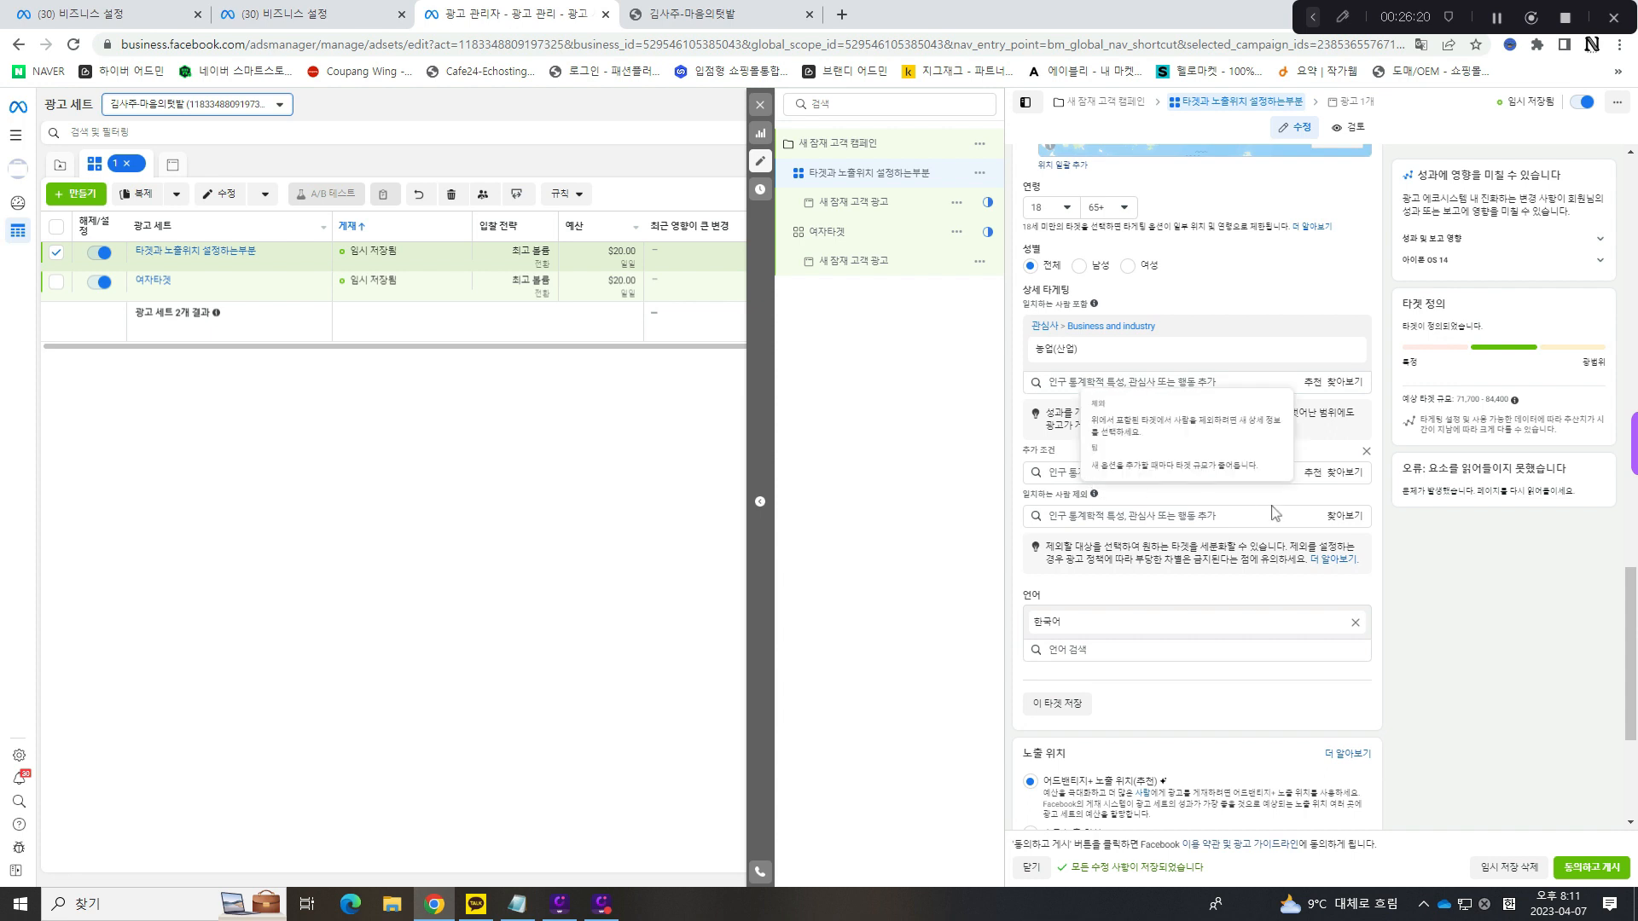
drag(1023, 498, 1092, 493)
click(1024, 453)
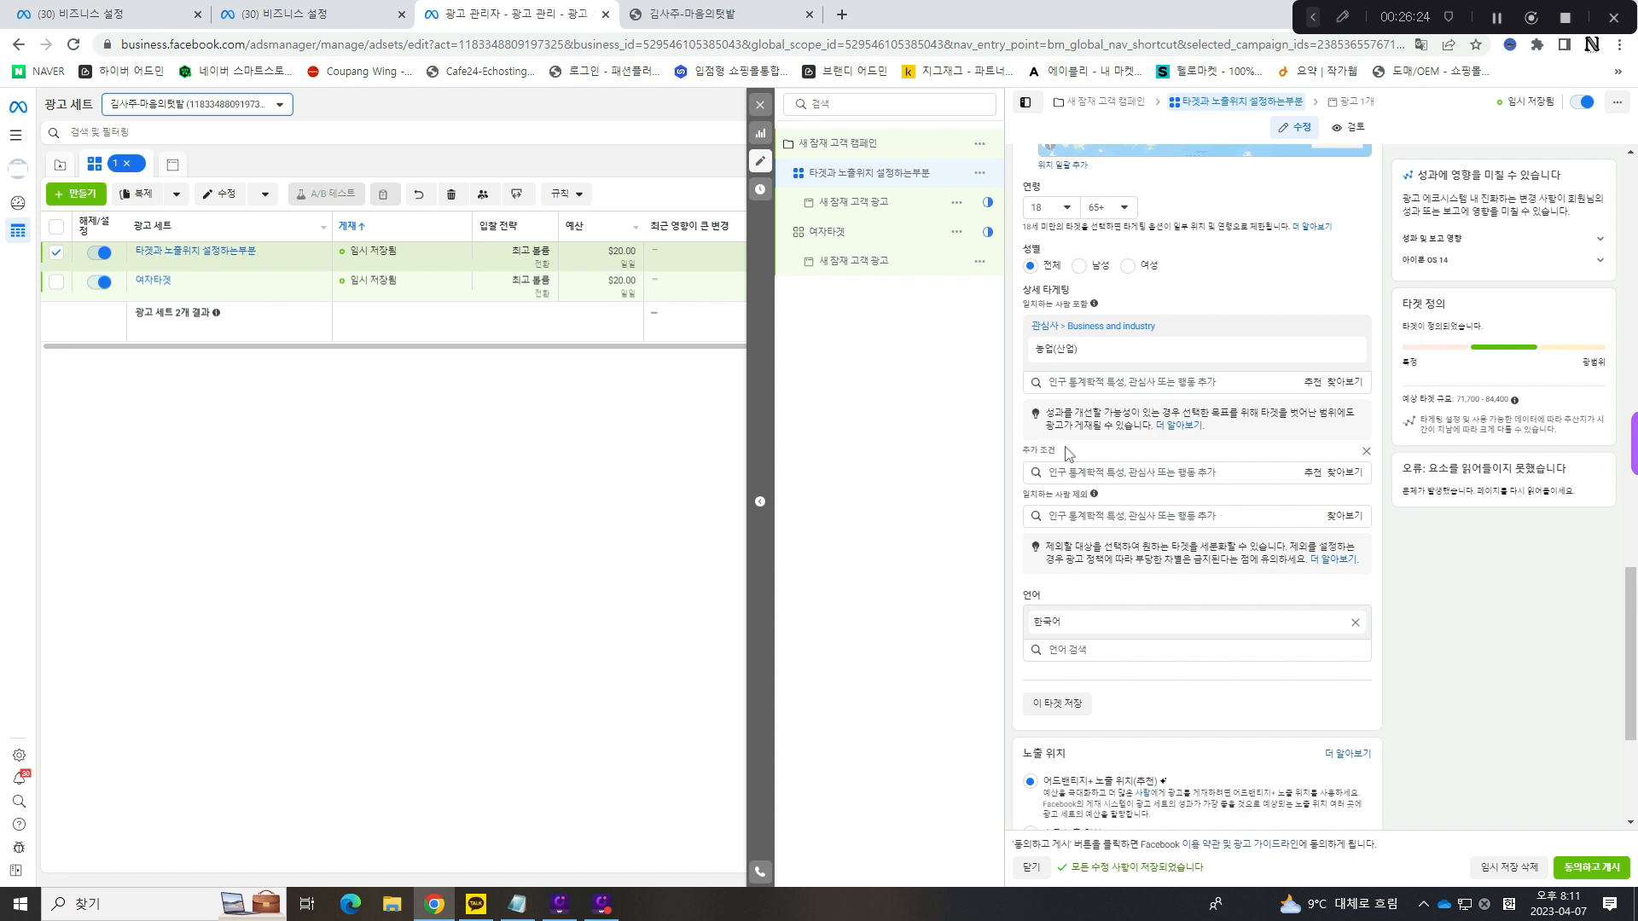
drag(1068, 454, 992, 452)
click(1055, 452)
click(1065, 450)
click(1100, 470)
- Narrow the audience by adding the interest 건축(아키텍처) from 관심사 > 비즈니스 및 산업 to 추가 조건
click(1331, 474)
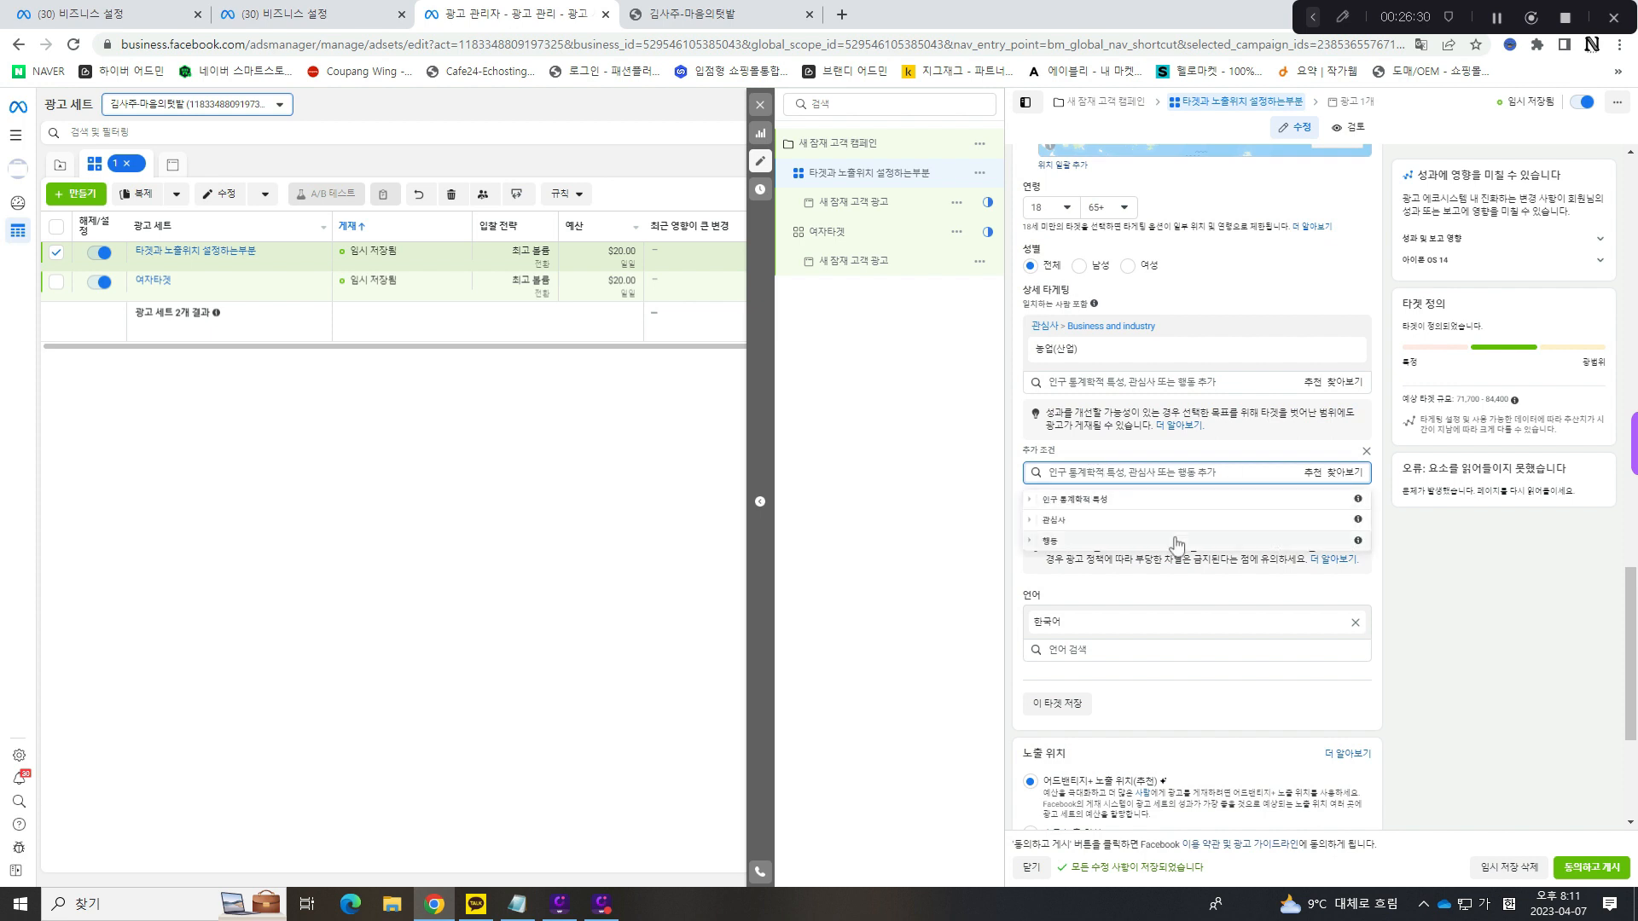
click(1104, 523)
click(1090, 523)
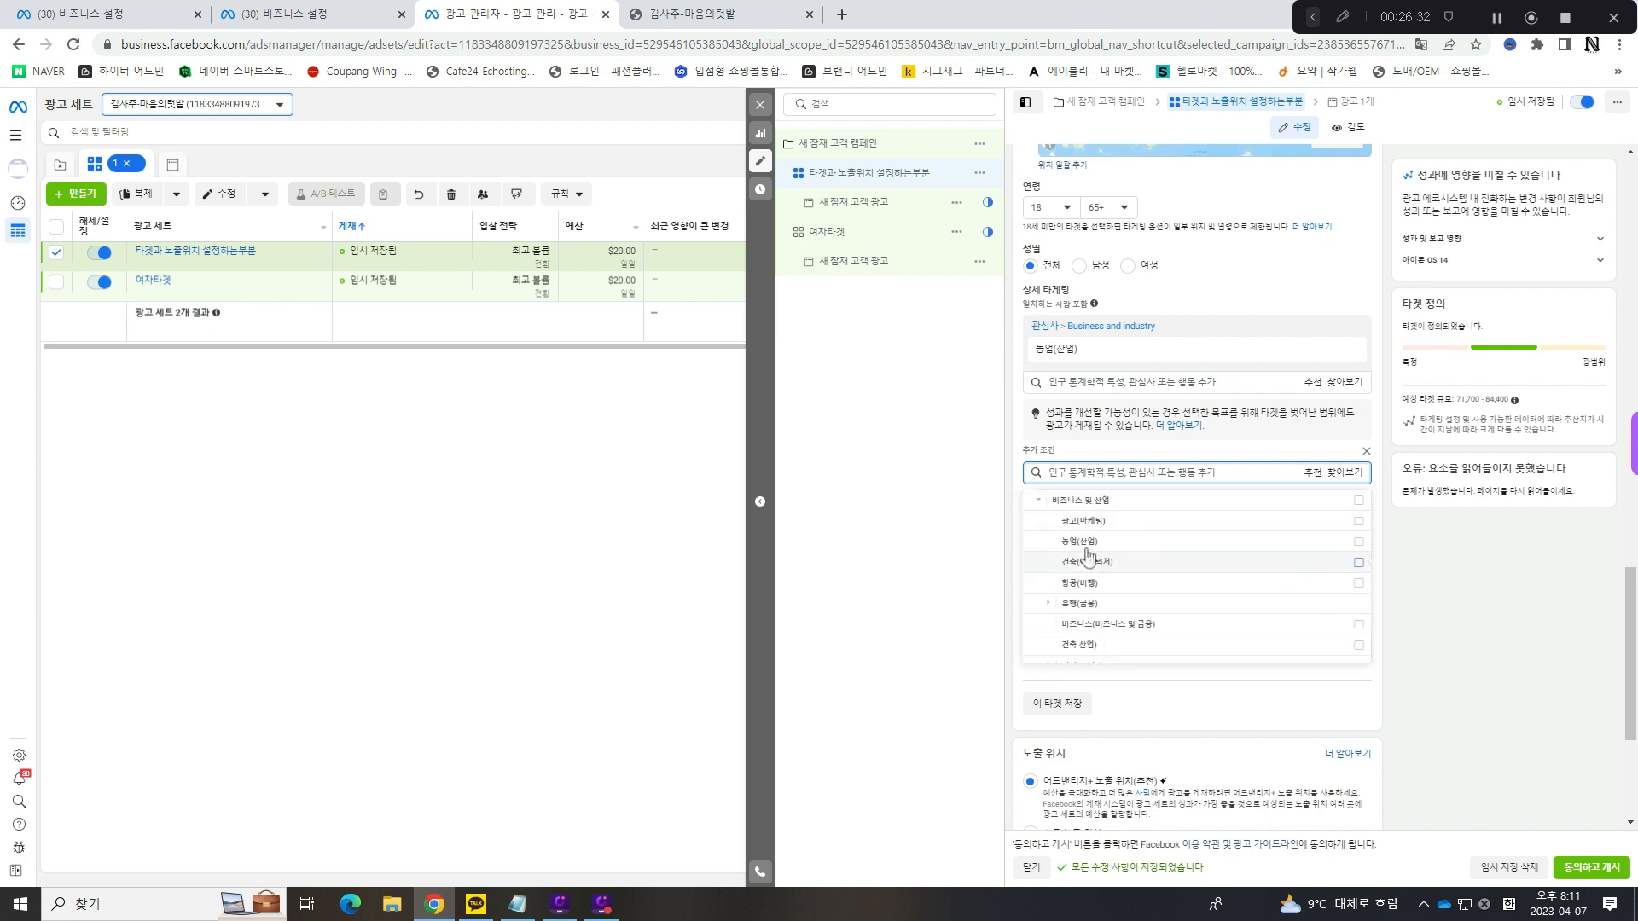
click(1098, 562)
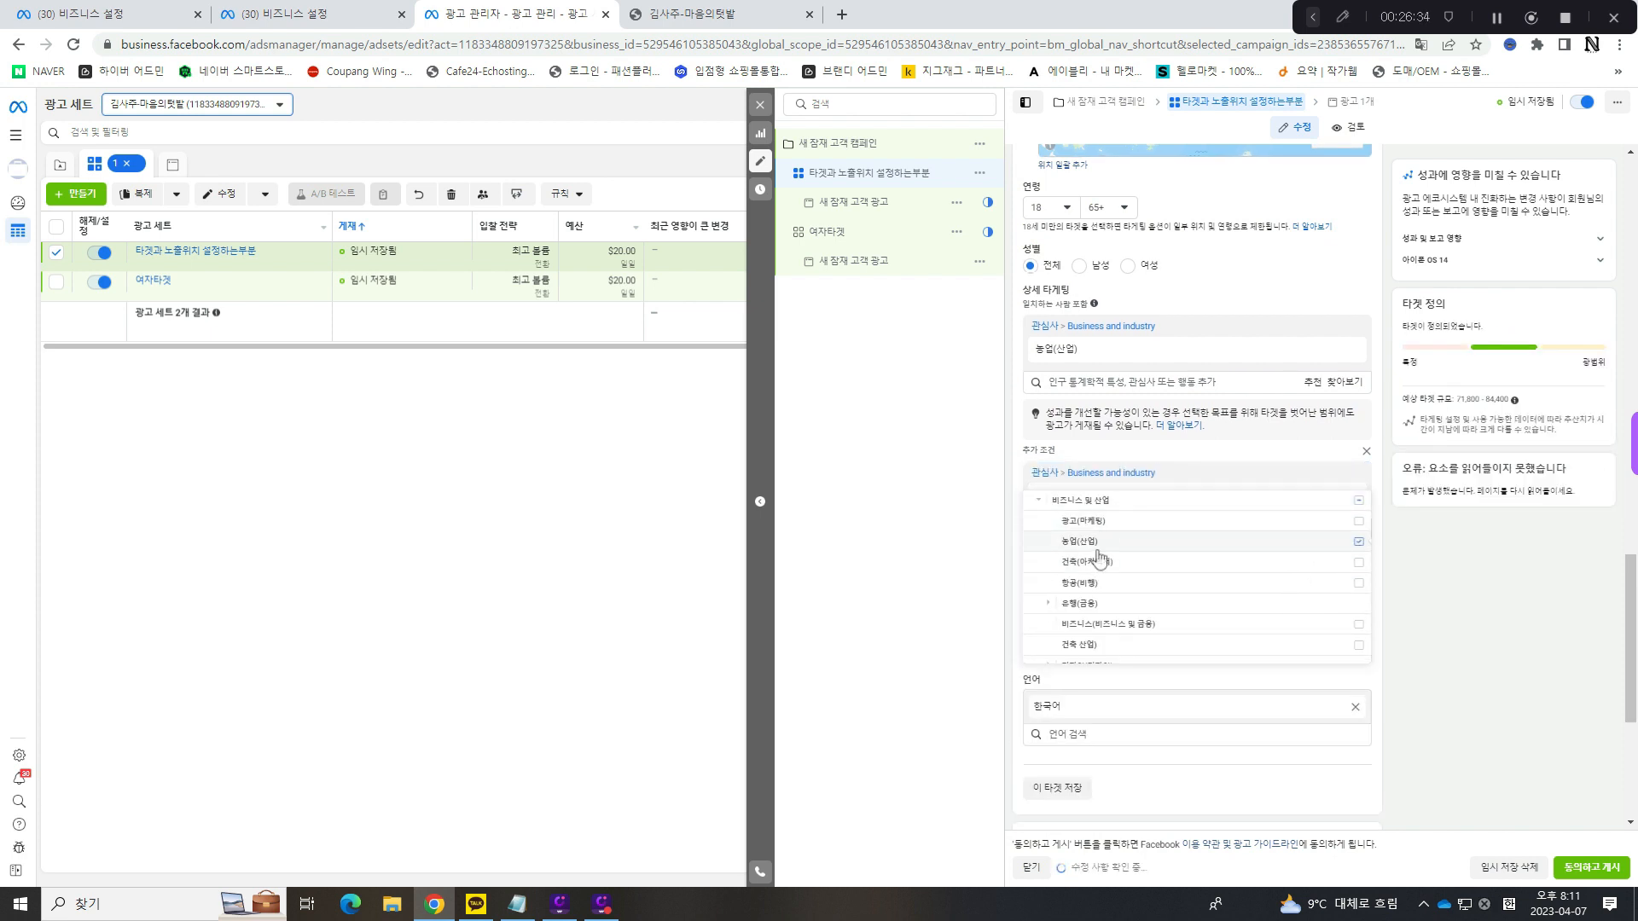
click(1100, 562)
click(1413, 504)
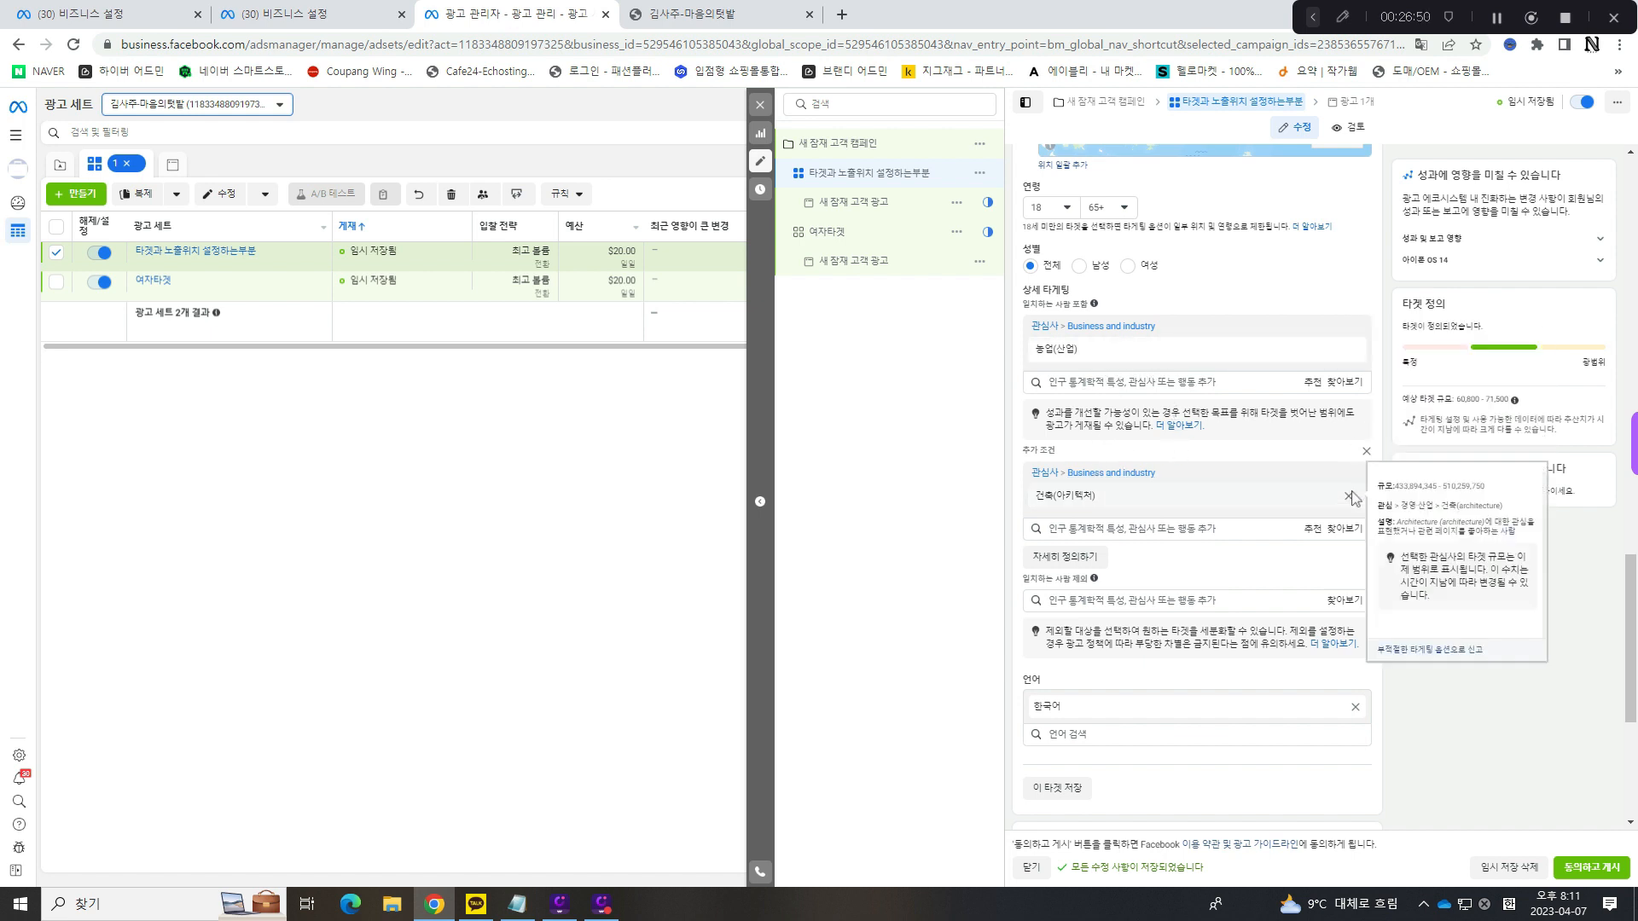
- Remove the interests 건축(아키텍처) and 농업(산업) together with the 추가 조건 from 상세 타게팅
click(1349, 501)
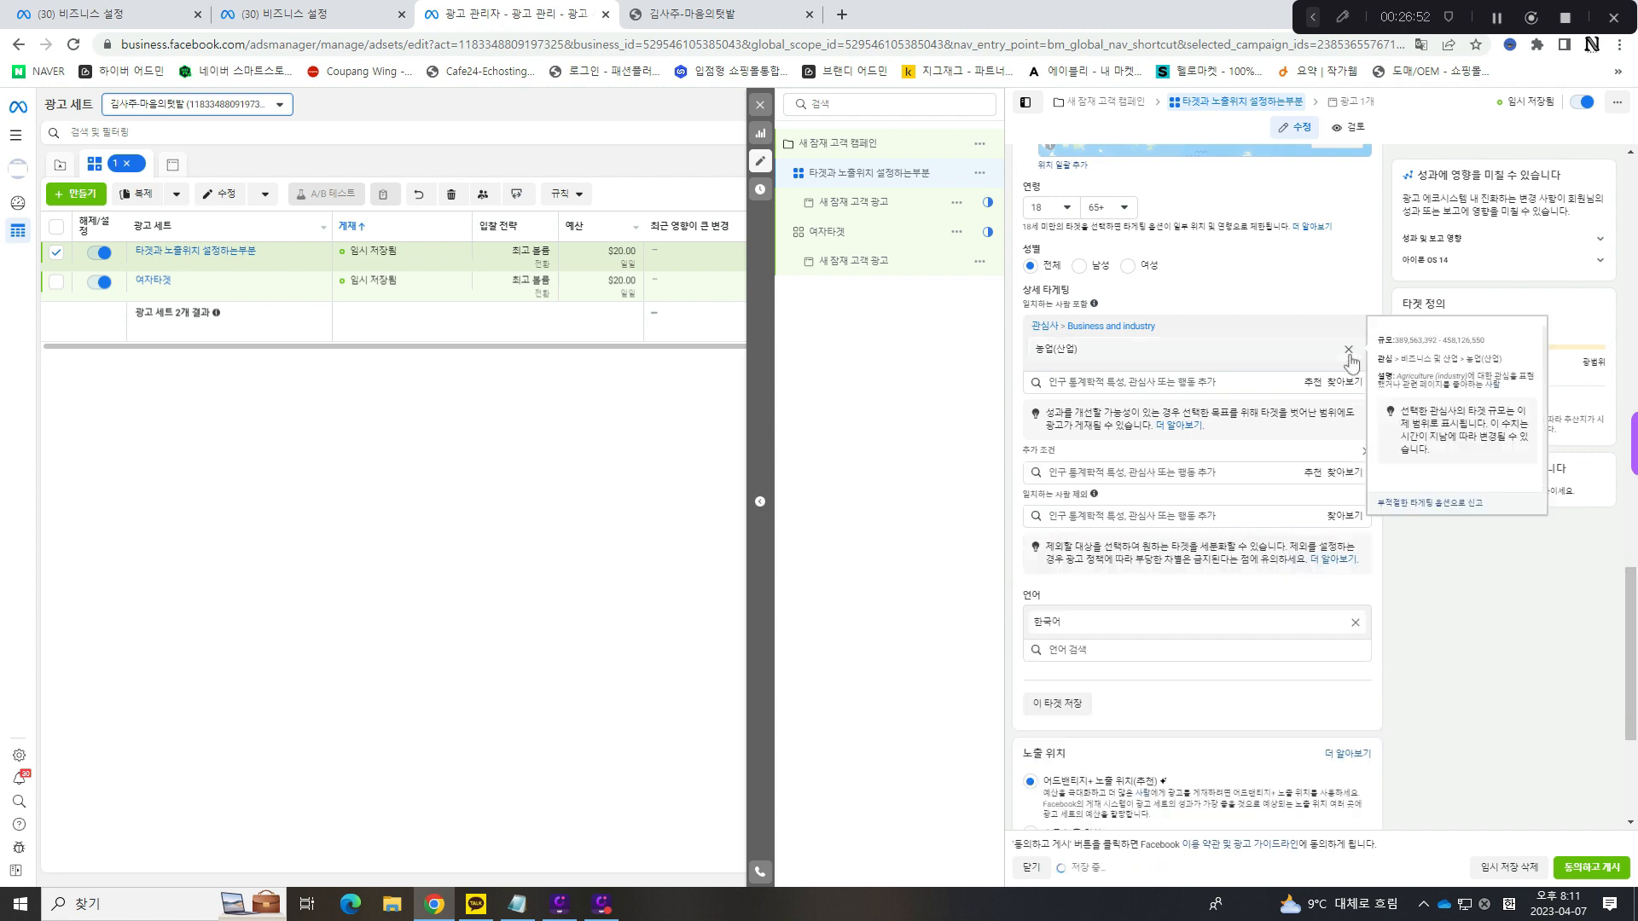
click(1350, 352)
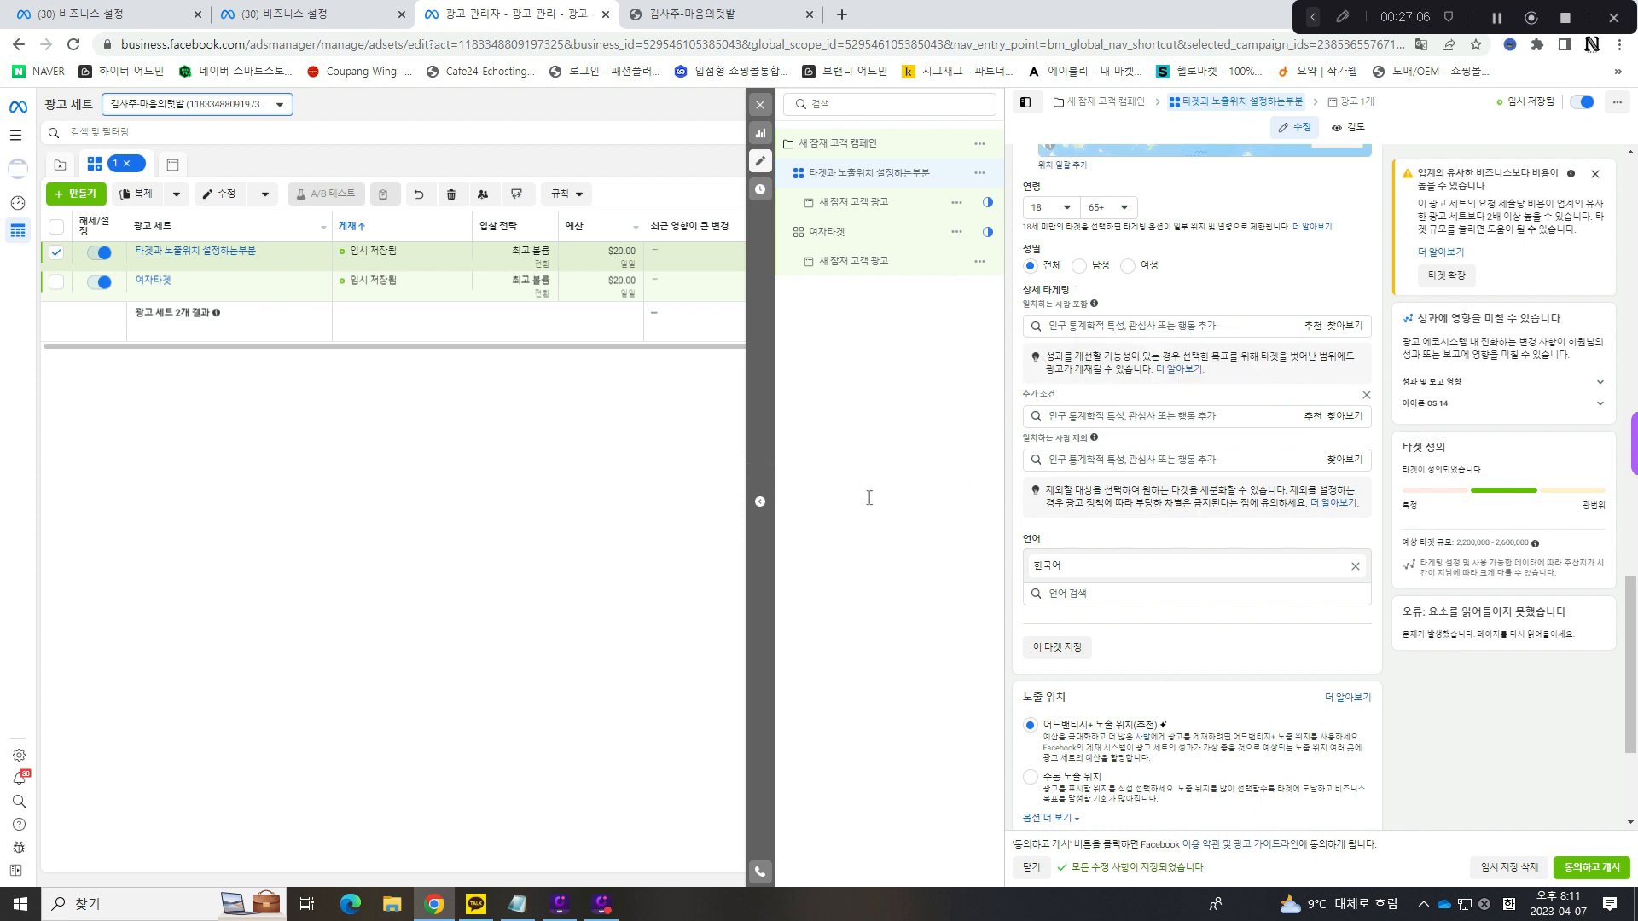
click(1366, 398)
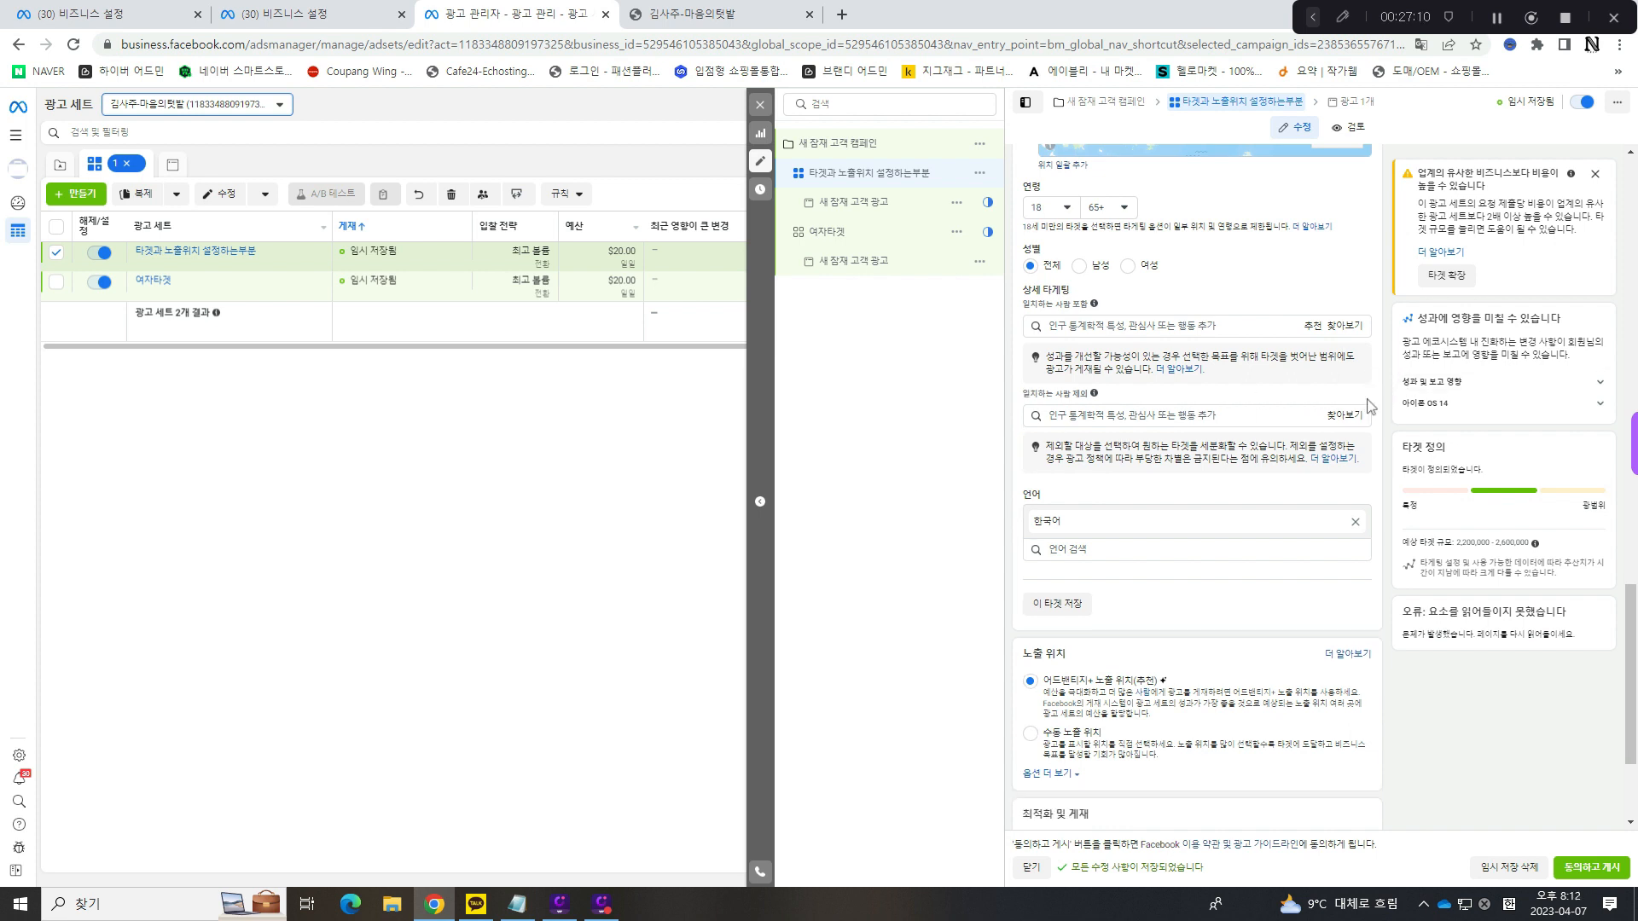
- Switch the ad set's 노출 위치 to 수동 노출 위치
scroll(1100, 465, down, 3)
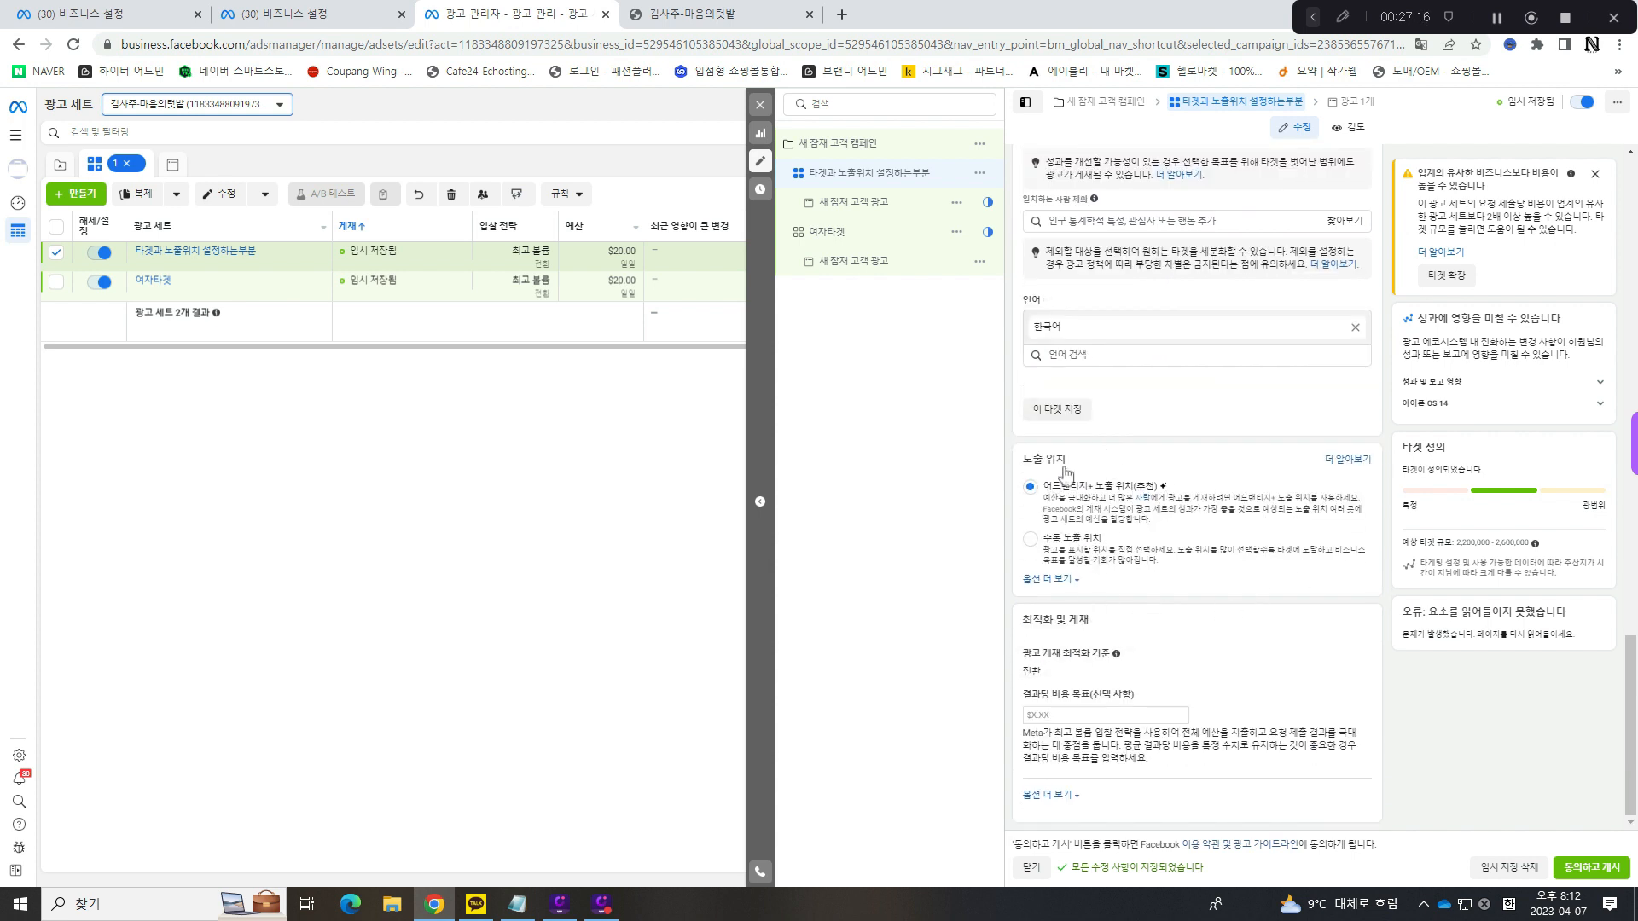
click(1031, 540)
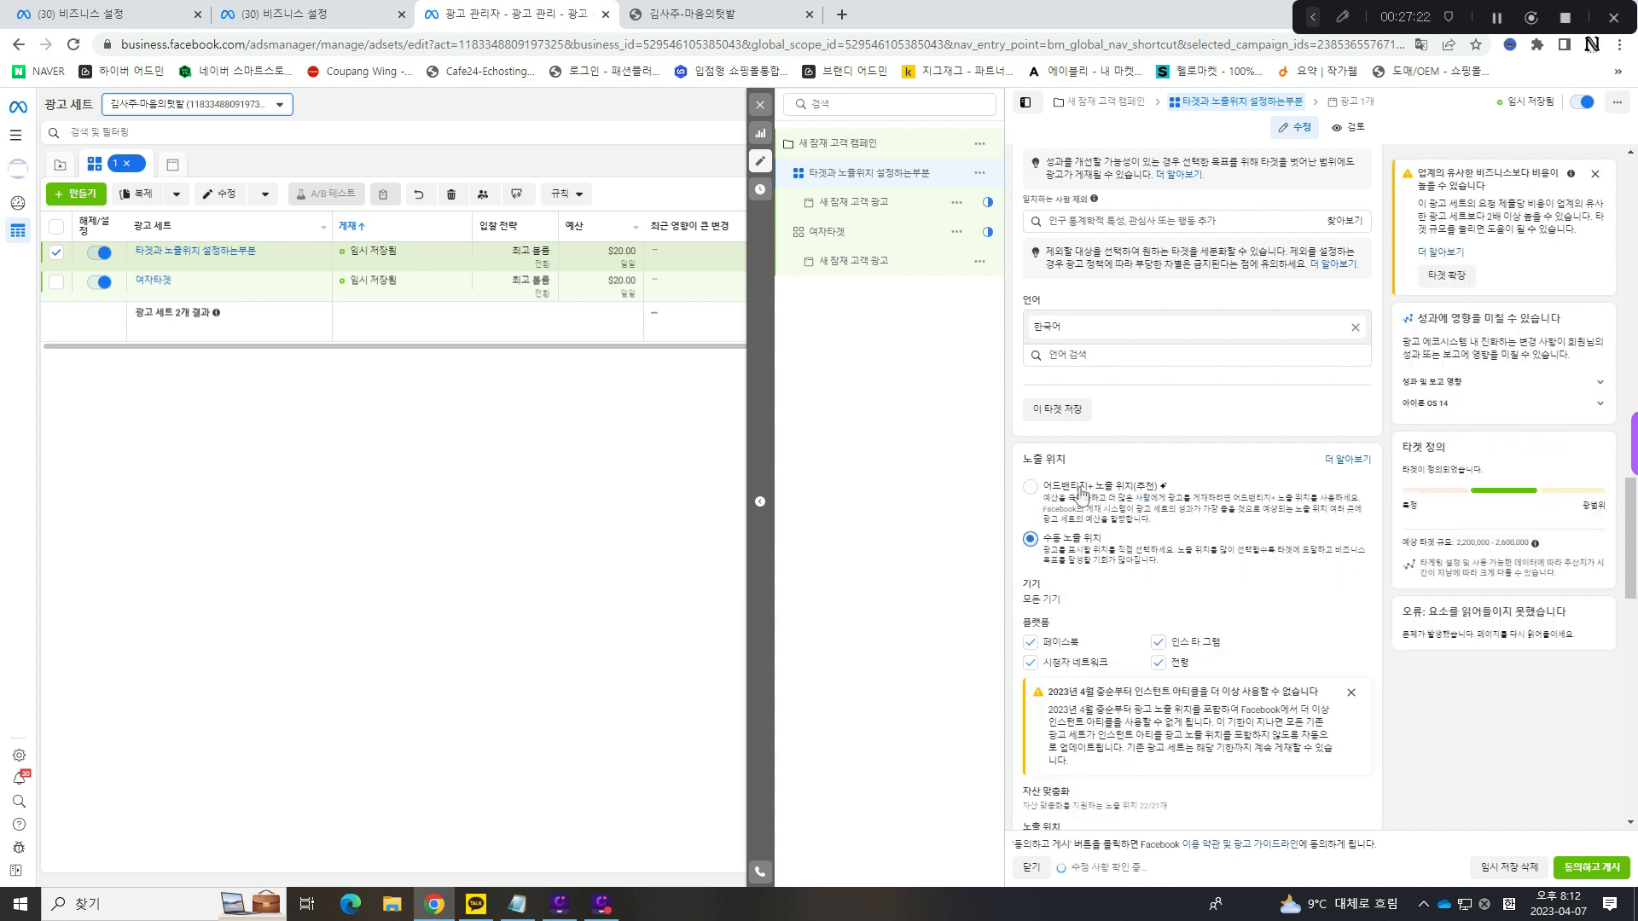
- Check the 어드밴티지 캠페인 예산 setting of 새 잠재 고객 캠페인 and return to the ad set 타겟과 노출위치 설정하는부분
click(867, 147)
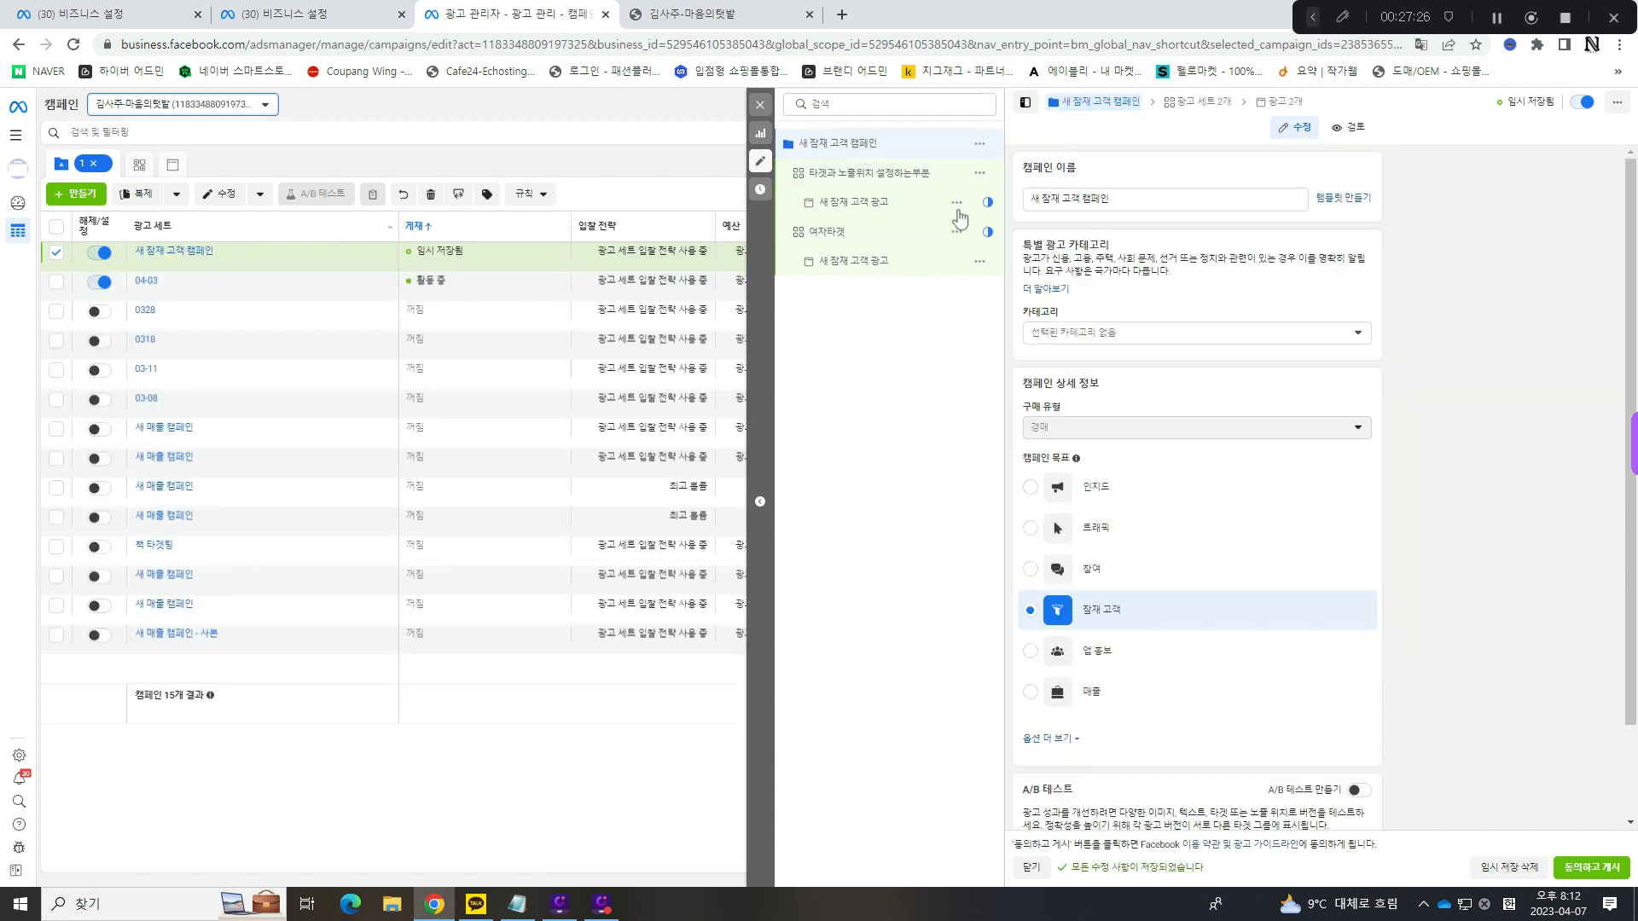
scroll(1232, 439, down, 1)
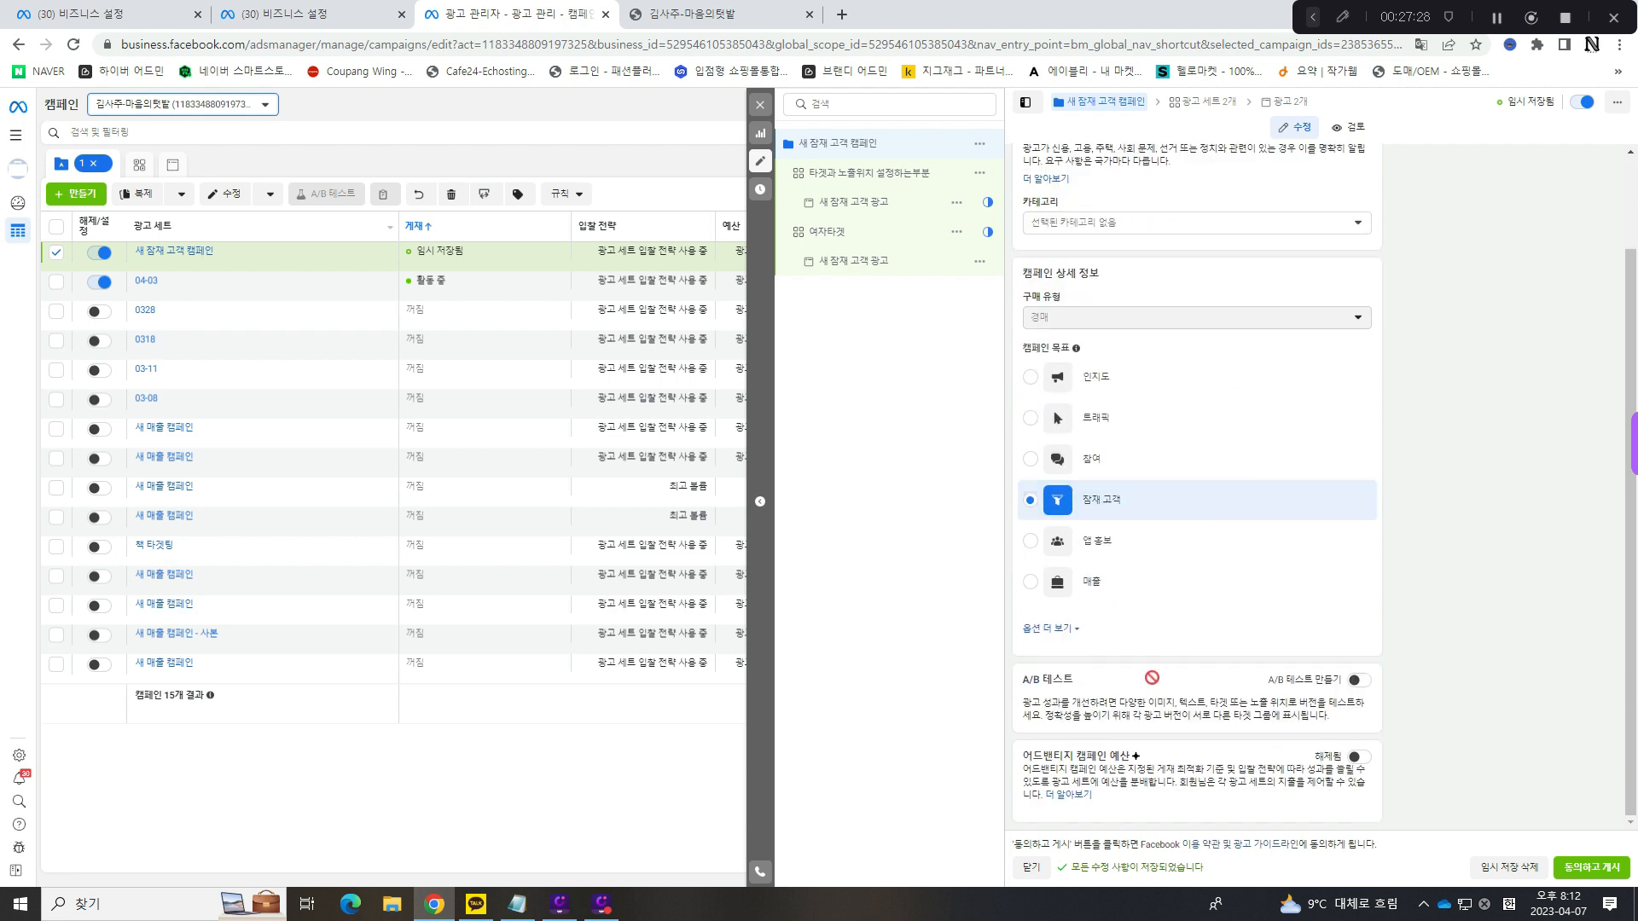
drag(1031, 760, 1133, 758)
click(1146, 756)
click(890, 173)
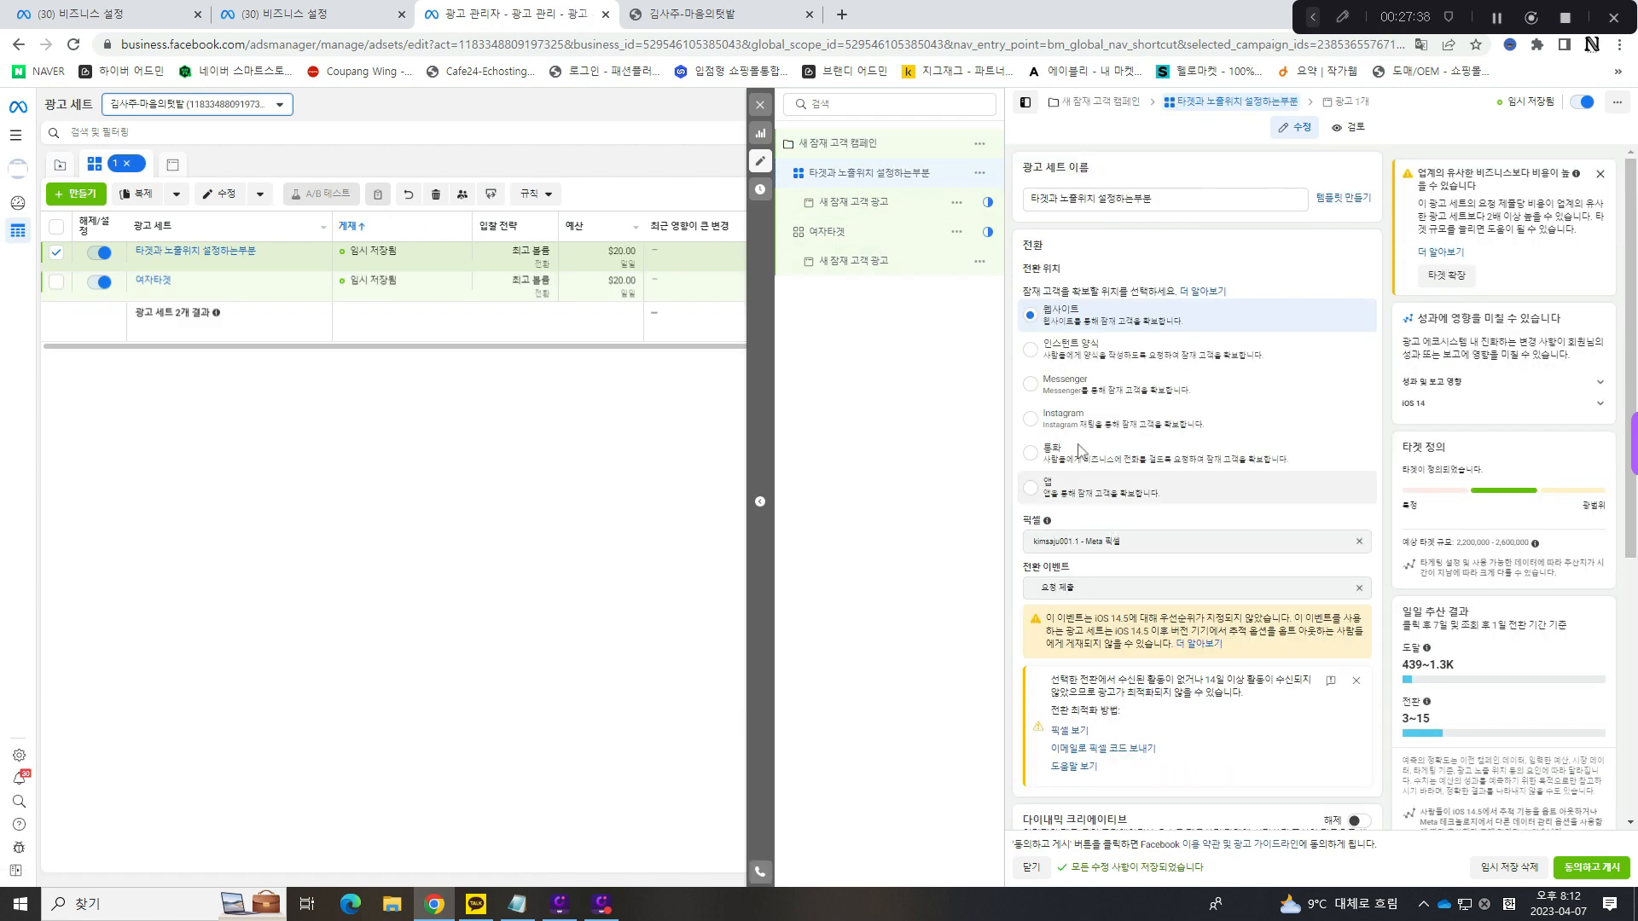
- Limit the 기기 setting of the manual placements to 모바일 by deselecting 데스크톱
scroll(1080, 452, down, 10)
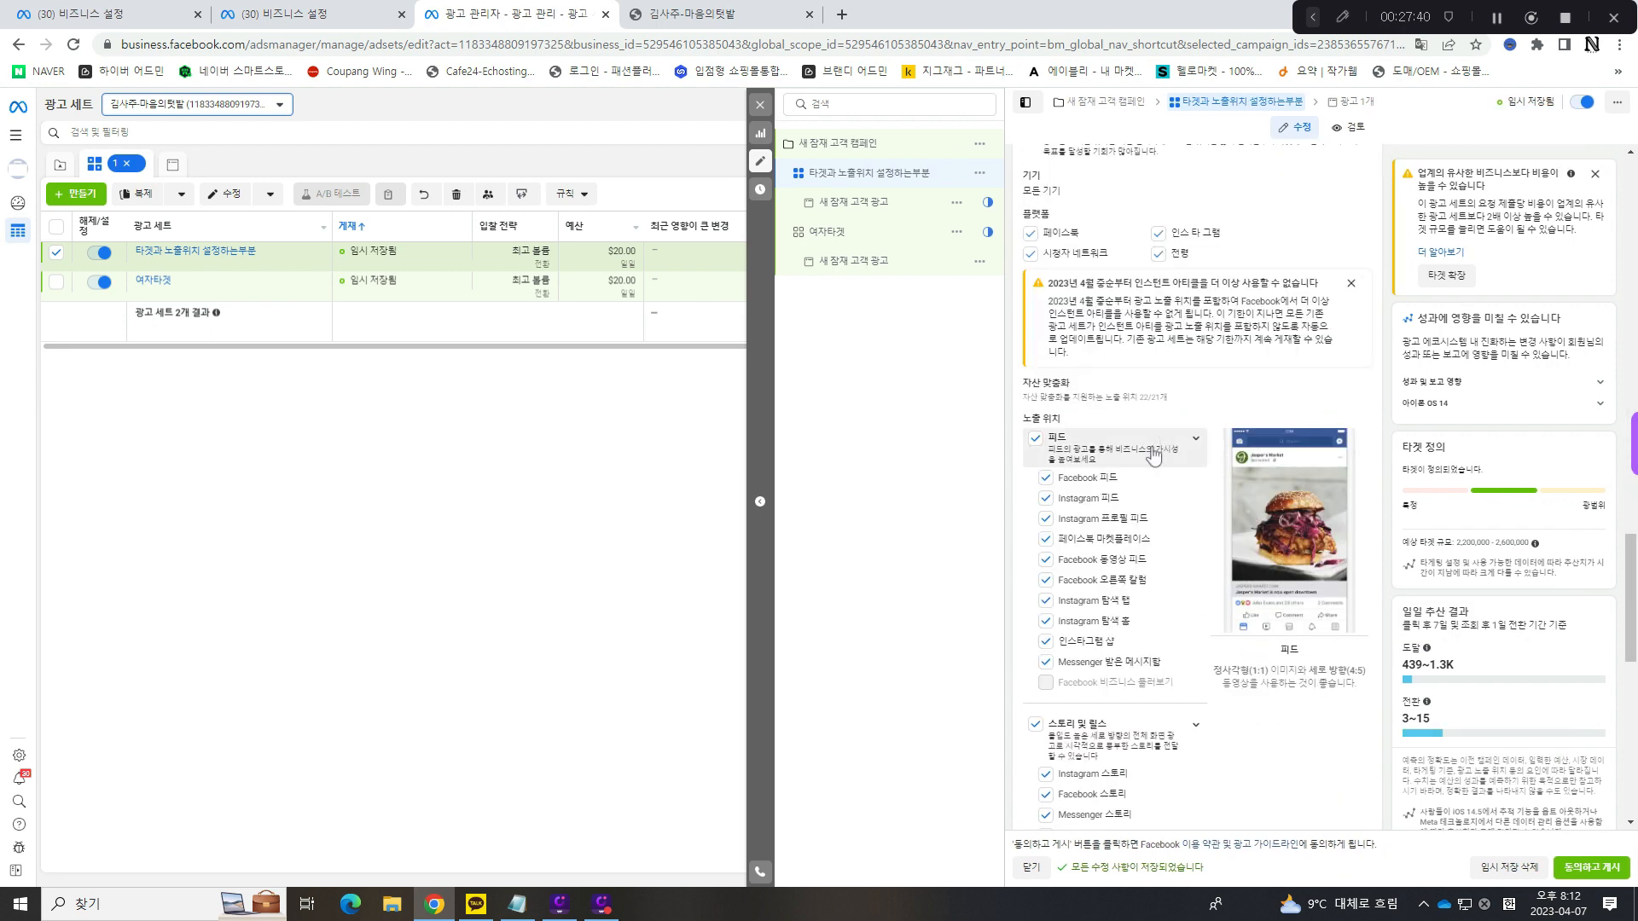
scroll(1153, 454, up, 4)
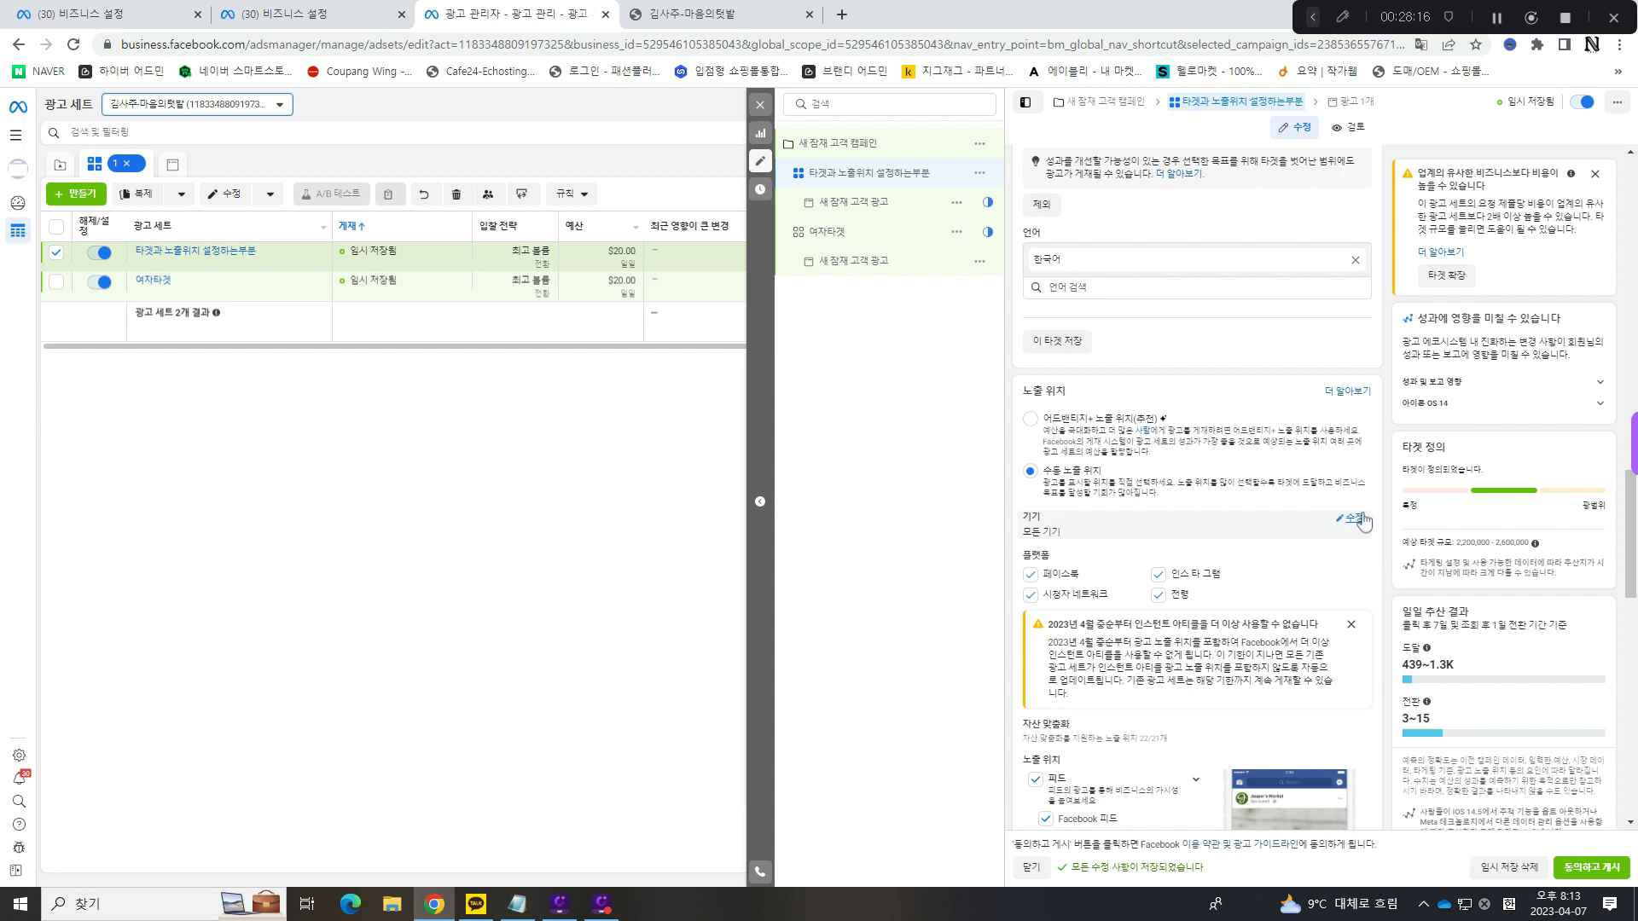
click(1357, 519)
click(1275, 536)
click(1035, 588)
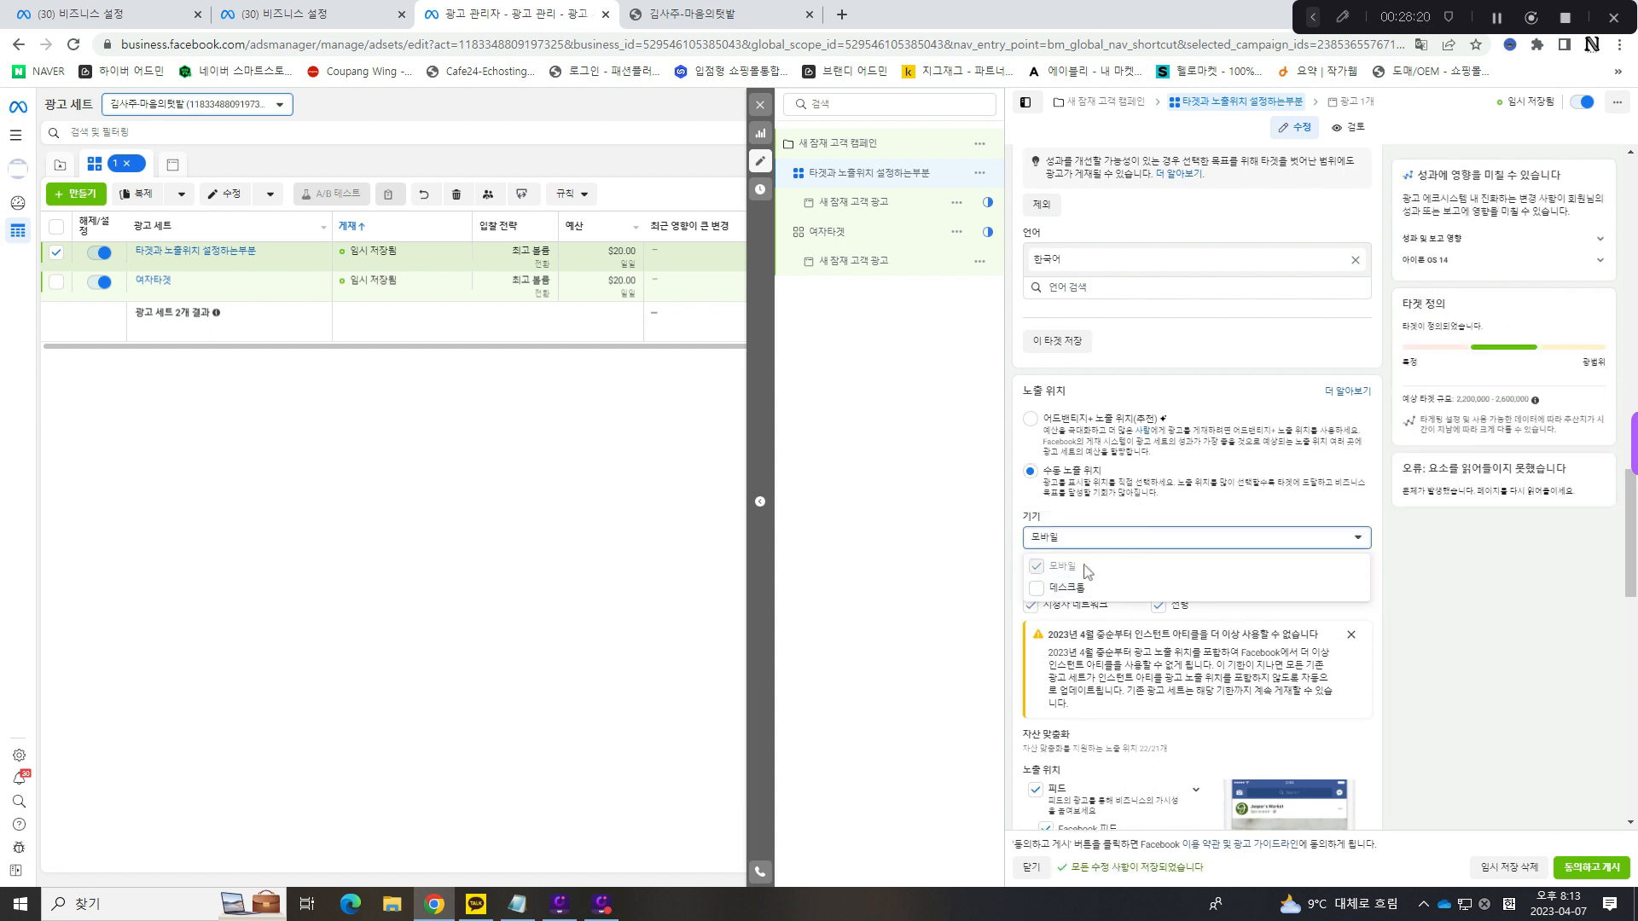
click(1339, 536)
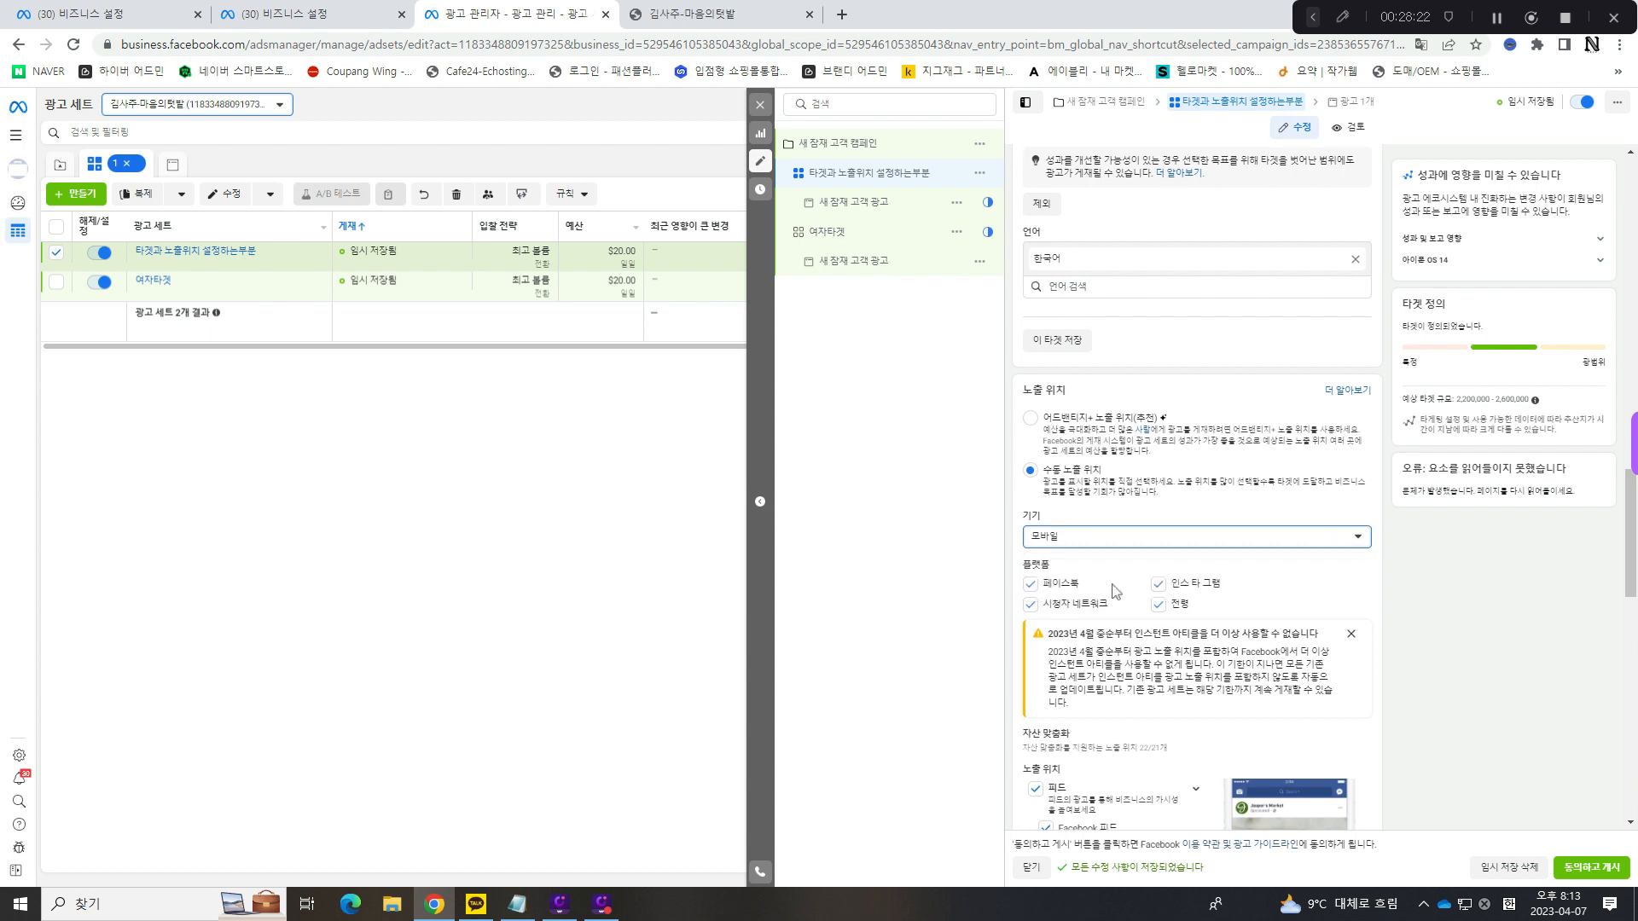
- Deselect the platforms 전령 and 시청자 네트워크, leaving 페이스북 and 인스타그램 as the ad set's platforms
scroll(1109, 512, down, 1)
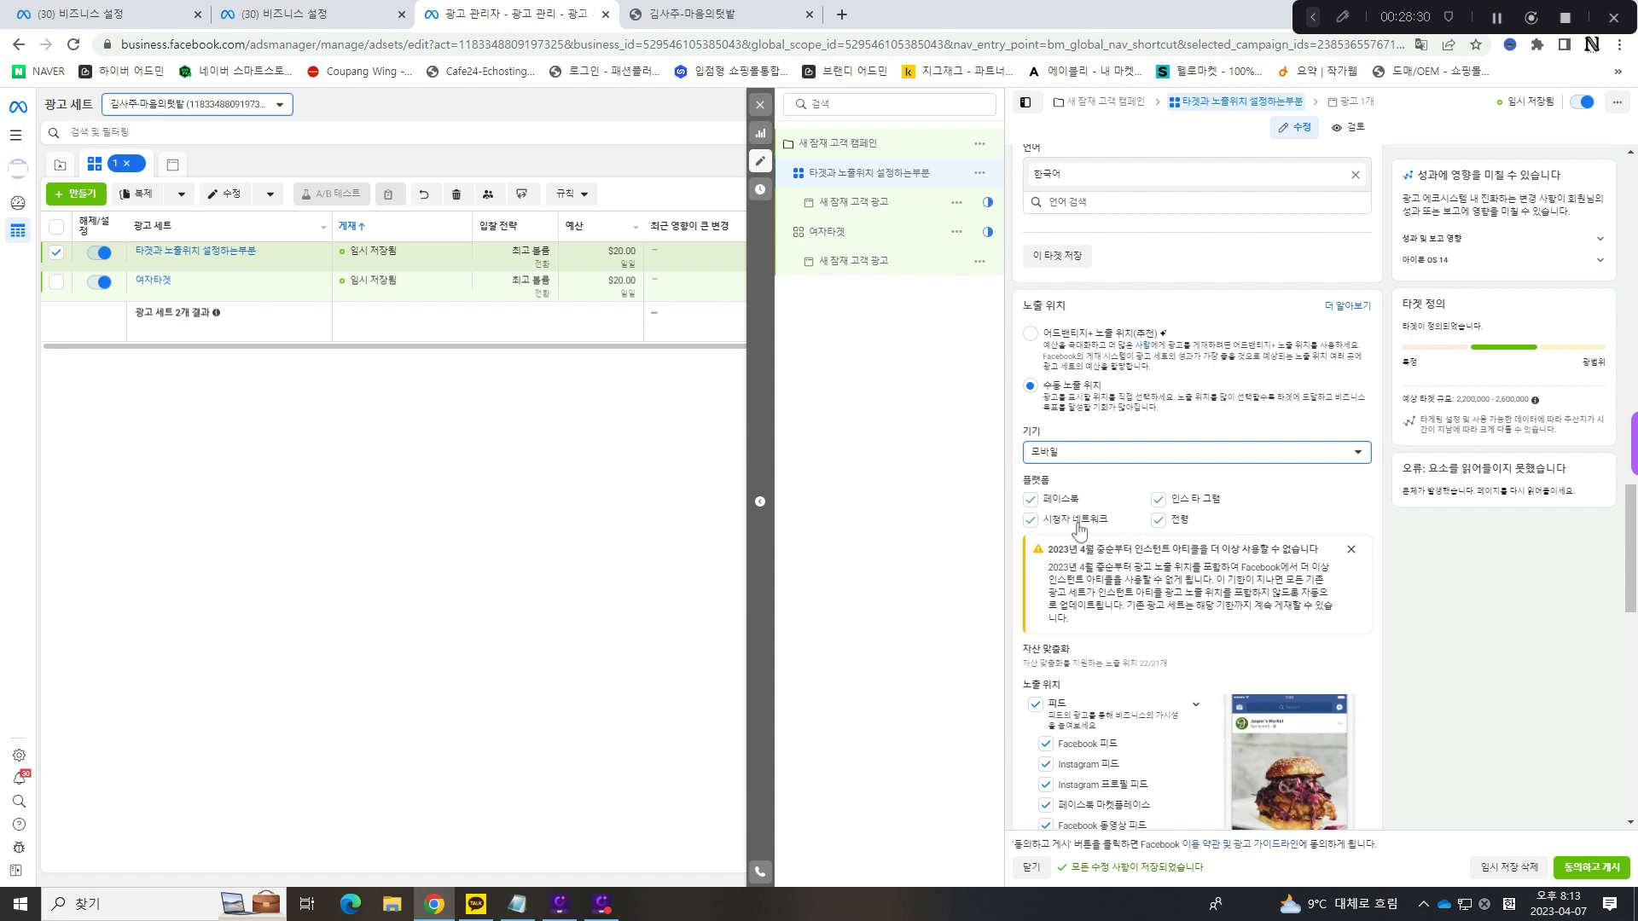
click(1158, 522)
click(1029, 520)
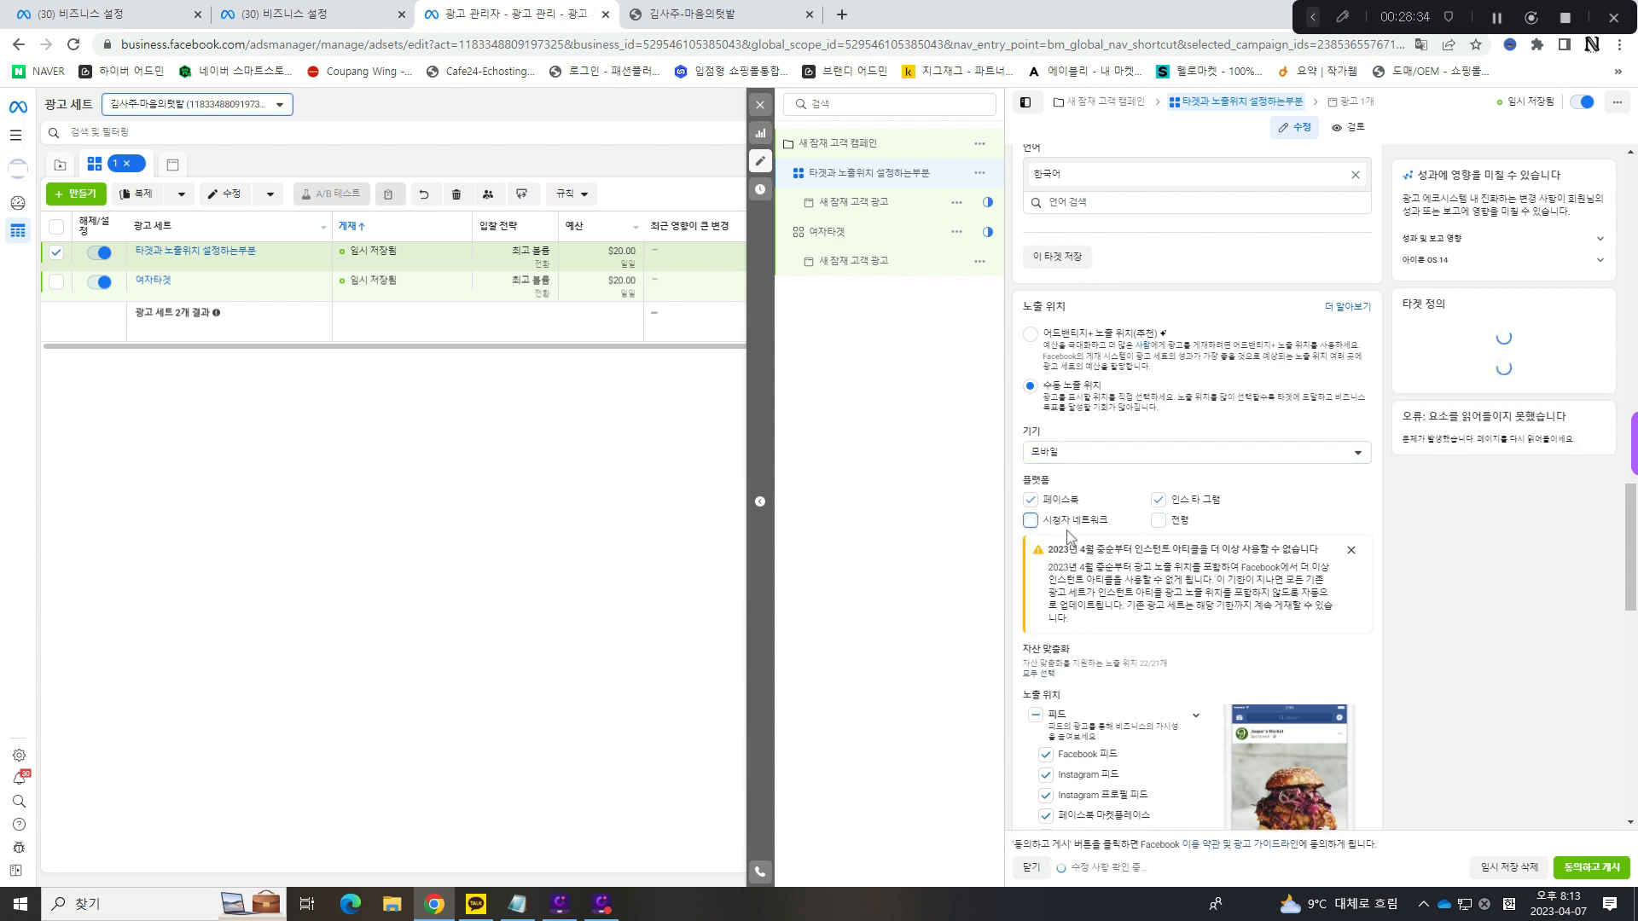
- Review the individual placements under 피드 and 스토리 및 릴스 and close the ad set editor
scroll(1101, 535, down, 2)
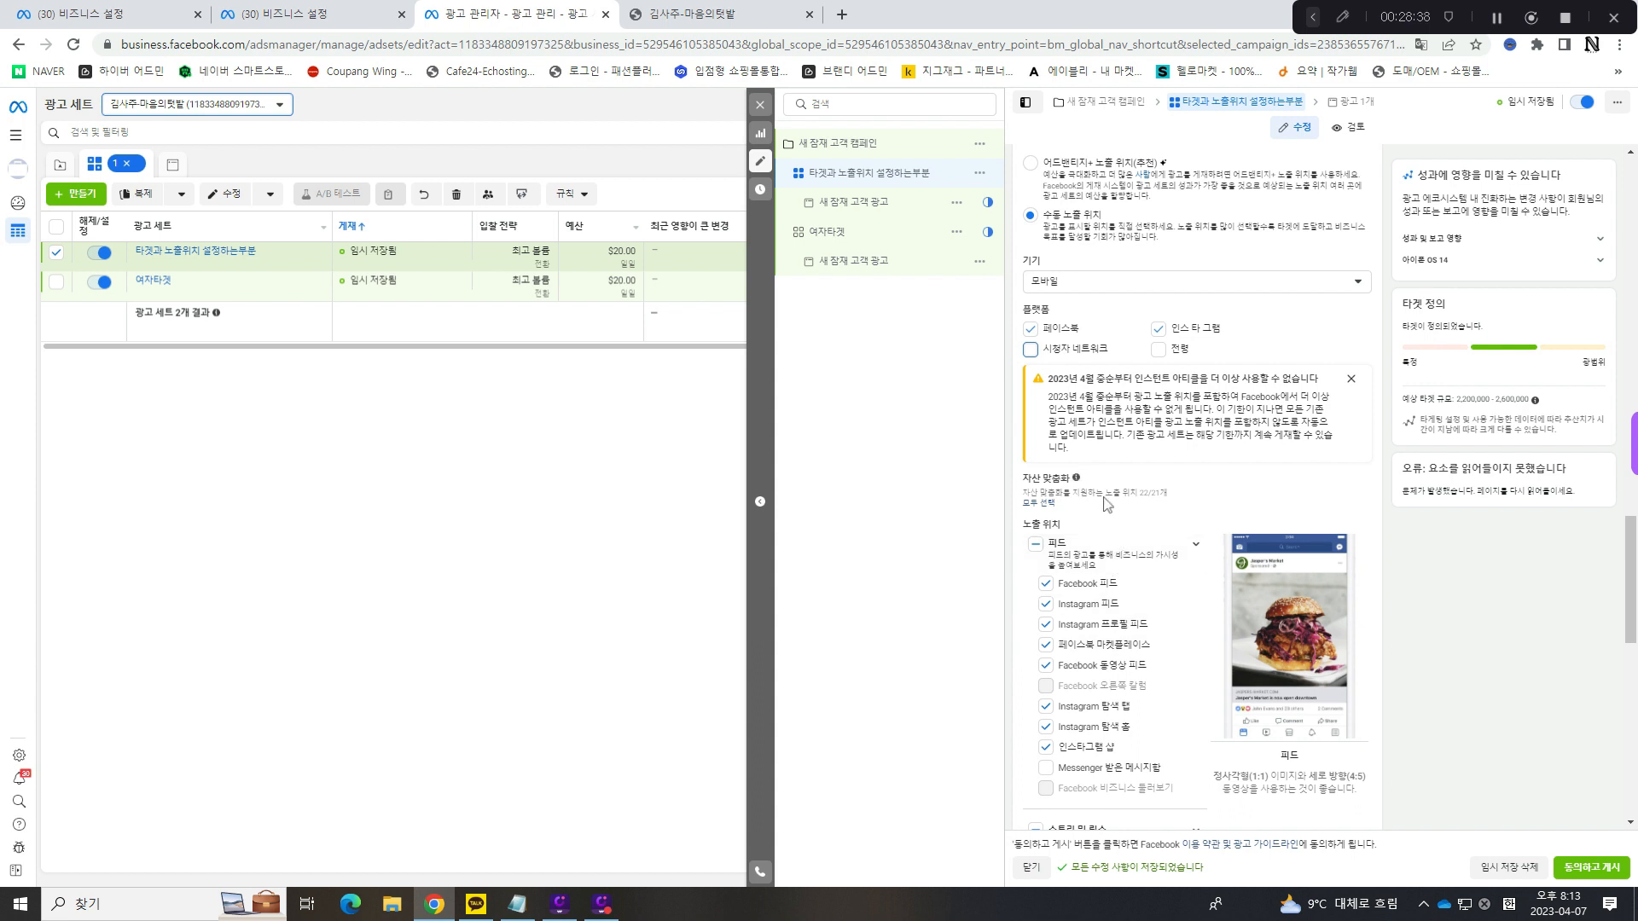
scroll(1109, 512, down, 2)
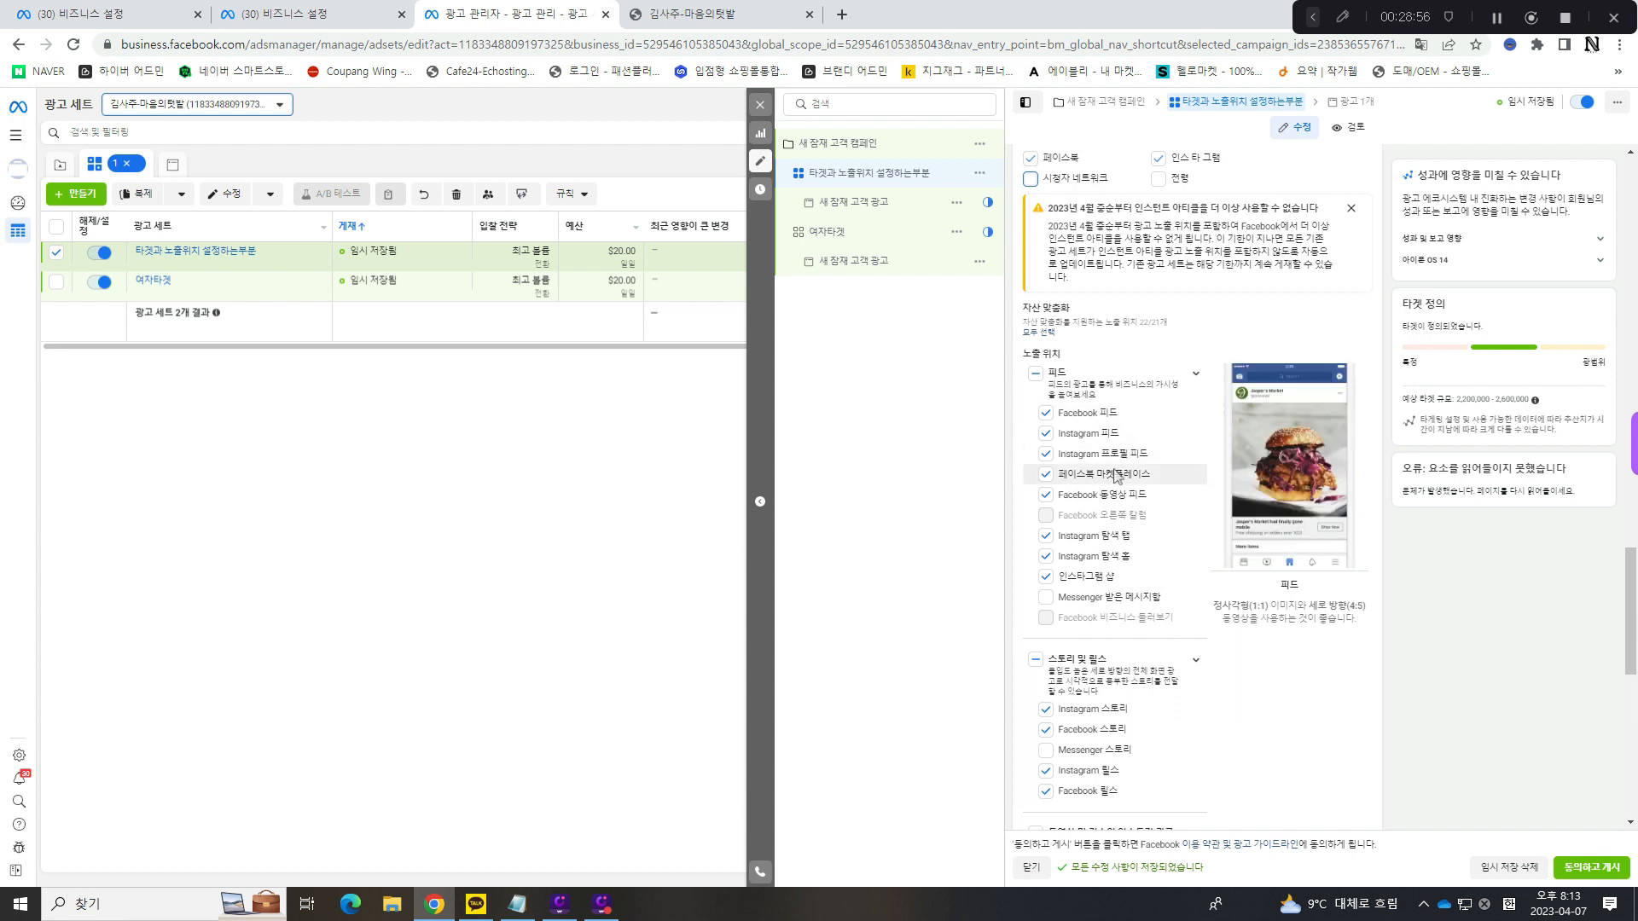
scroll(1107, 599, down, 3)
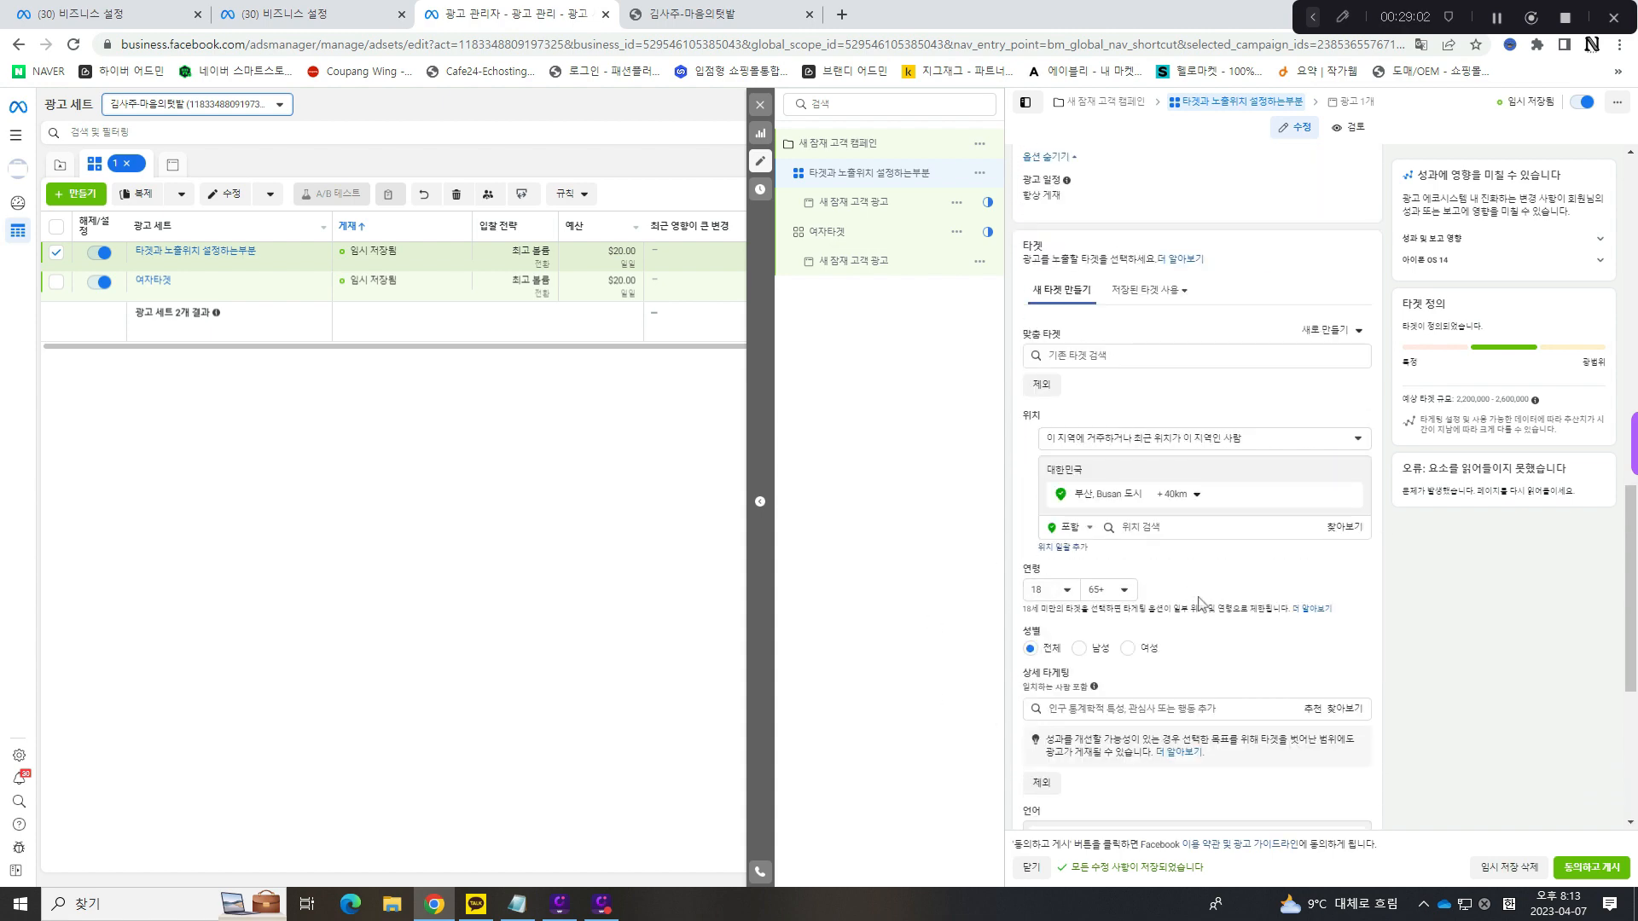
click(759, 105)
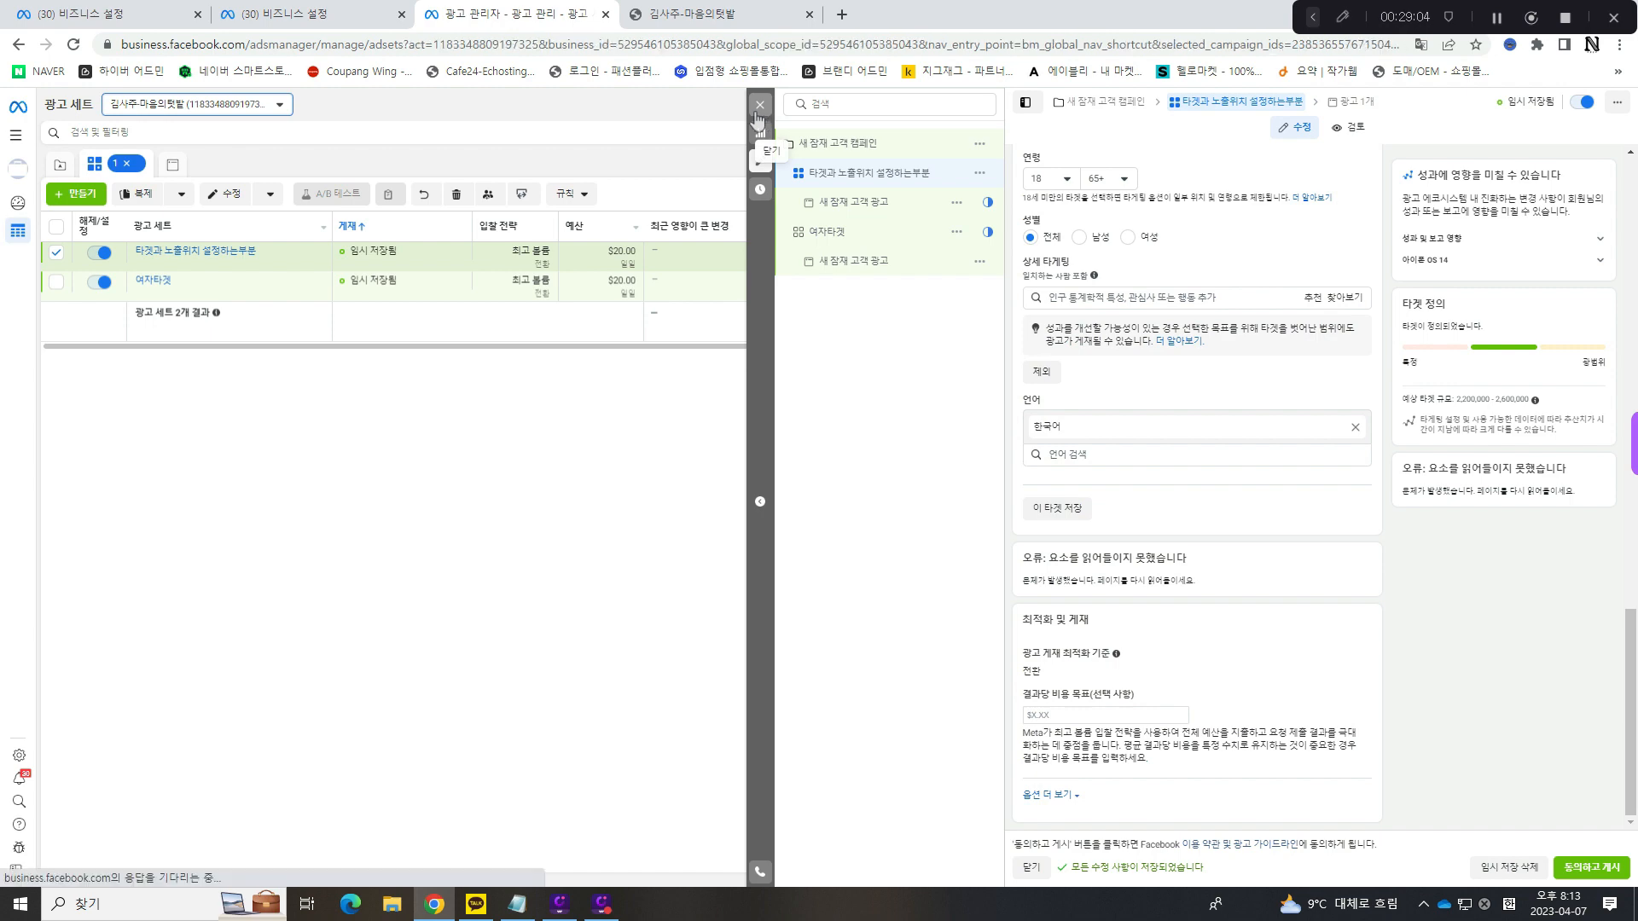
click(205, 265)
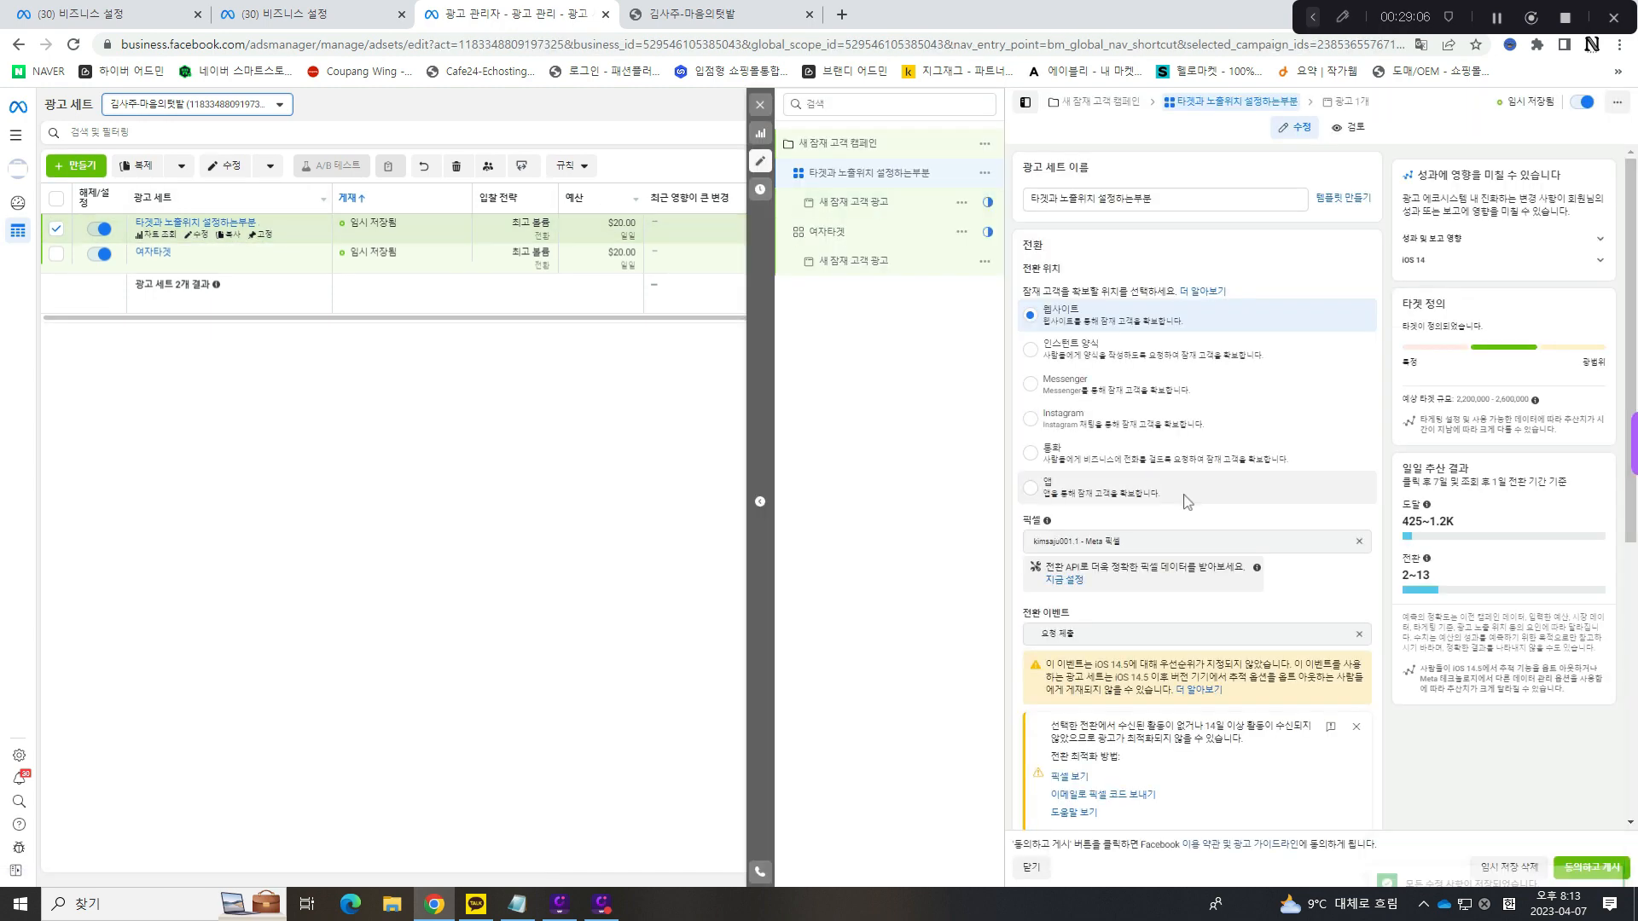
scroll(1184, 499, down, 5)
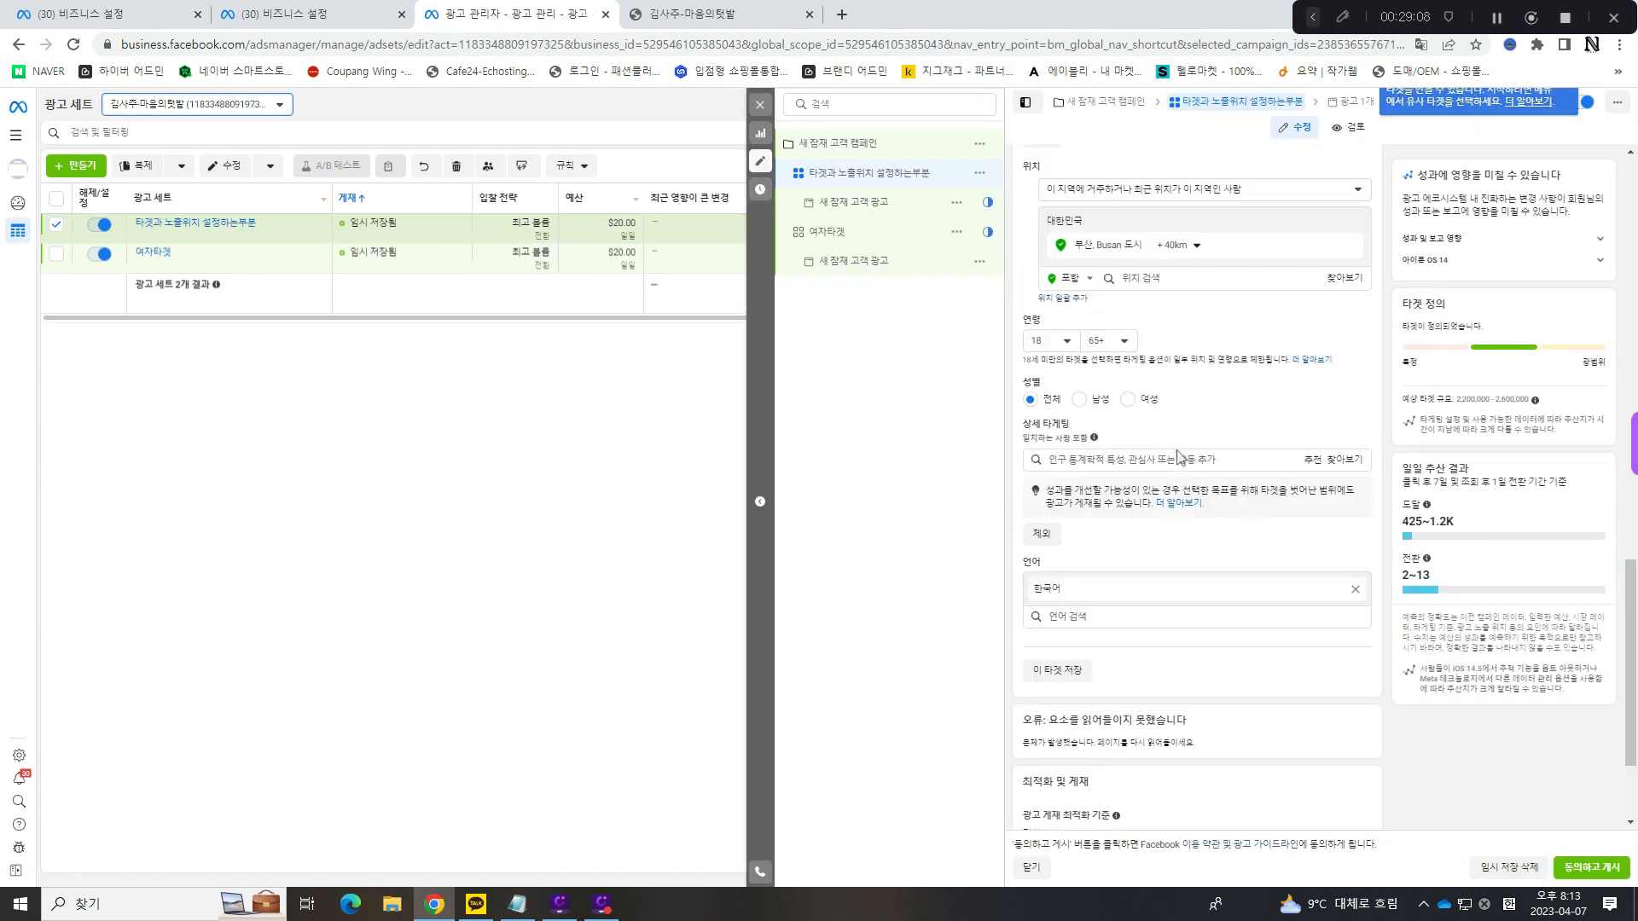
scroll(1158, 429, down, 2)
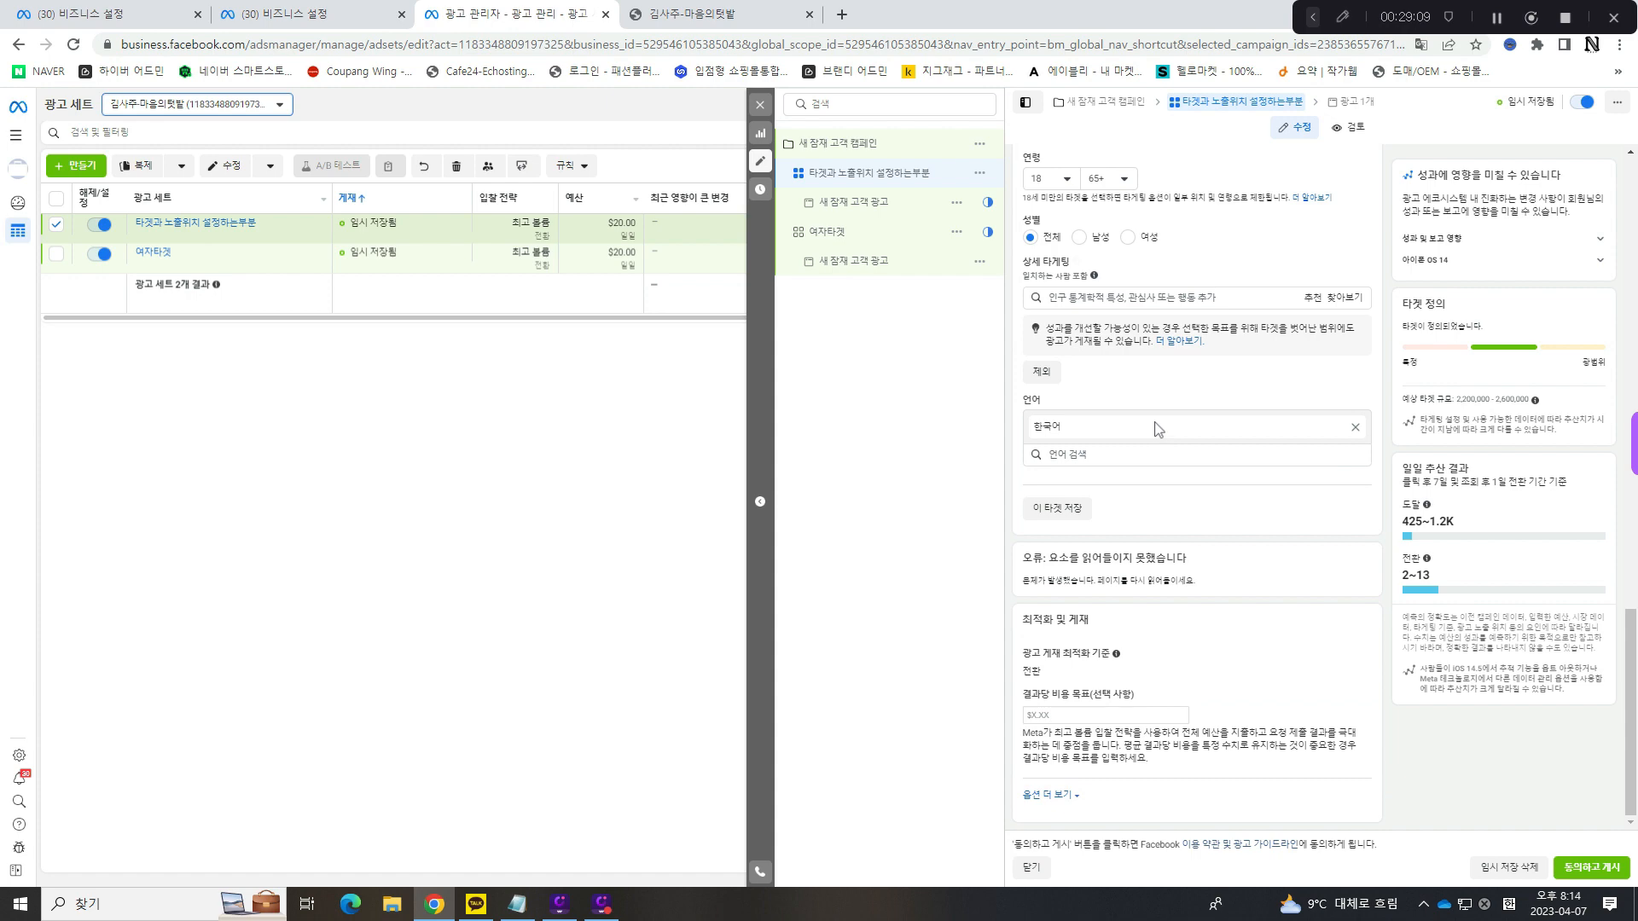
click(760, 104)
- Reopen the ad set 타겟과 노출위치 설정하는부분 and deselect the 피드 placements Instagram 프로필 피드, 페이스북 마켓플레이스, Facebook 동영상 피드 and Instagram 탐색 탭
click(197, 235)
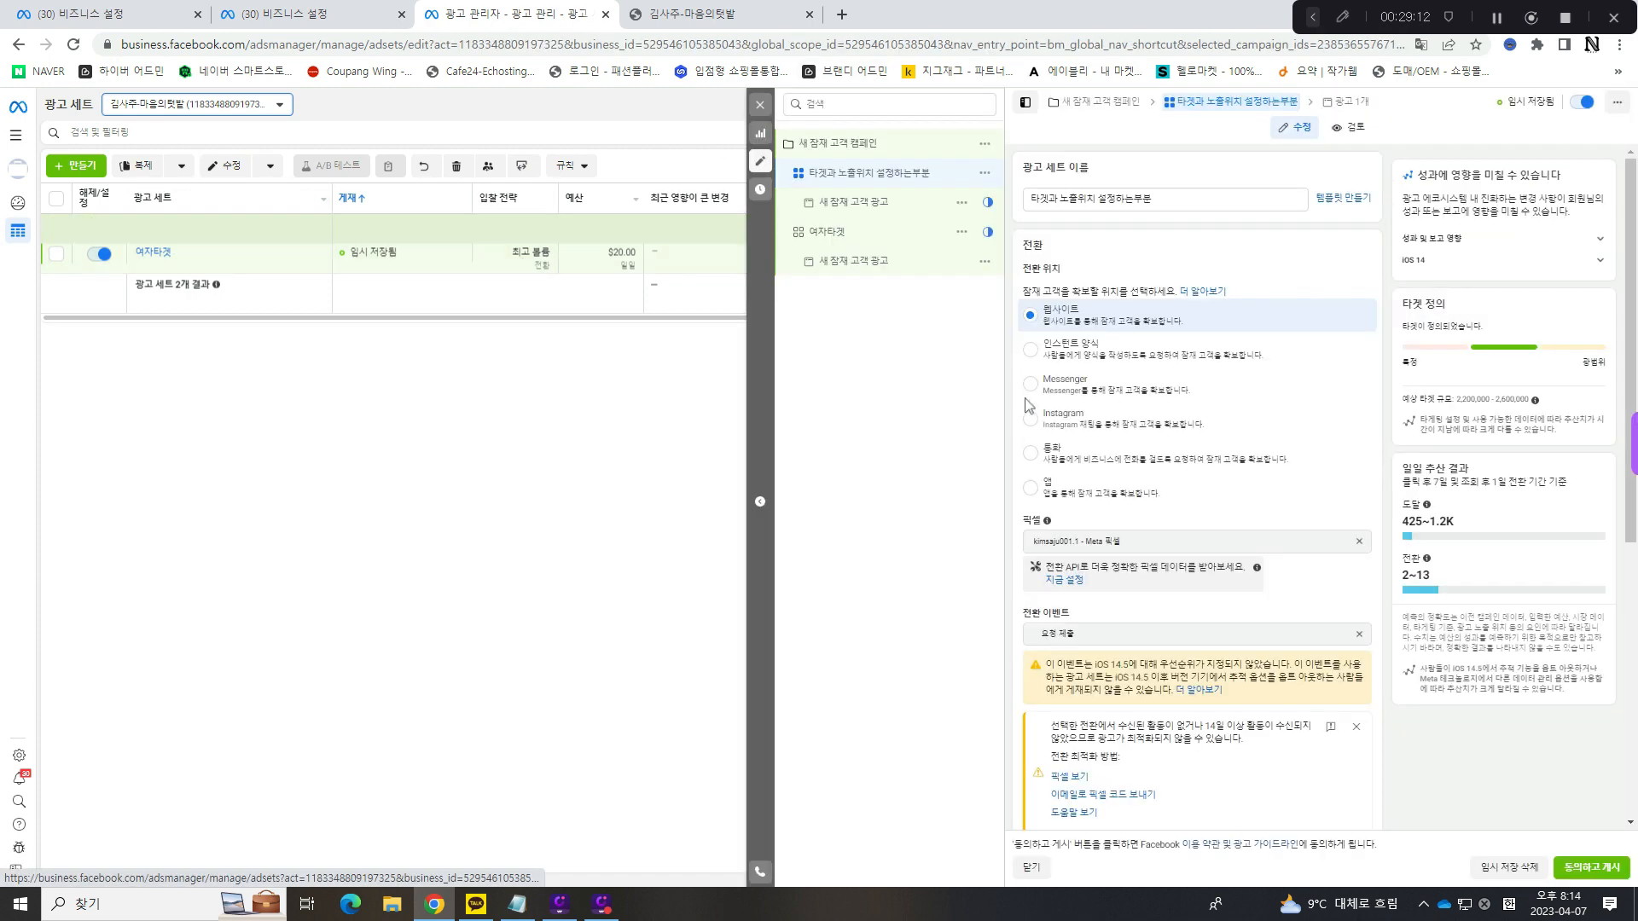
scroll(1149, 431, down, 10)
scroll(1149, 432, down, 6)
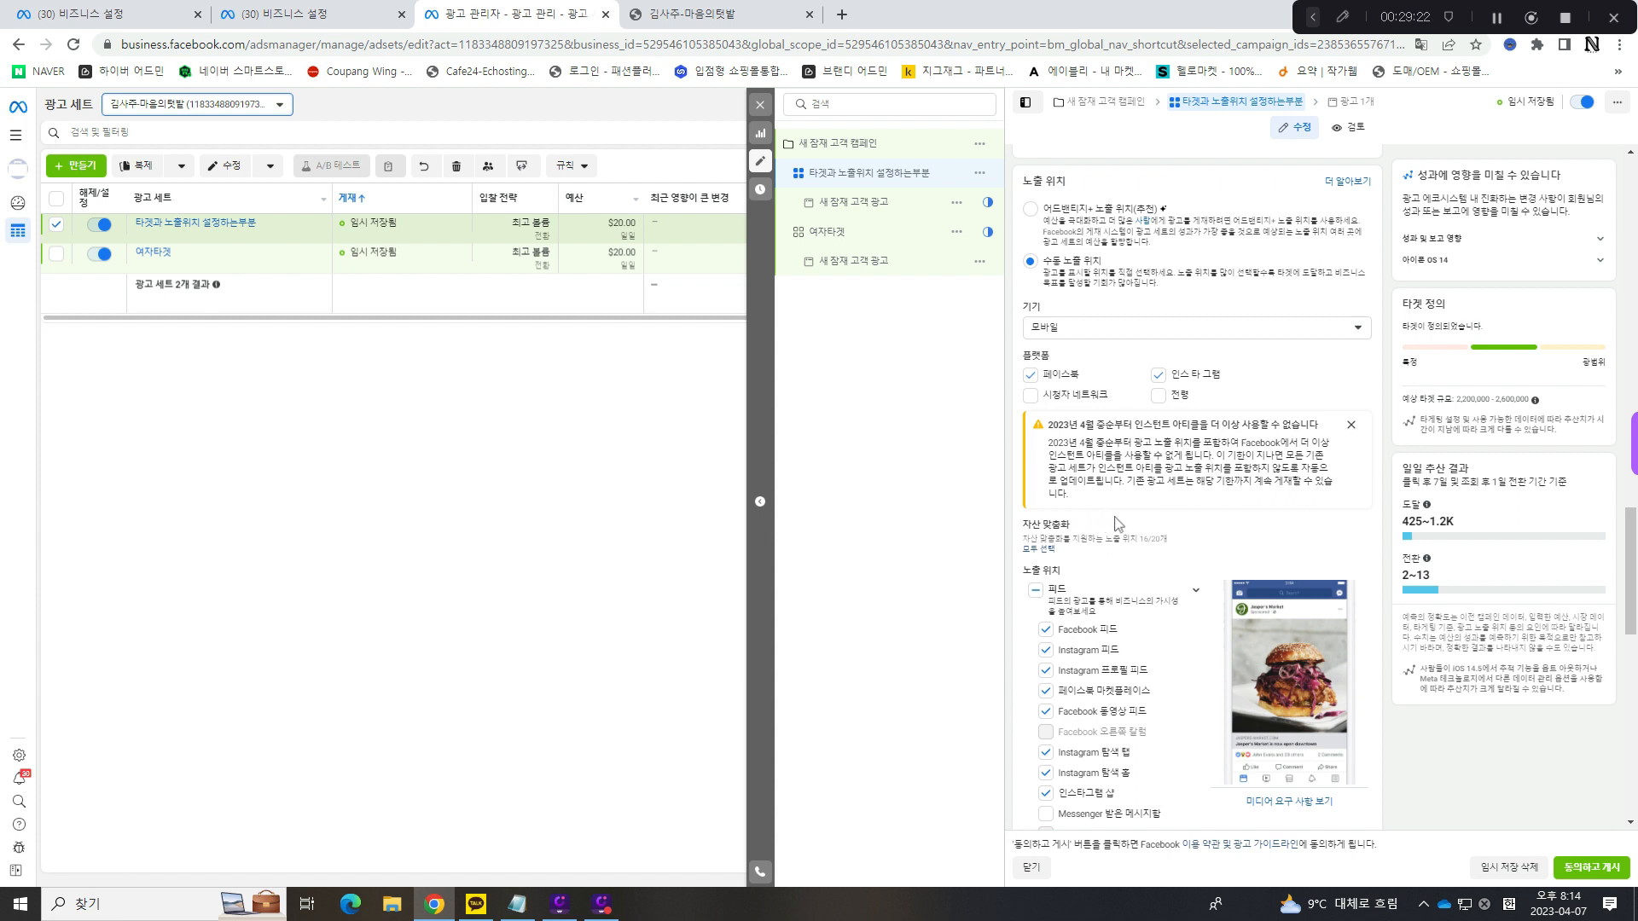
scroll(1116, 524, down, 1)
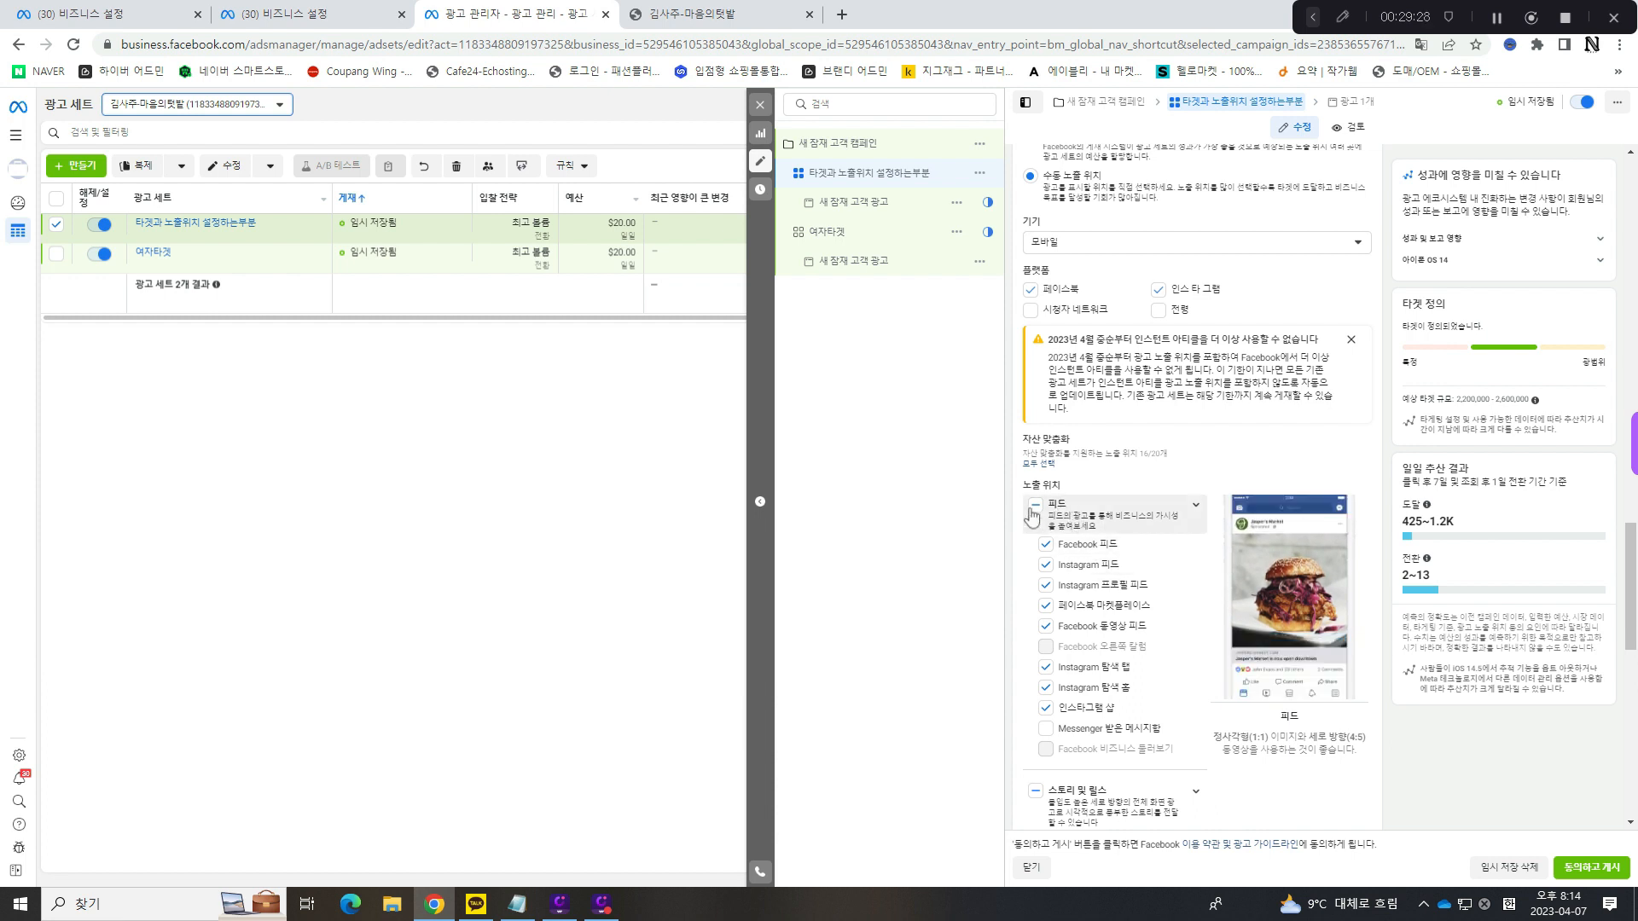
click(1045, 585)
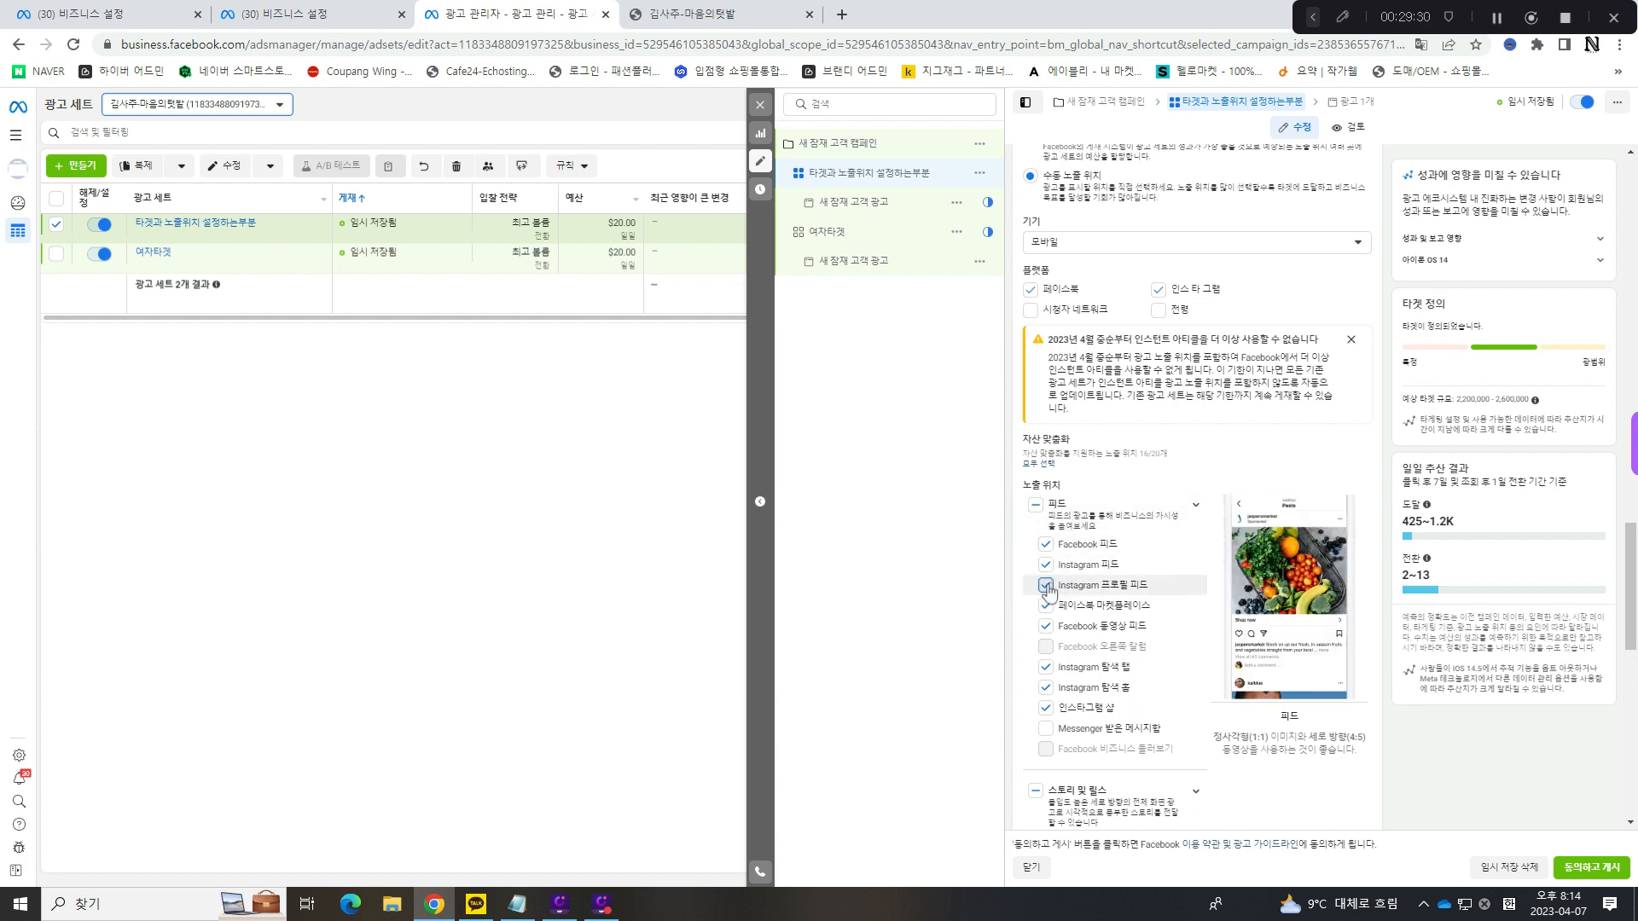
click(1045, 667)
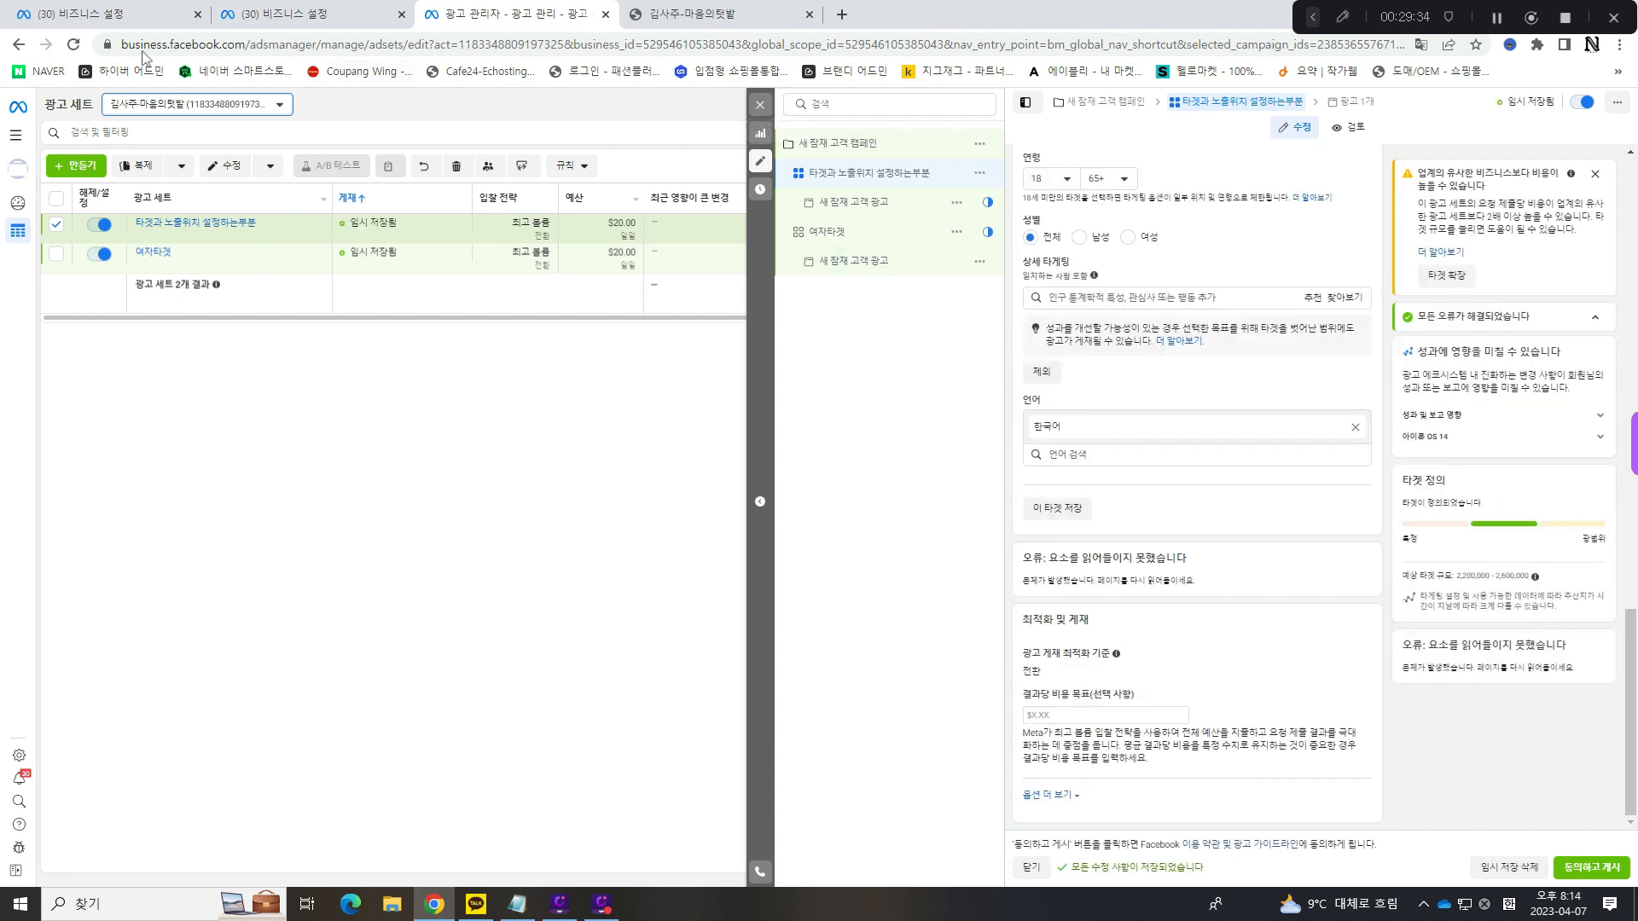
- Reload the page and deselect Instagram 탐색 홈 and Instagram Shop among the ad set's 피드 placements
click(83, 47)
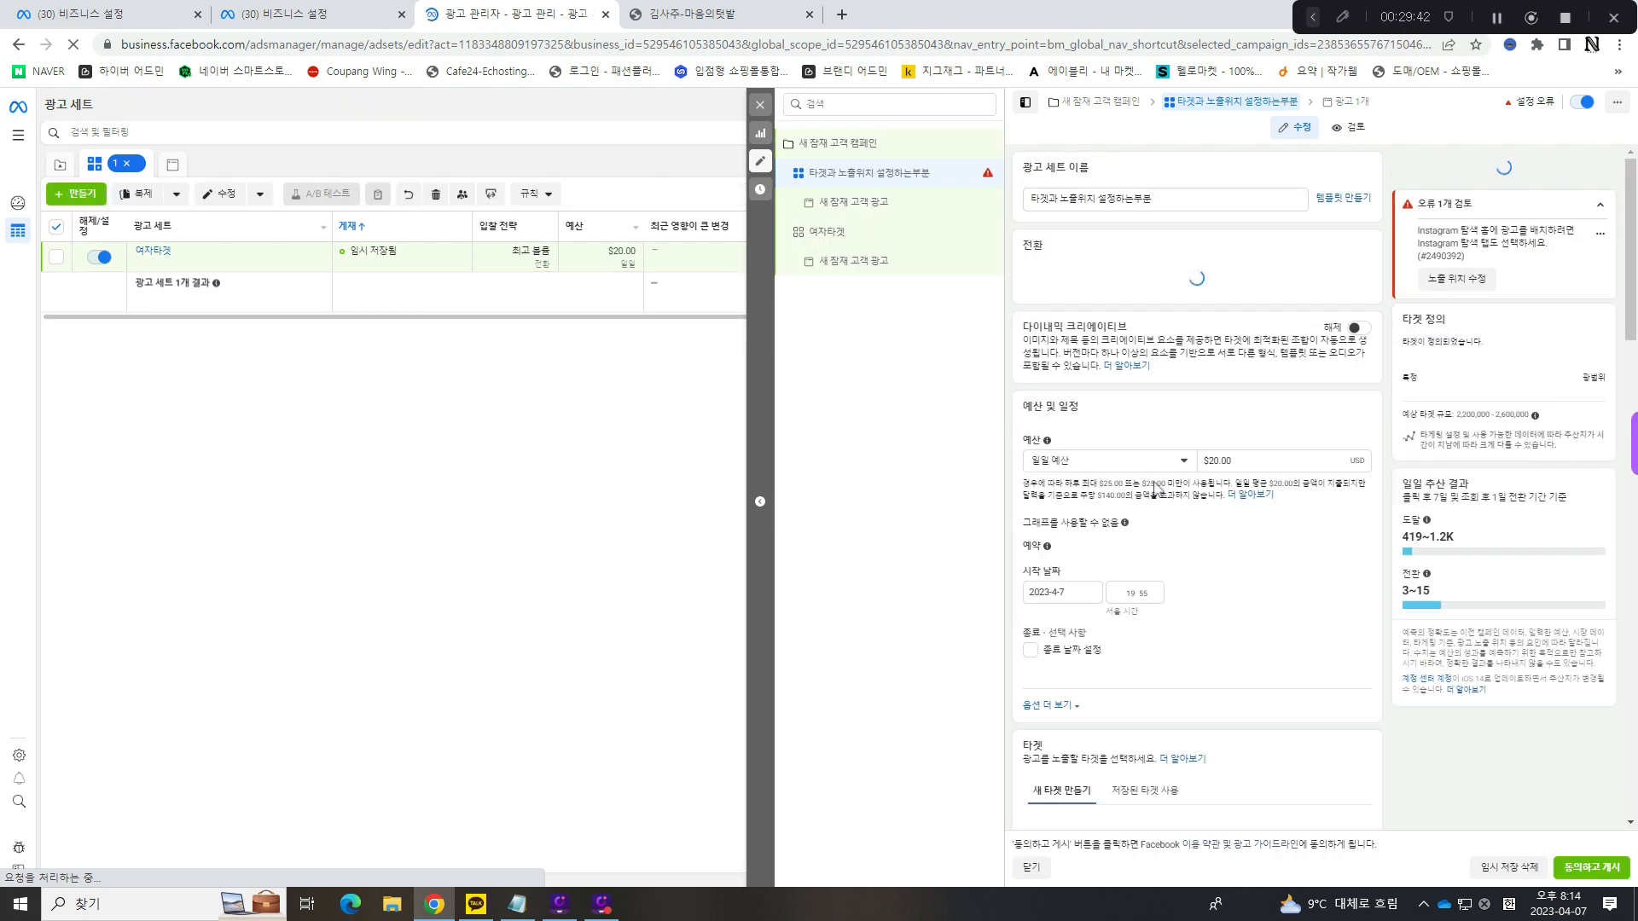
scroll(1134, 492, down, 8)
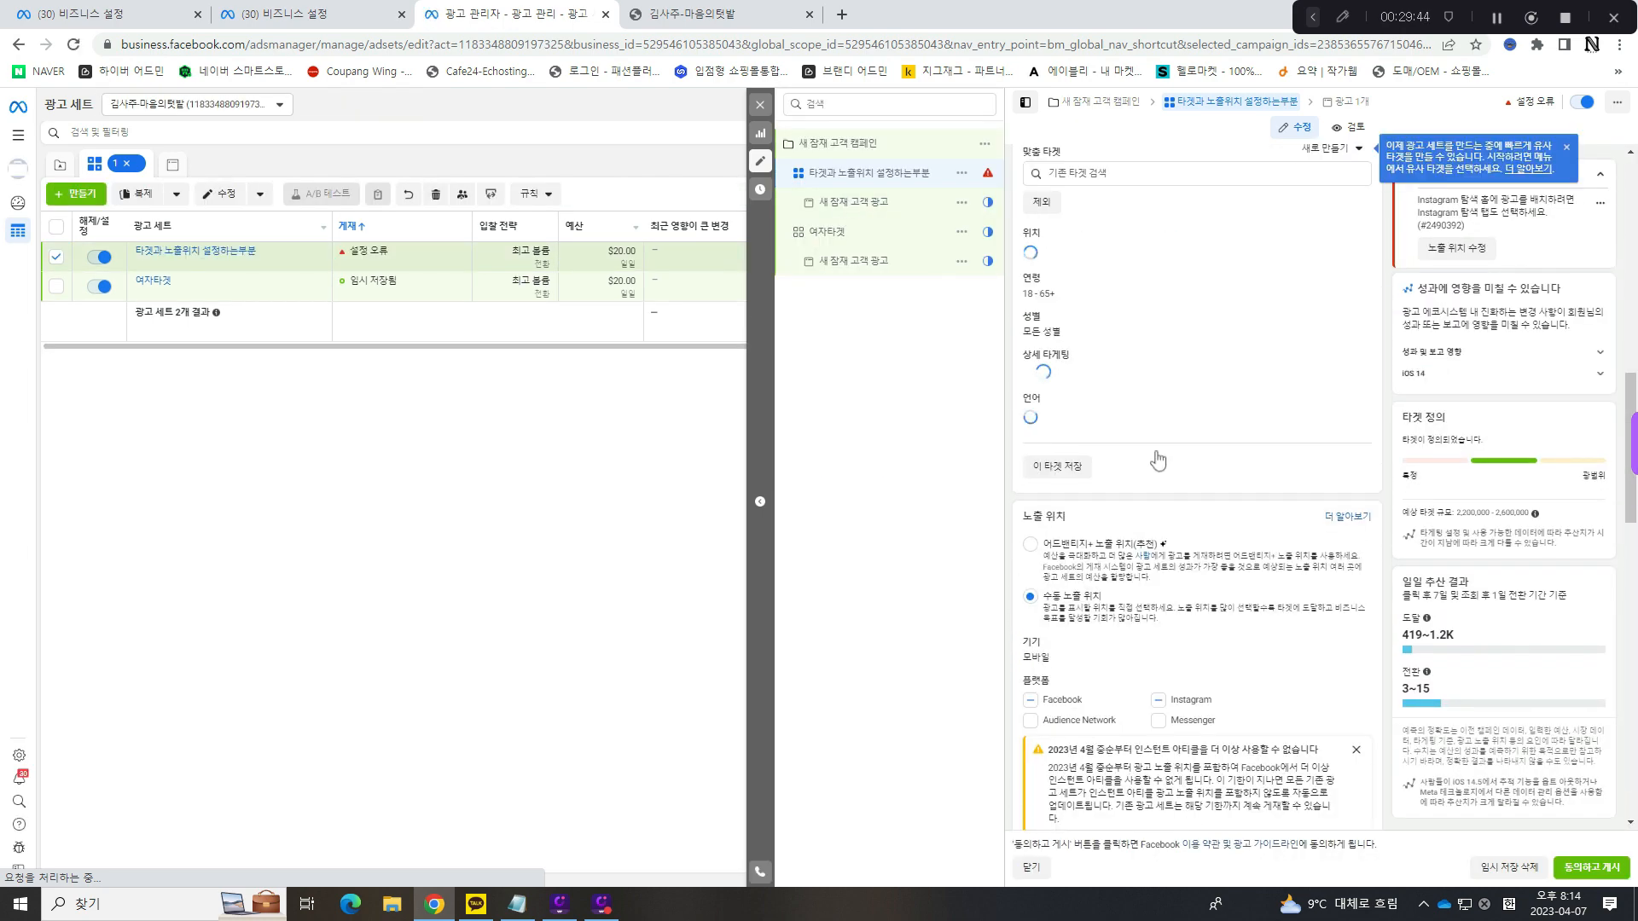
scroll(1157, 436, down, 7)
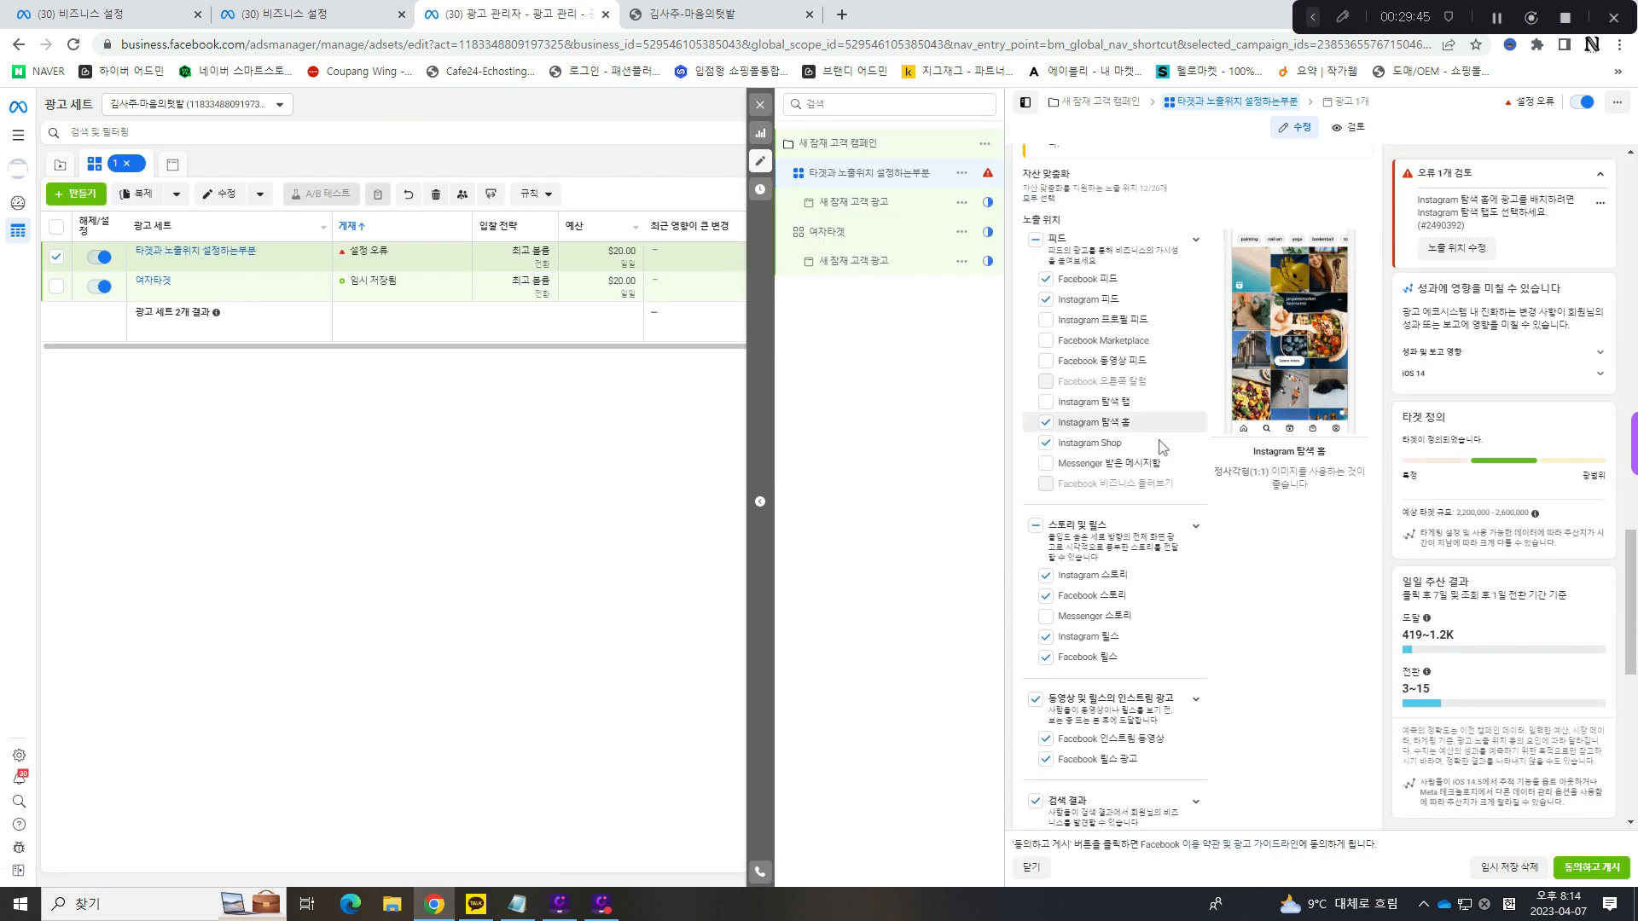
click(1046, 416)
click(1046, 435)
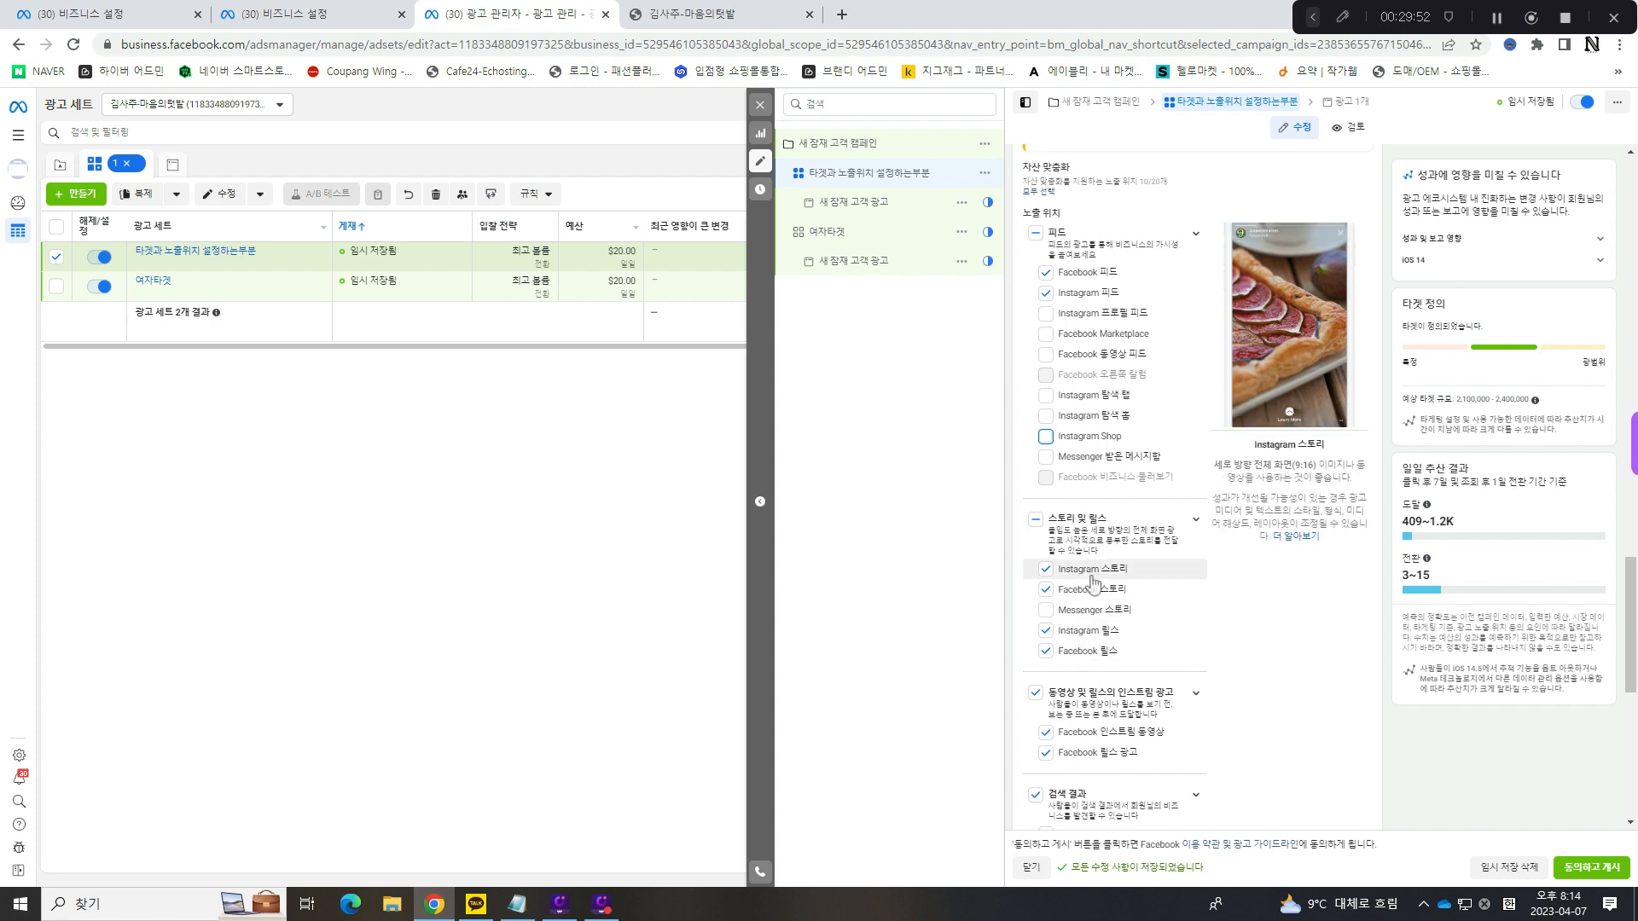
- Deselect the placement groups 동영상 및 릴스의 인스트림 광고, 검색 결과 and 아티클 내 for the ad set
scroll(1075, 597, down, 1)
click(1035, 606)
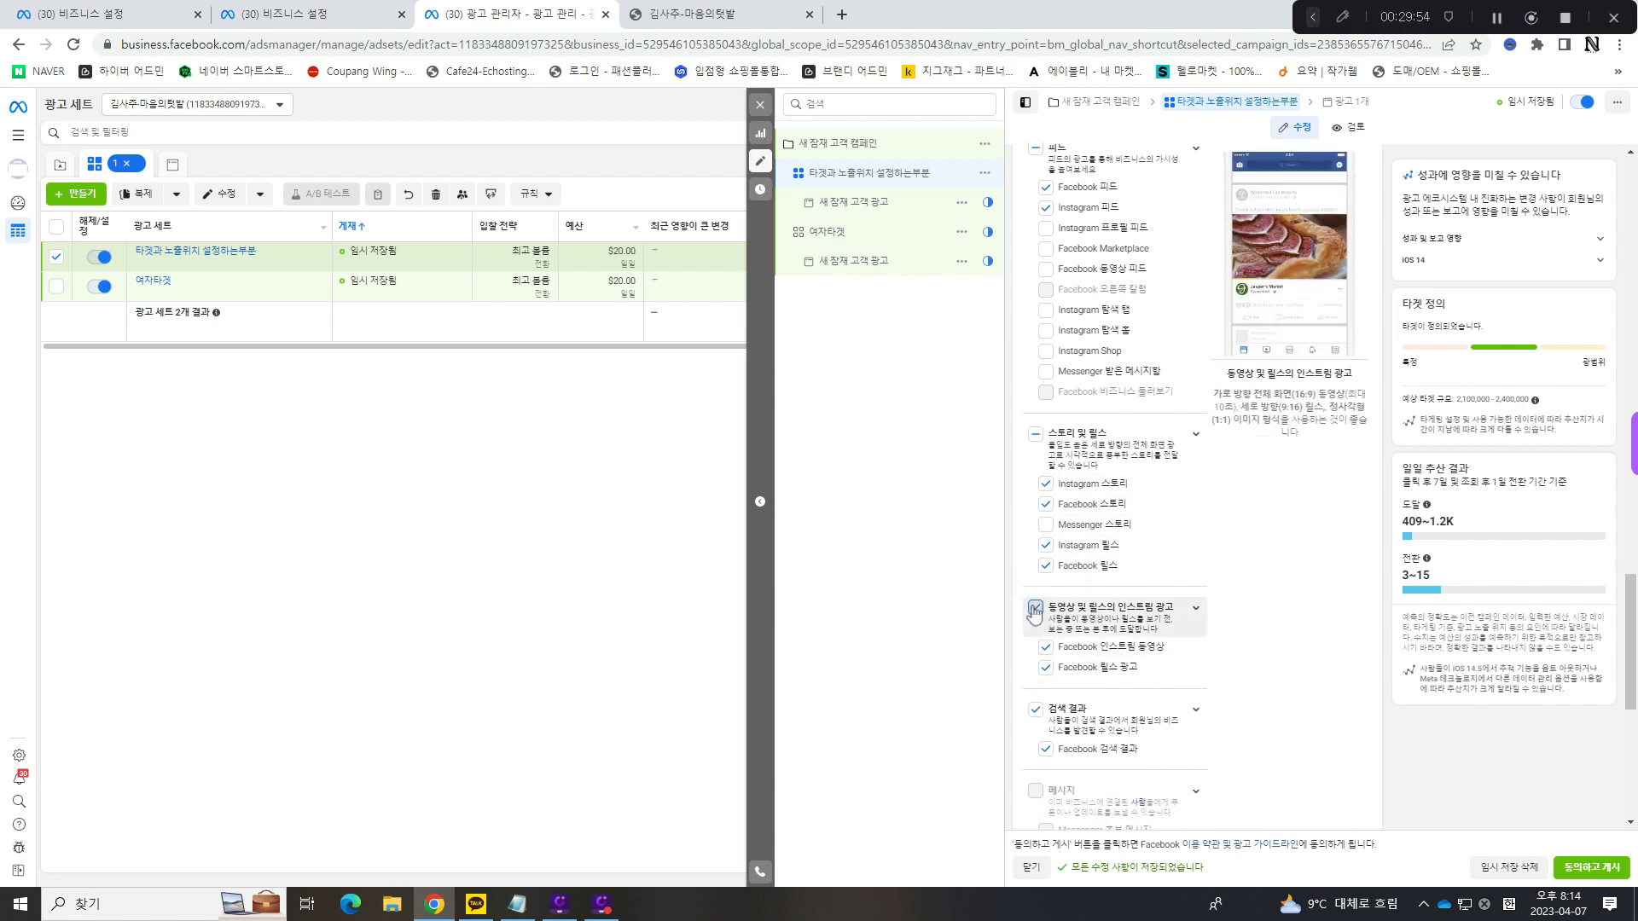
click(1044, 711)
scroll(1092, 683, down, 3)
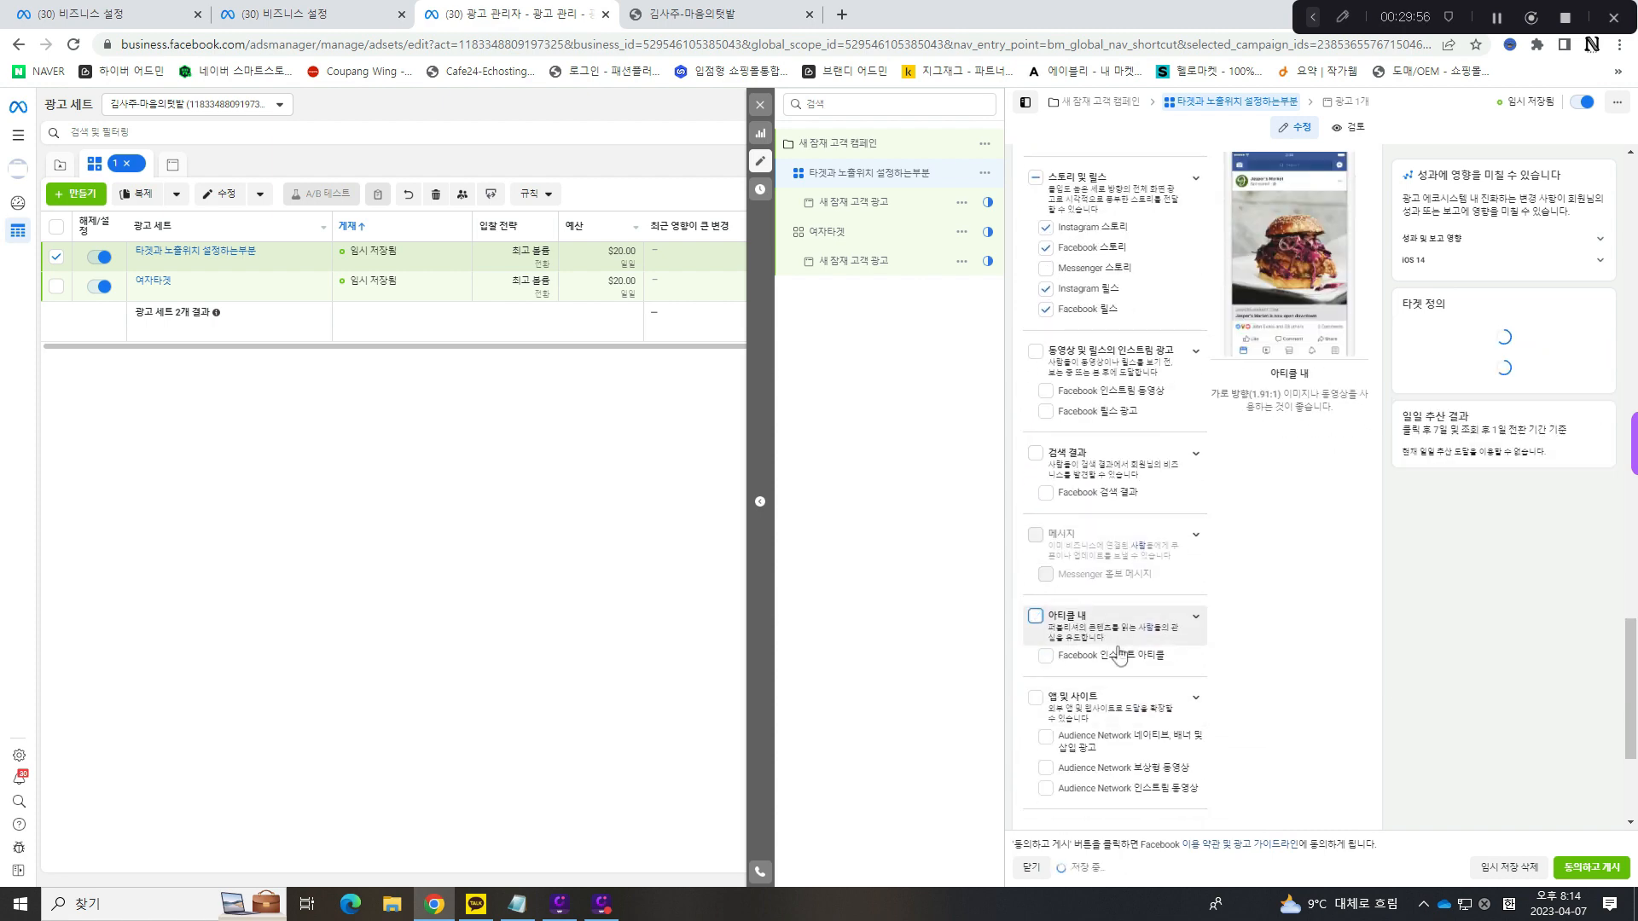
scroll(1119, 656, up, 5)
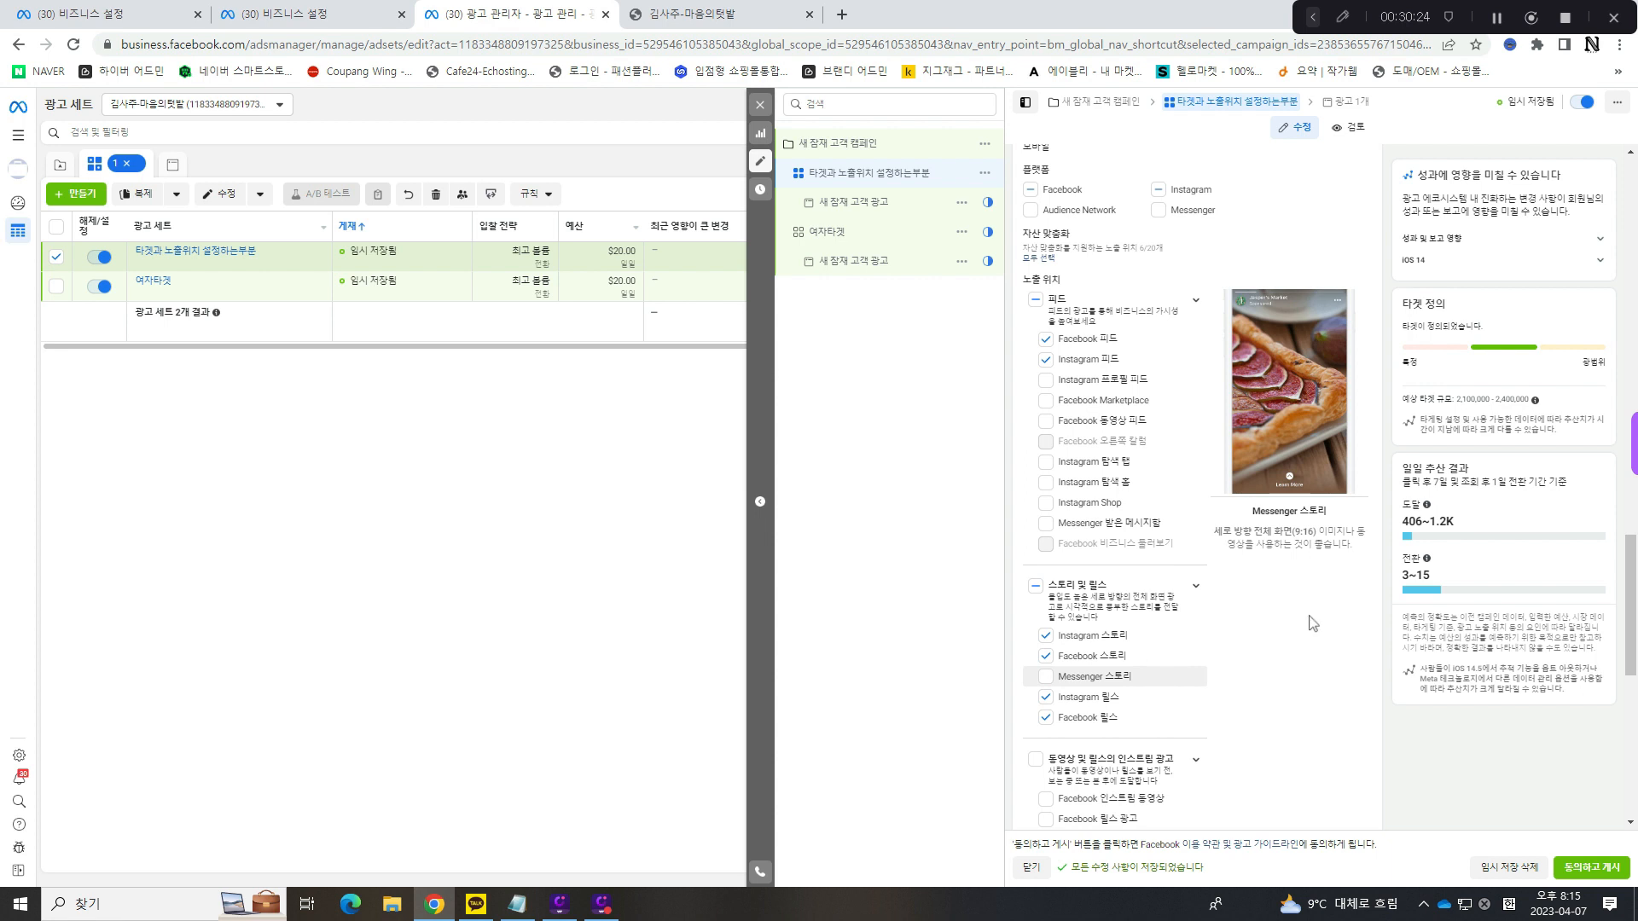
- Open the ad 새 잠재 고객 광고 under the edited ad set and review its 대표 계정, 광고 설정 and 광고 크리에이티브 sections
click(840, 207)
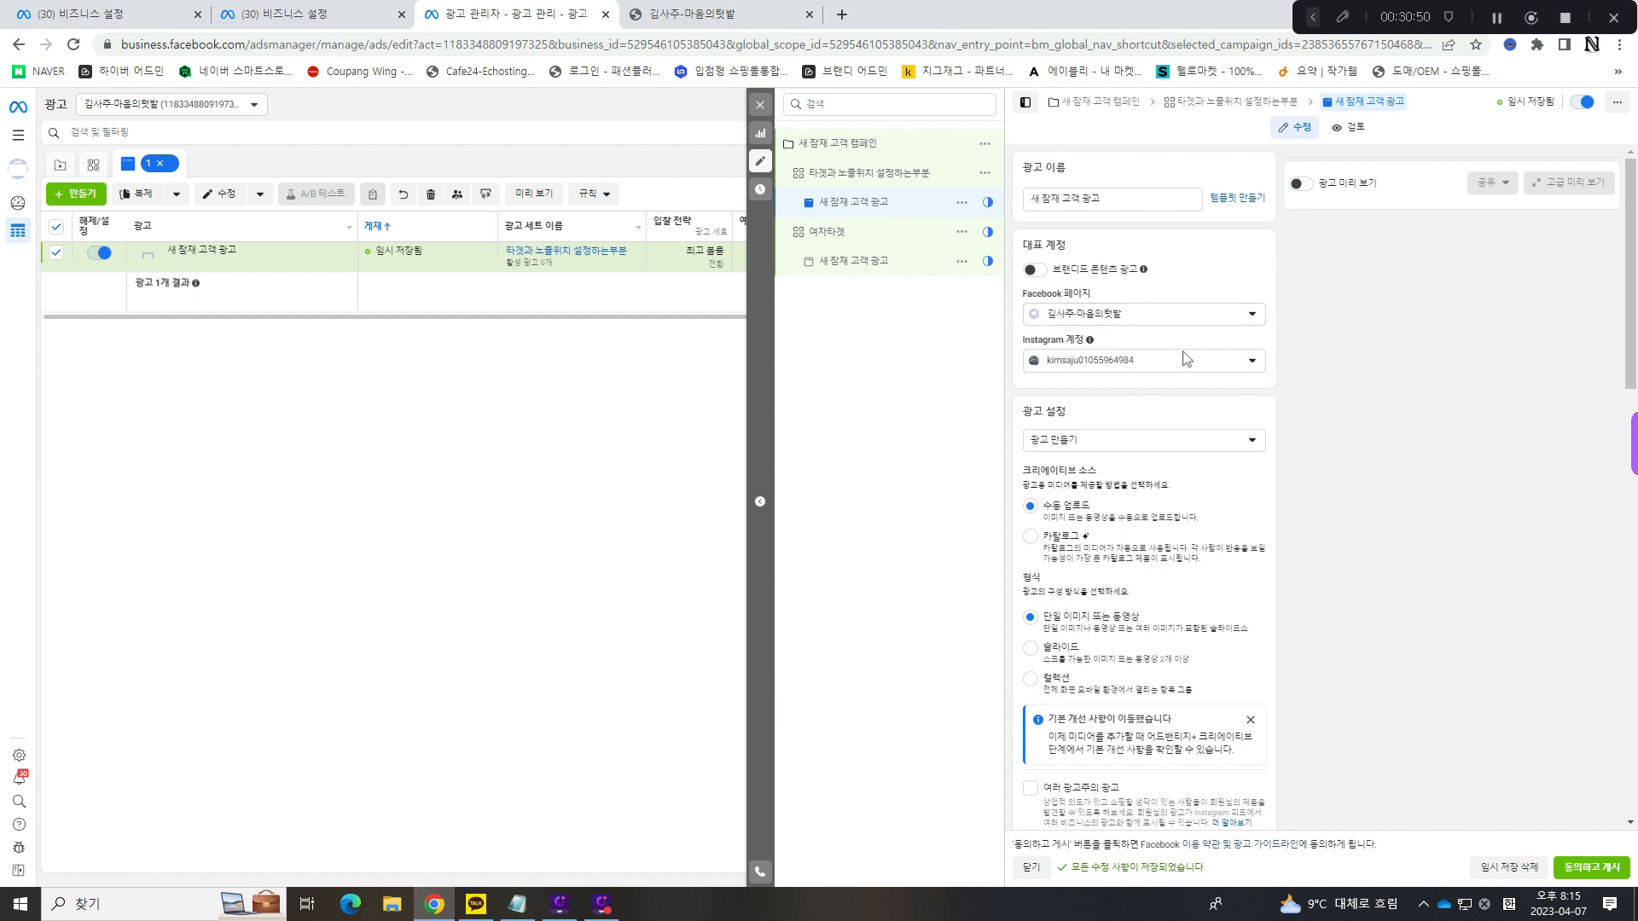
scroll(1206, 397, down, 2)
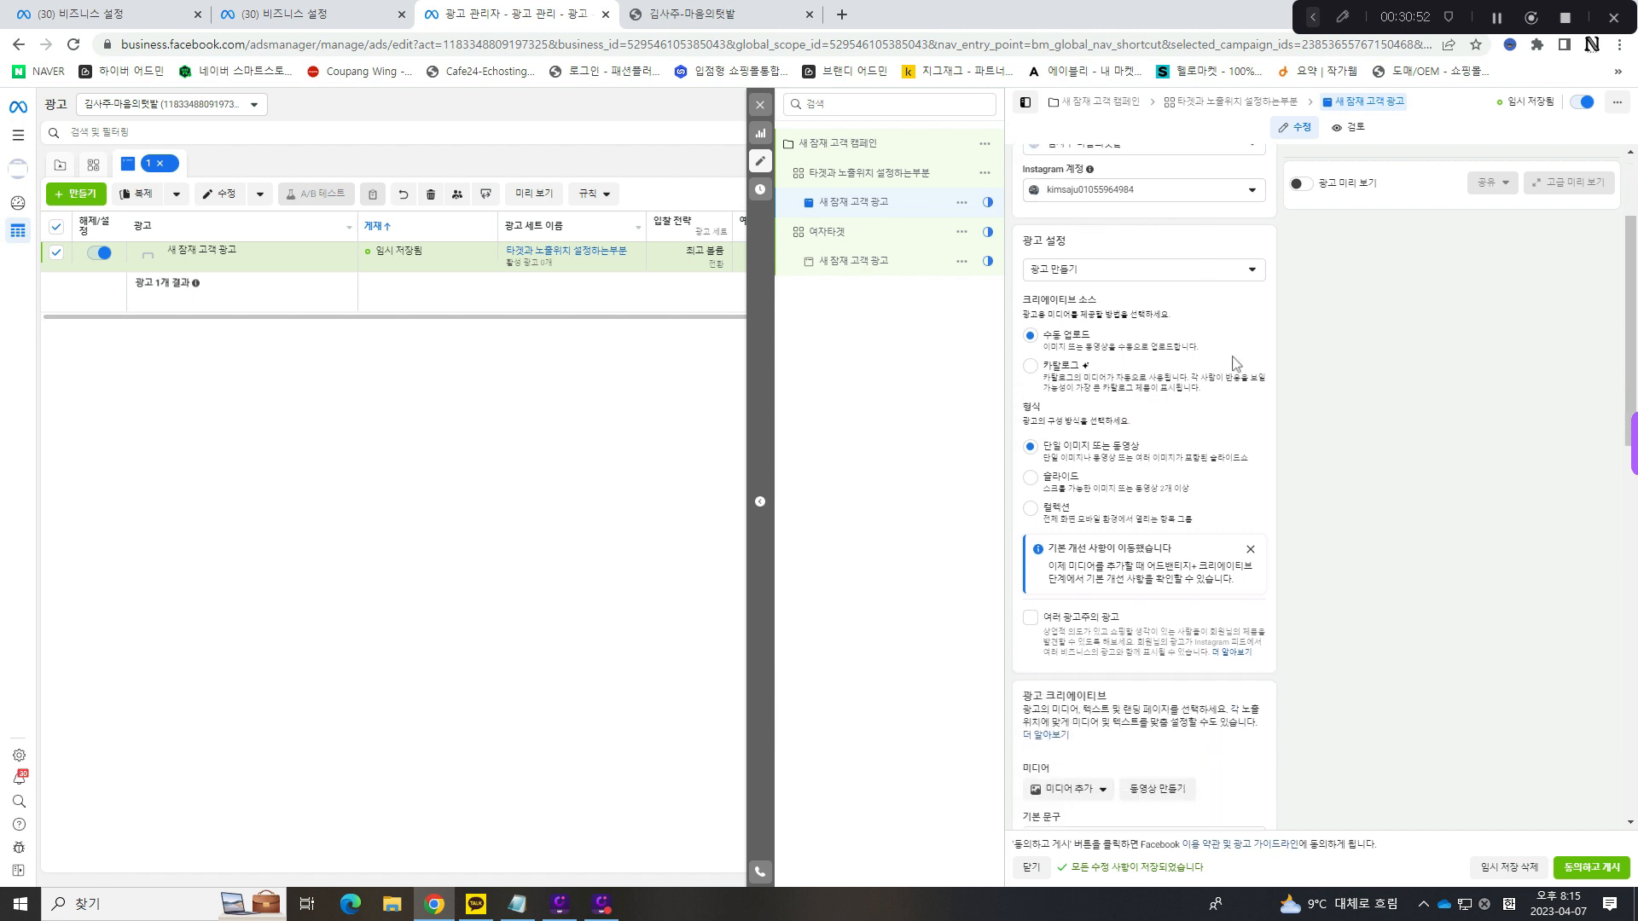
scroll(1234, 363, up, 2)
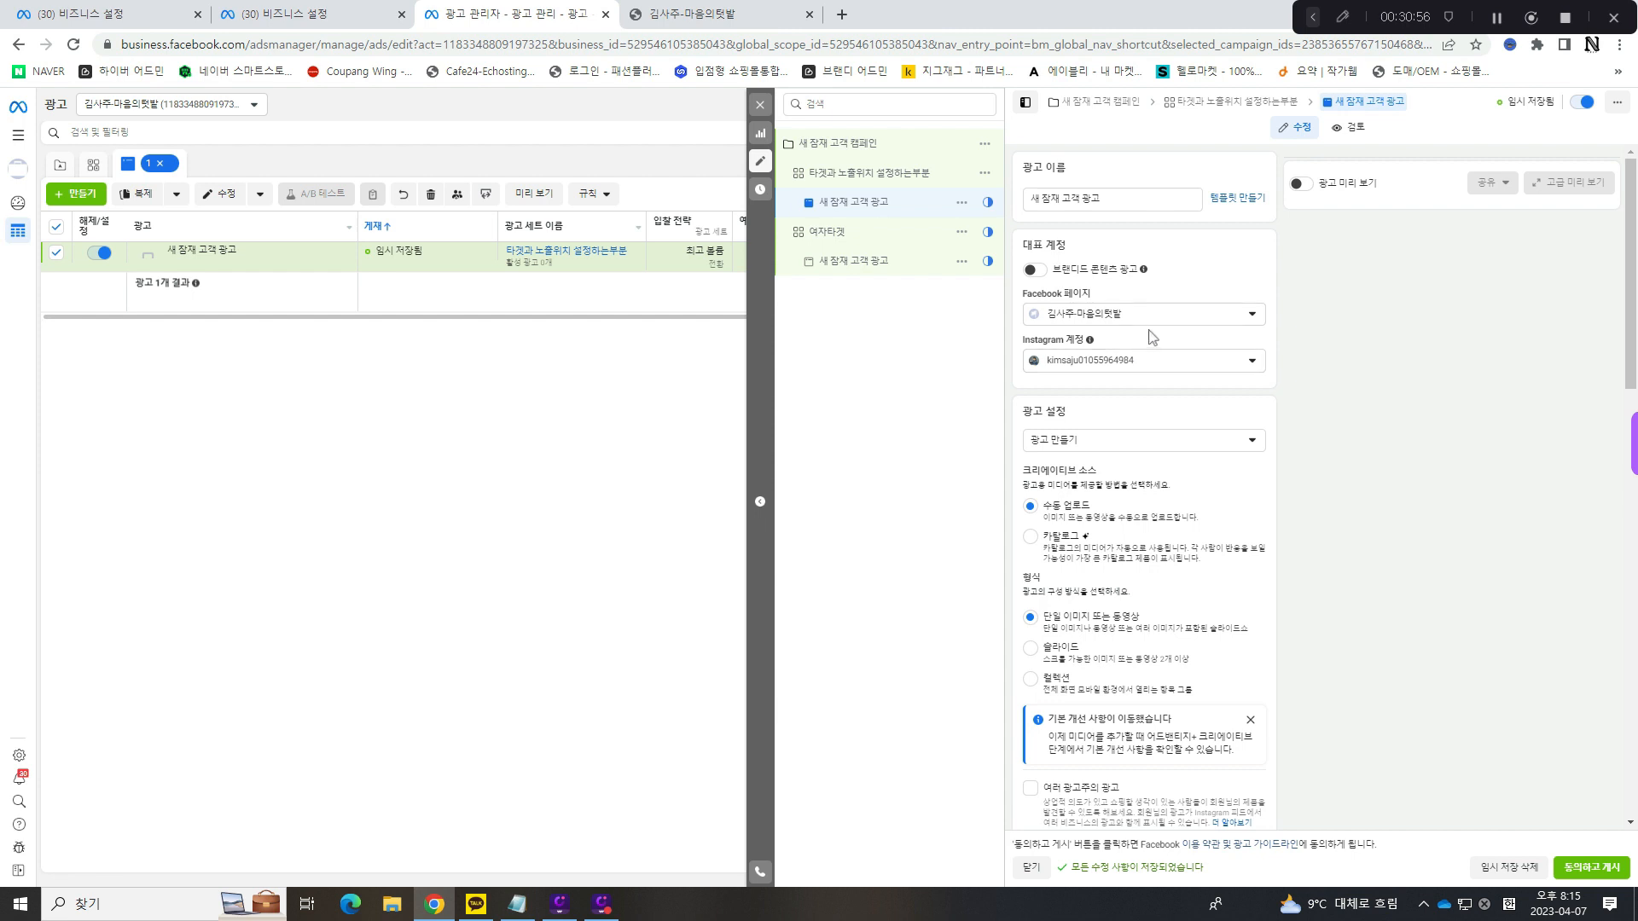
scroll(1149, 366, down, 2)
scroll(1149, 368, down, 1)
scroll(1155, 330, up, 1)
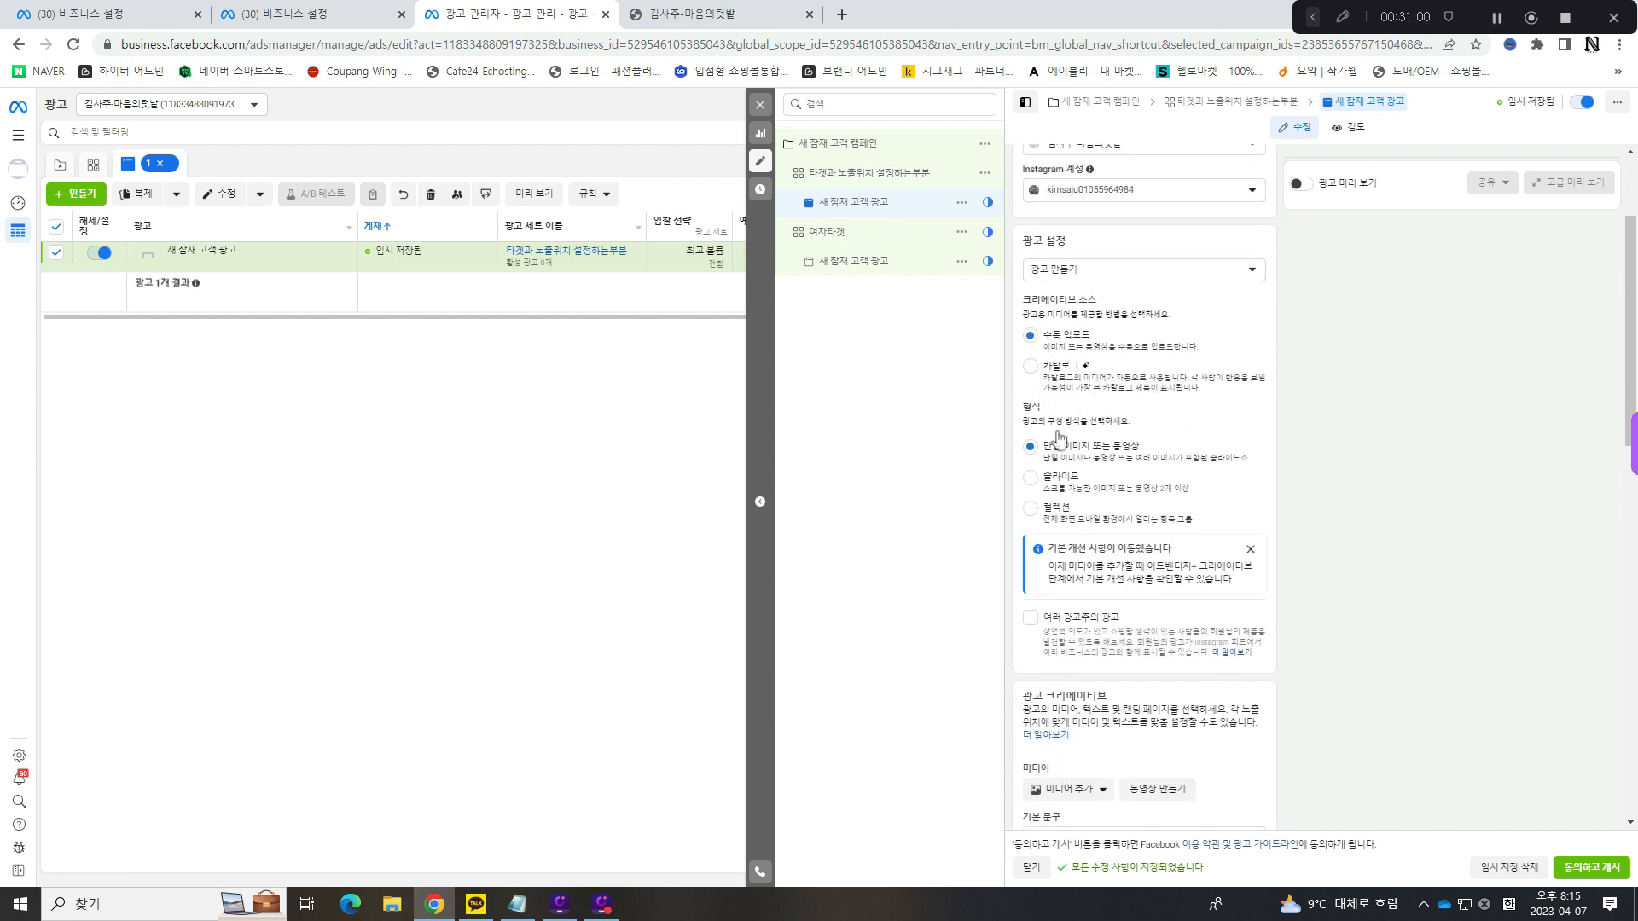
scroll(1058, 438, down, 1)
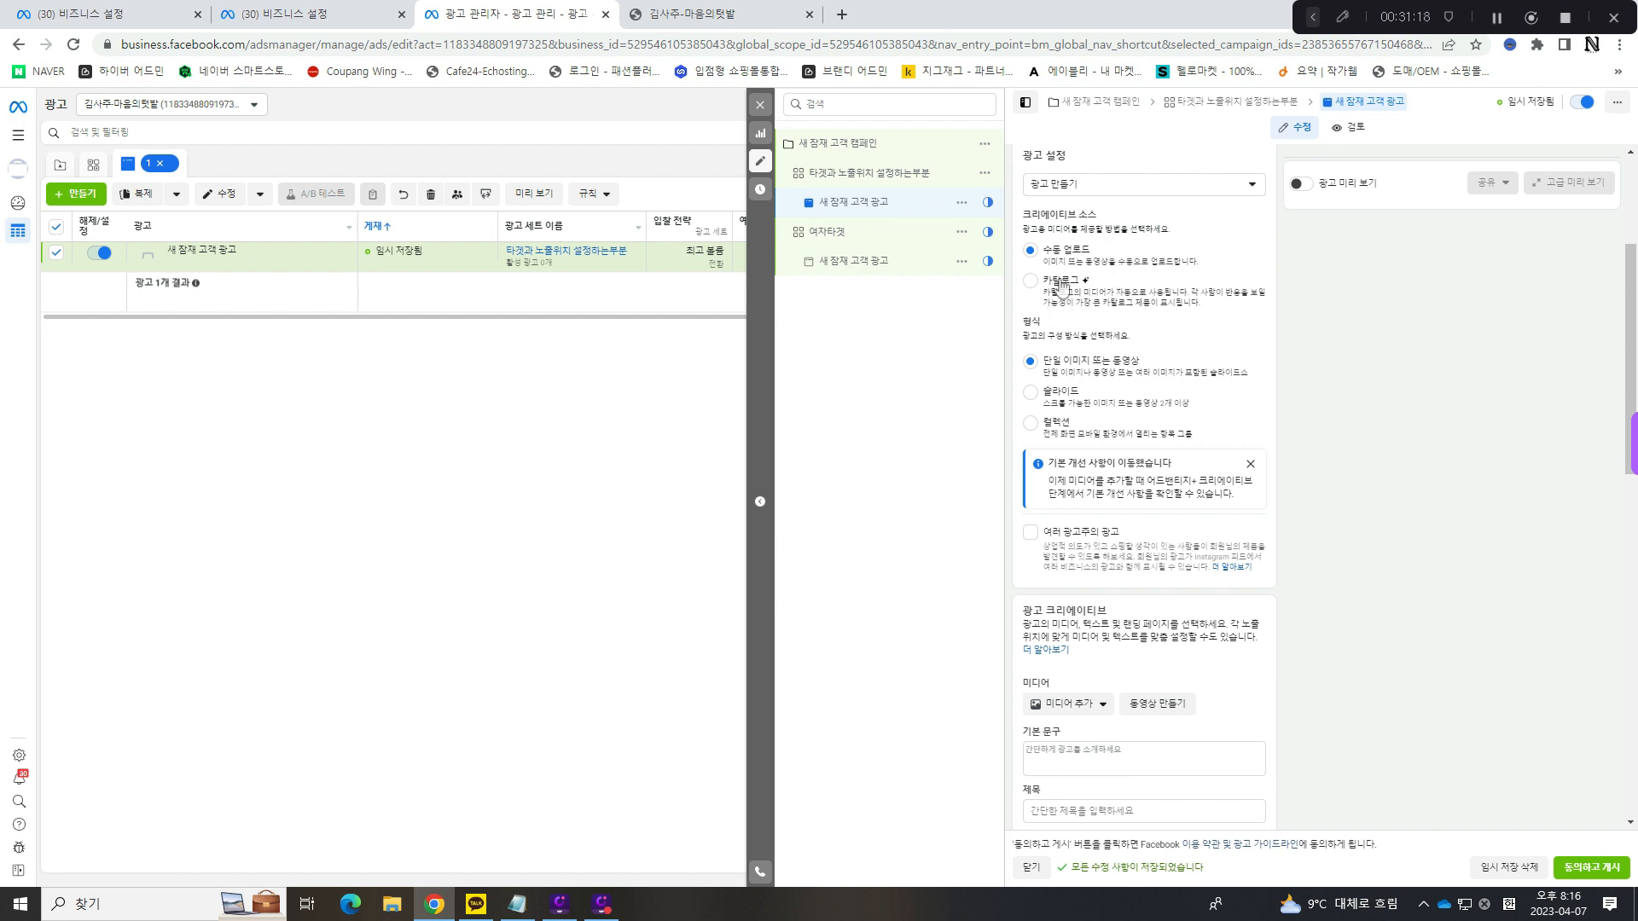
- Turn on 광고 미리 보기 for the ad 새 잠재 고객 광고
mouse_move(1083, 282)
mouse_move(1058, 316)
click(1311, 187)
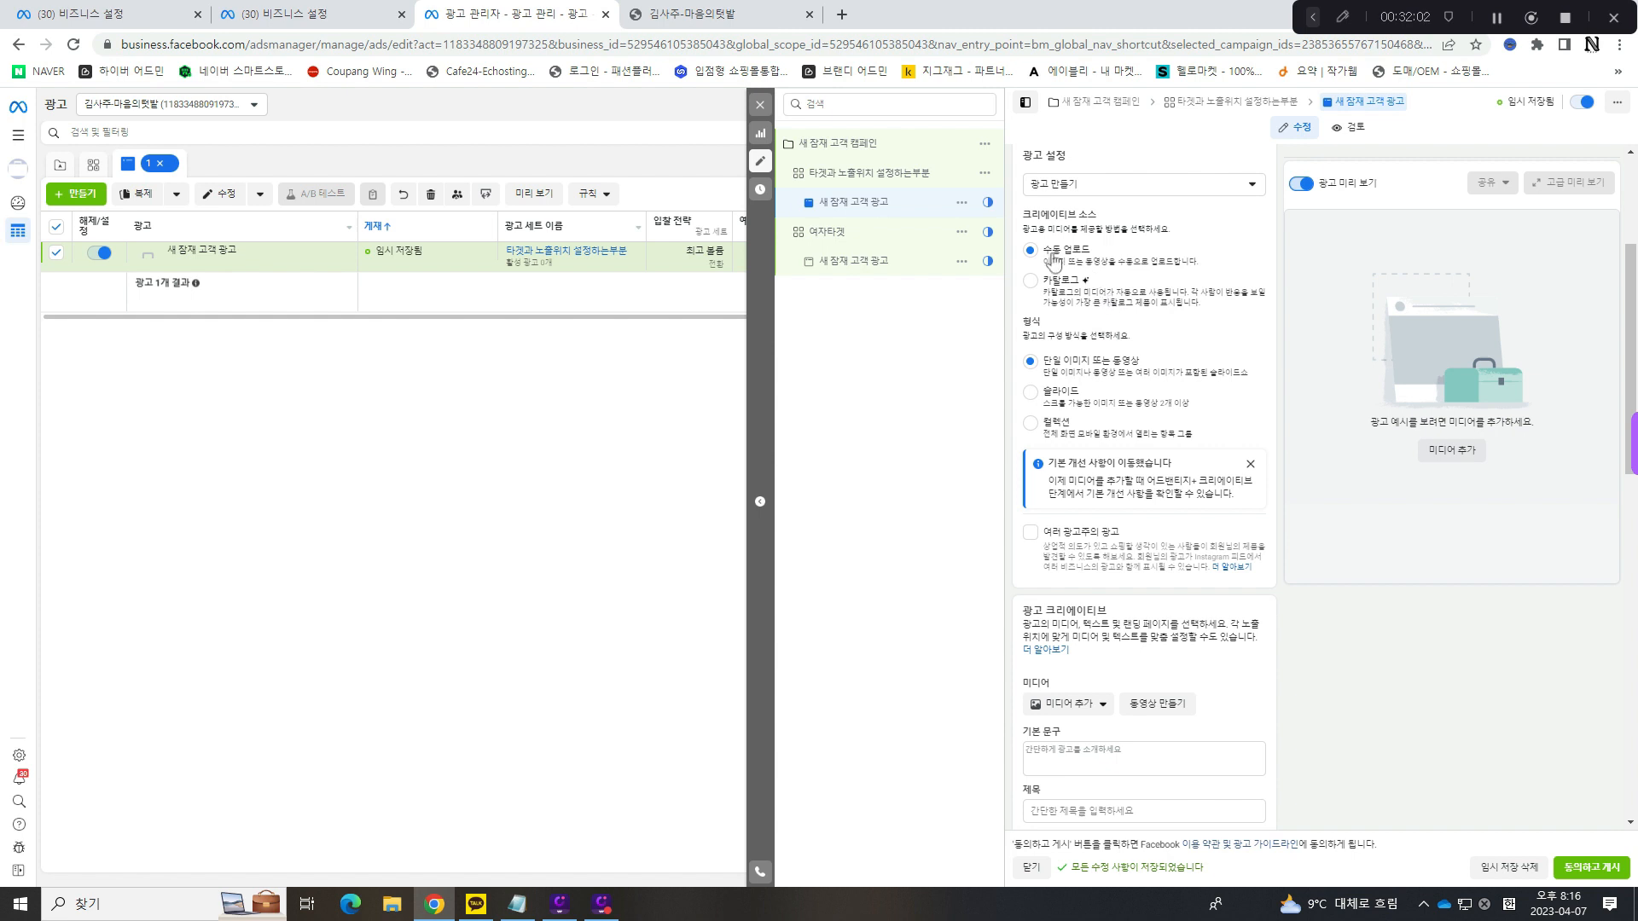
- Try the ad formats 슬라이드 and 컬렉션, return to 단일 이미지 또는 동영상, and leave 여러 광고주의 광고 deselected
scroll(1089, 258, down, 1)
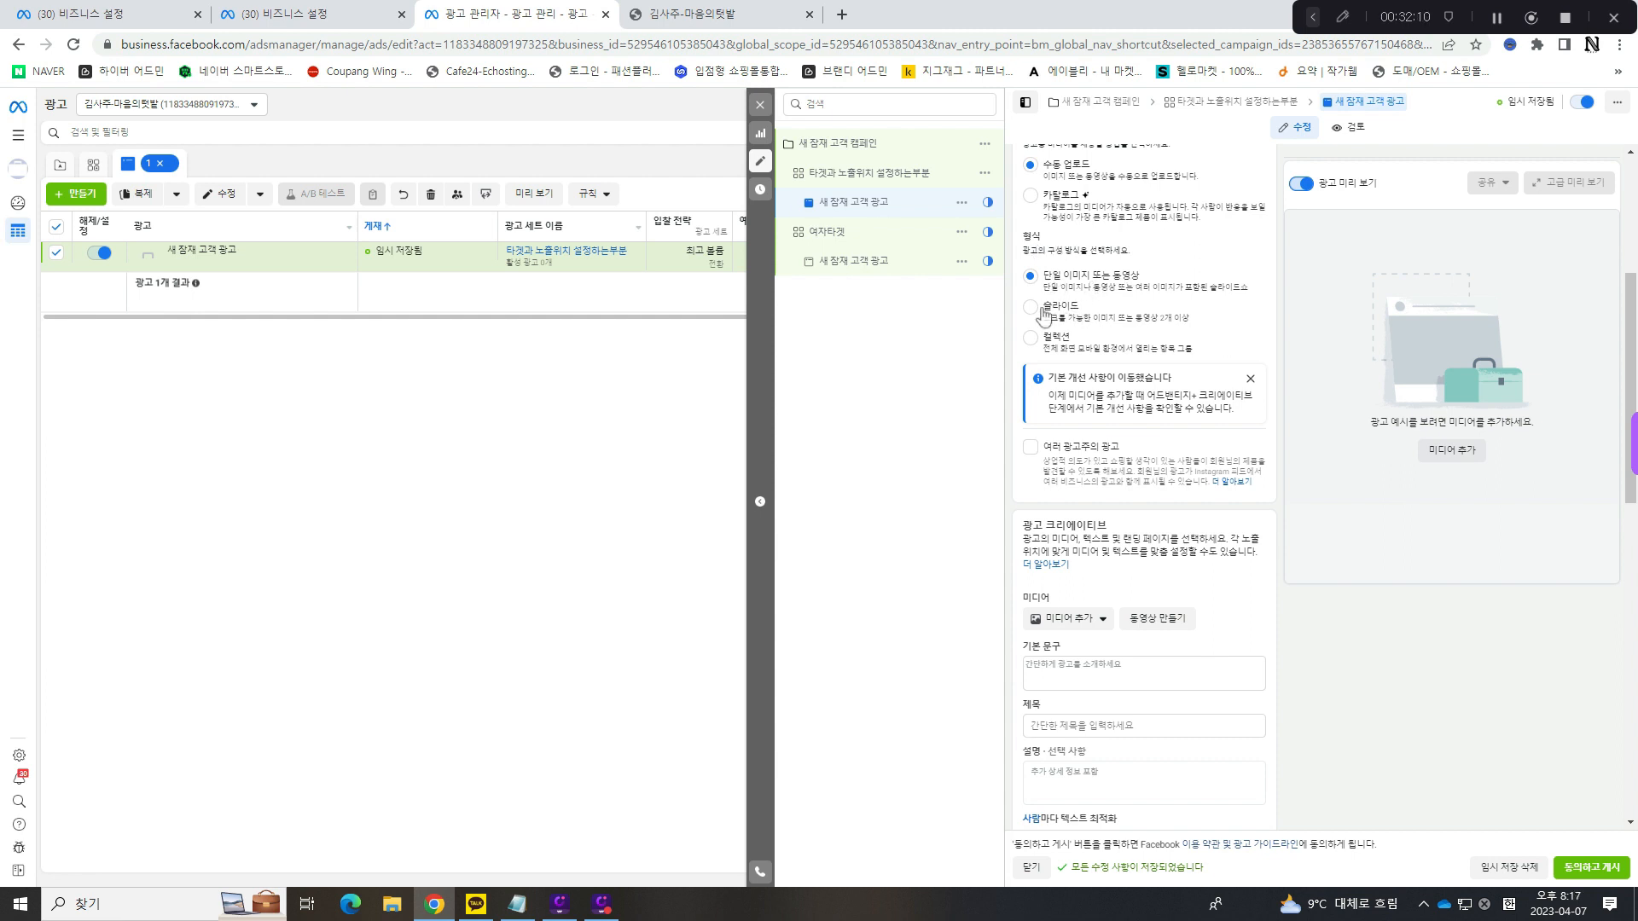
click(1031, 307)
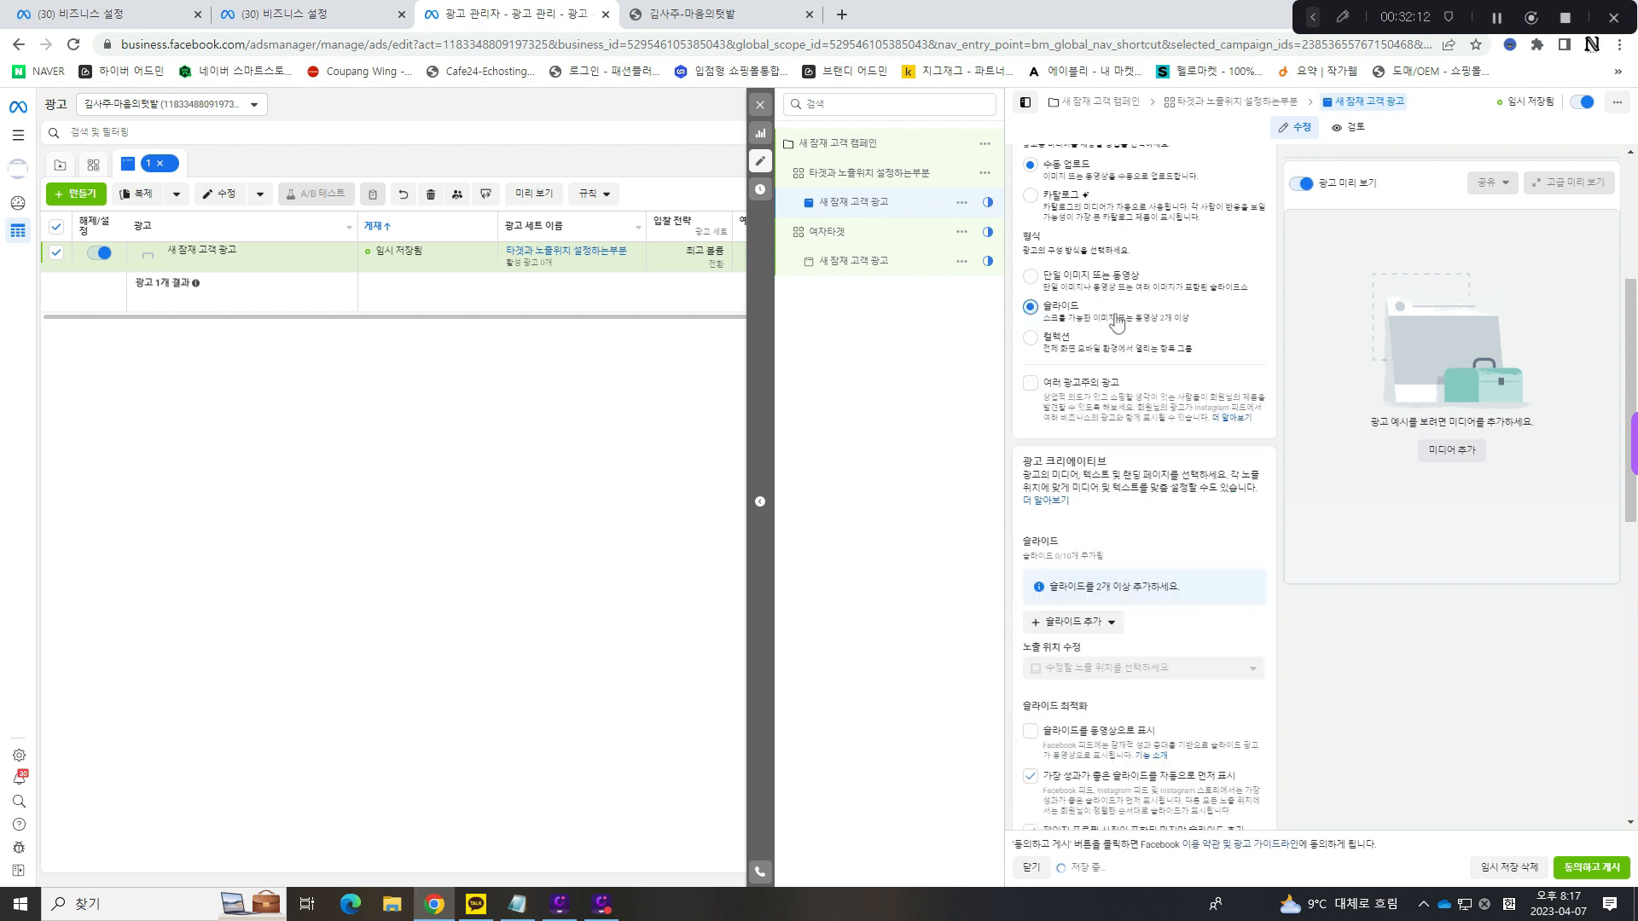
click(1030, 338)
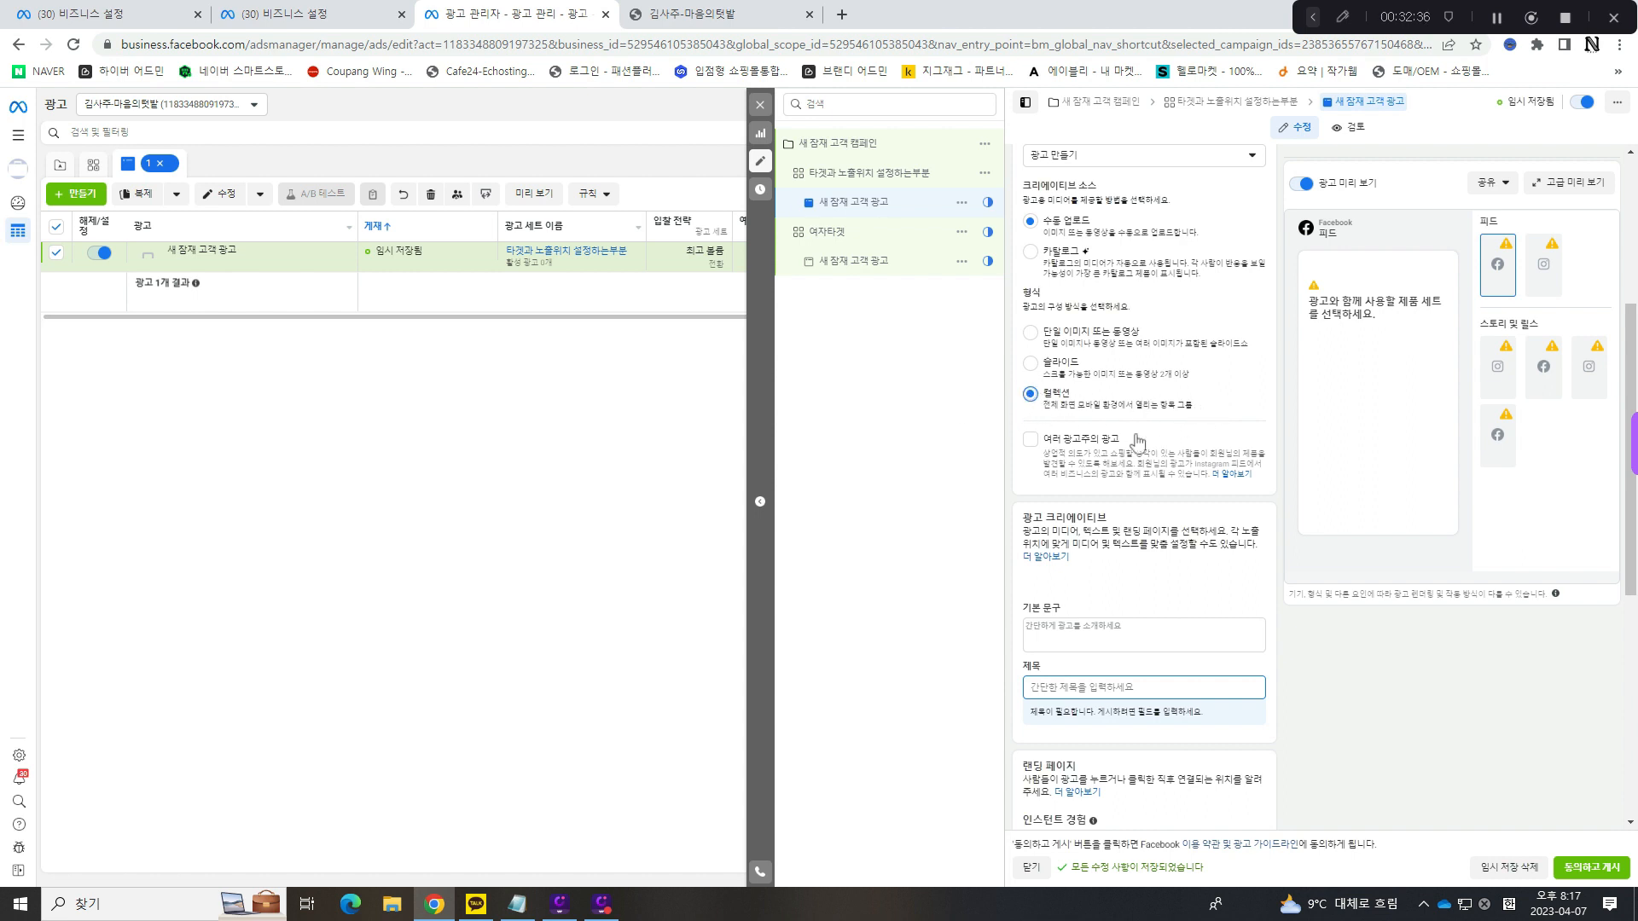
click(1031, 333)
scroll(1169, 339, down, 1)
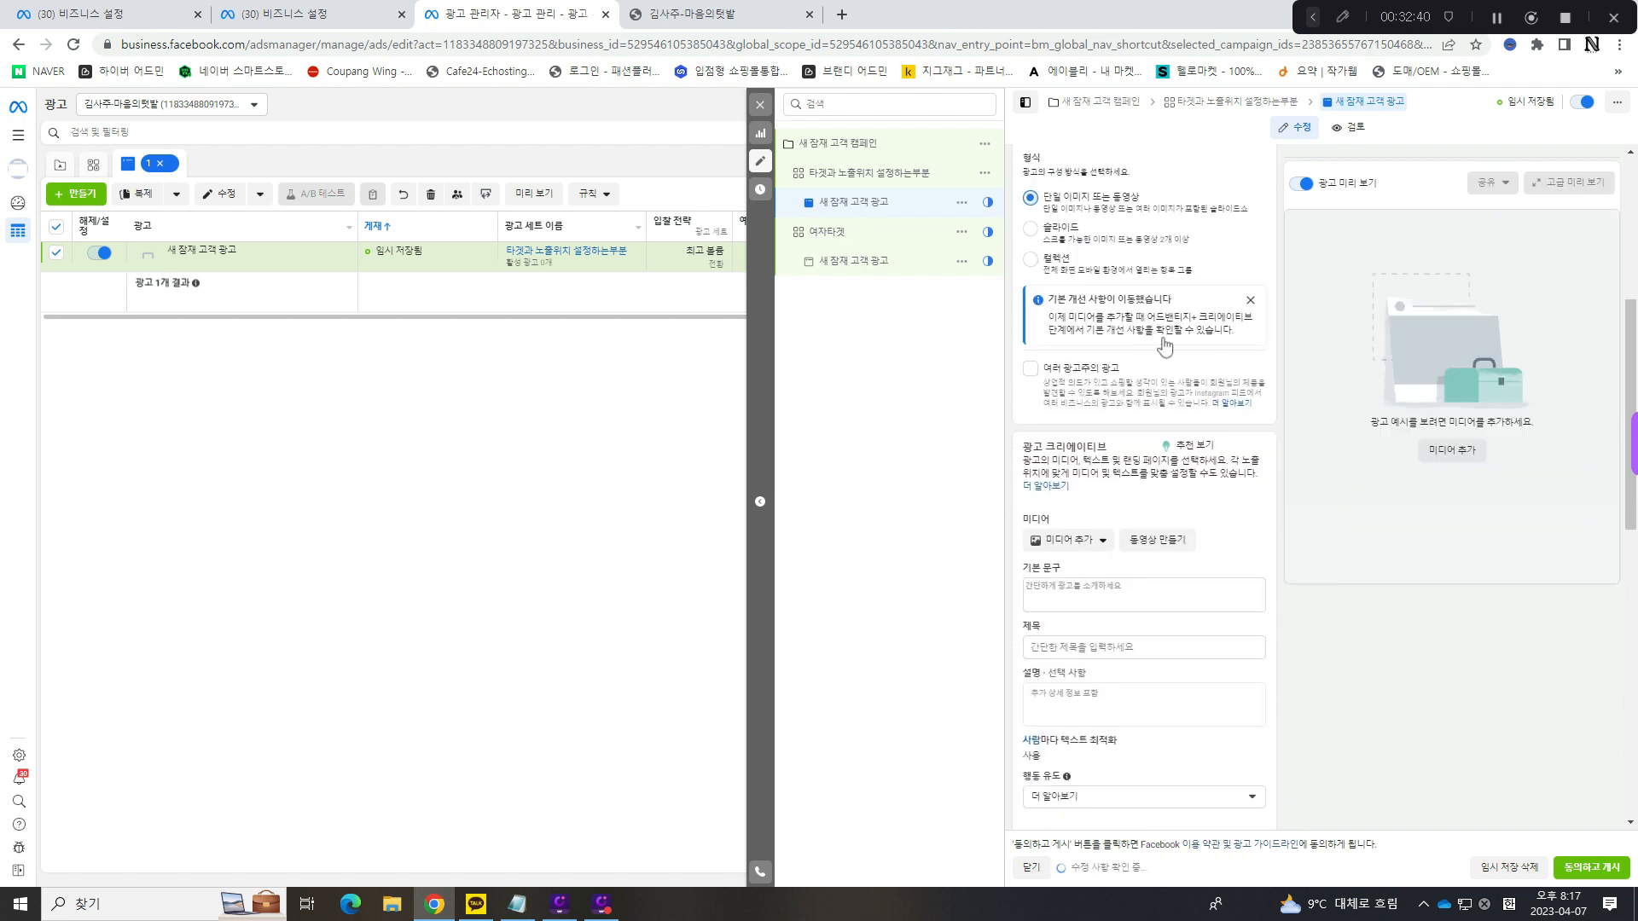
click(1031, 222)
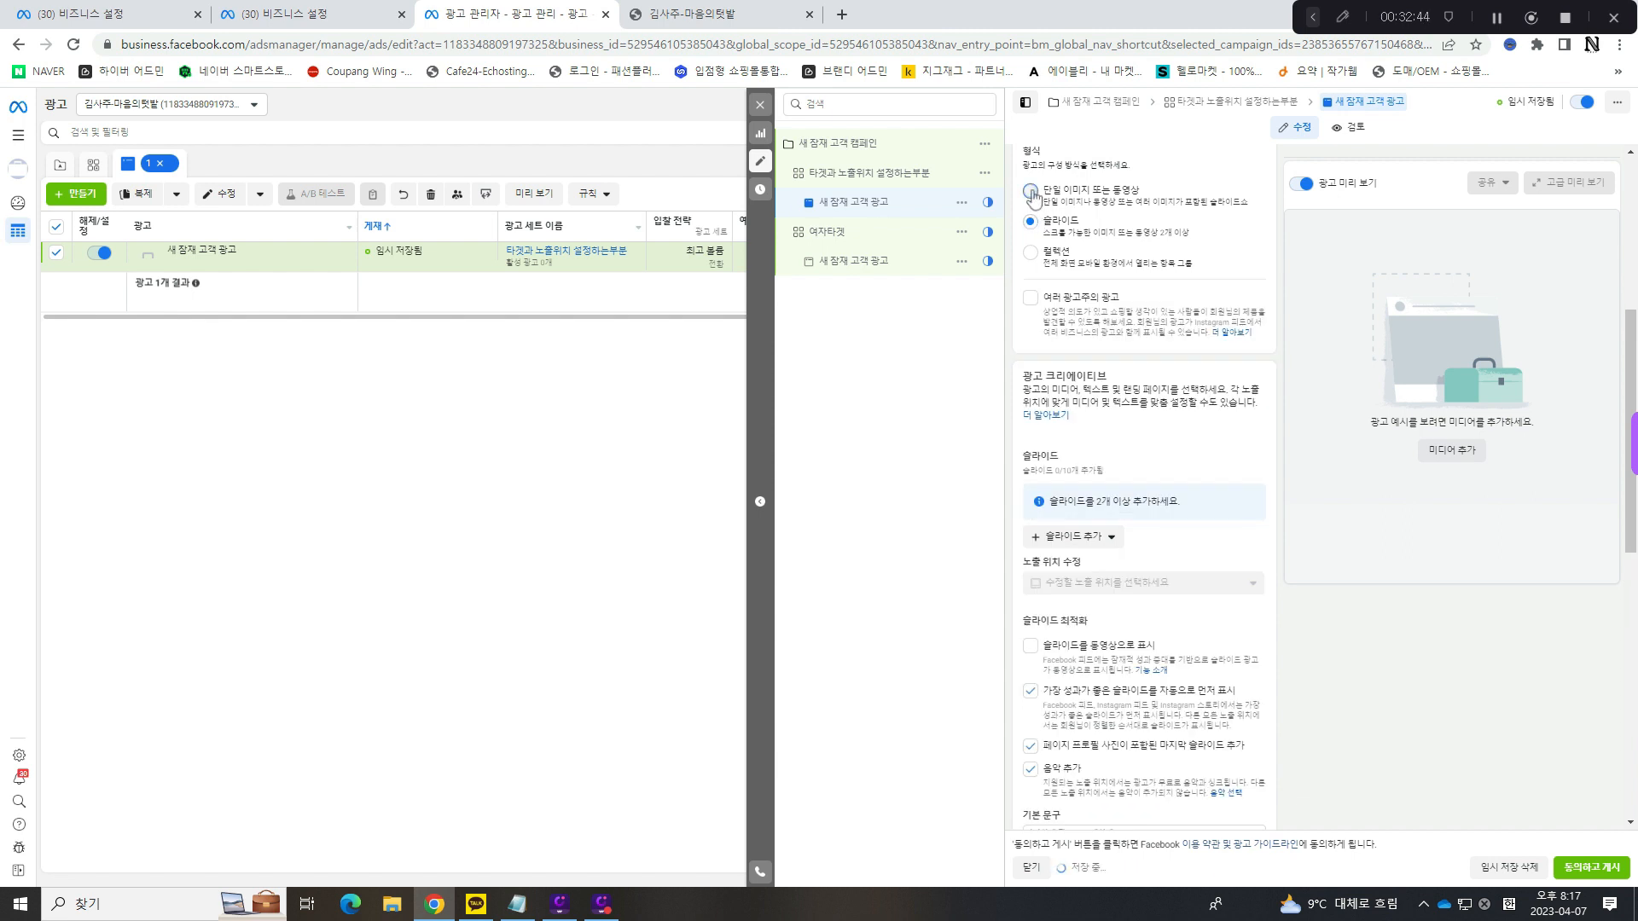
click(1033, 193)
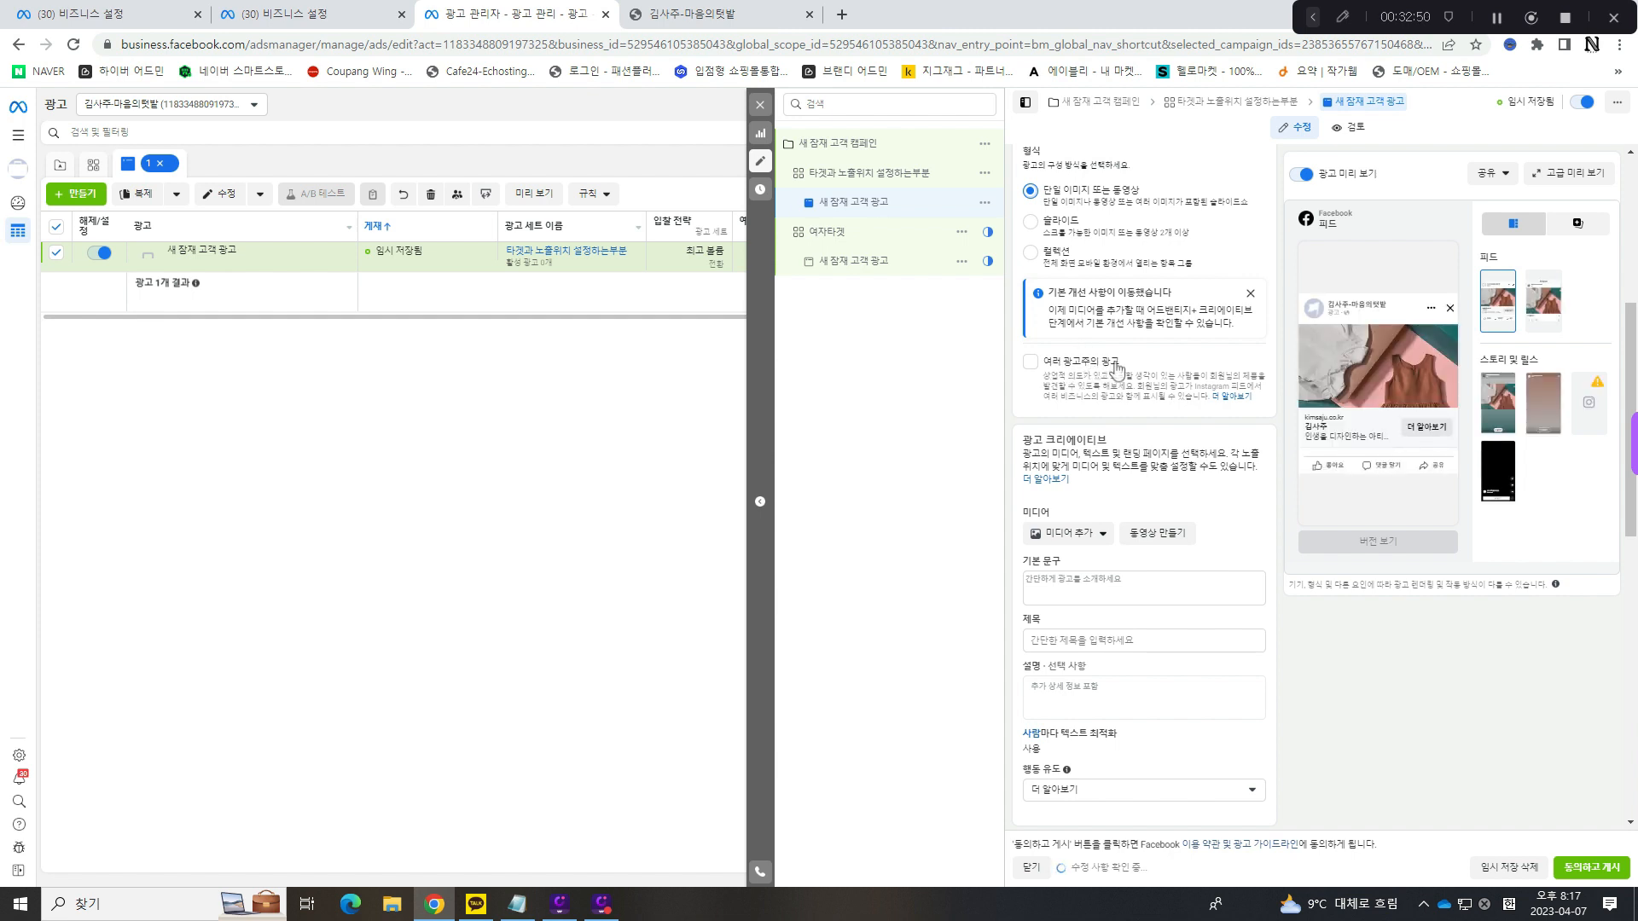
click(1032, 364)
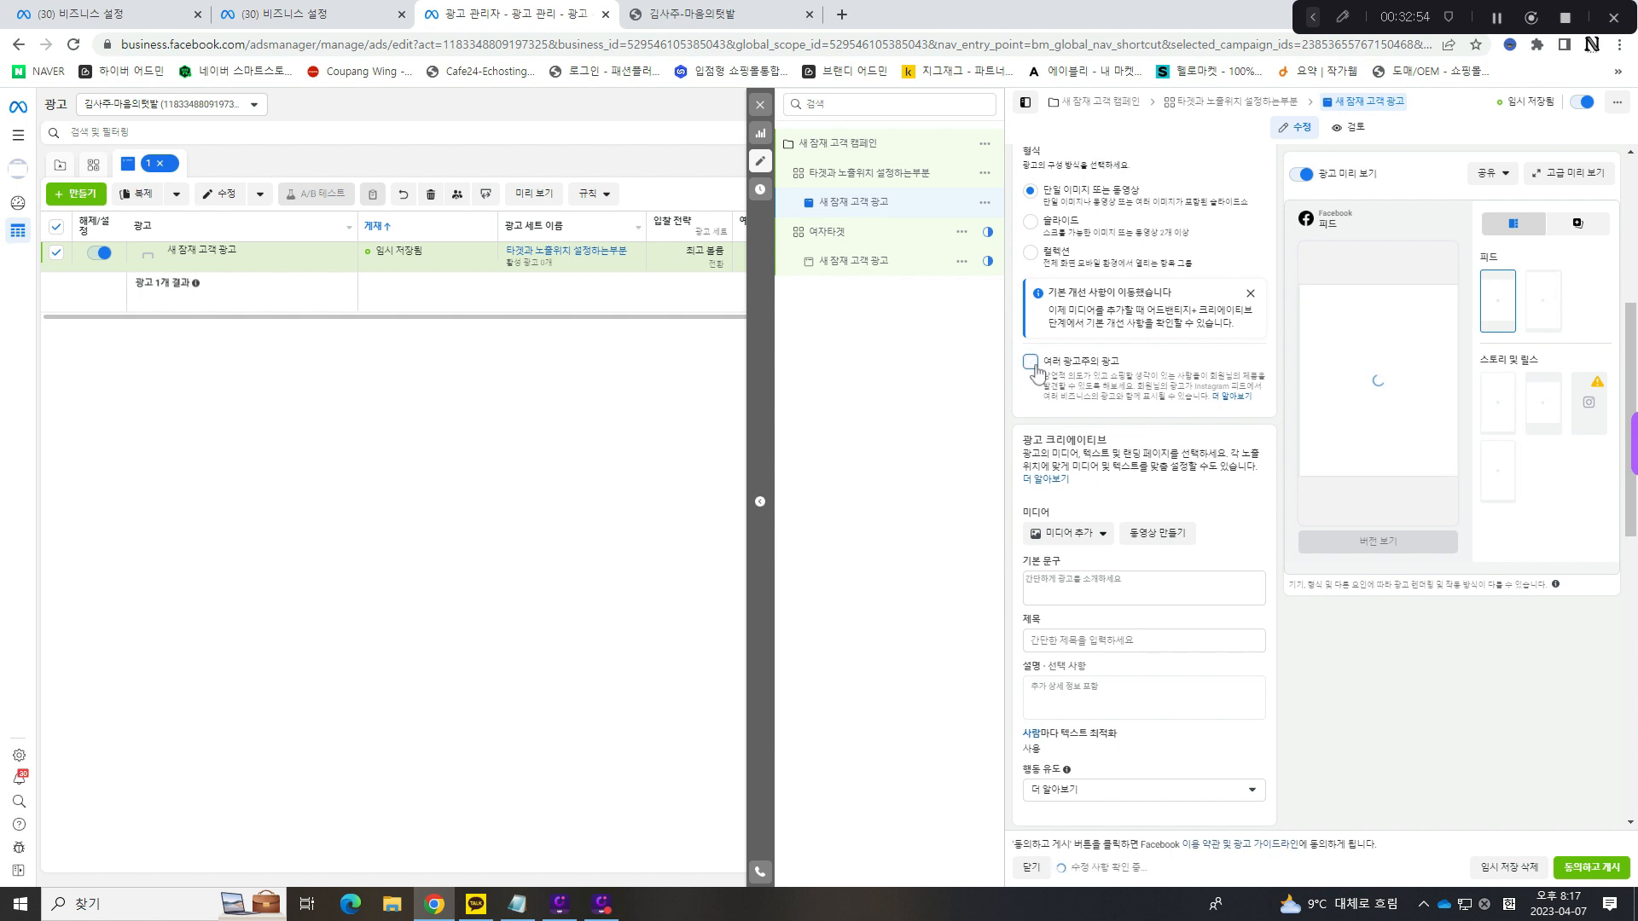
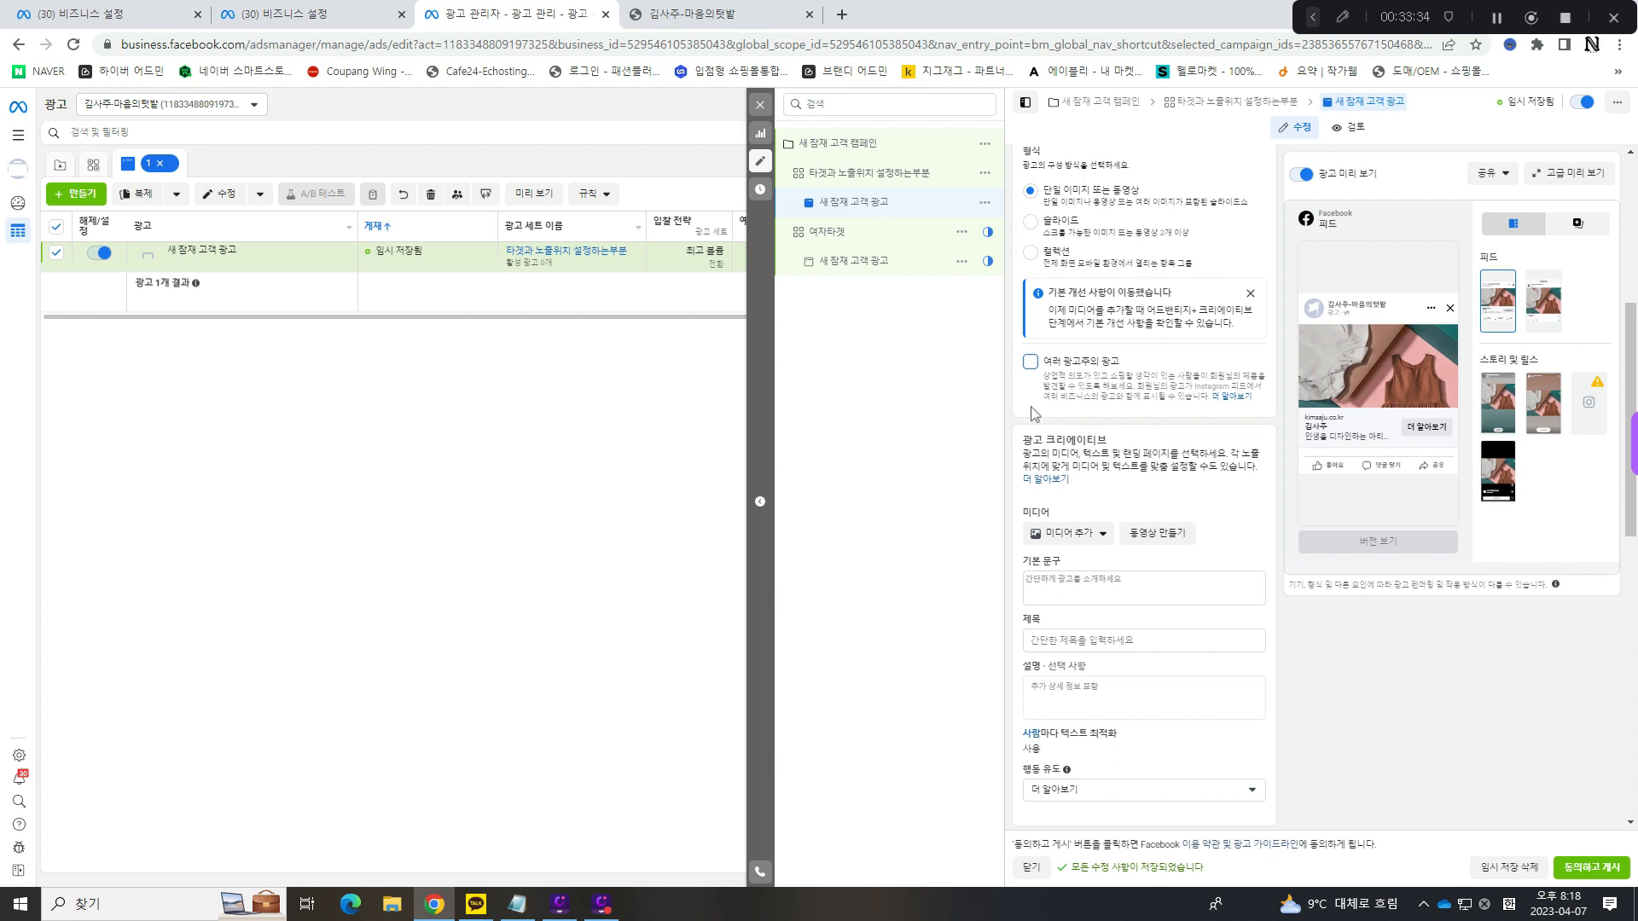
- Enable 여러 광고주의 광고 and choose the first 1411 × 1058 KakaoTalk account image as the ad's media
click(1031, 363)
click(1031, 362)
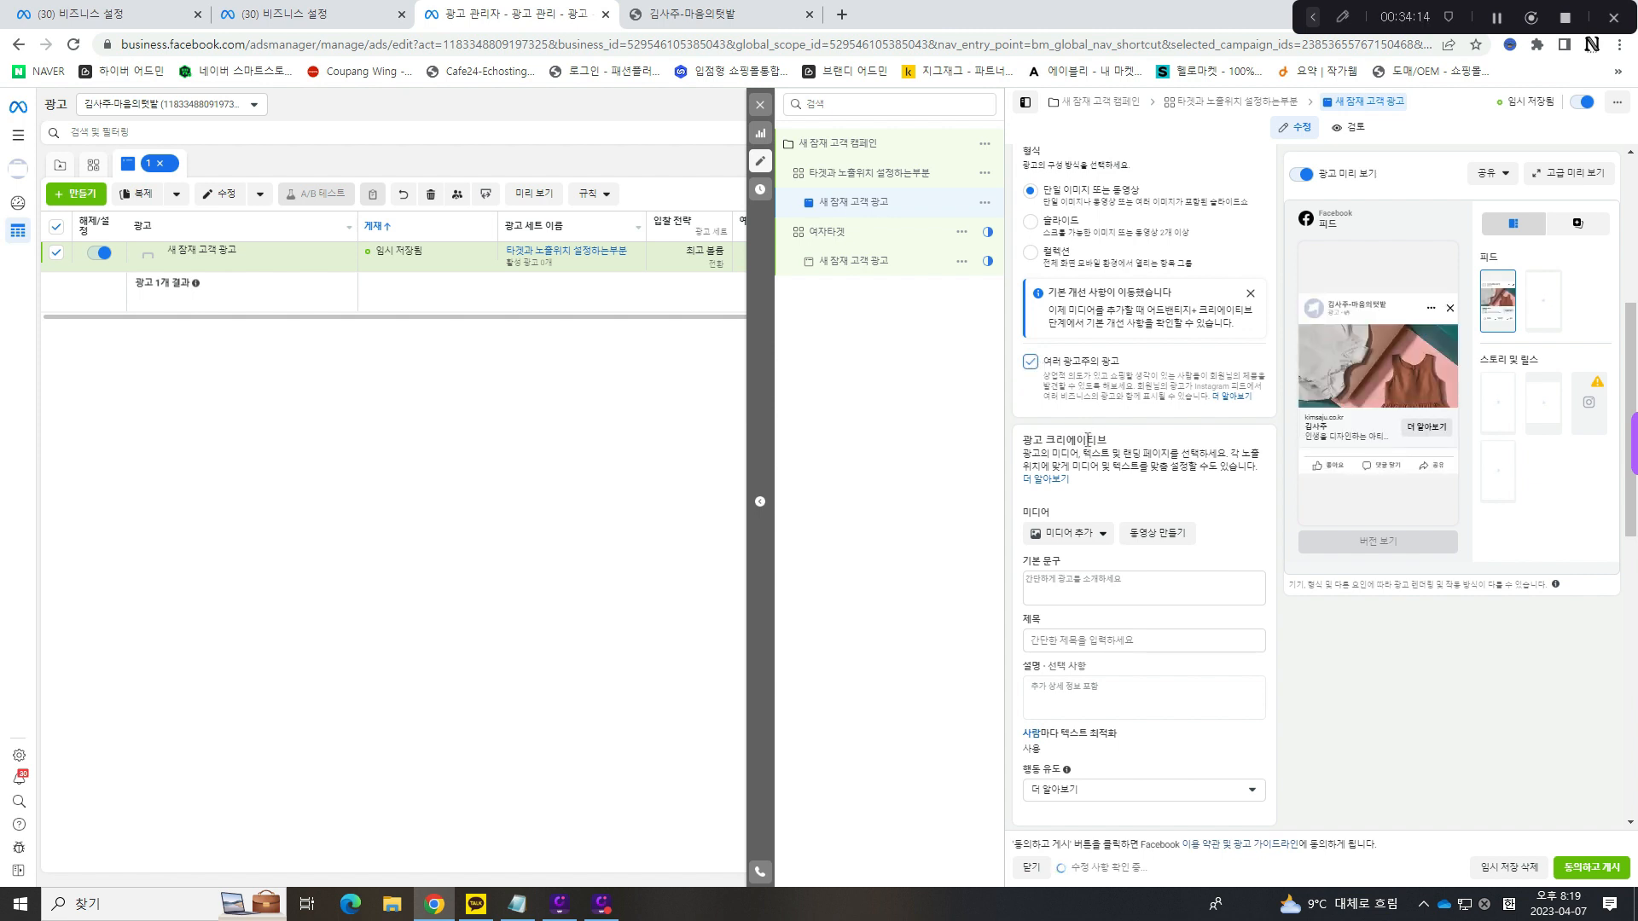
scroll(1090, 444, down, 2)
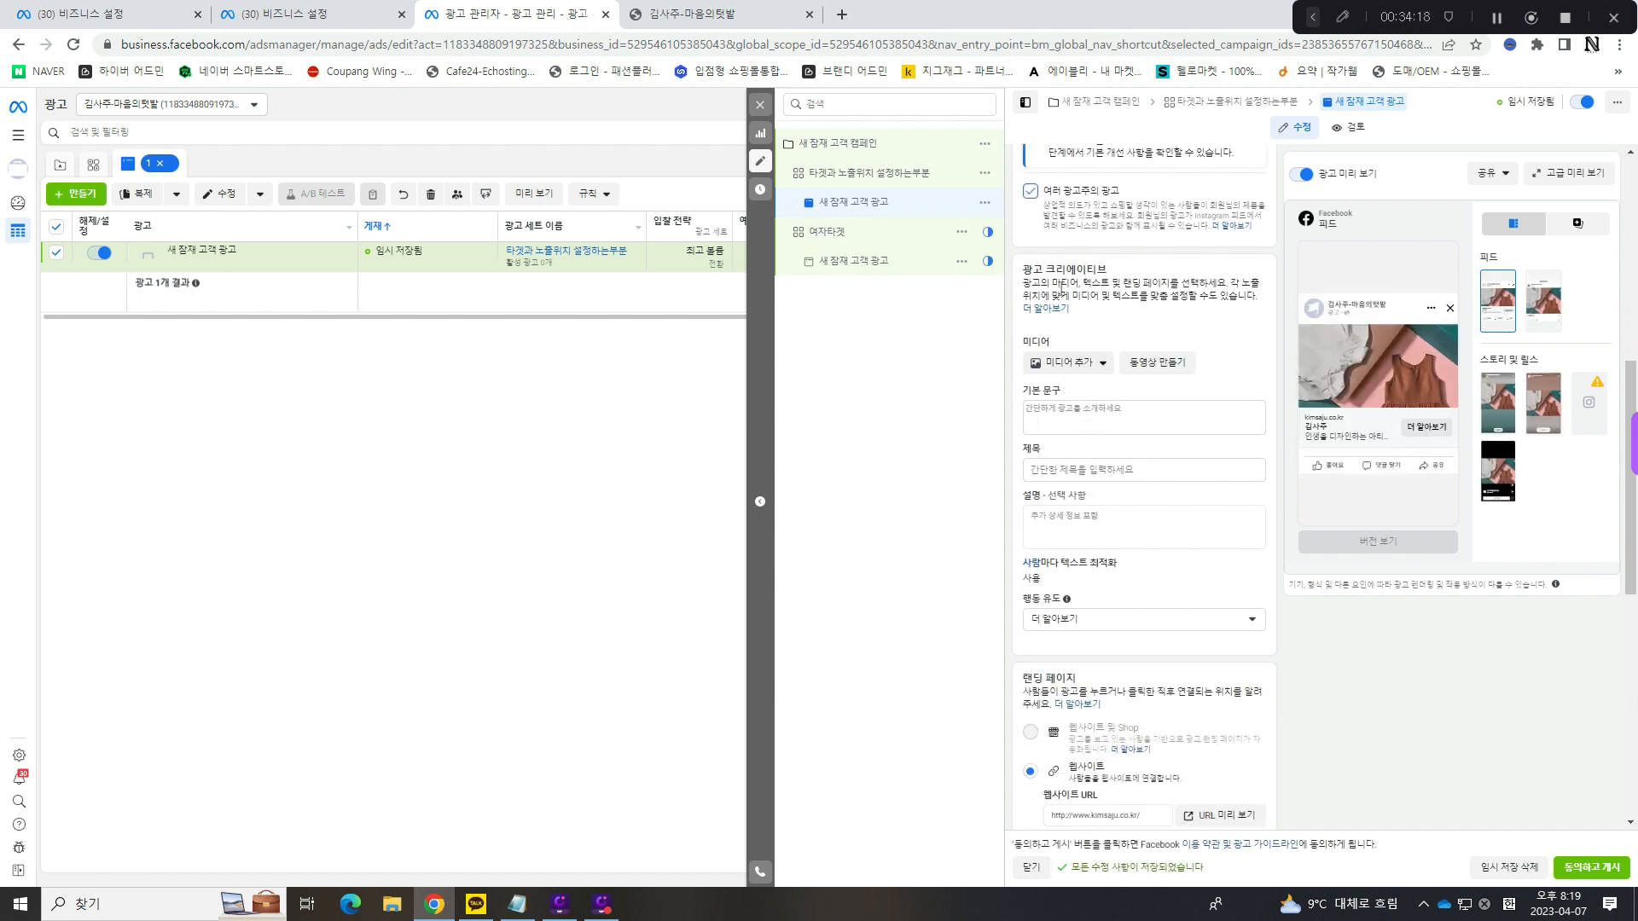
click(1072, 367)
click(1078, 394)
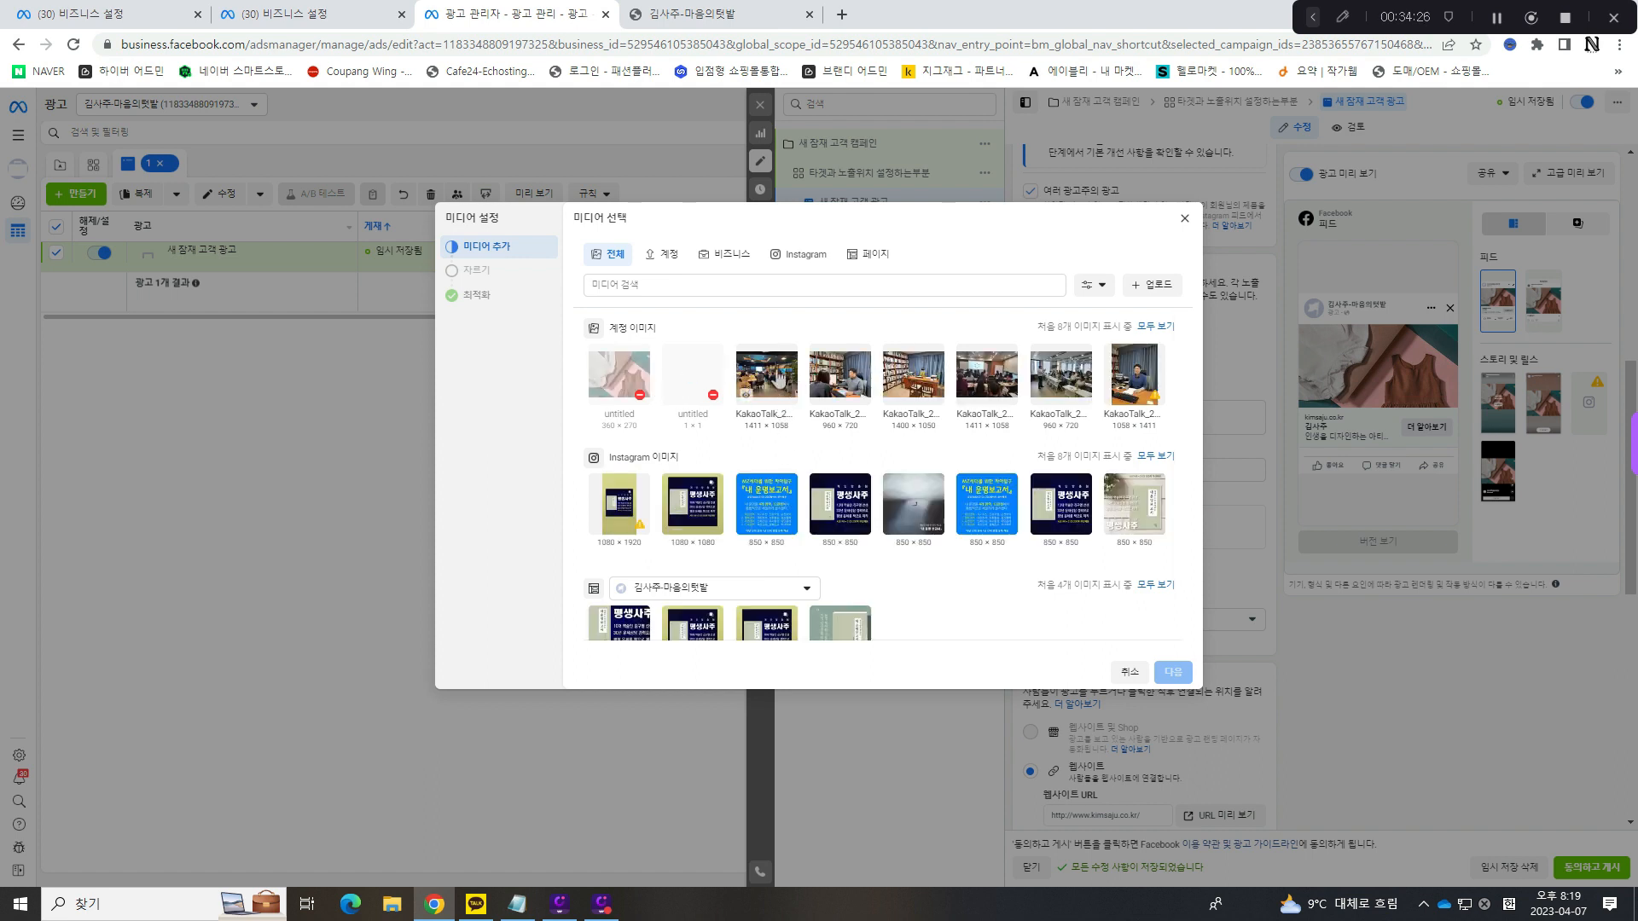
click(778, 382)
click(1170, 673)
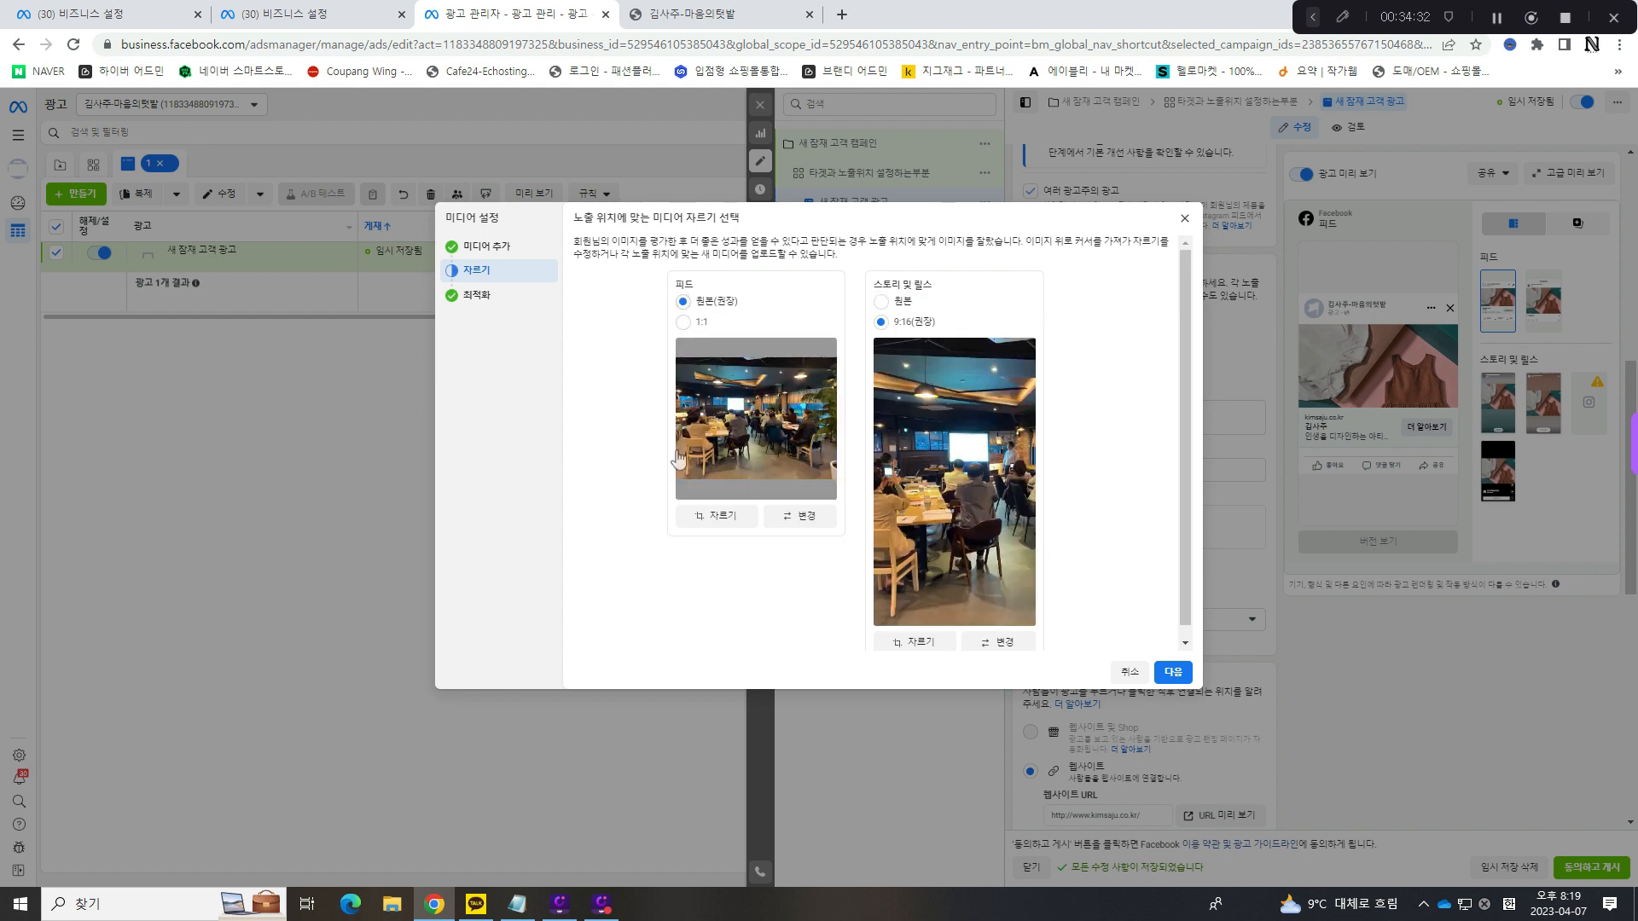
- Try the 1:1 crop for the 피드 image, return it to 원본(권장), and keep 스토리 및 릴스 at 9:16(권장)
click(682, 321)
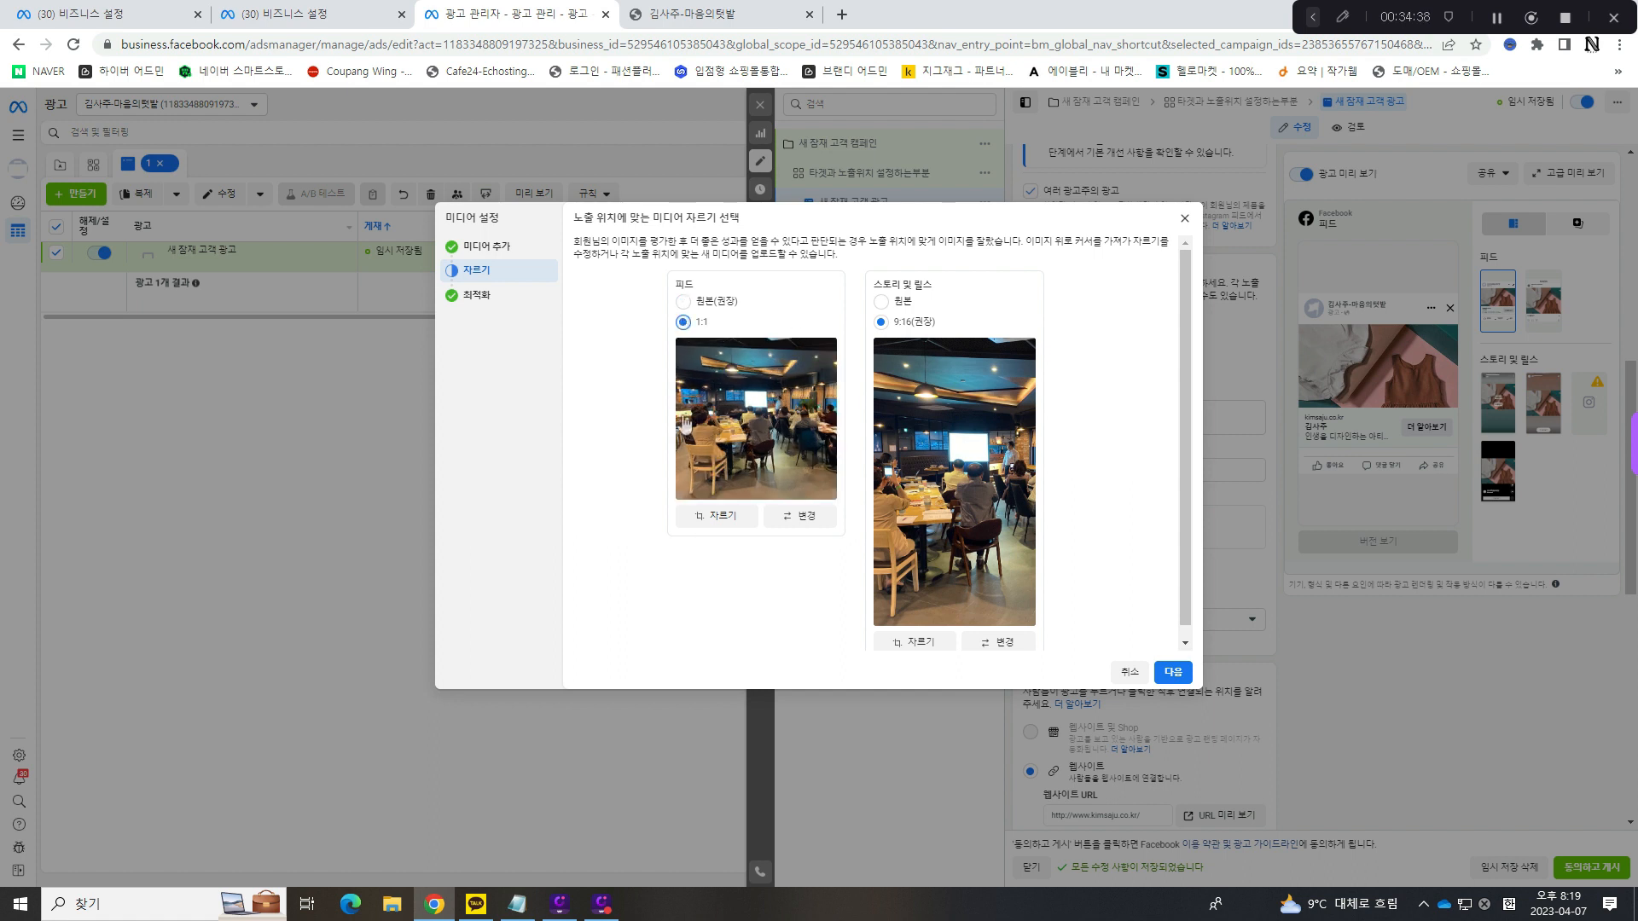
click(687, 302)
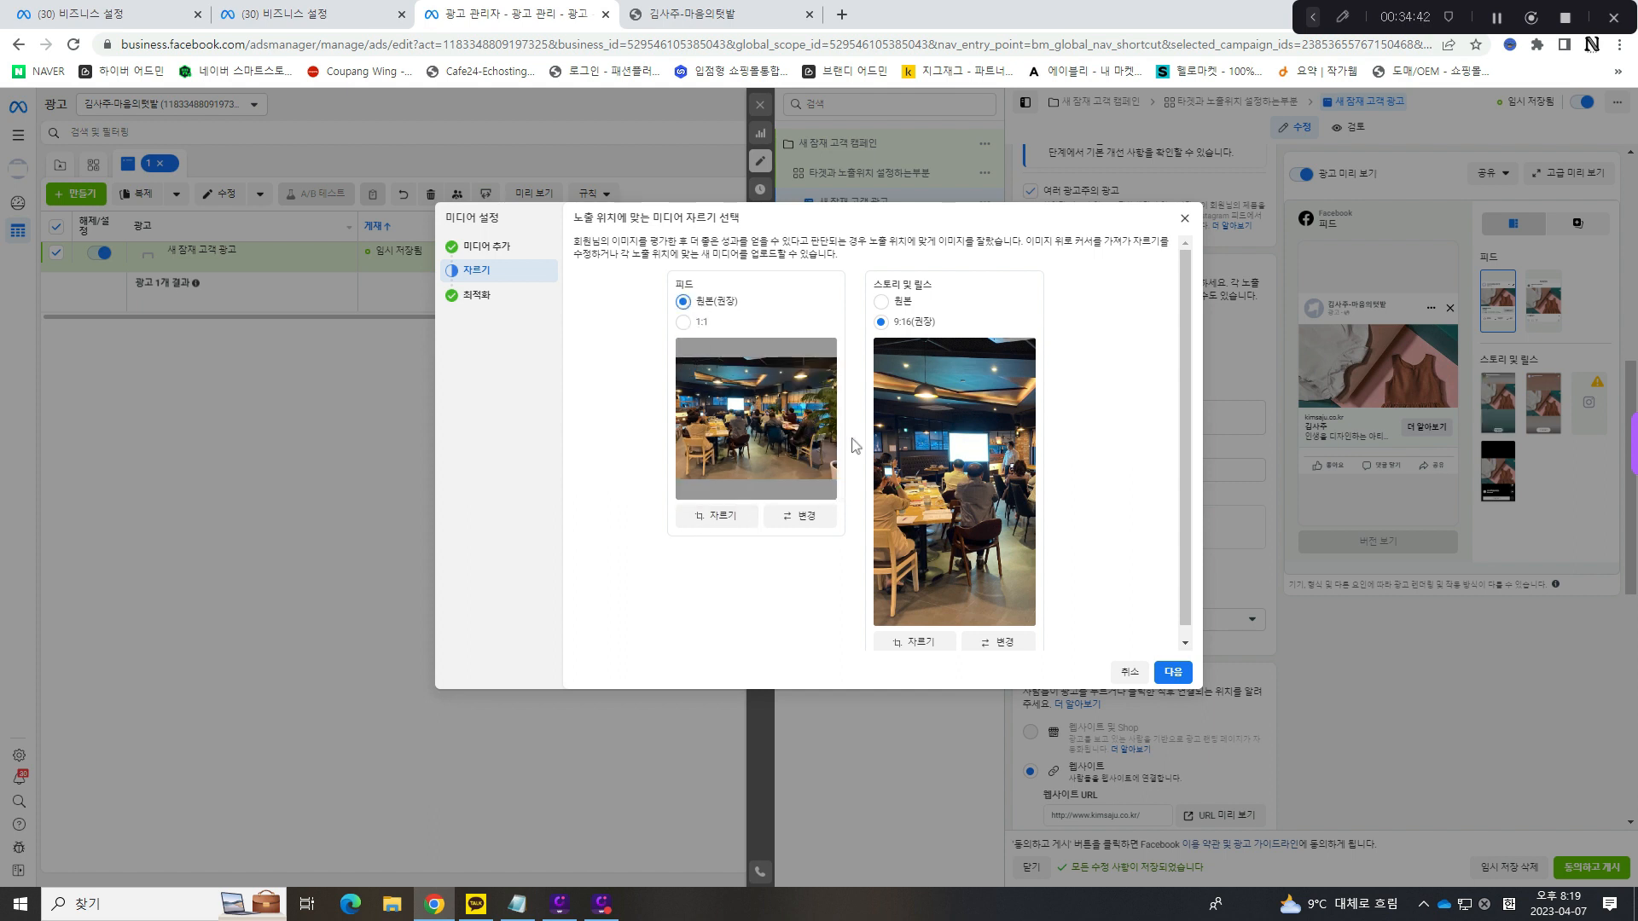
drag(904, 285, 947, 324)
click(935, 288)
click(947, 328)
- Replace the 스토리 및 릴스 media with the account image showing a bookshelf and desk
click(908, 641)
click(952, 585)
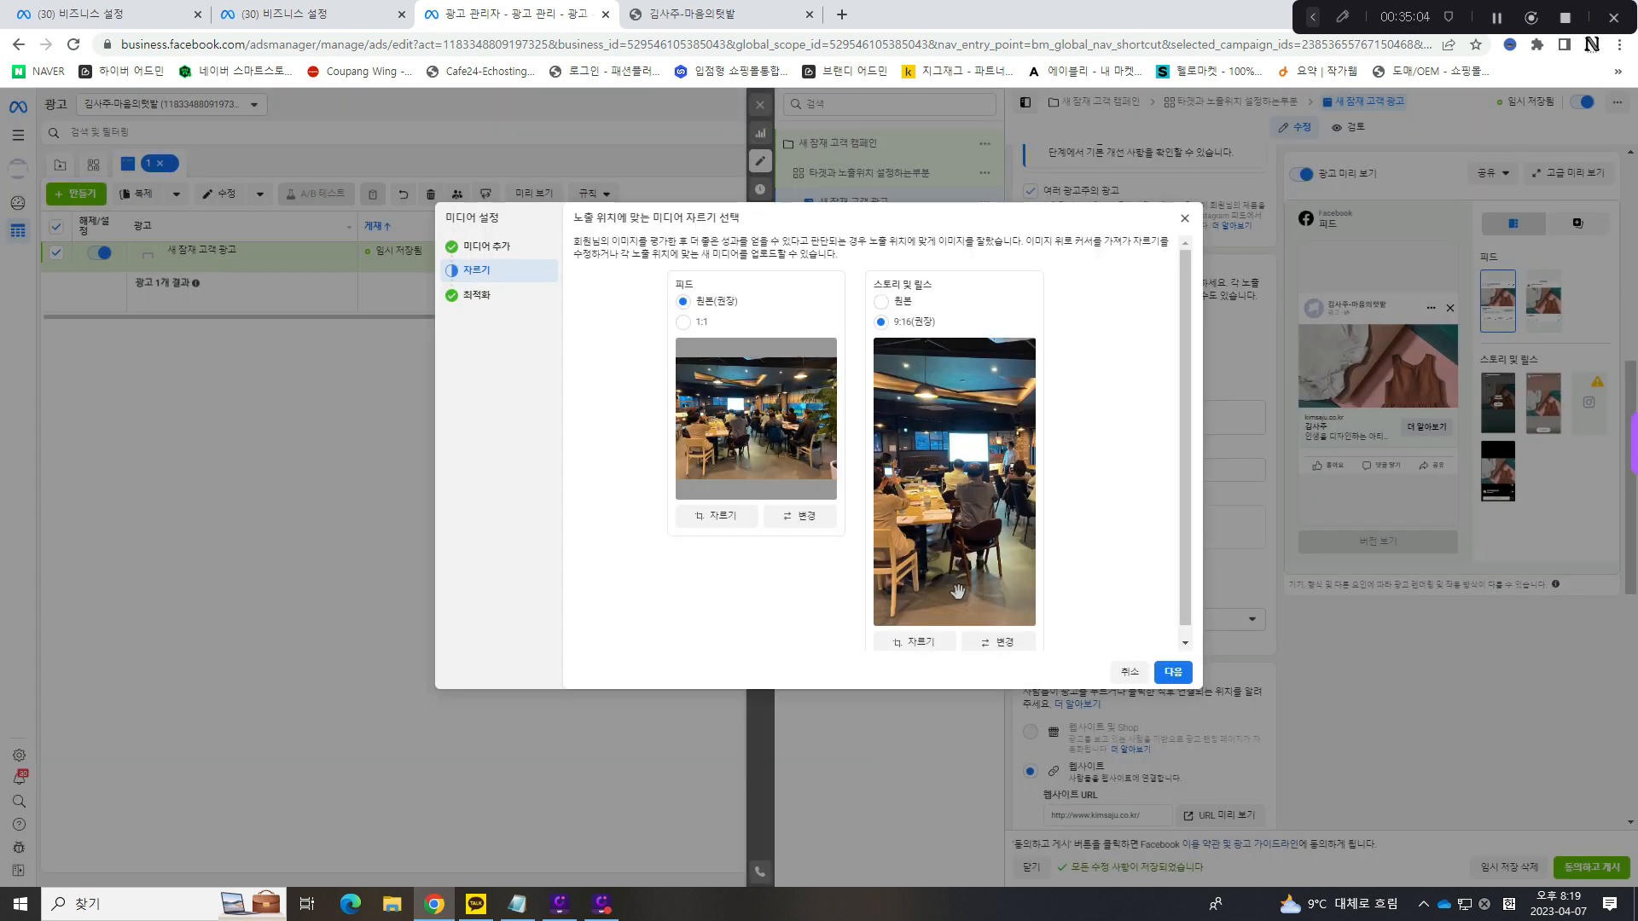
click(996, 642)
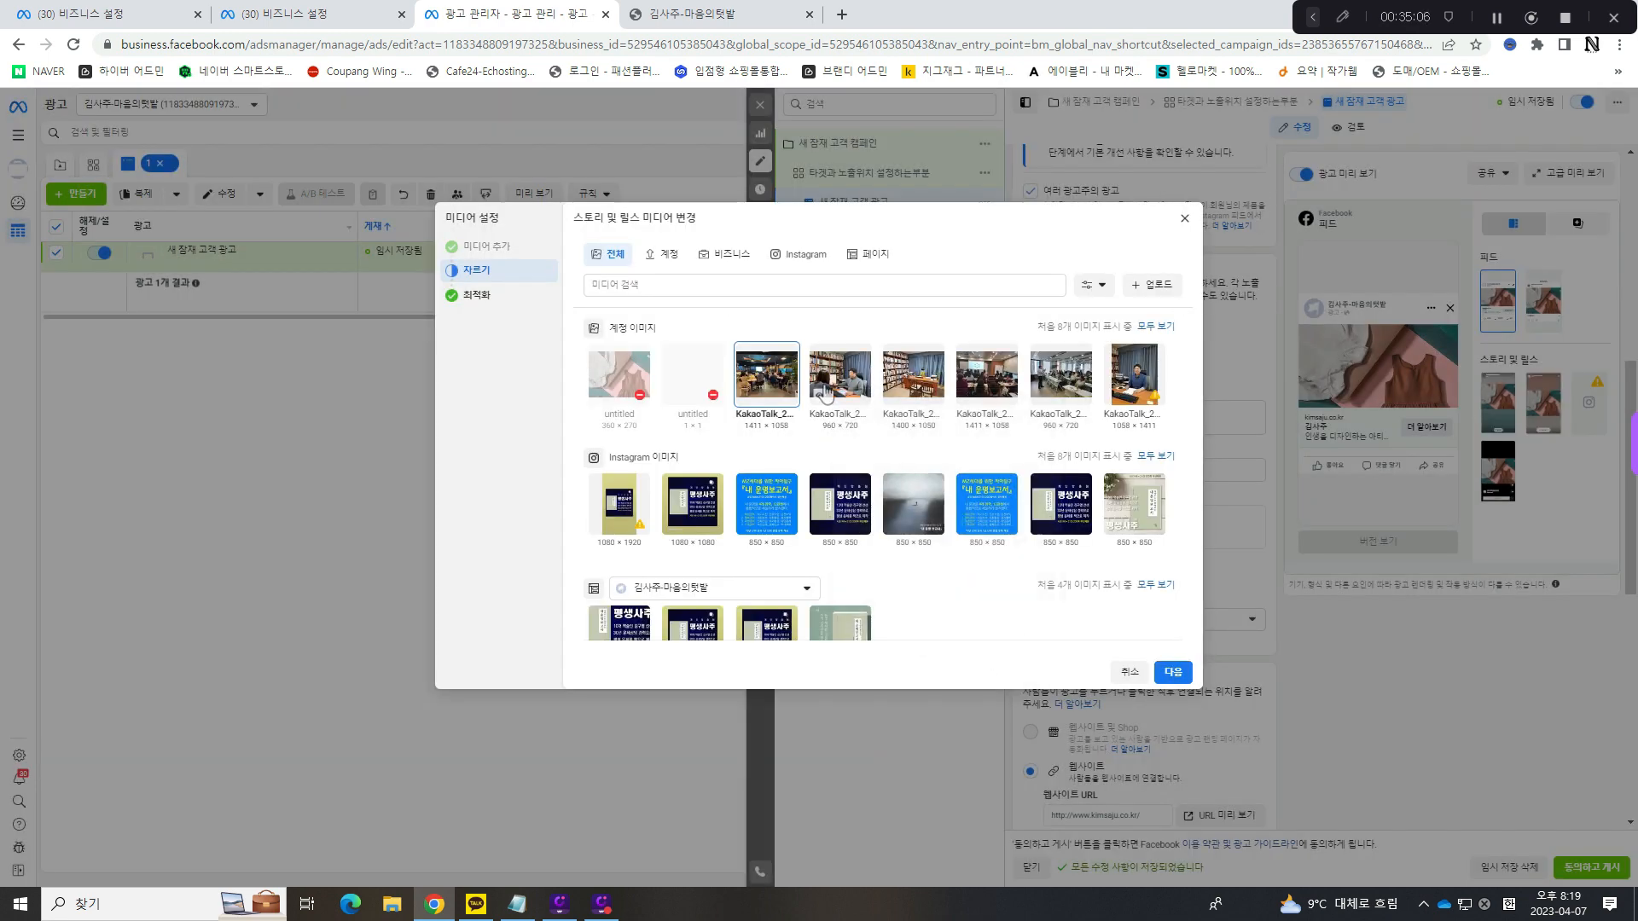
click(920, 384)
click(1173, 672)
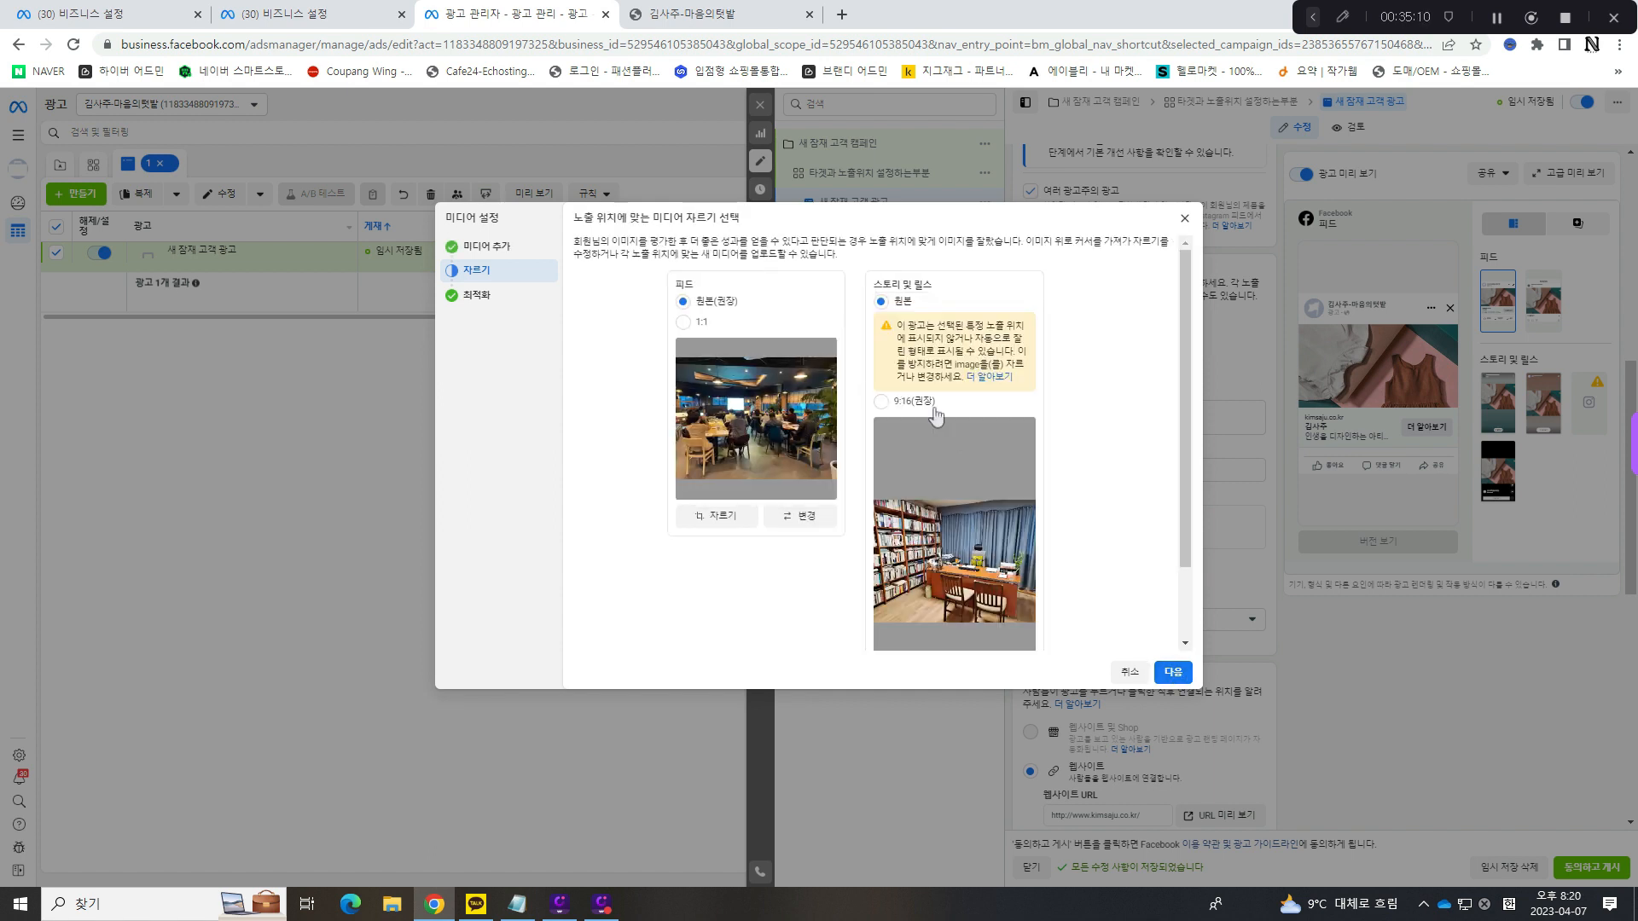
- Crop the replaced 스토리 및 릴스 image to 9:16(권장) and continue to the 최적화 stage
scroll(943, 490, down, 2)
scroll(953, 484, up, 1)
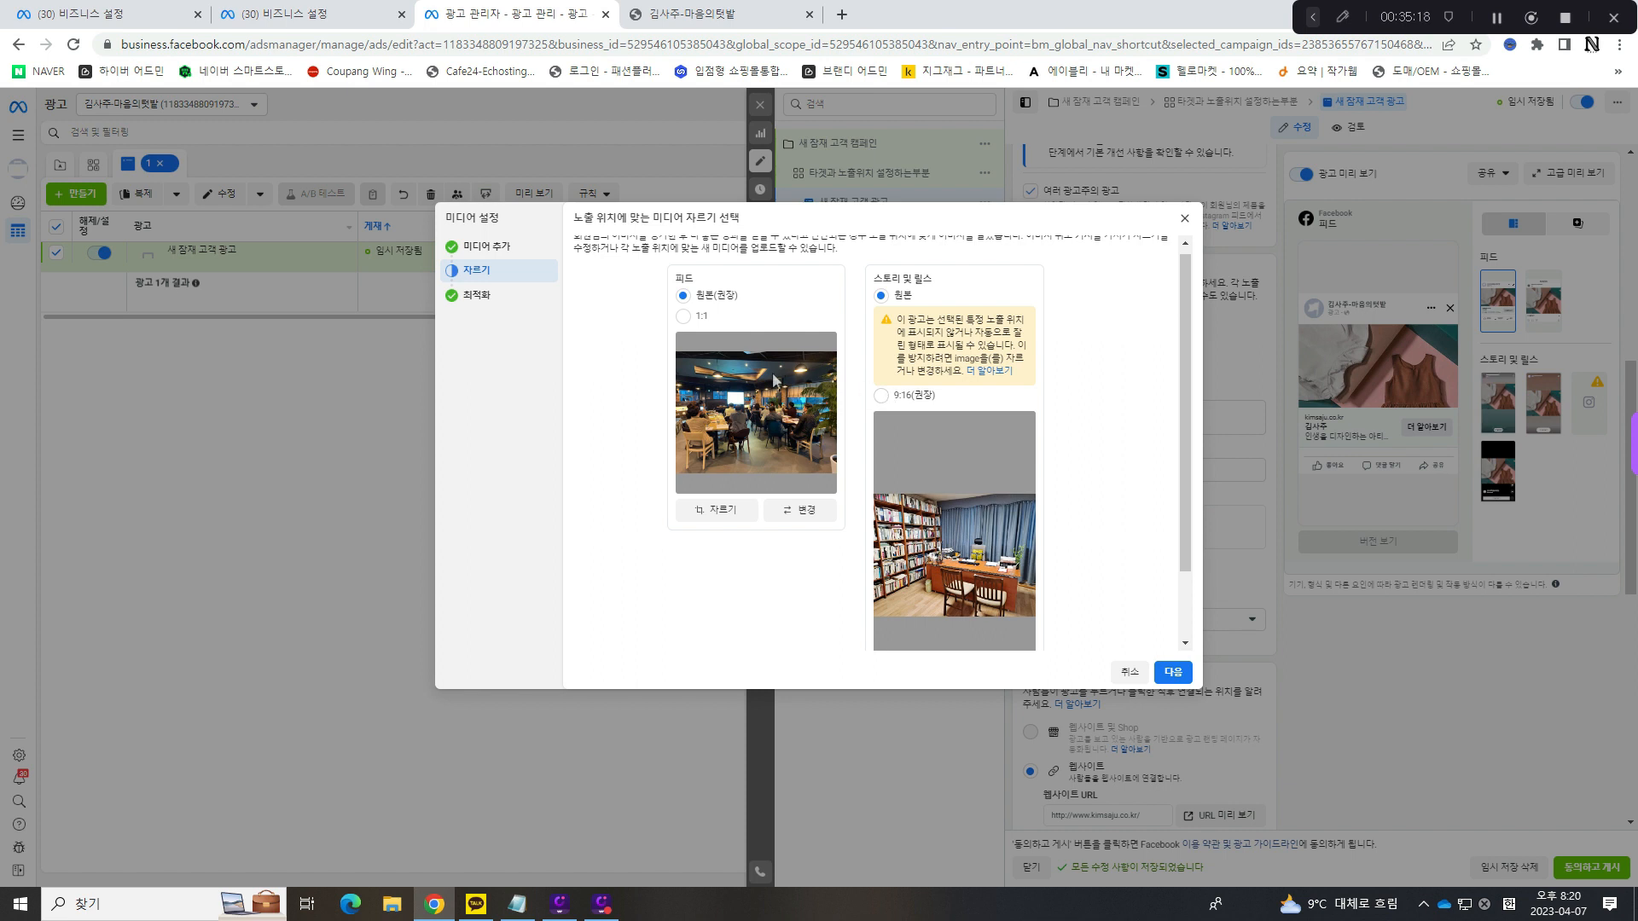
click(881, 395)
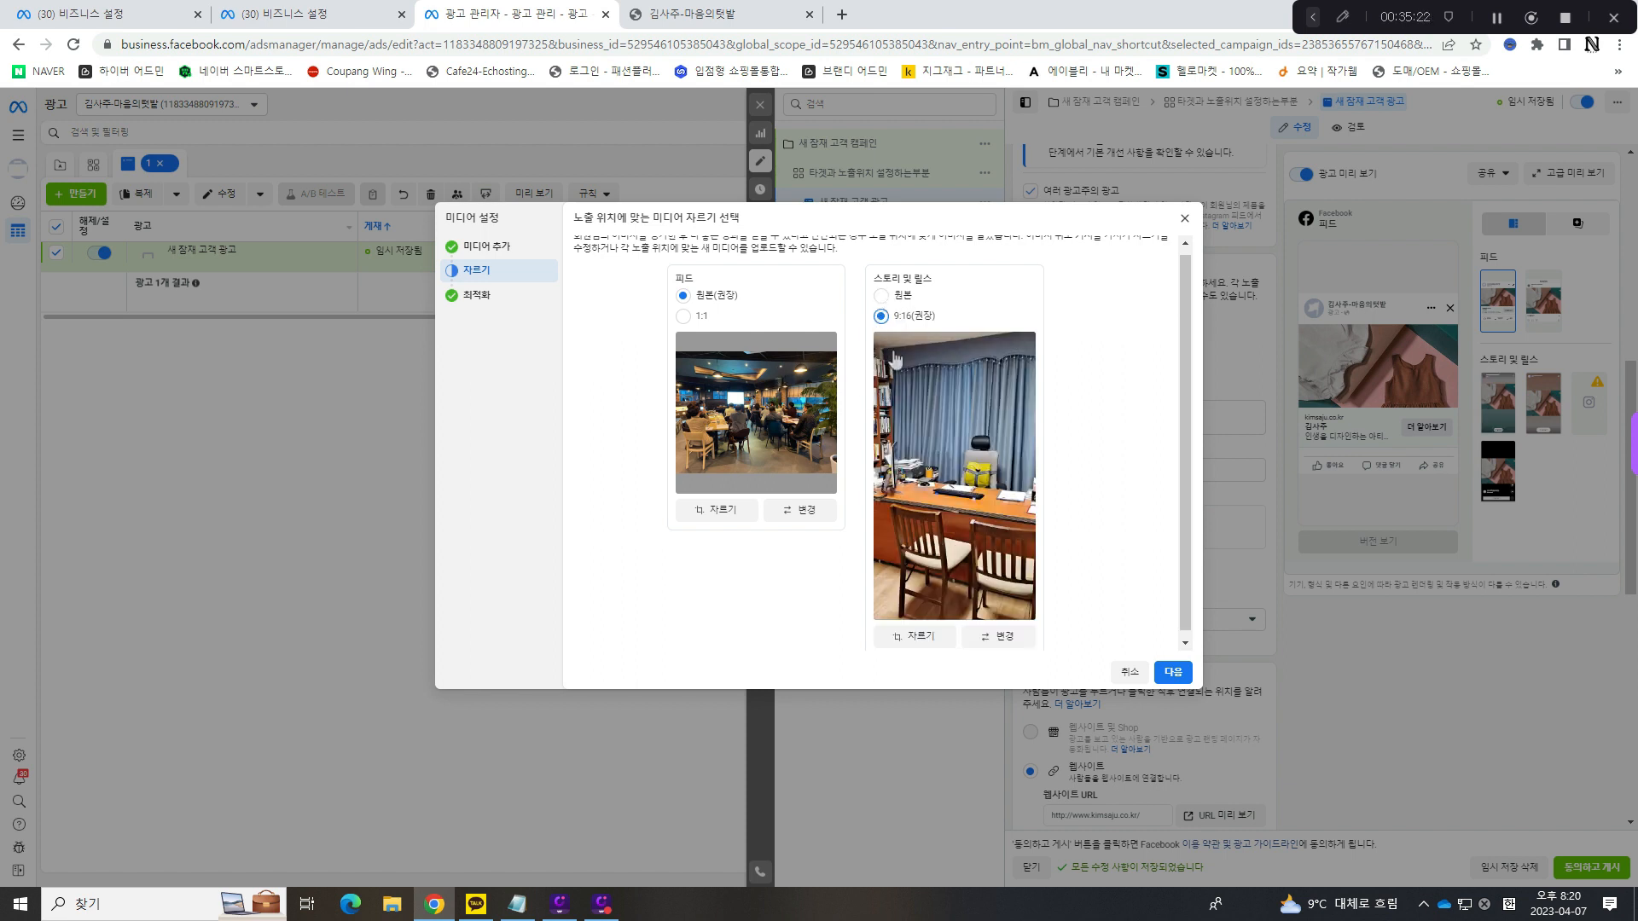
scroll(1016, 402, down, 2)
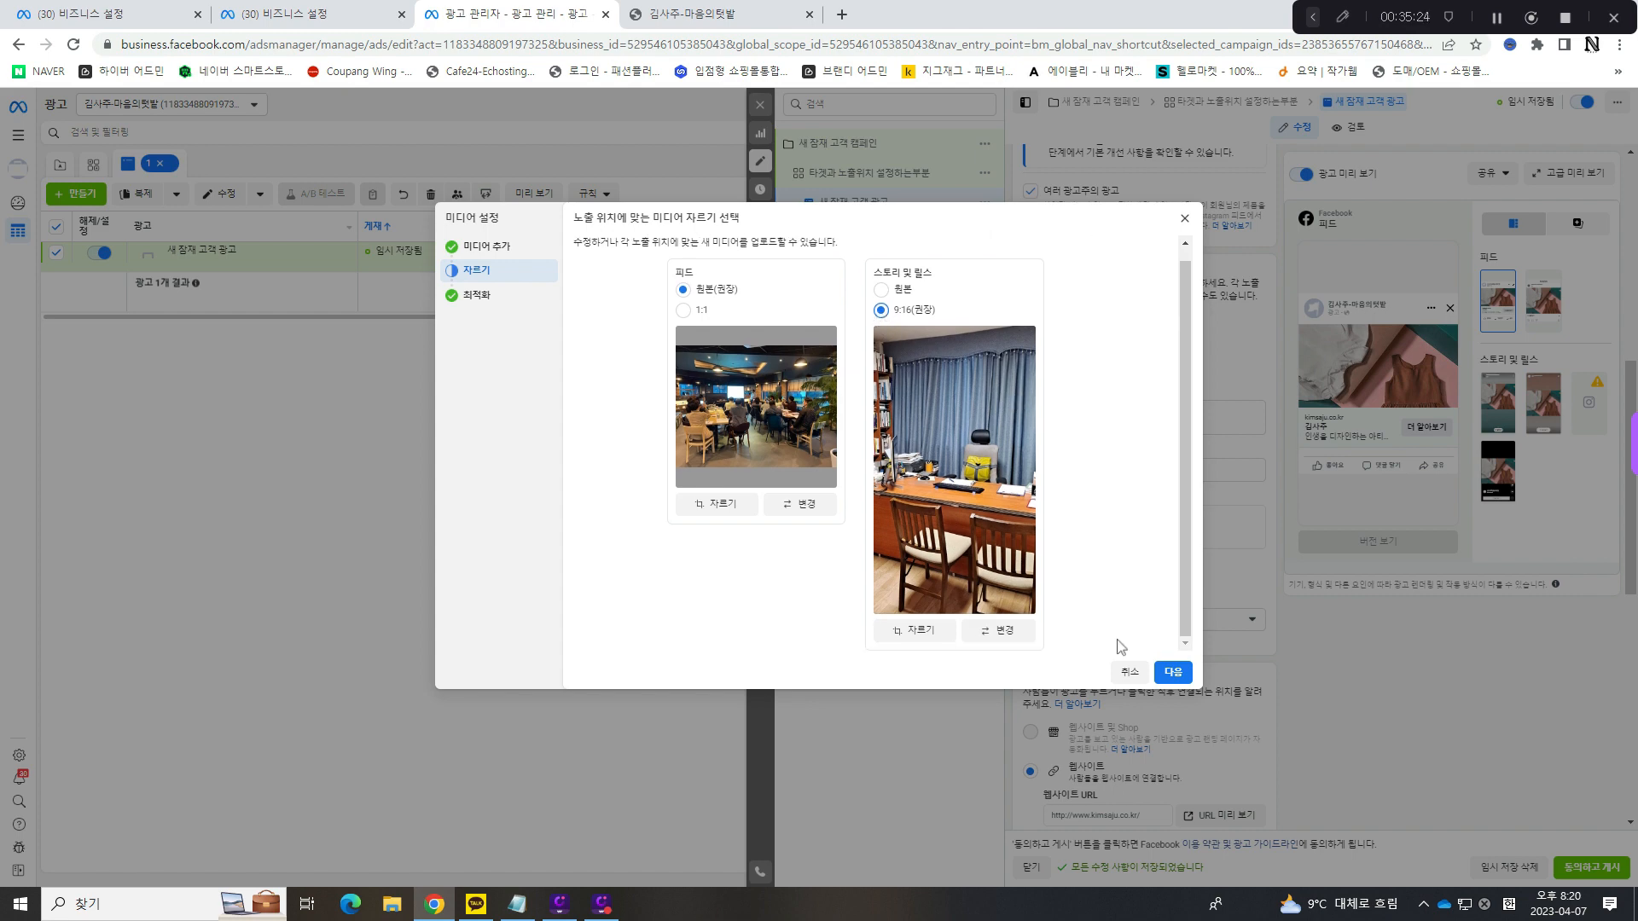
click(1172, 673)
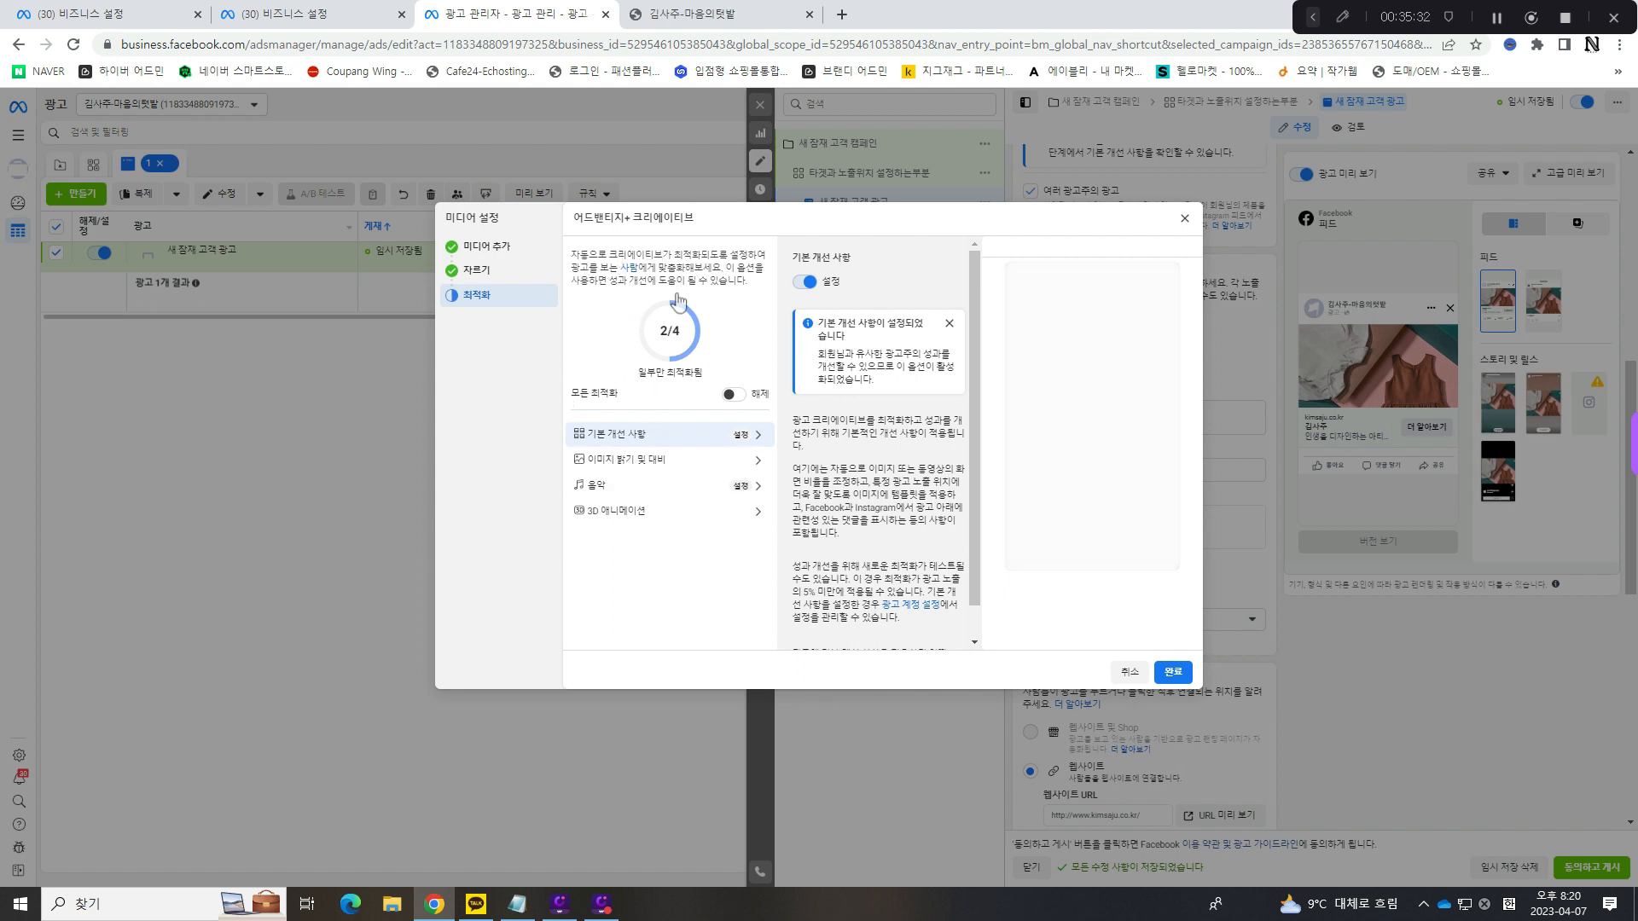
- Turn on 모든 최적화 for 어드밴티지+ 크리에이티브 and finish the media setup
drag(572, 394, 609, 389)
click(736, 395)
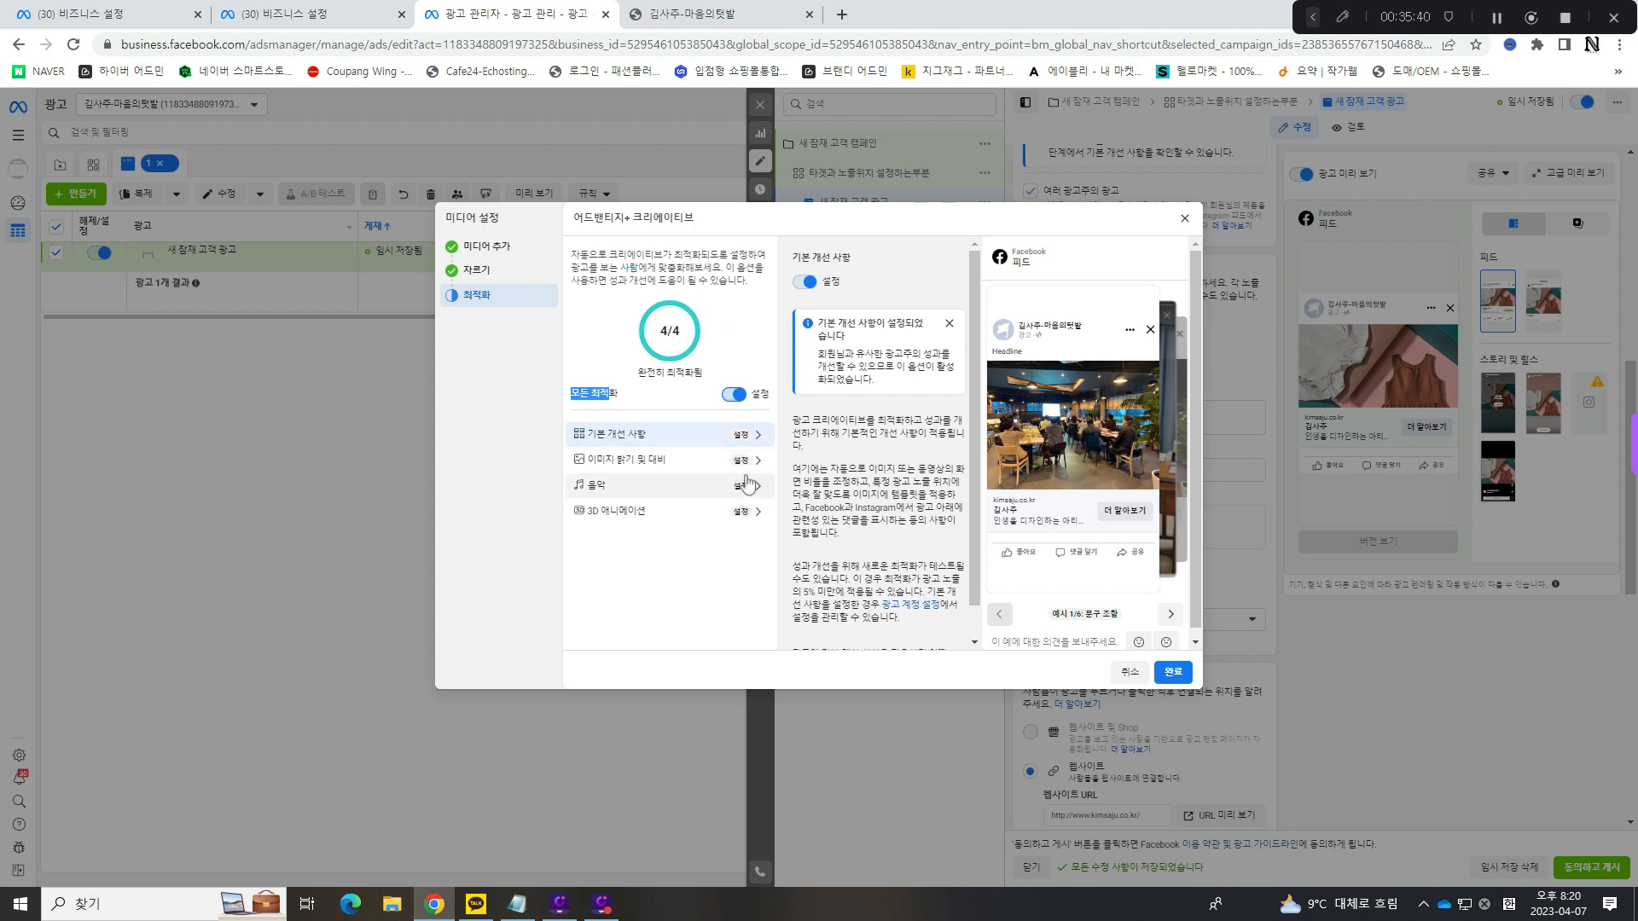
click(1173, 674)
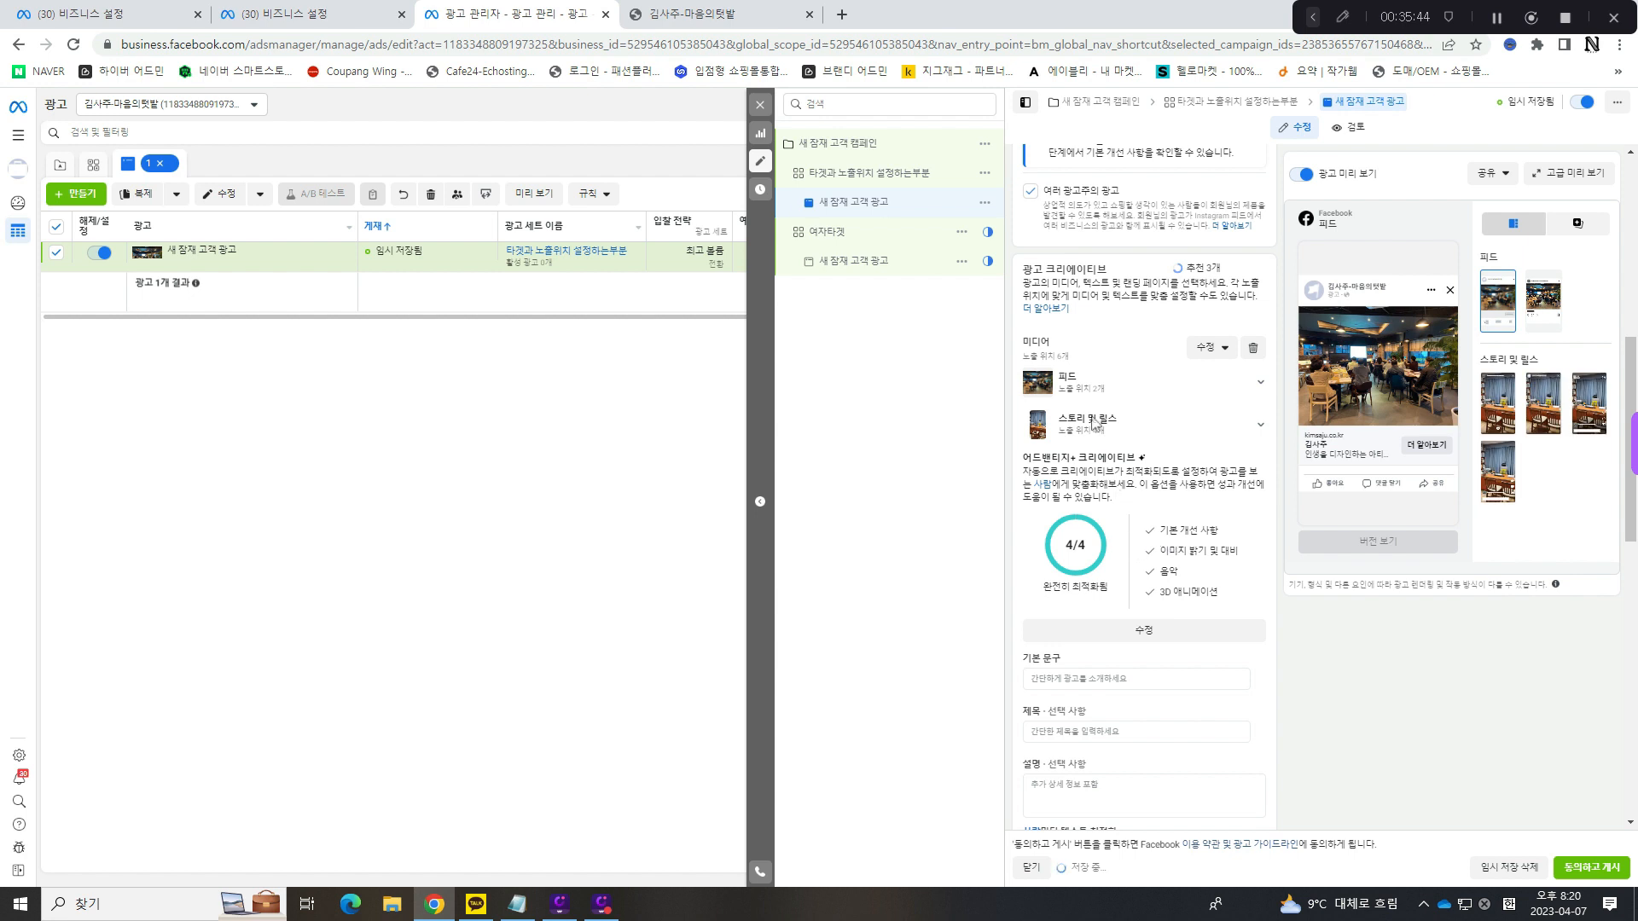
- Add the recommended text beginning with 대한민국 10대 역술인 1:1 맞춤형 평생 사주 책자 as the ad's 기본 문구
scroll(1132, 512, down, 2)
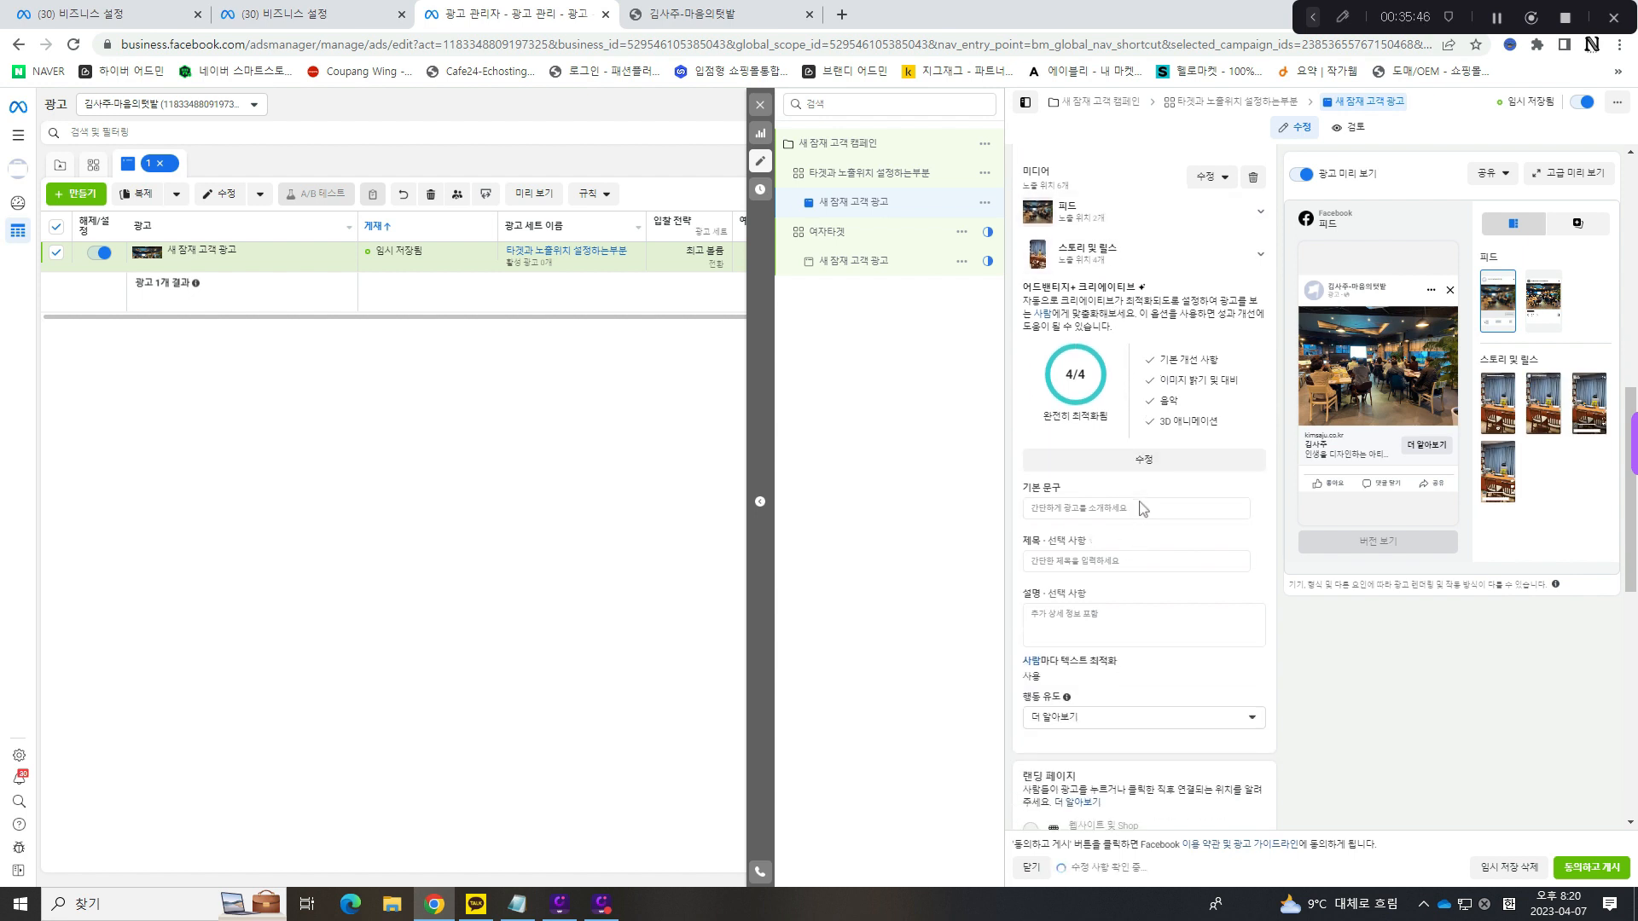
click(1150, 509)
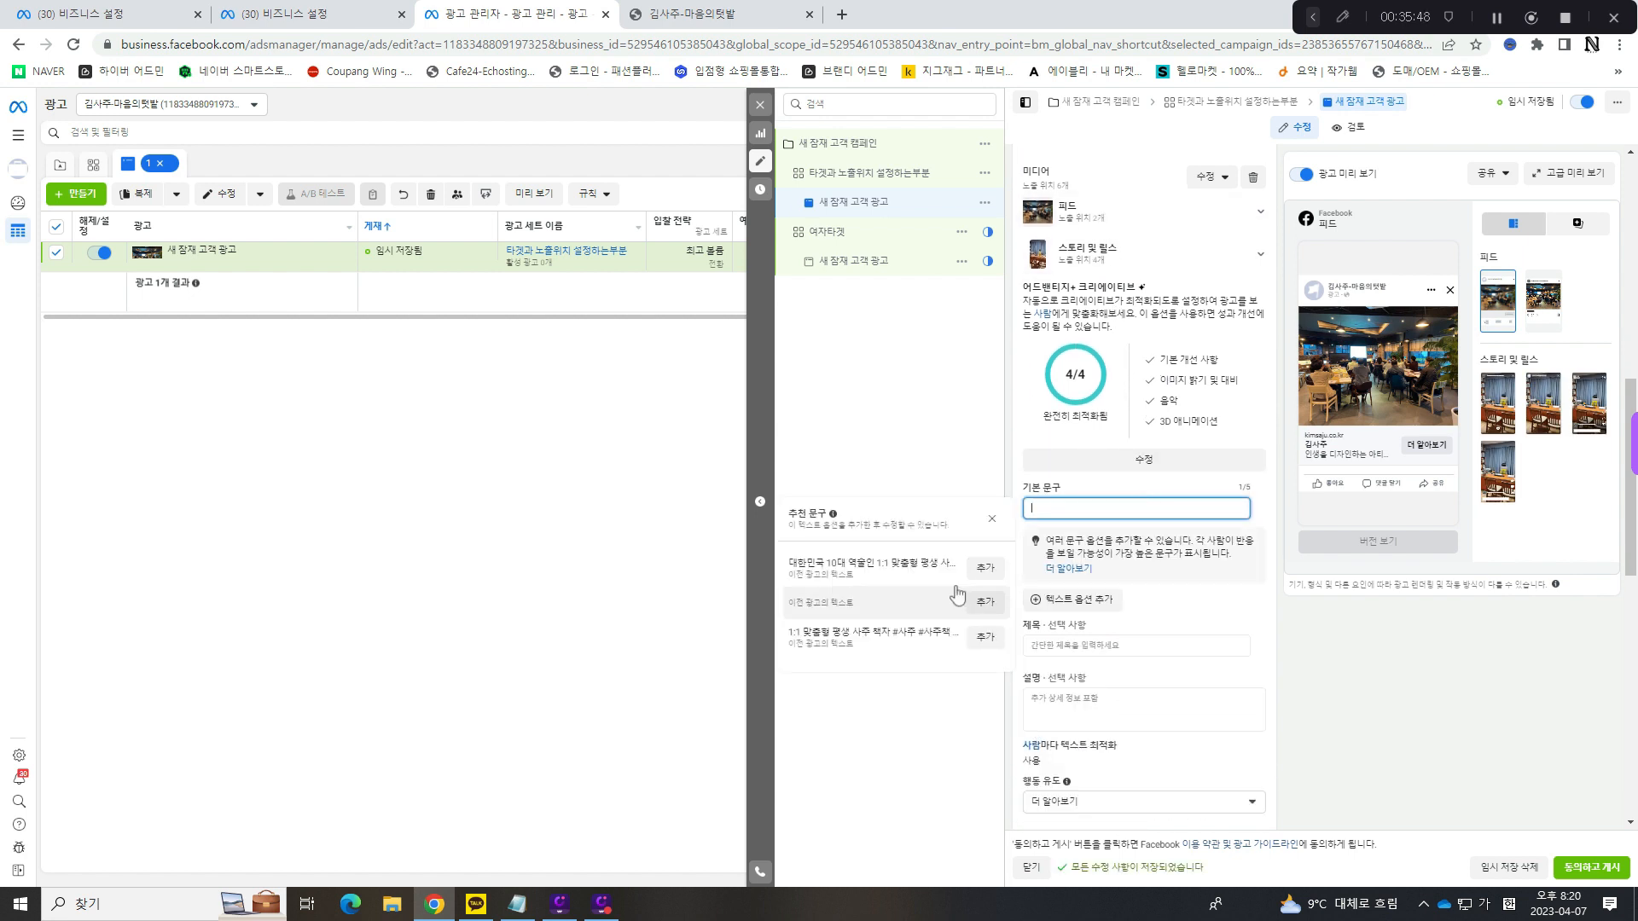
click(986, 568)
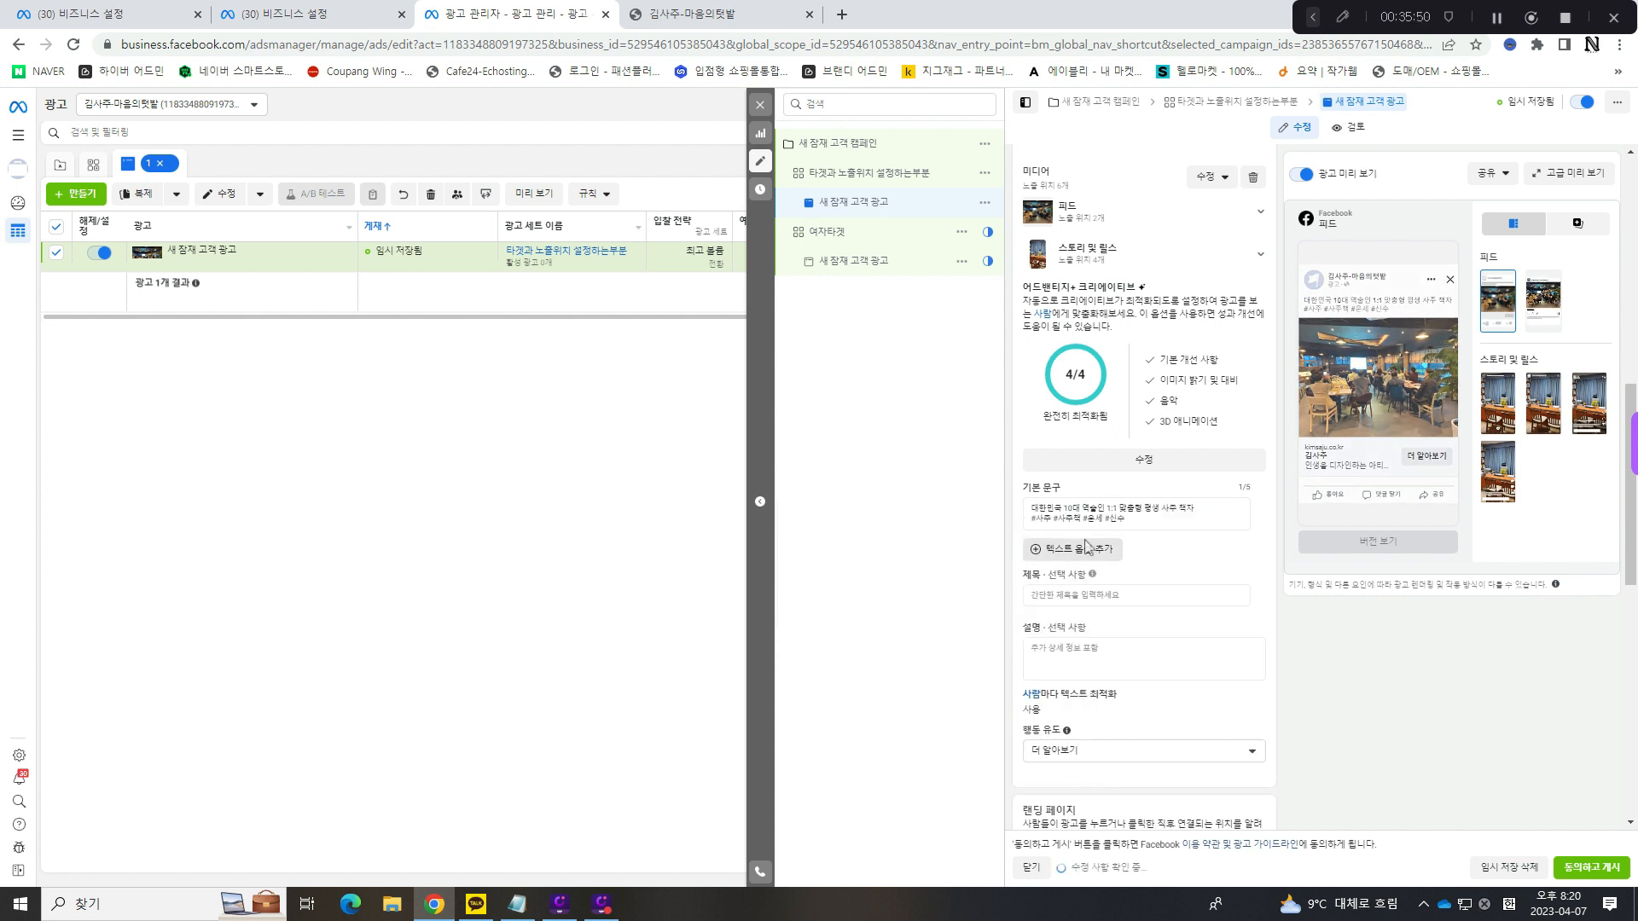
- Adjust the spacing between the hashtags #사주 and #사주책 in the 기본 문구
drag(1162, 522, 1024, 512)
click(1056, 513)
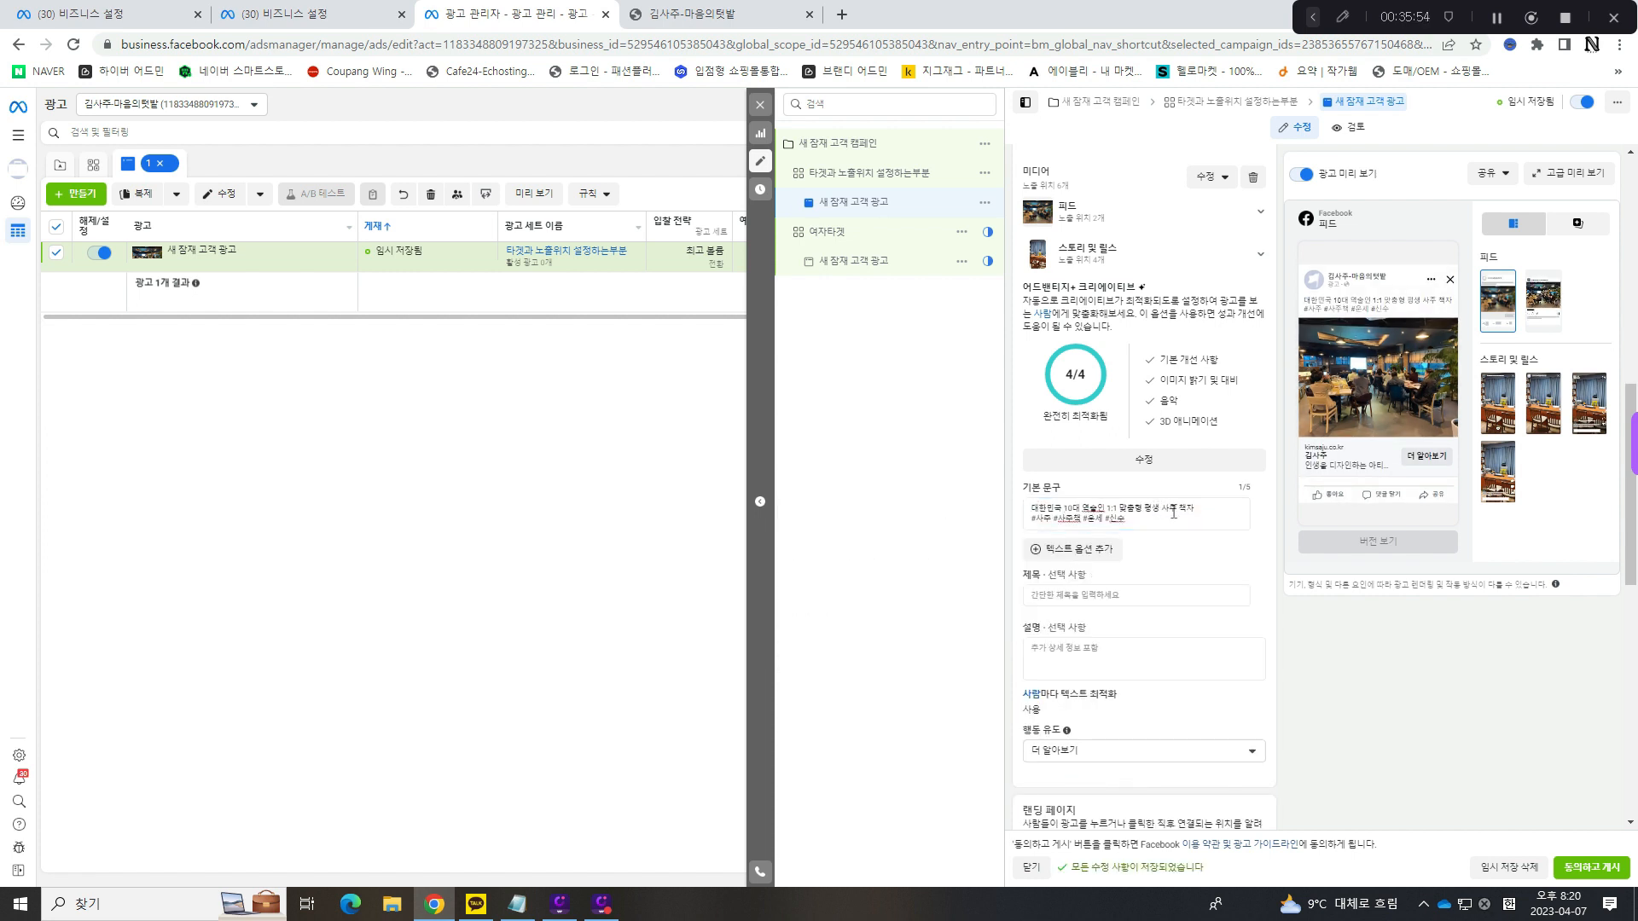
click(1101, 518)
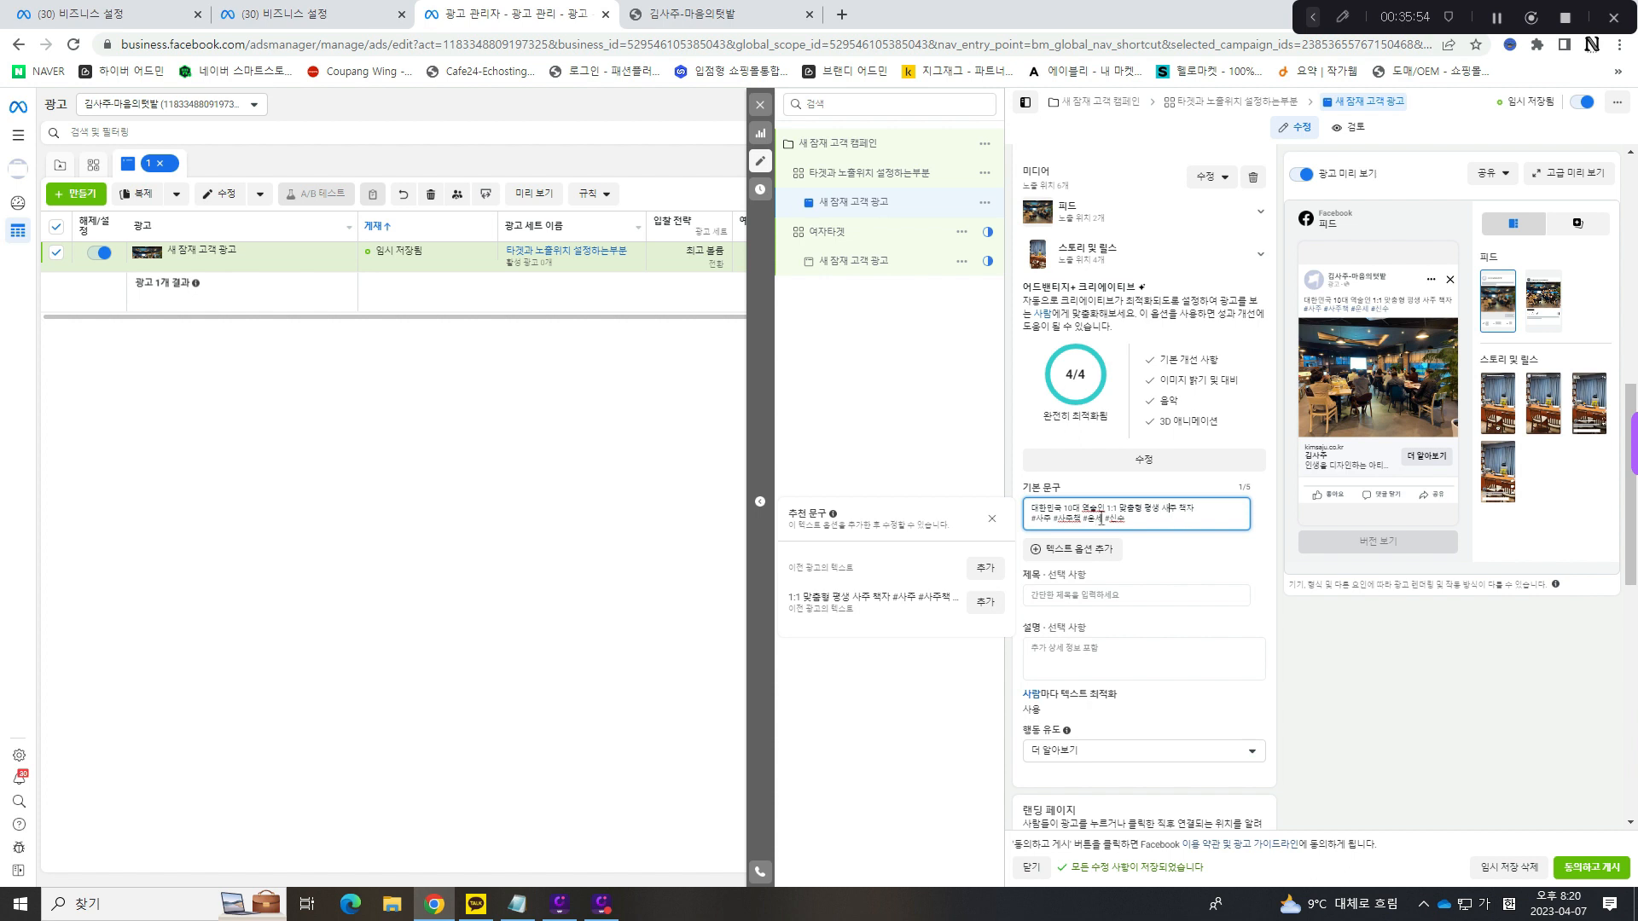
click(1056, 519)
key(BackSpace)
click(1133, 521)
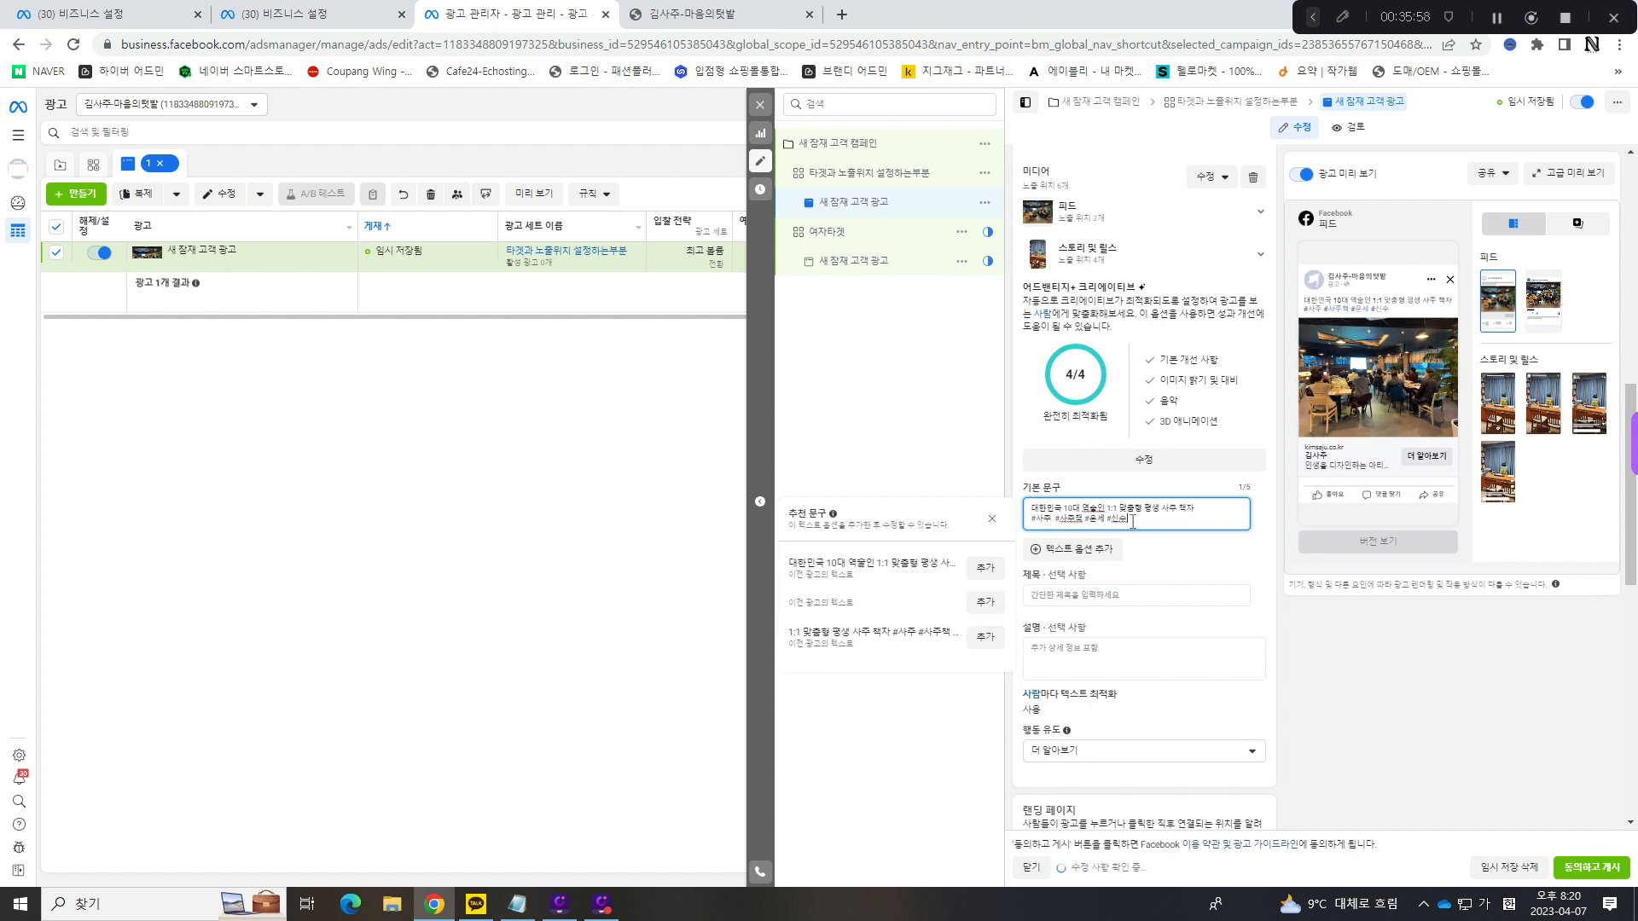
- Try the hashtag line of the 기본 문구 as the 설명 text, and clear the 설명 field again
drag(1145, 518, 1017, 521)
key(ctrl+c)
click(1061, 691)
key(ctrl+v)
click(1054, 654)
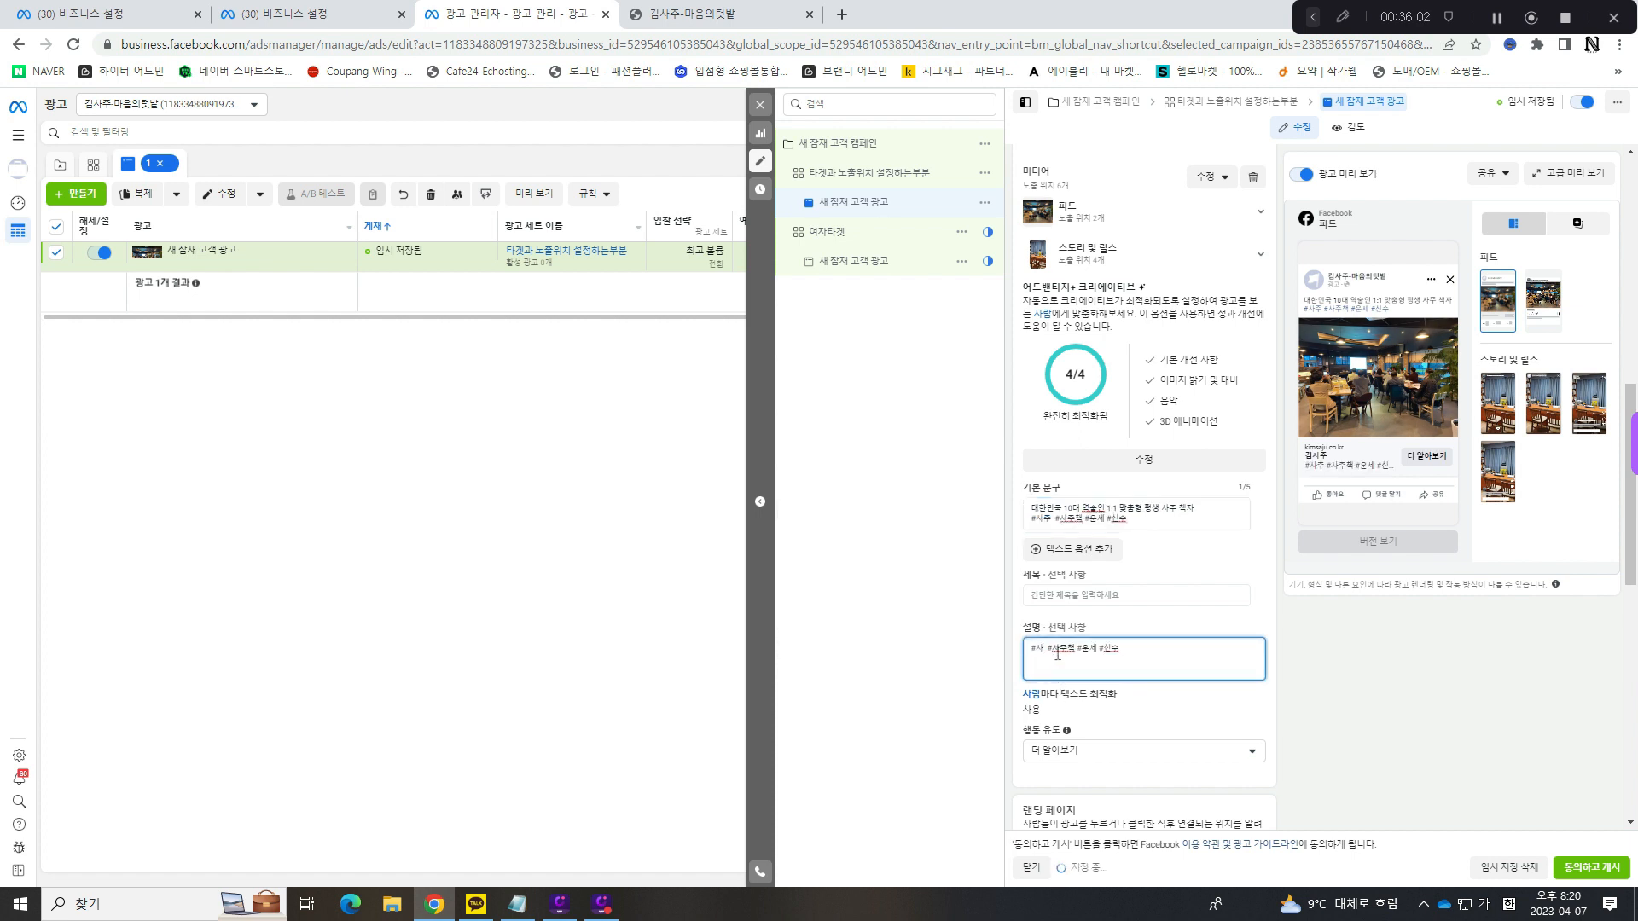
key(BackSpace)
text(ㅓㅓ)
key(ctrl+a)
key(BackSpace)
- Delete the hashtag line from the 기본 문구, keeping only 대한민국 10대 역술인 1:1 맞춤형 평생 사주 책자
click(1167, 514)
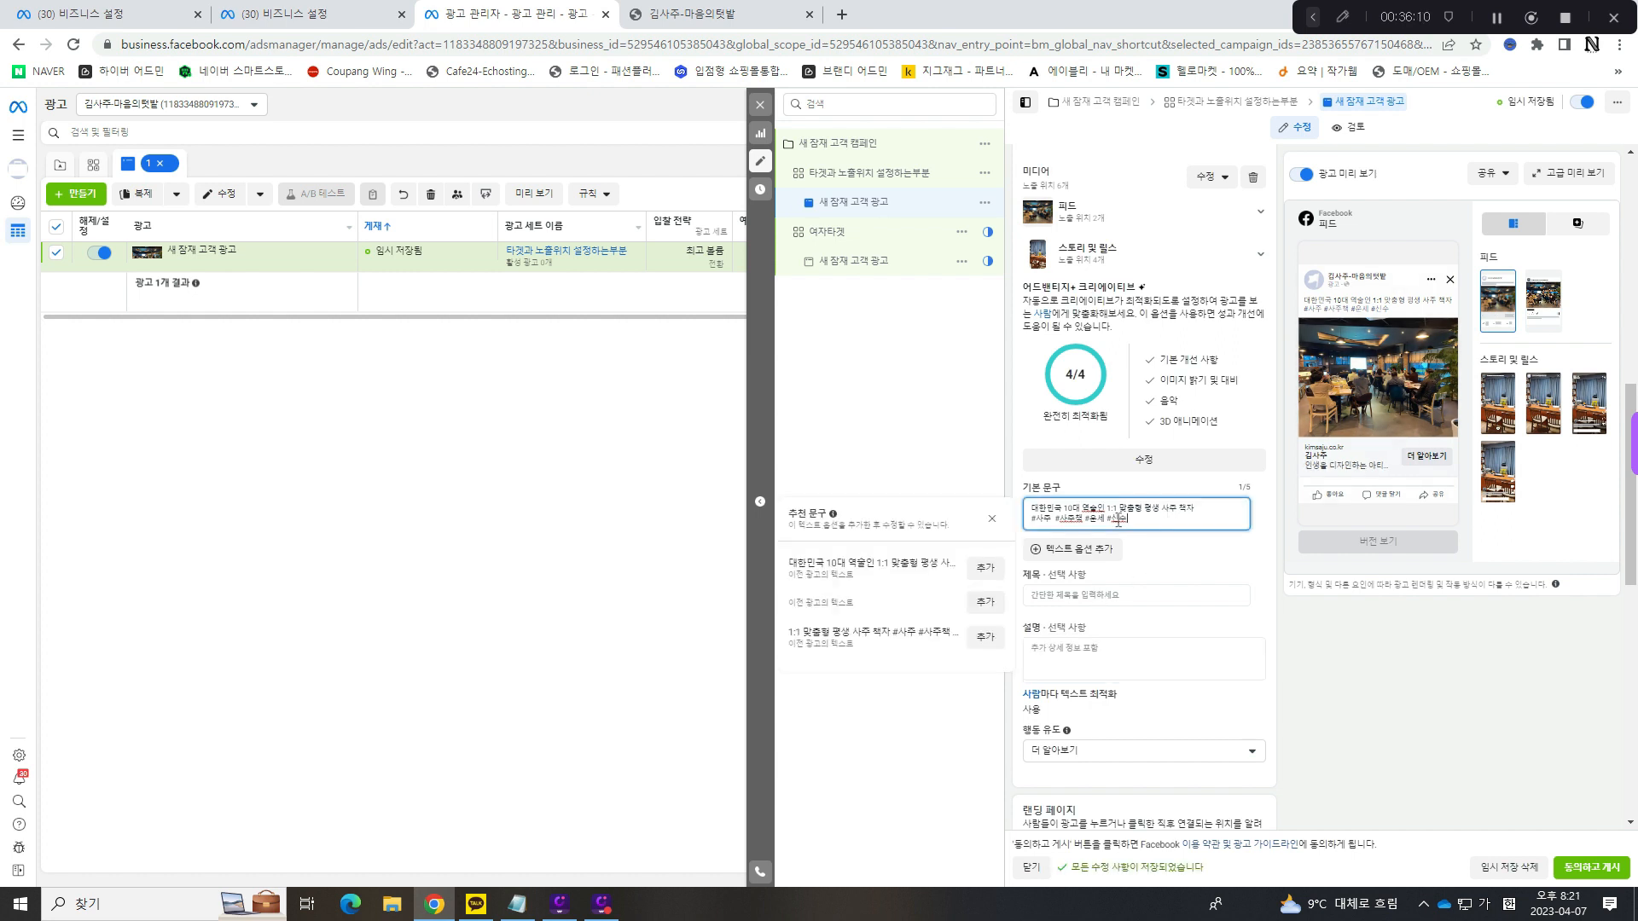
triple_click(1167, 517)
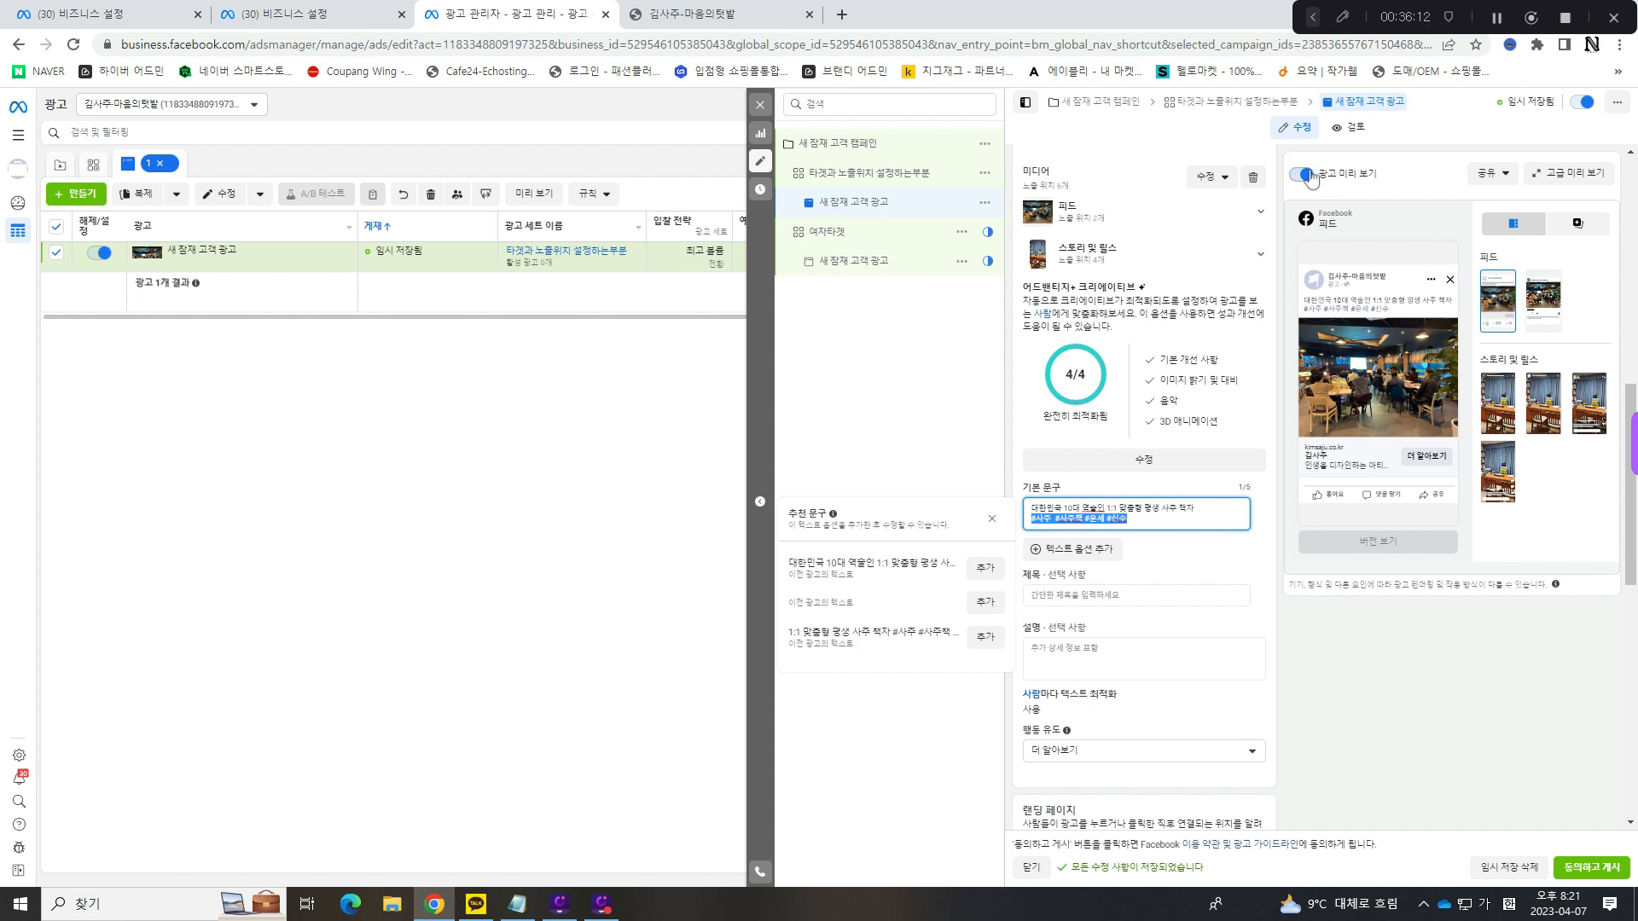
mouse_move(1379, 312)
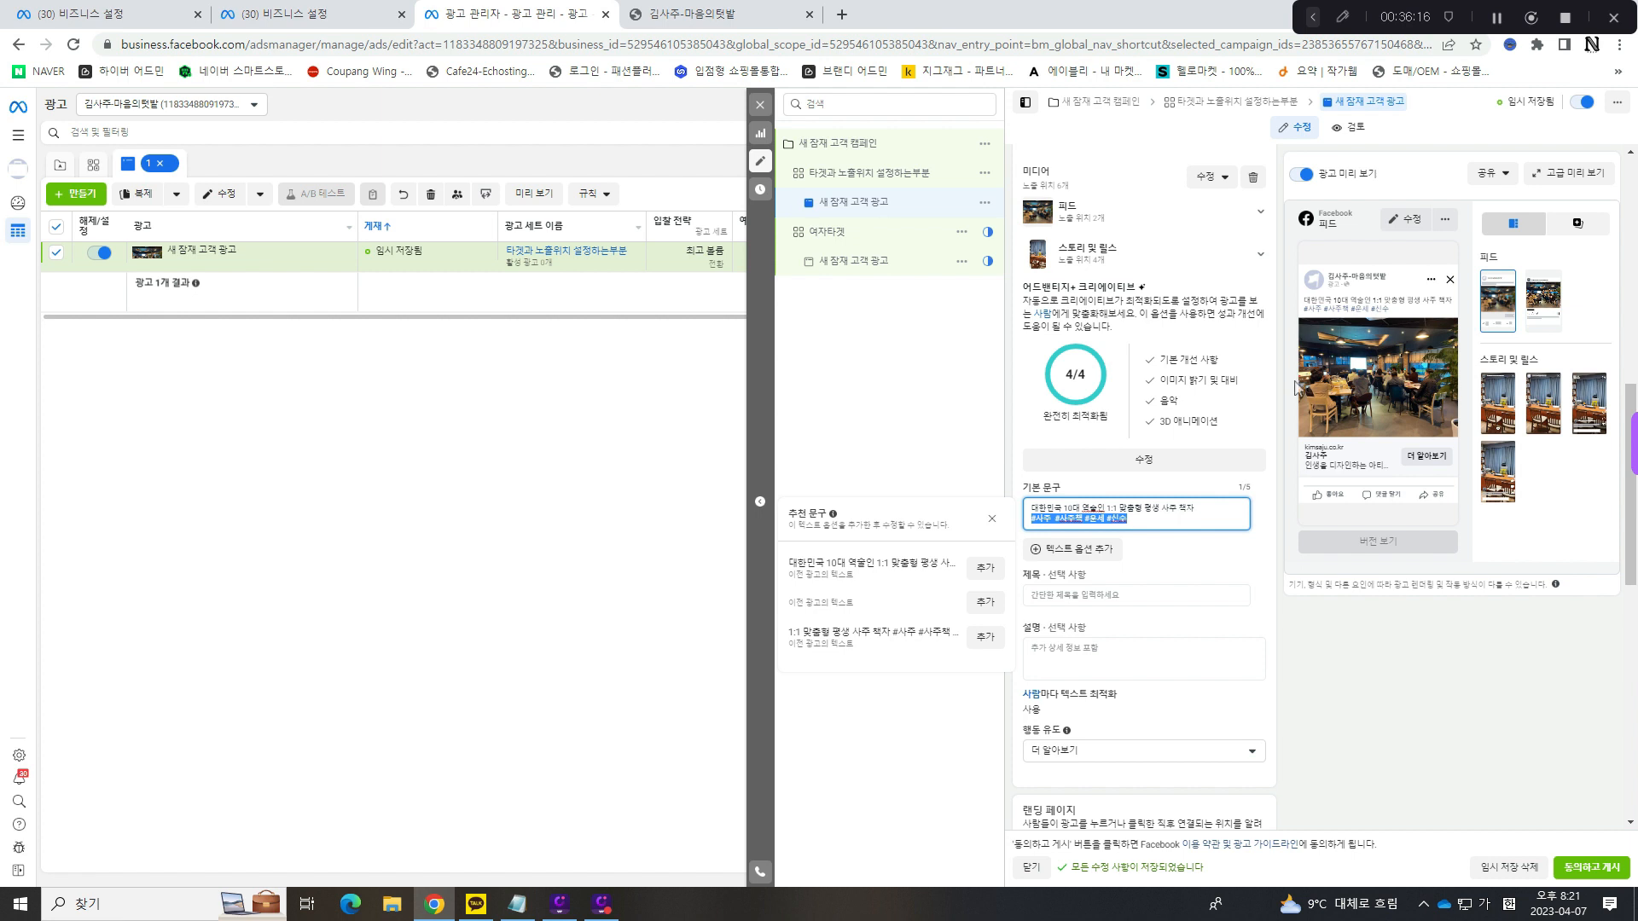
drag(1150, 521, 1014, 517)
key(BackSpace)
key(BackSpace)
key(BackSpace)
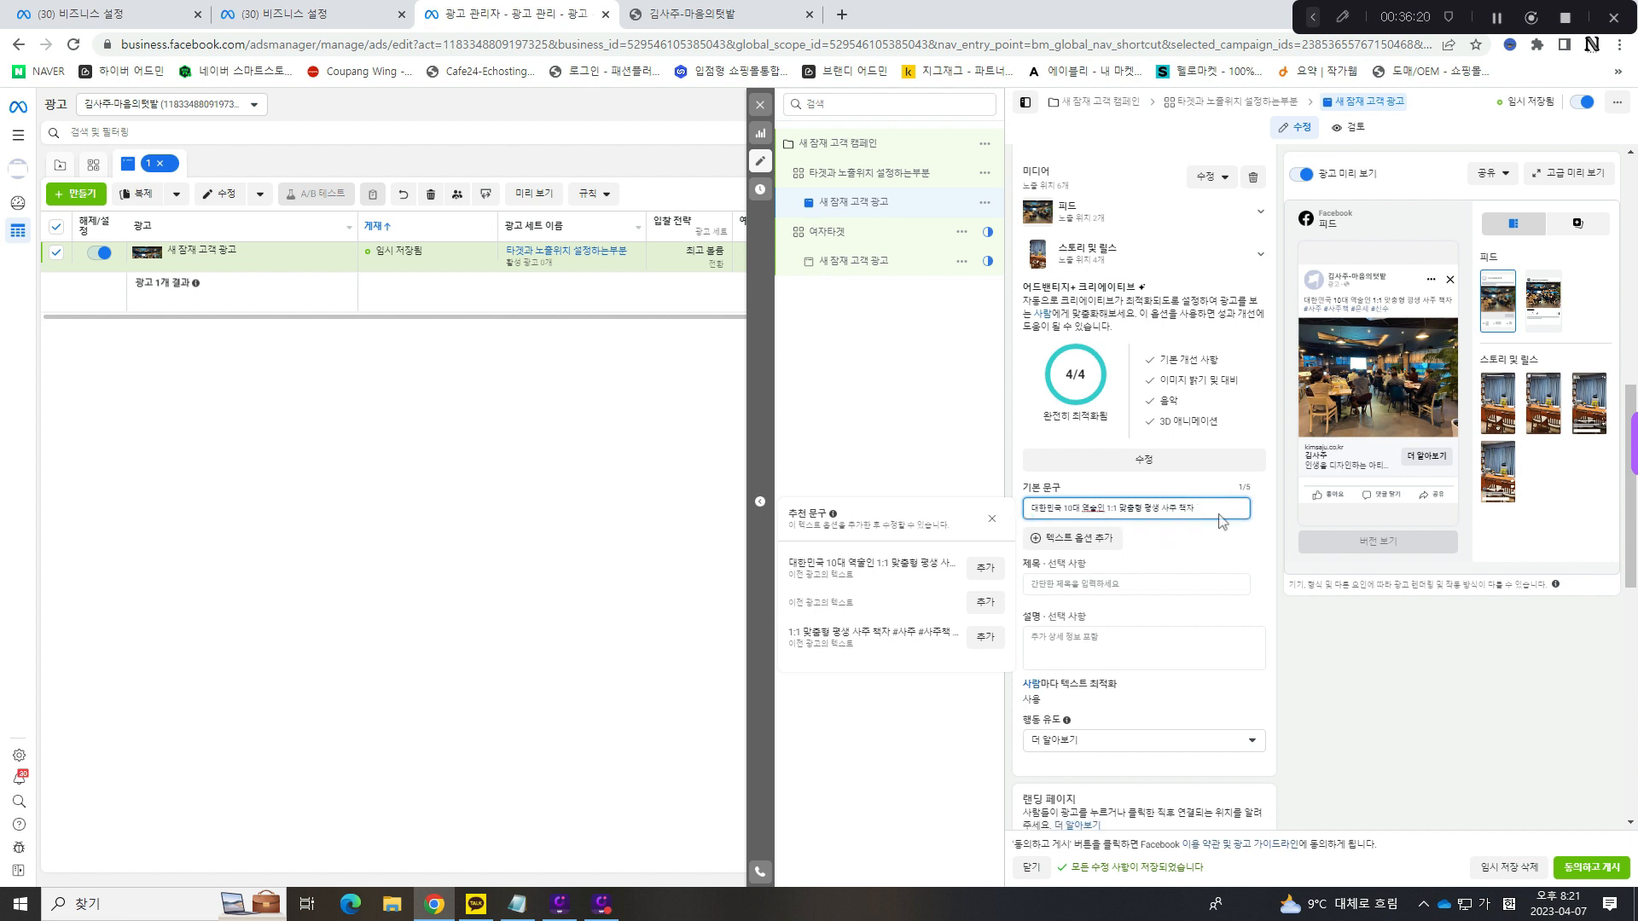
mouse_move(1354, 309)
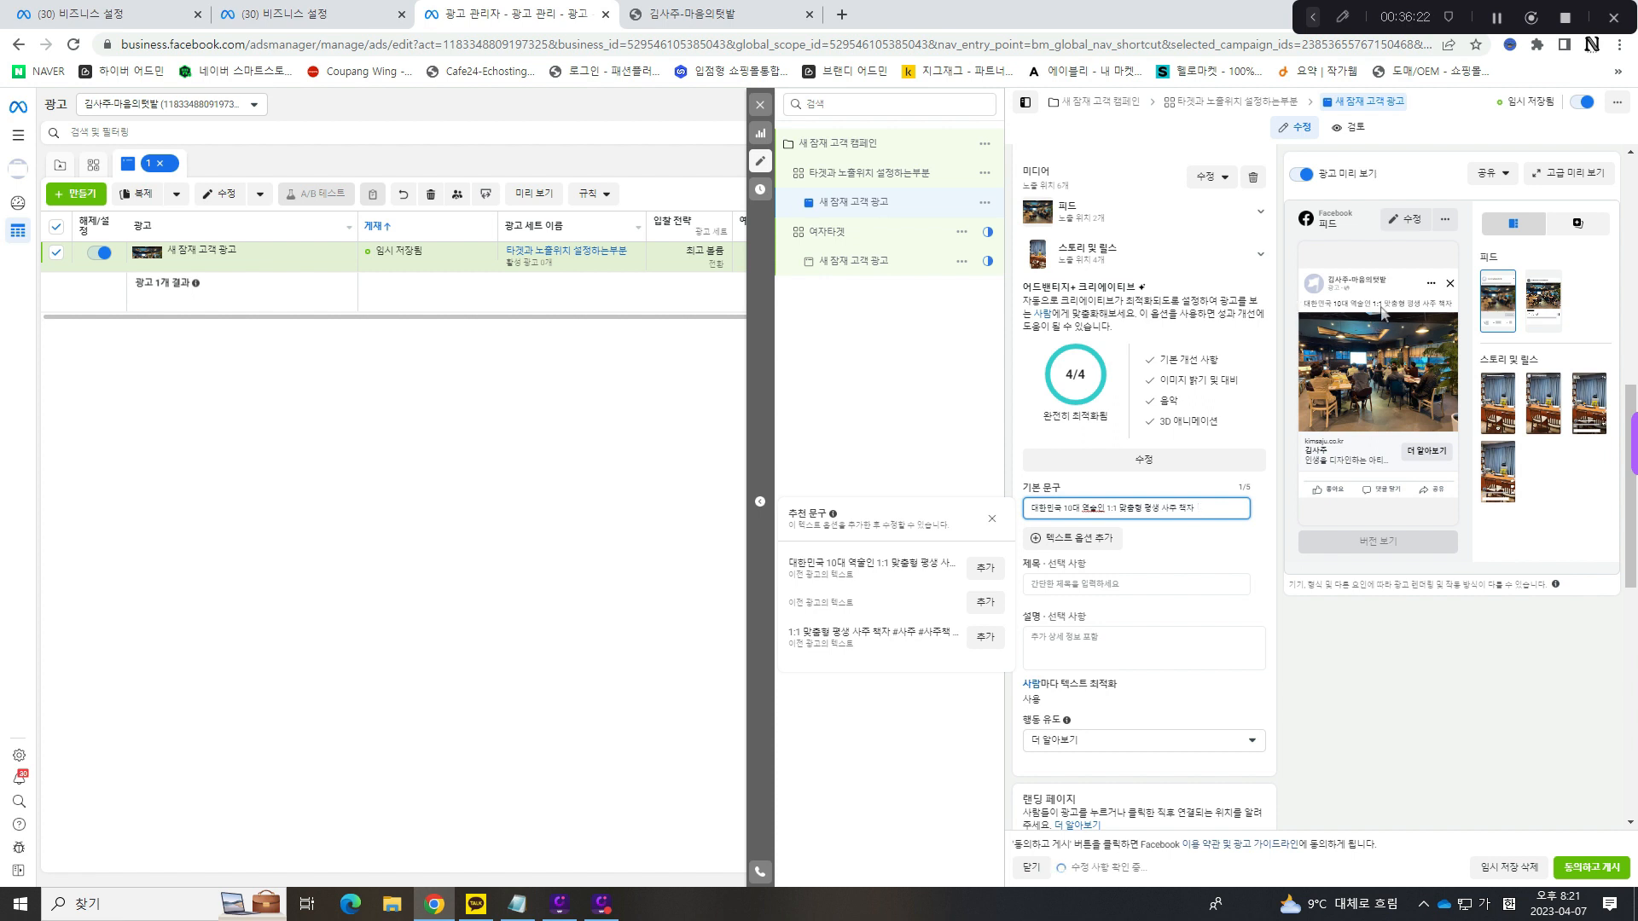
- Set the ad's 제목 to 사주 책 and its 설명 to 1:1 맞춤 사주 책자 상담
click(1151, 585)
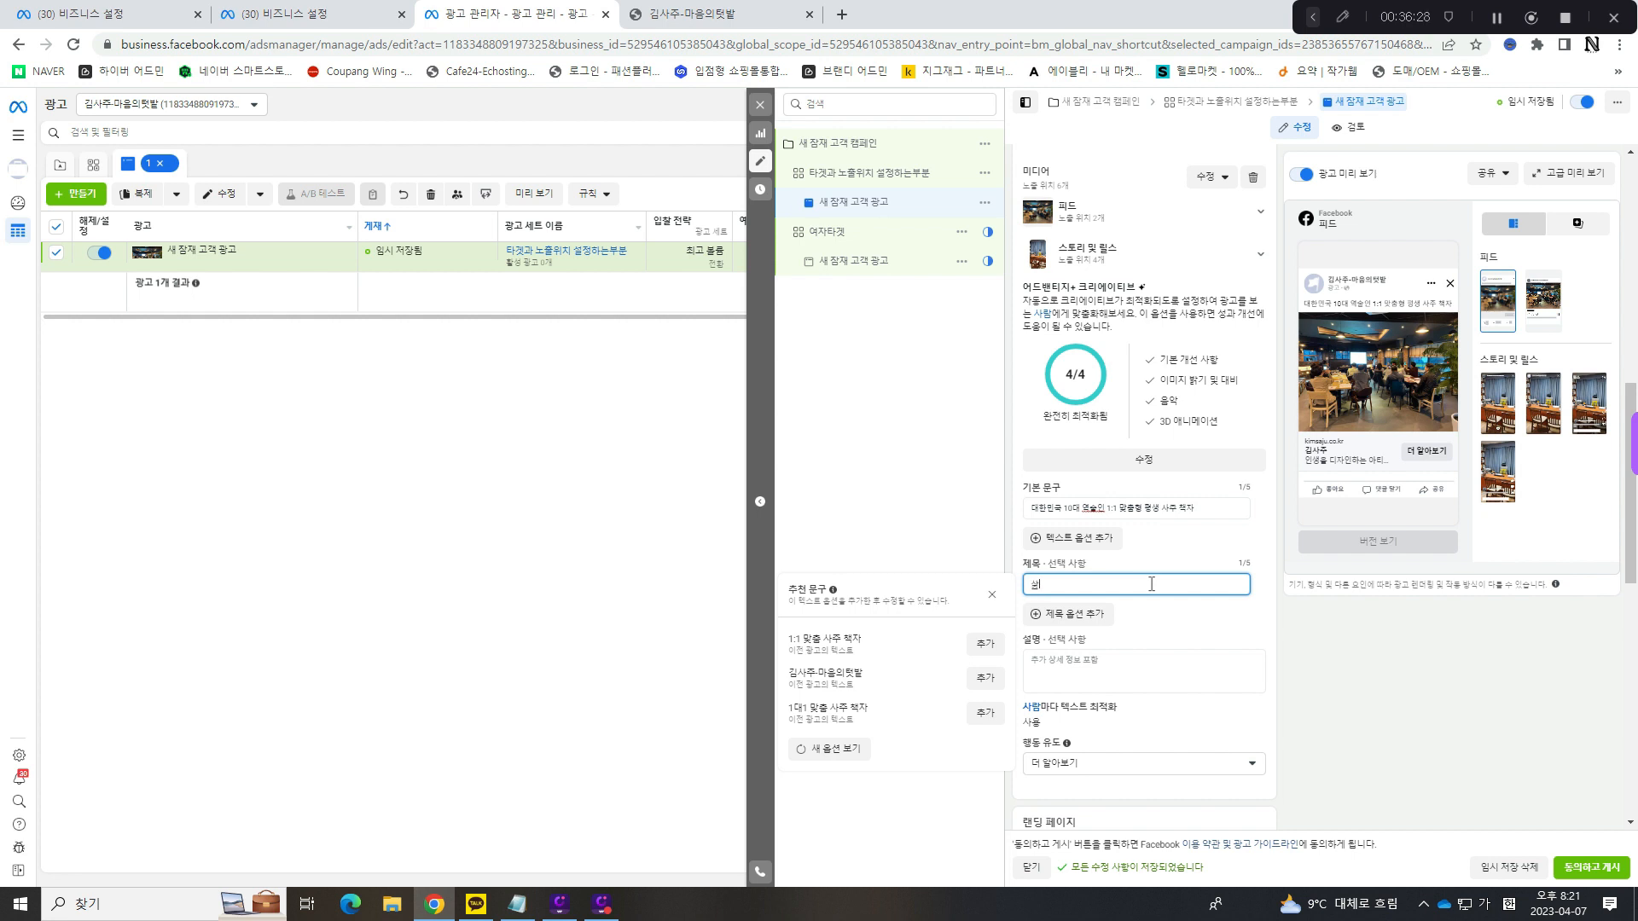
click(1183, 560)
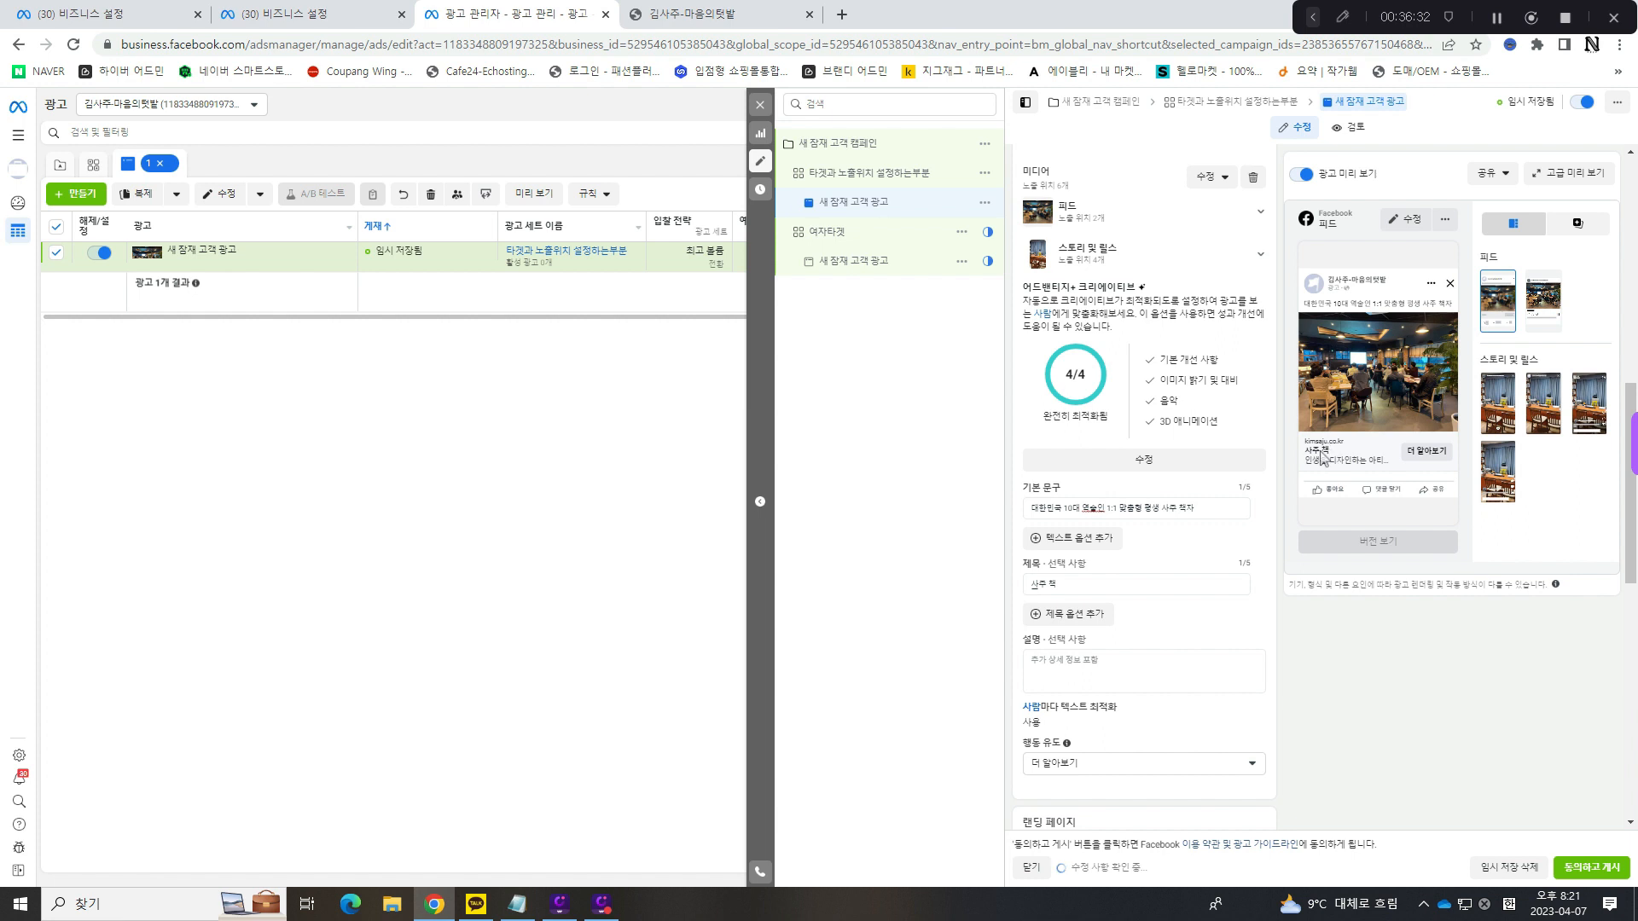
click(1130, 669)
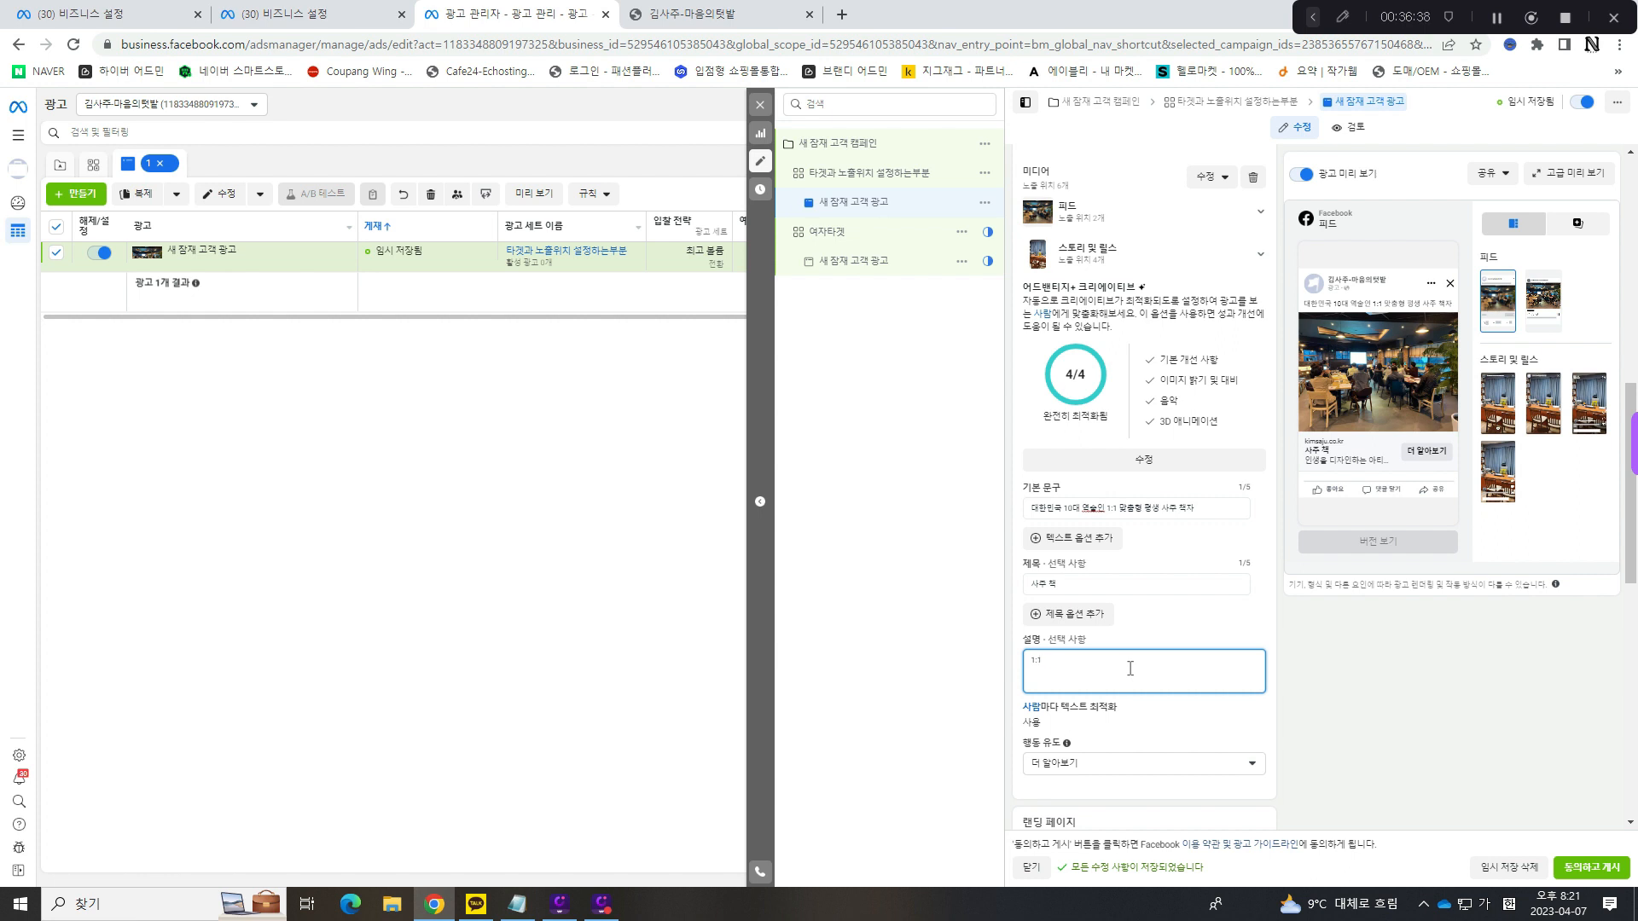
text(1:1 배)
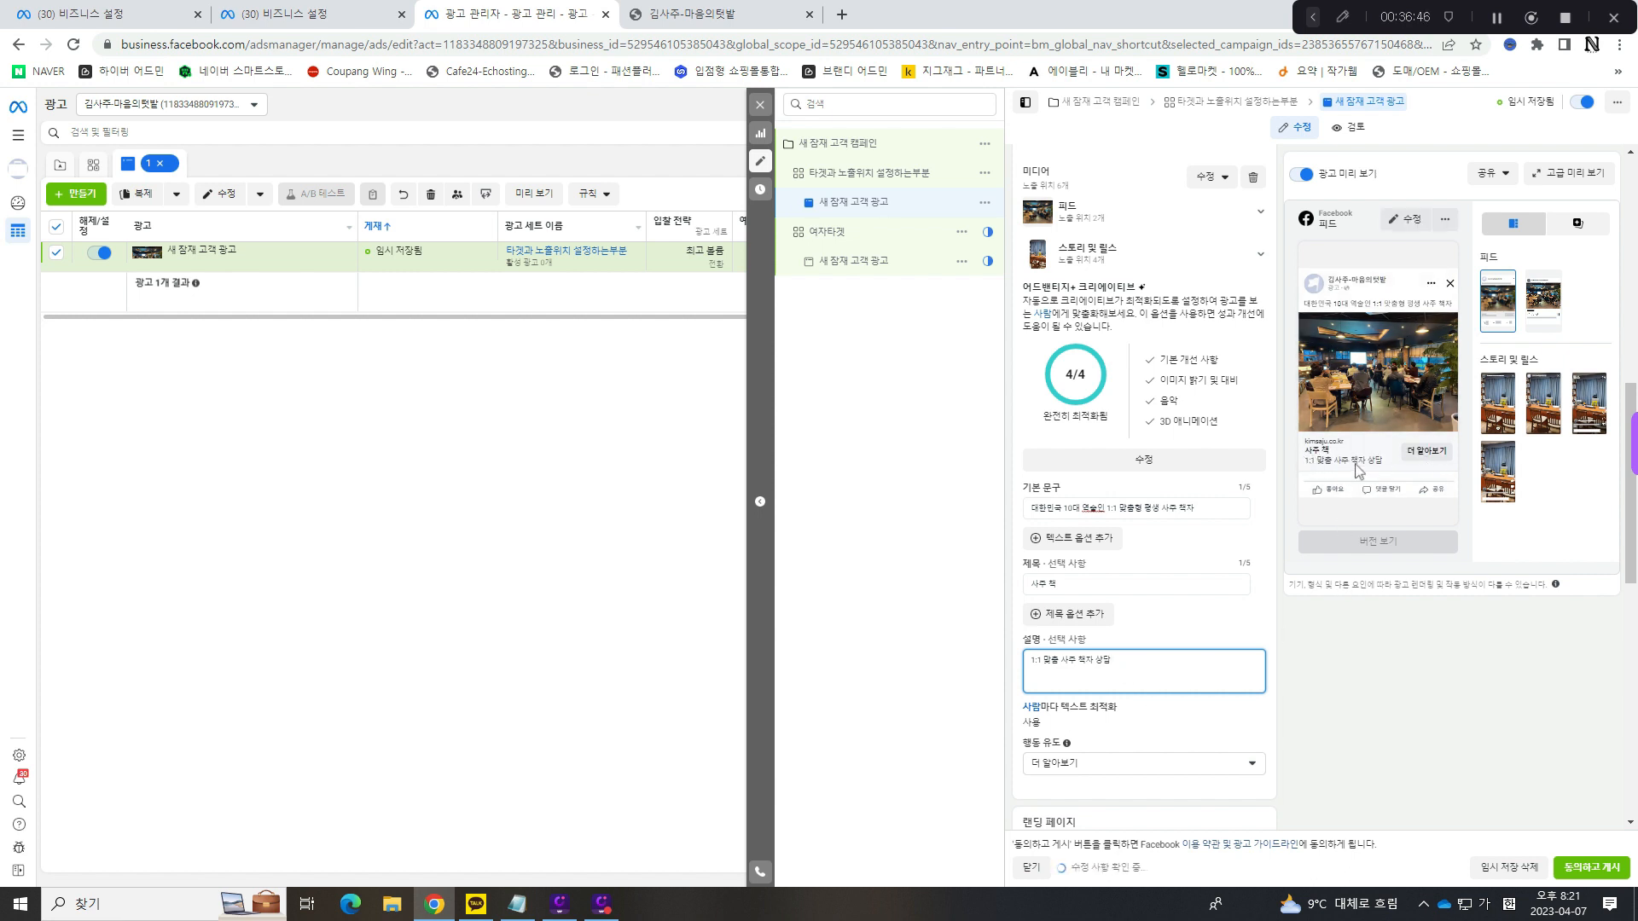
- Replace the landing page's 웹사이트 URL with kimsaju.net
scroll(1196, 631, down, 4)
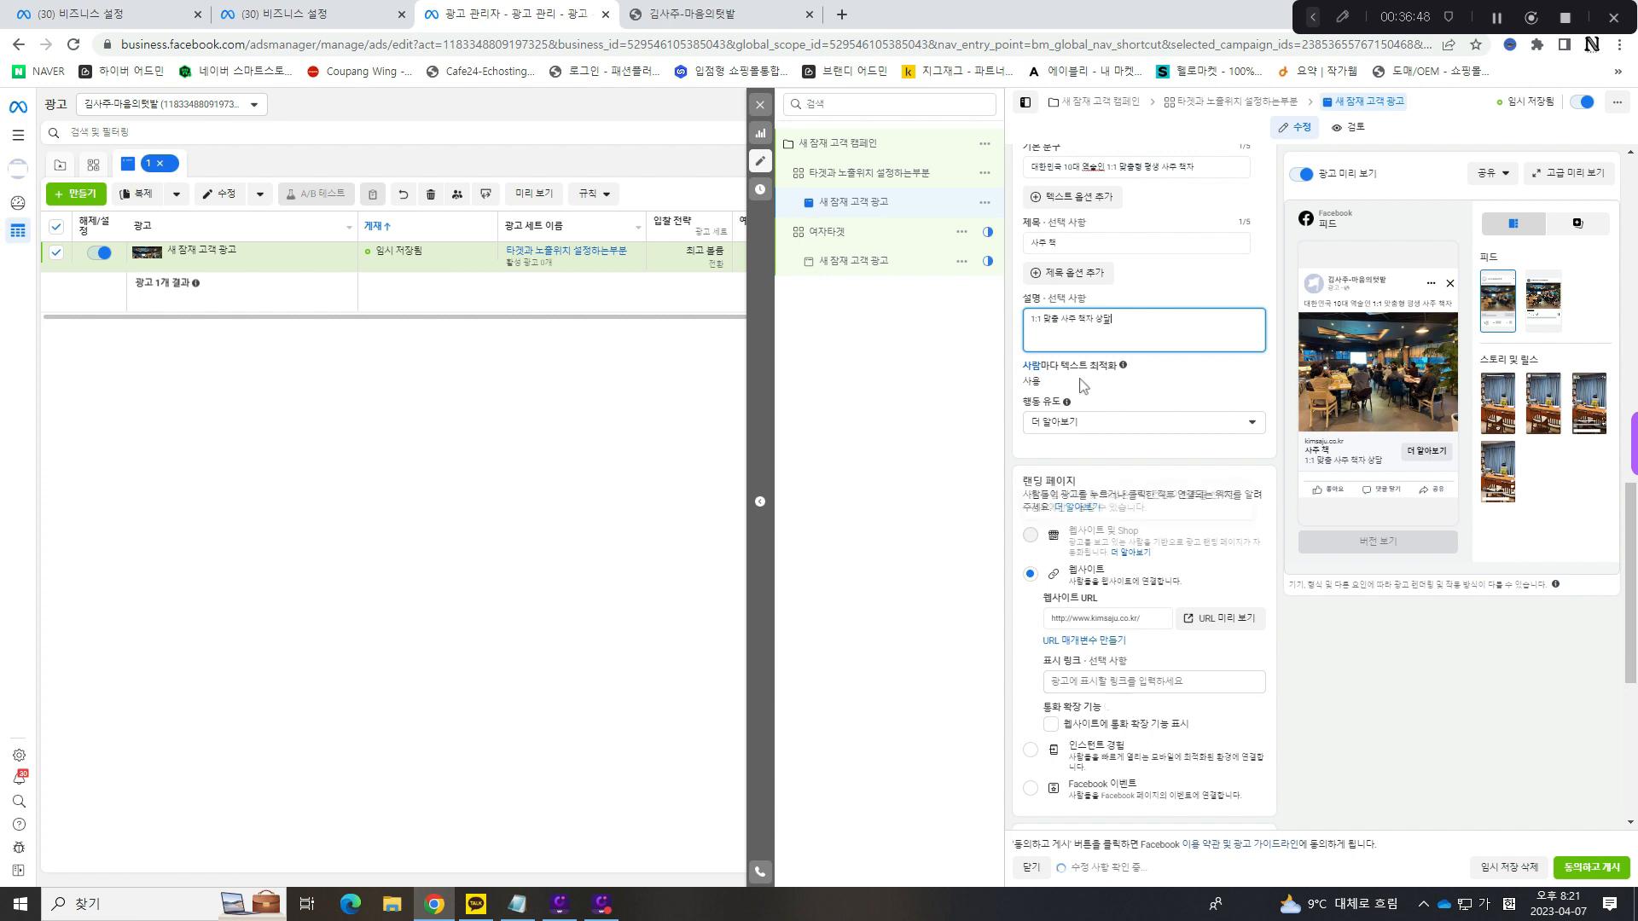
mouse_move(1123, 365)
click(1108, 620)
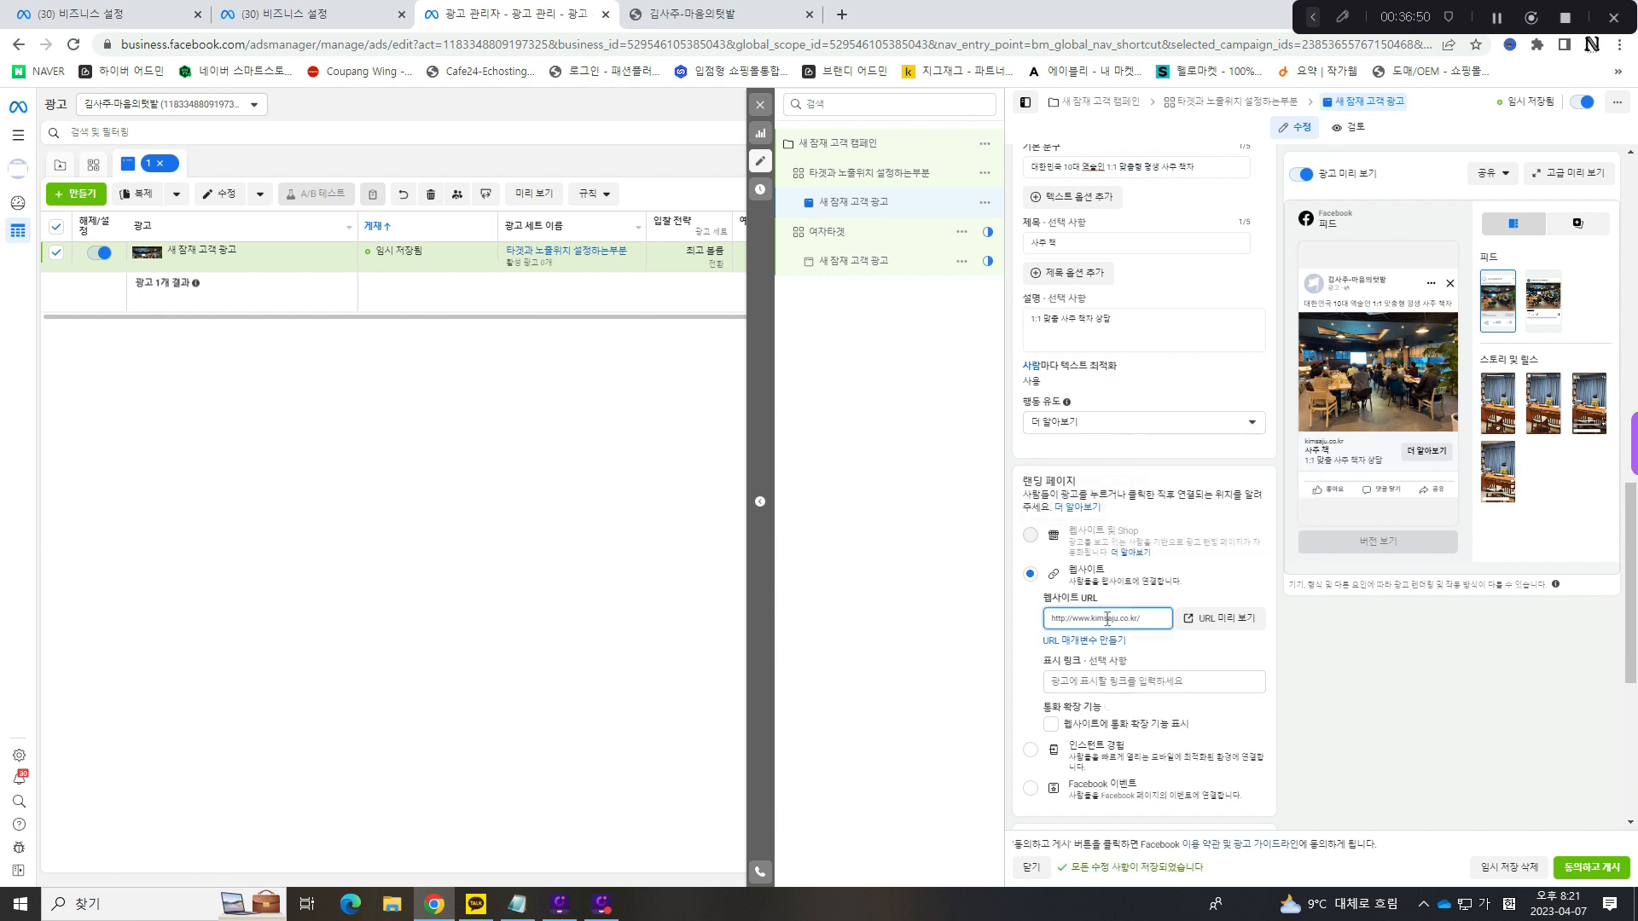
key(ctrl+a)
text(ㅑ)
text(kimsaju.nmme)
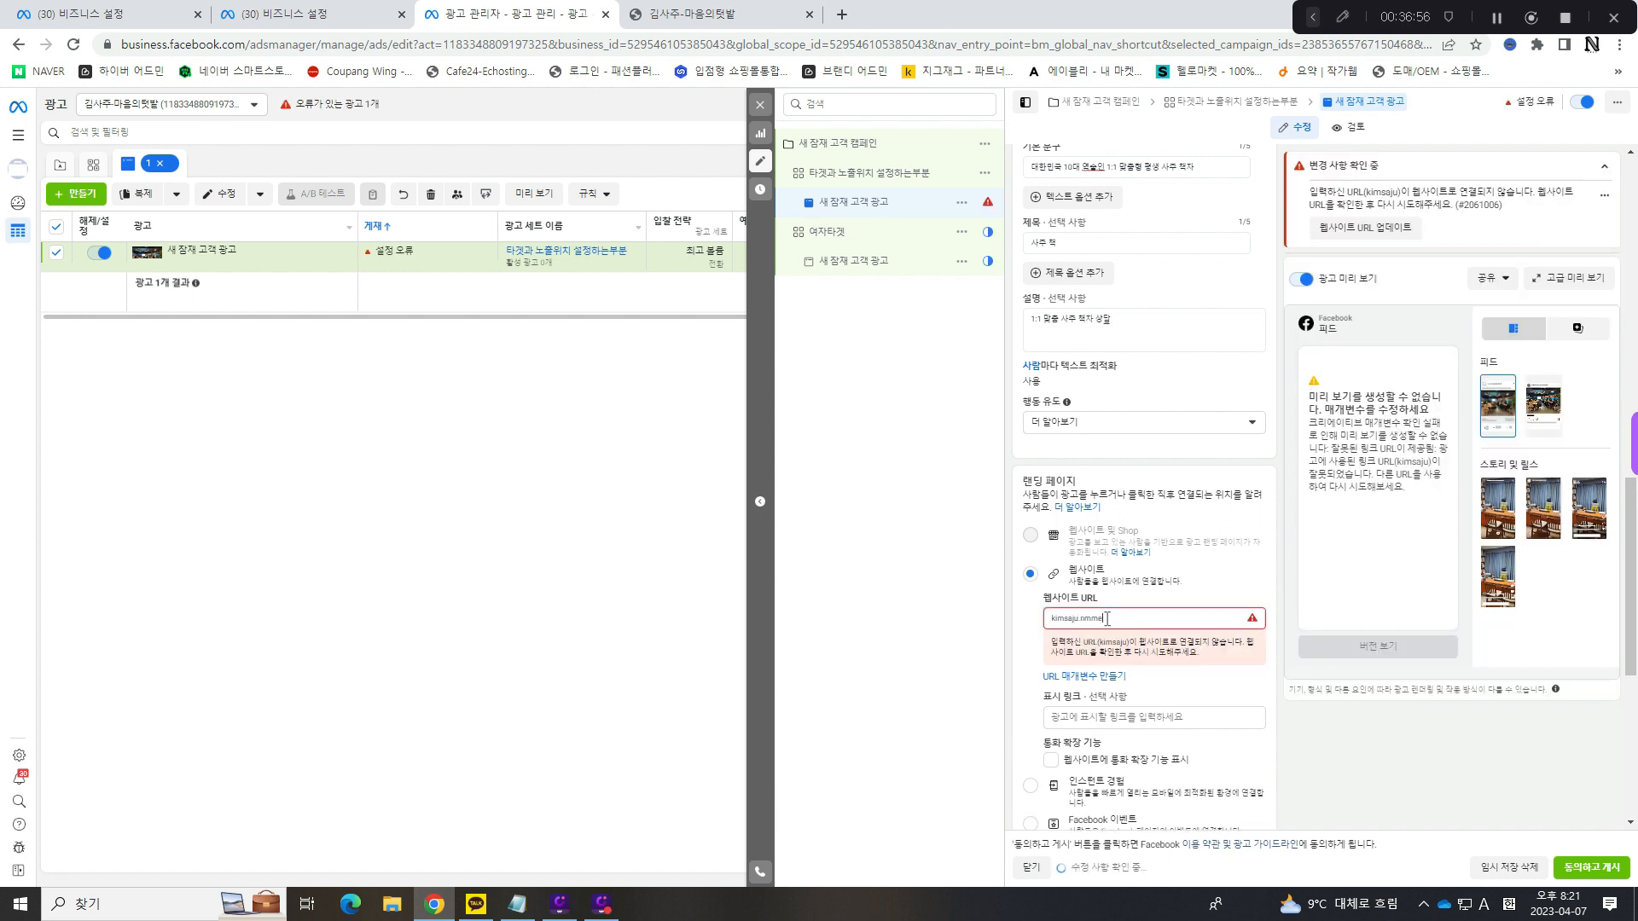
text(.n)
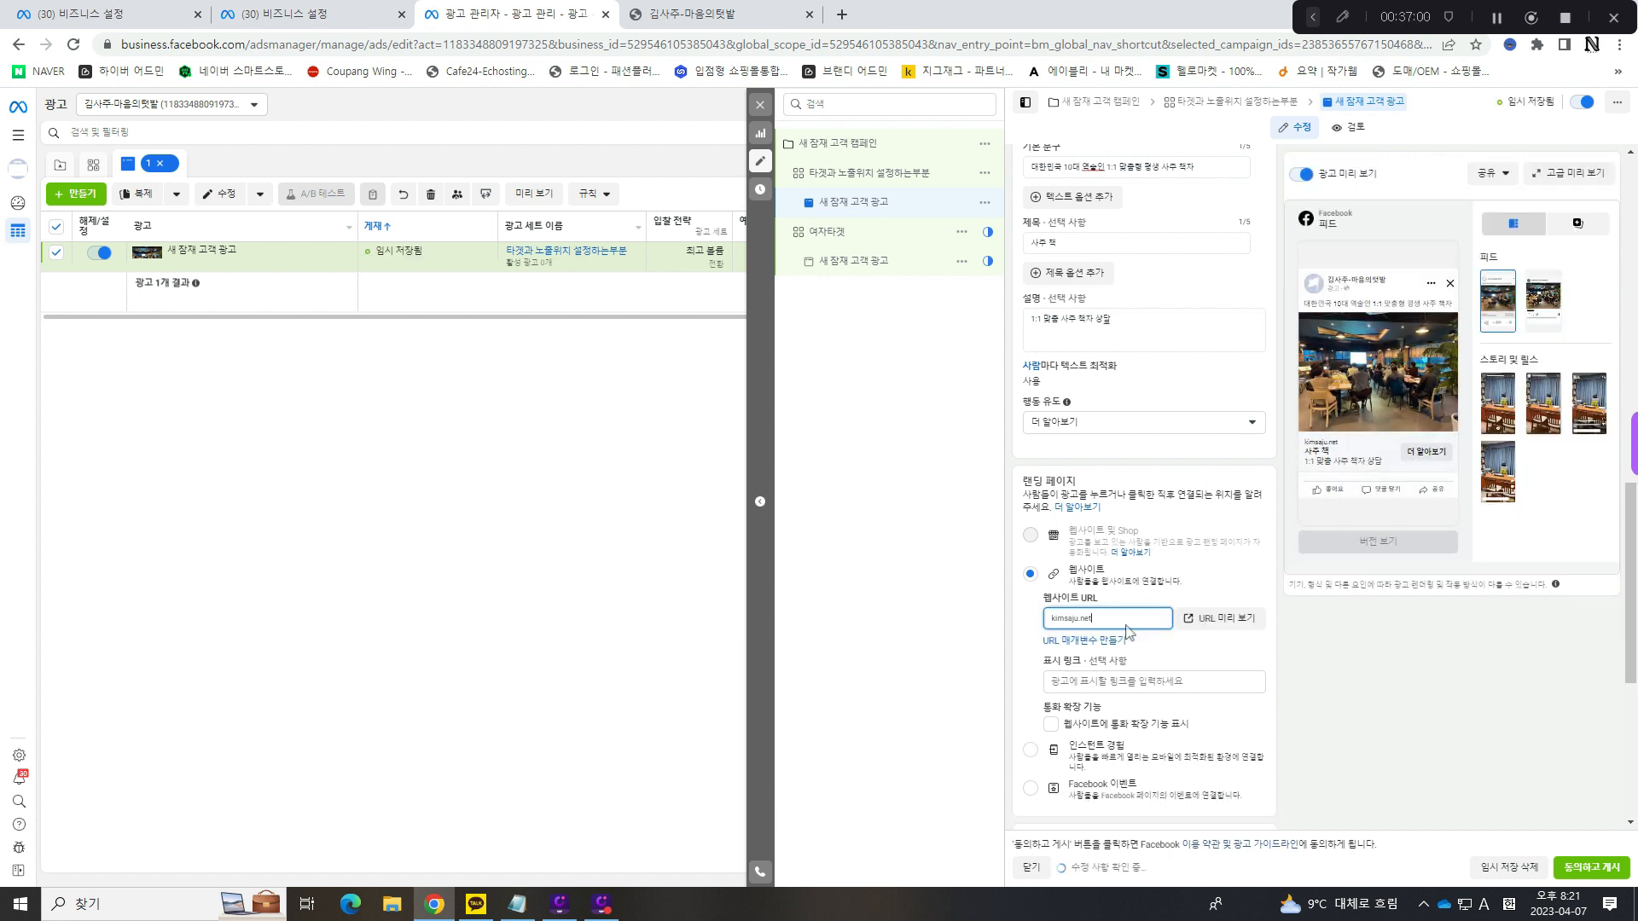
drag(1126, 629, 1024, 638)
click(1104, 623)
- Complete the Facebook event setup on the kimsaju.net page, accepting the added 요청 제출 event and the deleted 등록 완료 event
click(700, 19)
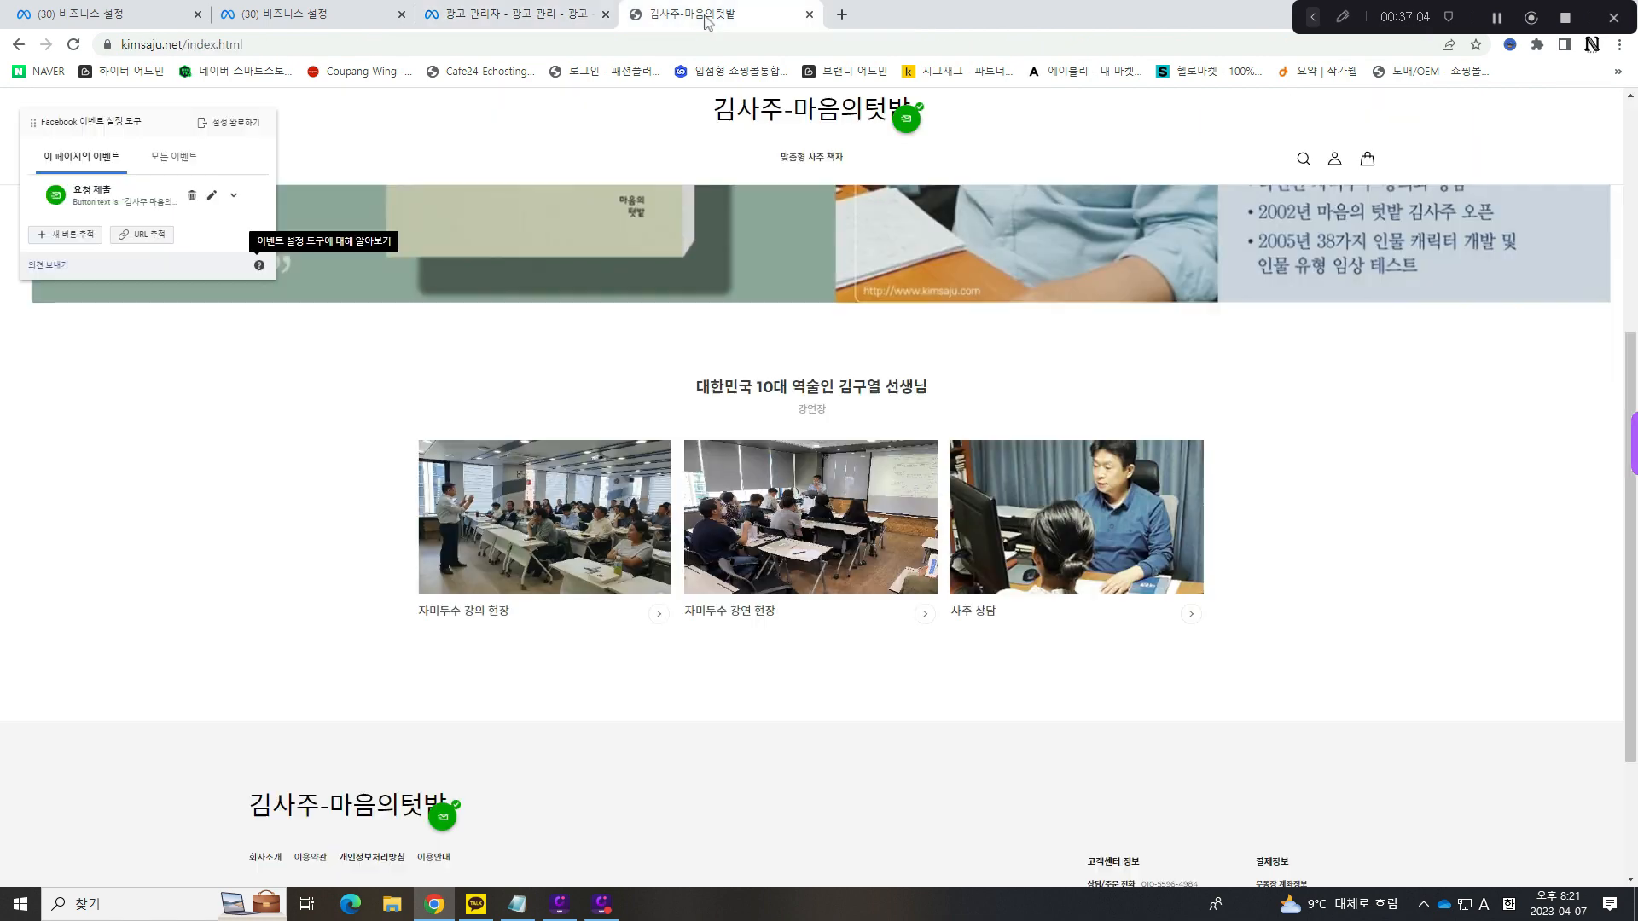
scroll(550, 418, up, 5)
click(244, 122)
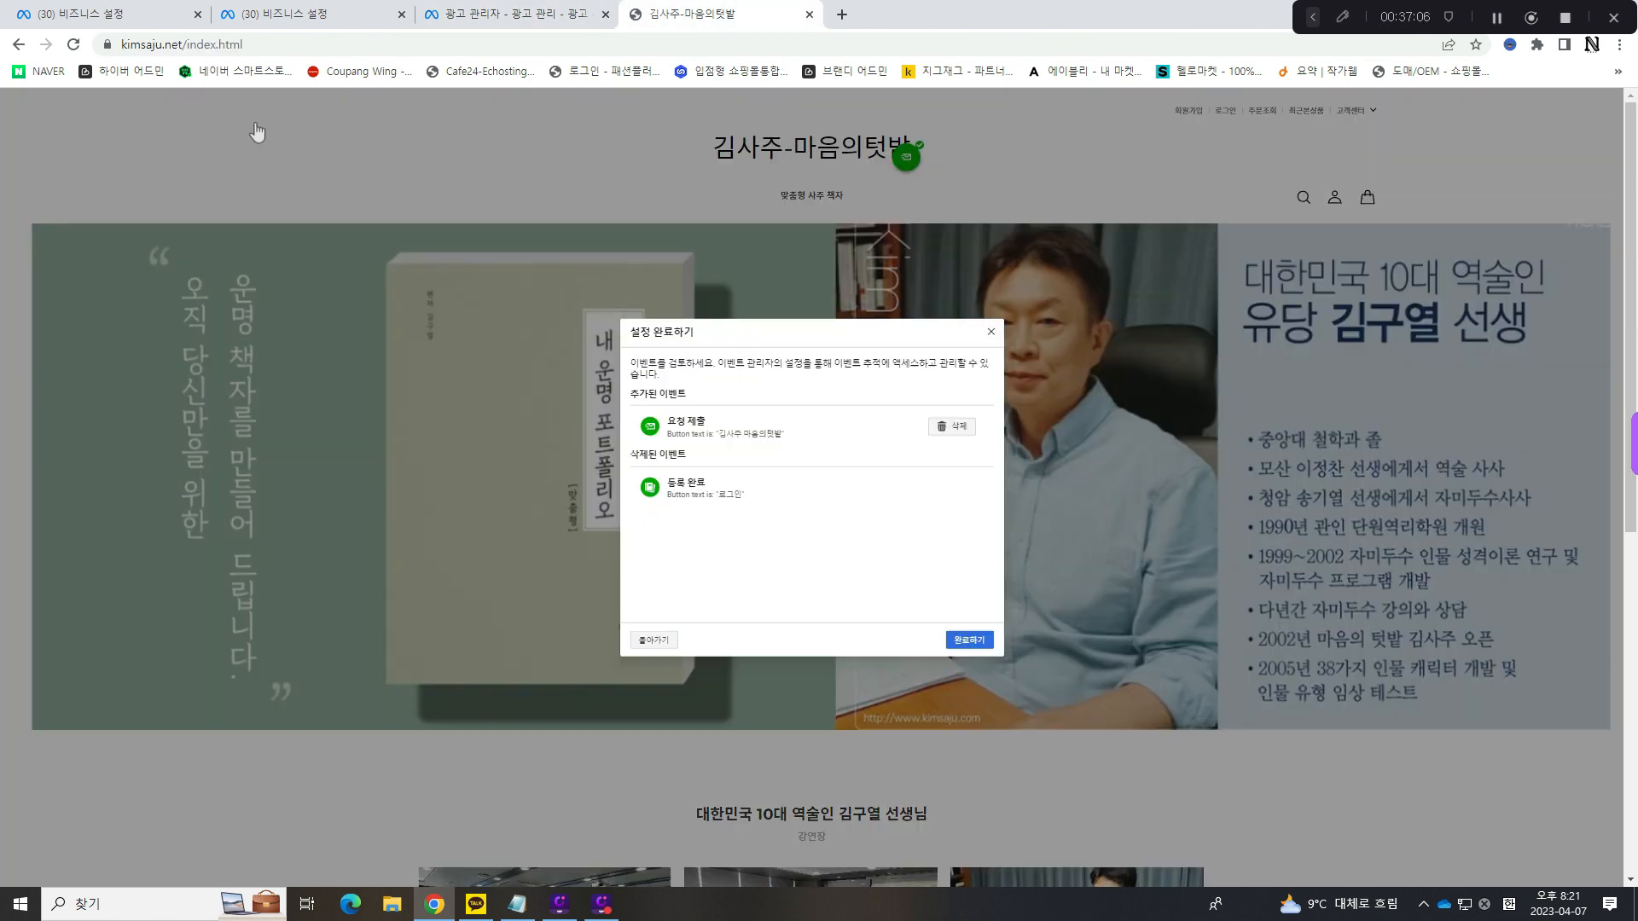
click(990, 334)
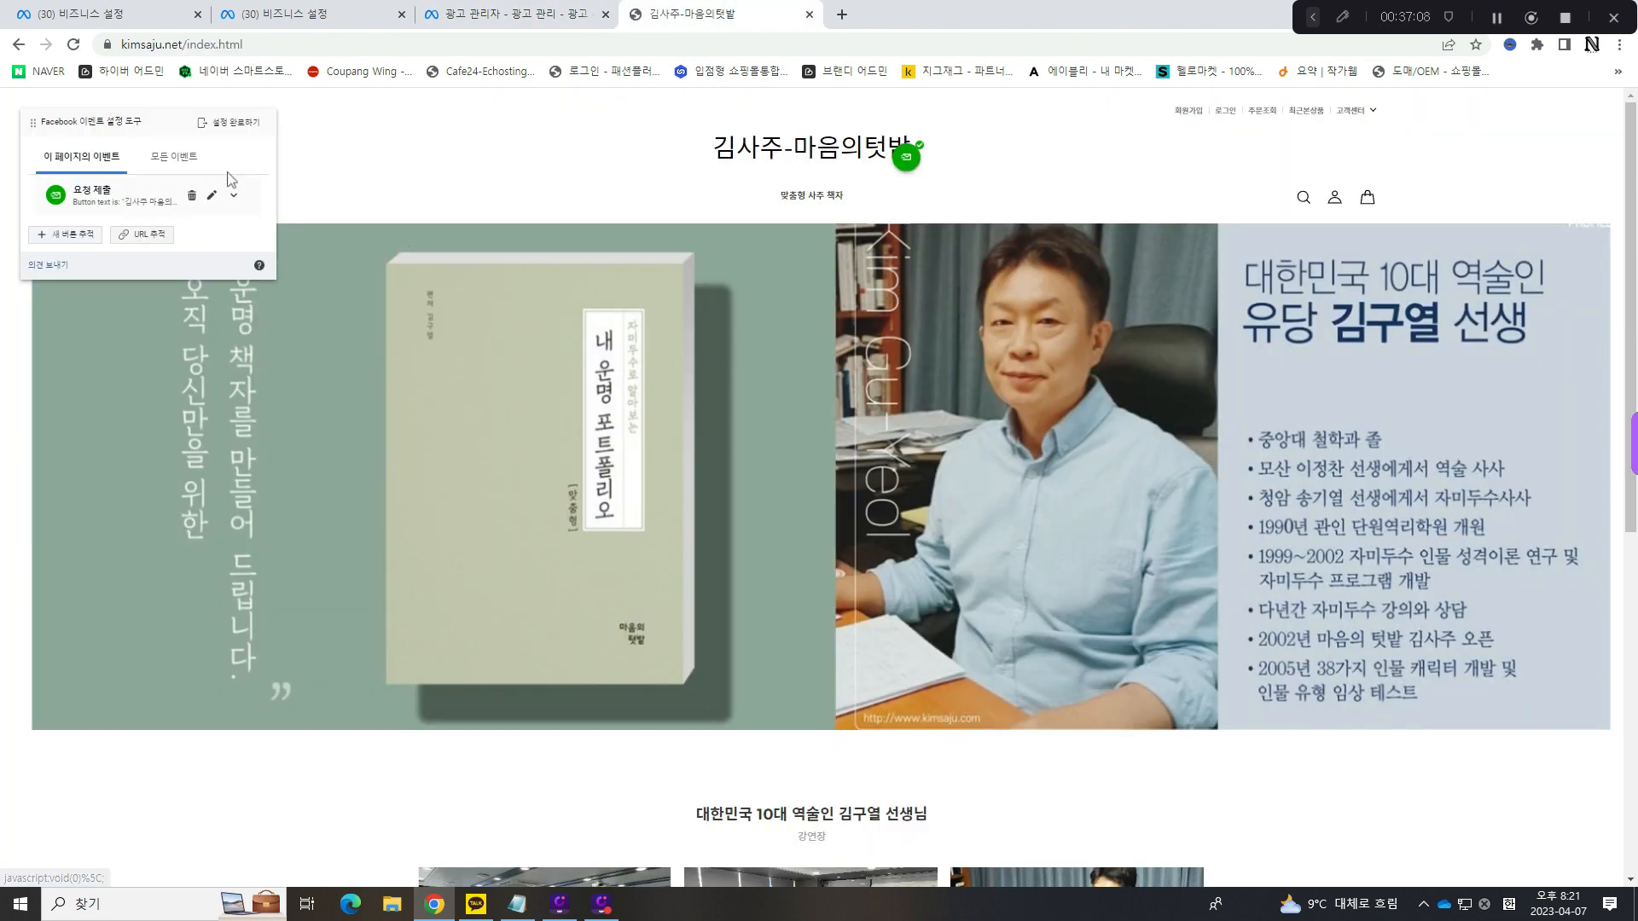
click(228, 128)
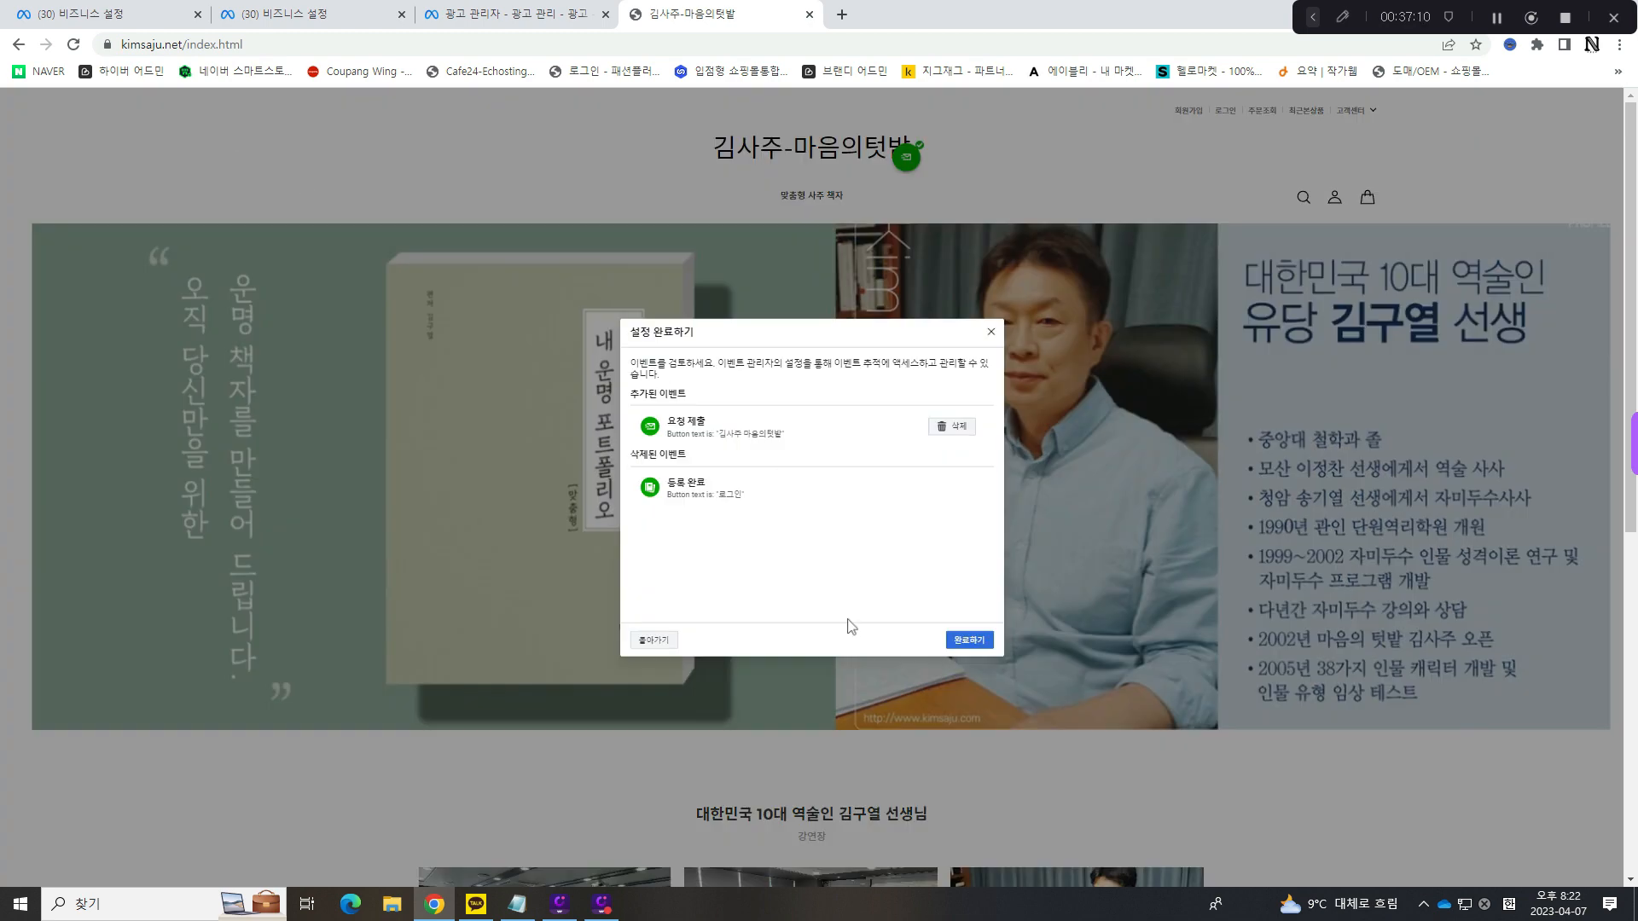
click(971, 638)
click(933, 540)
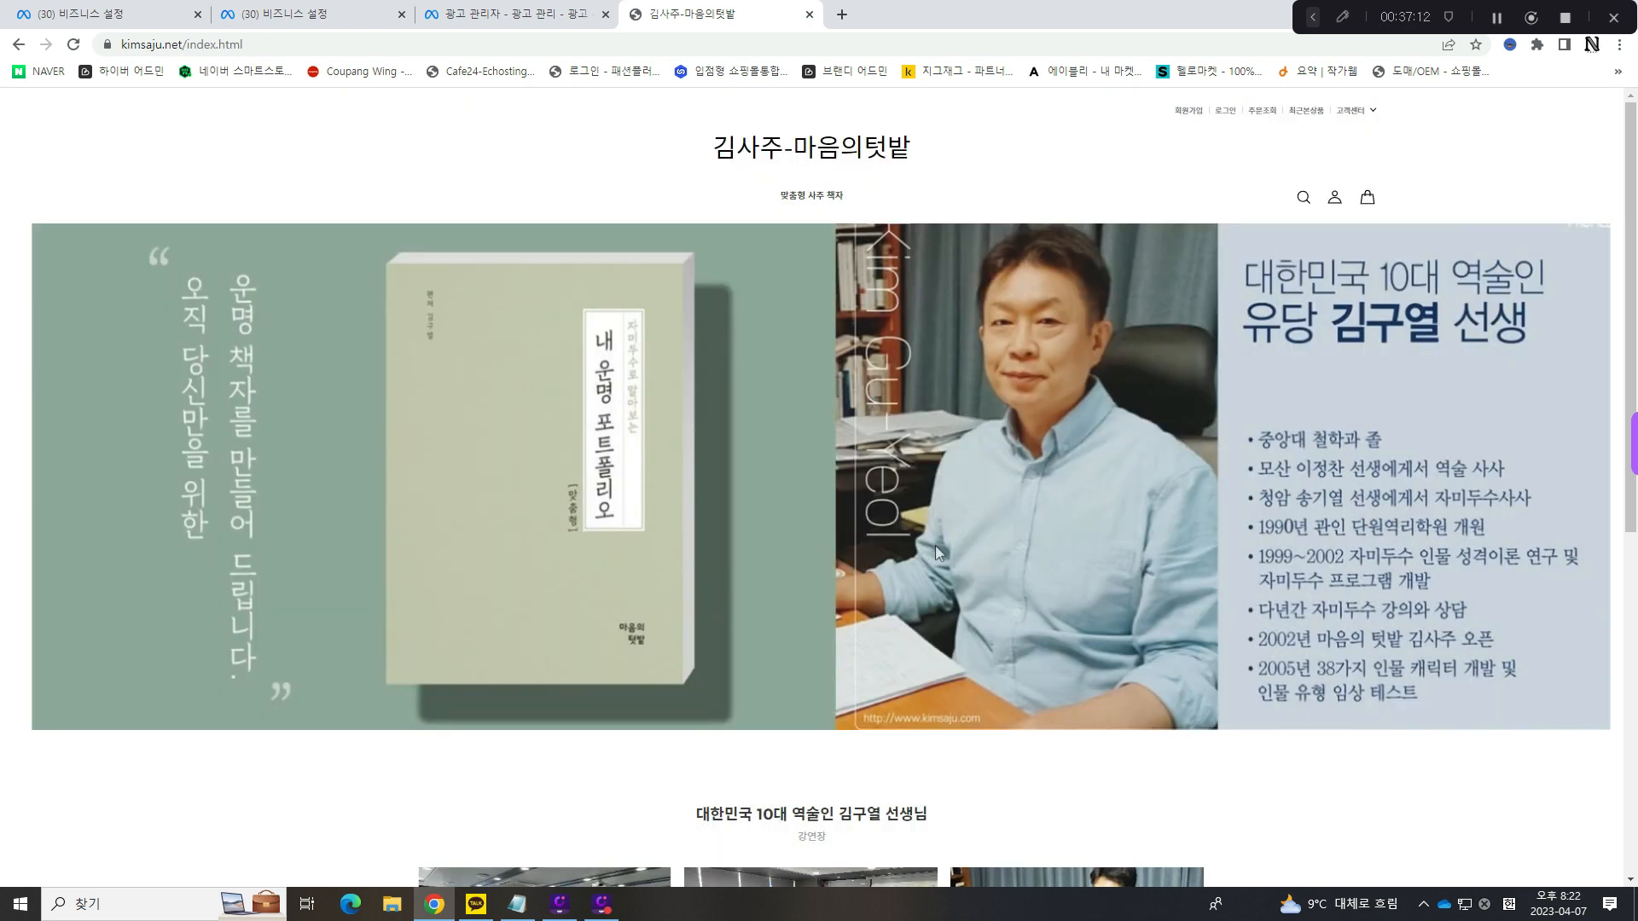
- Open kimsaju.com in the browser and go to its 책 소개/구매 page
click(638, 15)
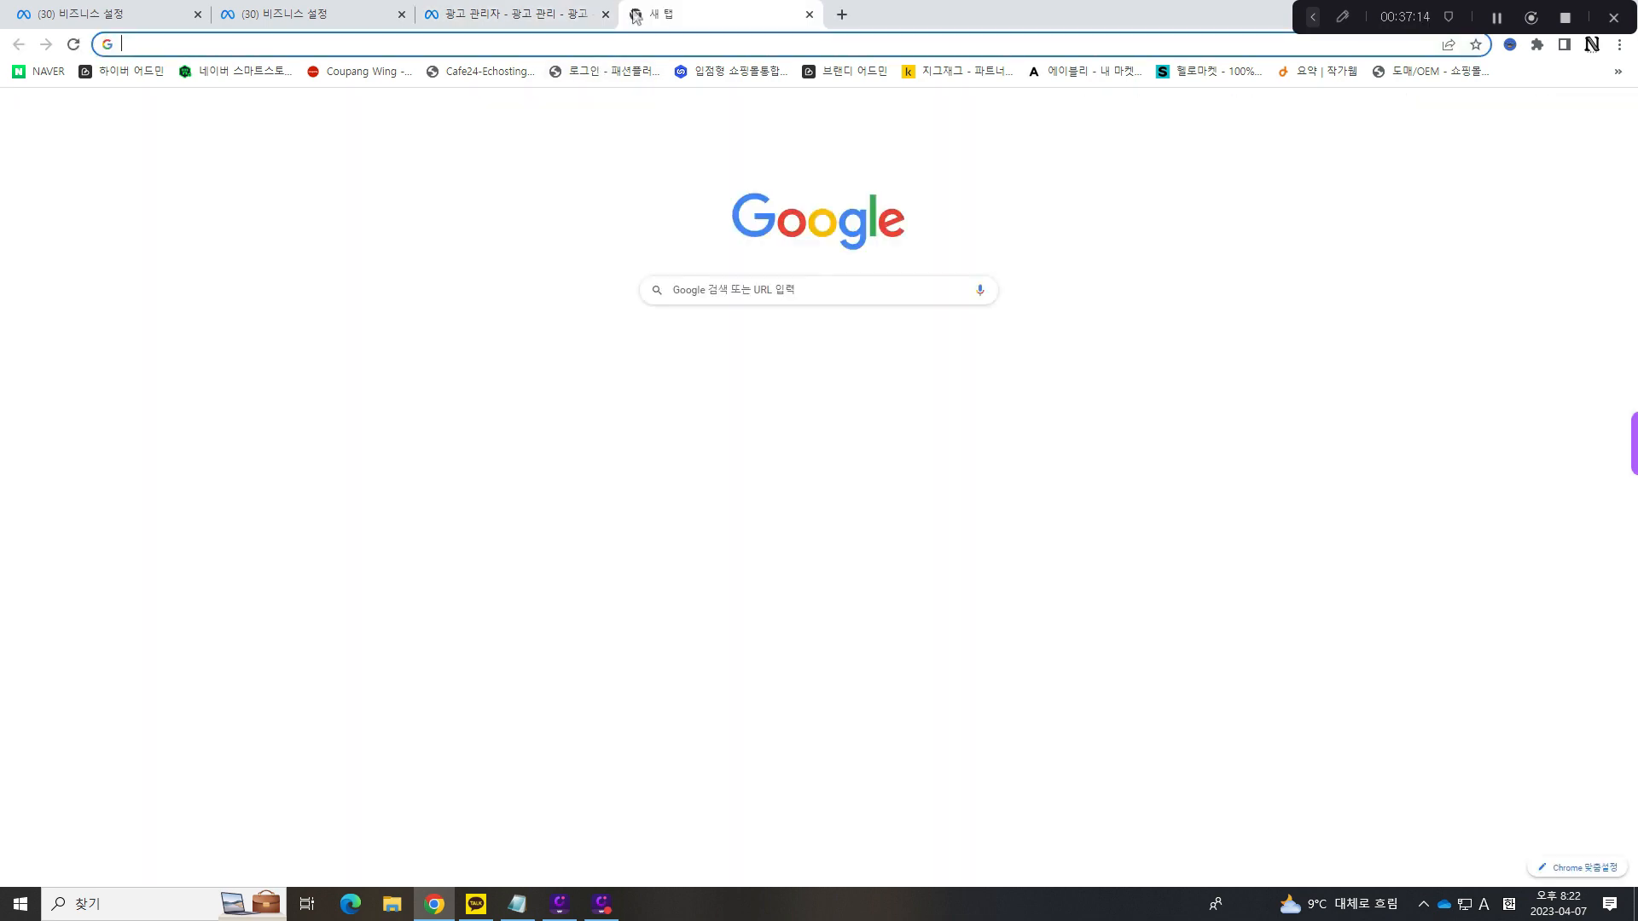
text(kim)
key(Return)
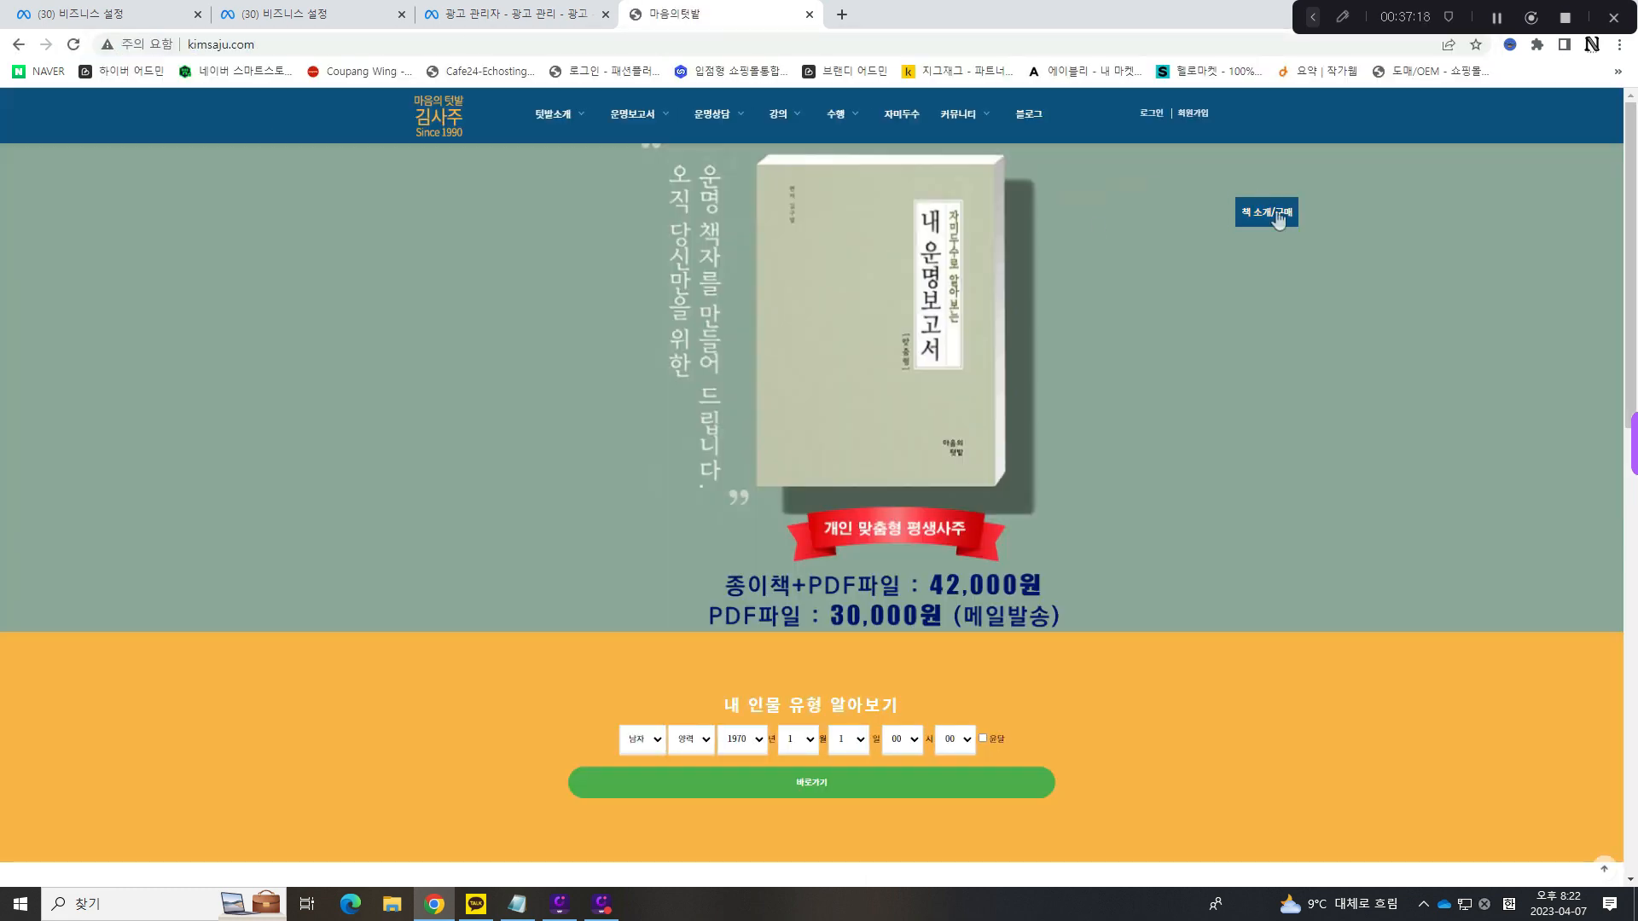
click(1277, 213)
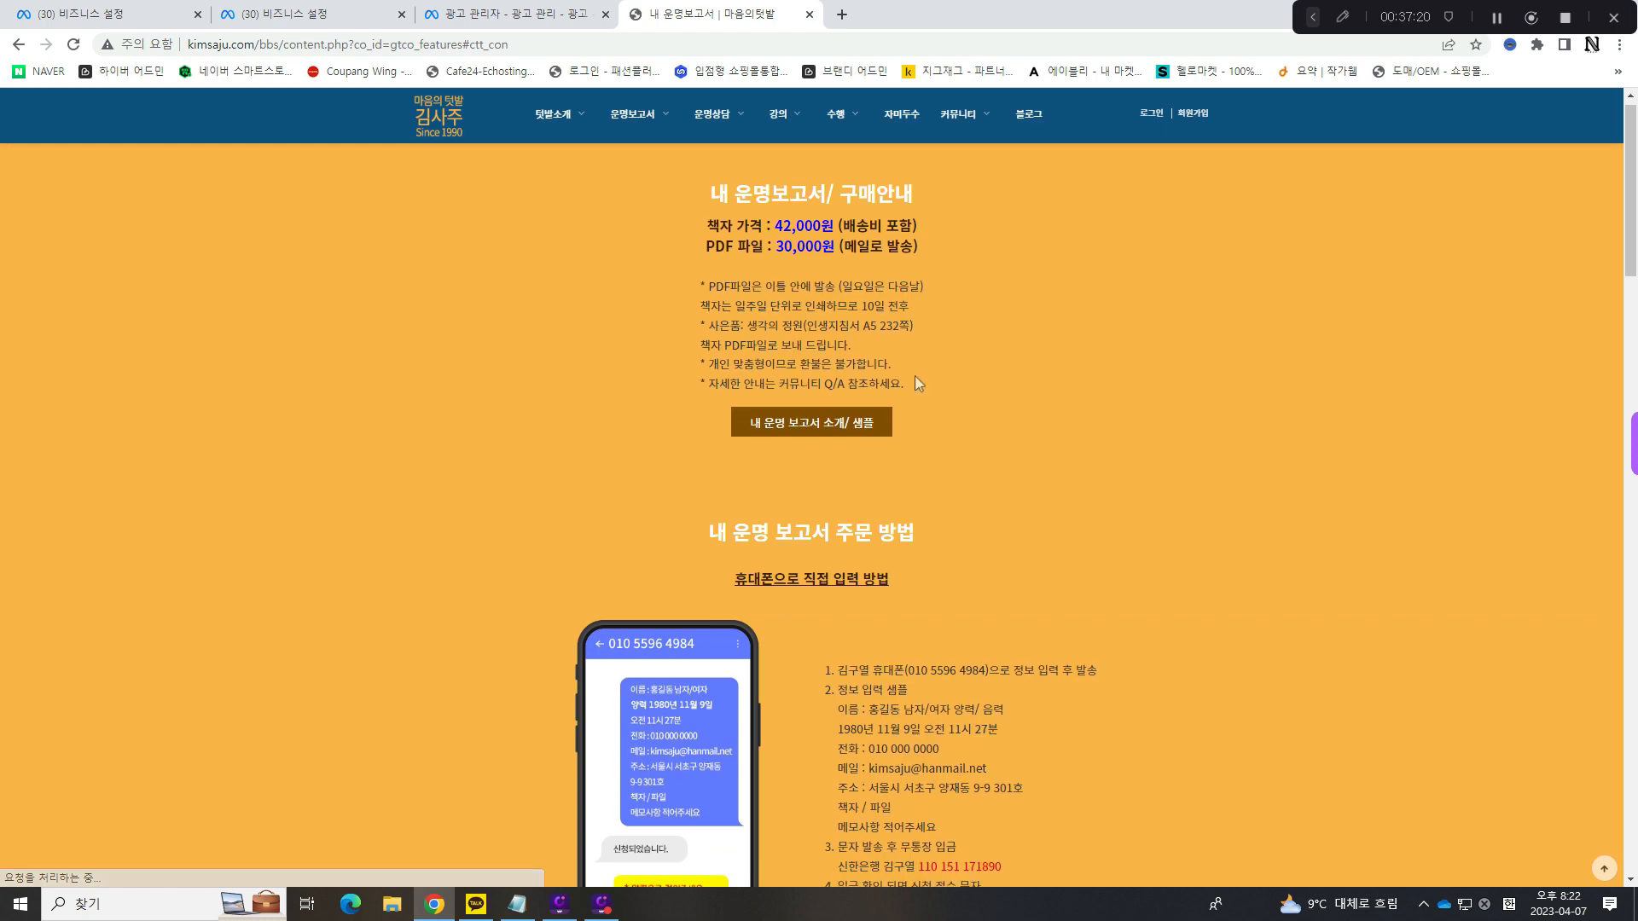
- Examine the ordering instructions and the purchase form on the page, trying 구매 신청 접수 with the form left empty
scroll(913, 372, down, 8)
scroll(817, 417, down, 10)
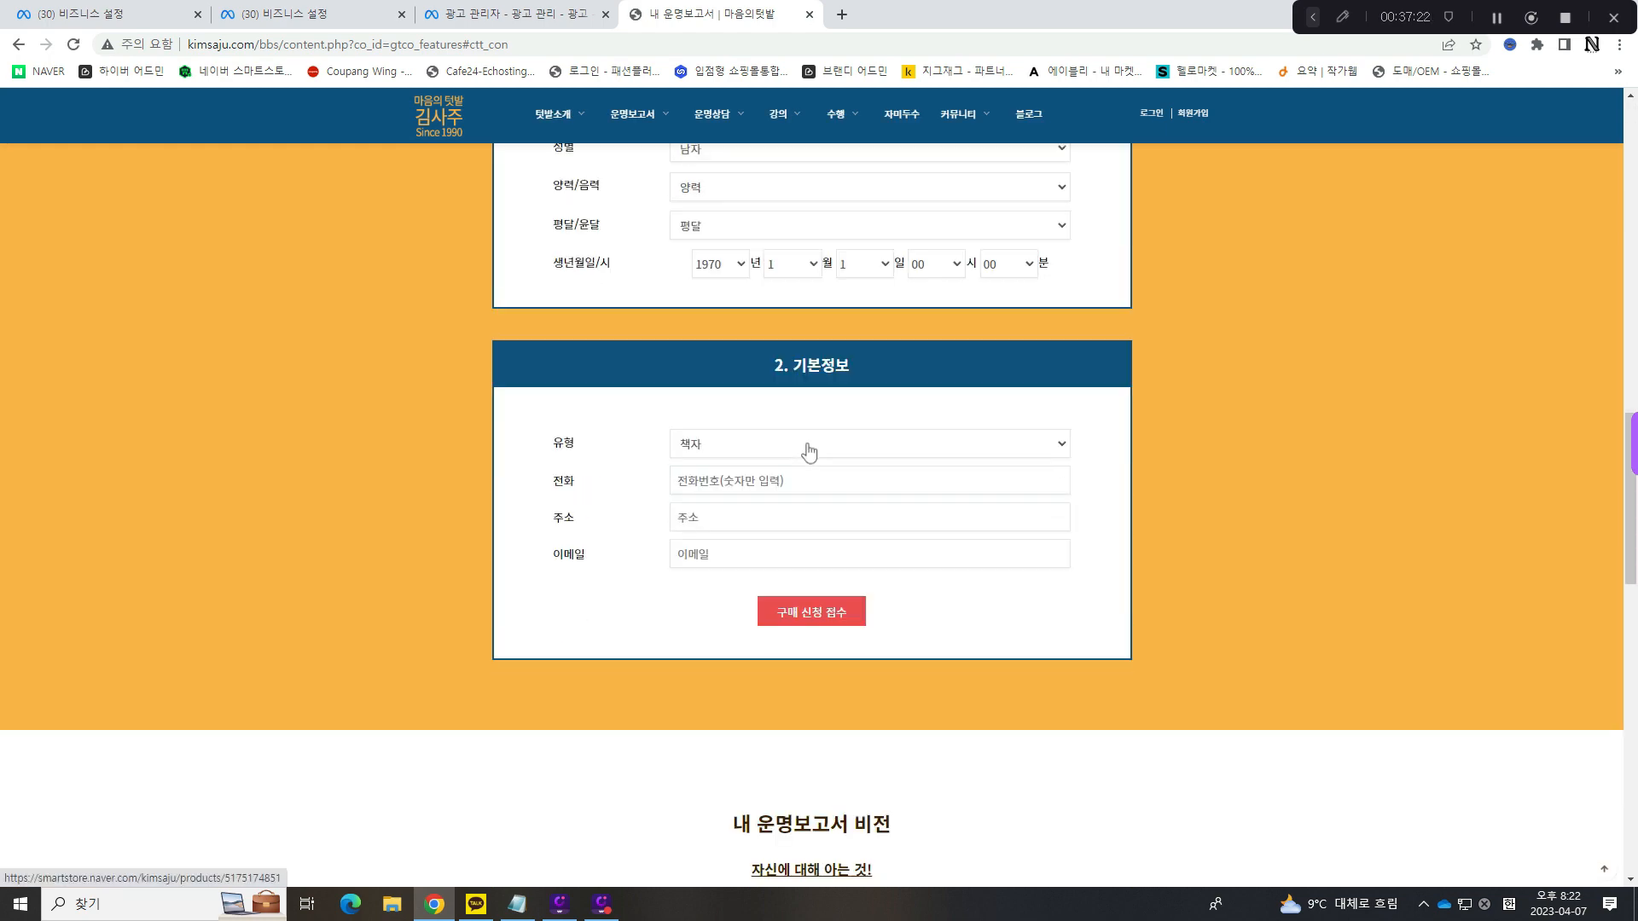
click(816, 615)
click(969, 139)
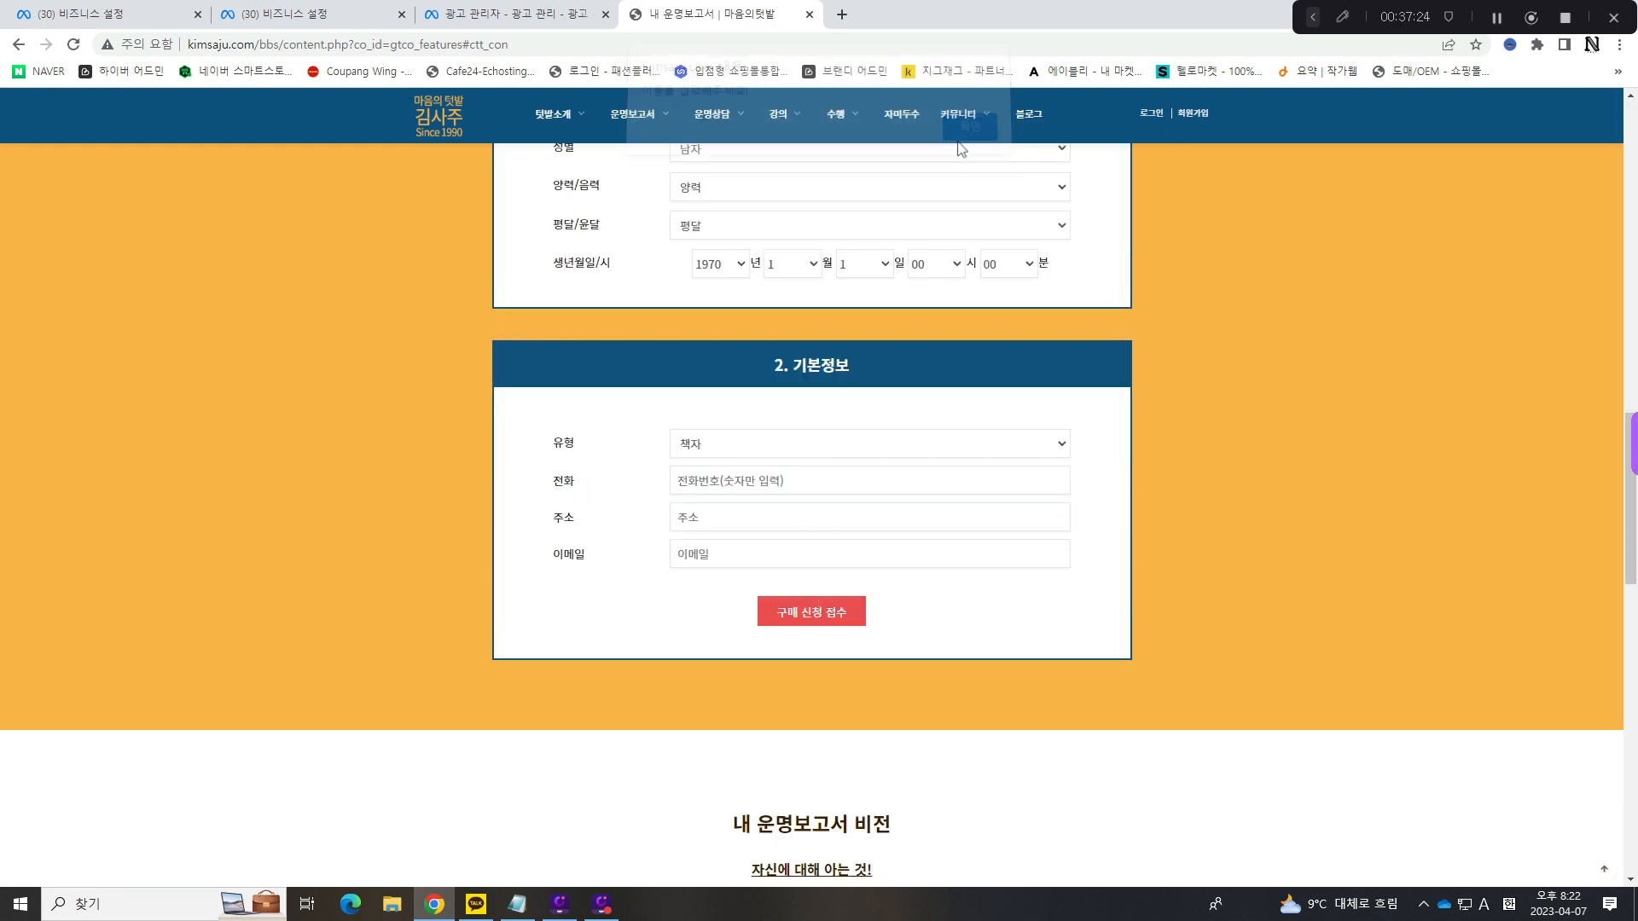
scroll(887, 344, down, 12)
scroll(887, 344, up, 11)
scroll(887, 344, up, 11)
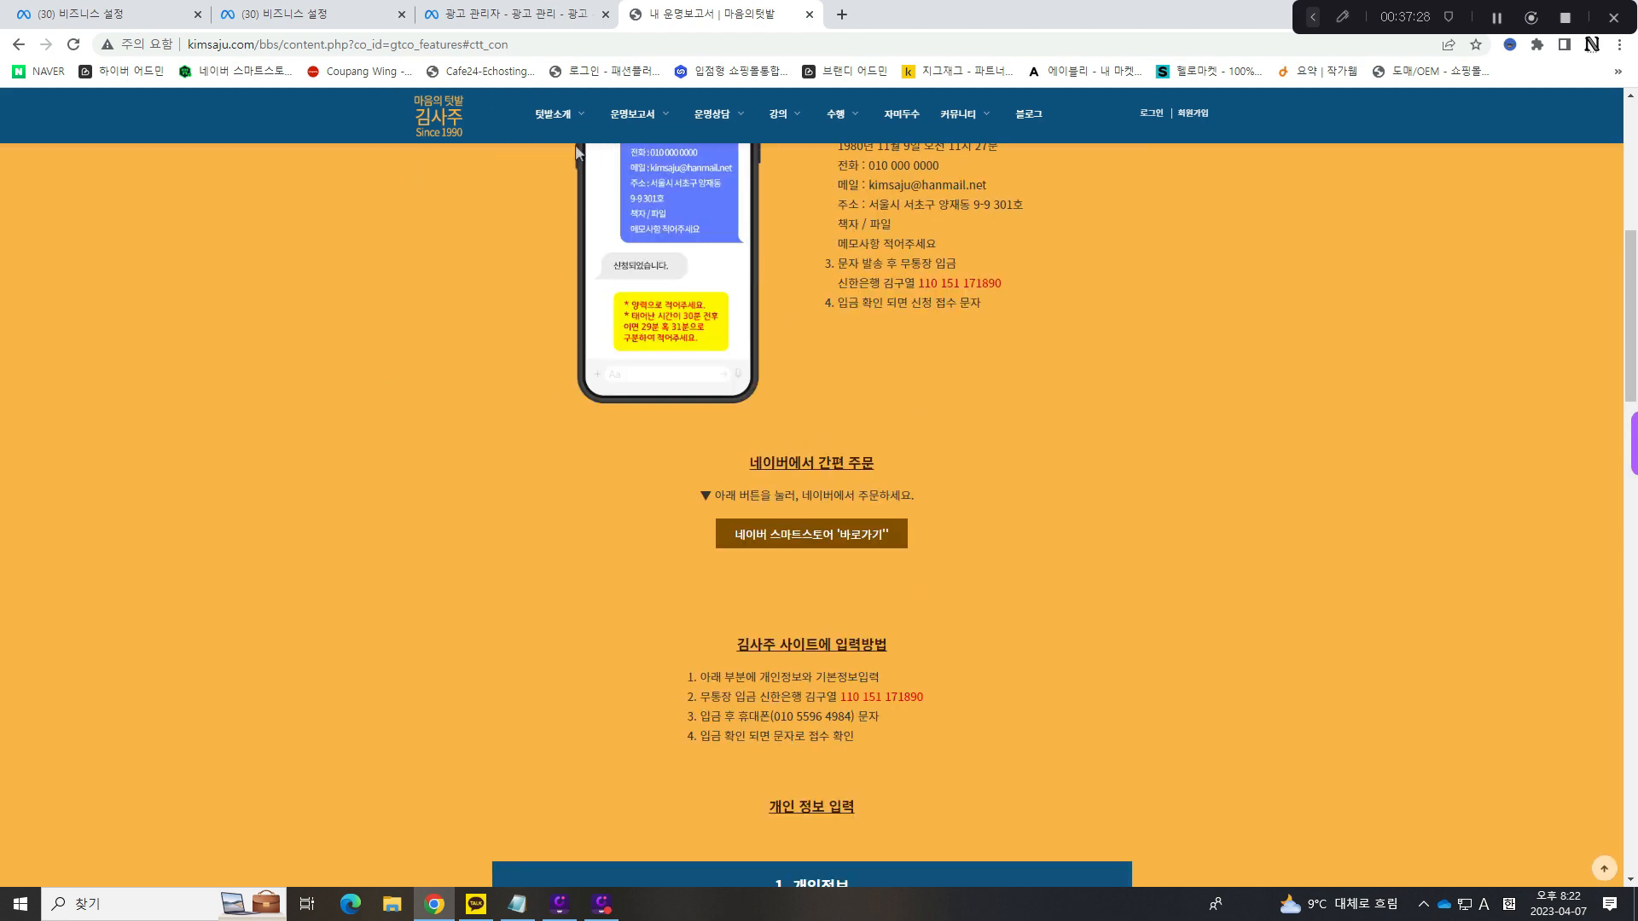
click(549, 8)
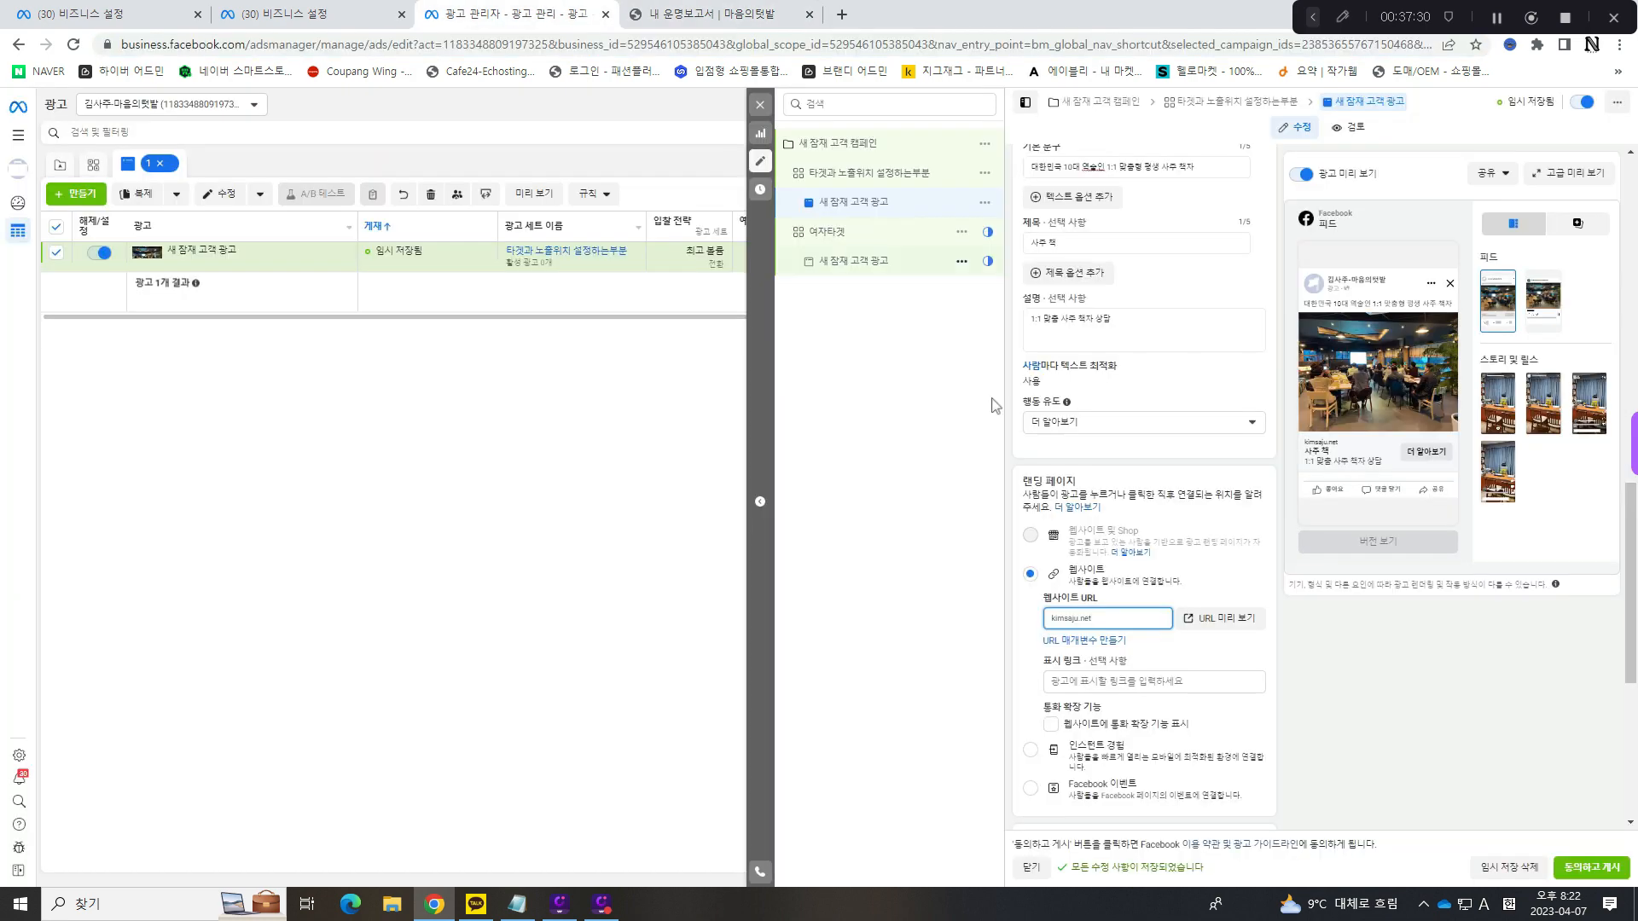
double_click(1130, 616)
text(http://kimsaju.com/bbs/content.php?co_id=gtco_features#ctt_con)
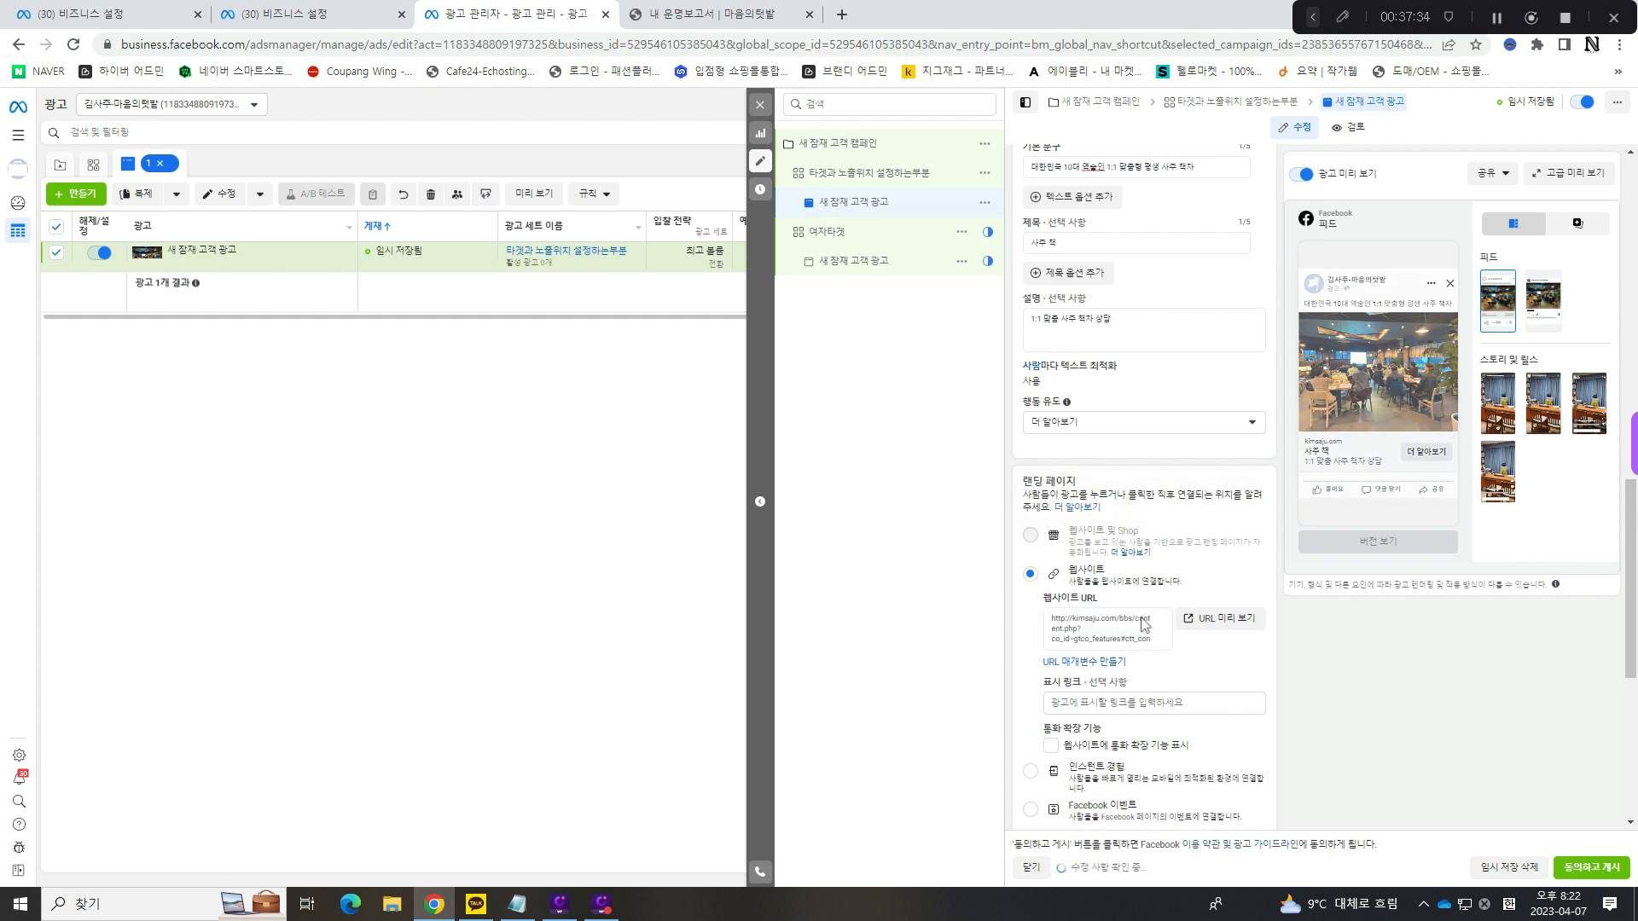
- Reopen the 책 소개/구매 page from the kimsaju.com home page, copy its address and paste it again as the ad's 웹사이트 URL
click(708, 14)
click(455, 119)
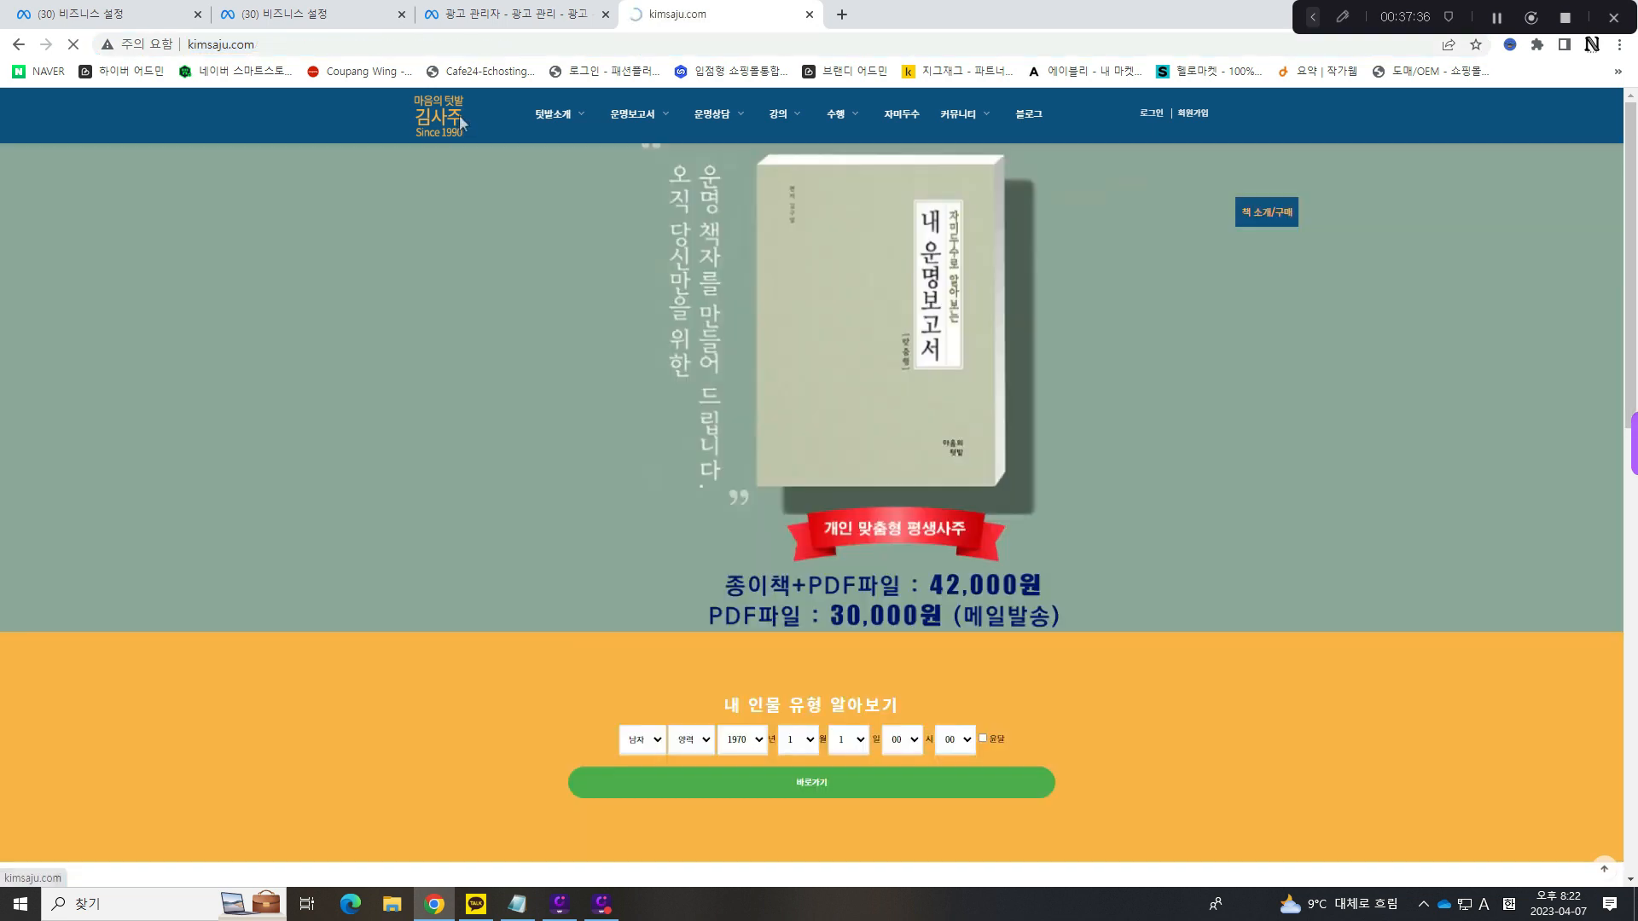
click(1260, 220)
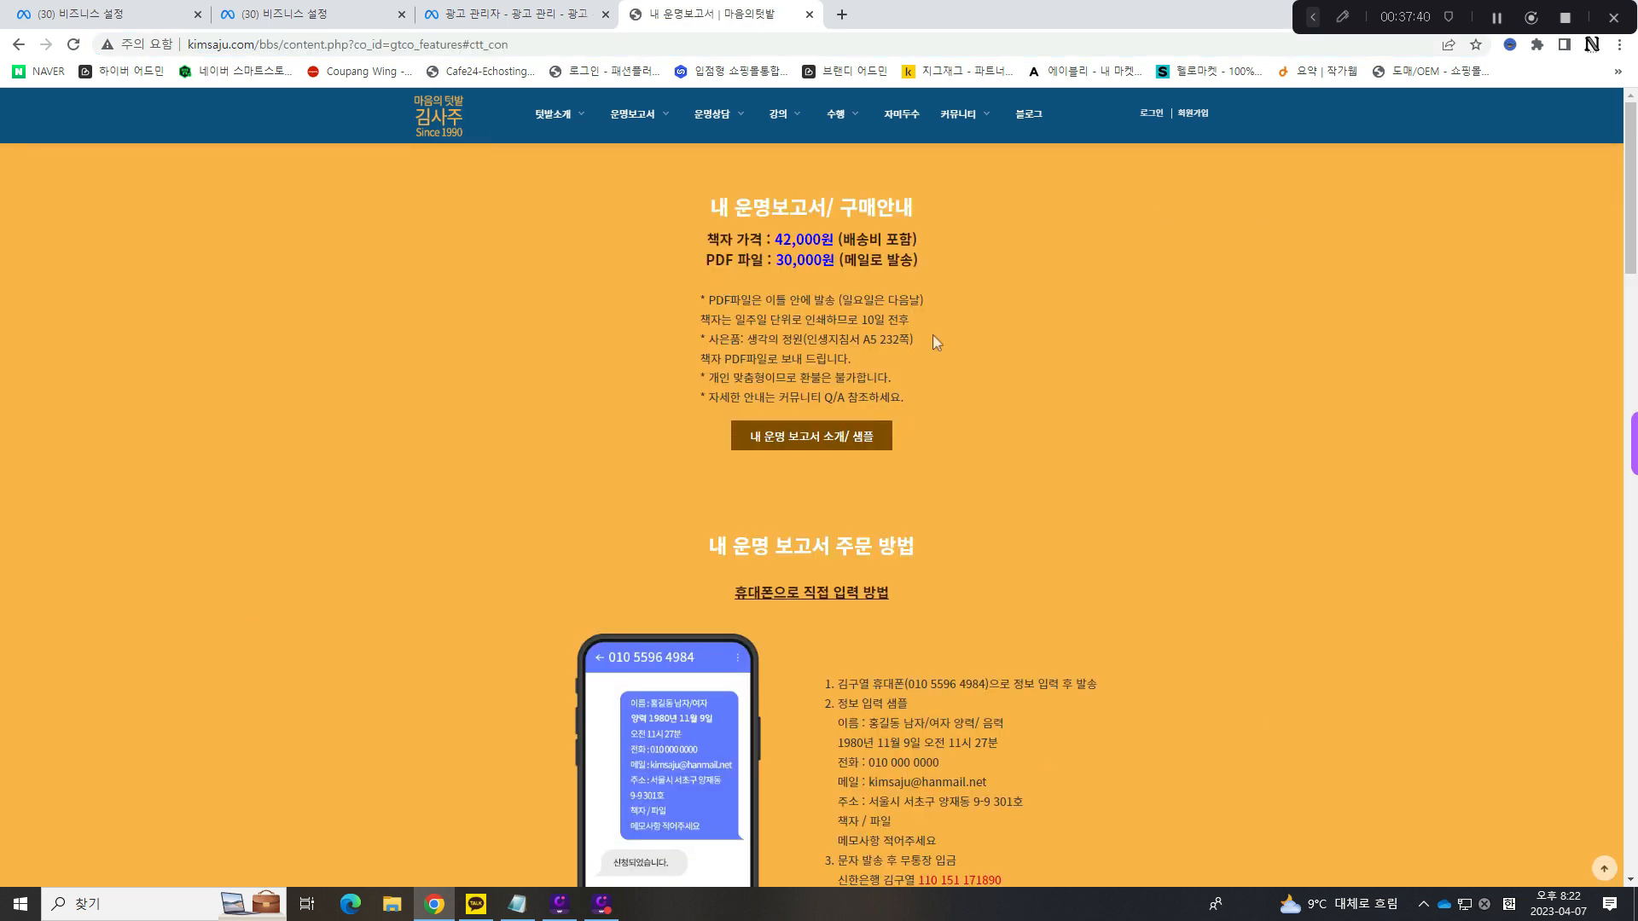
click(417, 46)
key(ctrl+c)
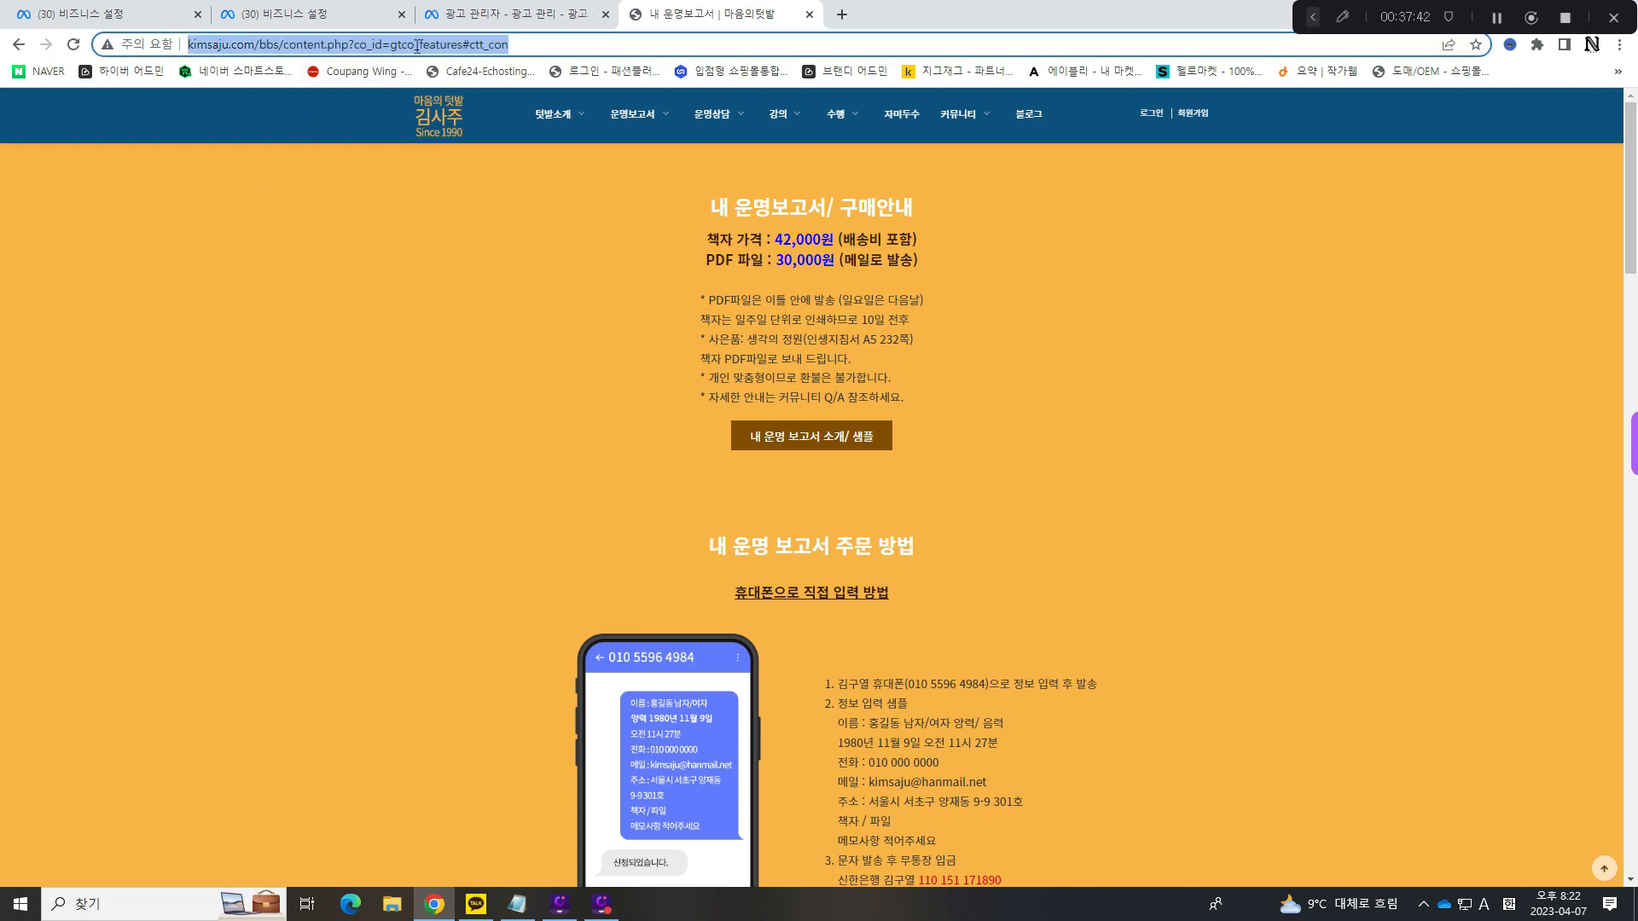
click(484, 13)
click(1103, 640)
key(ctrl+a)
key(ctrl+v)
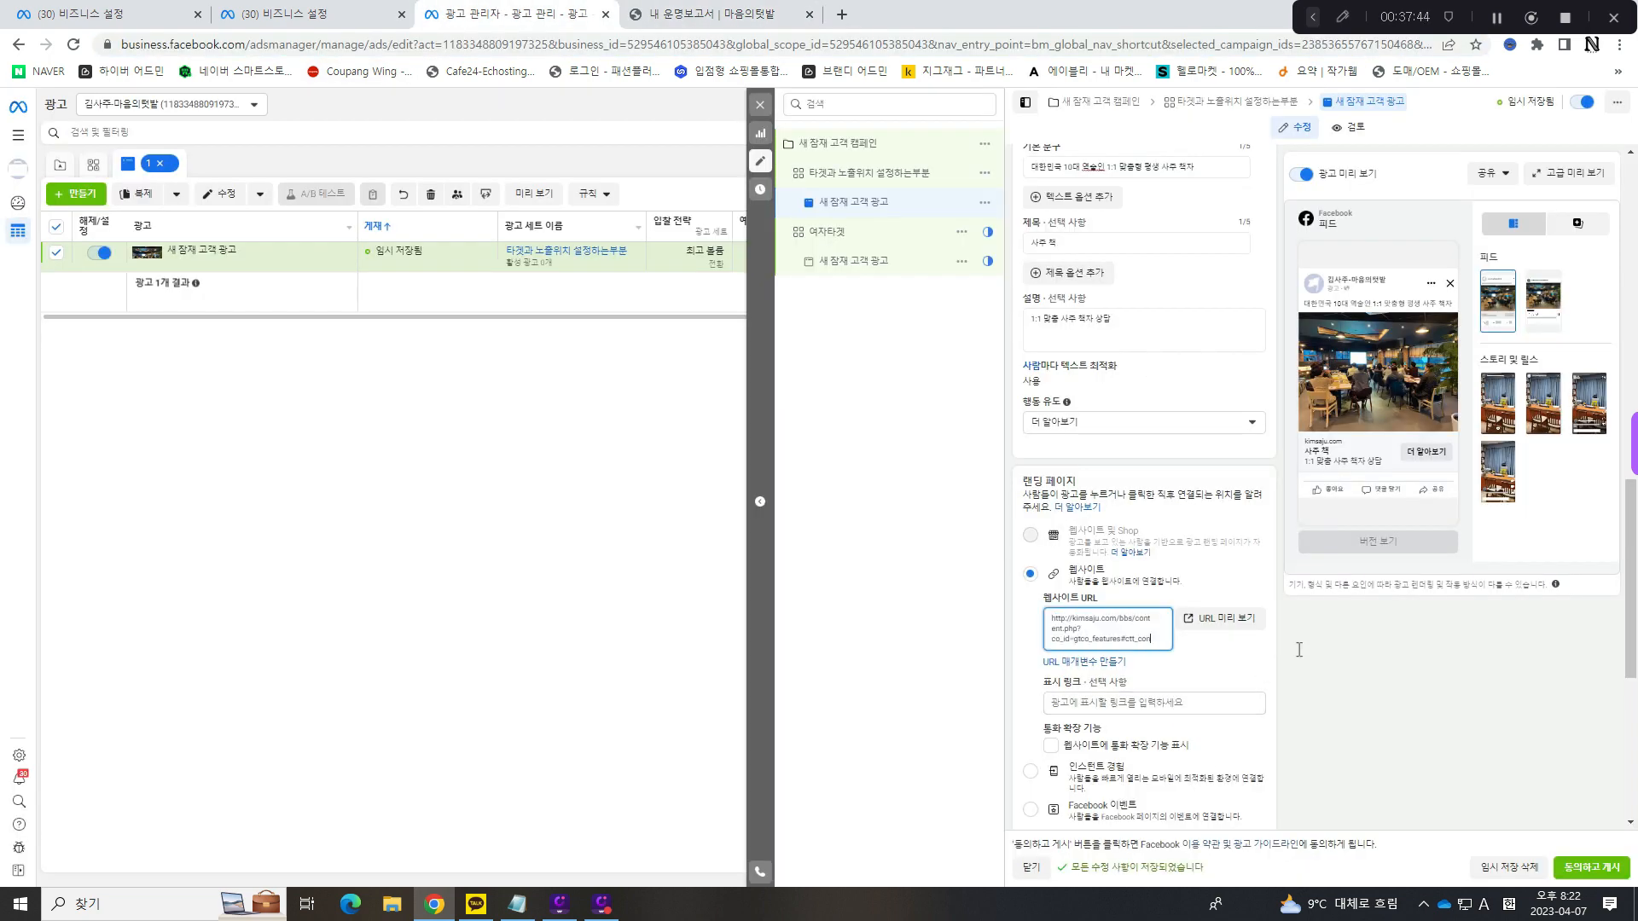
click(1395, 665)
- Examine the ad's 추적 section, including the 웹사이트 이벤트 option and the Meta pixel linked to it
scroll(1159, 604, down, 6)
scroll(1162, 553, up, 2)
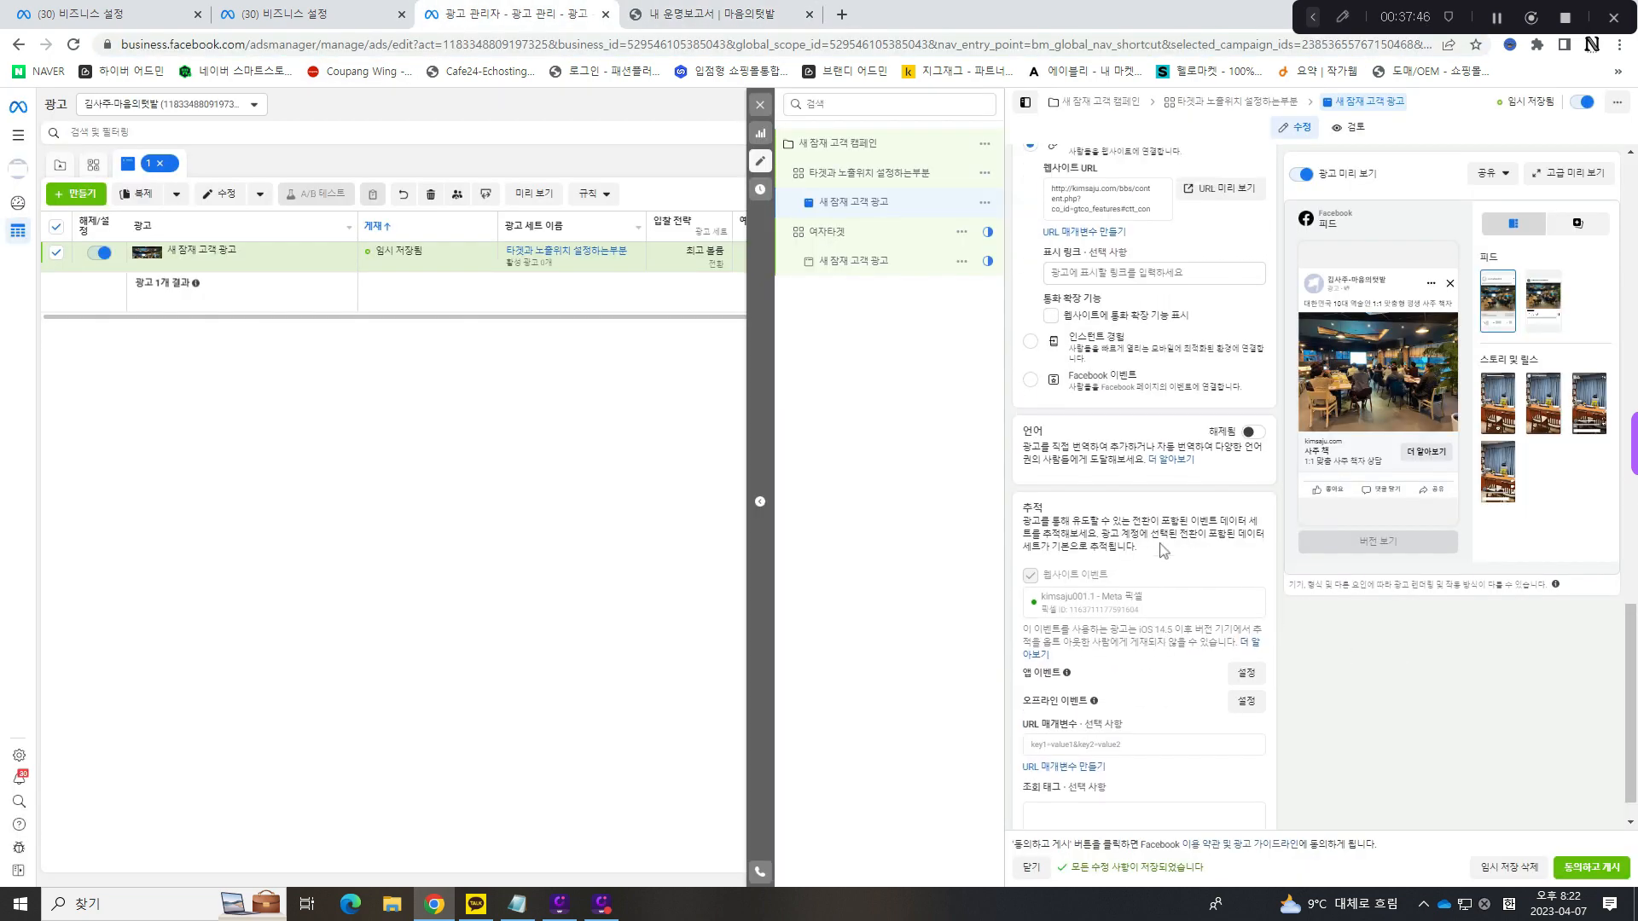
scroll(1124, 516, down, 2)
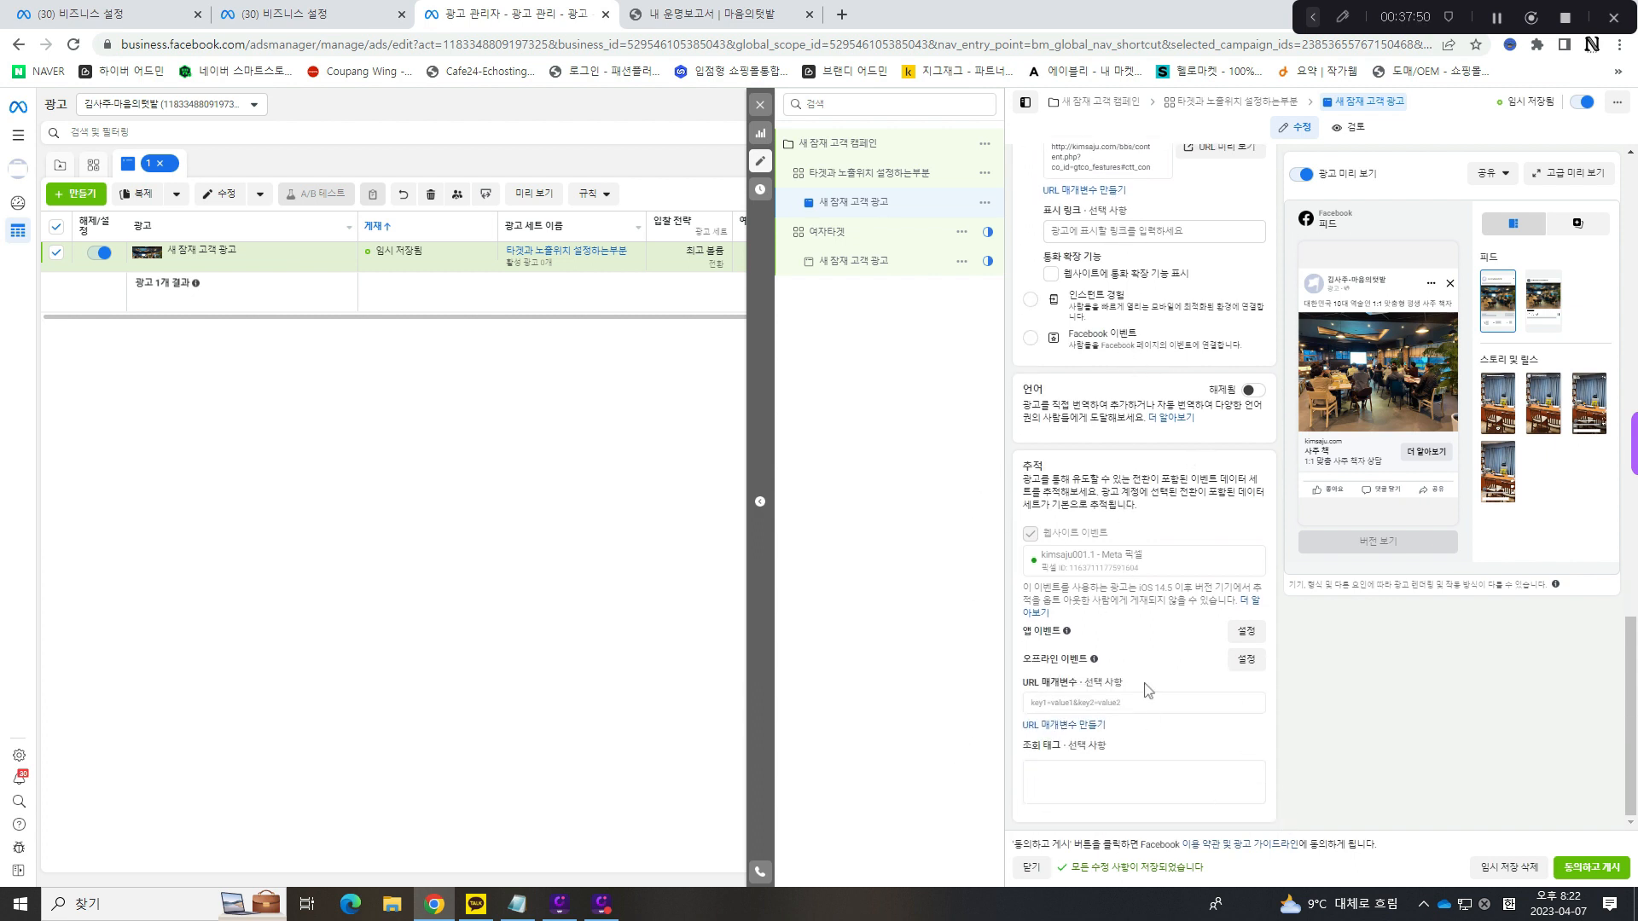
drag(1041, 533, 1169, 539)
drag(1130, 563, 970, 562)
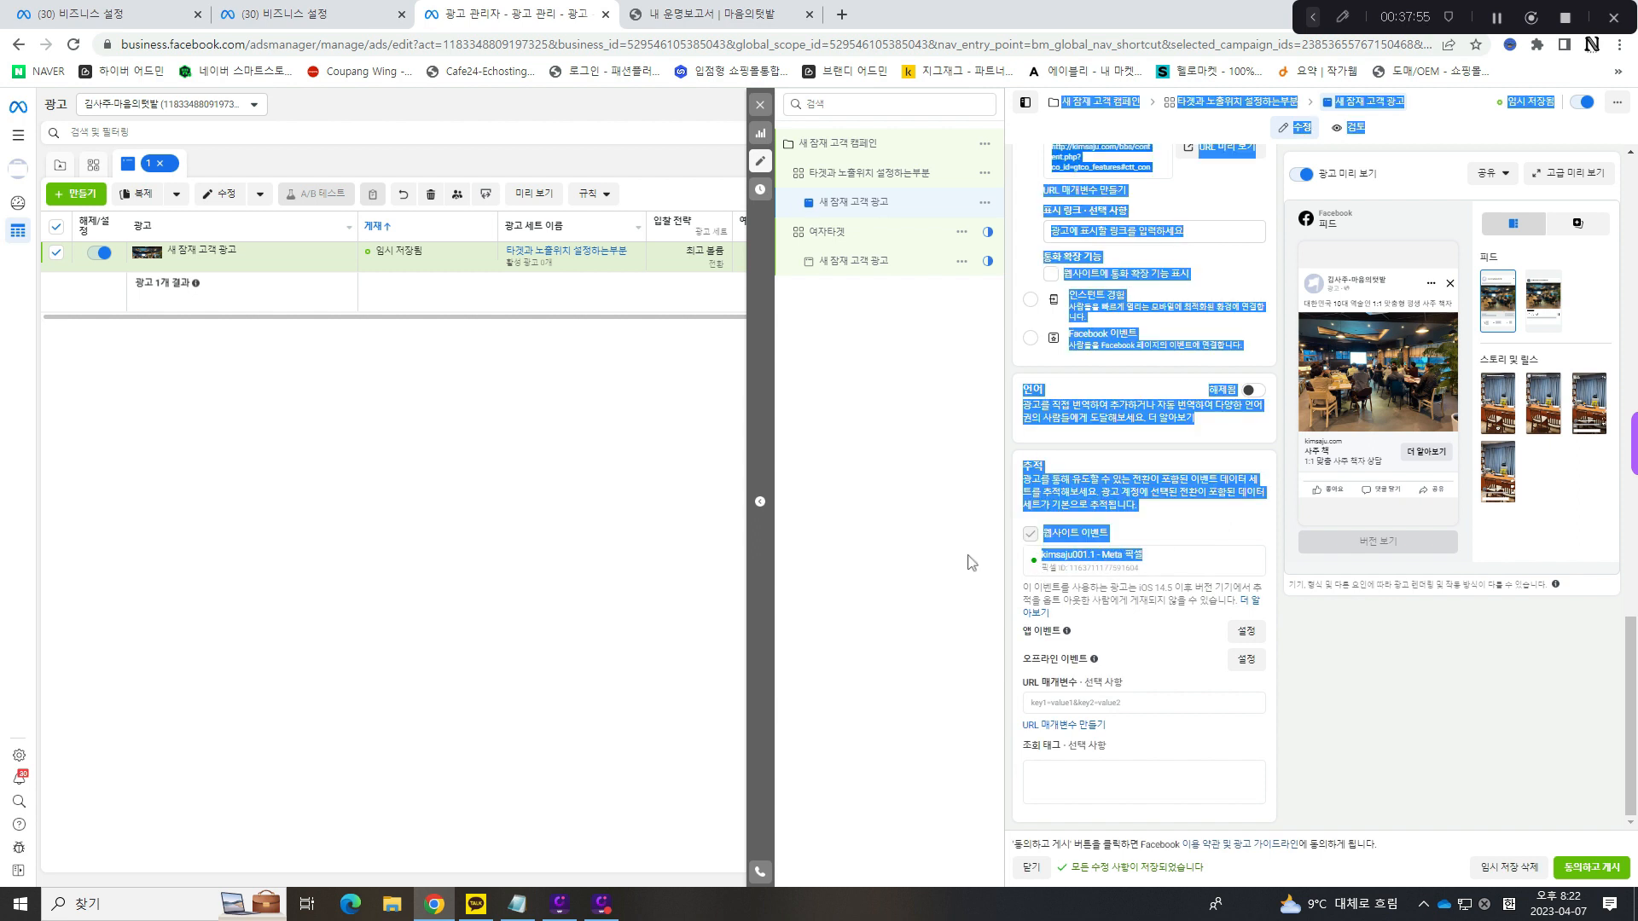
click(1303, 648)
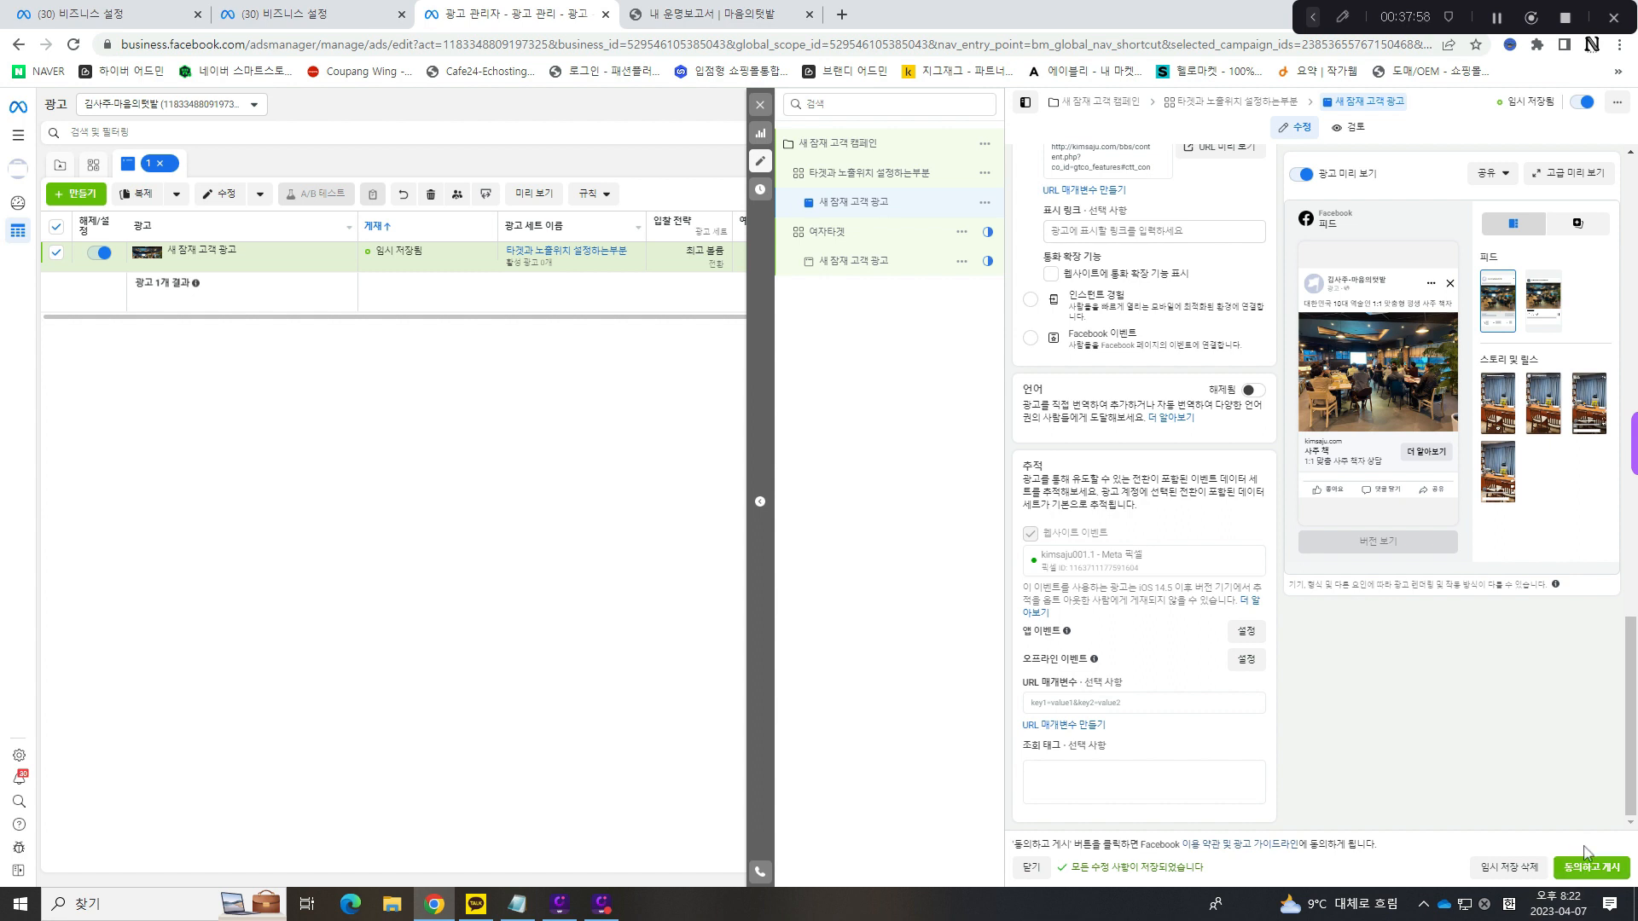
drag(1583, 859, 1569, 705)
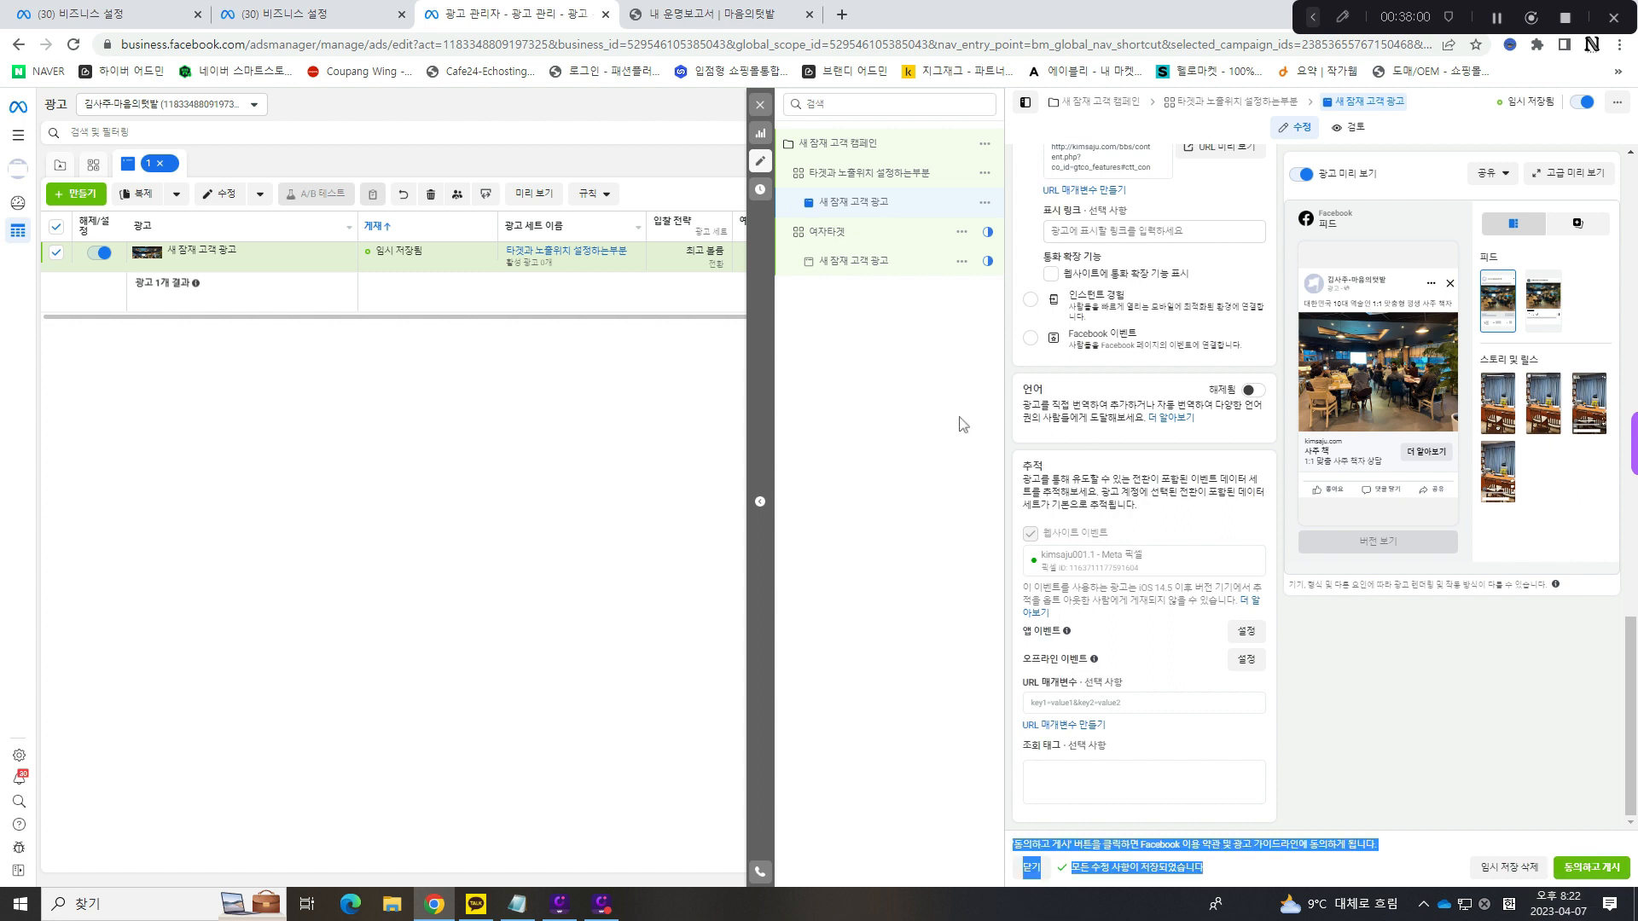
- Close the ad editor and go back to the 캠페인 list
click(760, 105)
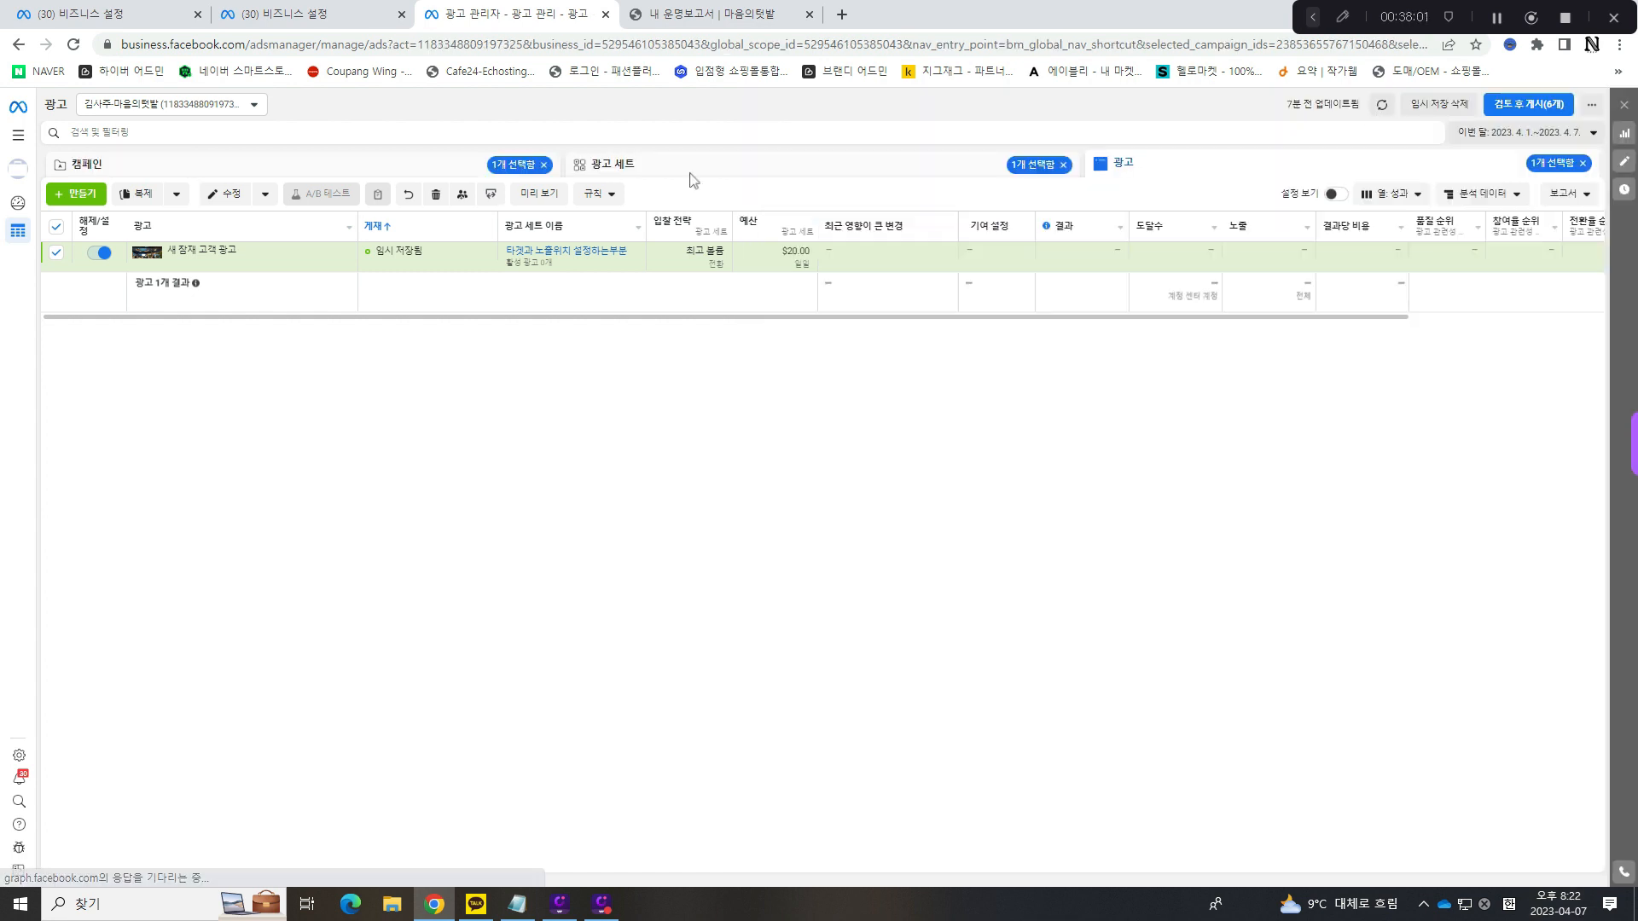
click(379, 171)
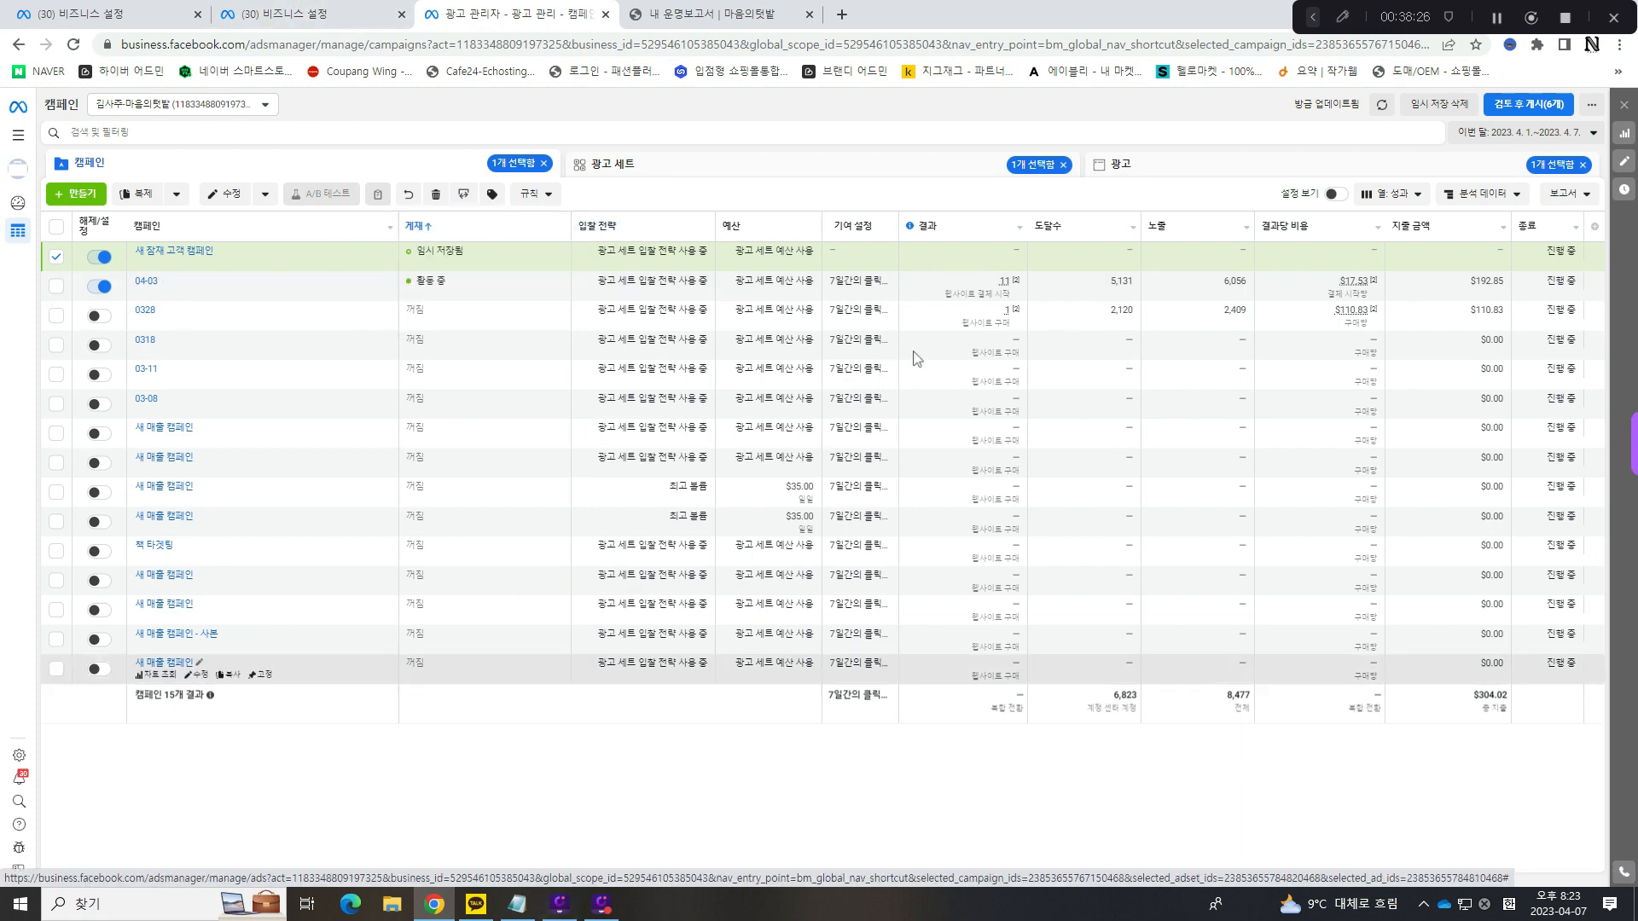
click(677, 5)
click(515, 5)
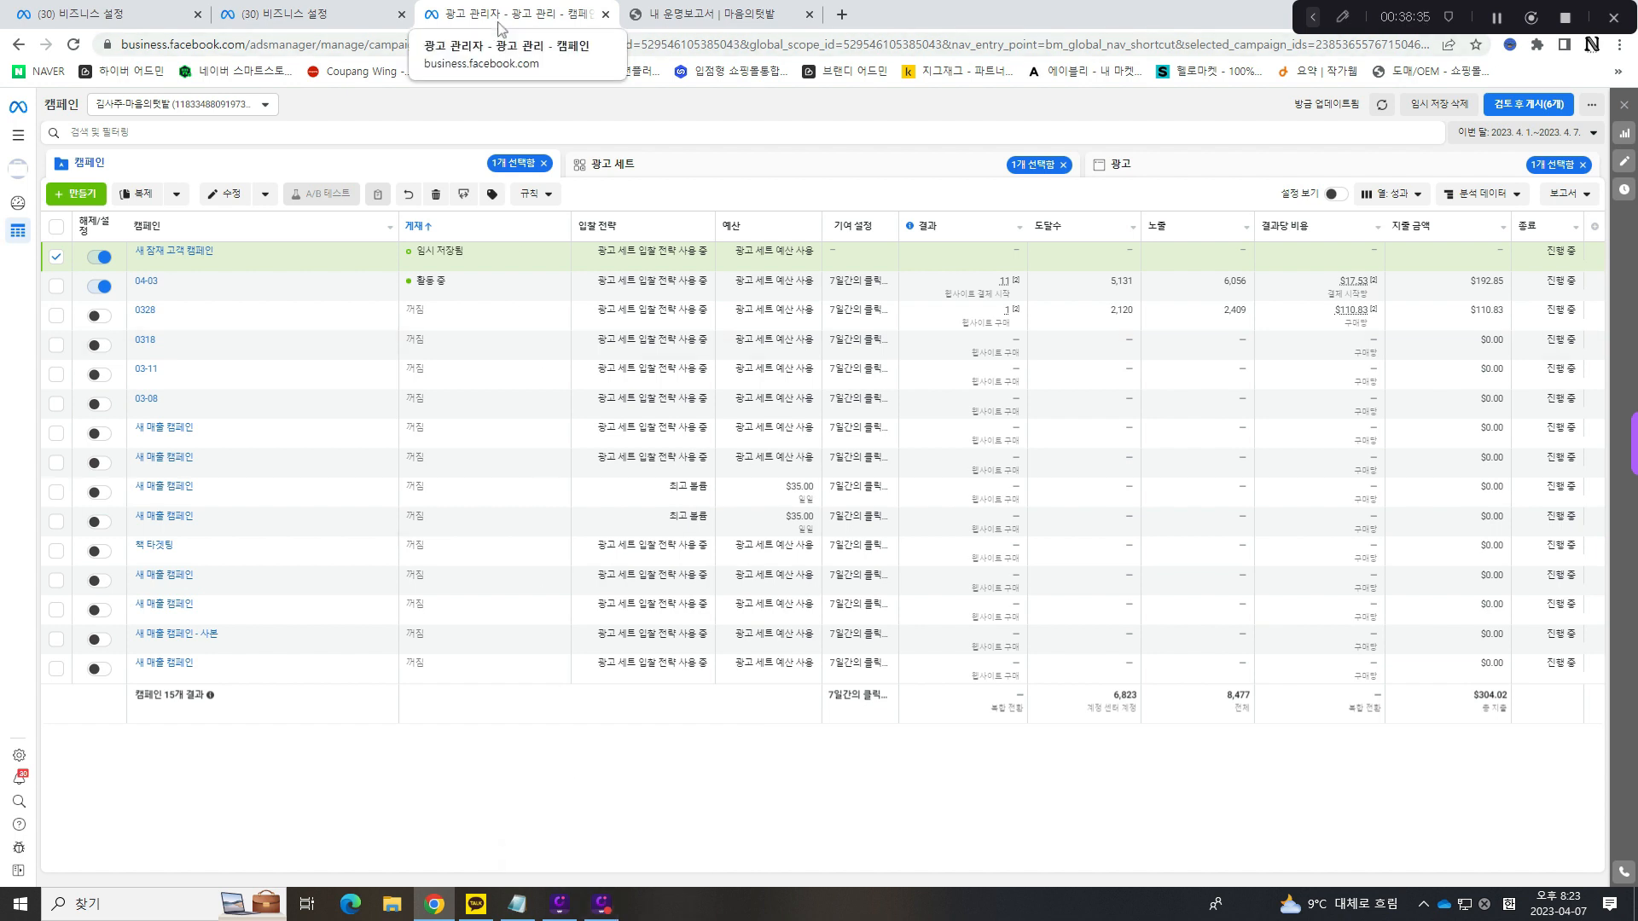
- Switch to the Notepad file 인강 설명 용지 and add blank lines below 이렇게 진행 끝
click(518, 905)
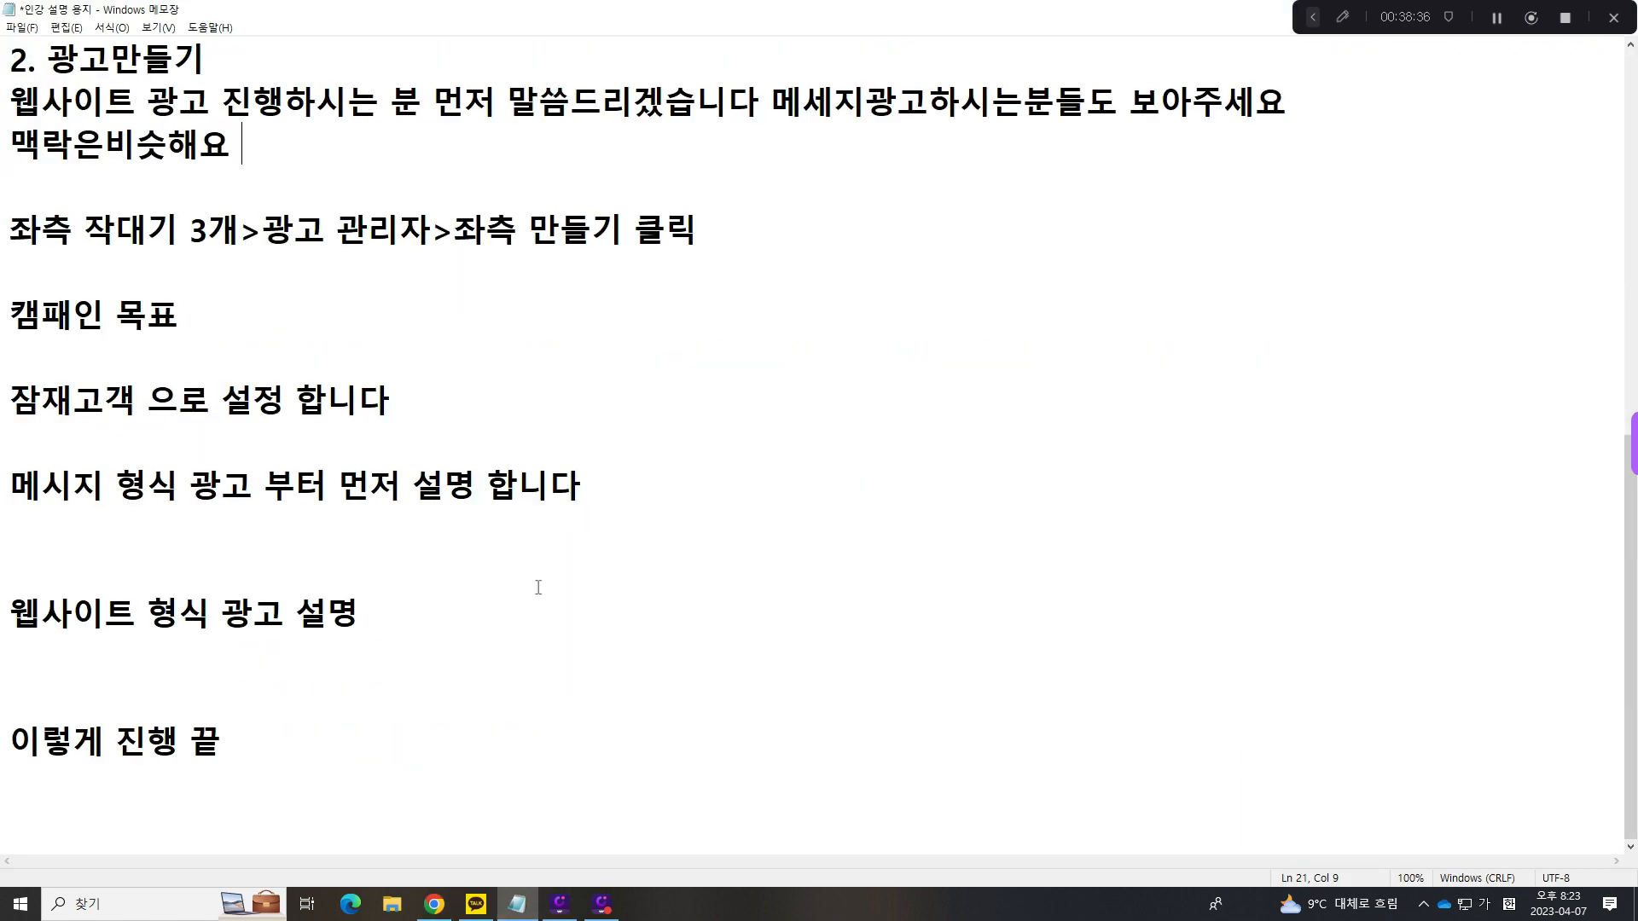
click(524, 732)
key(Return)
key(Return)
key(Return)
key(Return)
key(Return)
key(Return)
key(Return)
key(Return)
key(Return)
key(Return)
key(Return)
key(Return)
key(Return)
key(Return)
key(Return)
key(Return)
key(Return)
key(Return)
key(Return)
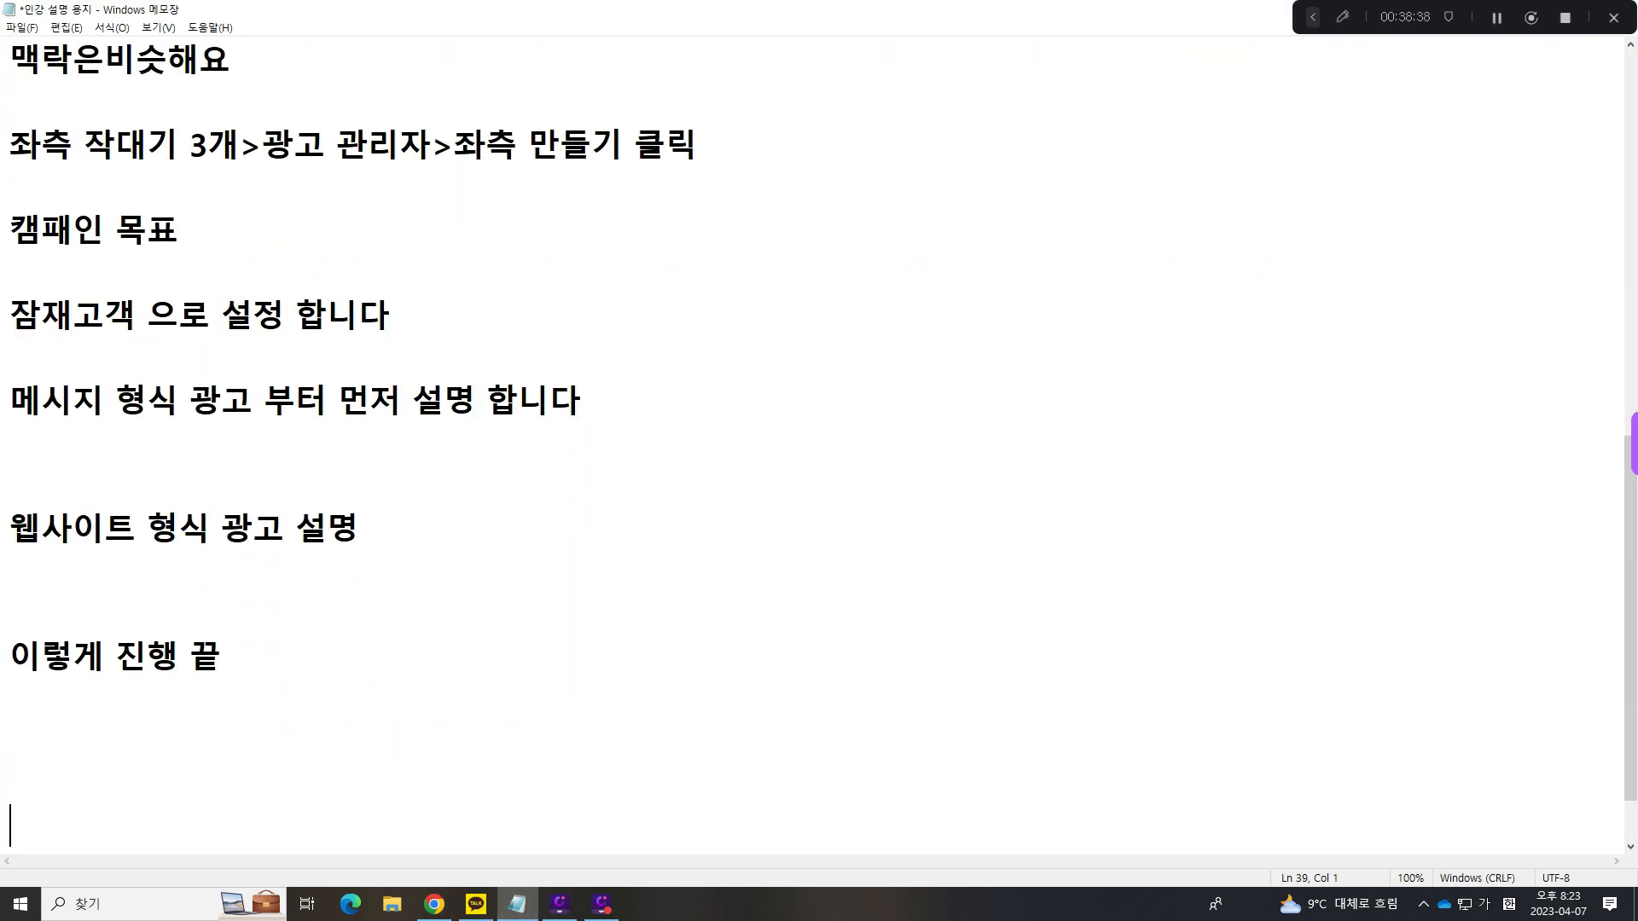
- Add the line "1.메세지 광고 하시는분들 광고 만드는법" below the outline and begin a line "2." after one blank line
click(249, 143)
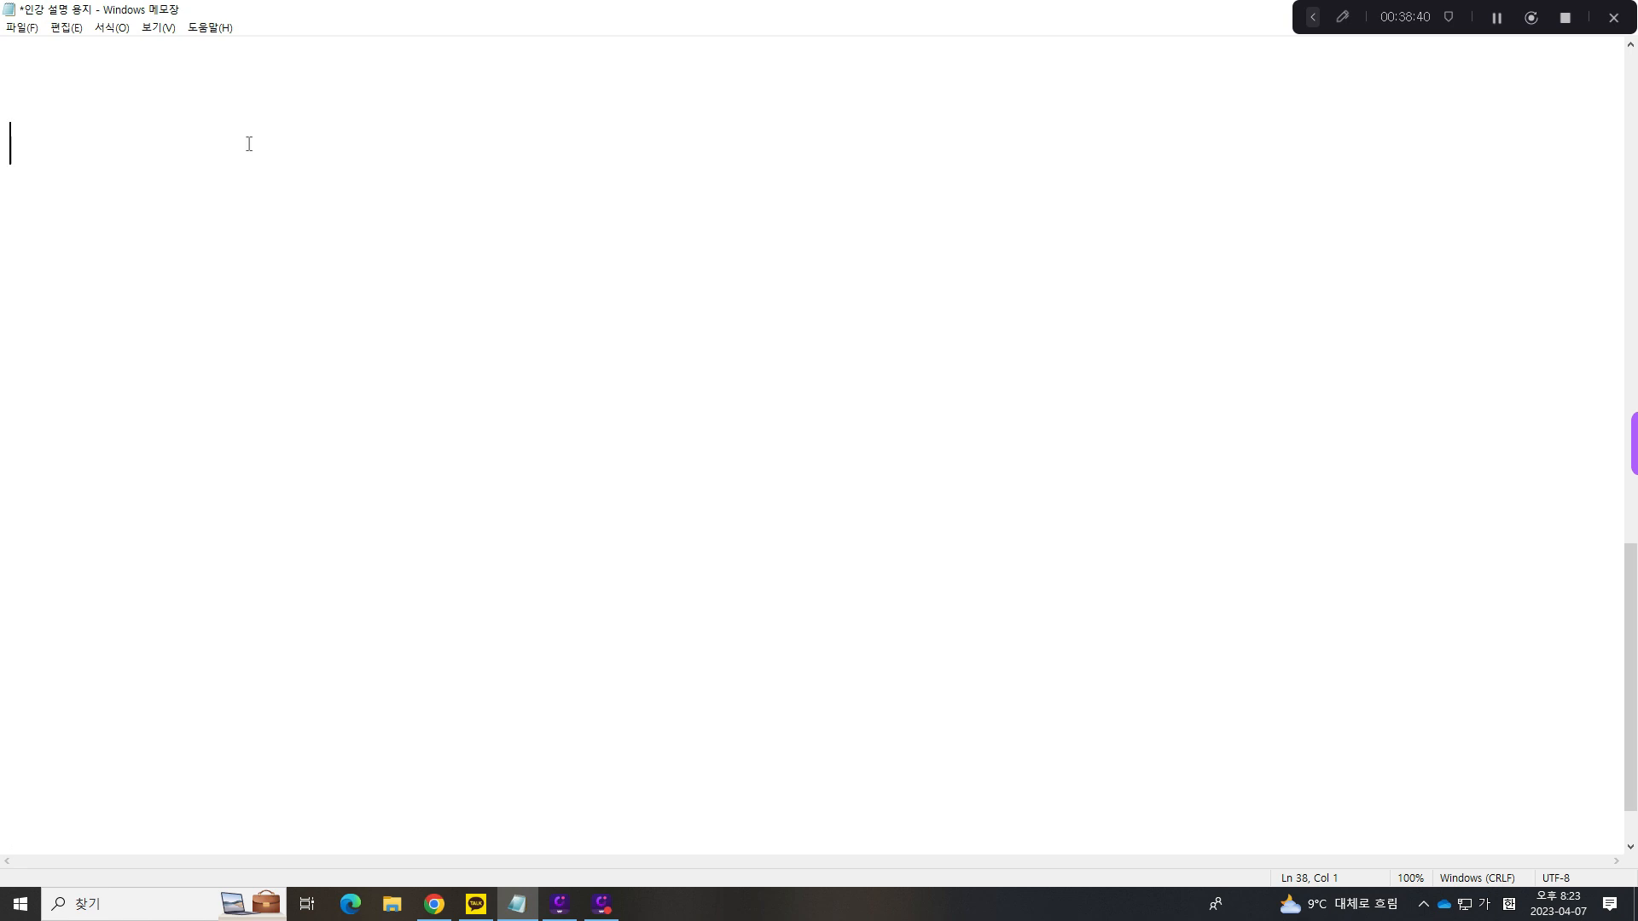
text(1.메세지 ㄱ광고)
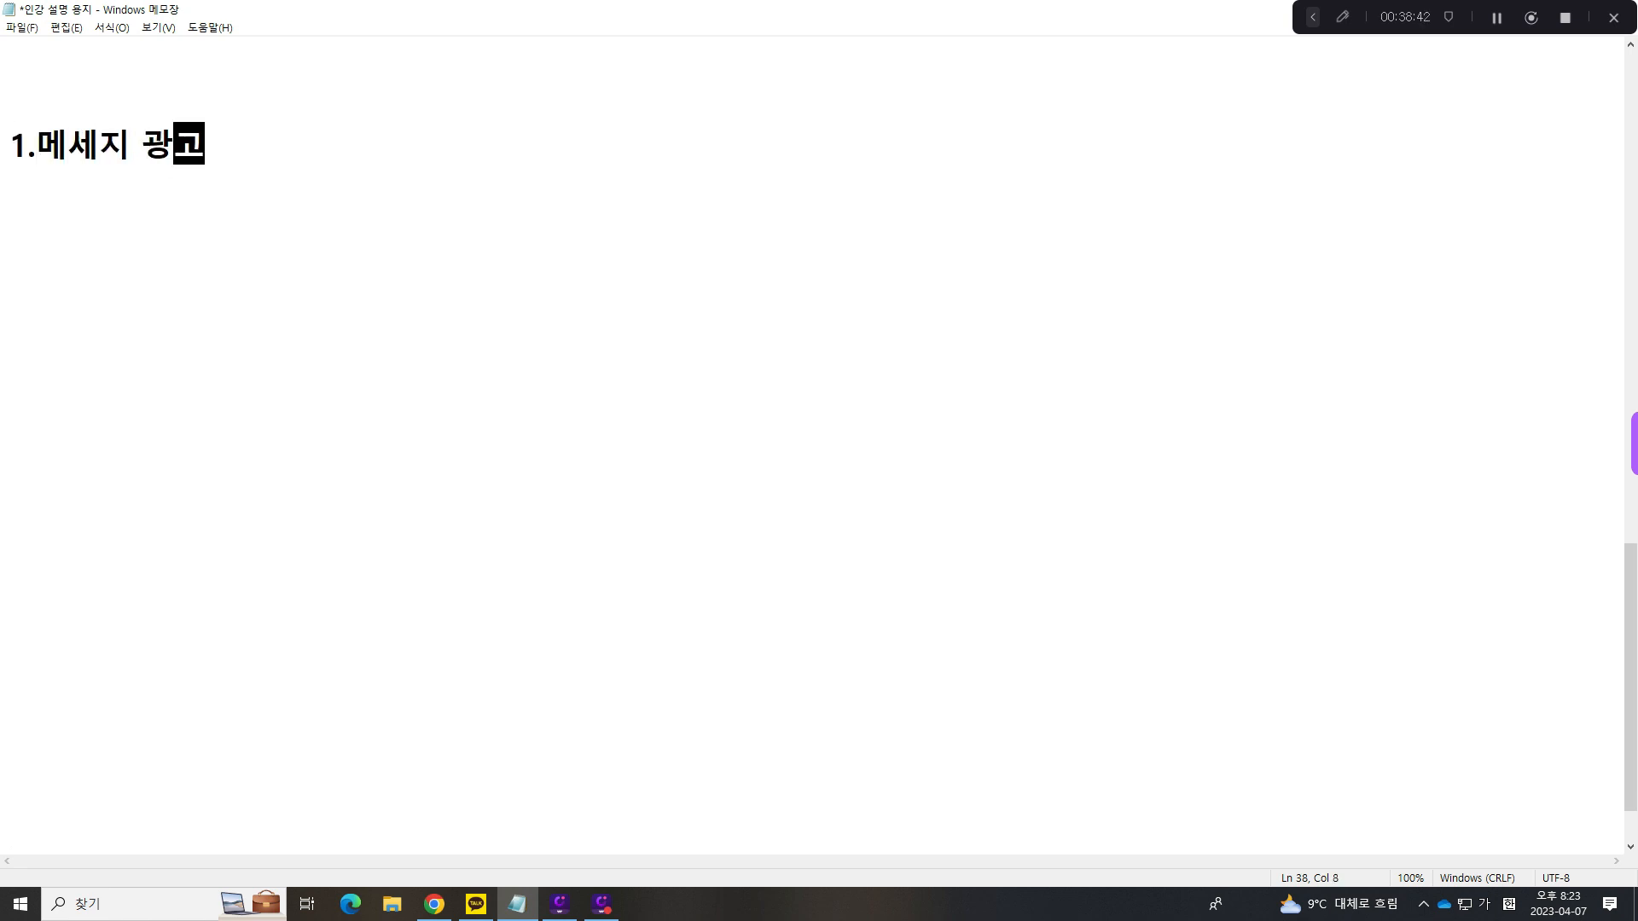
text( 하시는분들 )
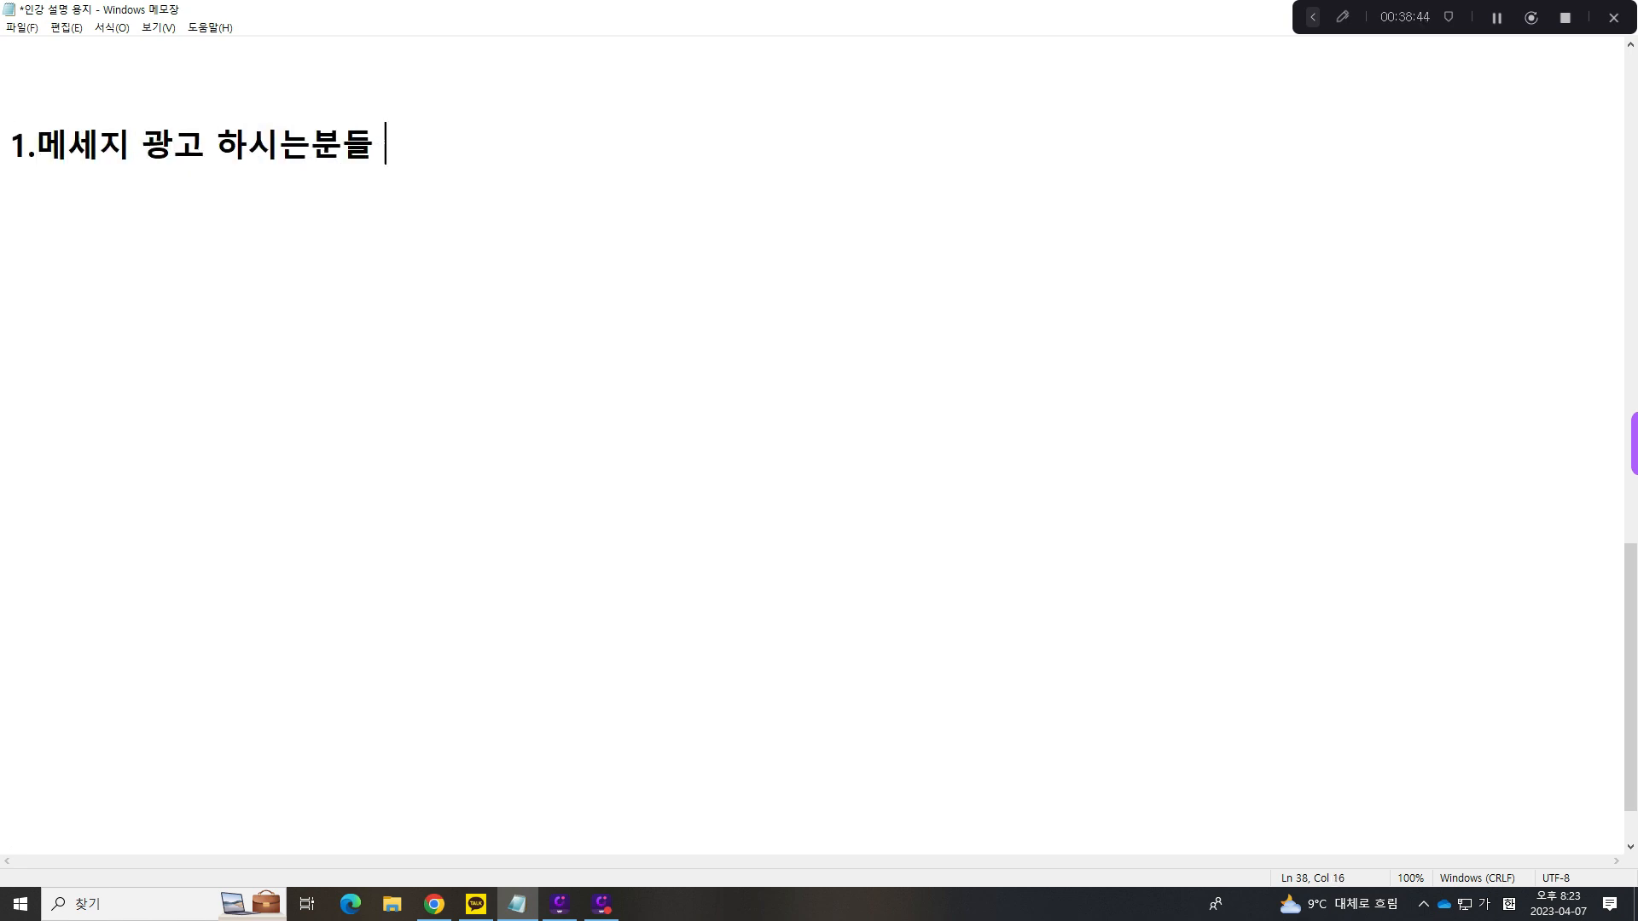
text(광고 만드ㄴ는법)
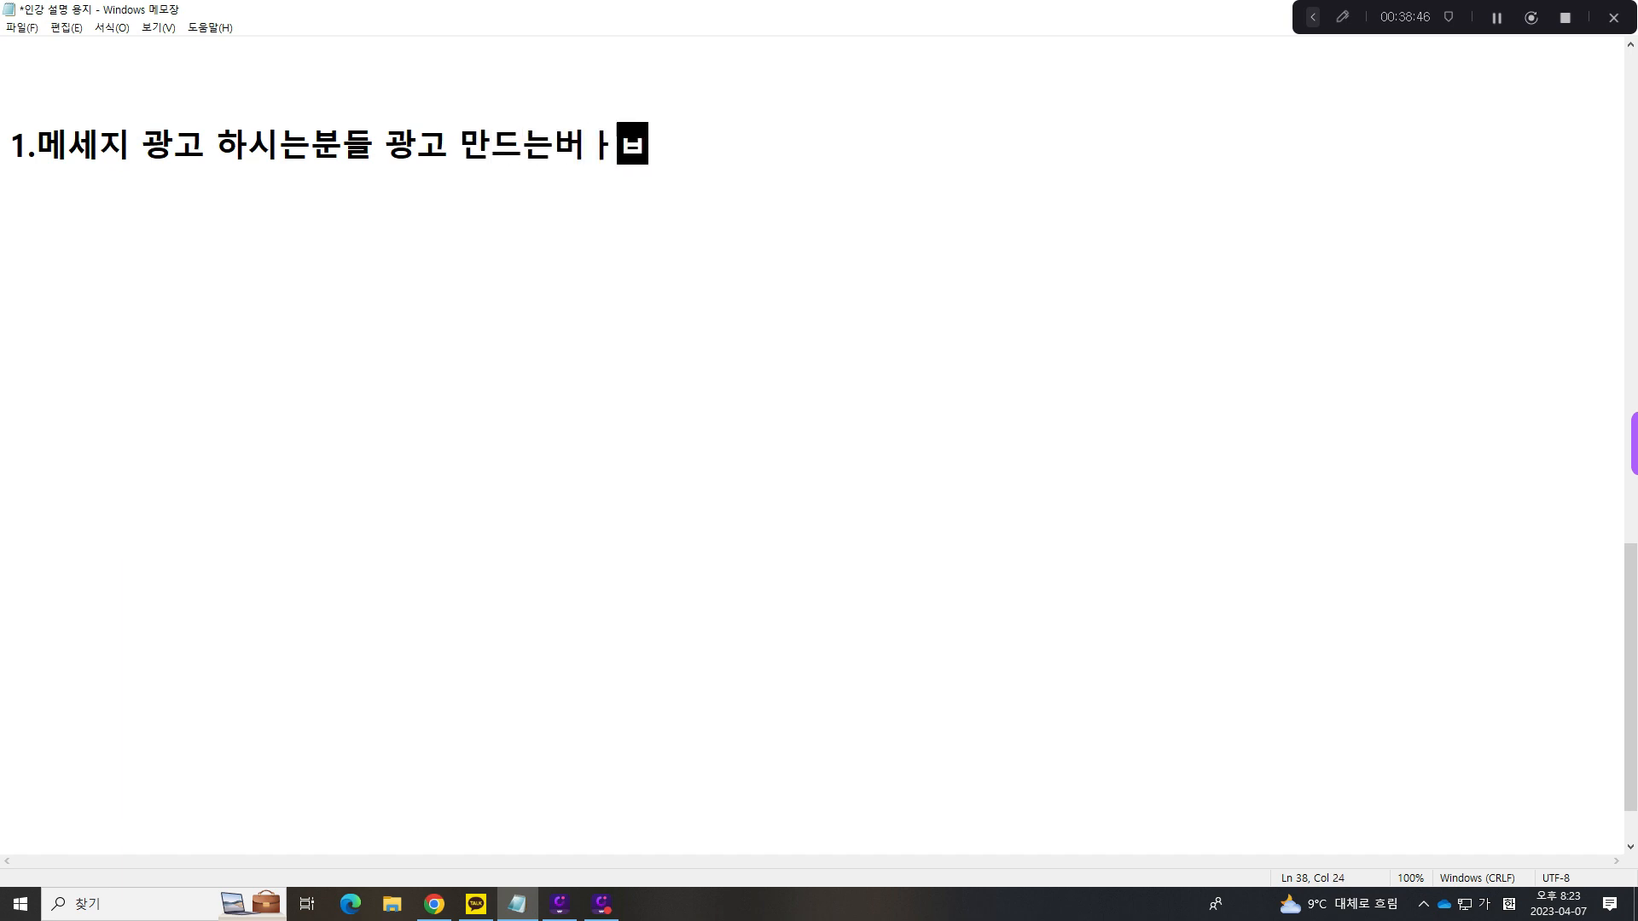
key(Return)
key(Return)
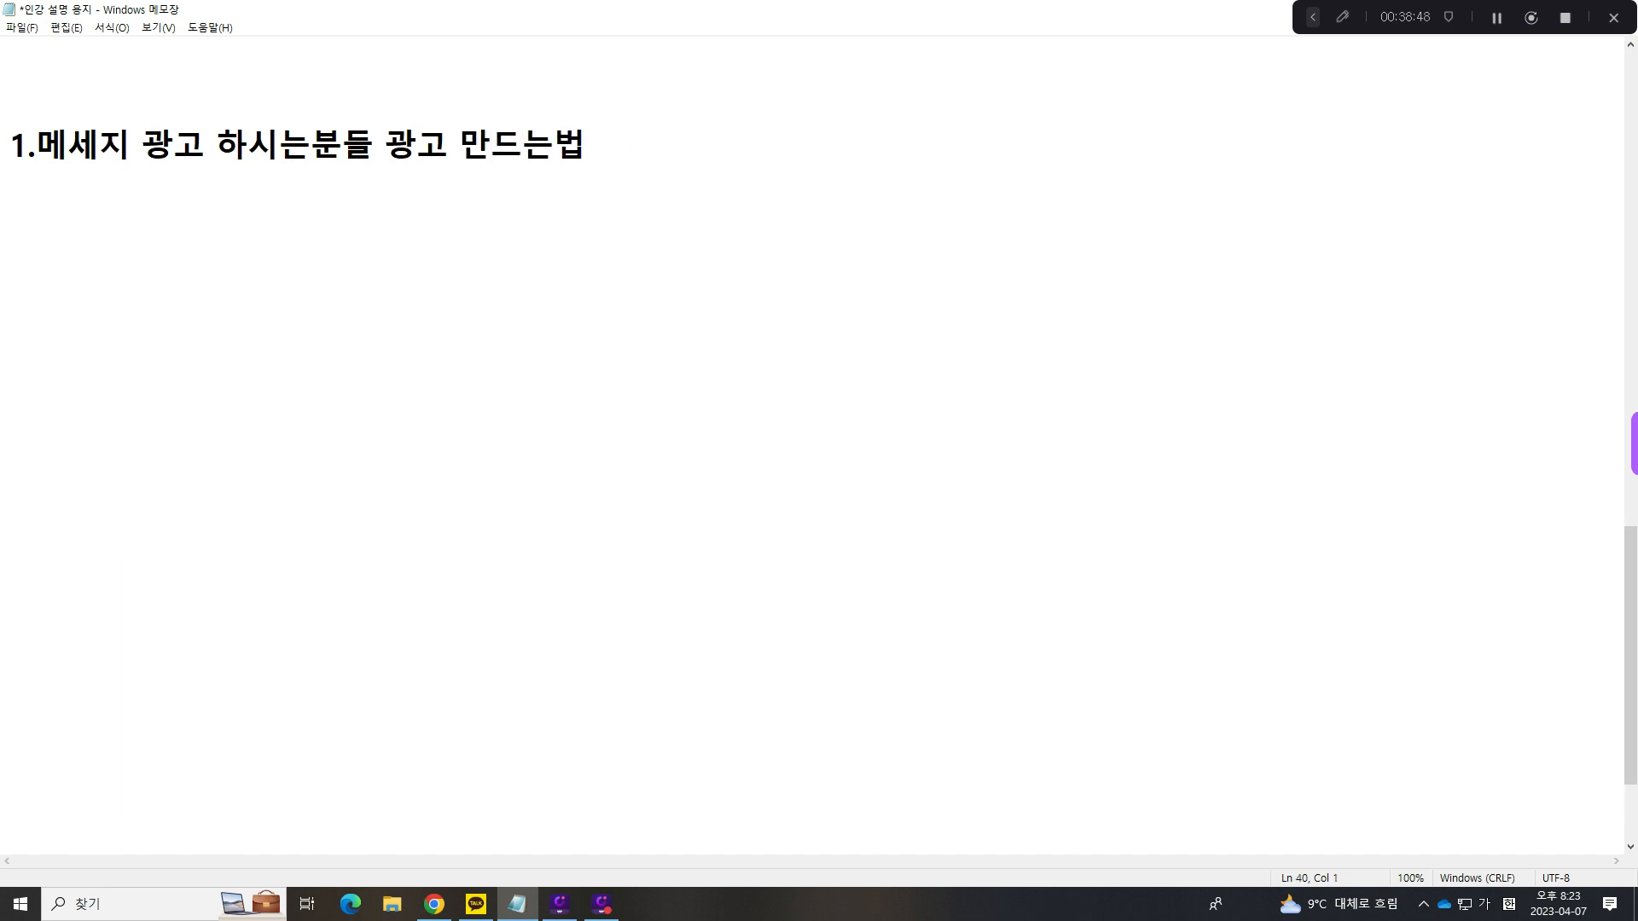
text(2.)
- Append "(웹사이트 광고하시는거랑 타겟이나 노출위치 설정하는방법" to the end of item 1
click(802, 159)
text((웹사이트ㅜ ㄱ)
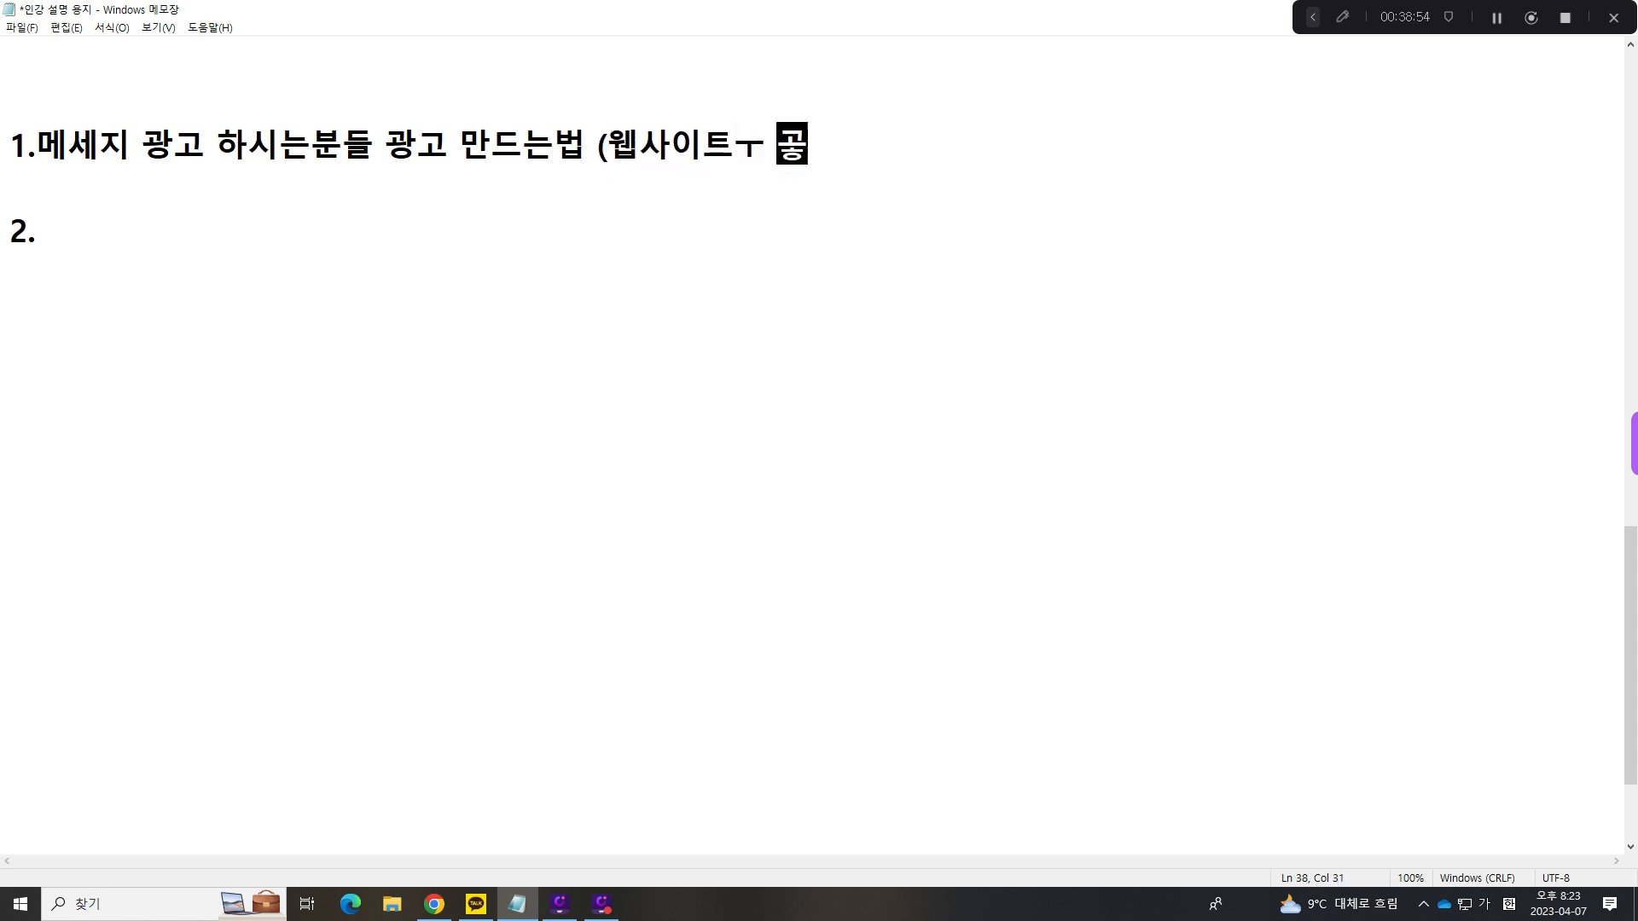
key(BackSpace)
key(BackSpace)
key(BackSpace)
text(광고하신)
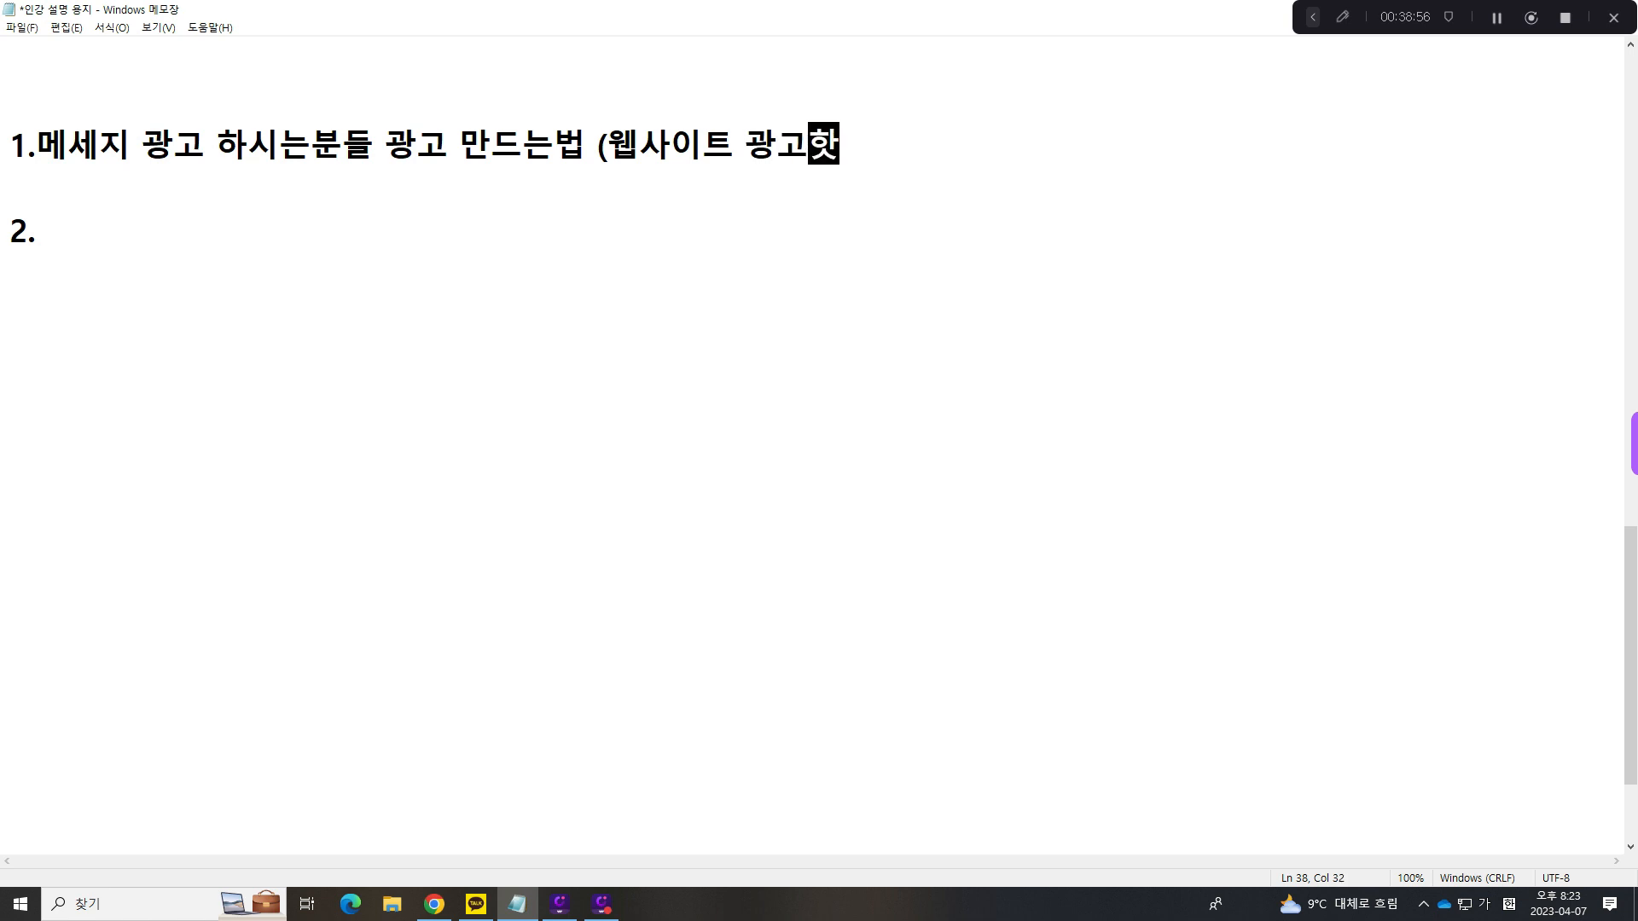
text(는거랑 타겟이)
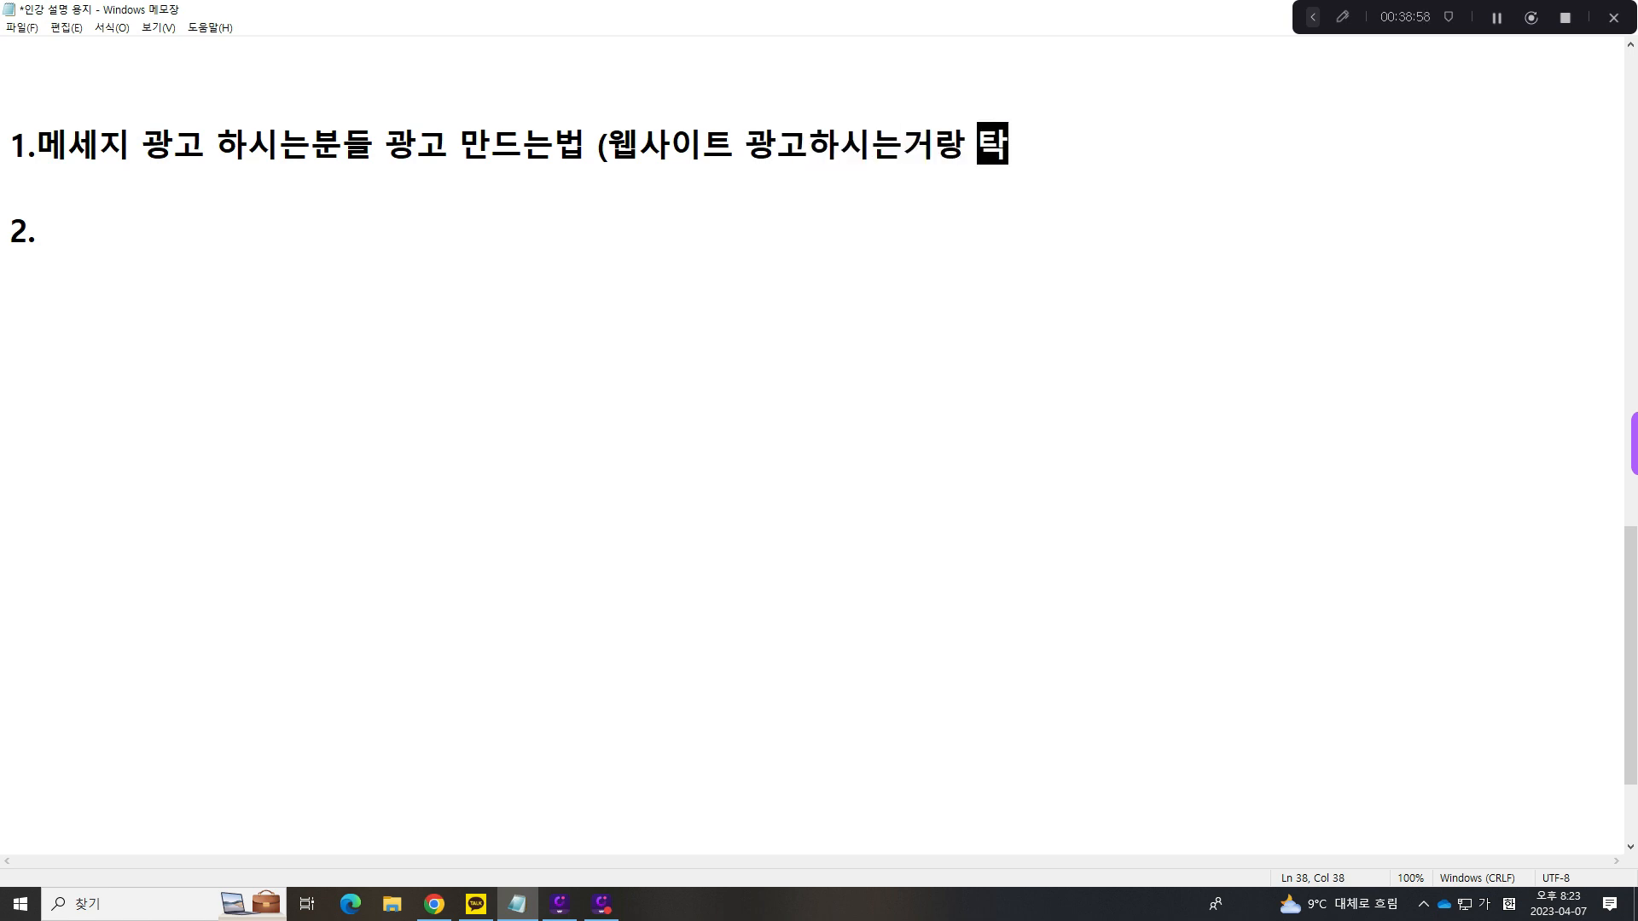
text(나 노출)
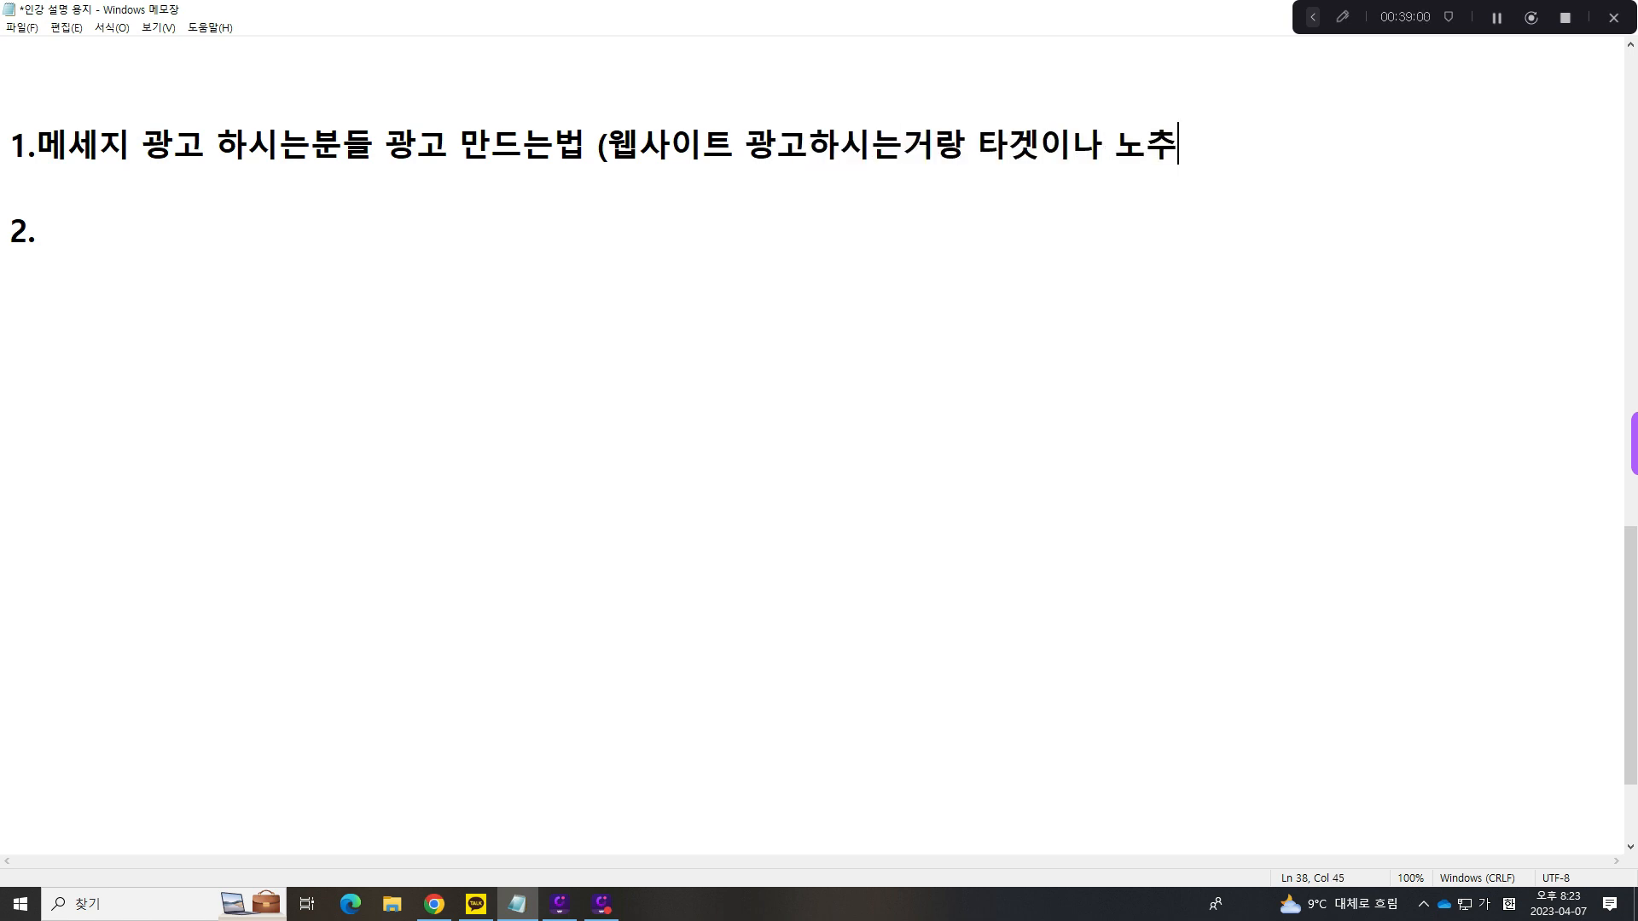
text(위치 설정하)
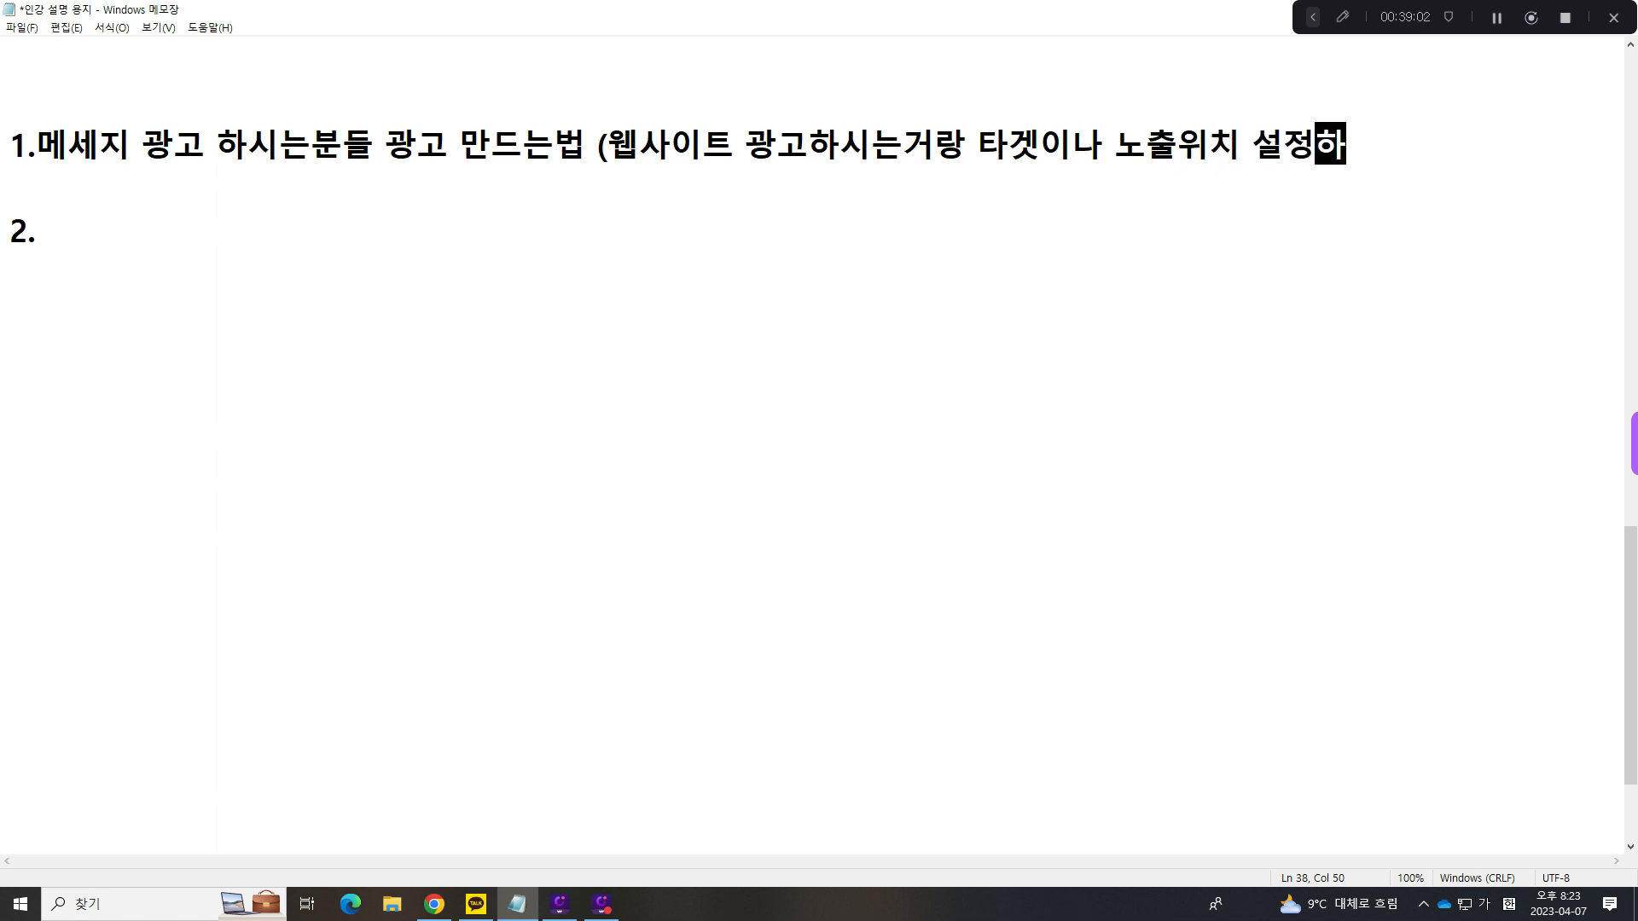
text(는방법)
- Finish the item 1 remark by adding "은" and putting "동일합니다" on the following line
key(Return)
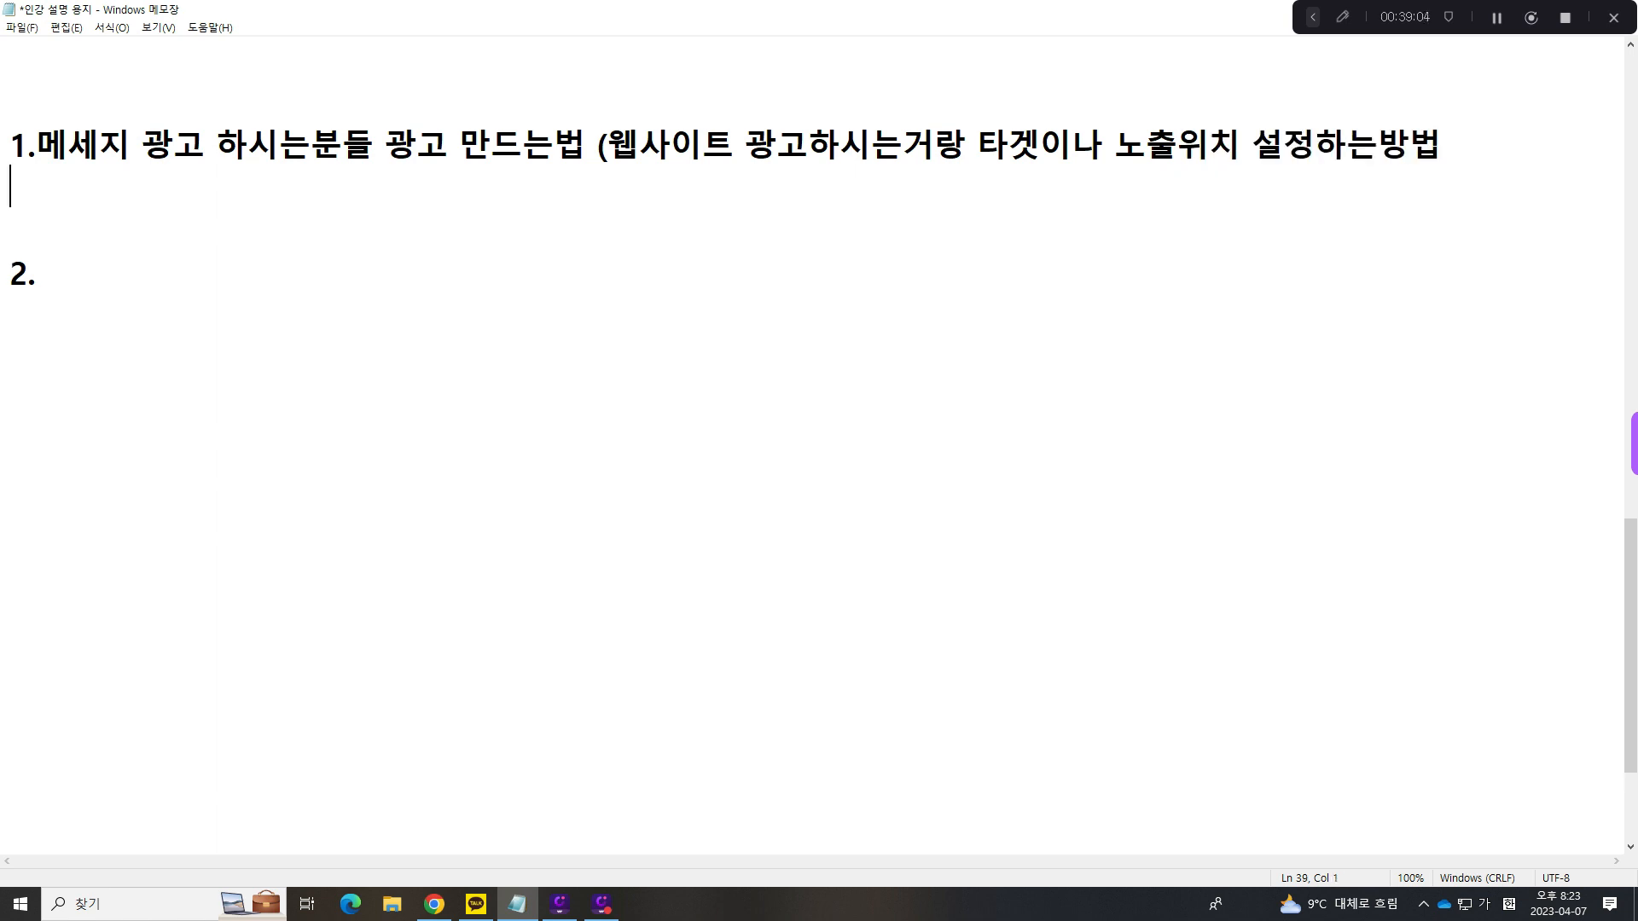
key(BackSpace)
text(은)
key(Return)
text(동)
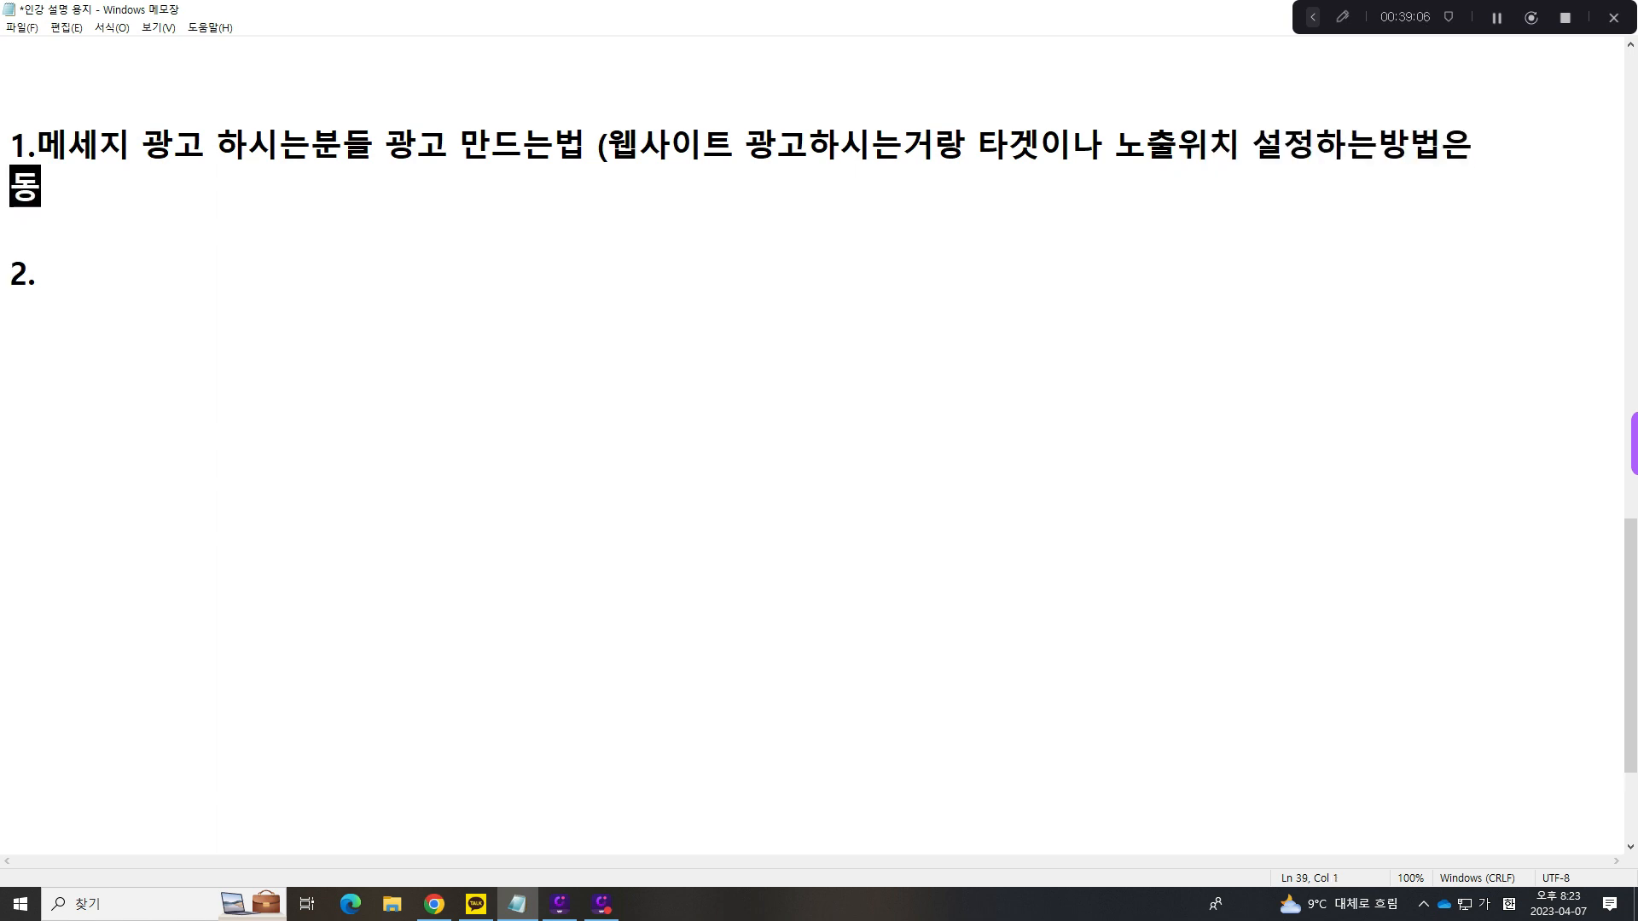
text(일합니다)
key(Return)
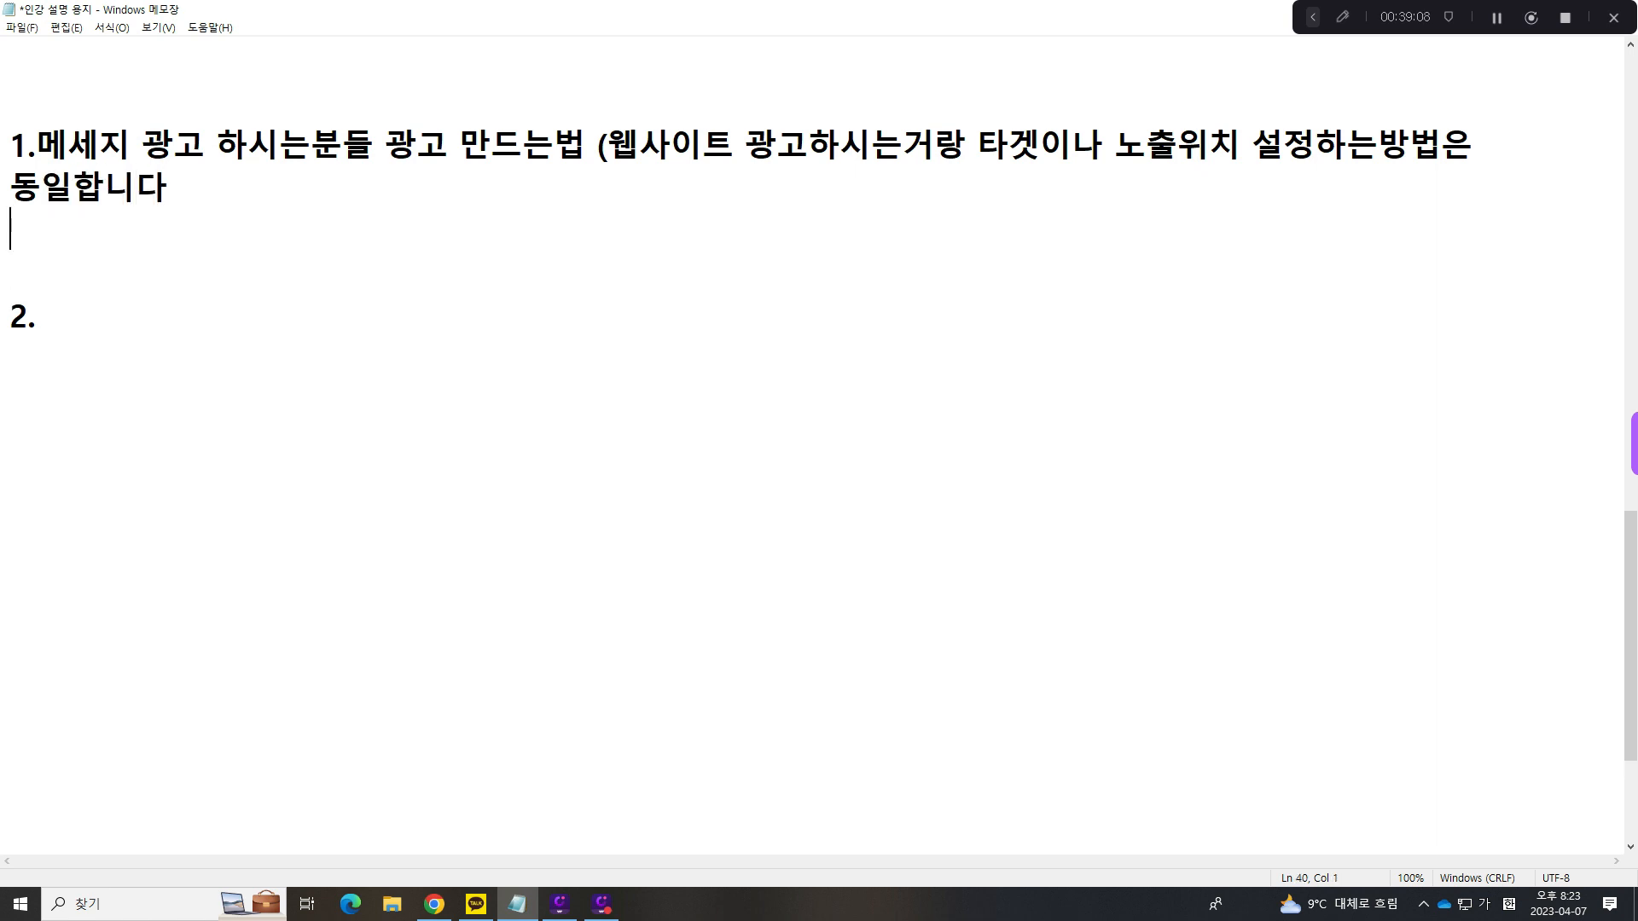
- Remove the blank lines below 동일합니다 and delete the empty "2." entry
key(Delete)
key(BackSpace)
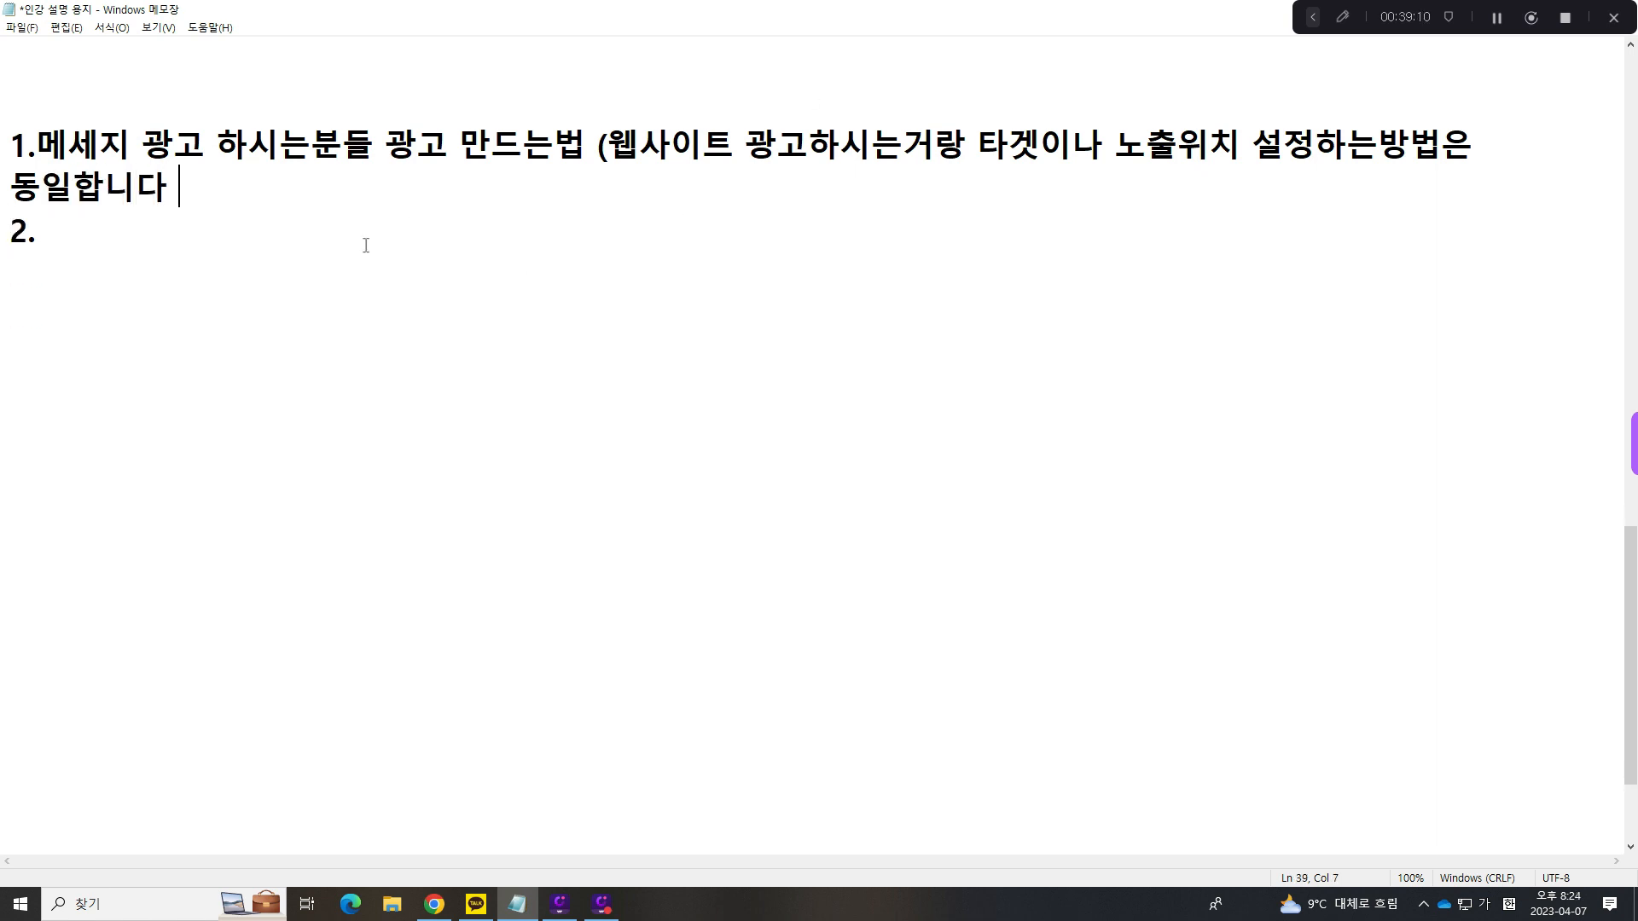
drag(365, 245, 4, 231)
key(BackSpace)
- Go over the item 1 note on making message ads, highlighting its two lines
click(554, 177)
drag(10, 141, 290, 177)
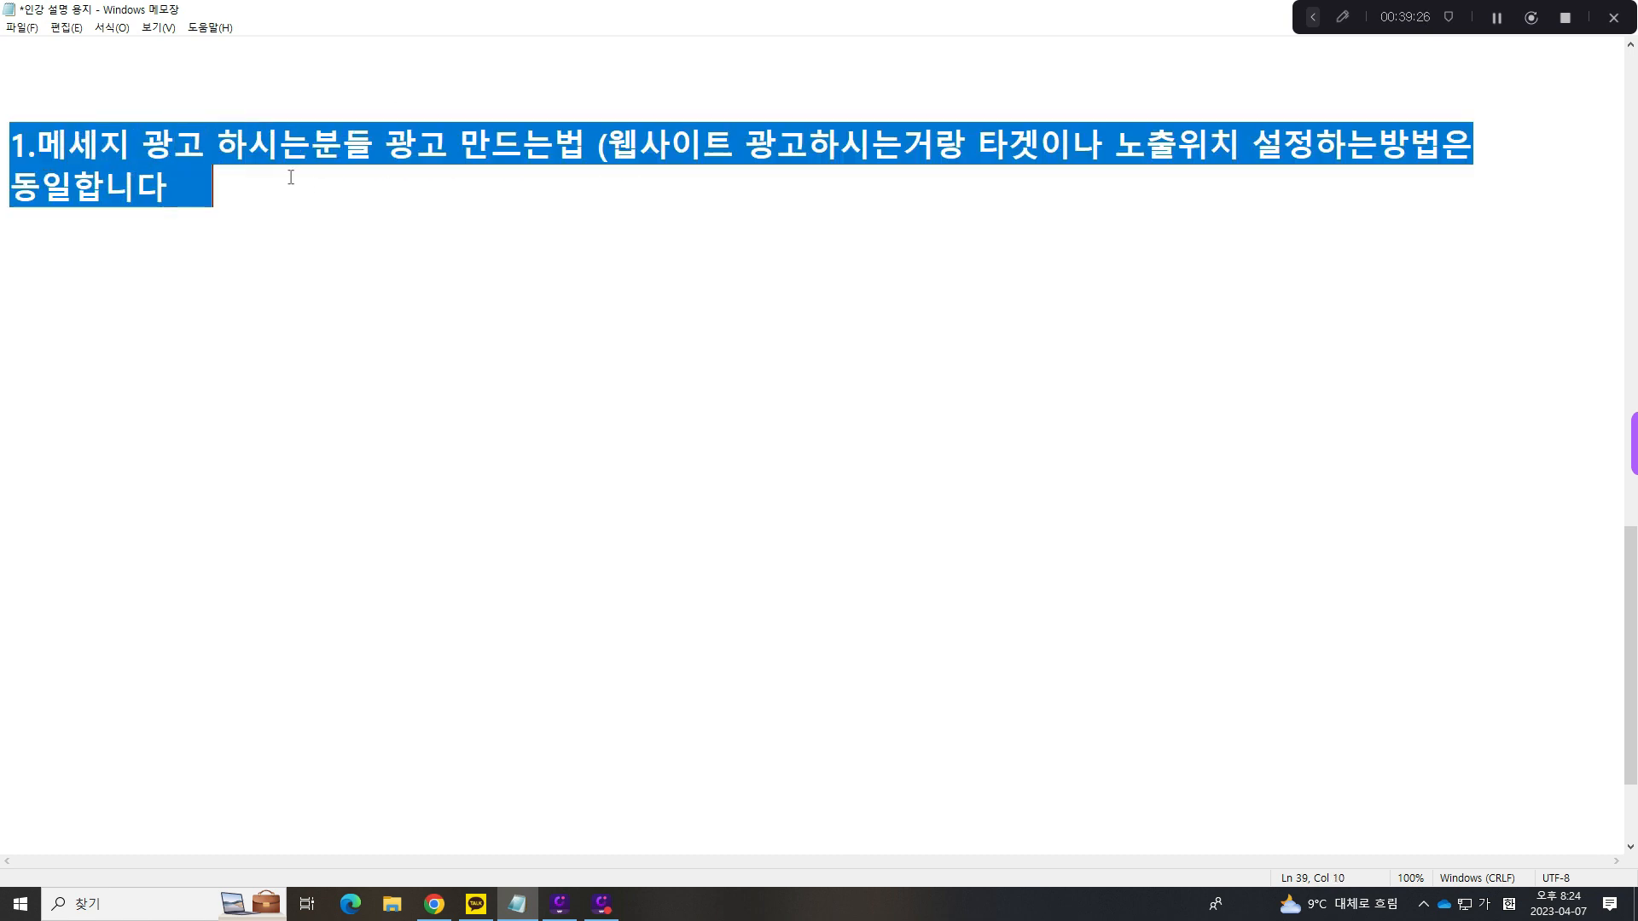
click(329, 198)
drag(3, 158, 230, 187)
click(215, 186)
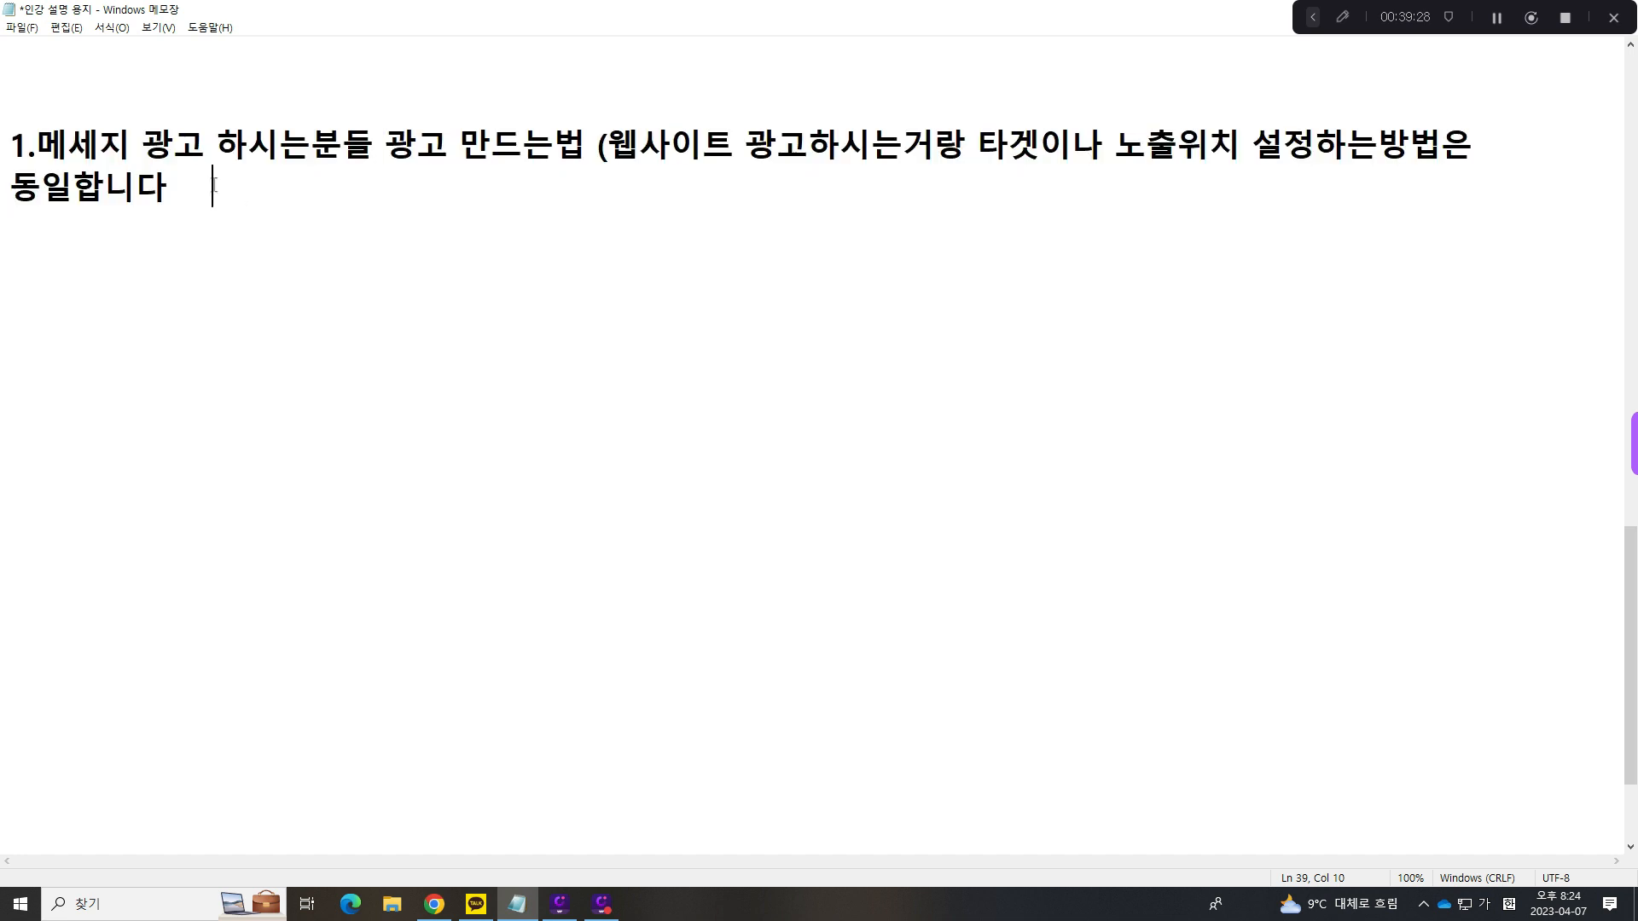
key(shift+Right)
key(shift+Right)
key(shift+Right)
key(shift+Right)
key(shift+Right)
key(shift+Right)
key(shift+Right)
key(shift+Right)
key(shift+Right)
key(shift+Right)
key(shift+Right)
key(shift+Right)
key(shift+Right)
key(Right)
drag(15, 151, 637, 208)
- Leave two blank lines after item 1 and begin item 2 with "2. 메세지 광고 마무리되면"
click(636, 209)
key(Return)
key(Return)
text(2.)
text( 메세)
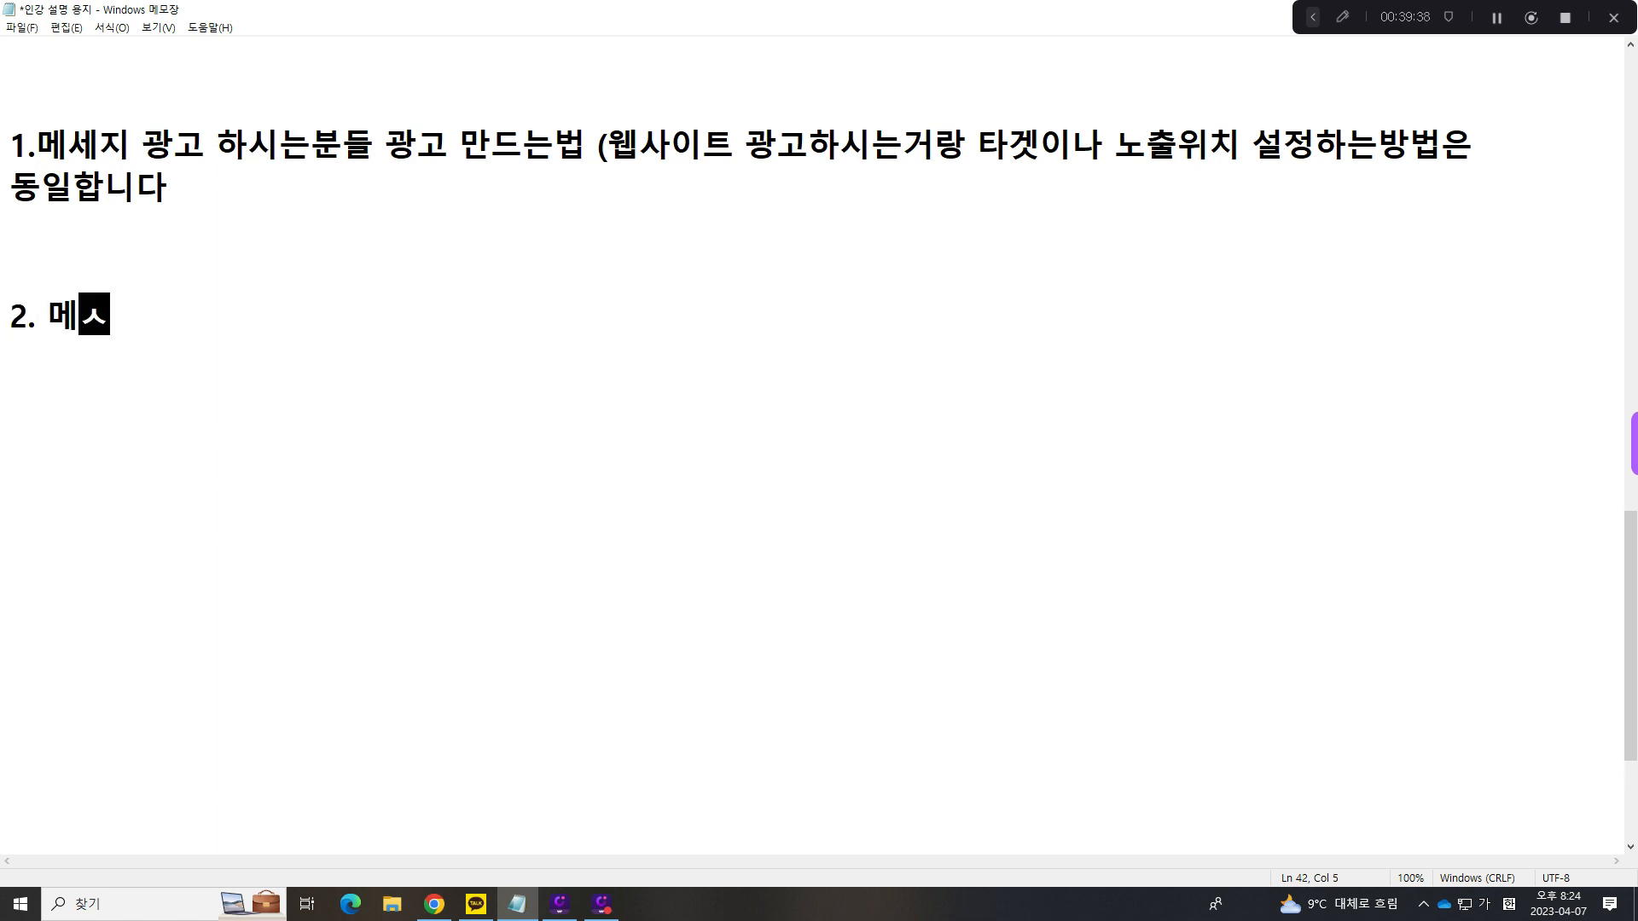
text(지 광고 미ㅏ)
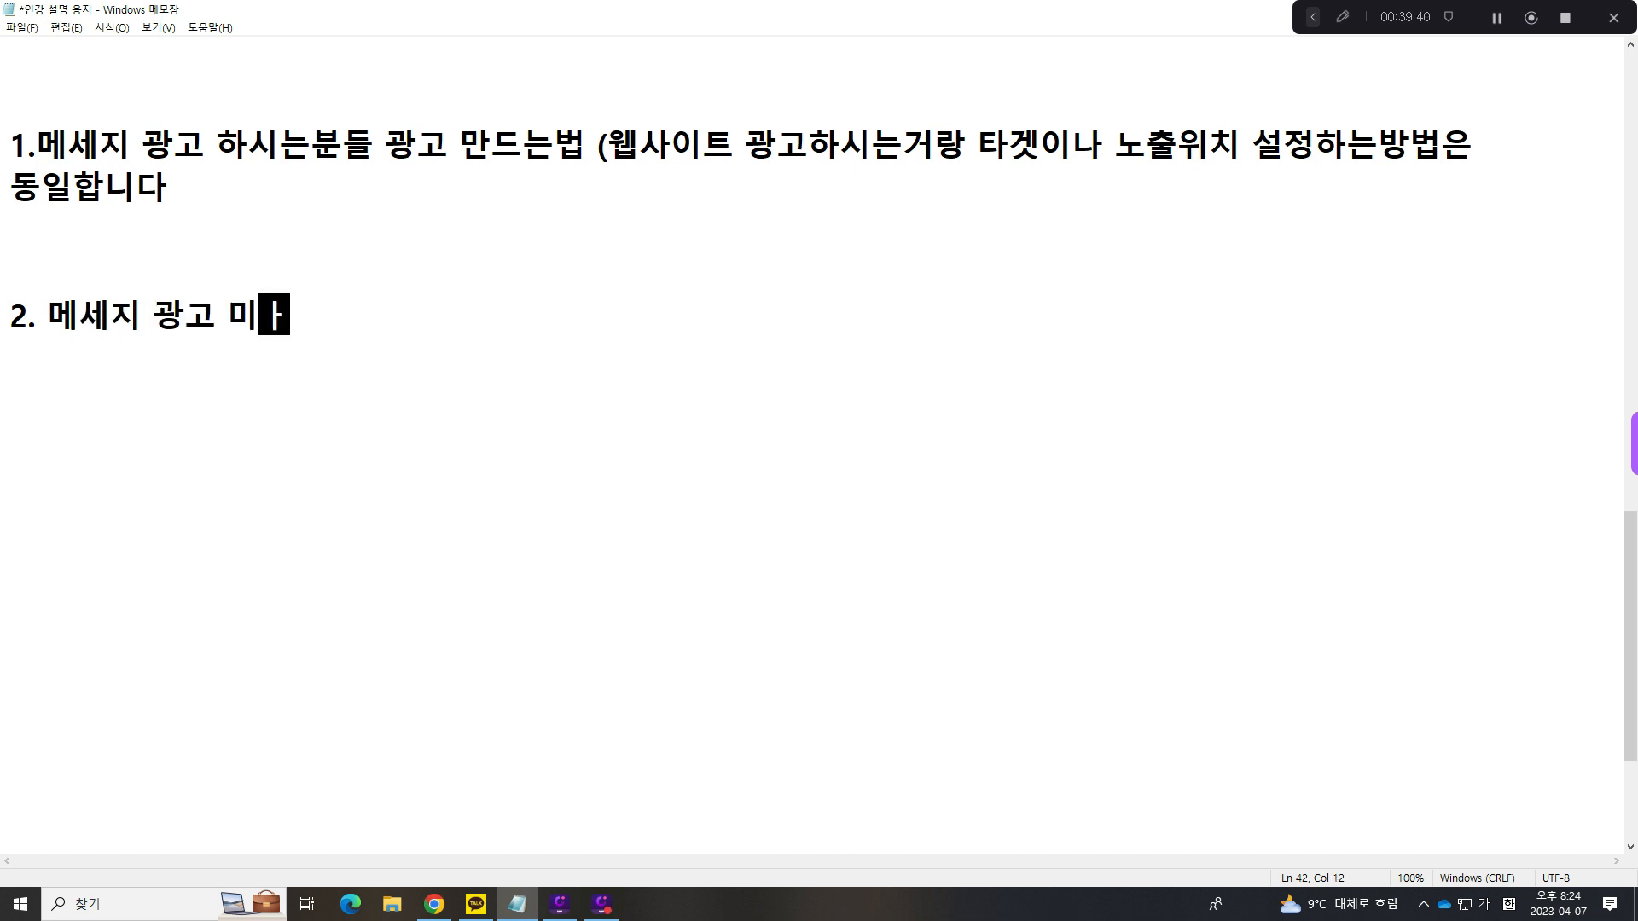
key(BackSpace)
text(마무리되ㅏㅁ)
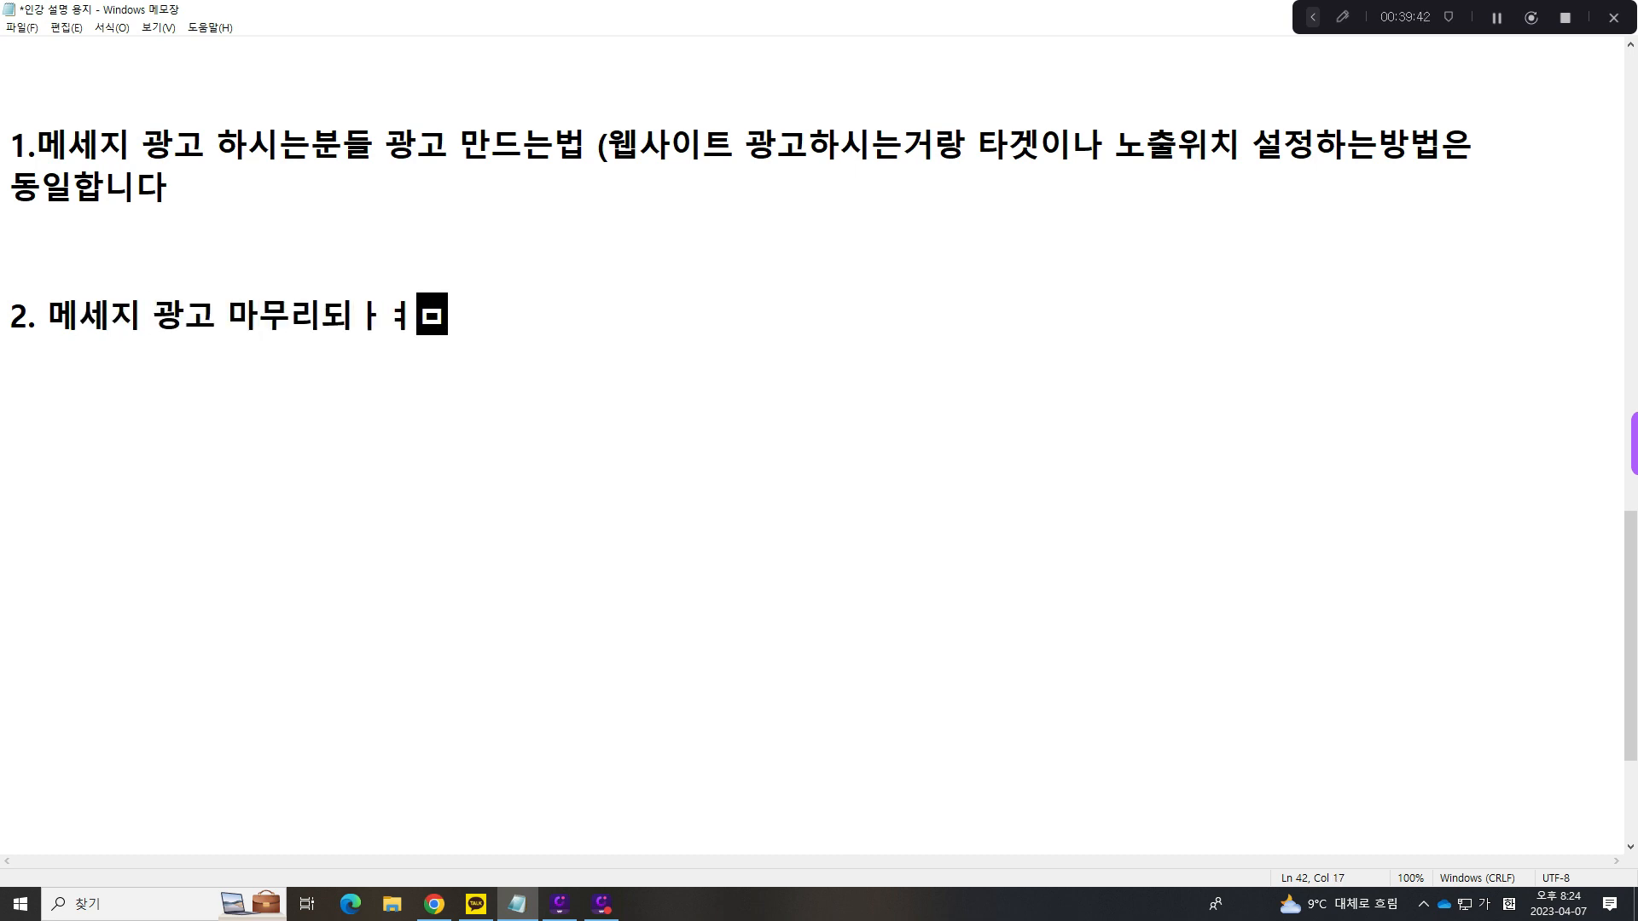
key(BackSpace)
key(BackSpace)
text(면 )
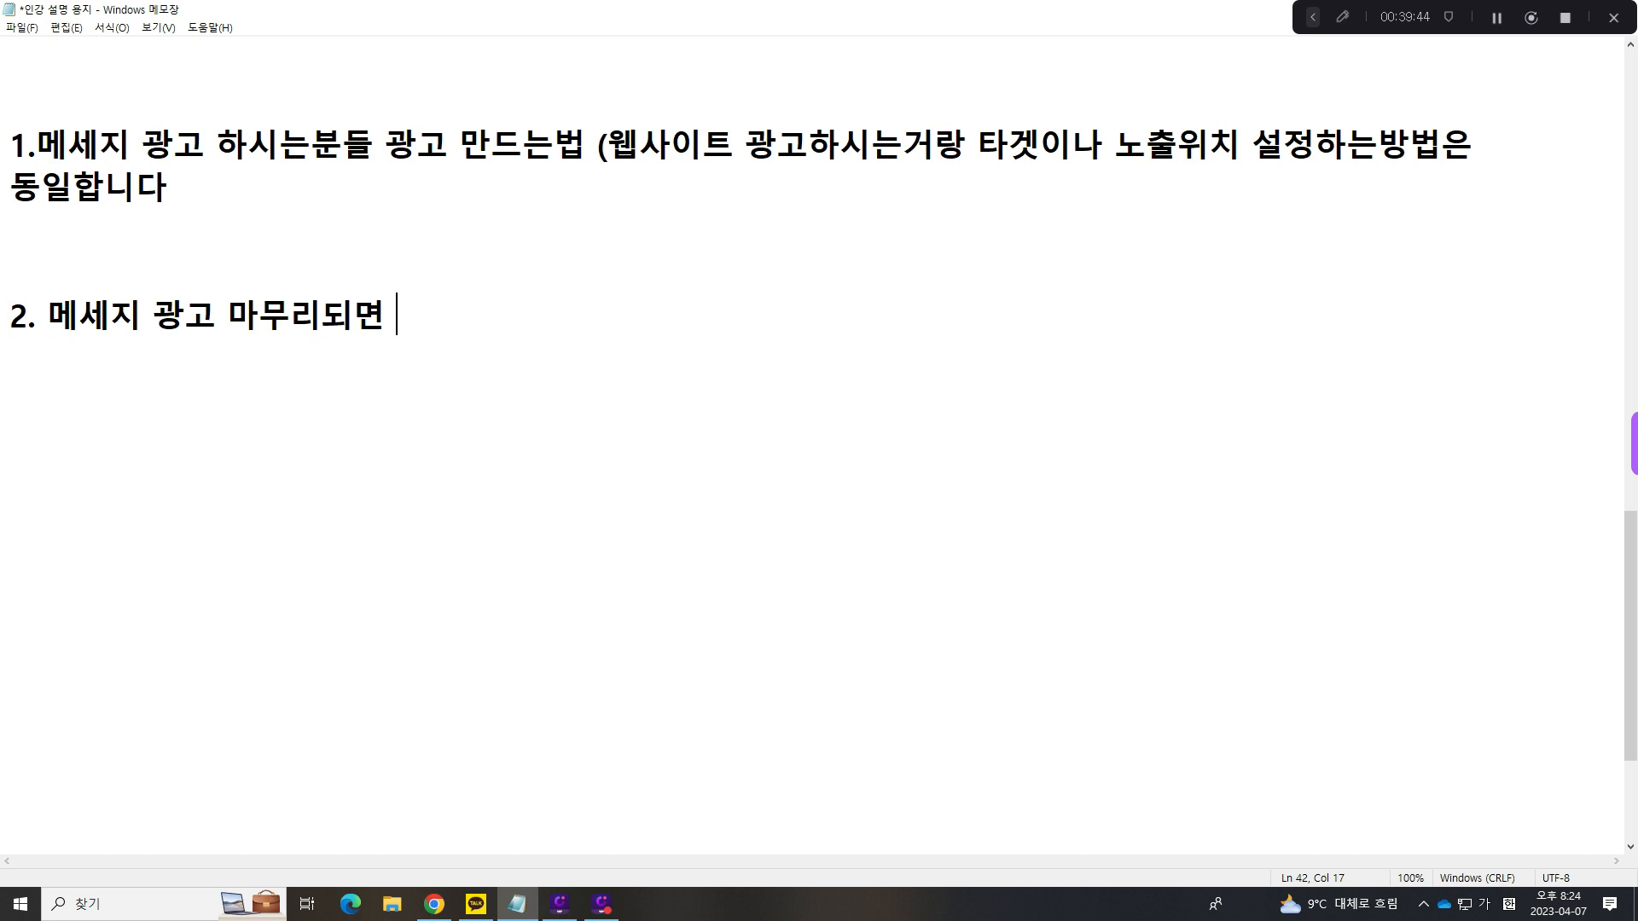
text(타겟)
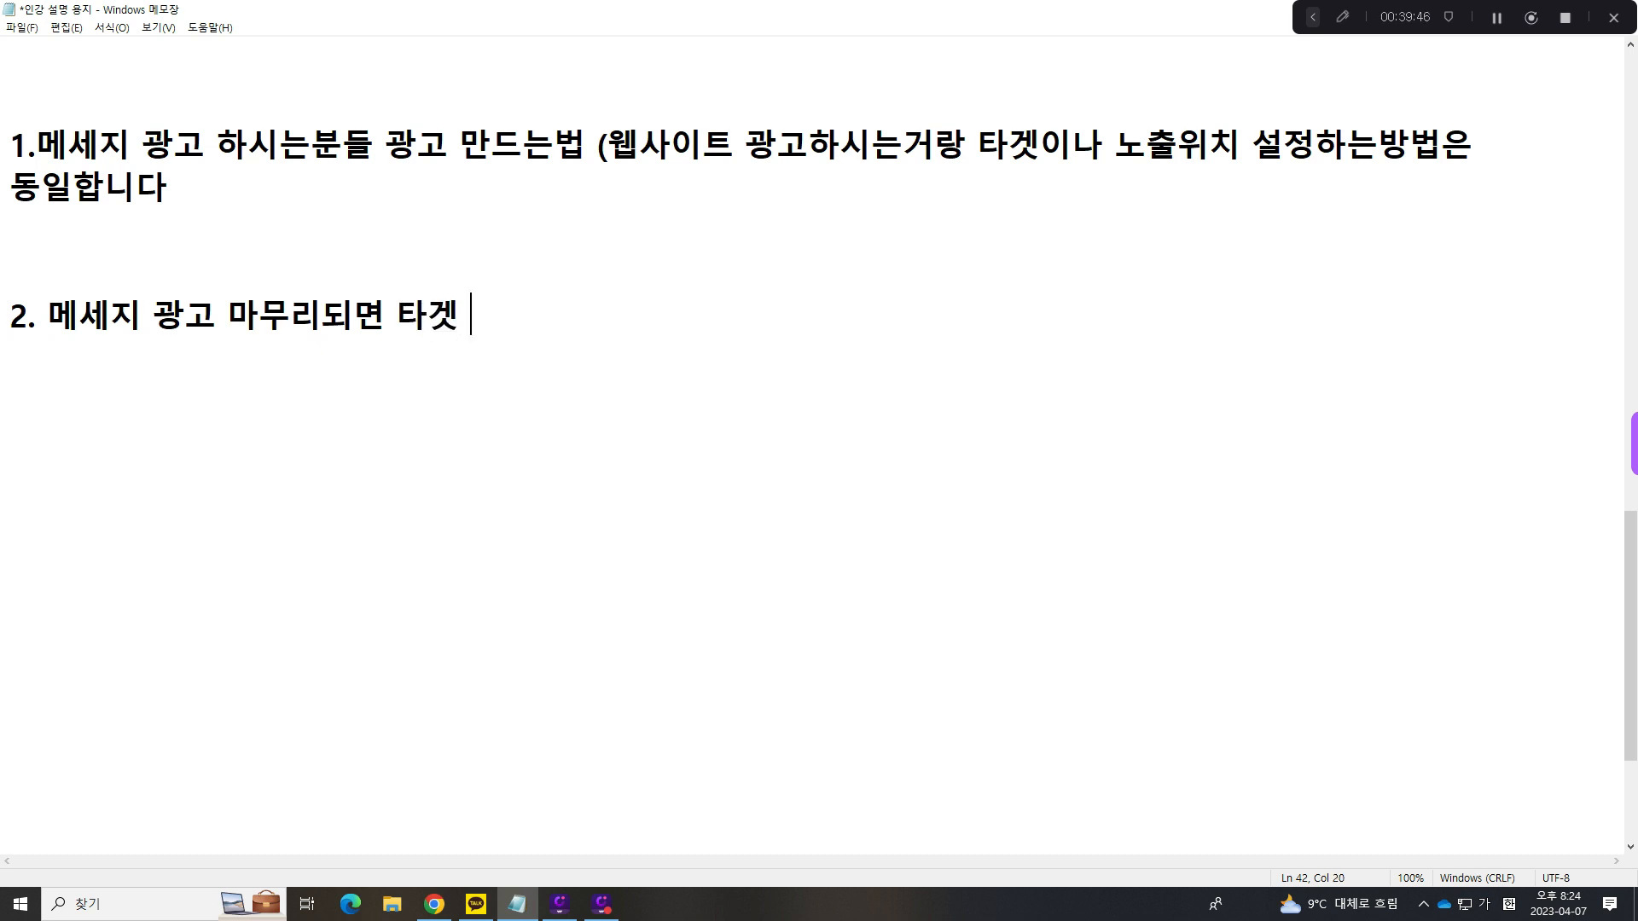
key(BackSpace)
key(BackSpace)
key(BackSpace)
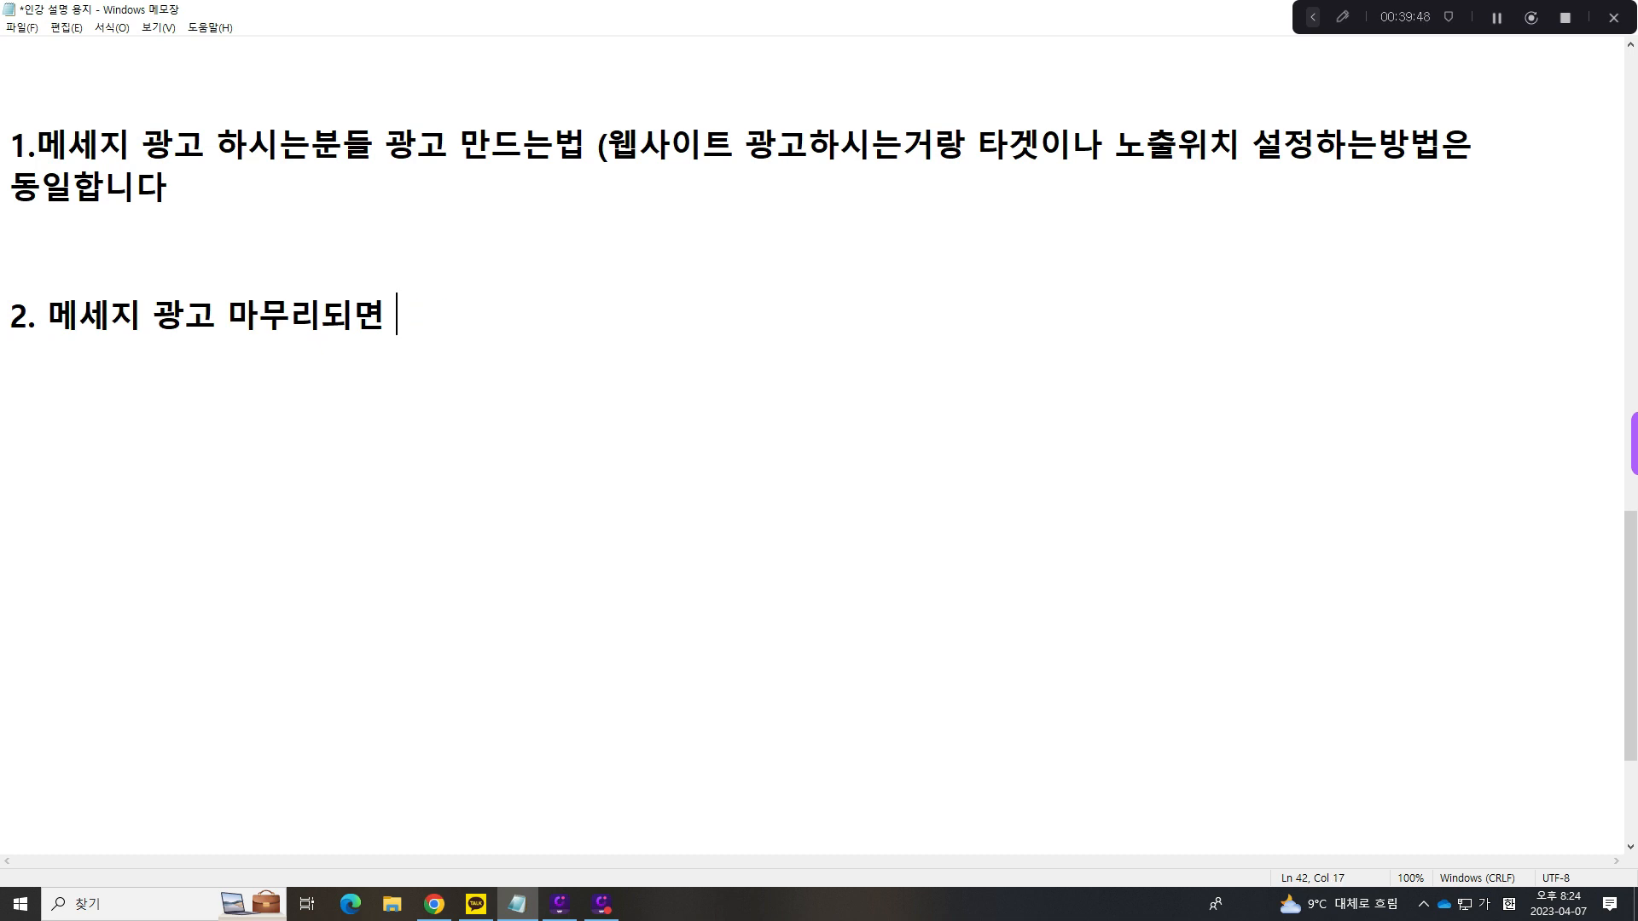
- Complete item 2 with "광고 분석법 말씀 드릴겁니다" and add blank lines below it
text(광고 )
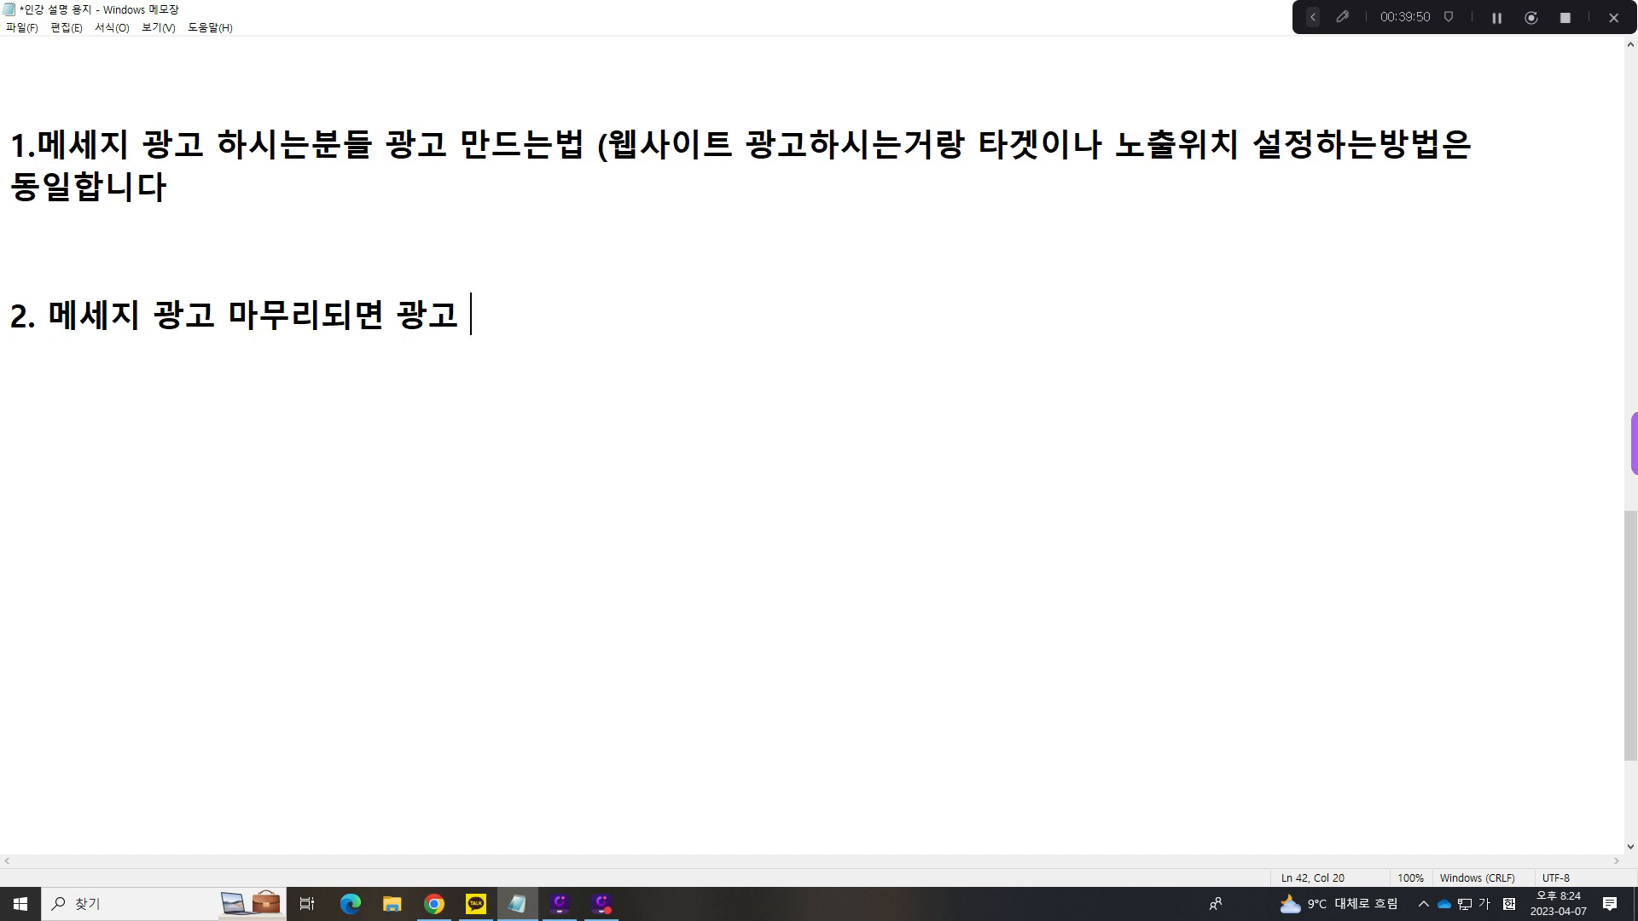
text(분석법 )
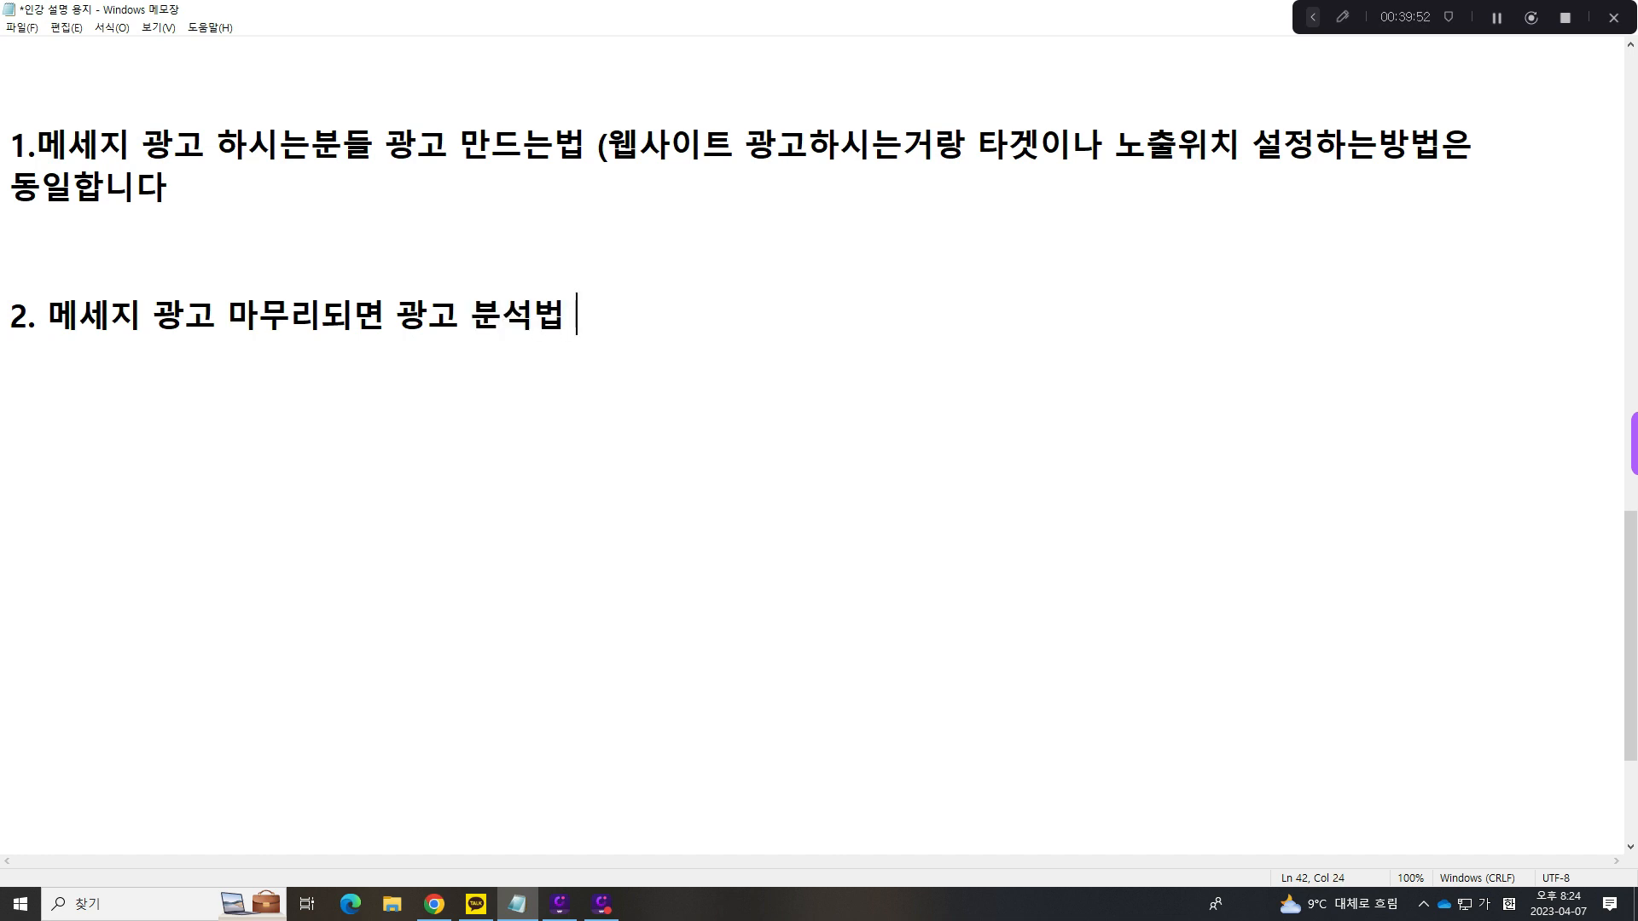
text(말씀 드릴겁니다)
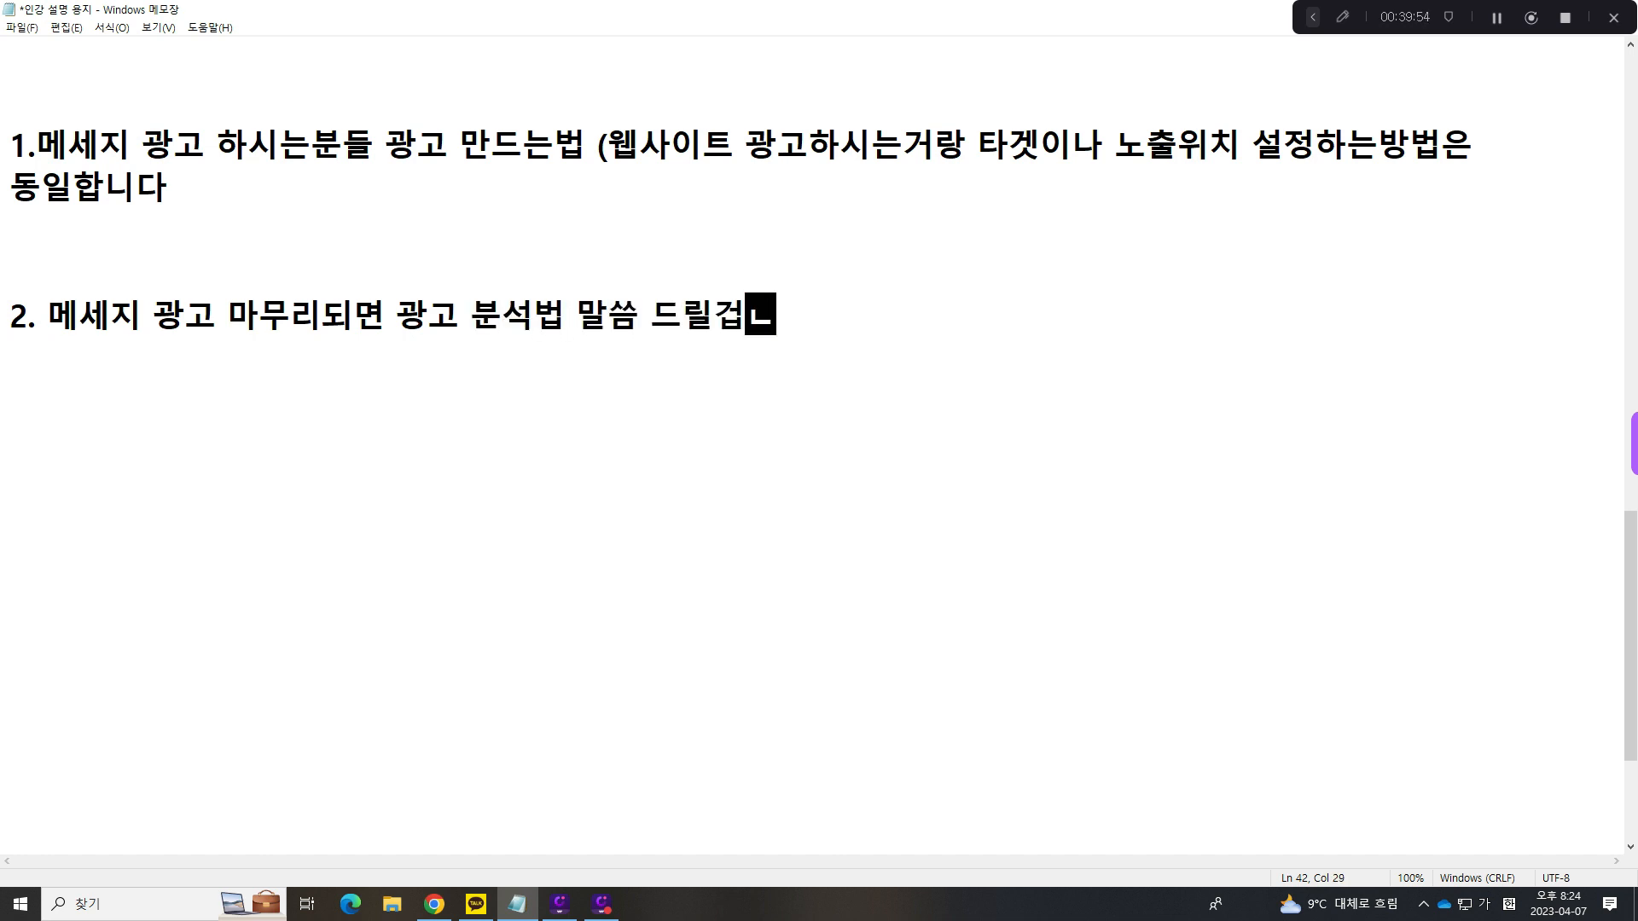
key(Return)
key(Return)
key(Return)
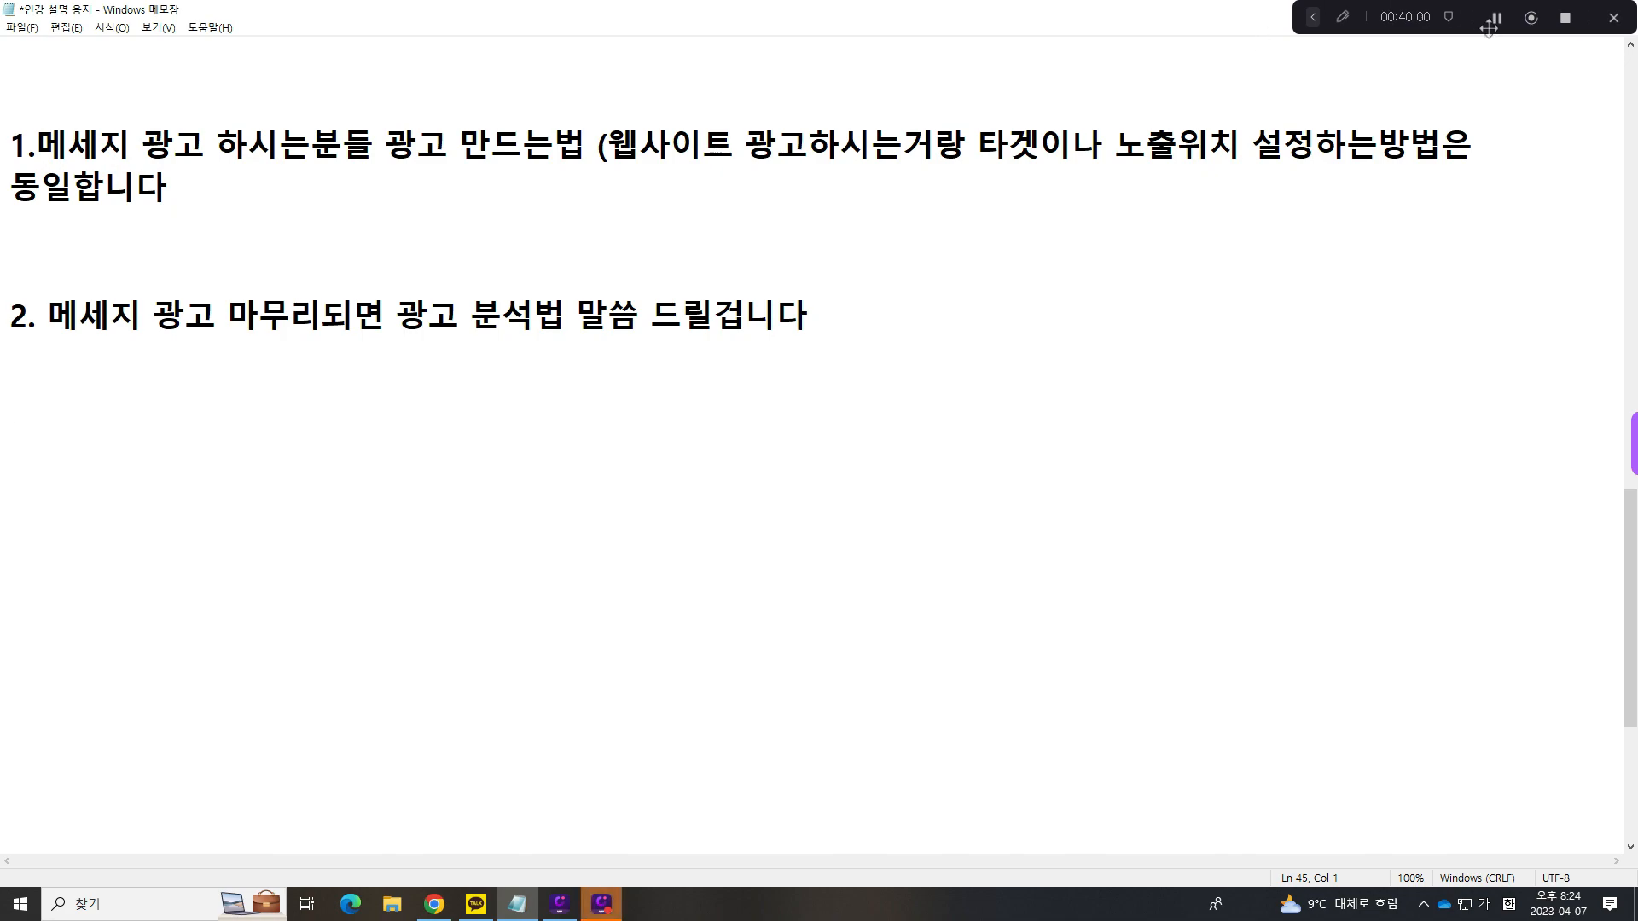
click(1565, 18)
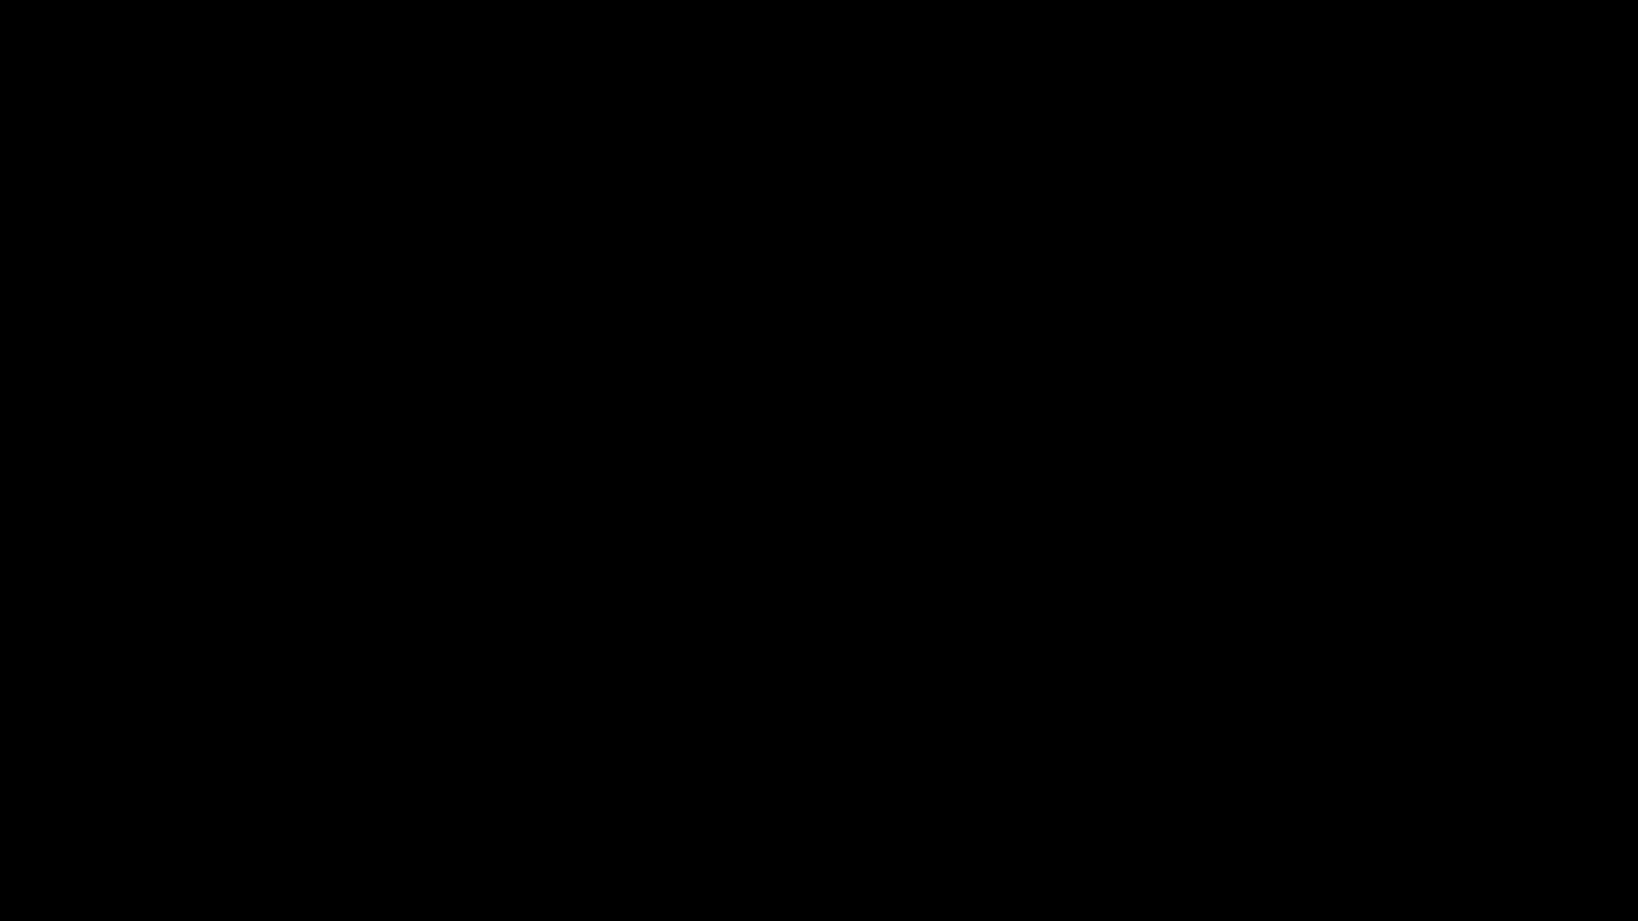